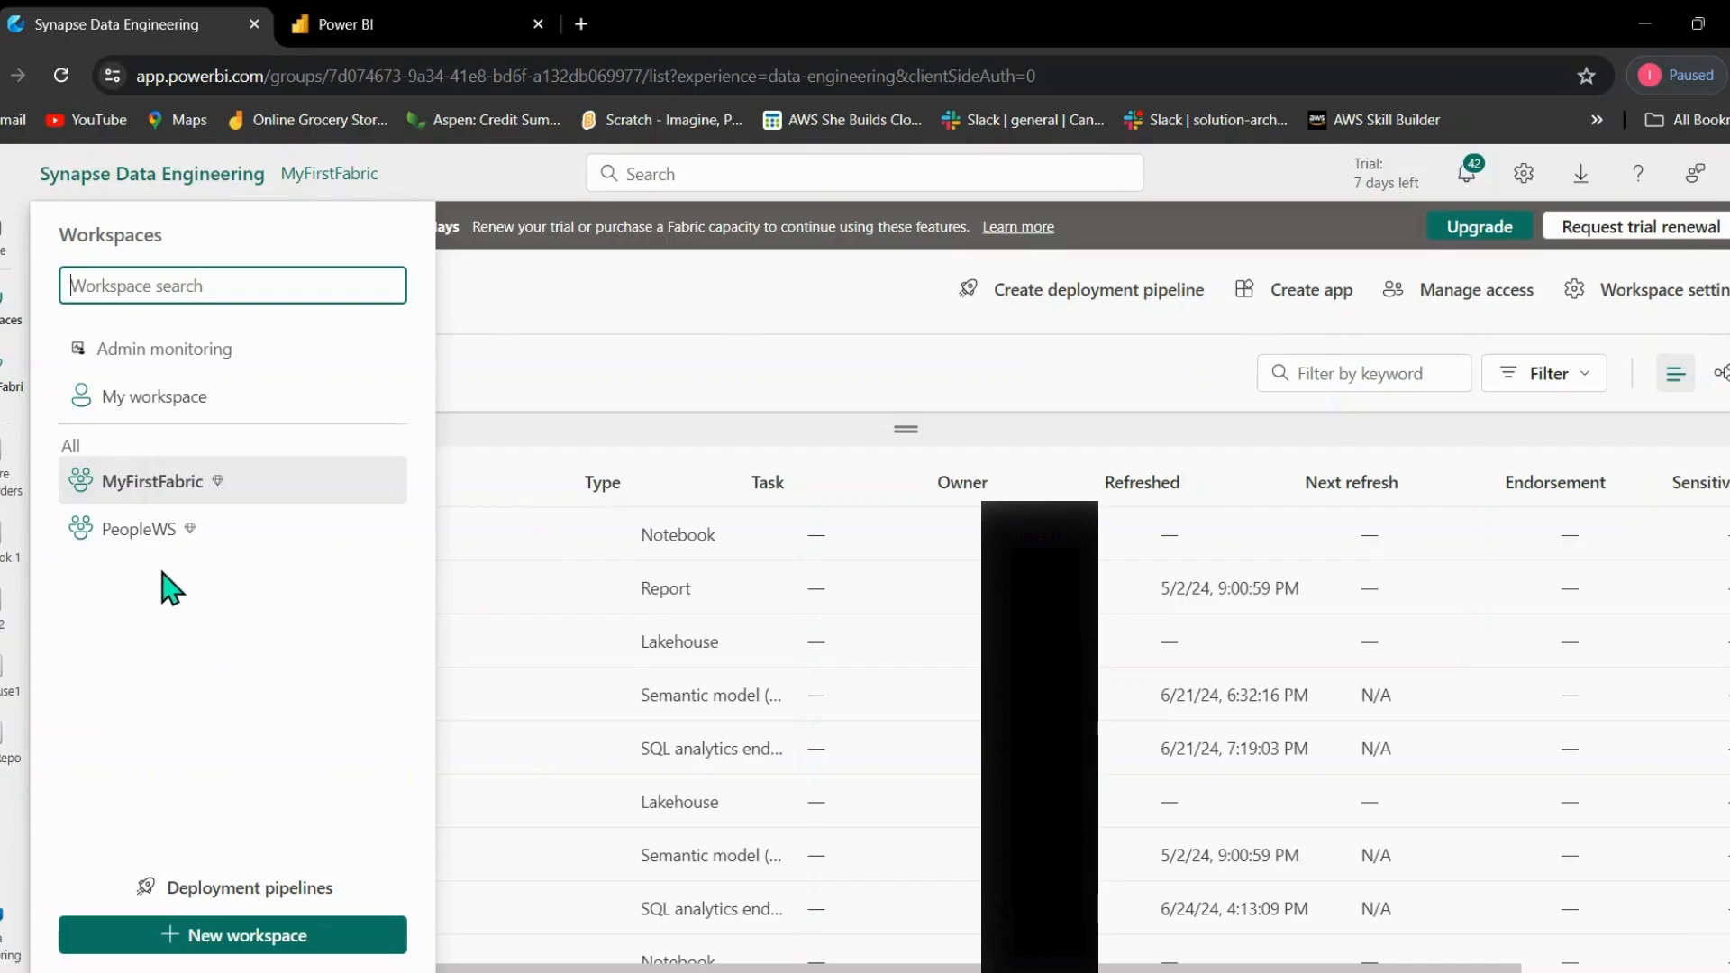
In the PeopleWS workspace's Lake2 lakehouse, create a subfolder named Latest_Data under Files.
{"action": "left_click", "coordinate": [130, 533]}
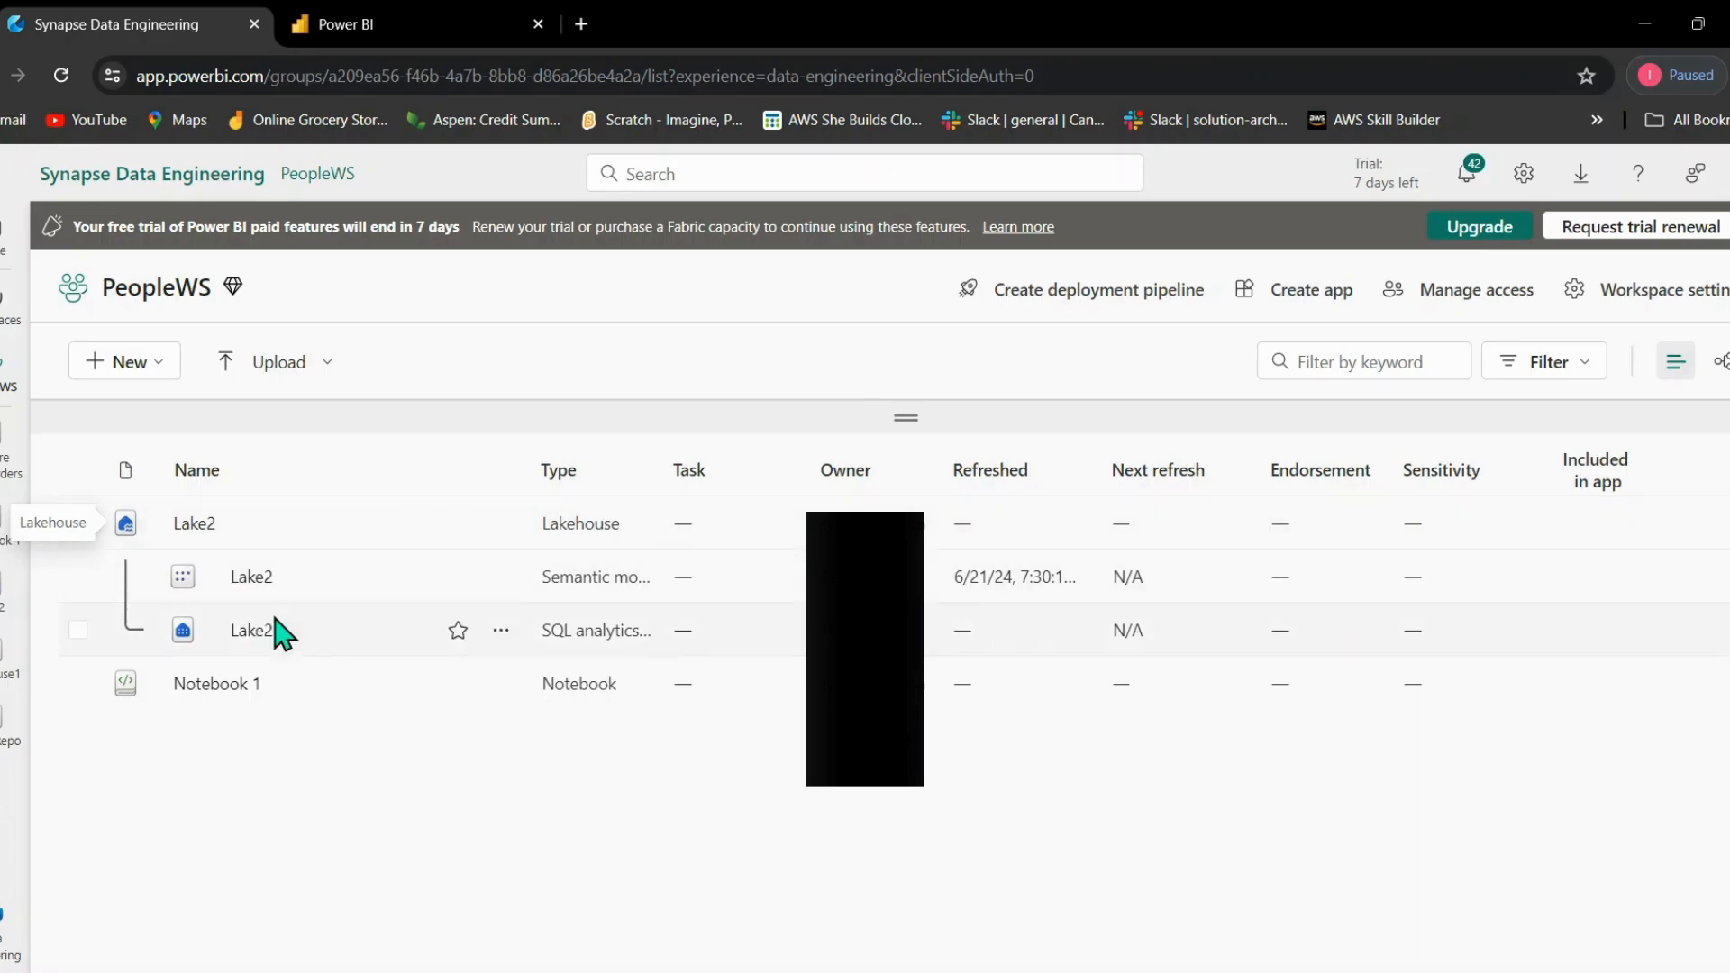
{"action": "left_click", "coordinate": [195, 525]}
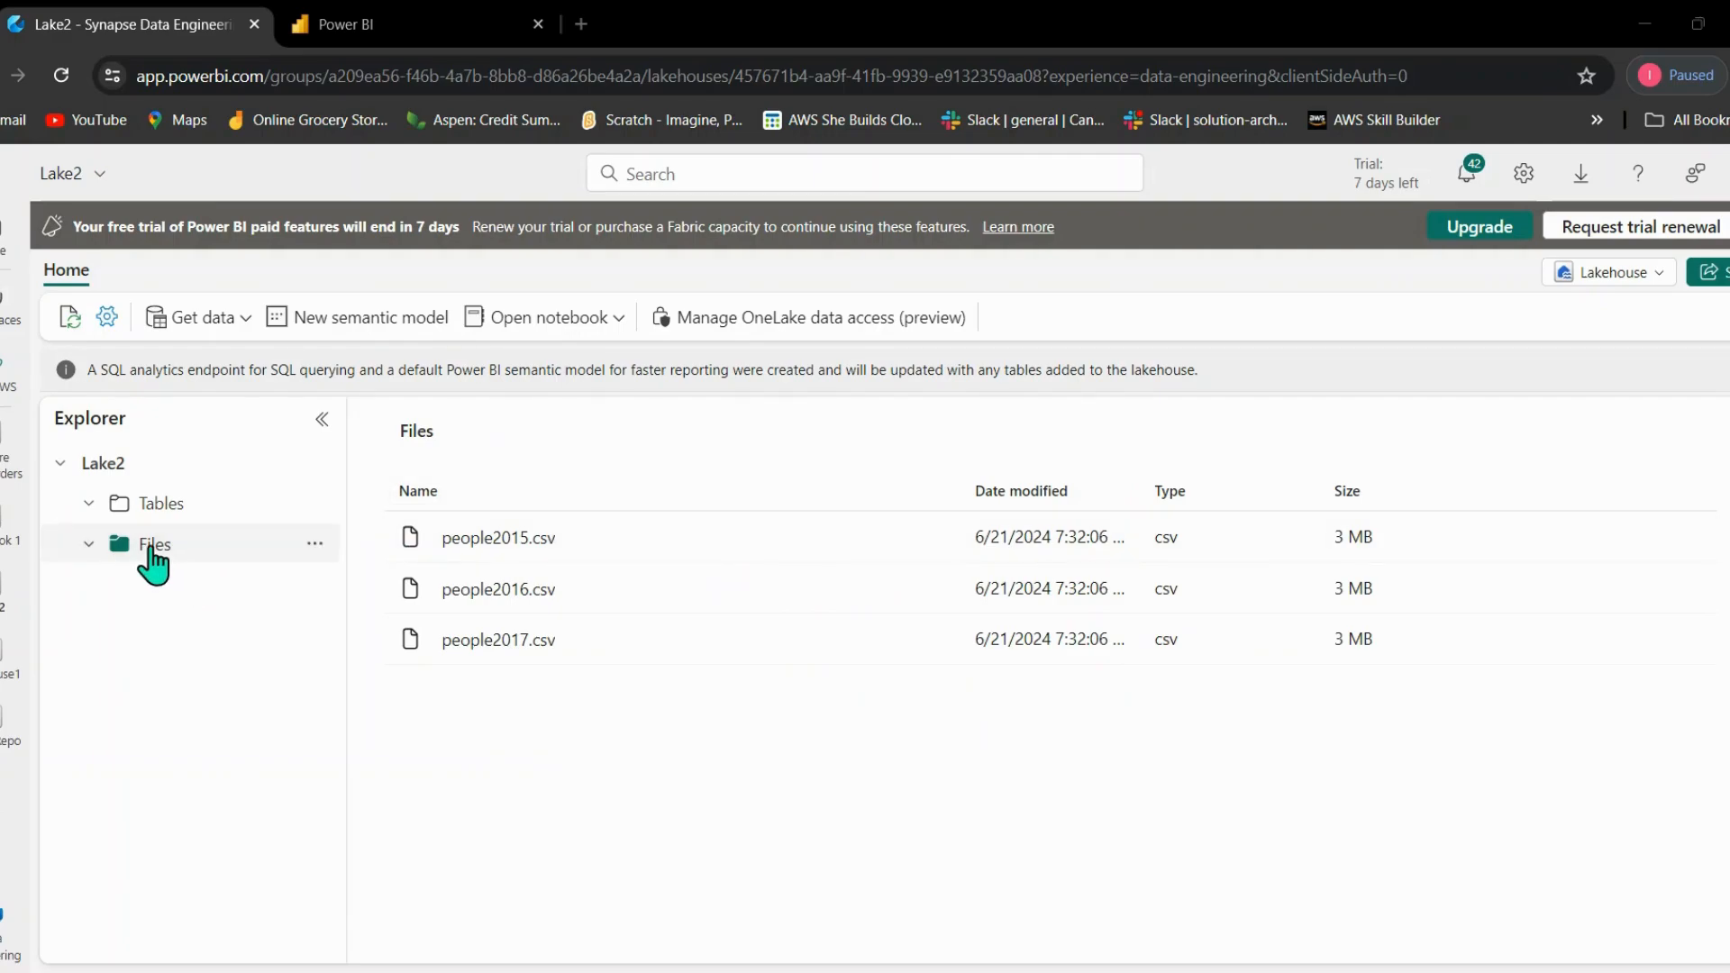
{"action": "left_click", "coordinate": [316, 552]}
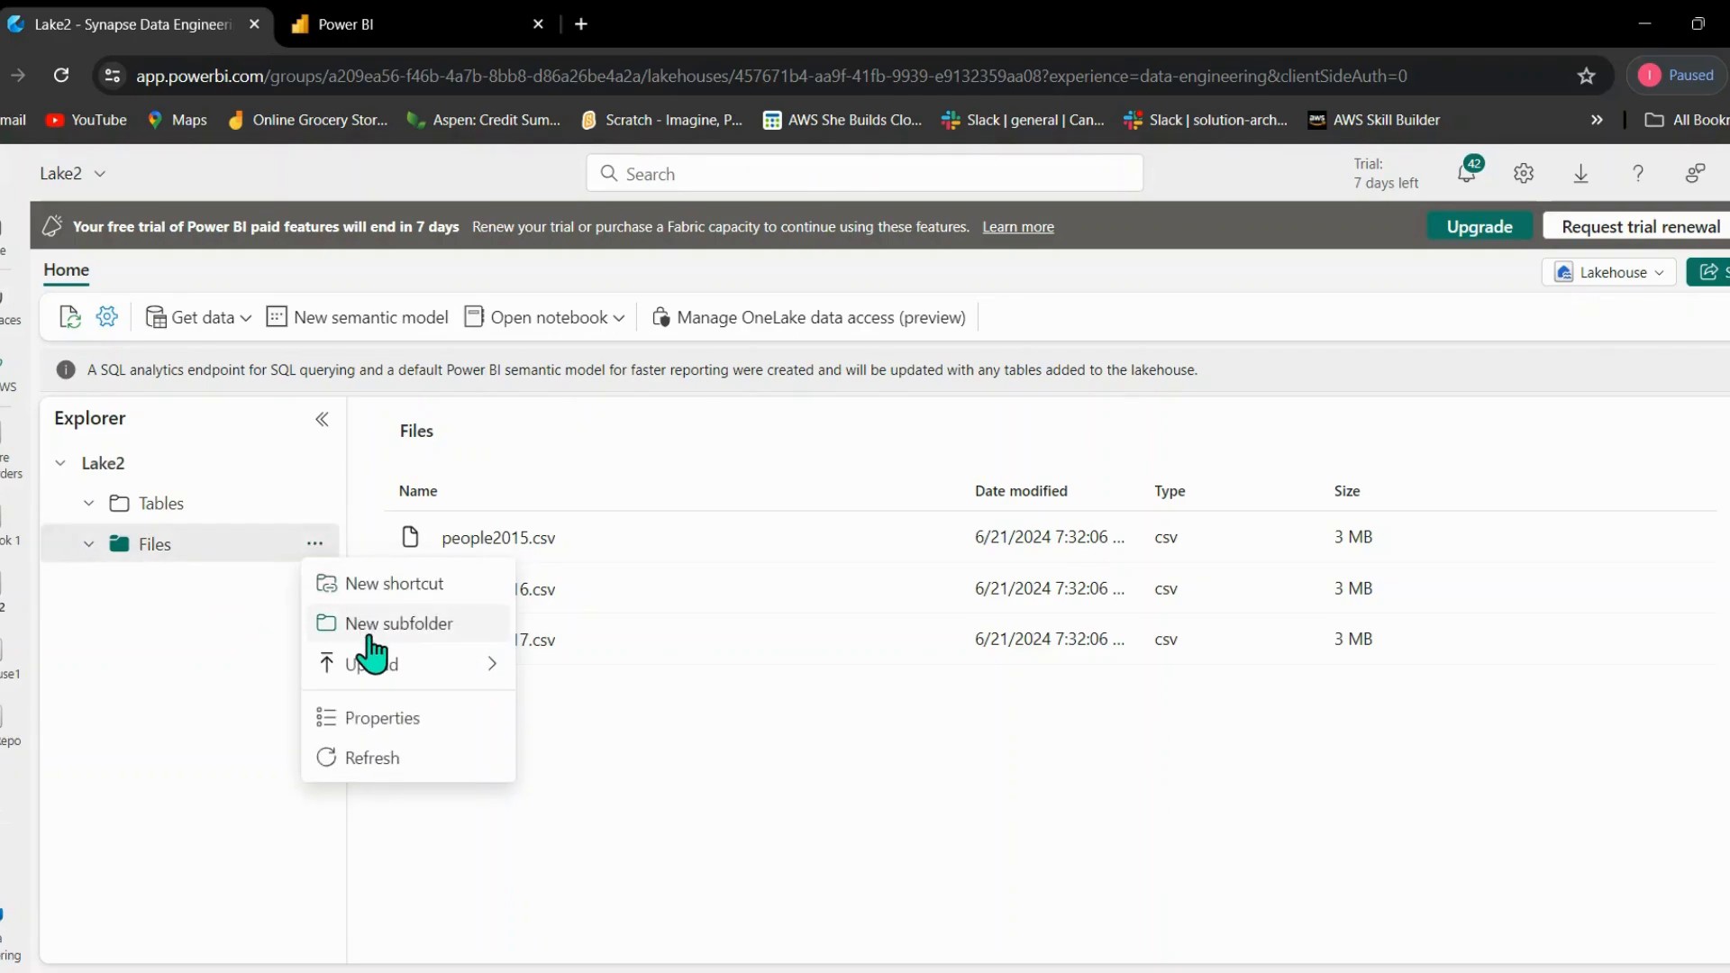
{"action": "left_click", "coordinate": [399, 623]}
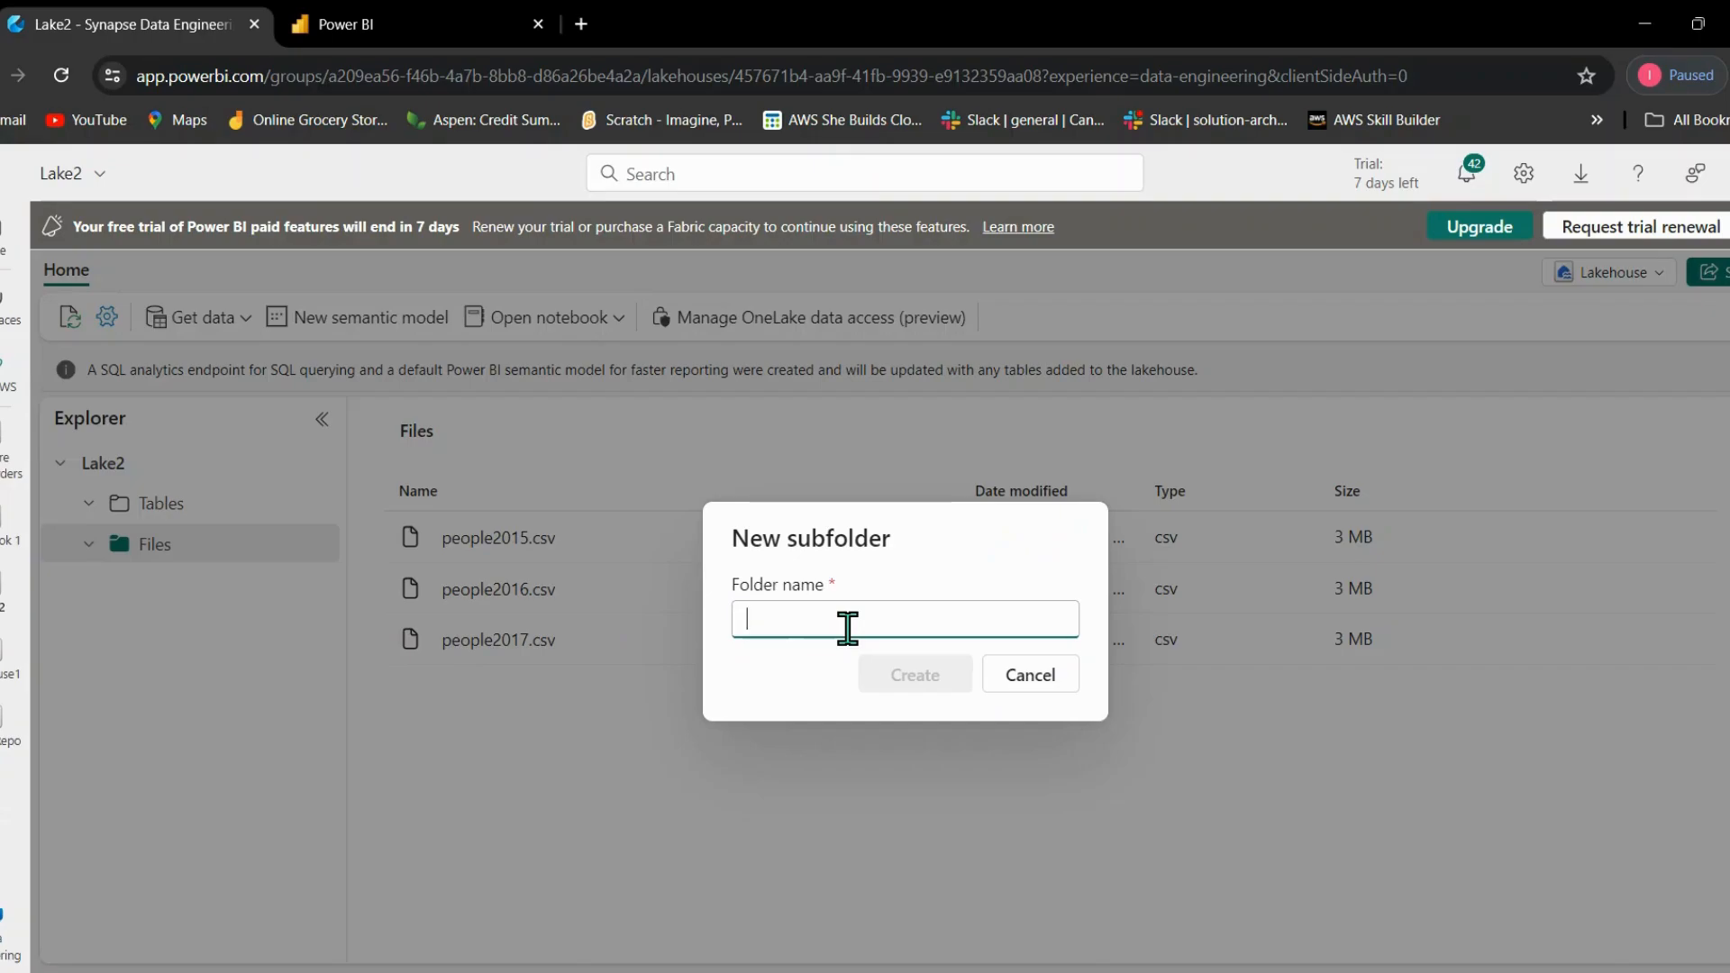
{"action": "type", "text": "Lates"}
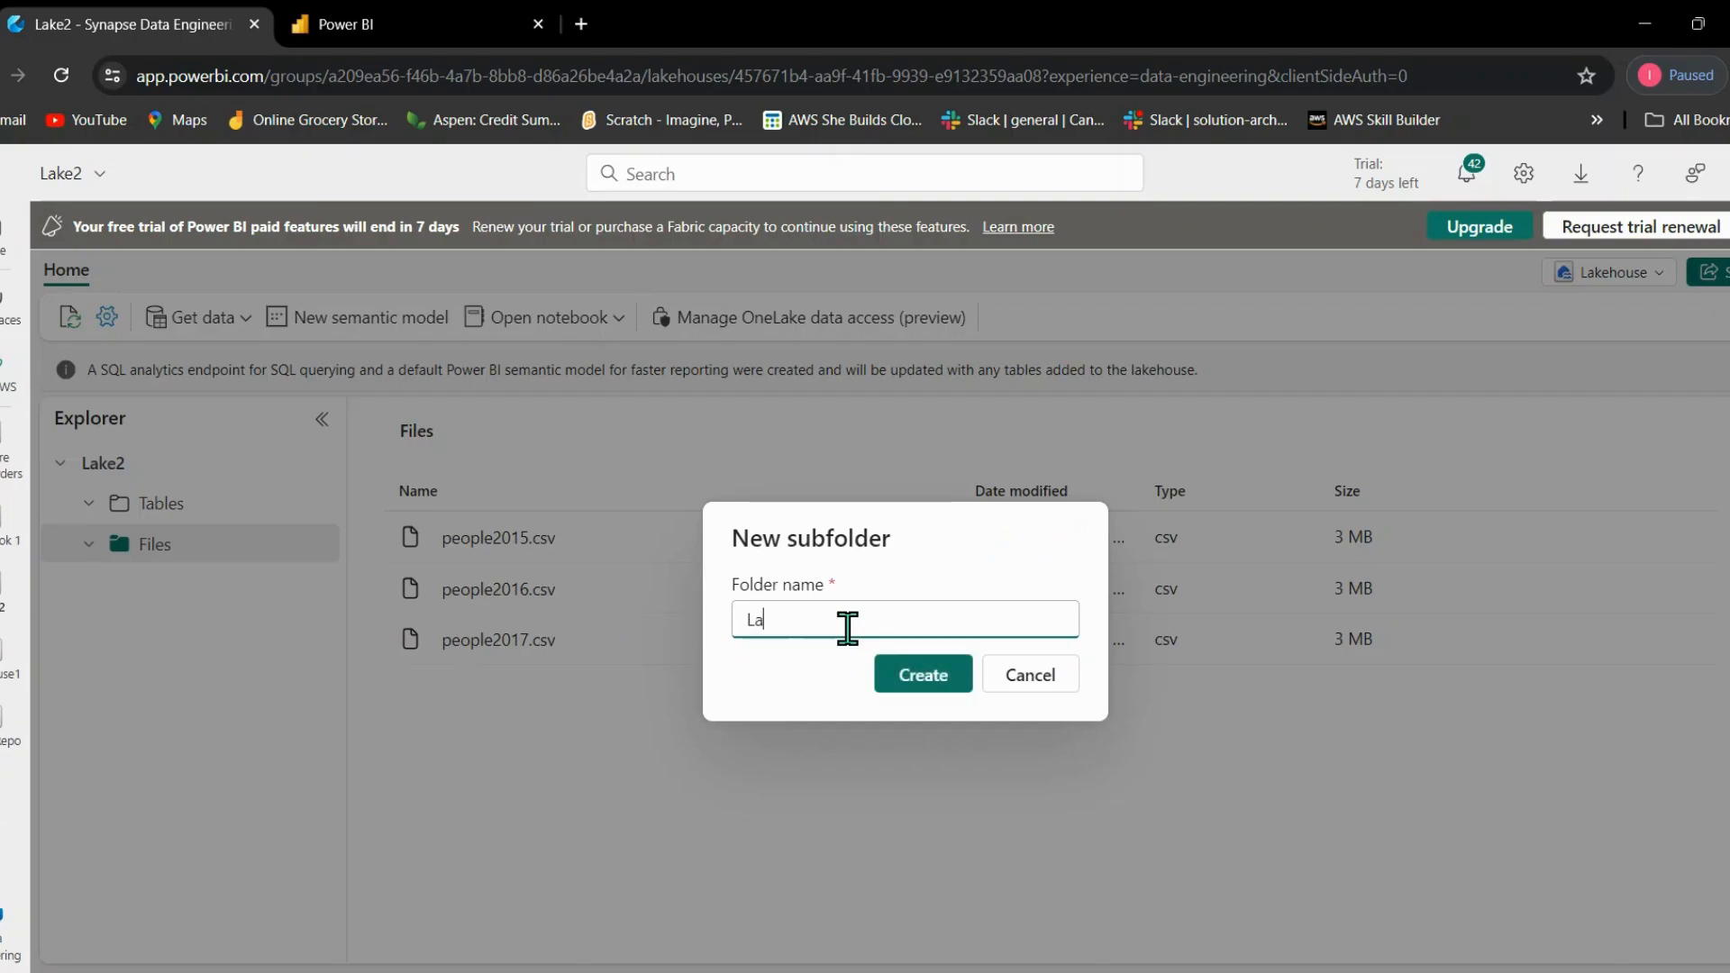
{"action": "type", "text": "t_Data"}
{"action": "left_click", "coordinate": [926, 692]}
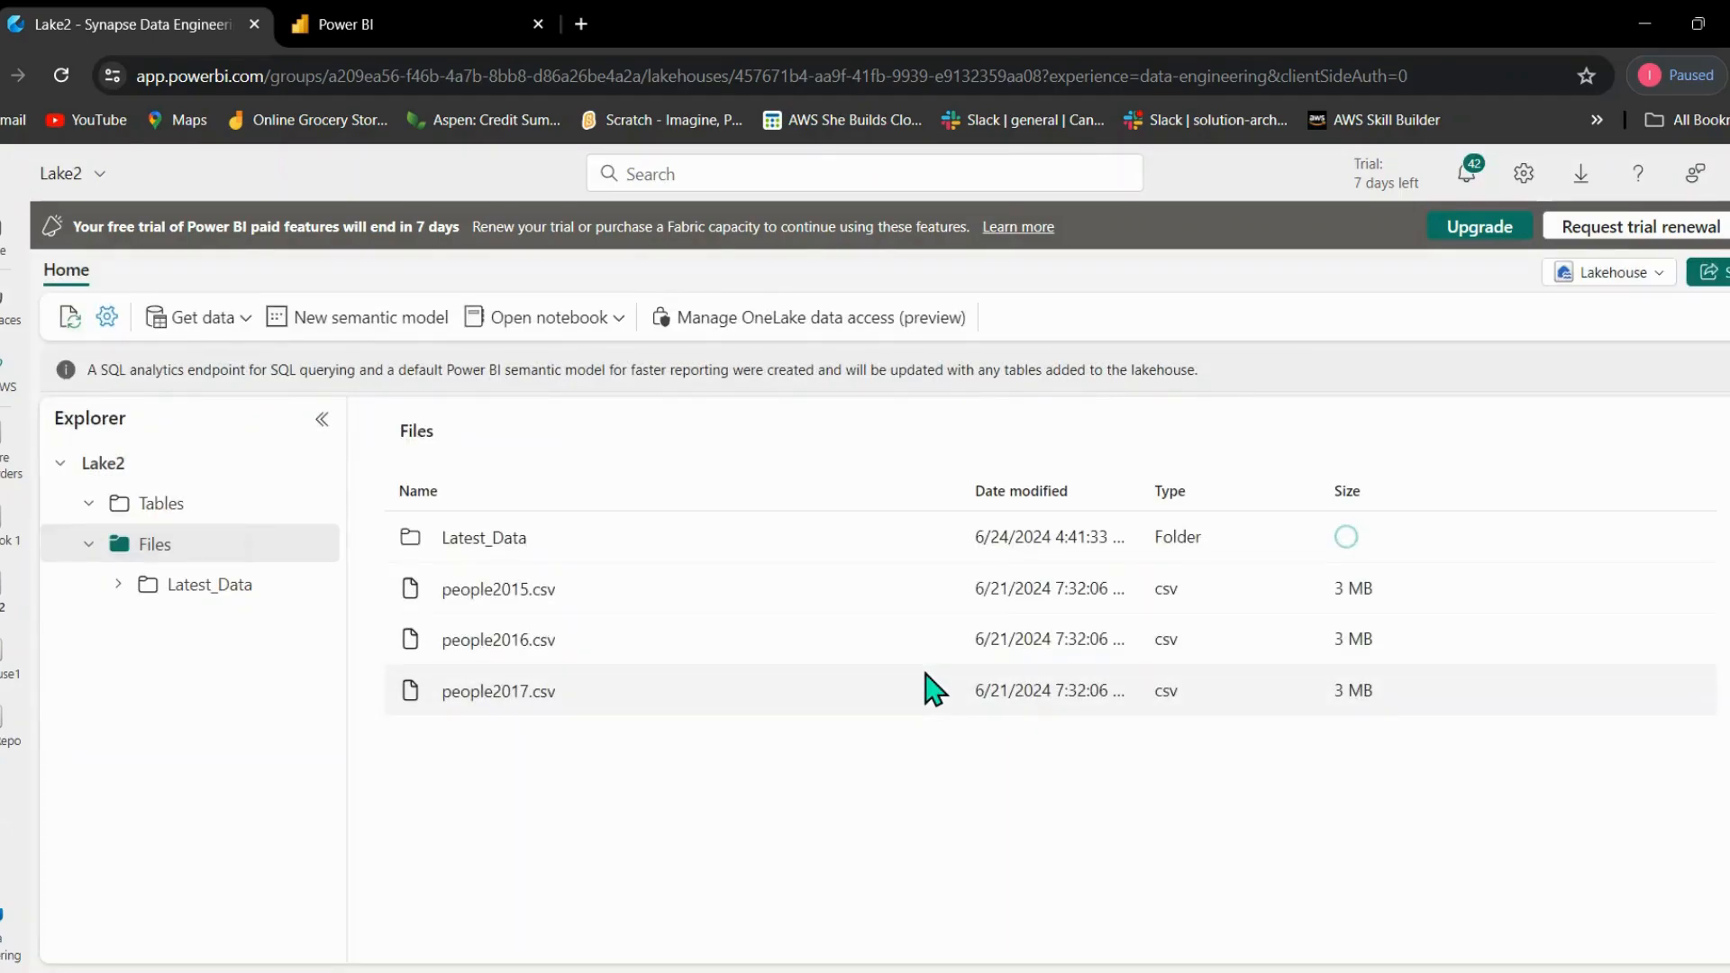
Open the Latest_Data folder and create a new data pipeline named "Latest Pipeline" from the lakehouse.
{"action": "left_click", "coordinate": [200, 585]}
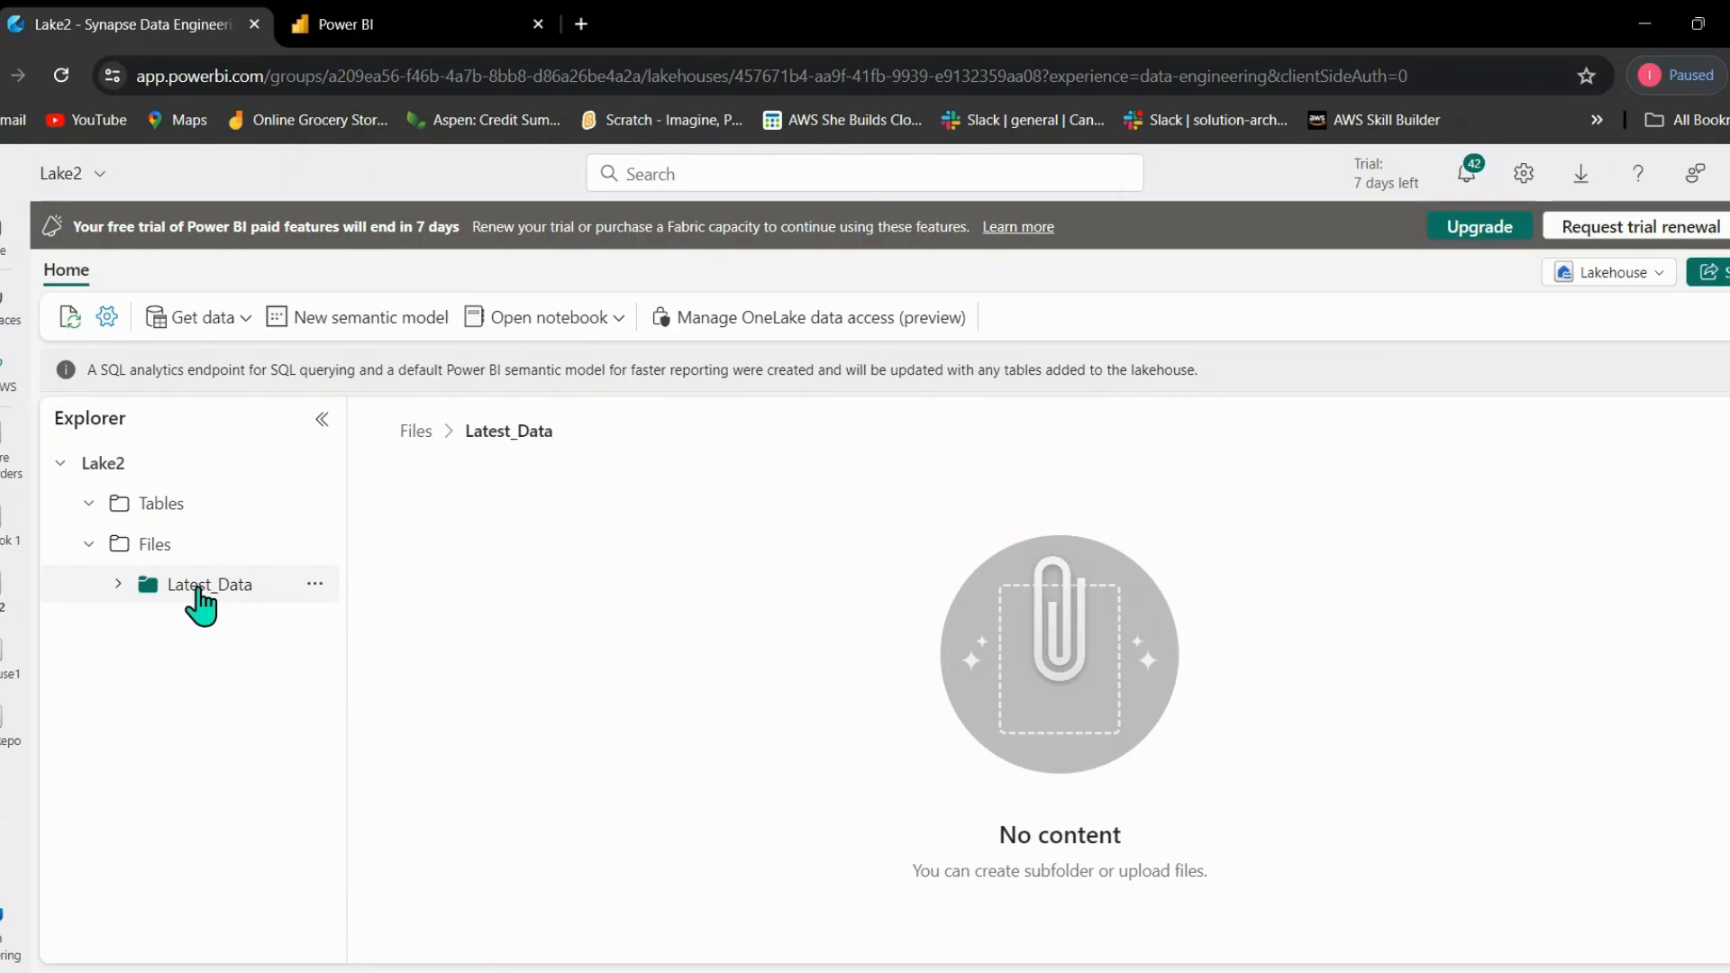
{"action": "left_click", "coordinate": [220, 323]}
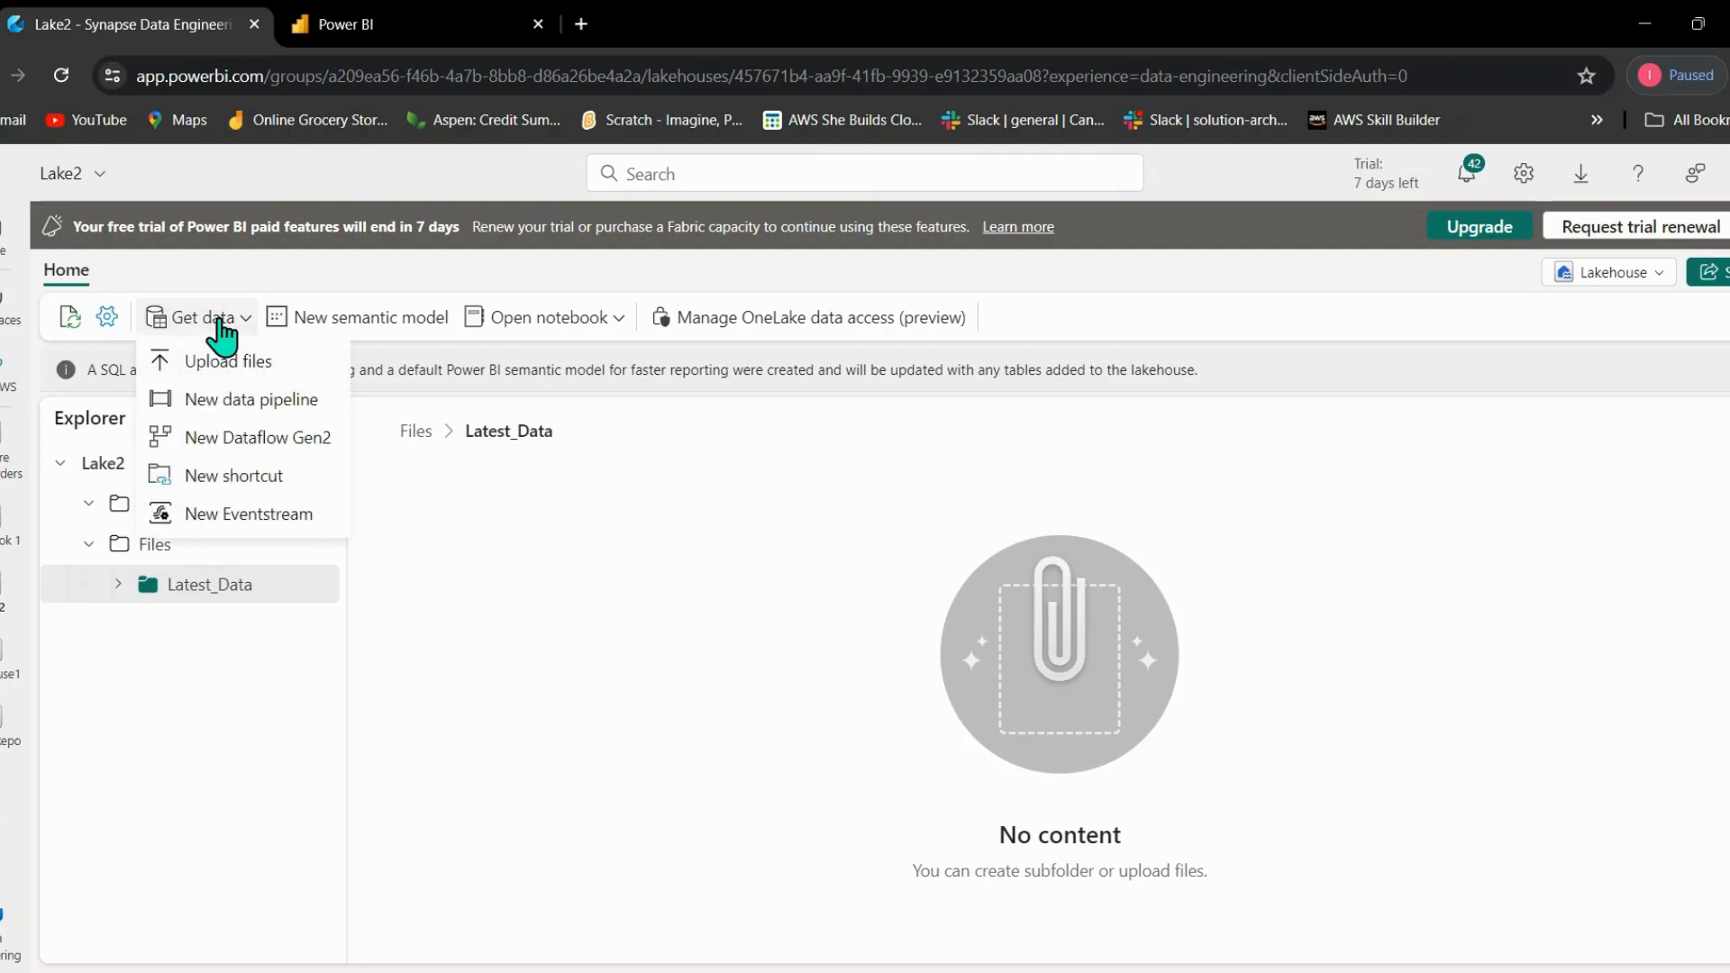
{"action": "left_click", "coordinate": [226, 403]}
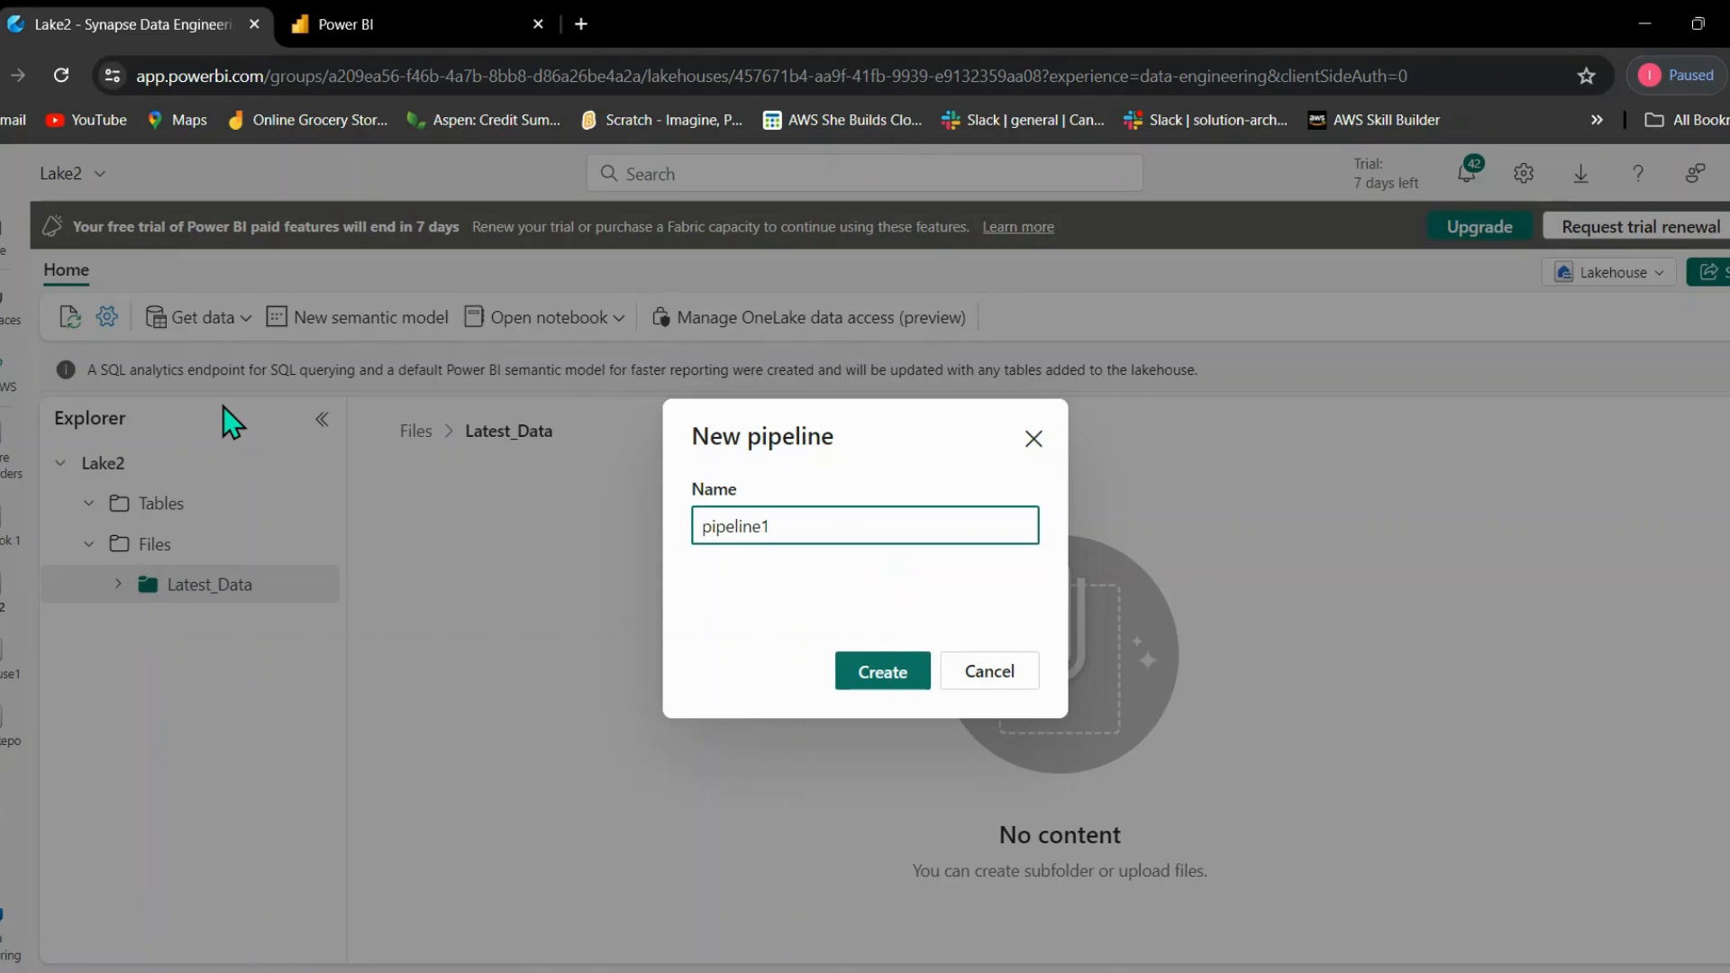
{"action": "key", "text": "BackSpace"}
{"action": "key", "text": "BackSpace"}
{"action": "key", "text": "BackSpace"}
{"action": "key", "text": "BackSpace"}
{"action": "key", "text": "BackSpace"}
{"action": "key", "text": "BackSpace"}
{"action": "key", "text": "BackSpace"}
{"action": "key", "text": "BackSpace"}
{"action": "key", "text": "BackSpace"}
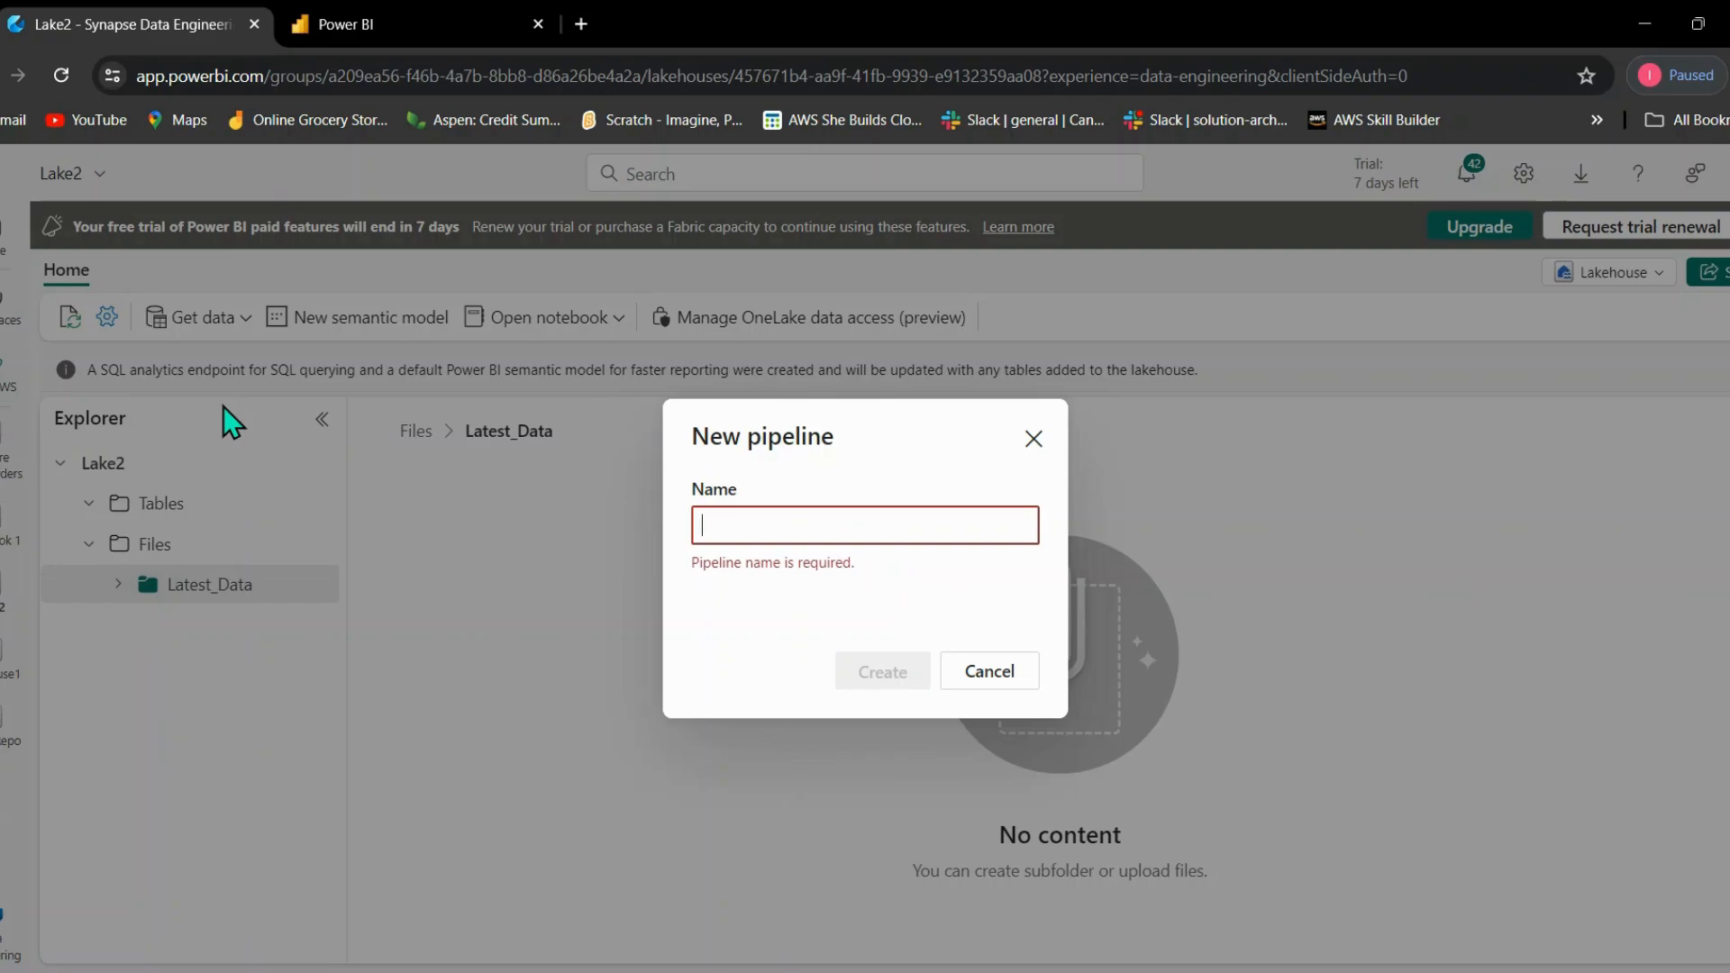
{"action": "type", "text": "Latest"}
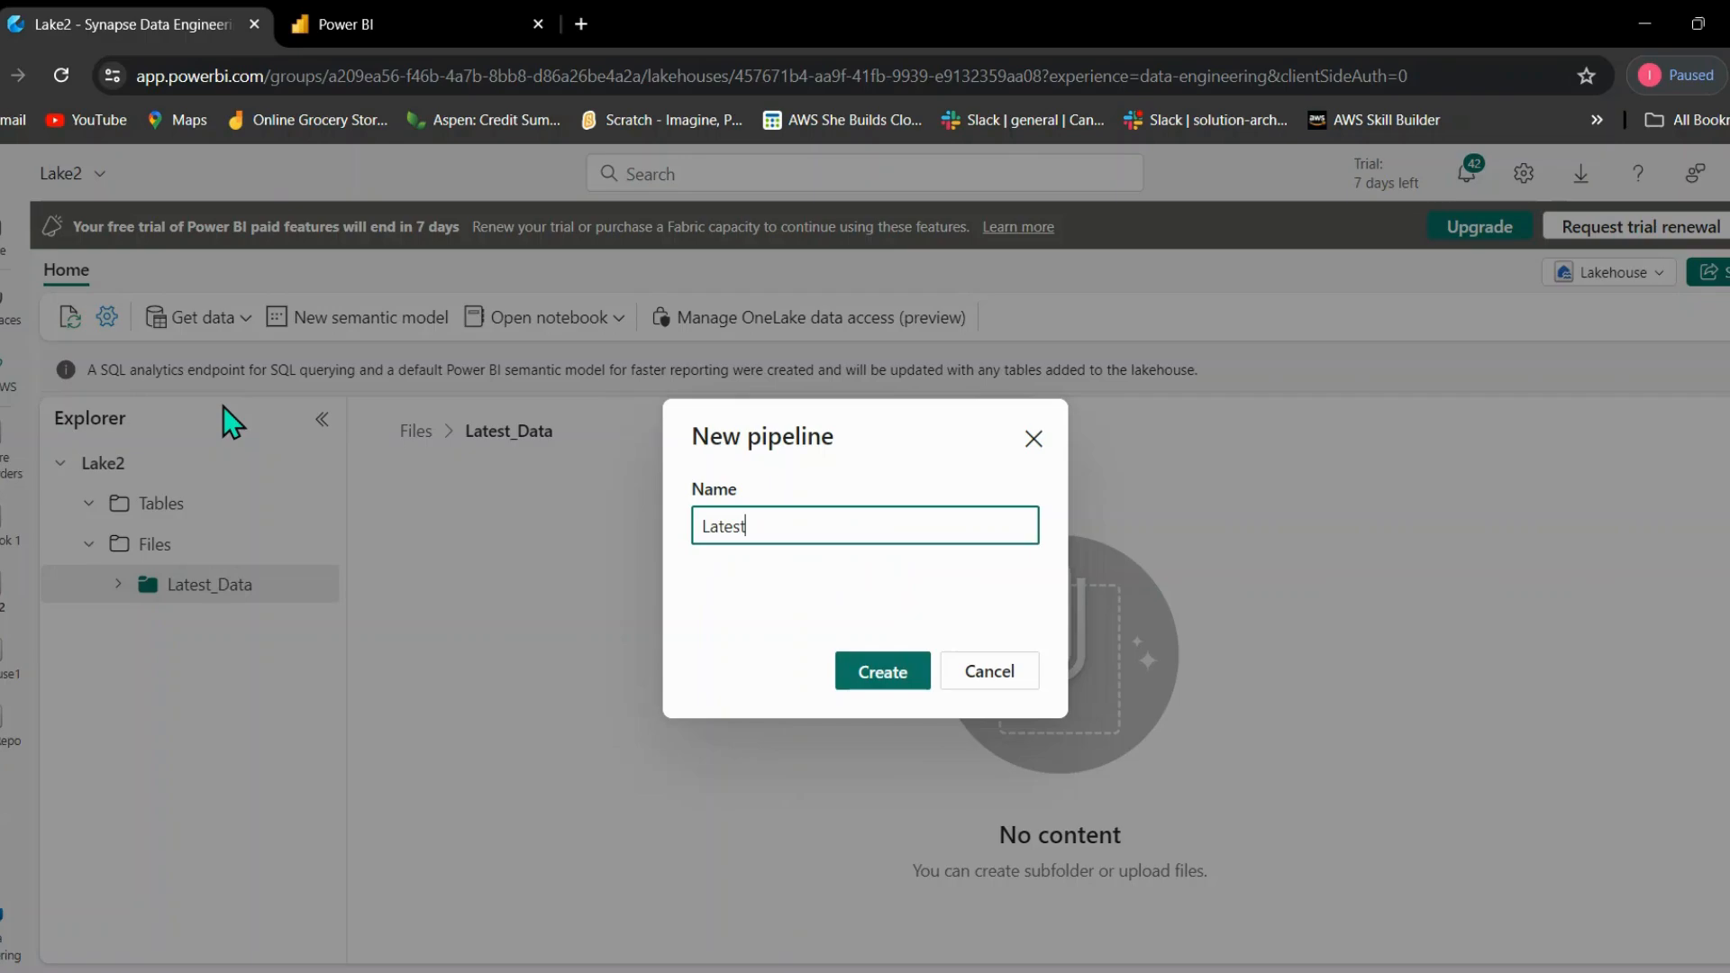
{"action": "type", "text": "_piple"}
{"action": "type", "text": "line"}
{"action": "left_click", "coordinate": [758, 528]}
{"action": "key", "text": "BackSpace"}
{"action": "type", "text": "P"}
{"action": "left_click", "coordinate": [786, 526]}
{"action": "key", "text": "BackSpace"}
{"action": "key", "text": "BackSpace"}
{"action": "type", "text": "e"}
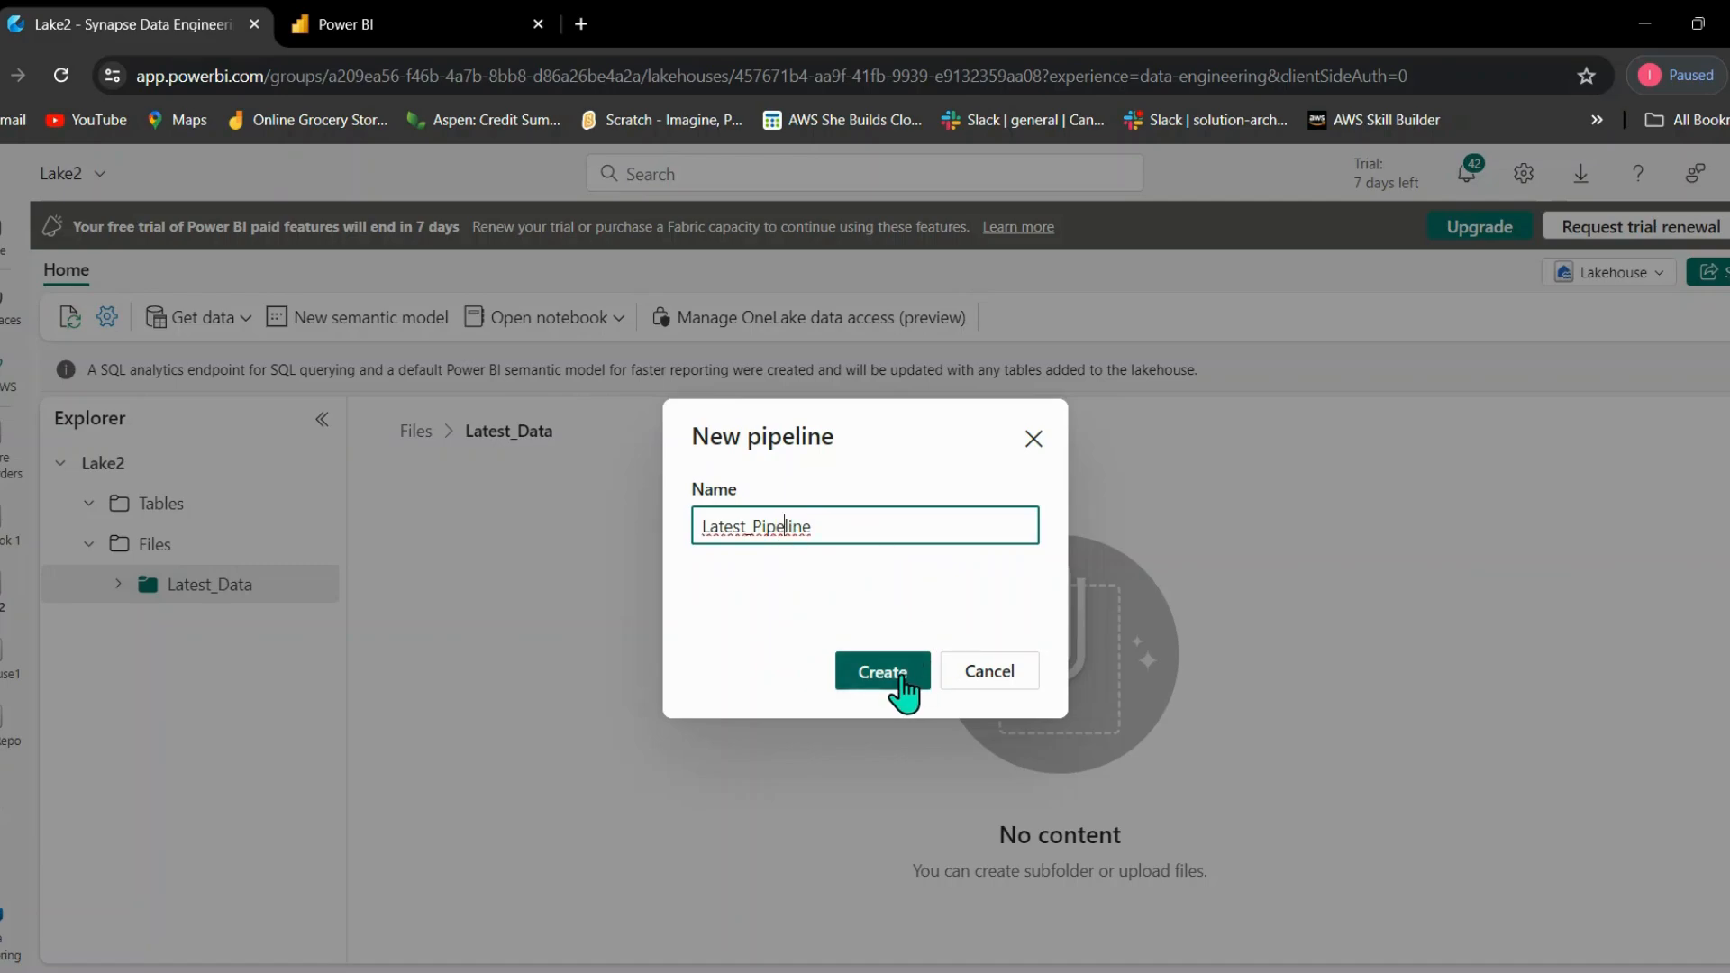
{"action": "left_click", "coordinate": [769, 526]}
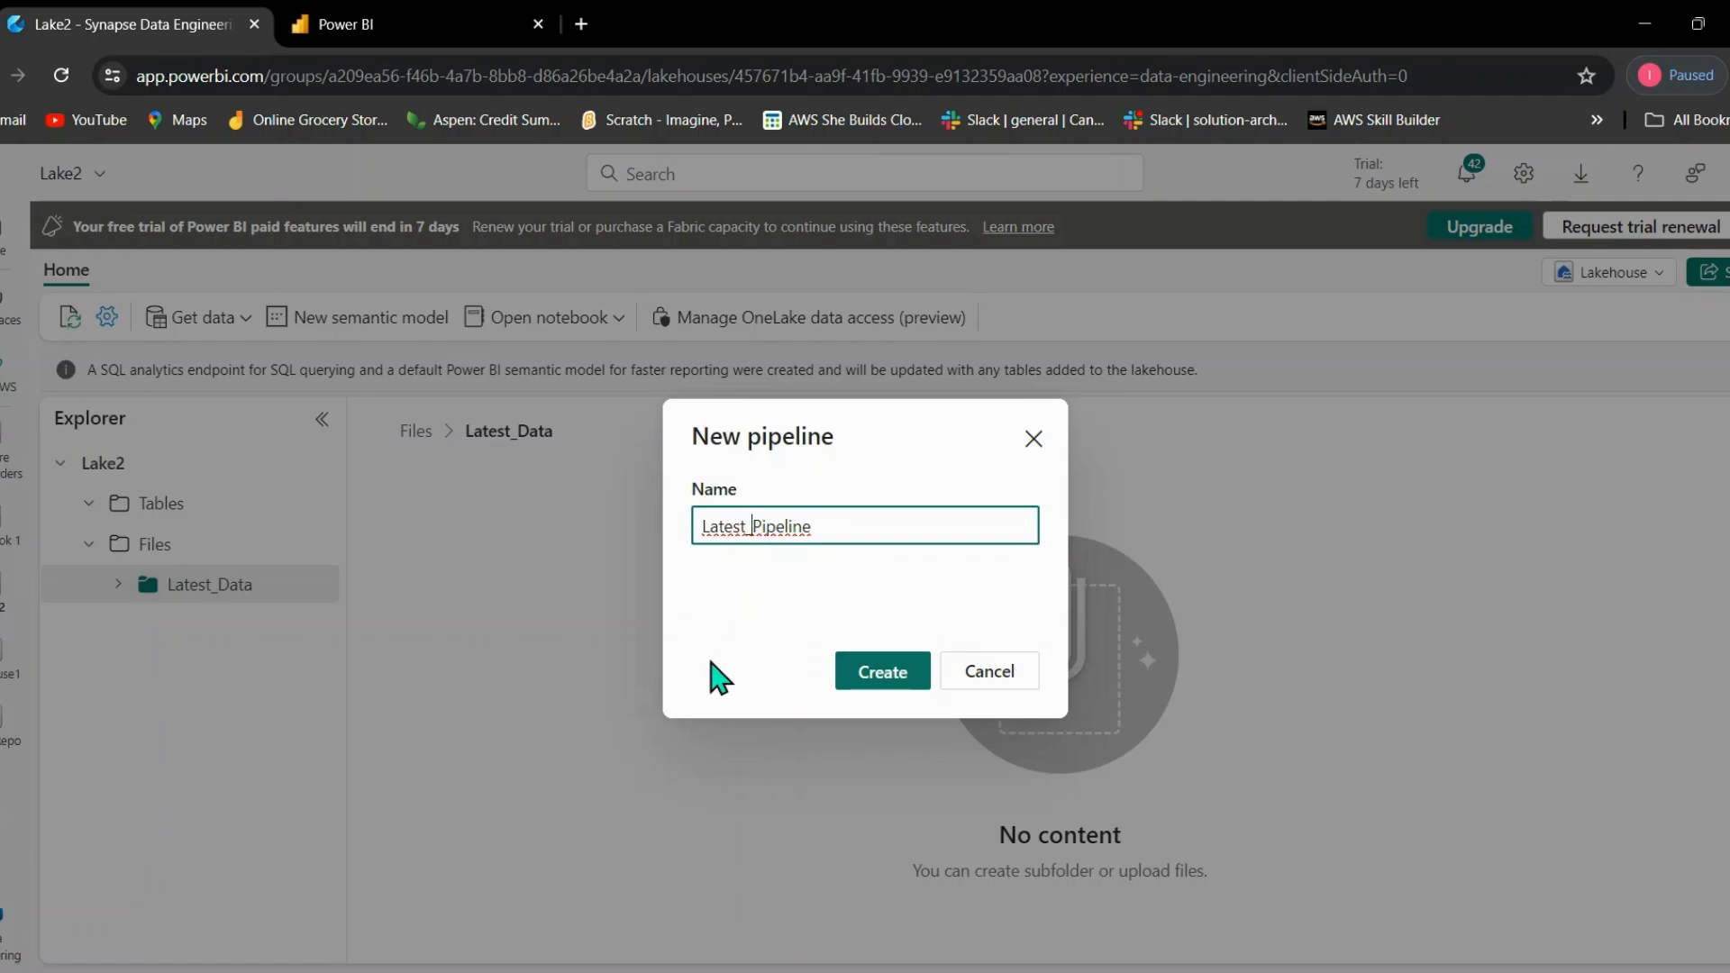
{"action": "key", "text": "BackSpace"}
{"action": "left_click", "coordinate": [898, 691]}
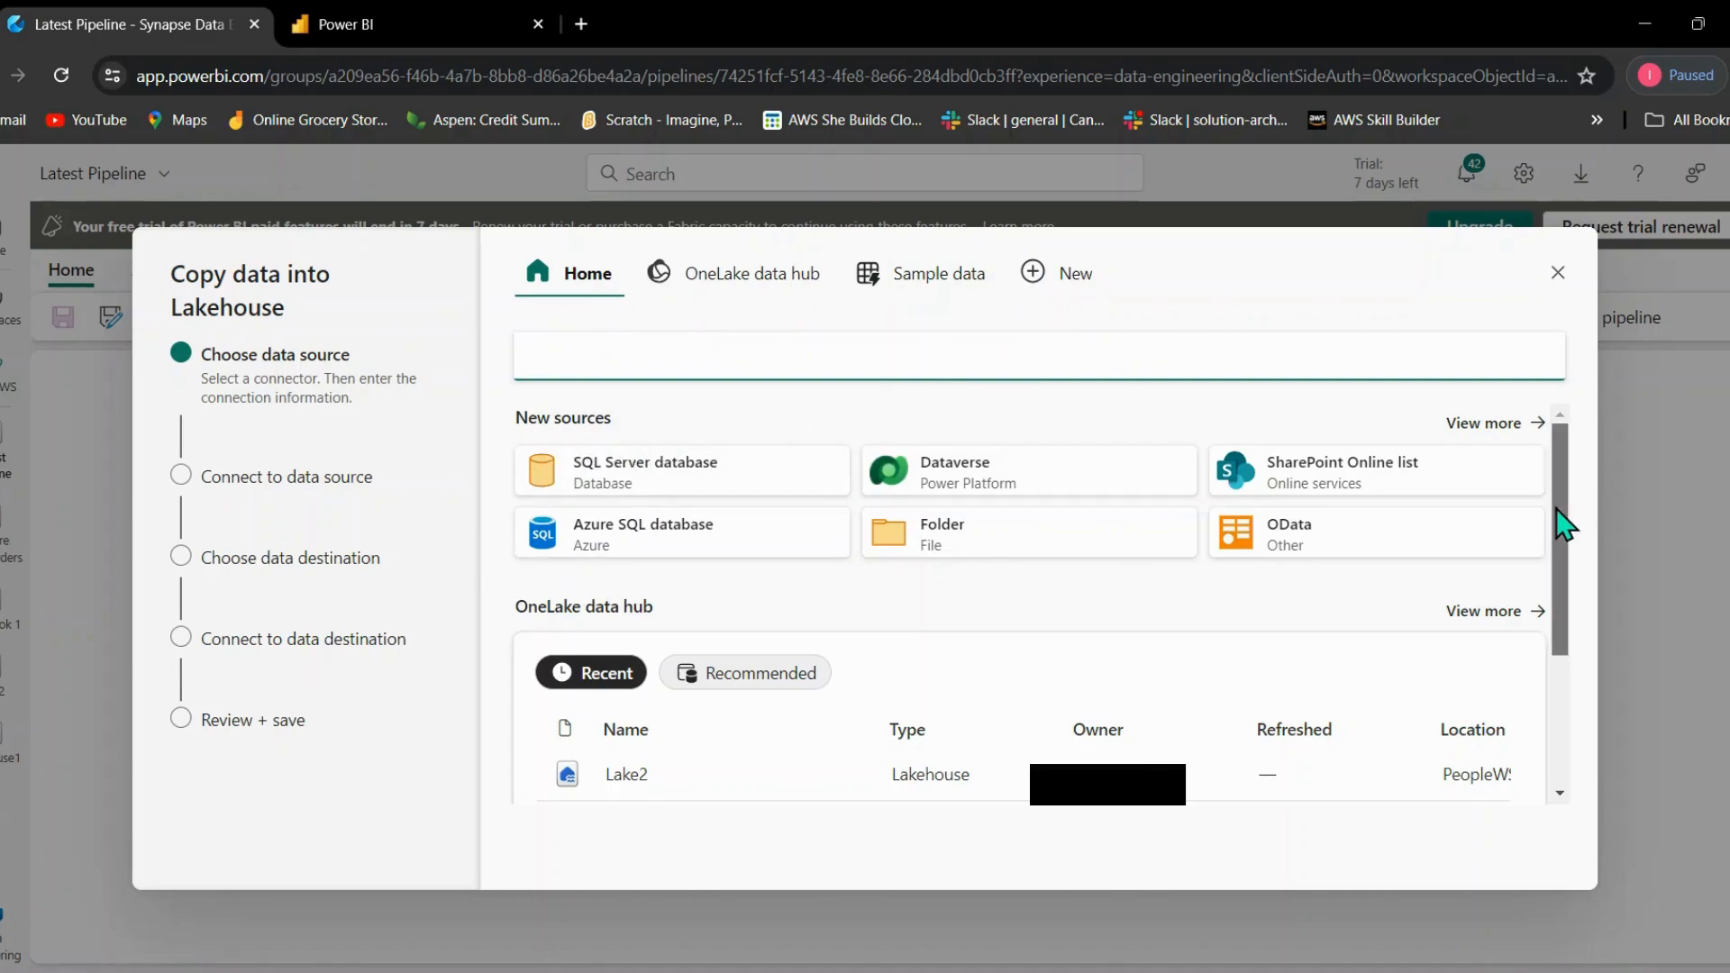
Search the data sources for "http" and choose the Http connector as the copy source.
{"action": "left_click_drag", "start_coordinate": [1564, 523], "coordinate": [1547, 469]}
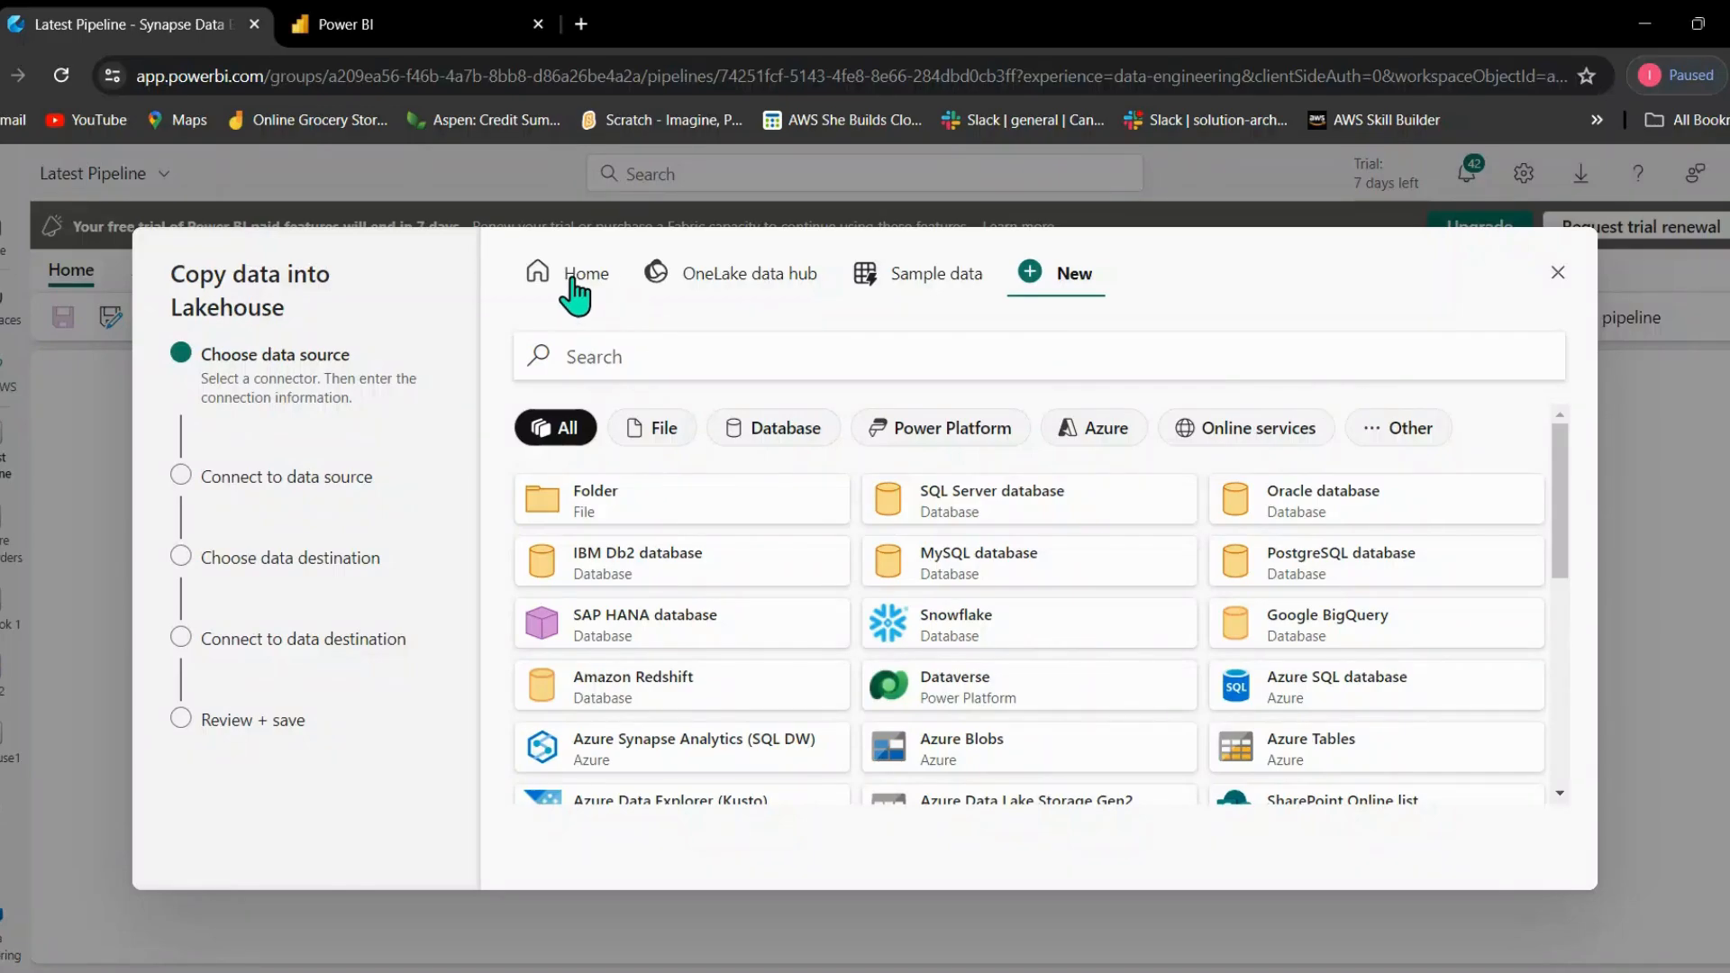
{"action": "left_click", "coordinate": [573, 280]}
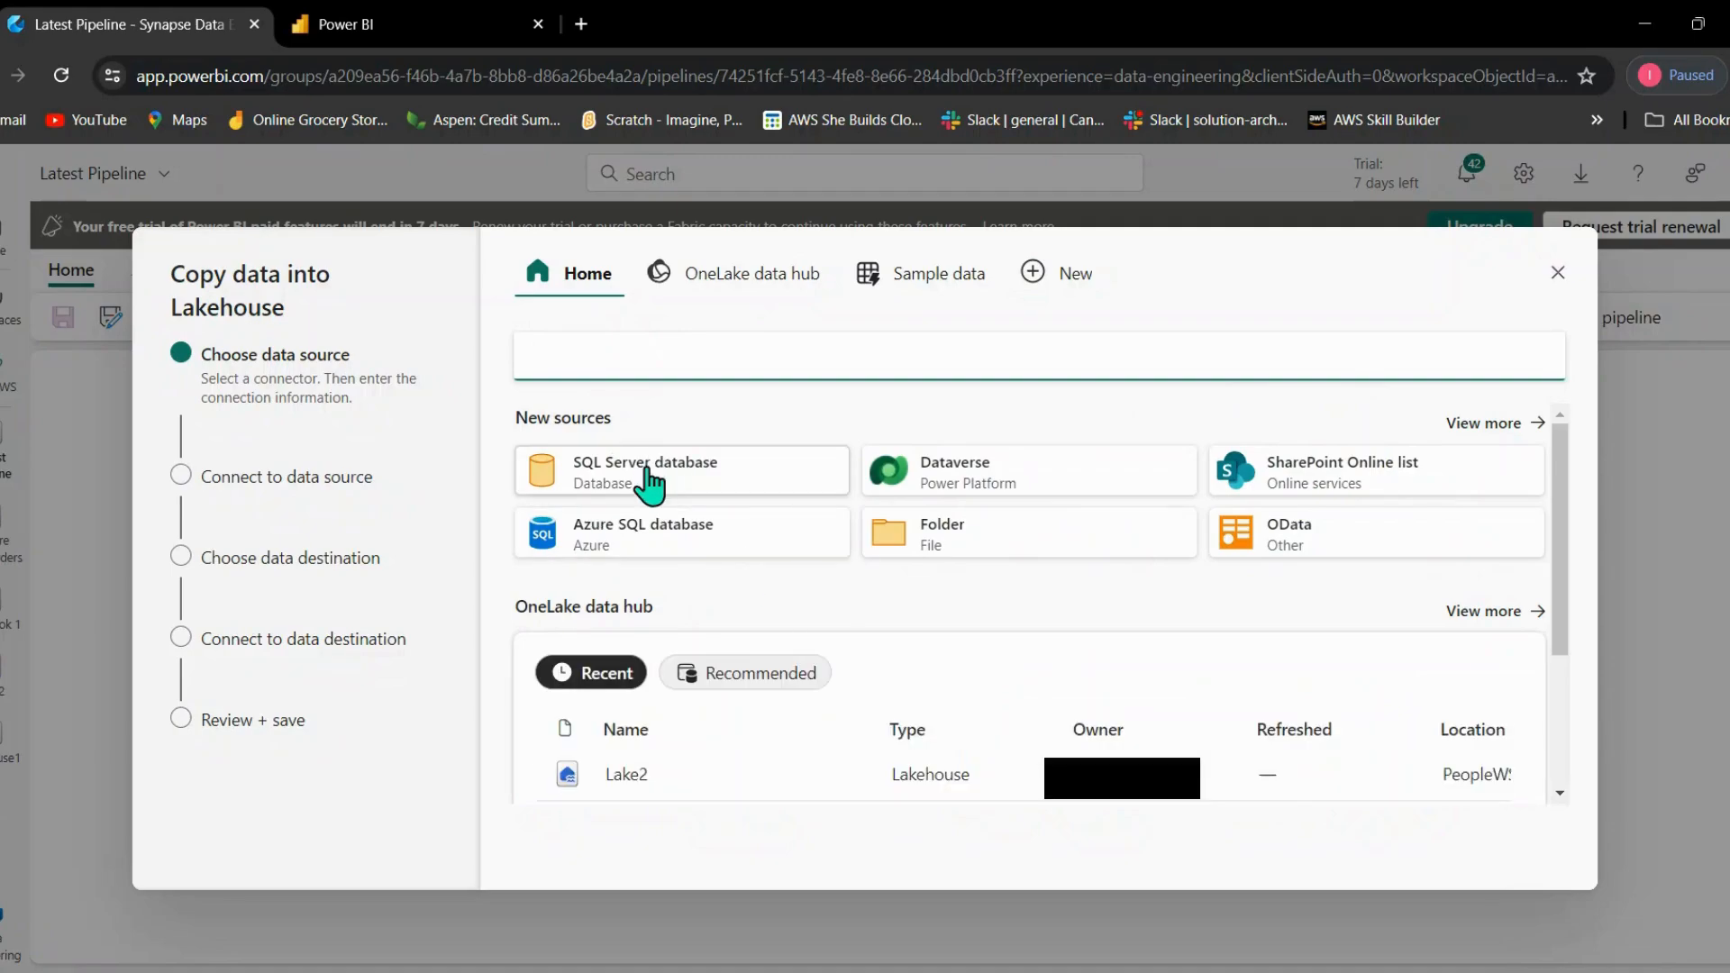
{"action": "type", "text": "h"}
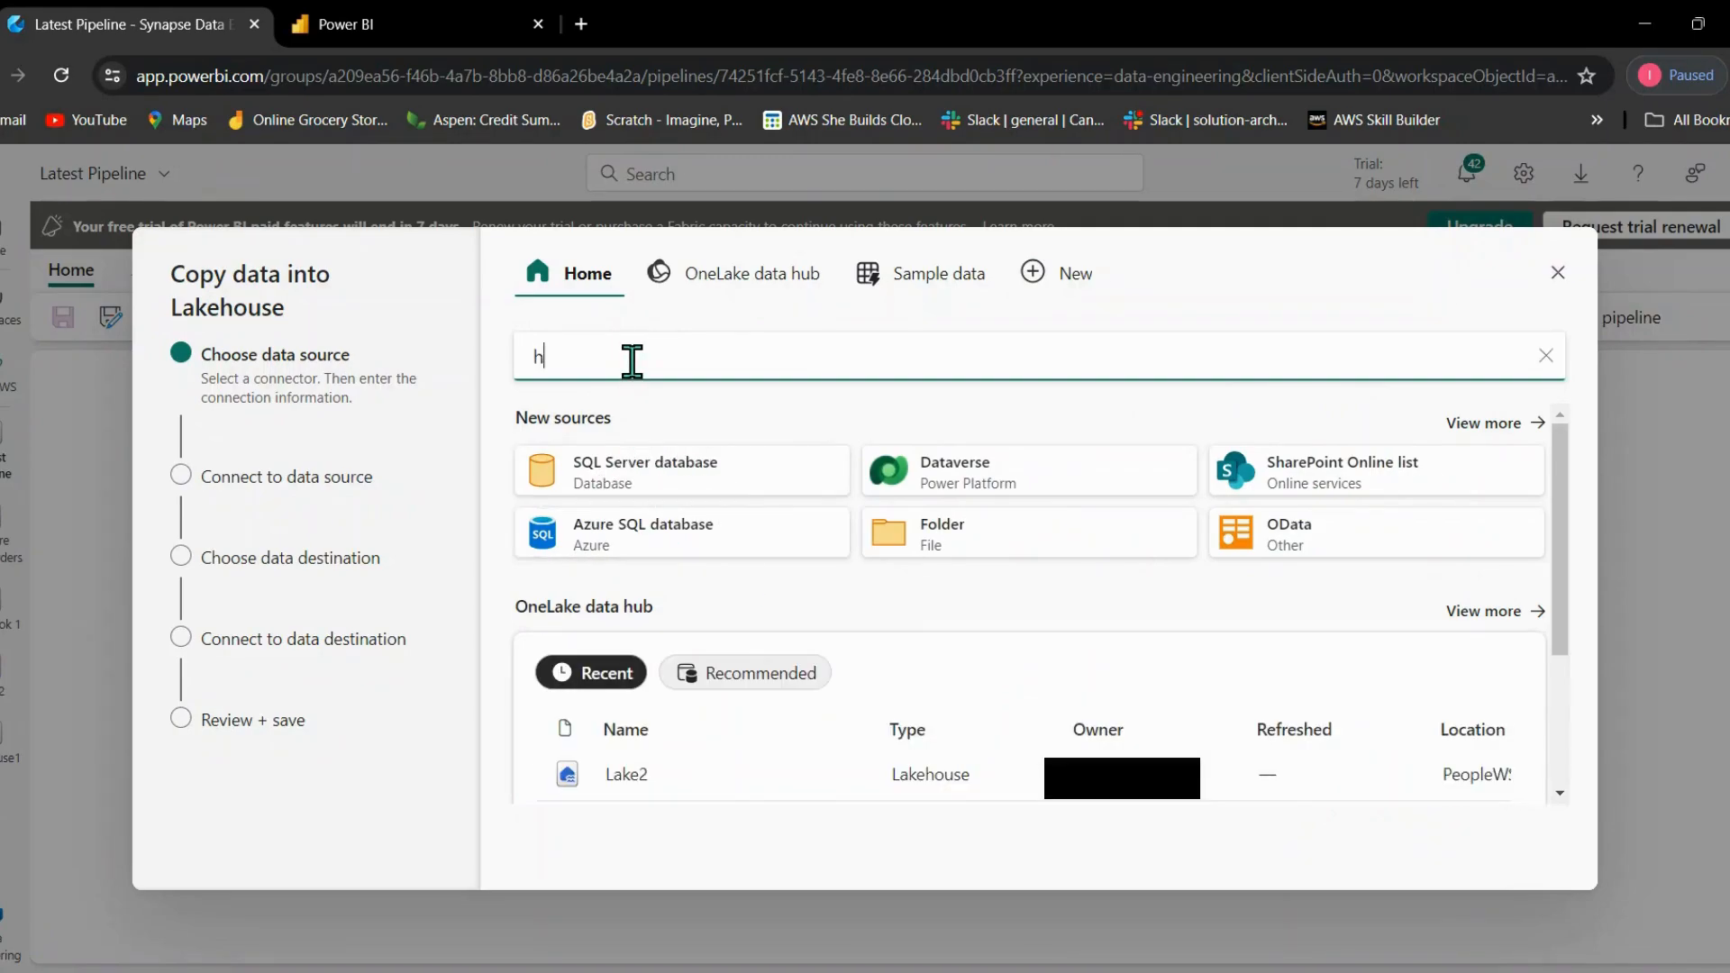
{"action": "type", "text": "ttp"}
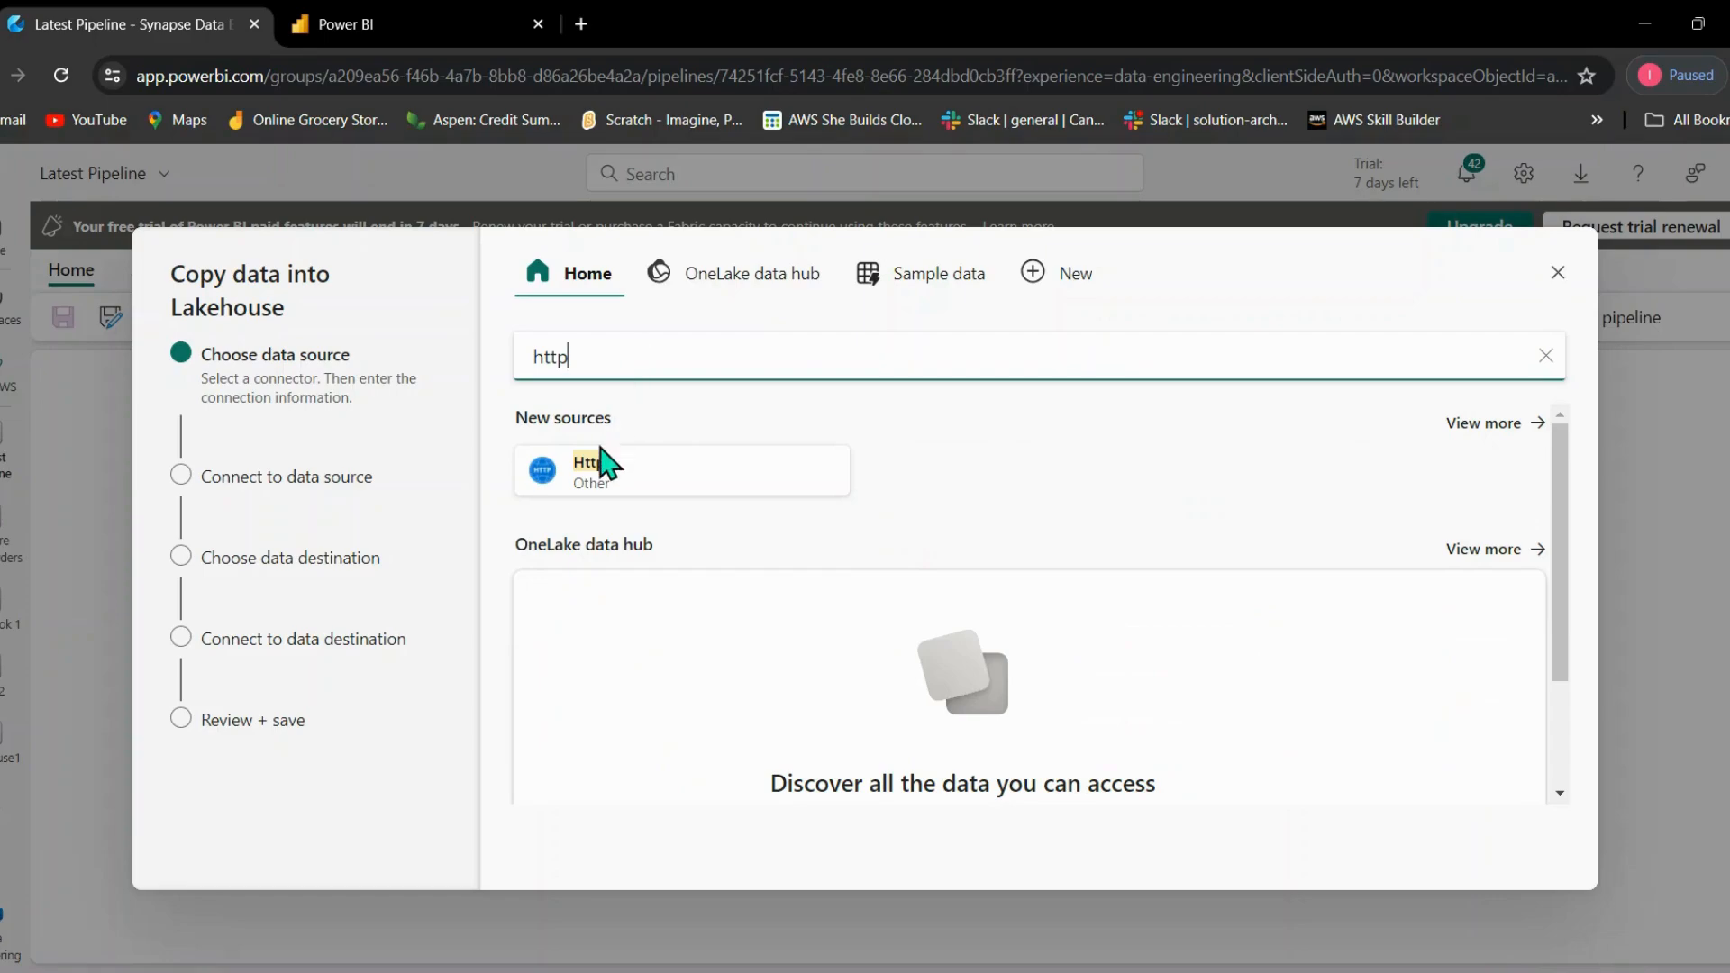
{"action": "left_click", "coordinate": [591, 485]}
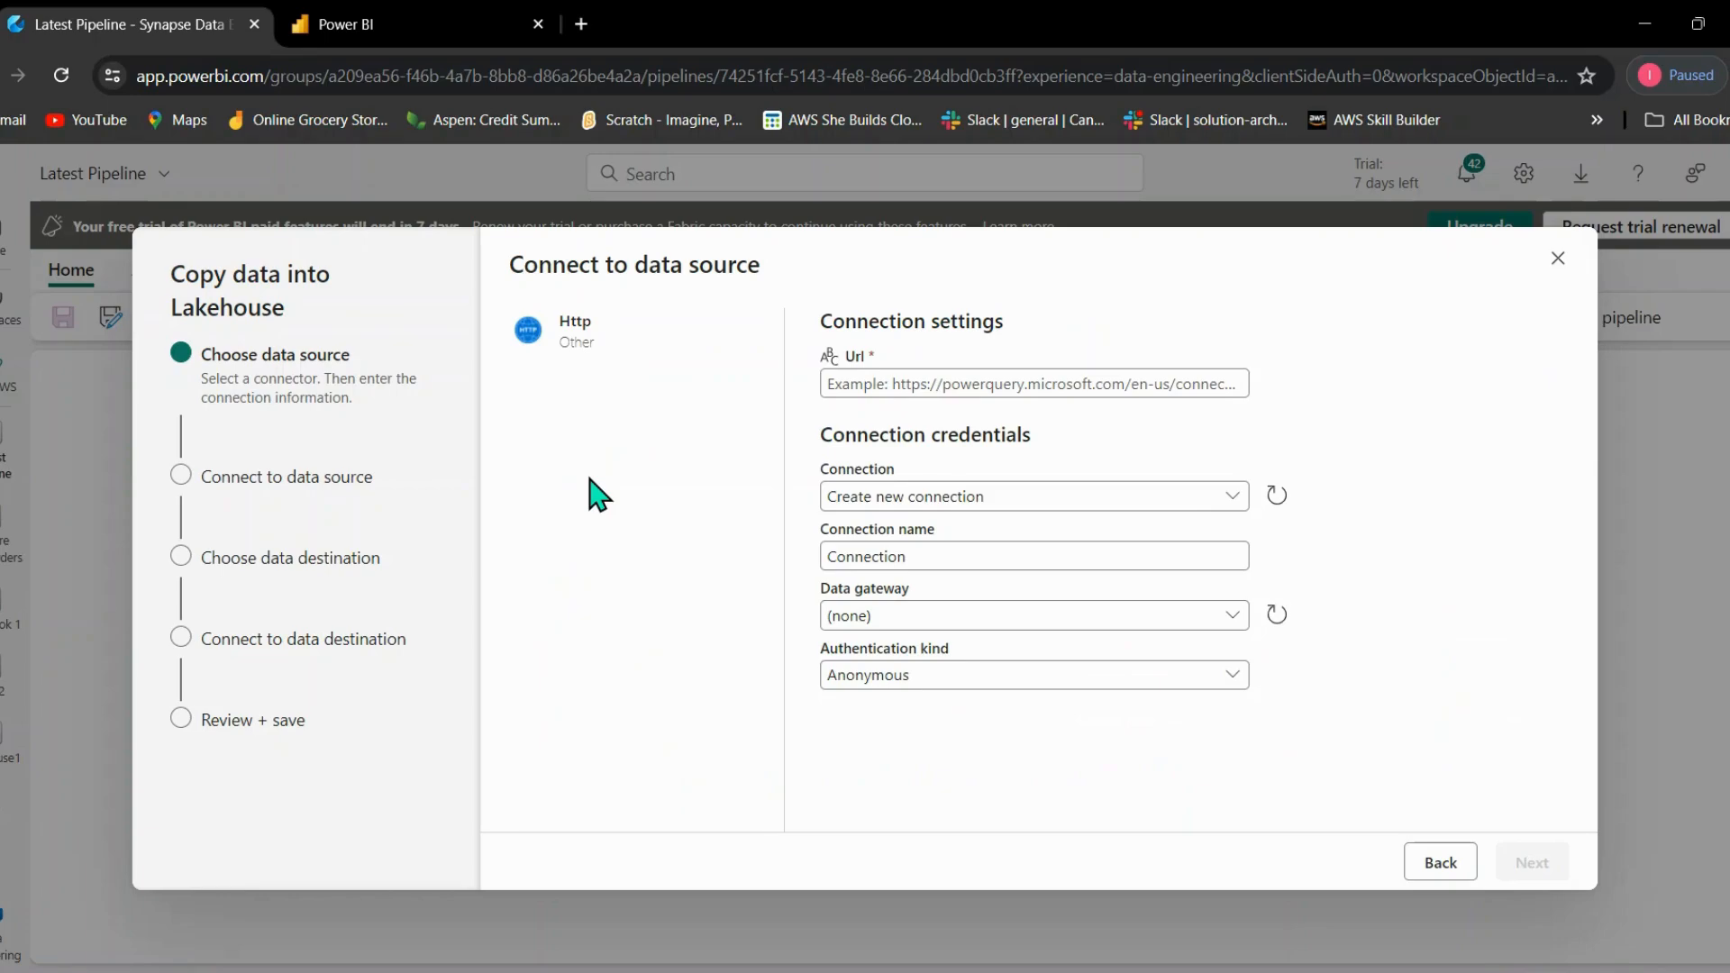
{"action": "left_click", "coordinate": [926, 388]}
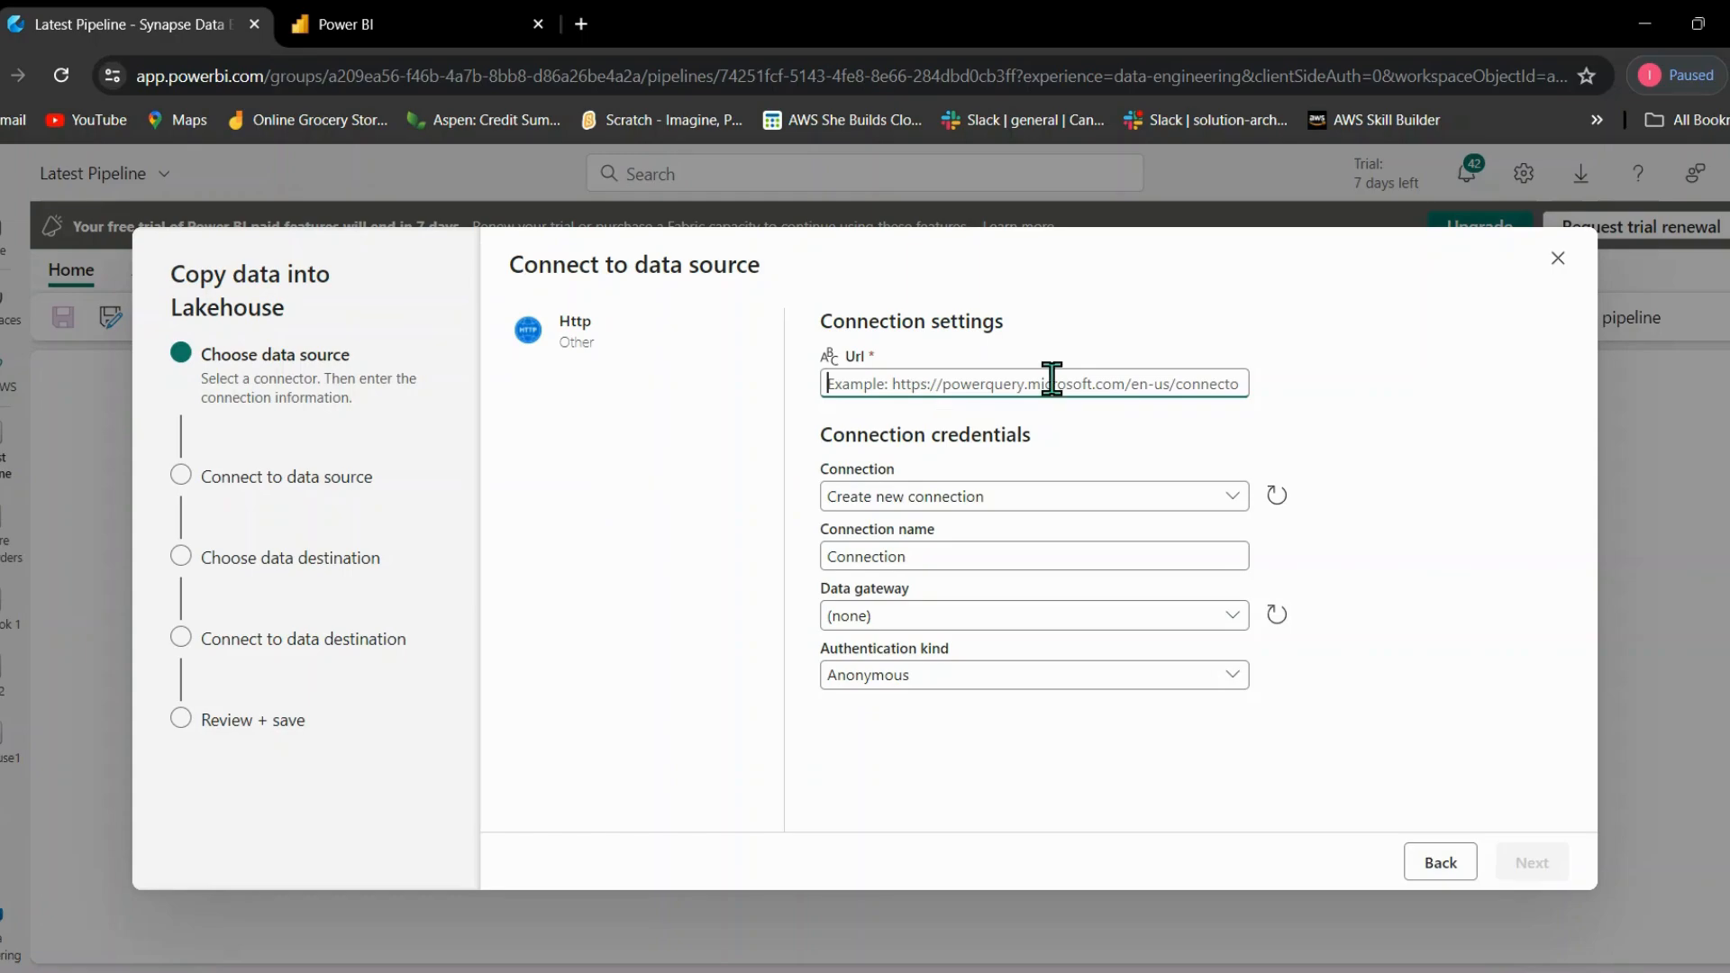
{"action": "key", "text": "ctrl+v"}
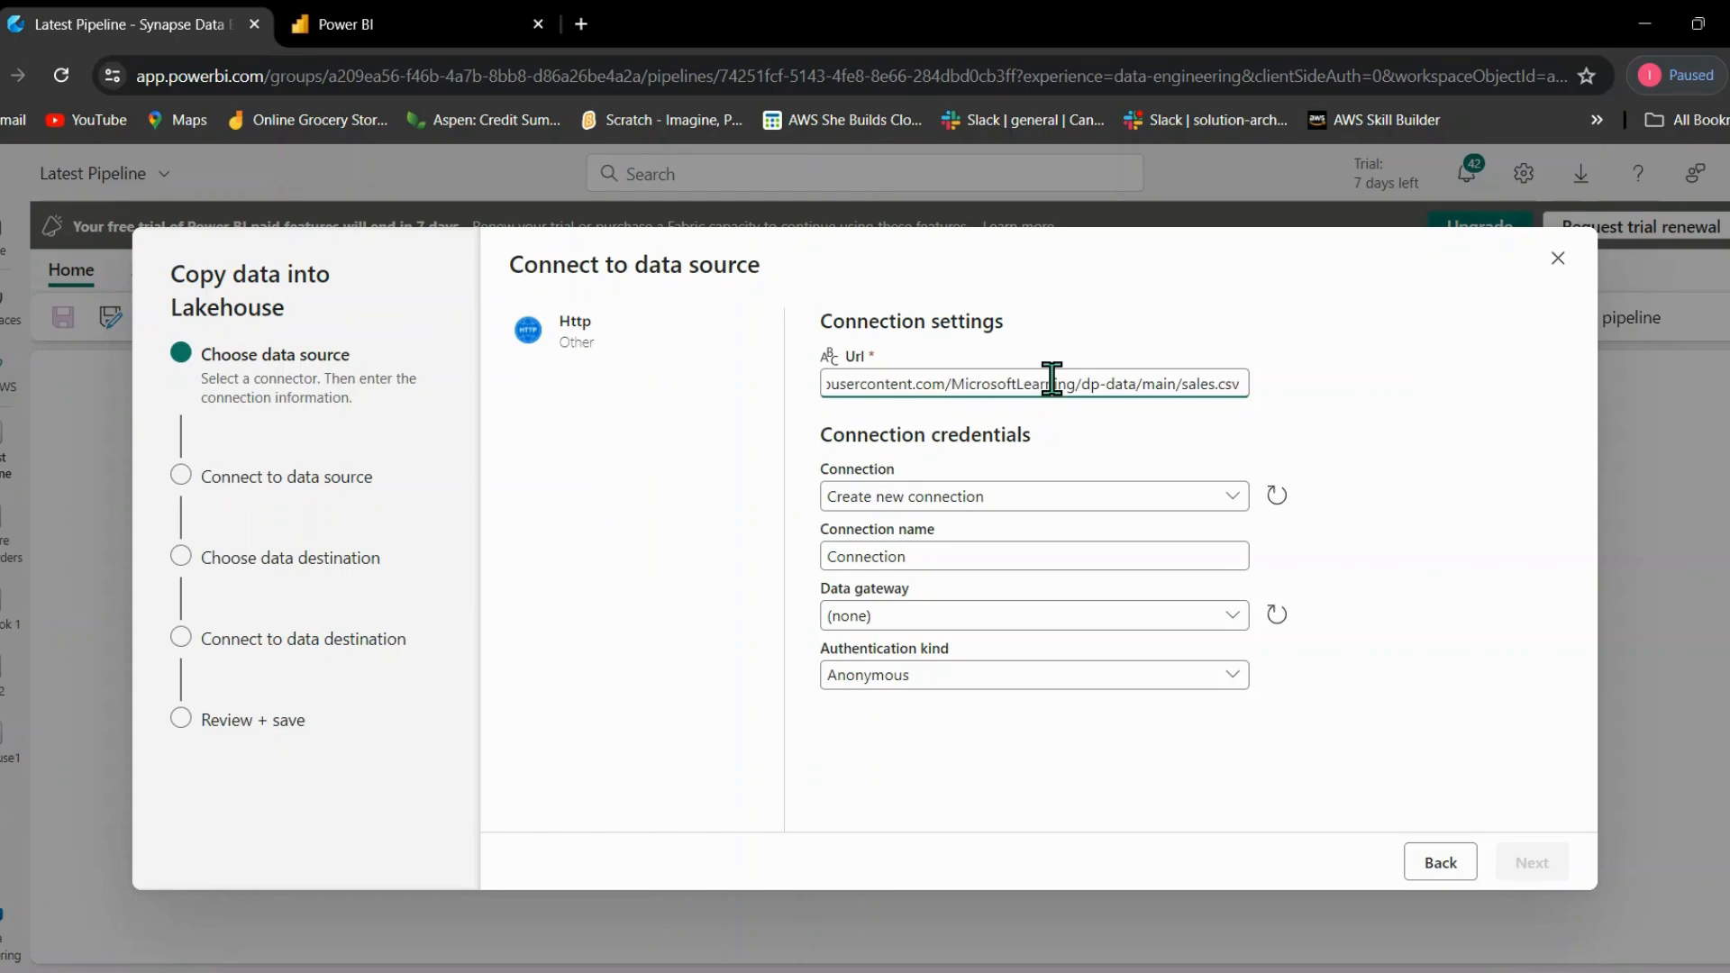
{"action": "left_click", "coordinate": [1023, 521]}
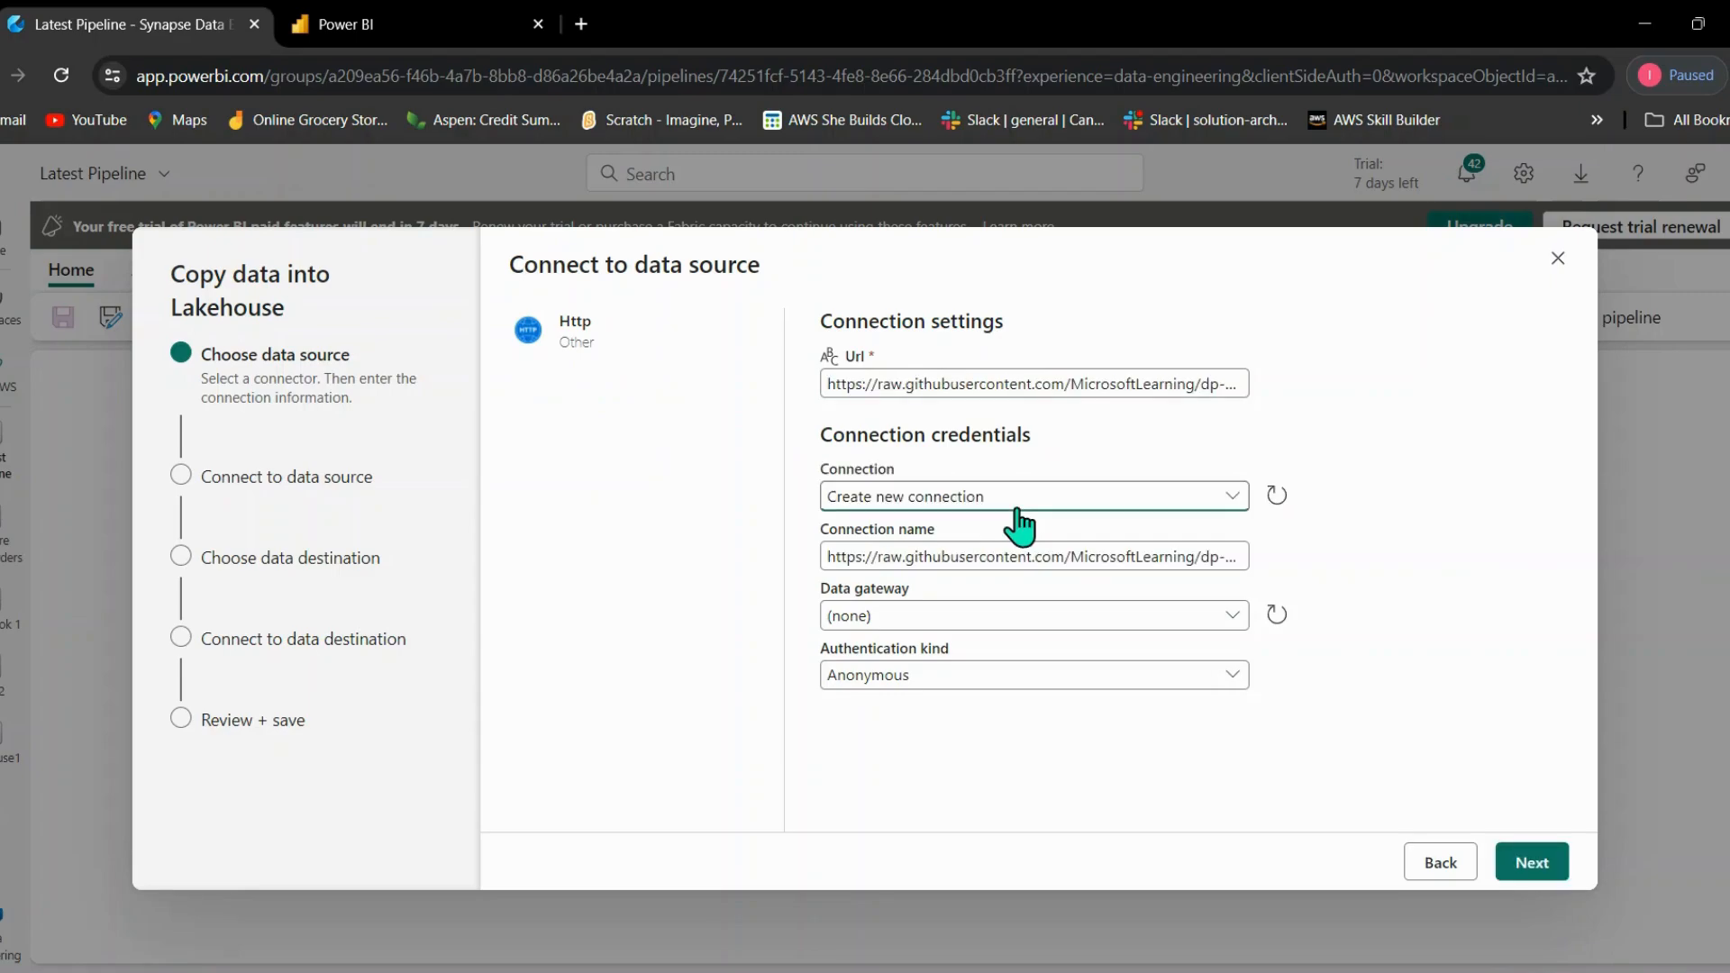
{"action": "left_click", "coordinate": [1231, 497]}
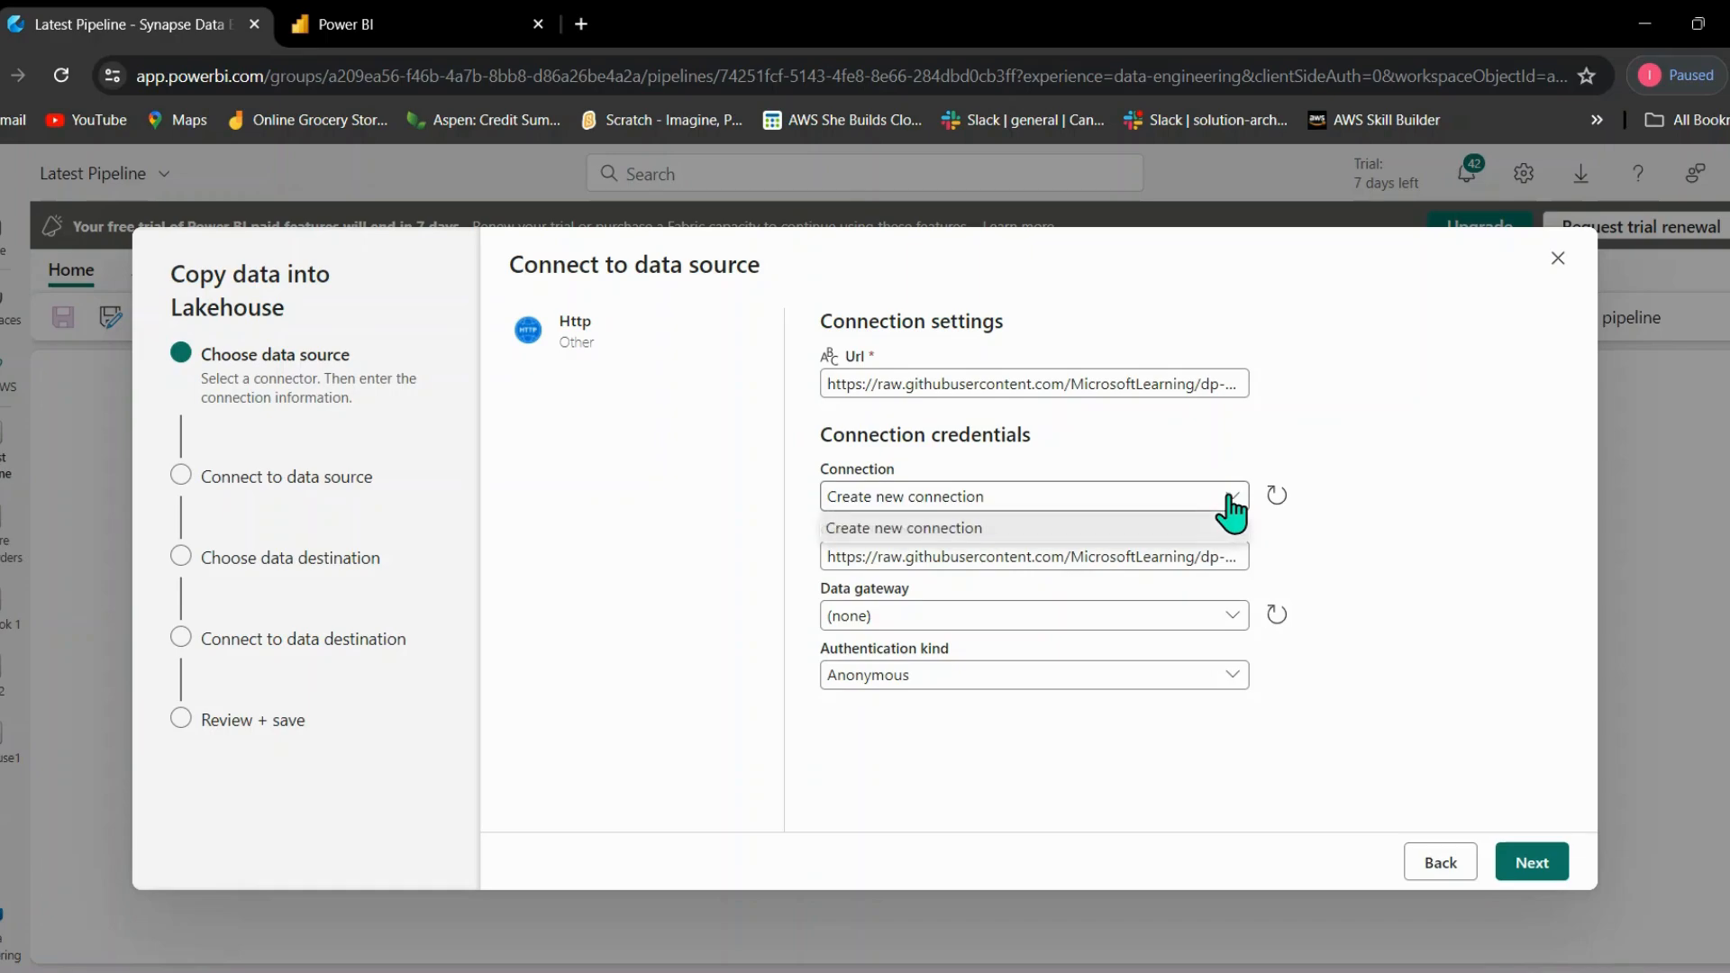
{"action": "left_click", "coordinate": [1460, 496]}
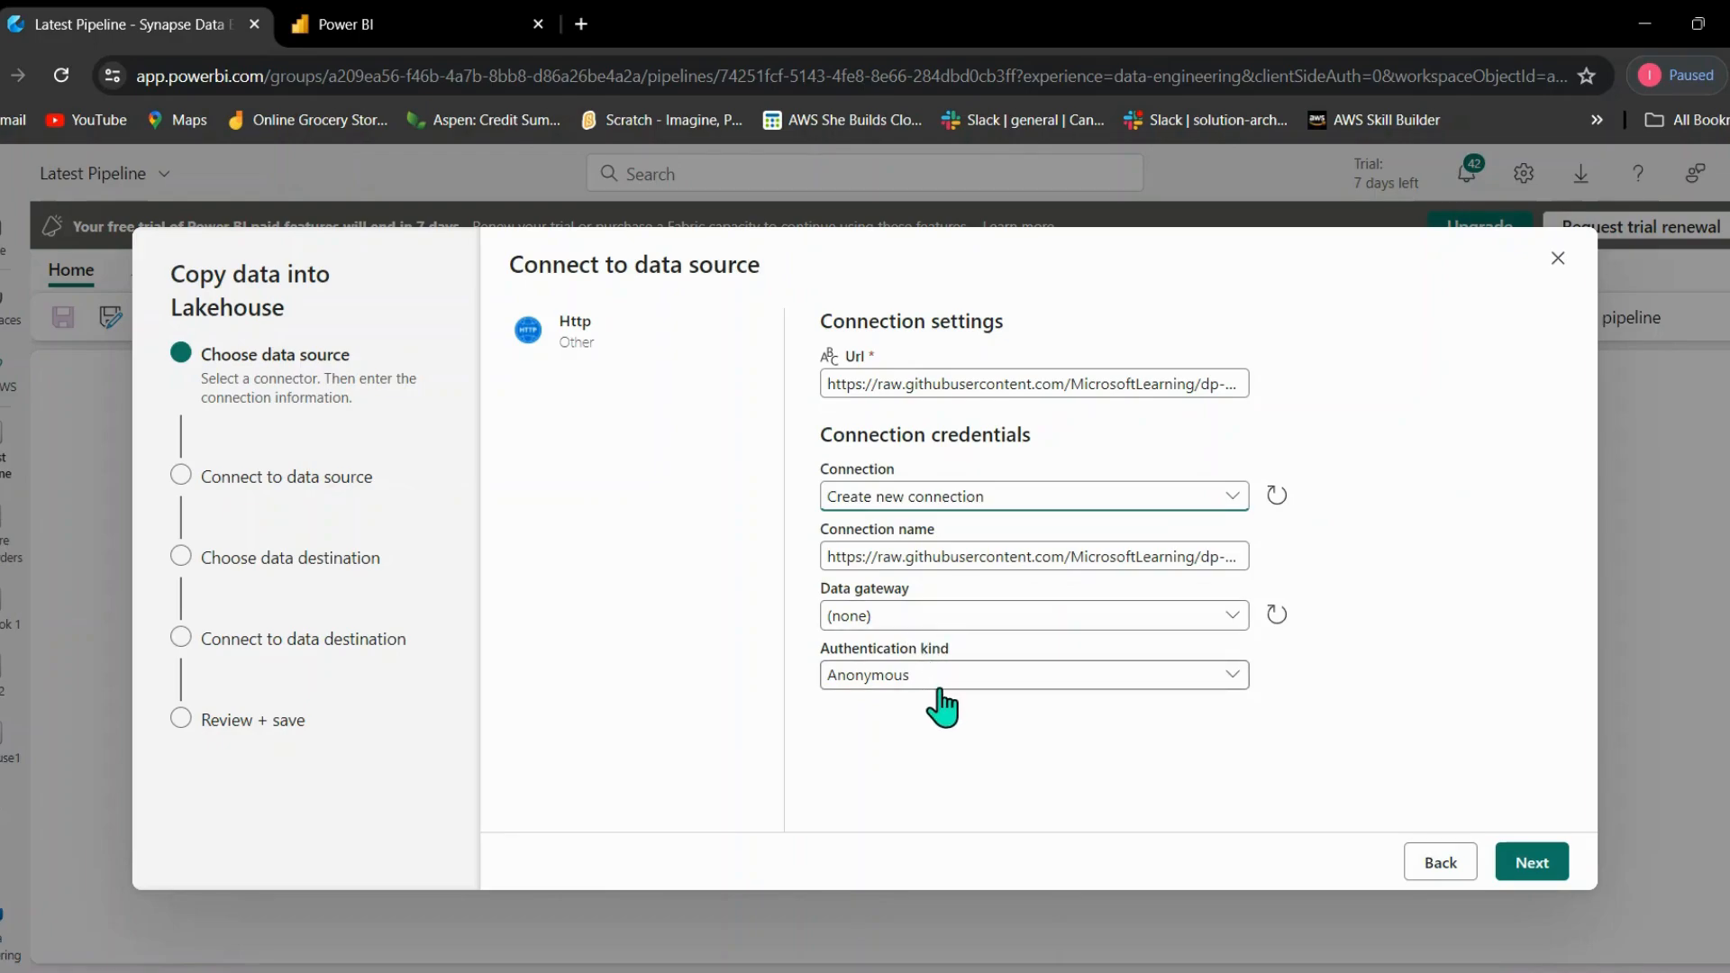
{"action": "left_click", "coordinate": [1554, 879]}
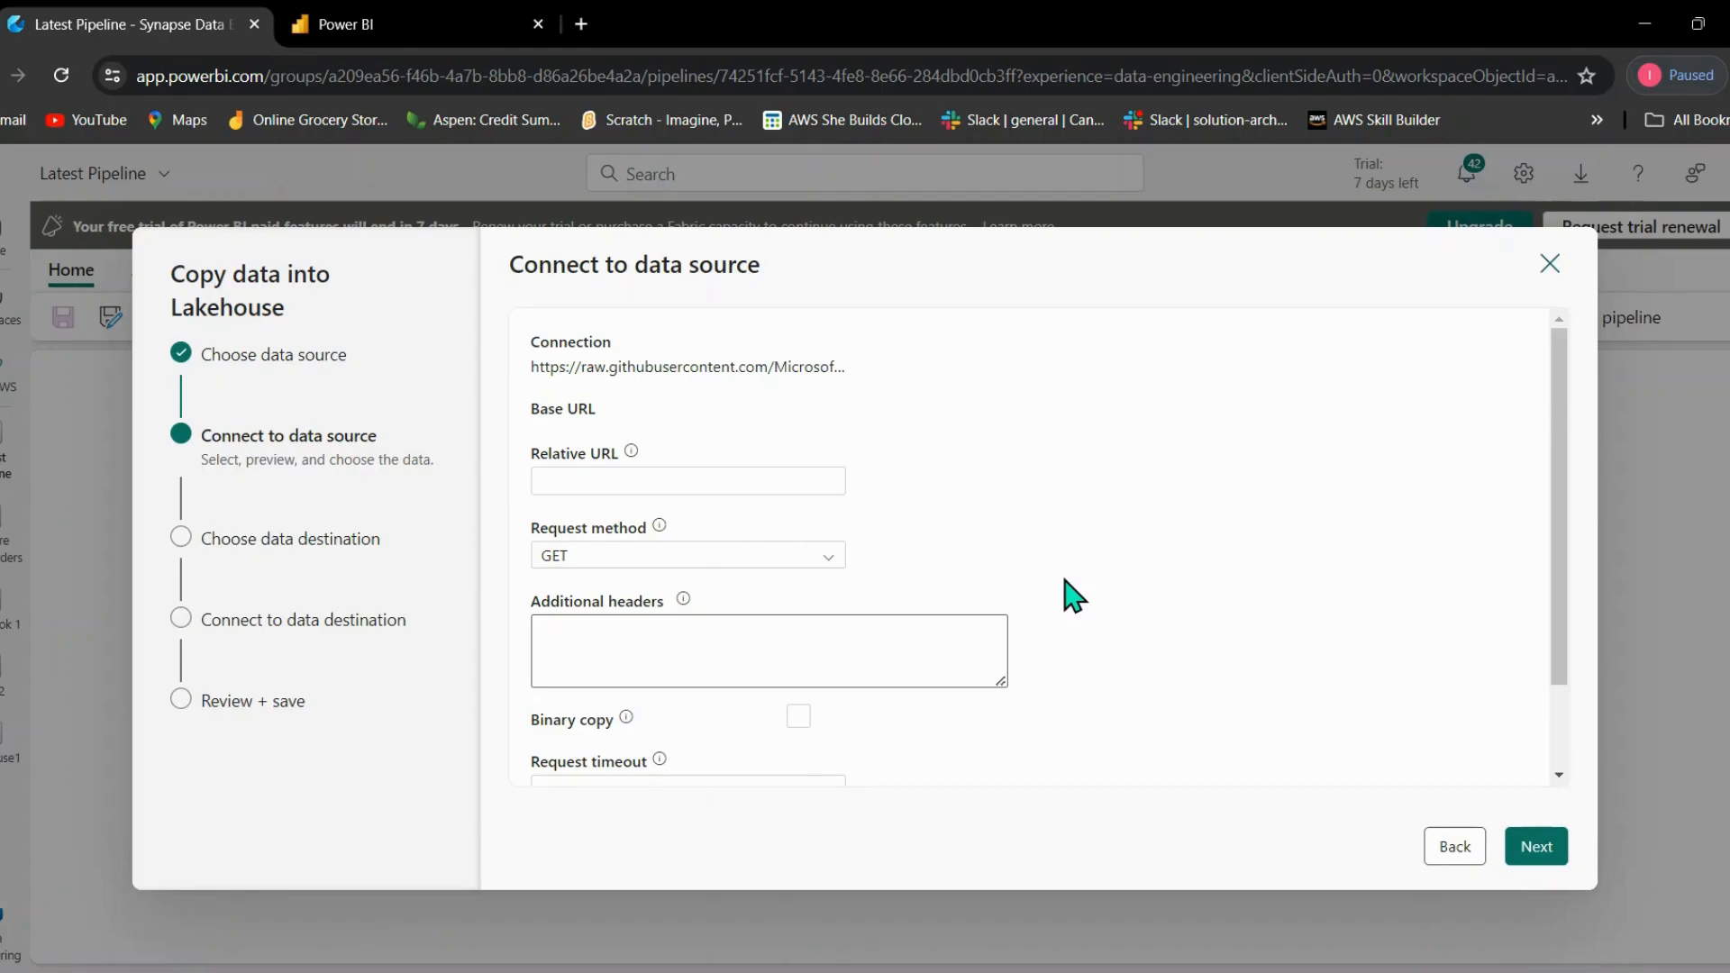
Accept the source request settings with the GET method and a blank relative URL.
{"action": "left_click", "coordinate": [735, 486]}
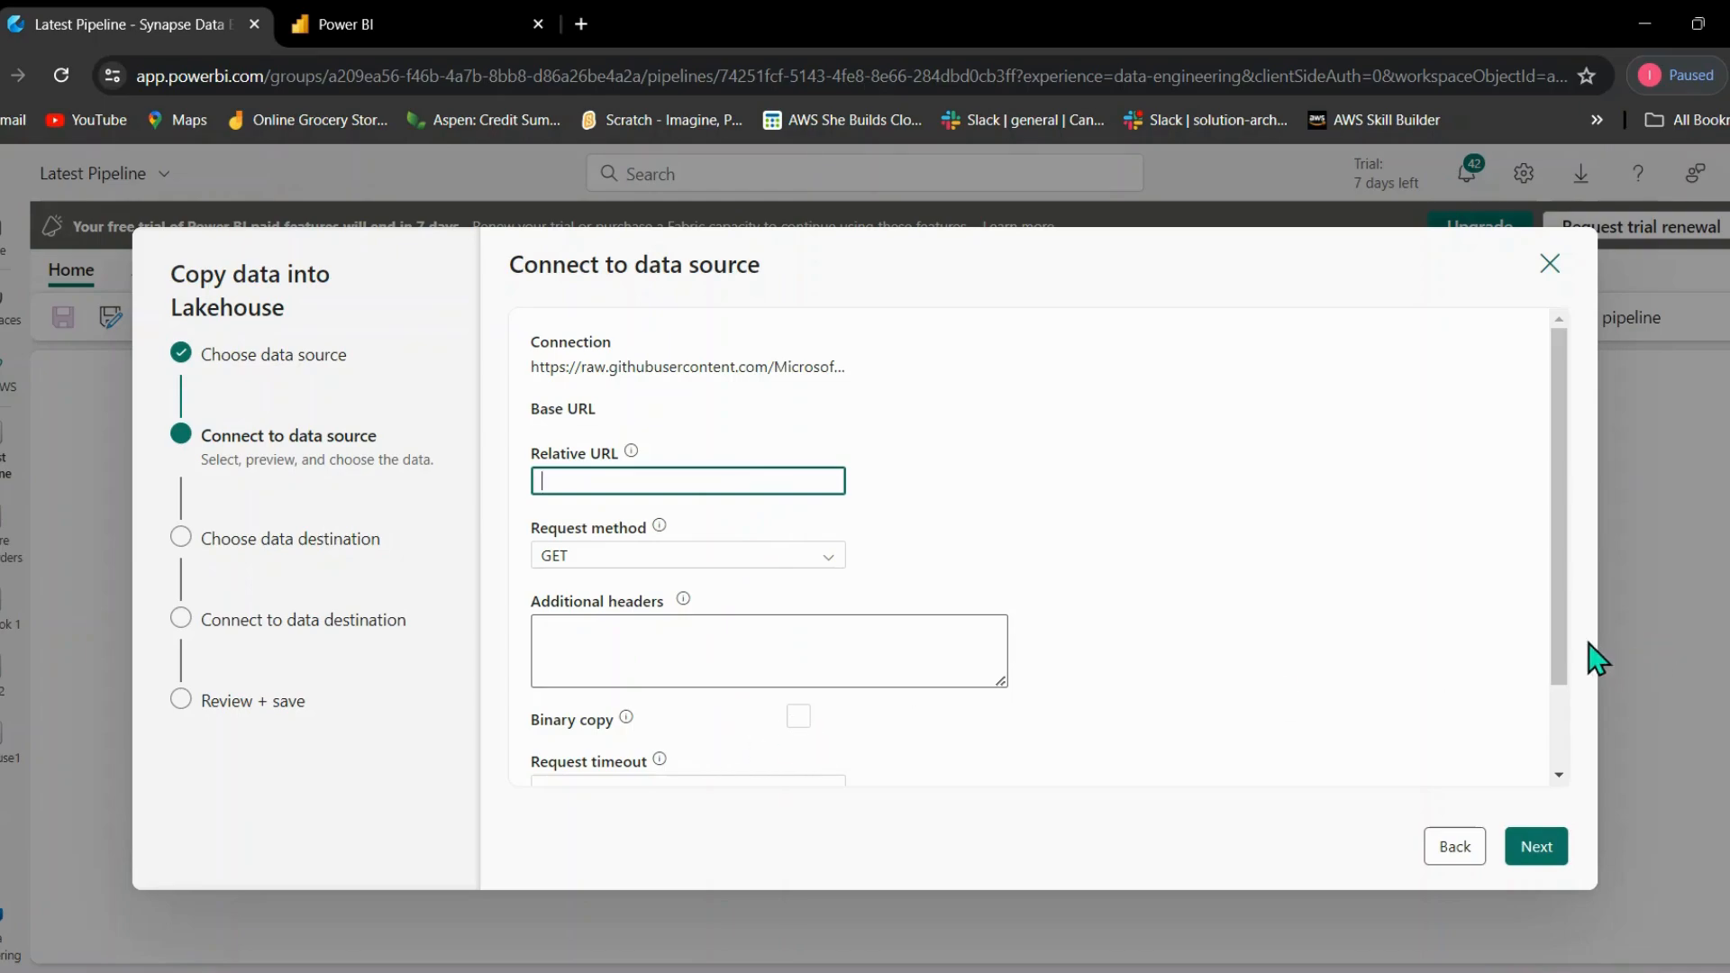
{"action": "left_click_drag", "start_coordinate": [1560, 645], "coordinate": [1573, 811]}
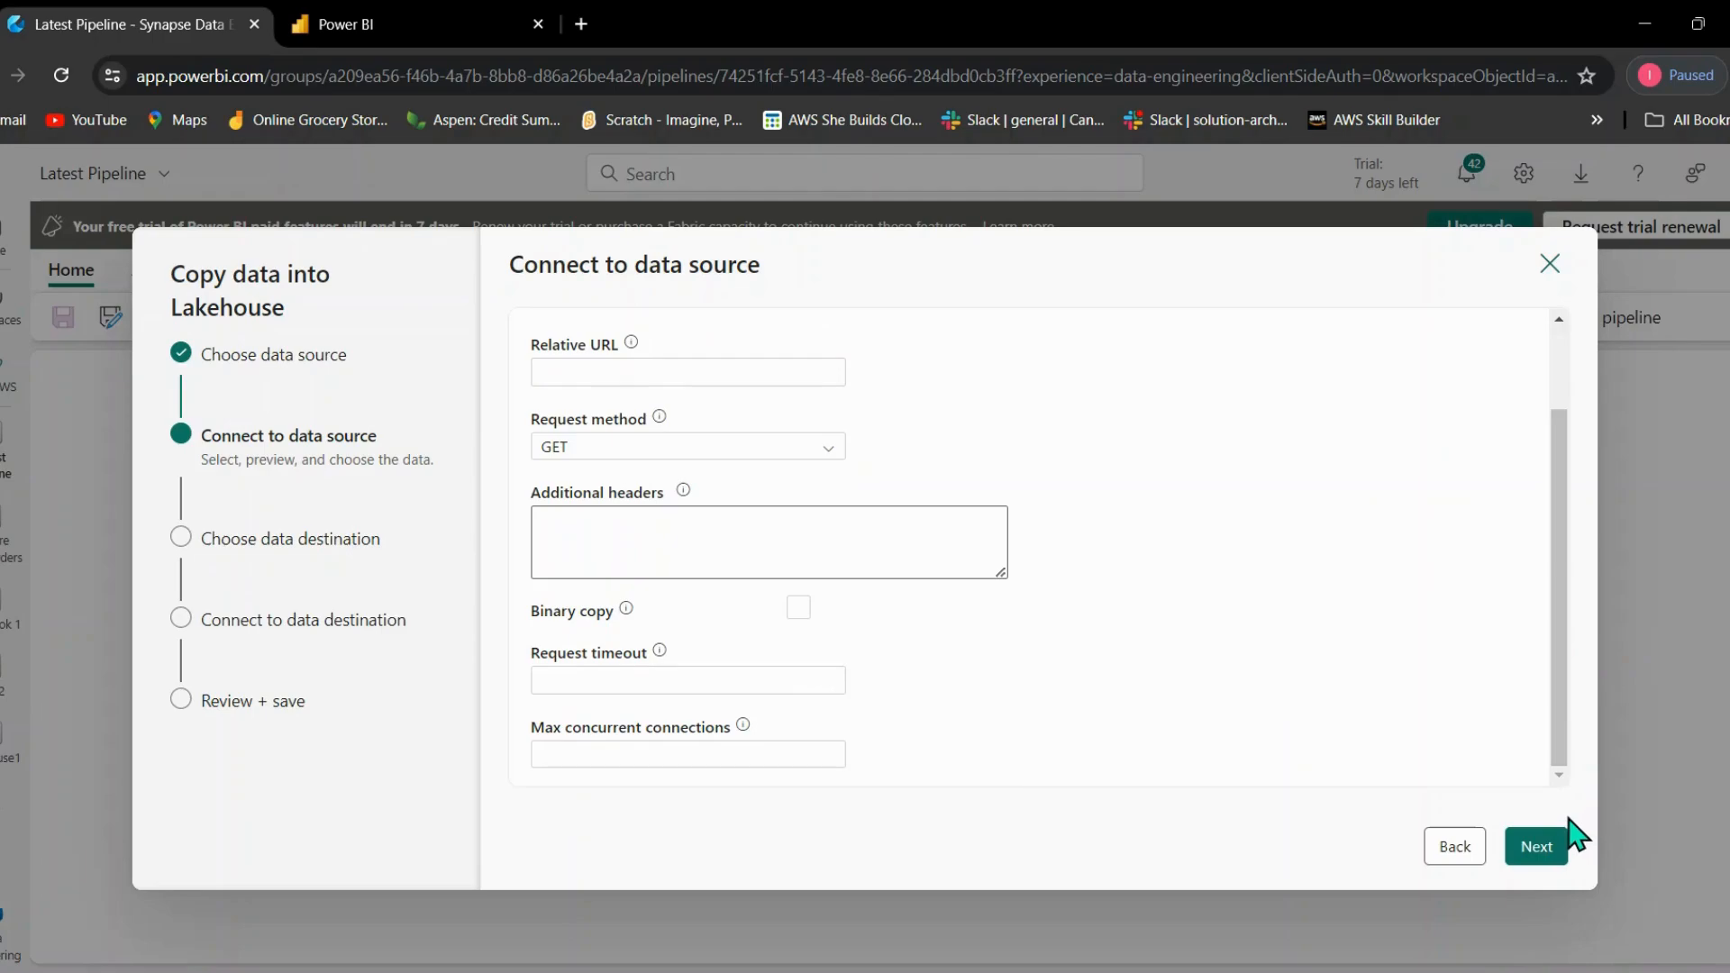
{"action": "left_click", "coordinate": [1544, 857]}
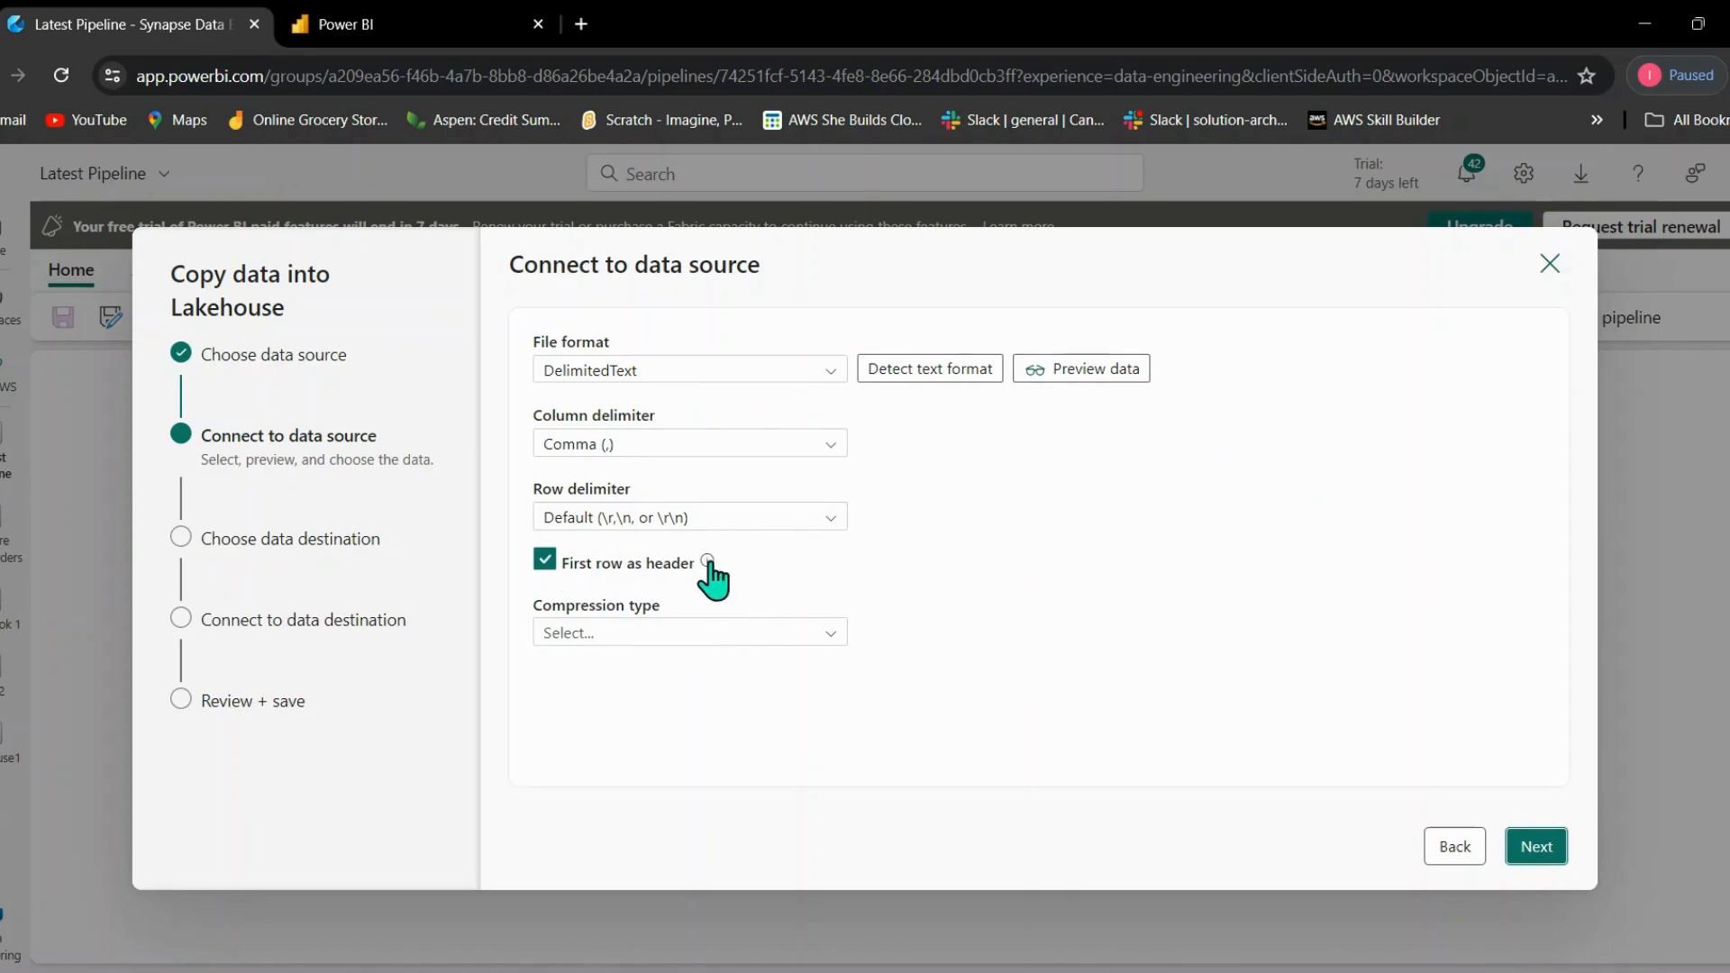
{"action": "left_click", "coordinate": [794, 638]}
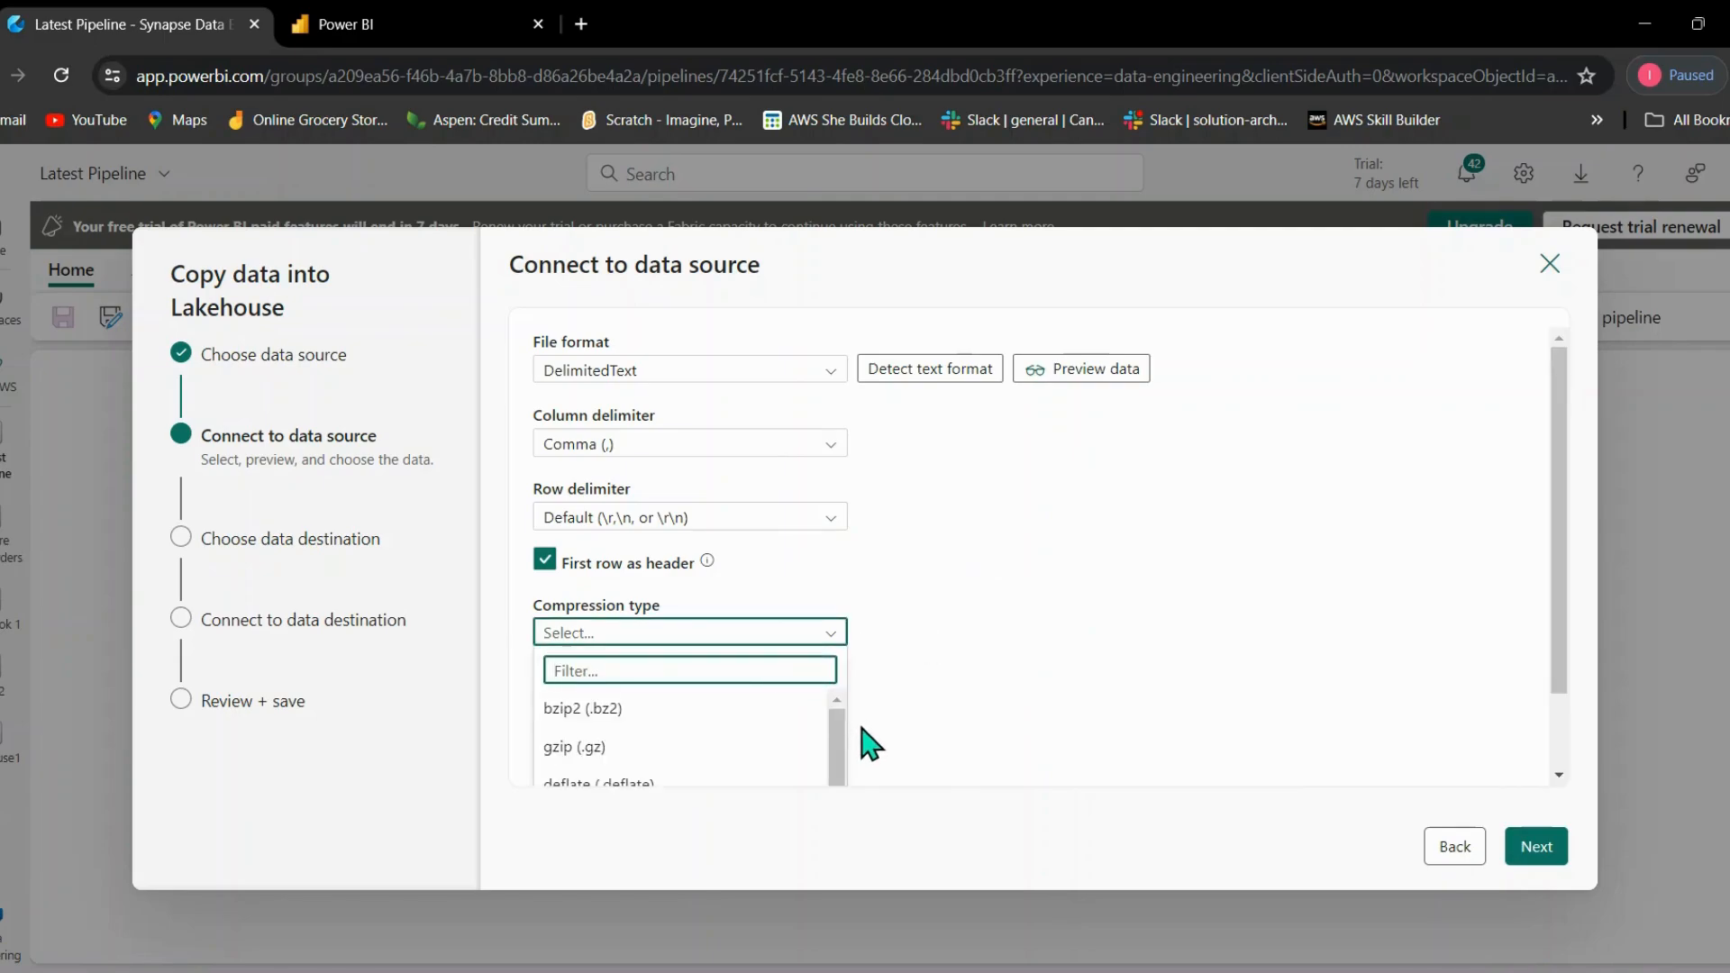
{"action": "type", "text": "no"}
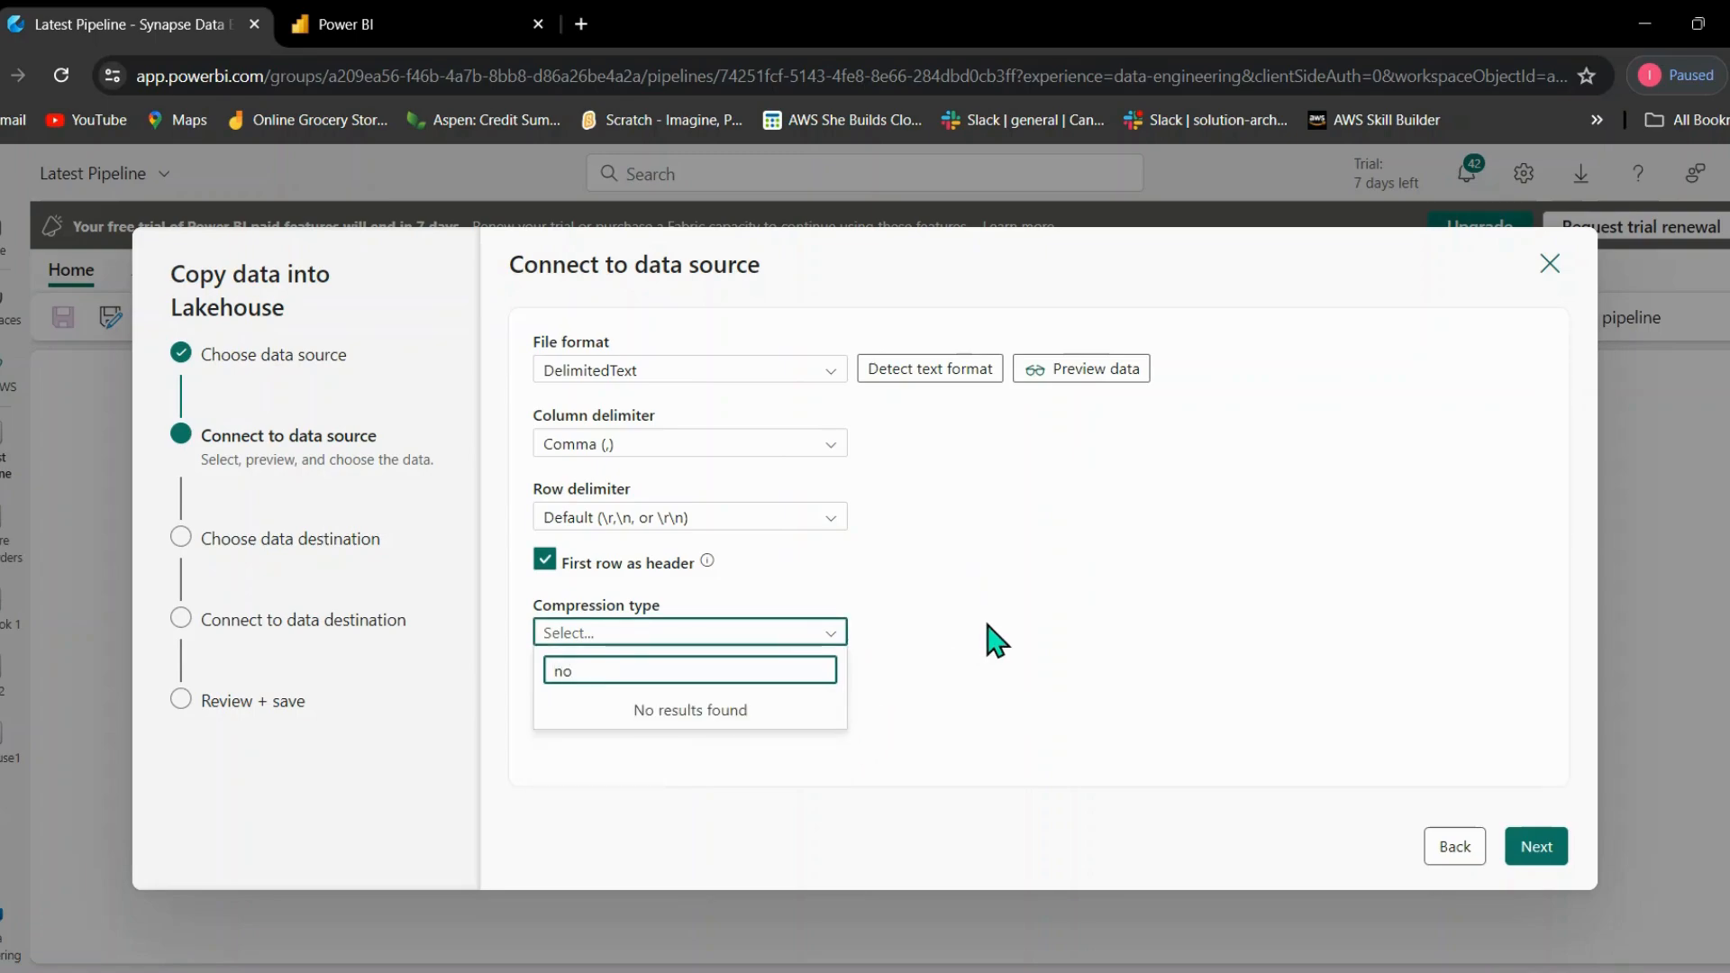
{"action": "key", "text": "Escape"}
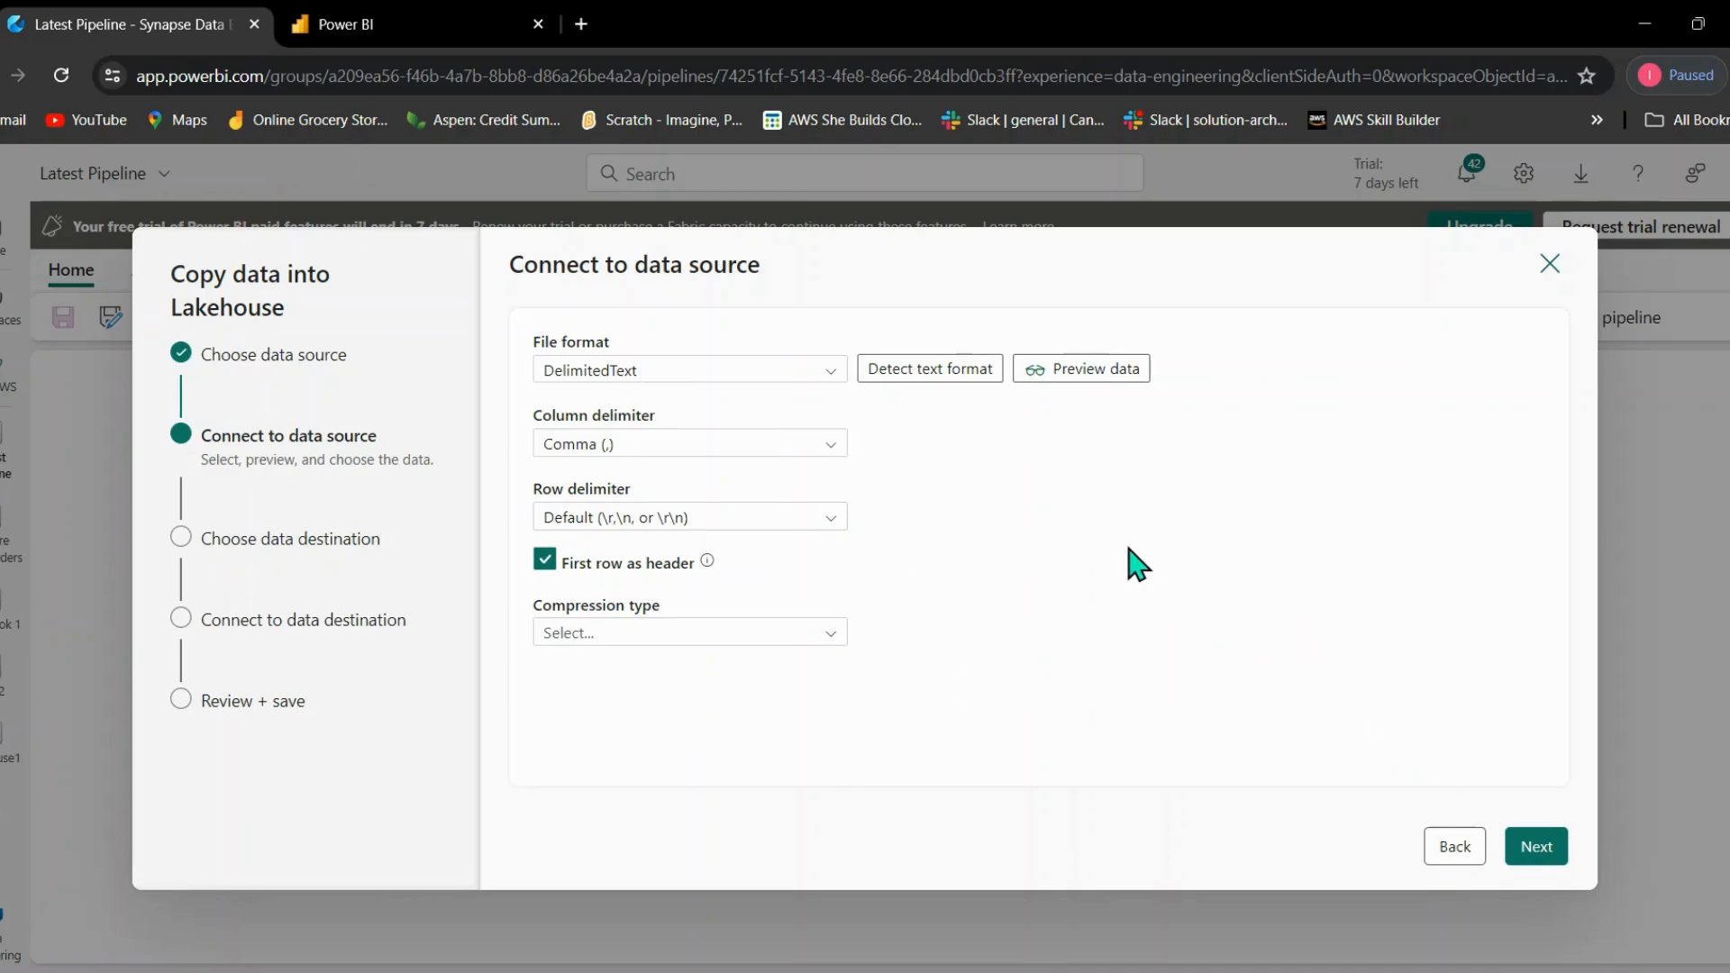
Preview the source data and accept the comma-delimited text format with the first row as header.
{"action": "left_click", "coordinate": [1100, 369]}
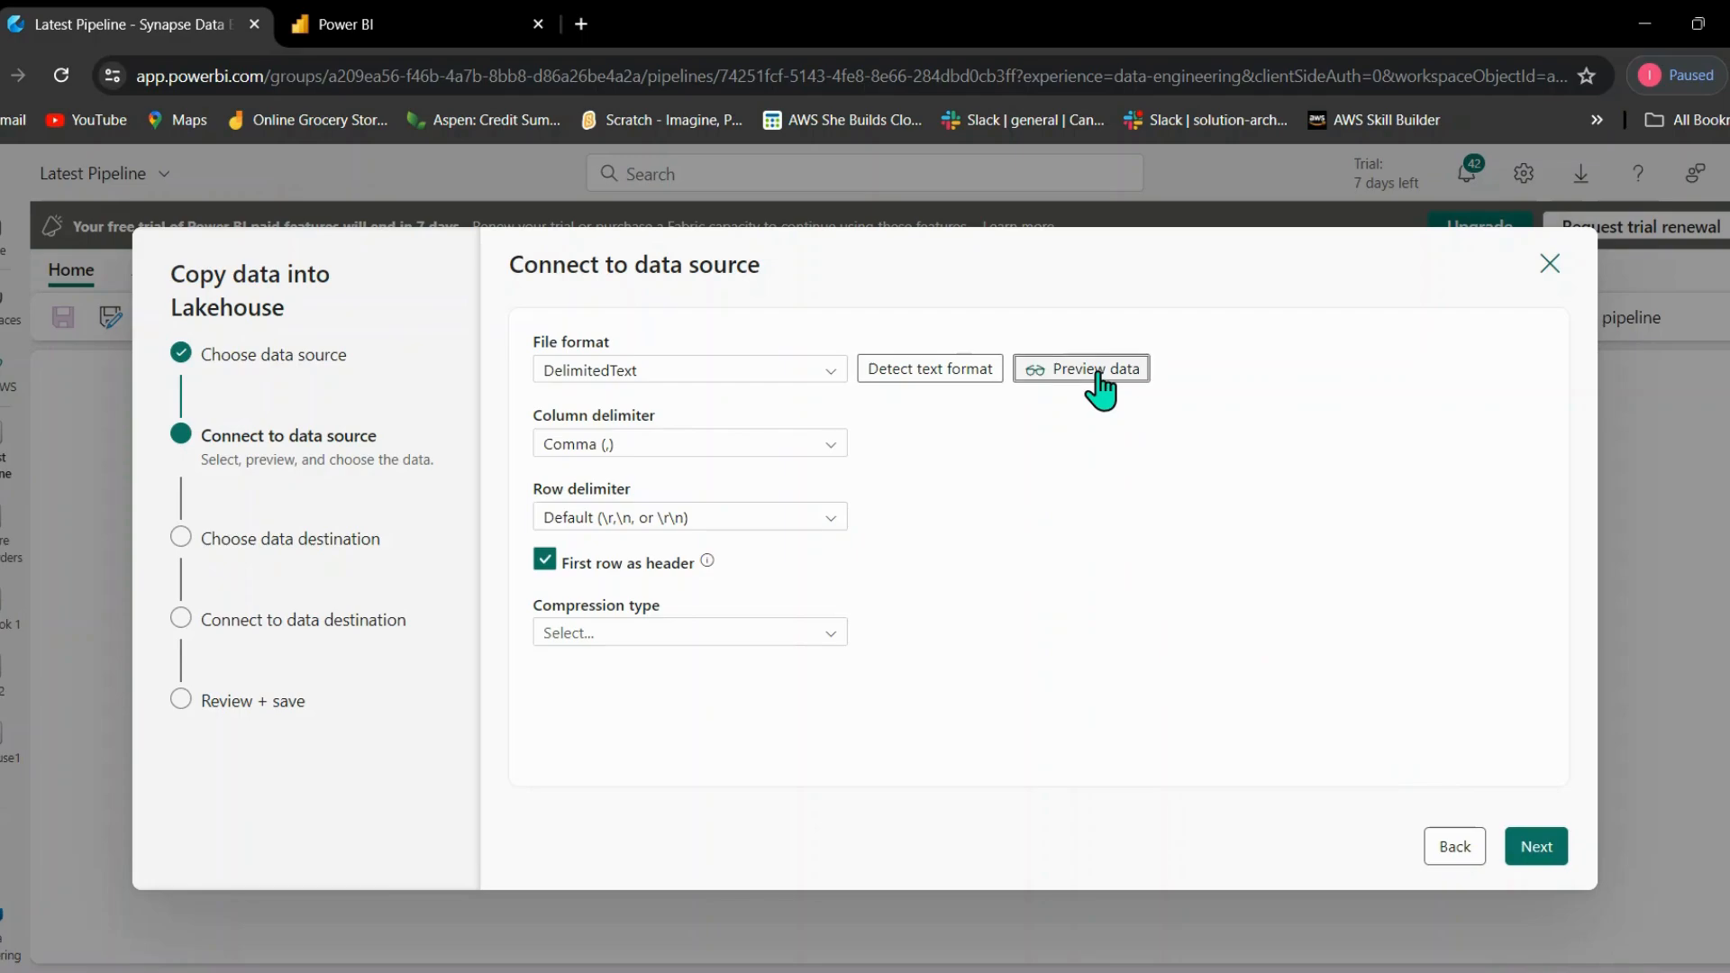
{"action": "left_click", "coordinate": [1325, 245]}
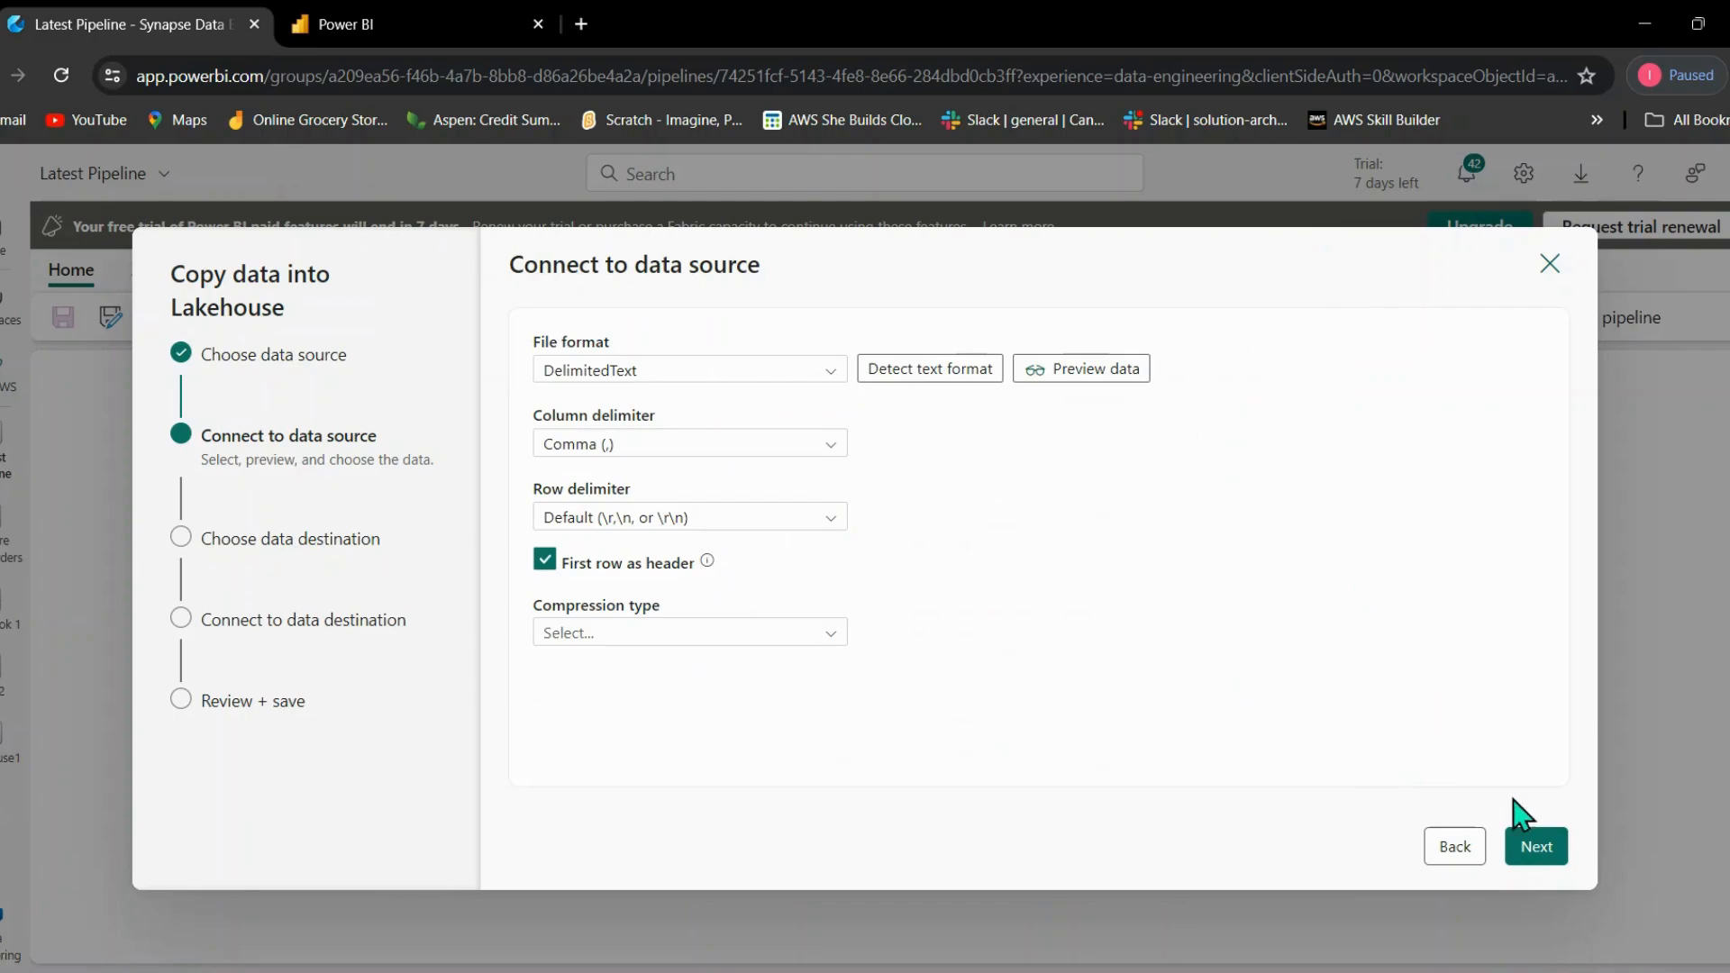
{"action": "left_click", "coordinate": [1536, 848]}
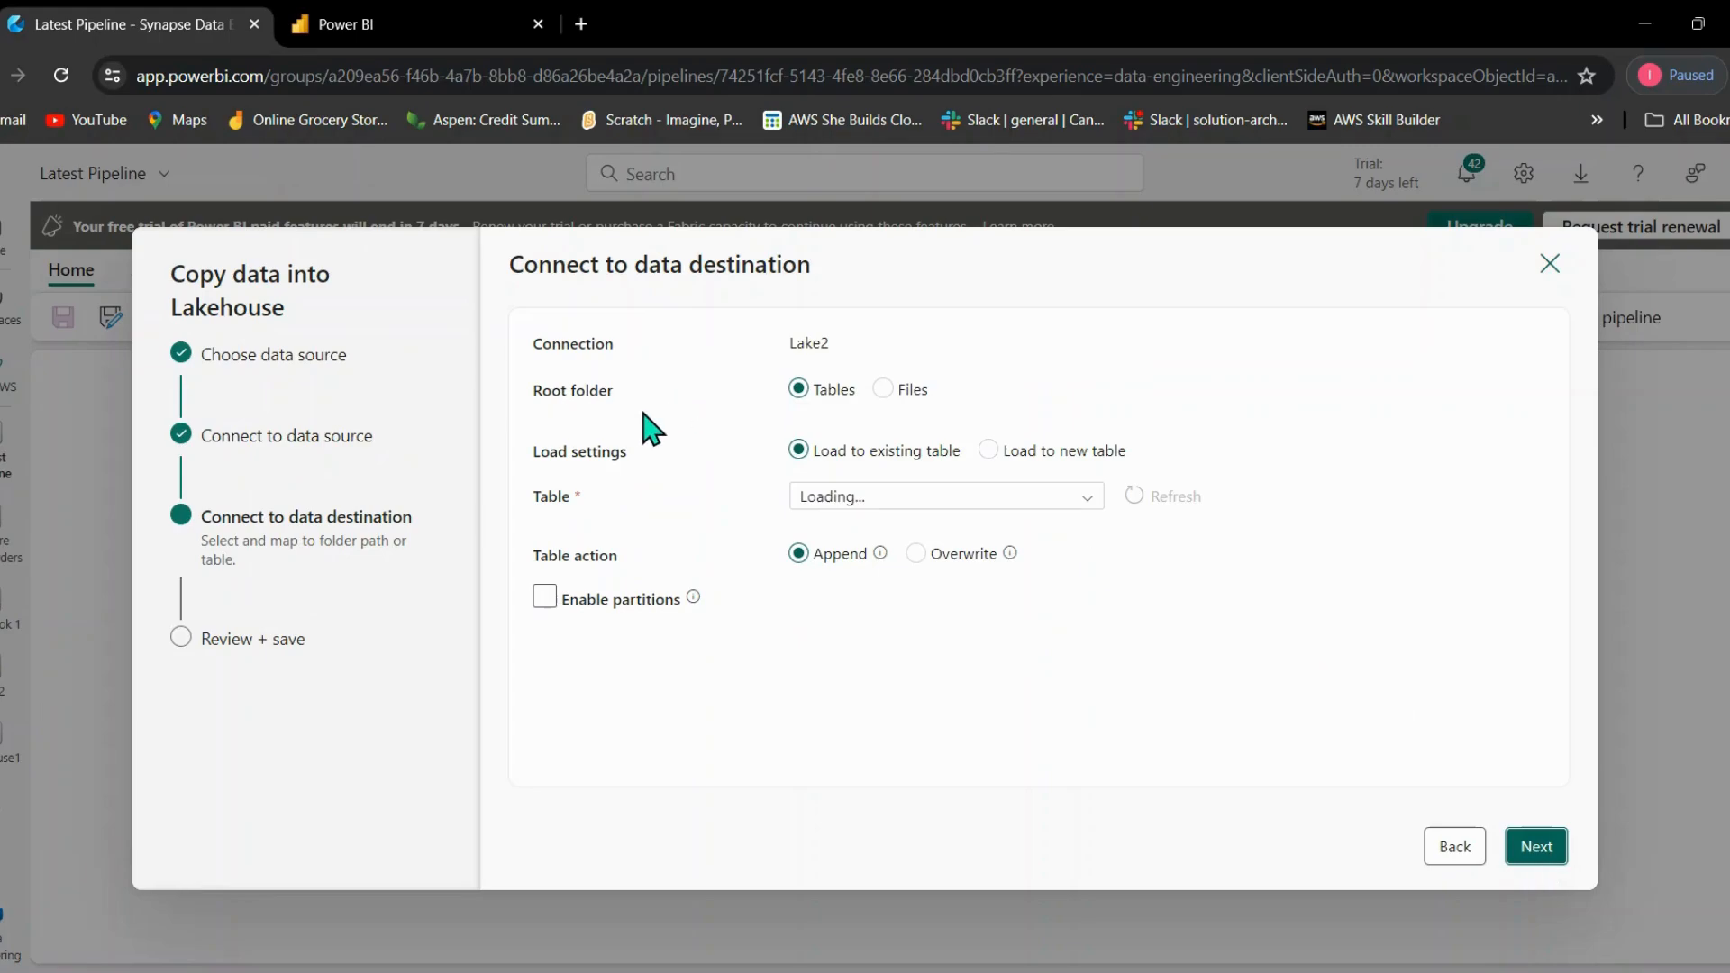
Set the destination to the Latest_Data folder under the lakehouse's Files root, with the file name Town.csv.
{"action": "left_click", "coordinate": [885, 392]}
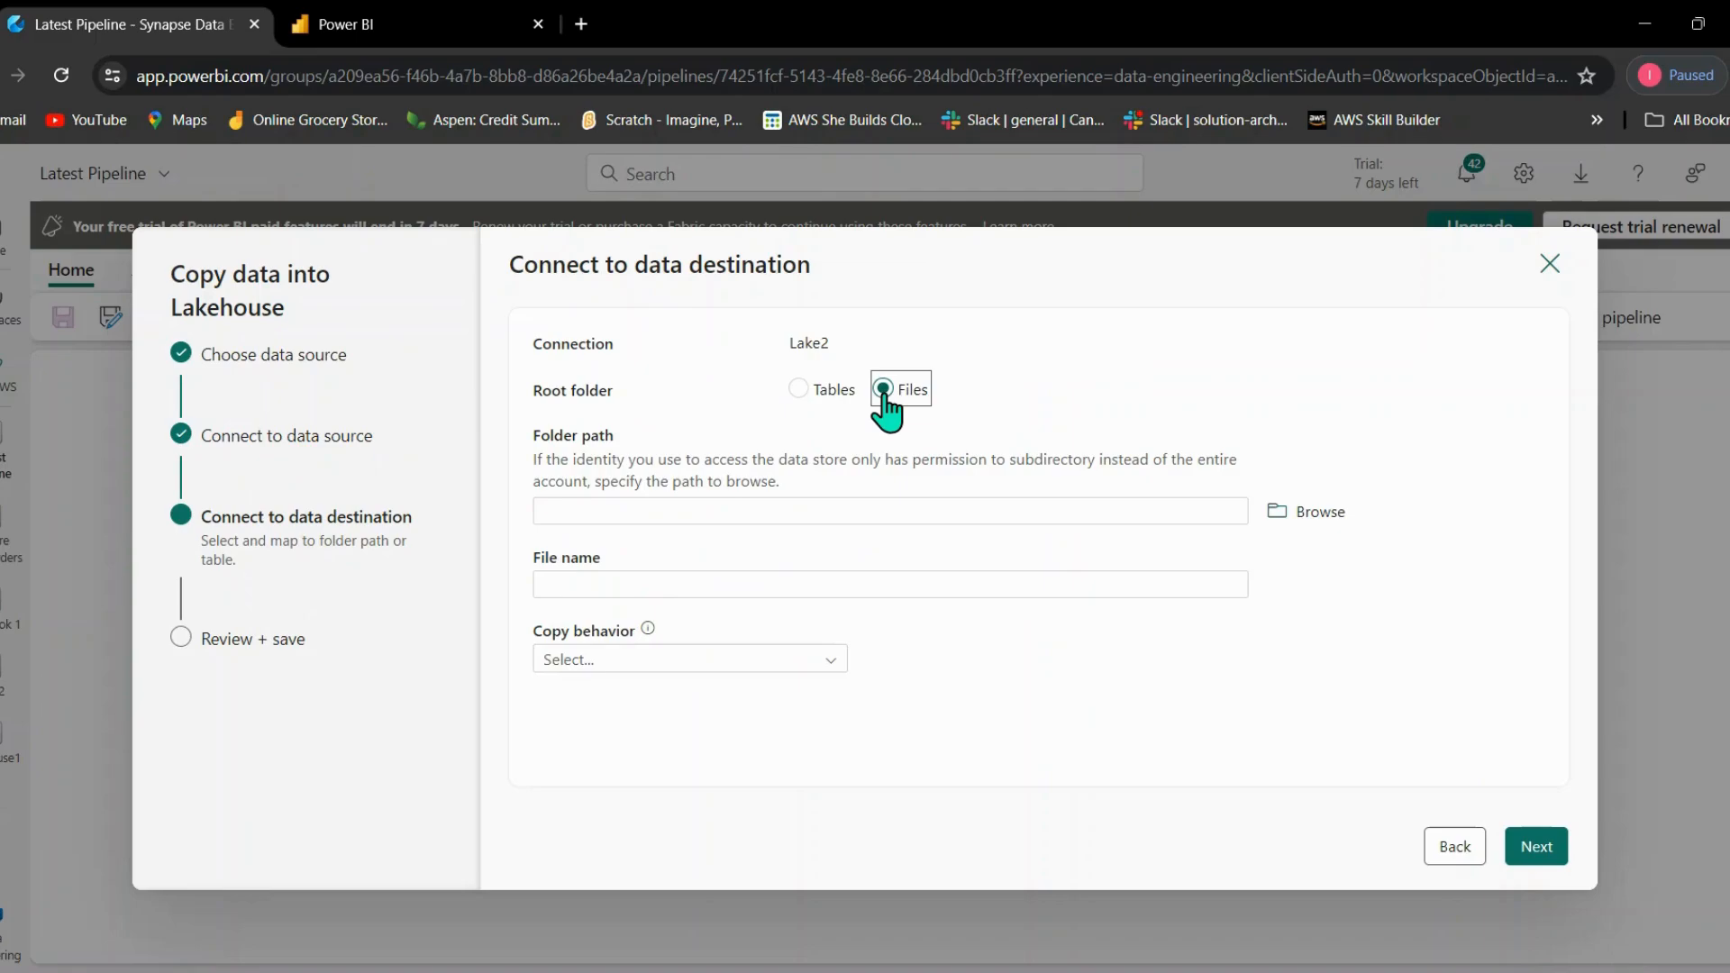
{"action": "left_click", "coordinate": [1303, 532]}
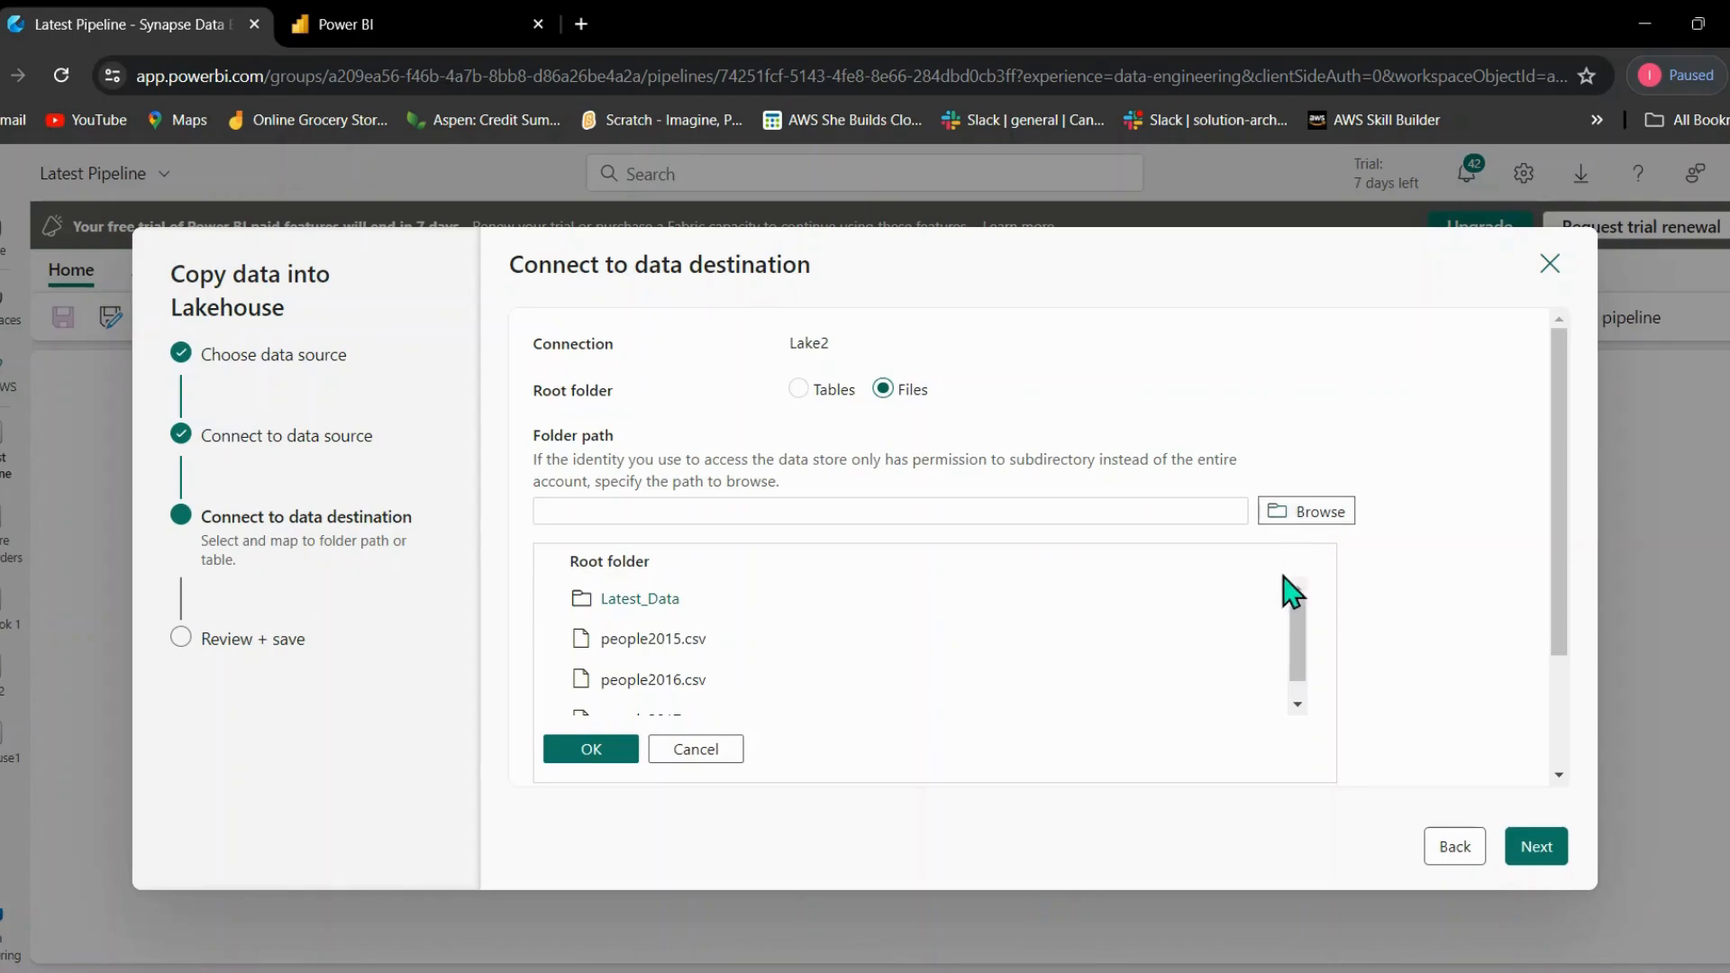
{"action": "left_click", "coordinate": [678, 602]}
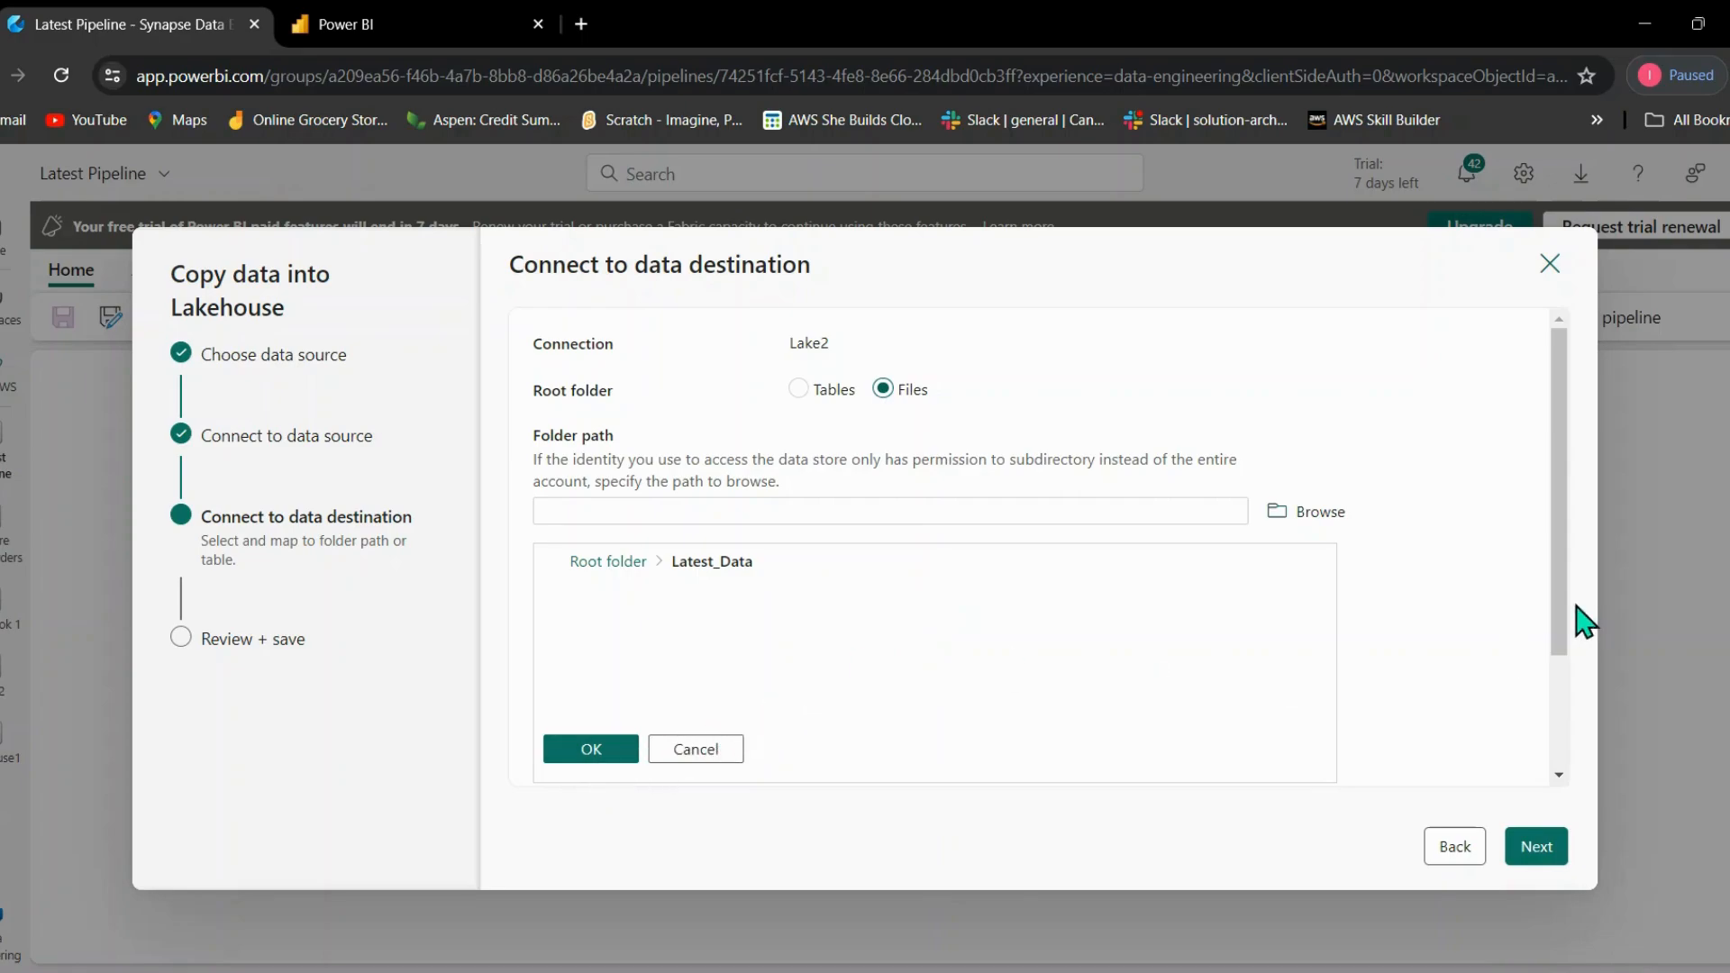
{"action": "left_click_drag", "start_coordinate": [1564, 612], "coordinate": [1553, 749]}
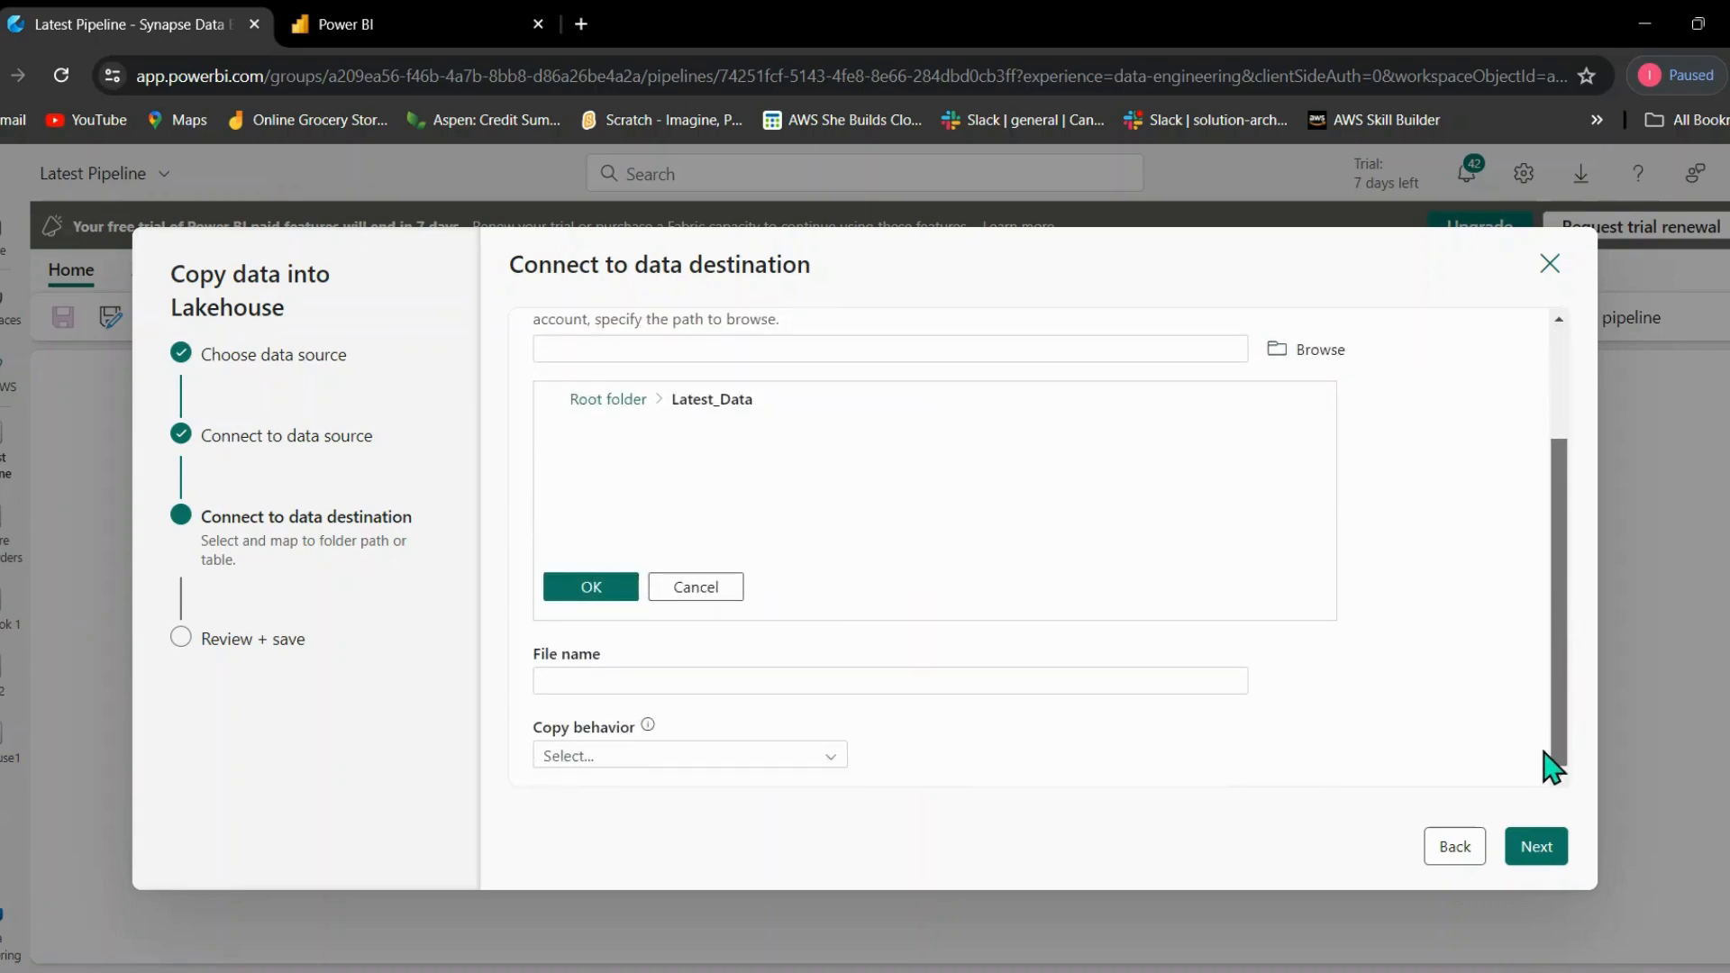
{"action": "left_click", "coordinate": [1163, 682]}
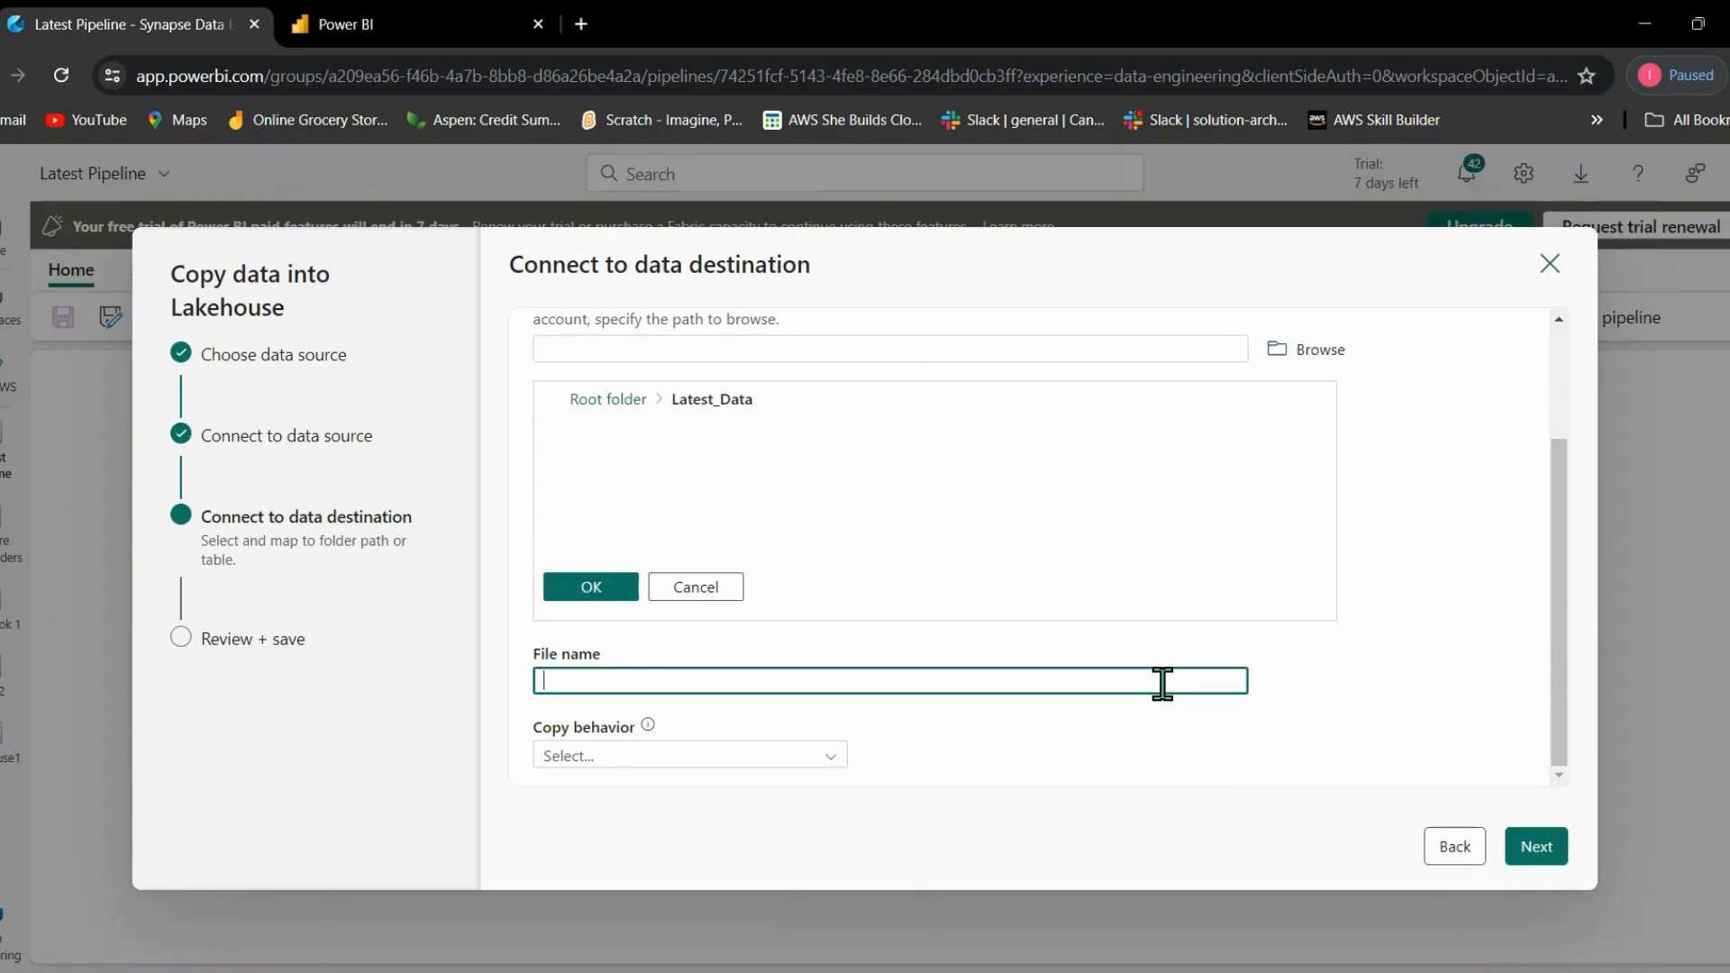
{"action": "type", "text": "Town.csv"}
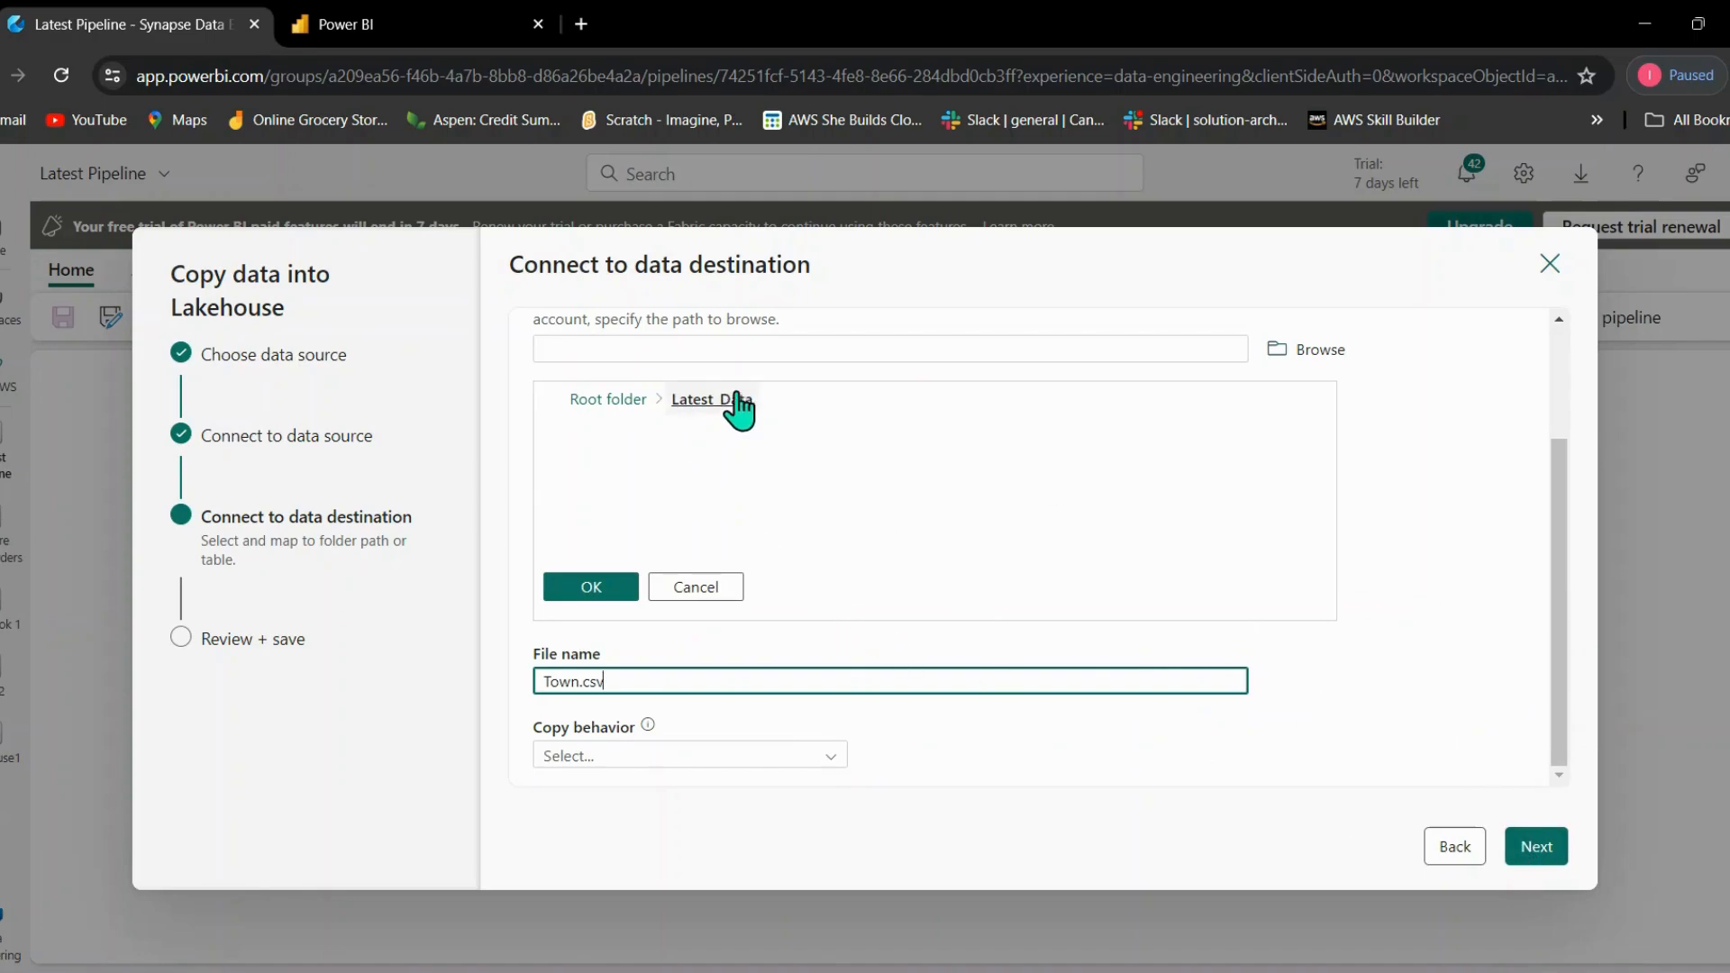
{"action": "left_click", "coordinate": [621, 399]}
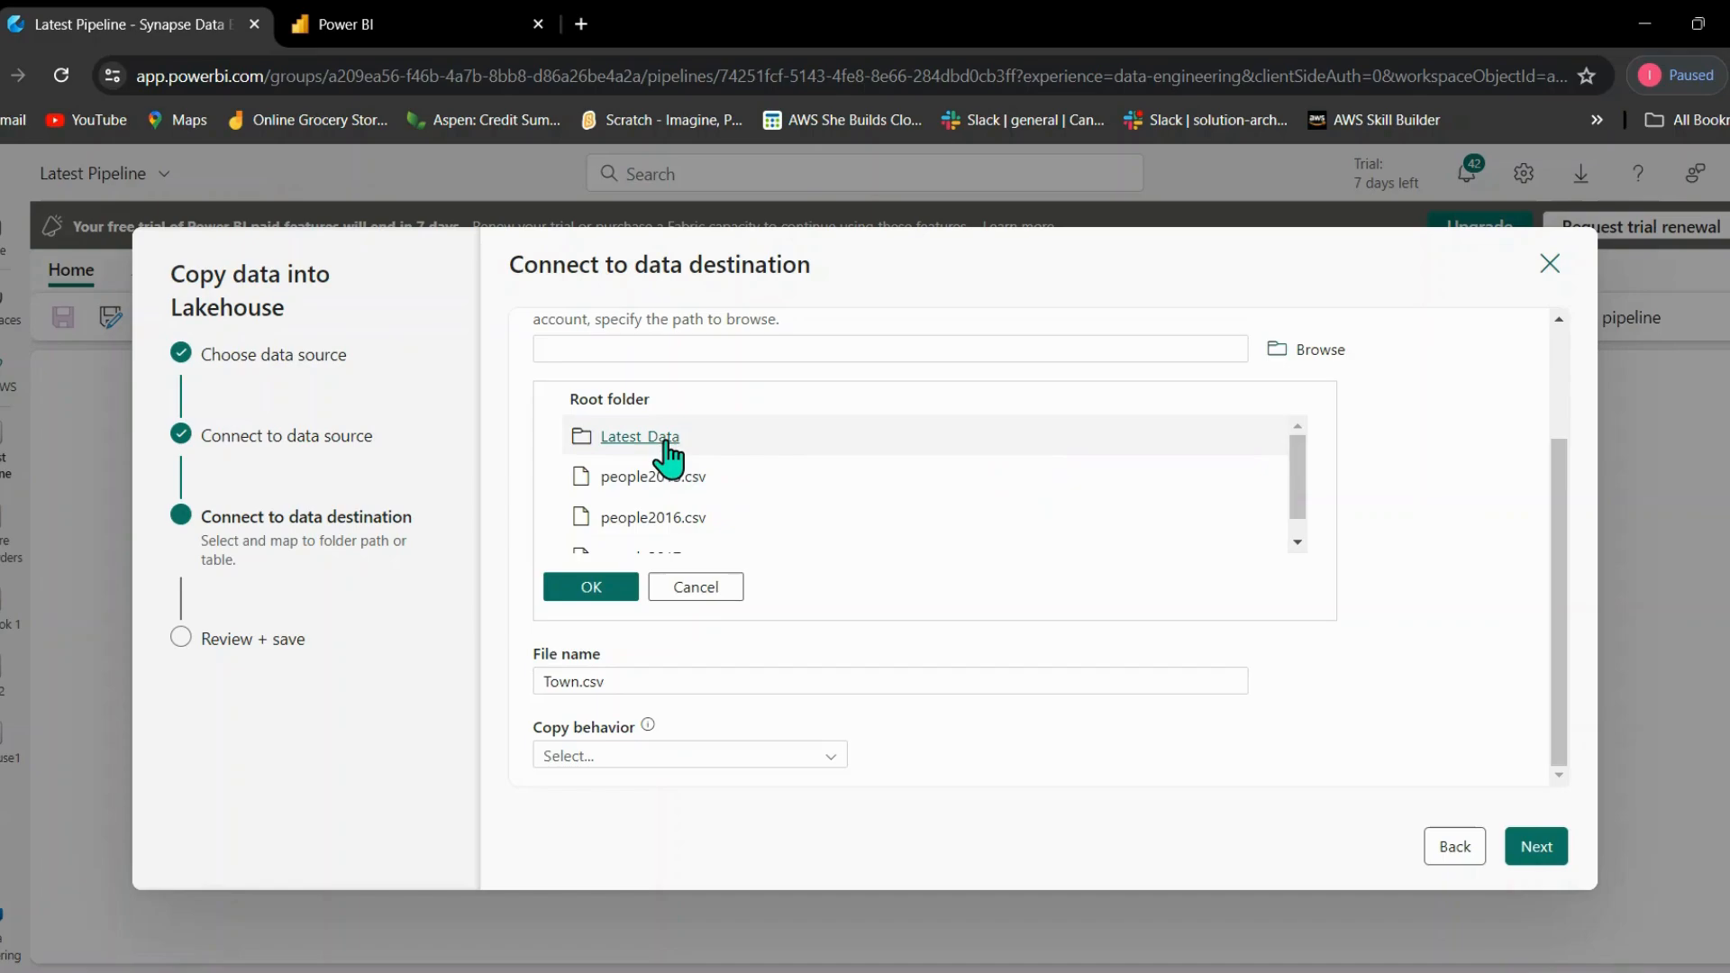
{"action": "left_click", "coordinate": [667, 442]}
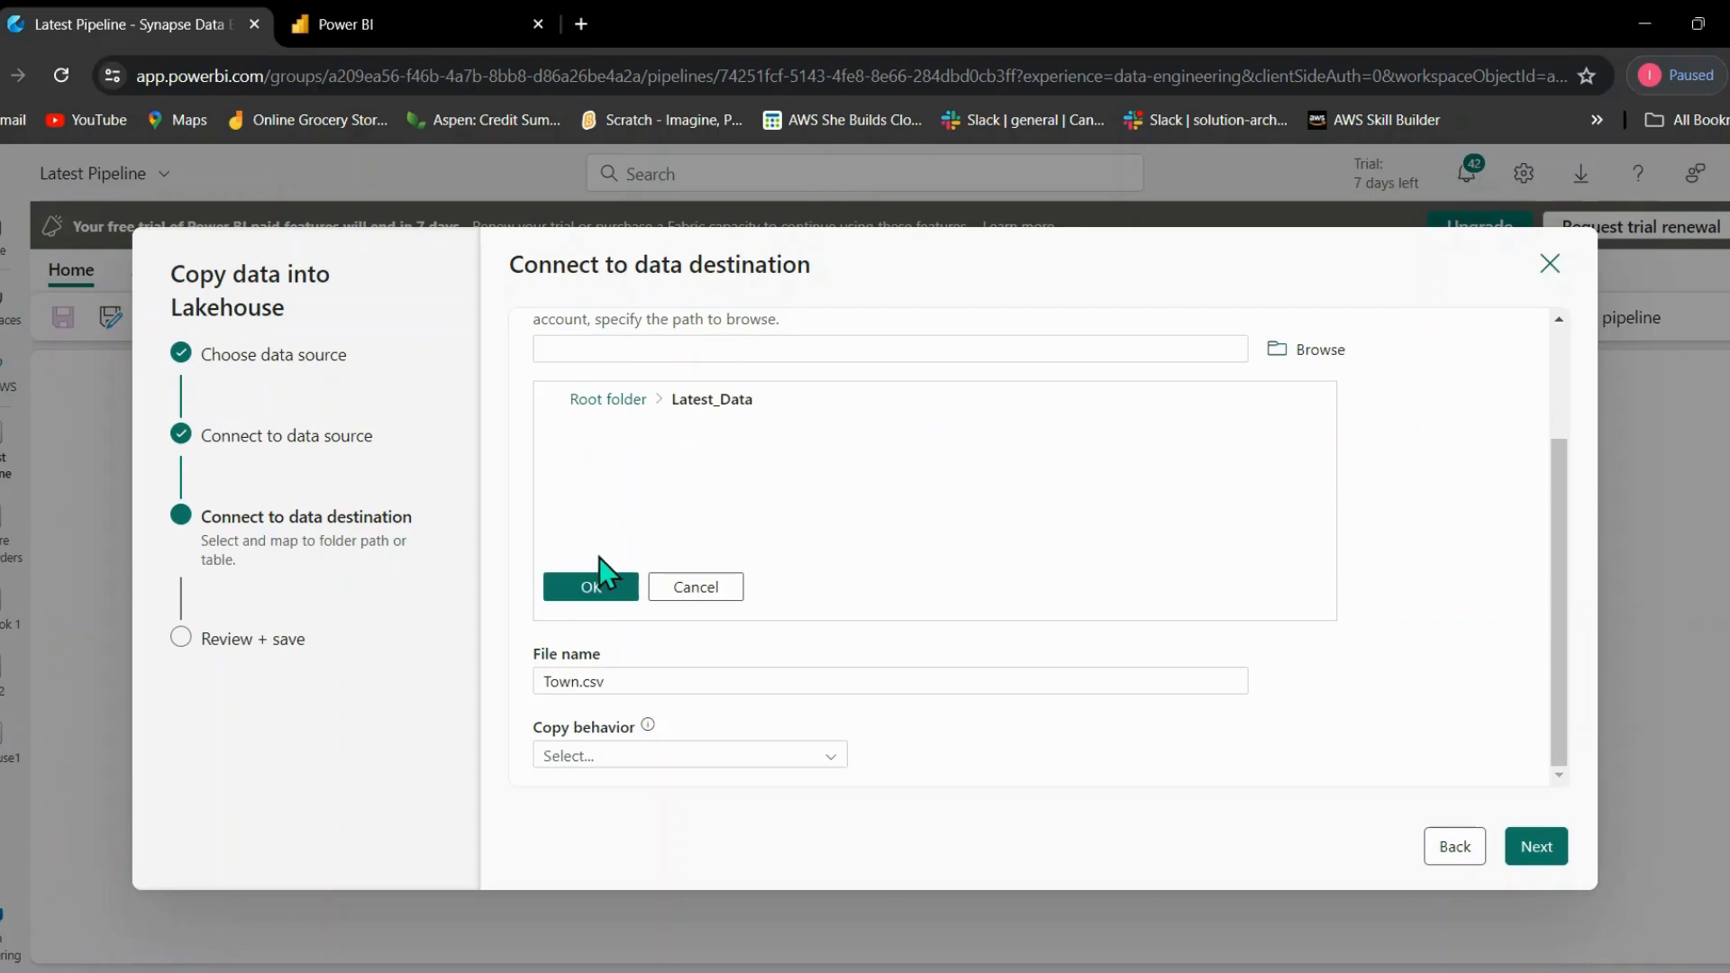
{"action": "left_click", "coordinate": [600, 586]}
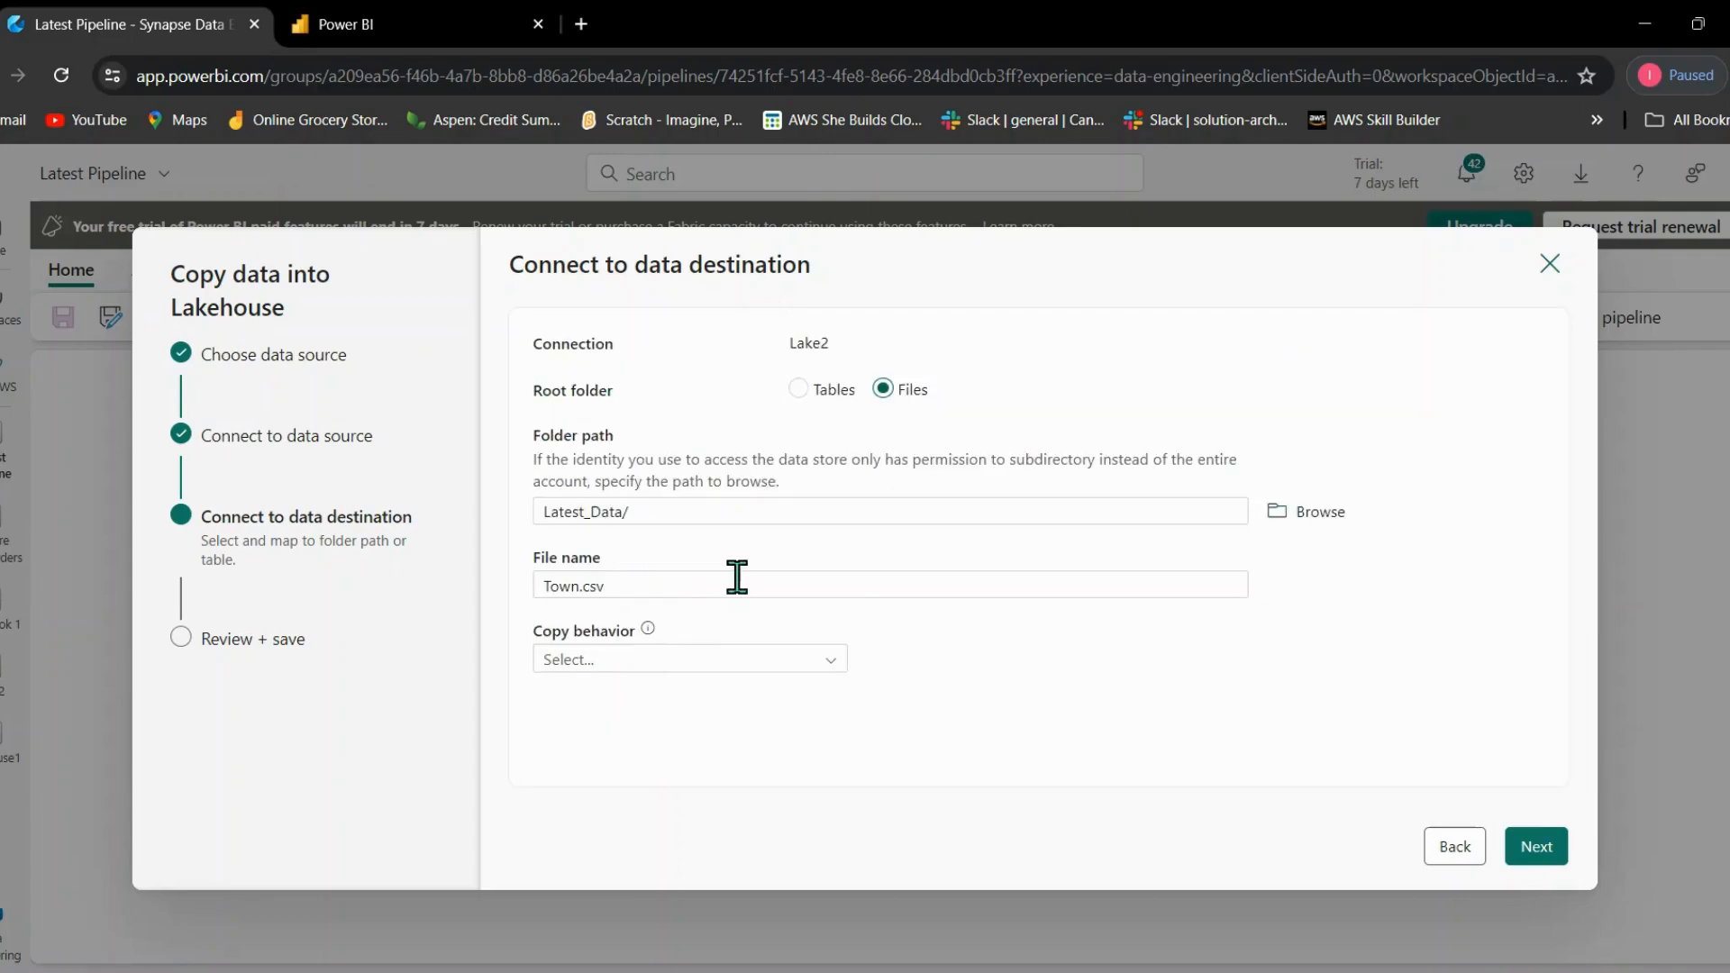
Accept the comma-delimited destination format with a header, then save and run the copy pipeline and enlarge its run output area.
{"action": "left_click", "coordinate": [1537, 852]}
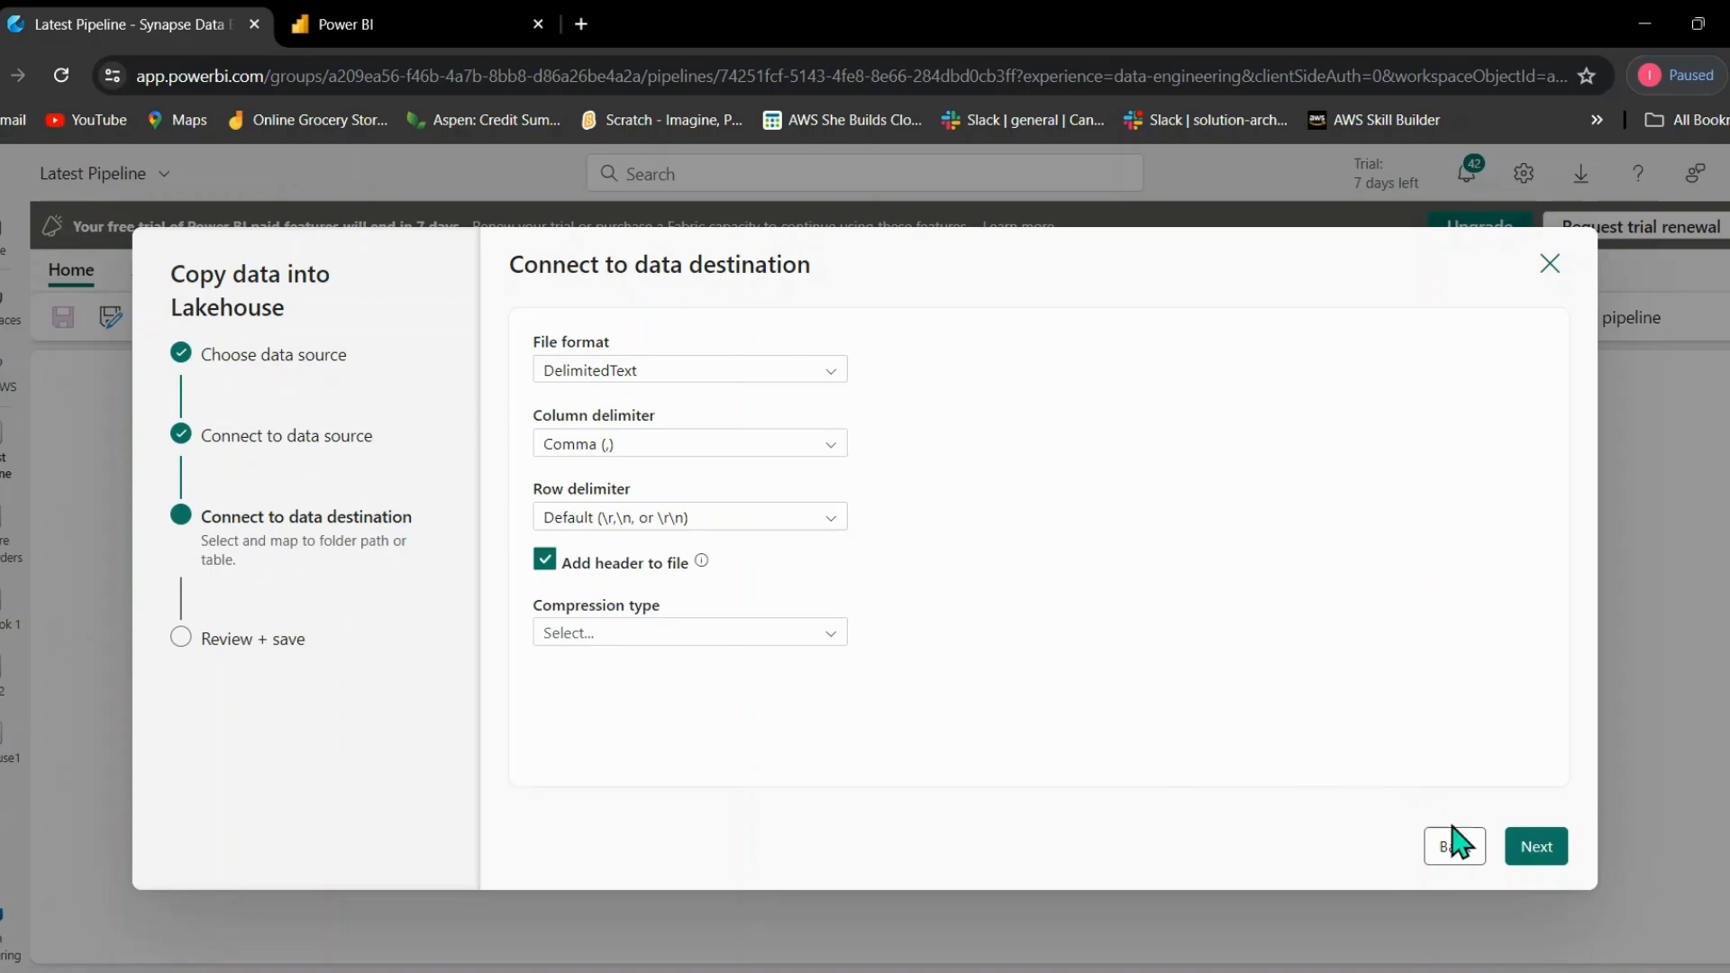
{"action": "left_click", "coordinate": [1530, 852]}
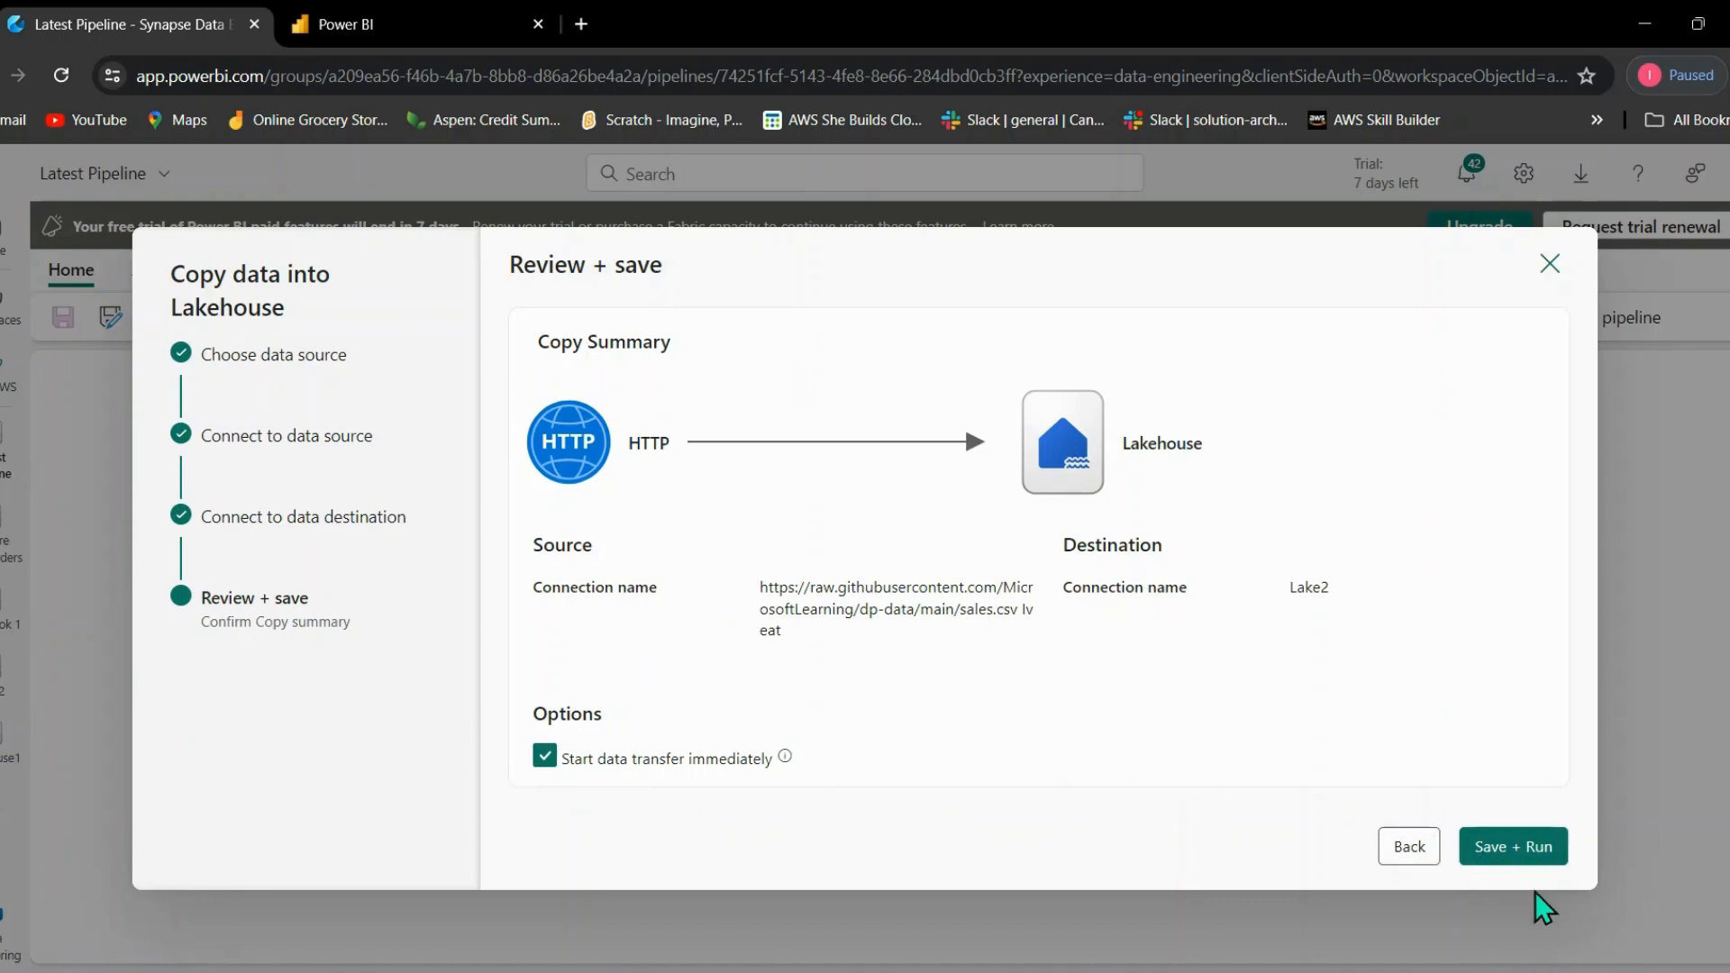
{"action": "left_click", "coordinate": [1511, 858]}
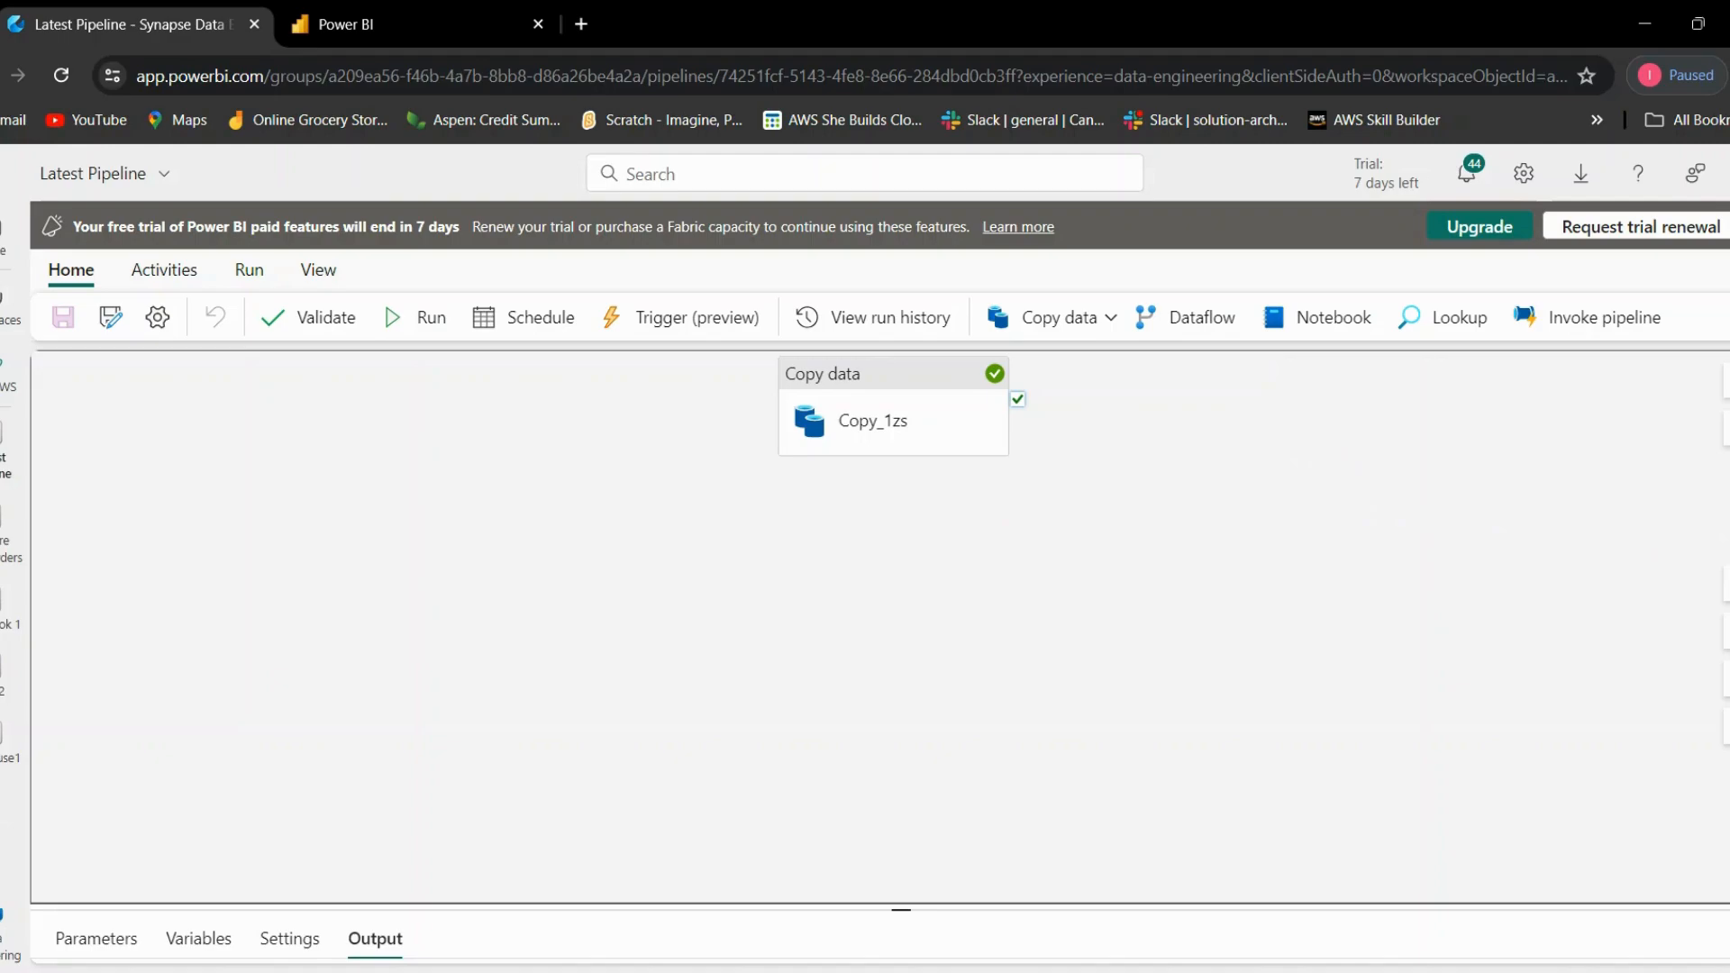
{"action": "left_click_drag", "start_coordinate": [1585, 484], "coordinate": [1545, 516]}
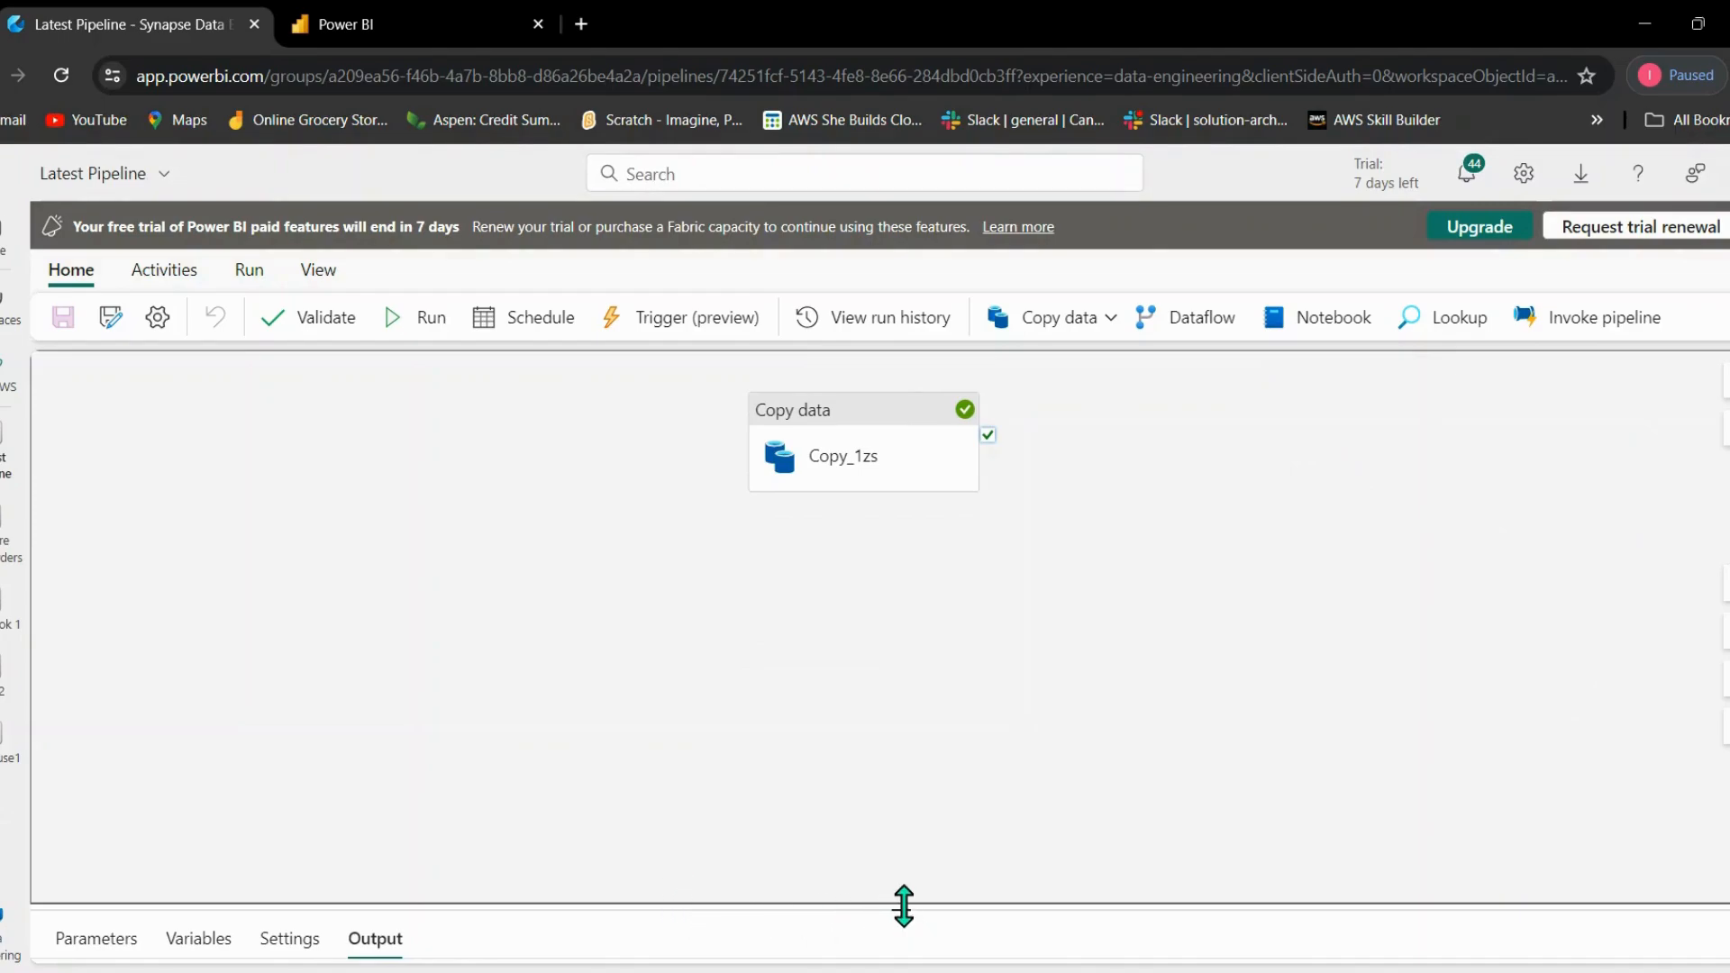
{"action": "left_click_drag", "start_coordinate": [901, 887], "coordinate": [910, 656]}
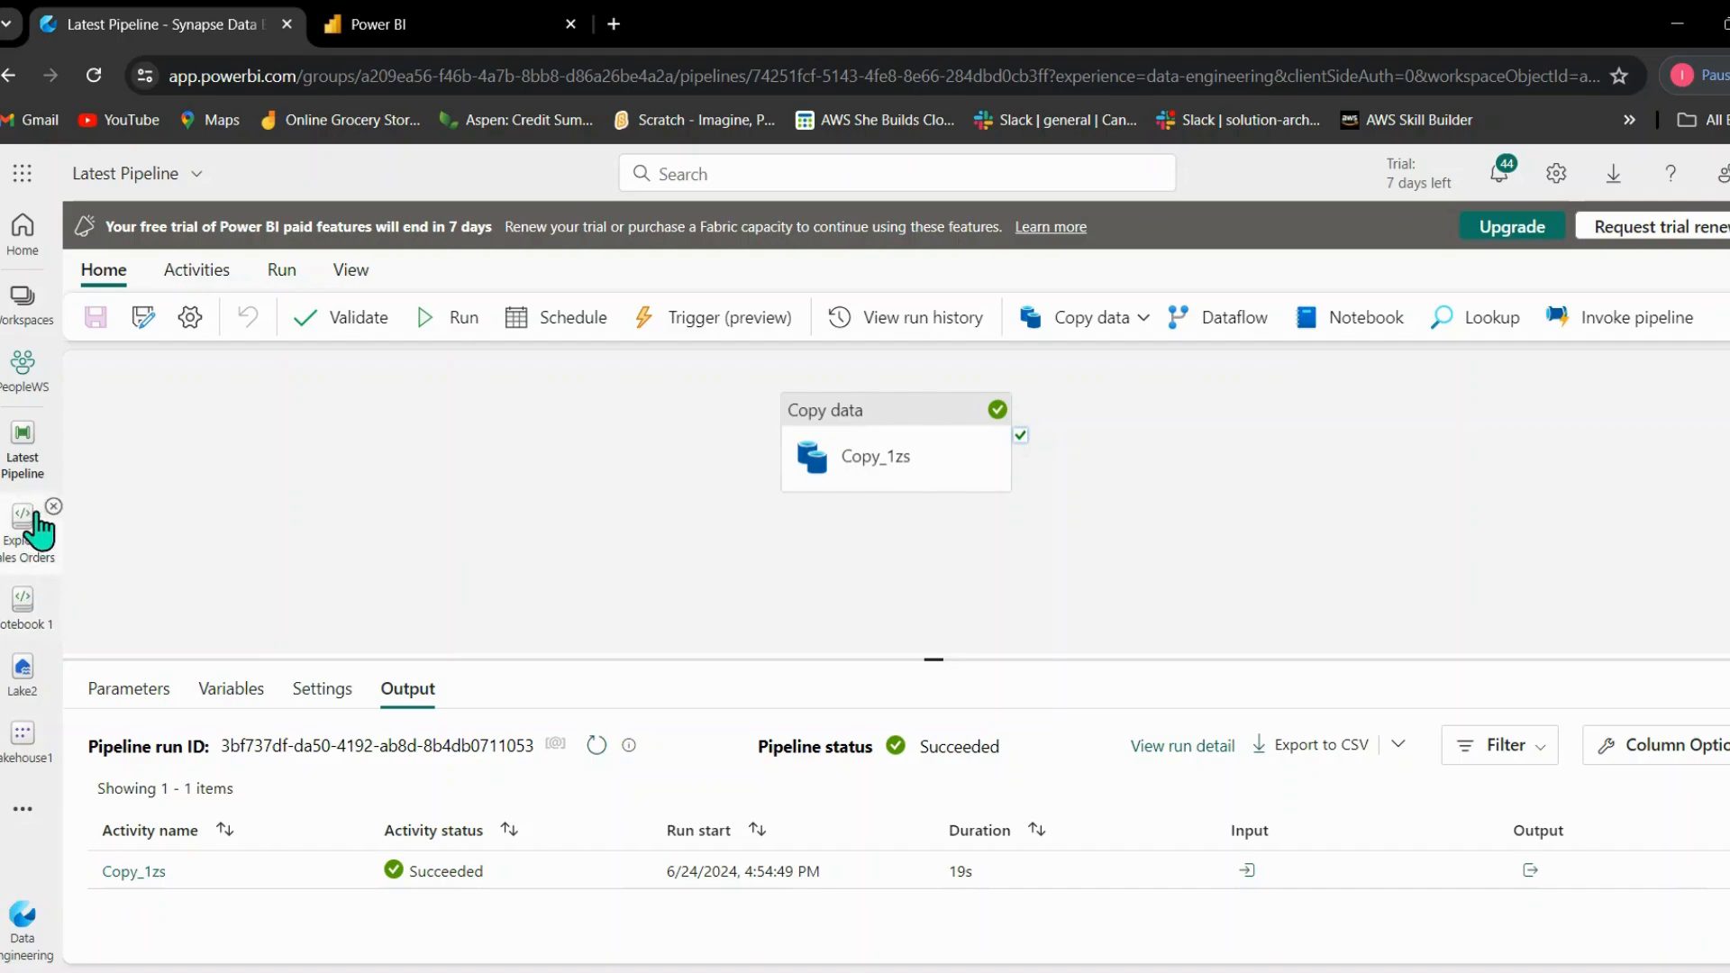
{"action": "left_click", "coordinate": [22, 396]}
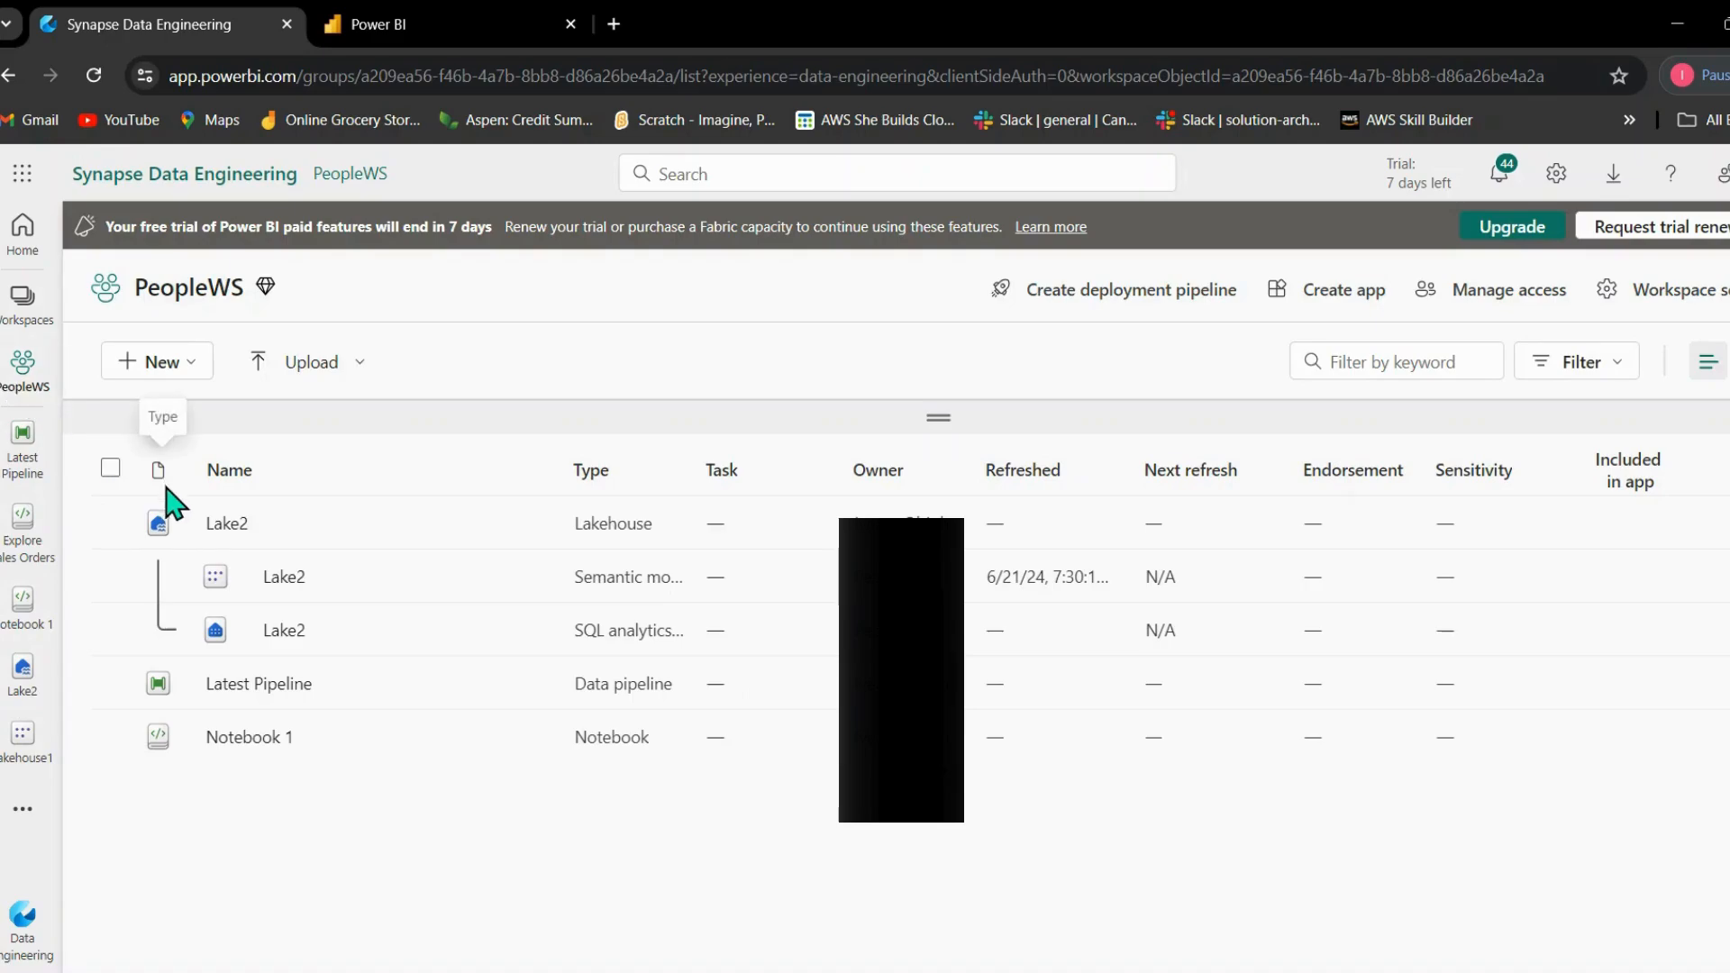
{"action": "left_click", "coordinate": [290, 685]}
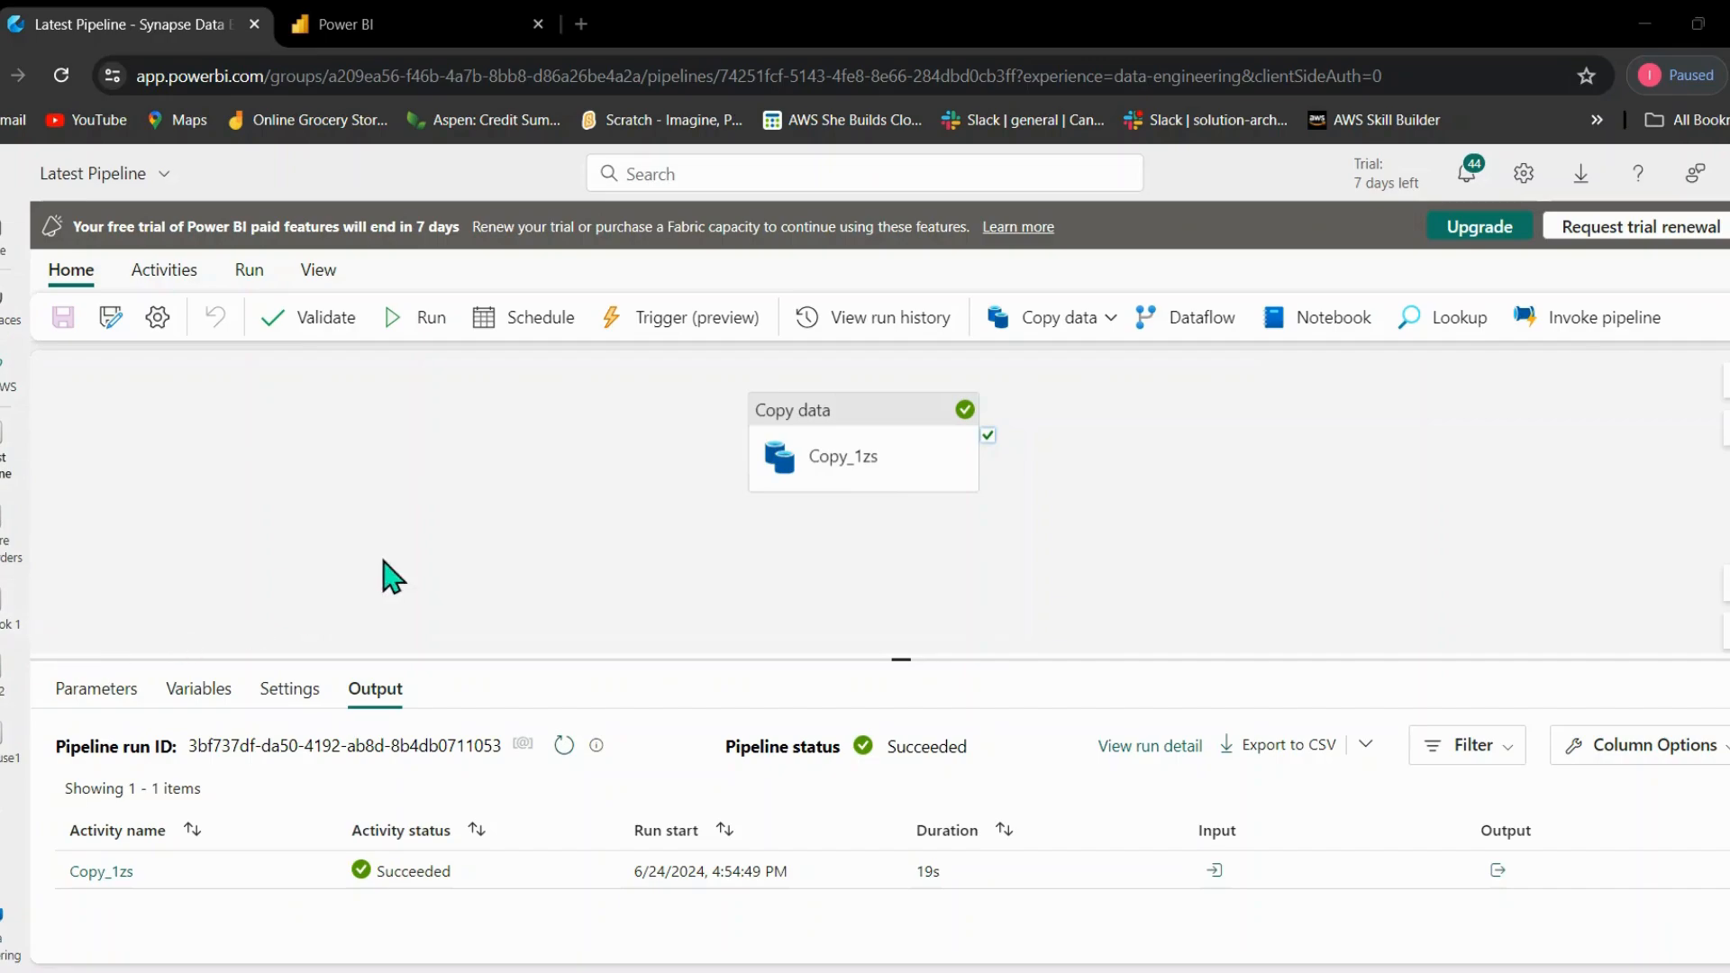
{"action": "left_click", "coordinate": [1322, 328]}
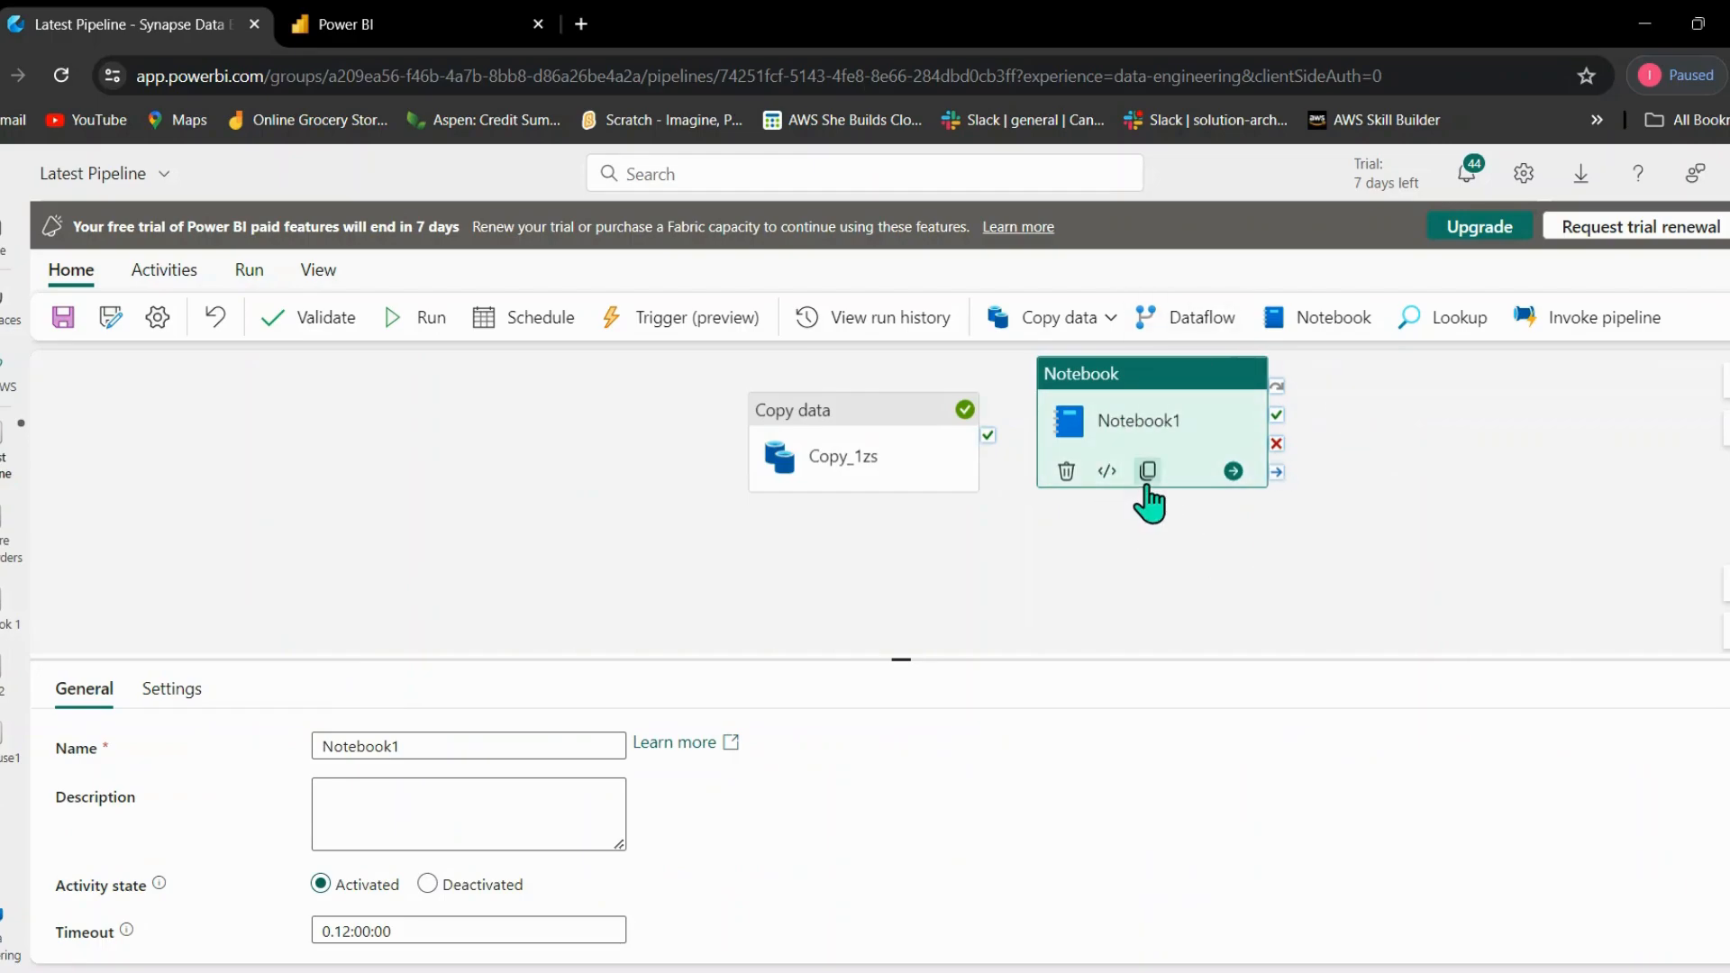
{"action": "left_click", "coordinate": [1065, 473]}
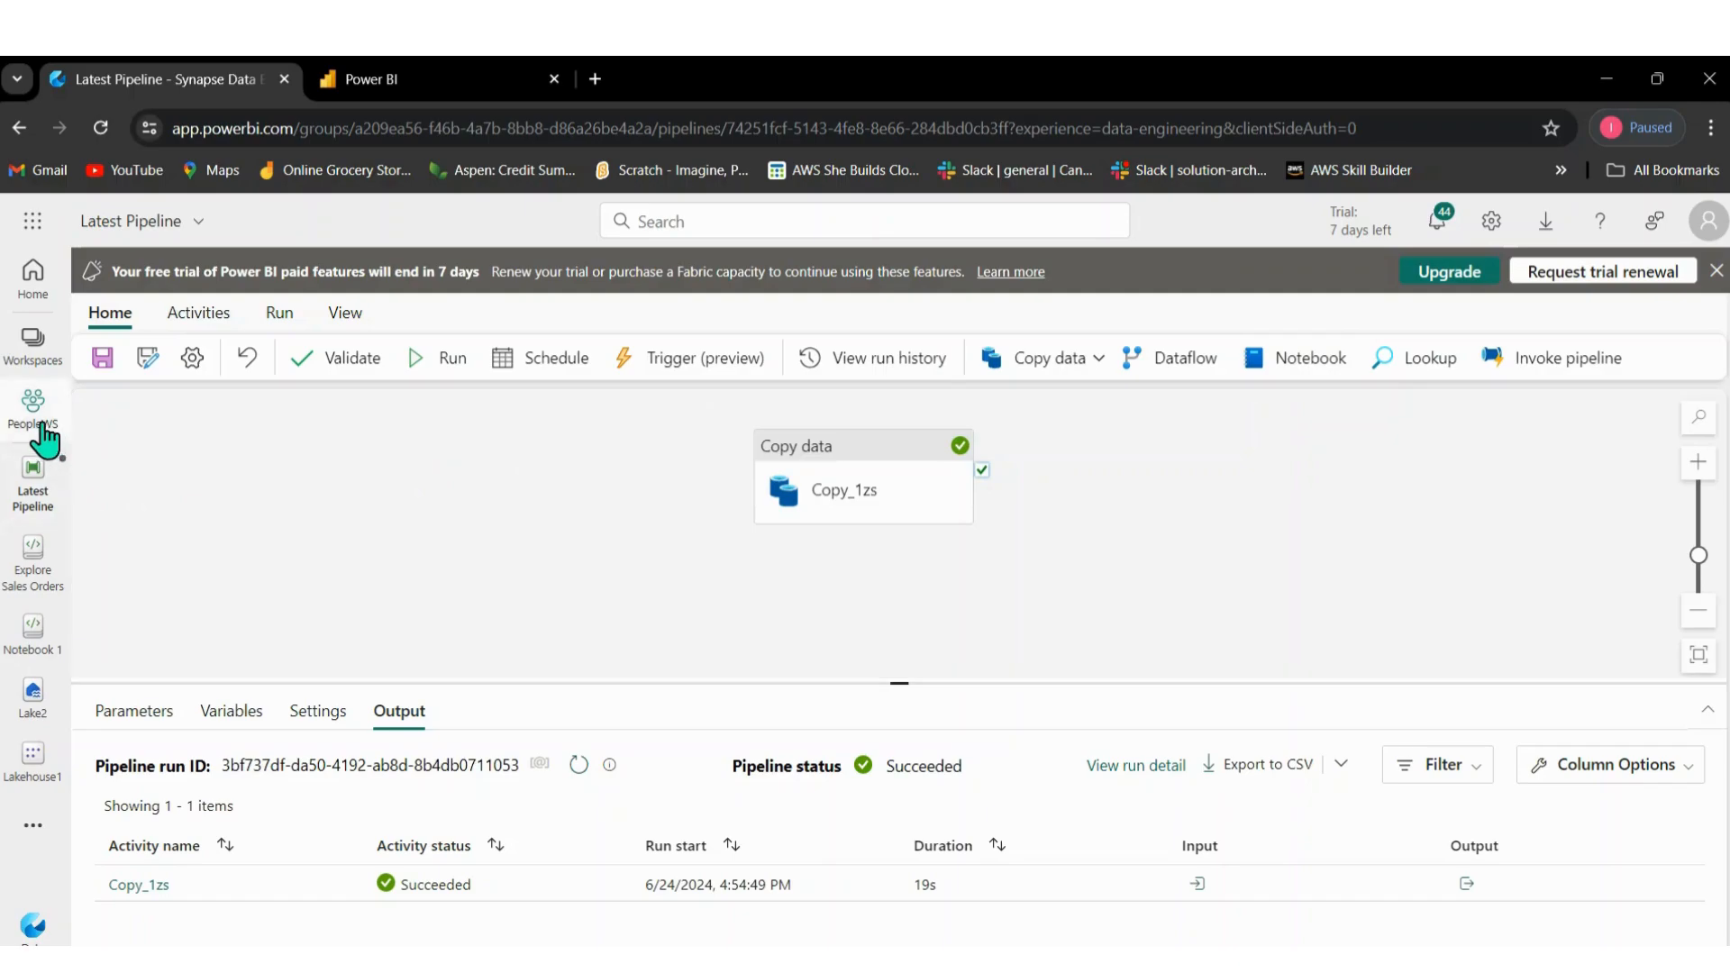
Open the Lake2 lakehouse from the PeopleWS workspace and create a new notebook from it.
{"action": "left_click", "coordinate": [4, 402]}
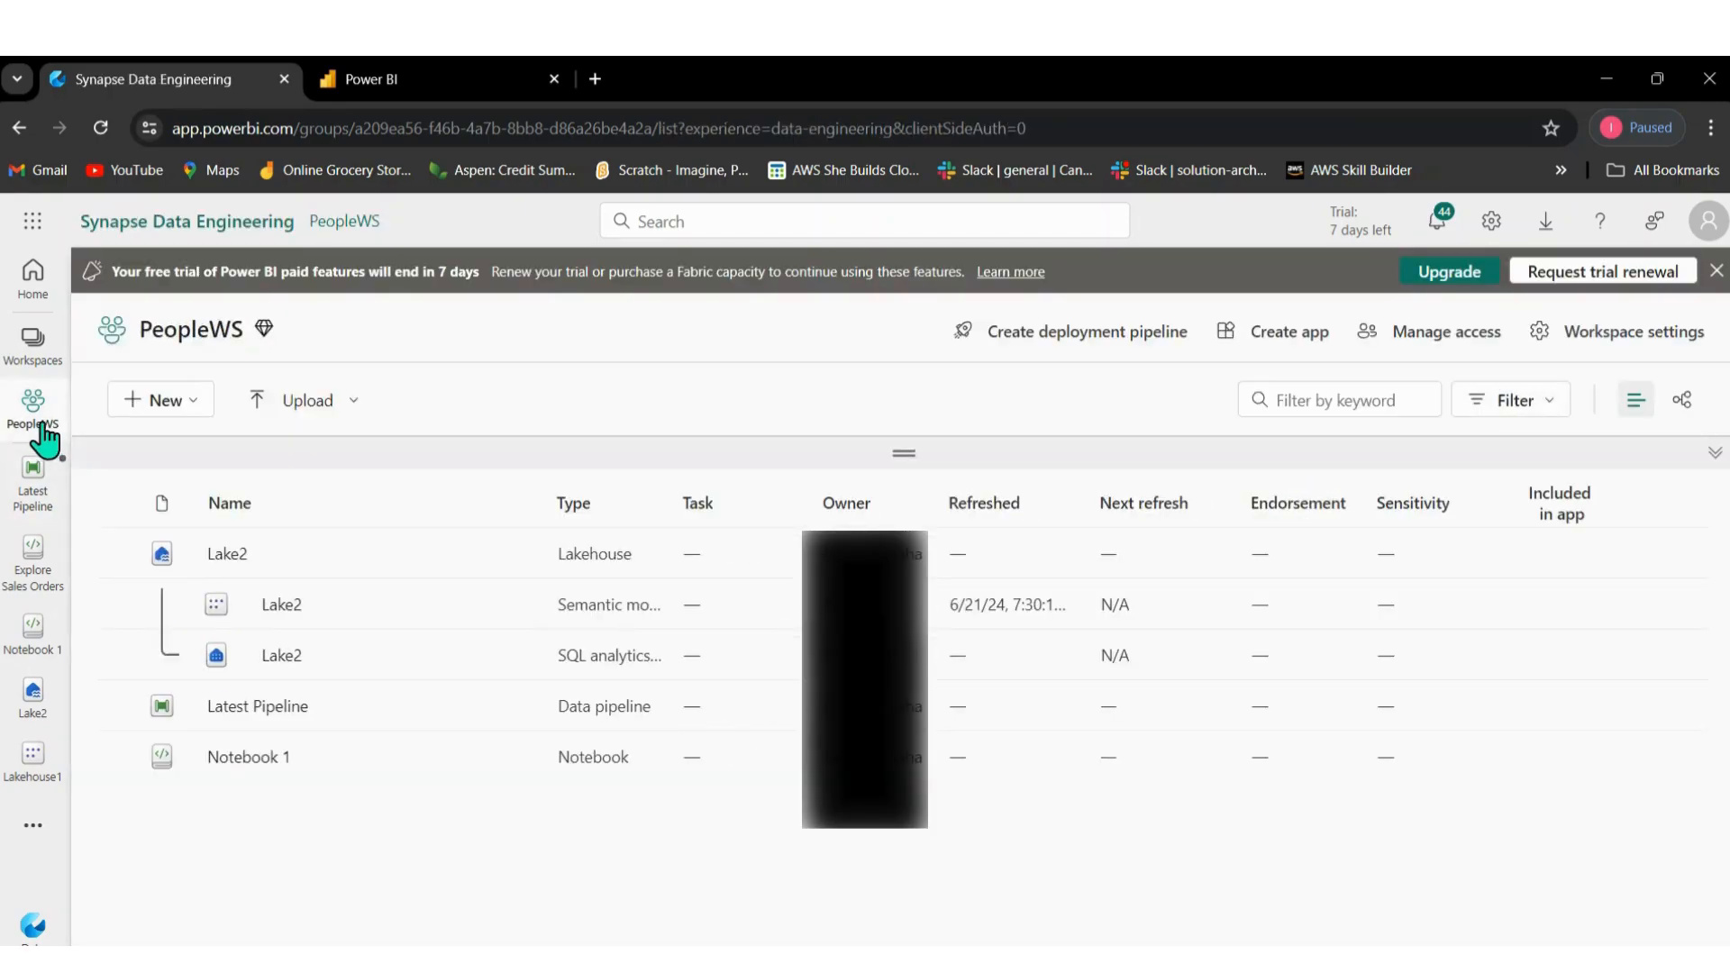
{"action": "left_click", "coordinate": [231, 556]}
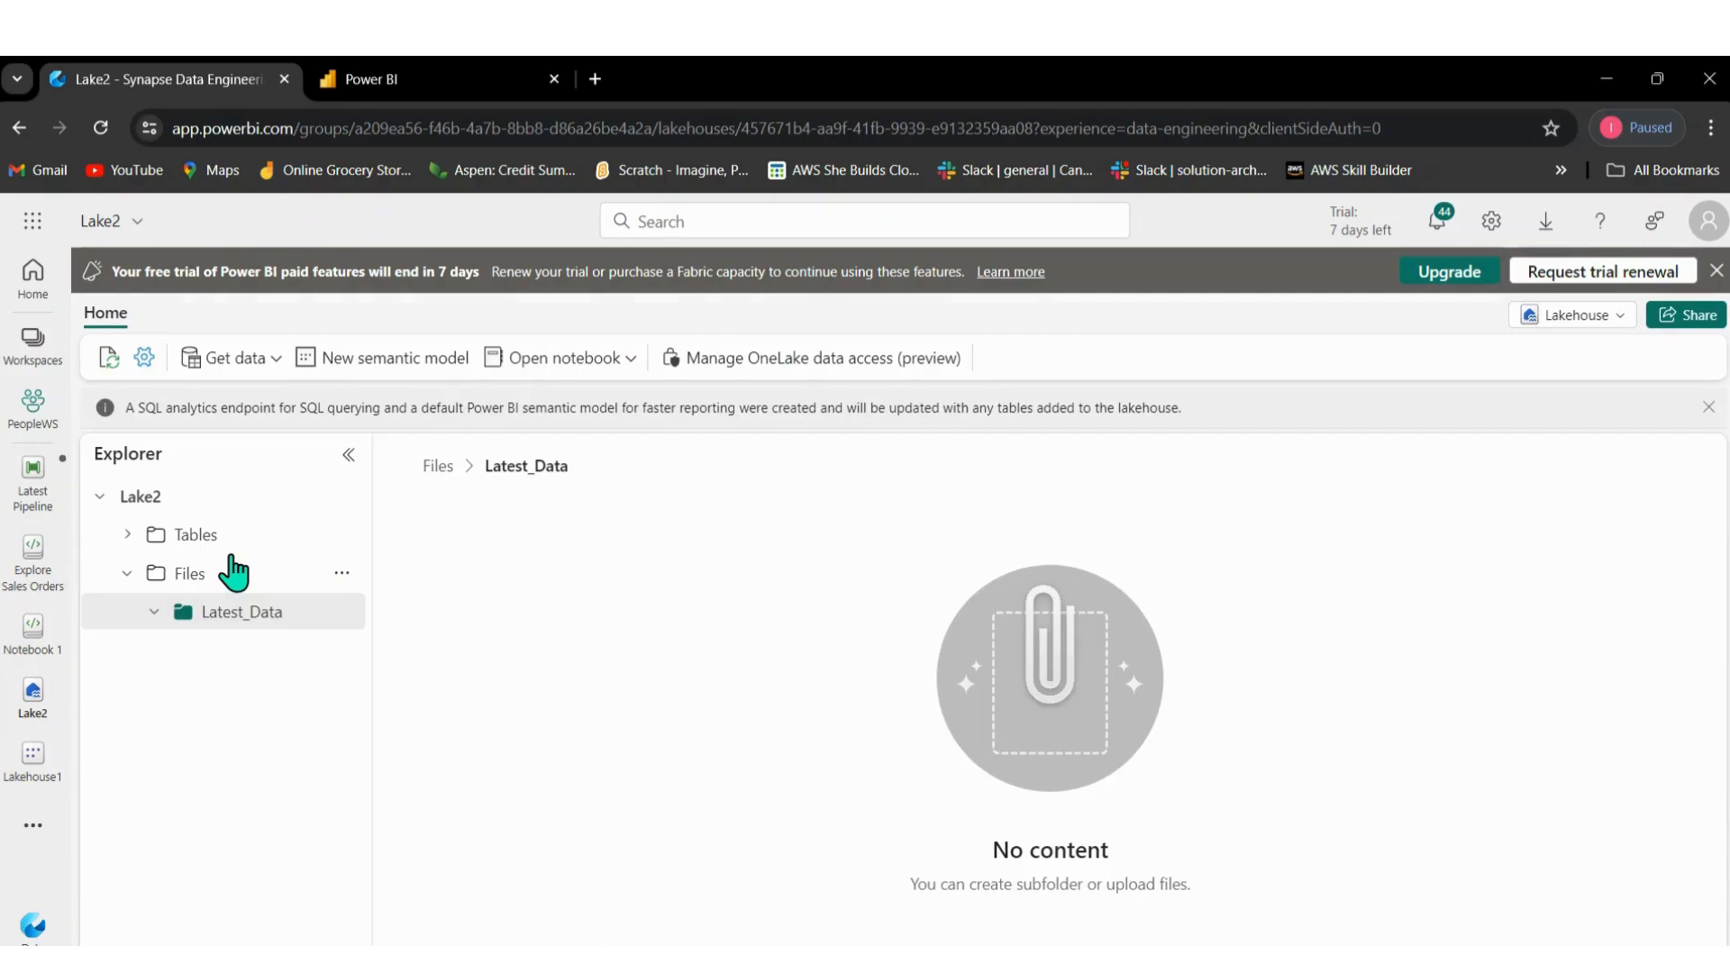
{"action": "left_click", "coordinate": [635, 362]}
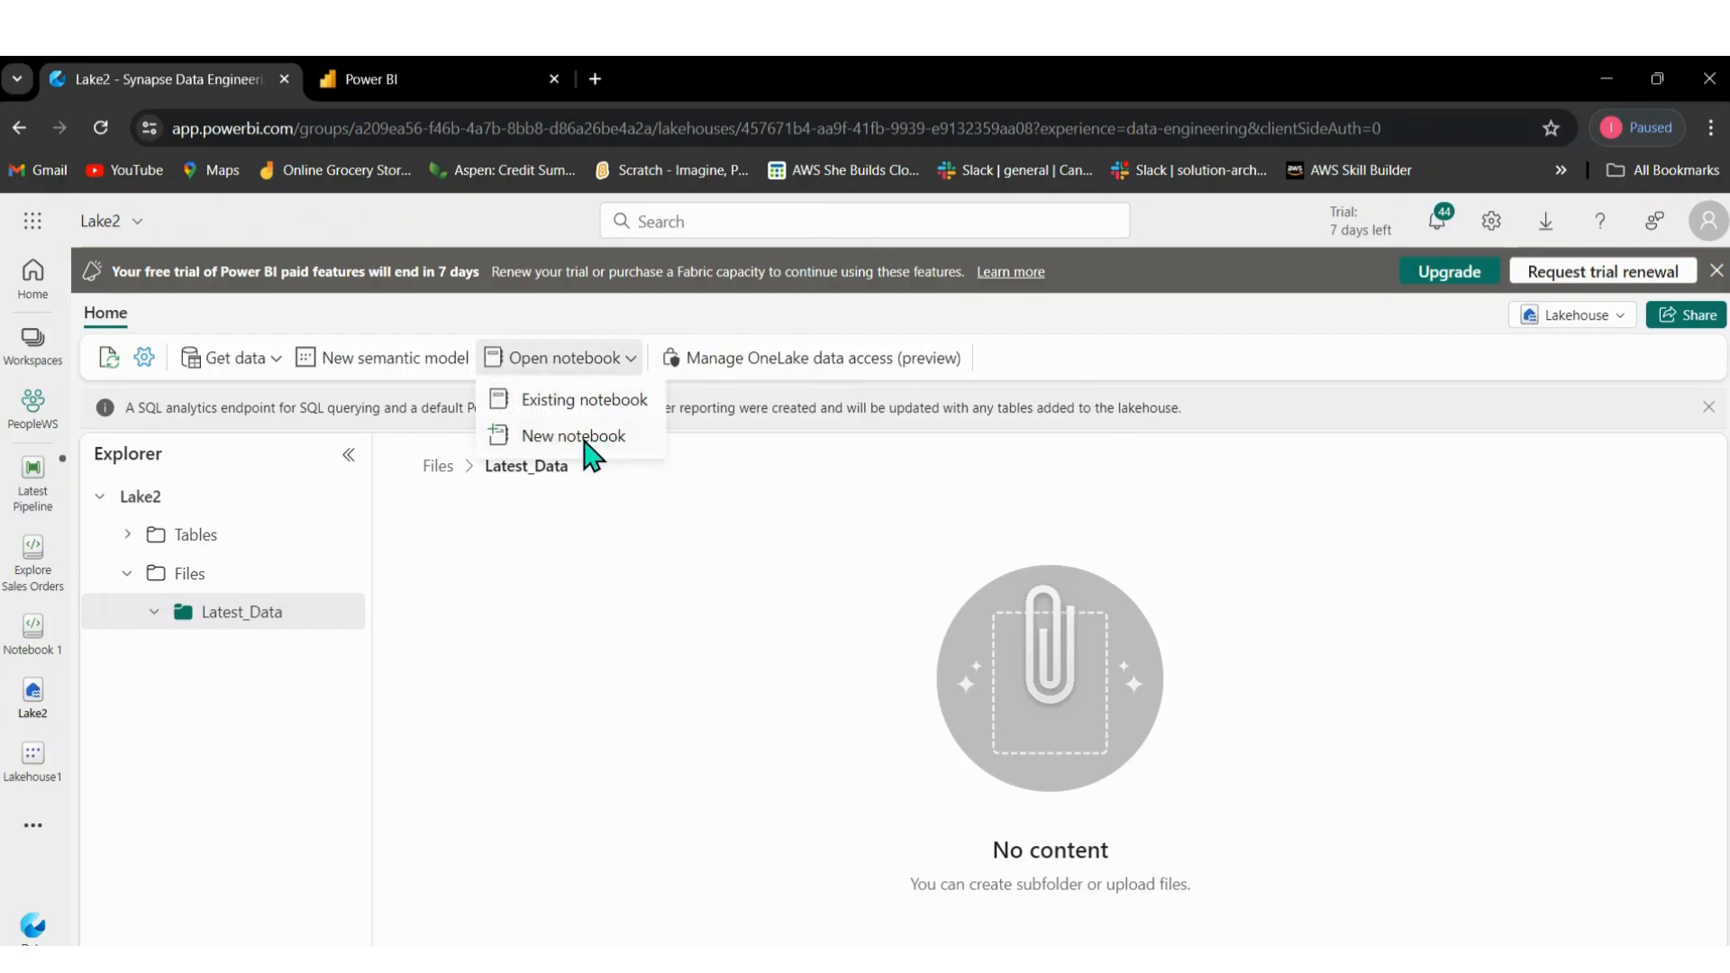
{"action": "left_click", "coordinate": [585, 438]}
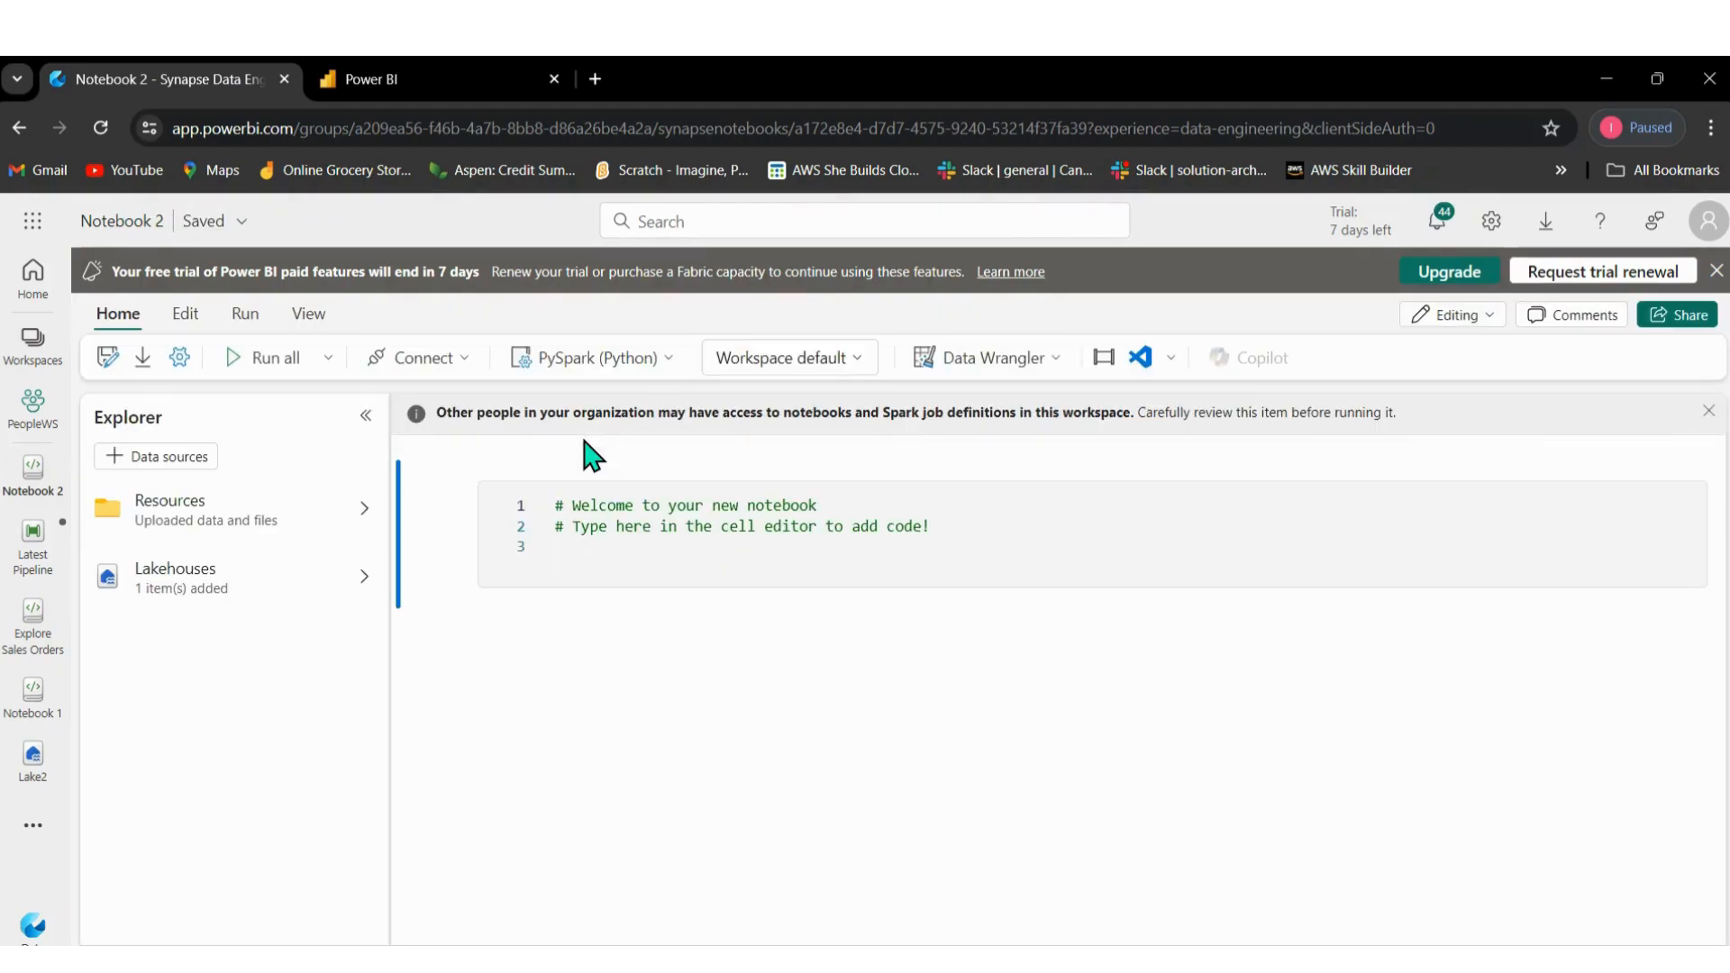
Declare the variable table_name = "Town" below the placeholder comments in the notebook's first code cell.
{"action": "left_click", "coordinate": [574, 548]}
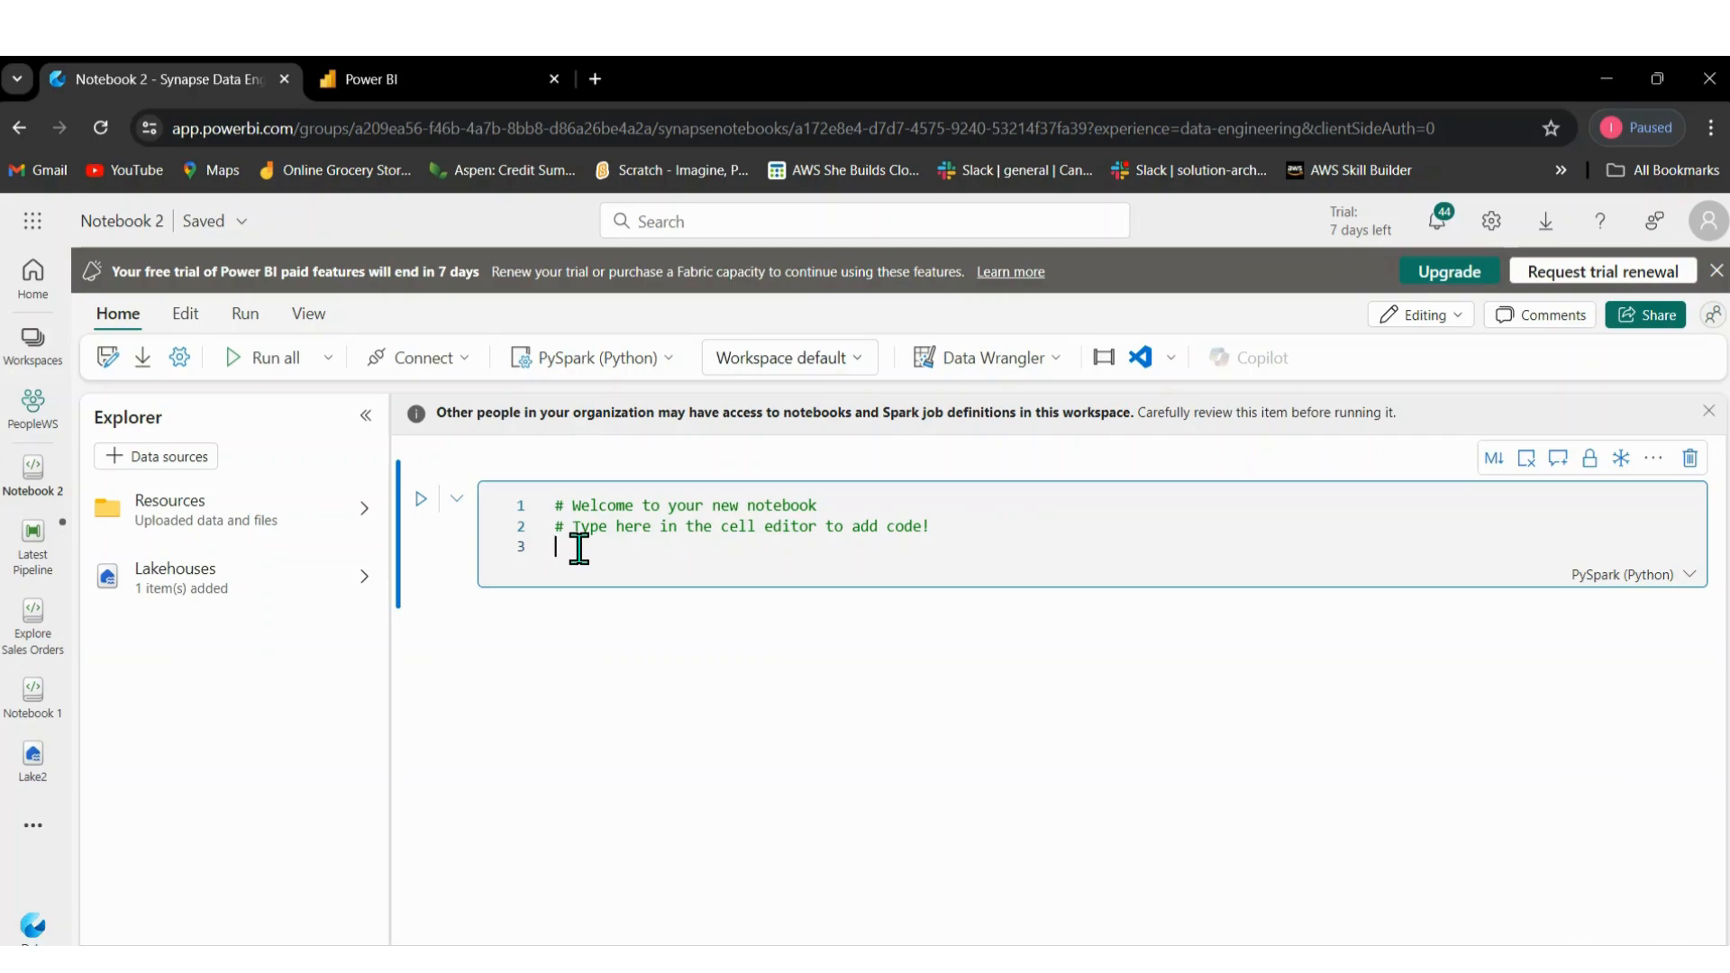
{"action": "type", "text": "ta"}
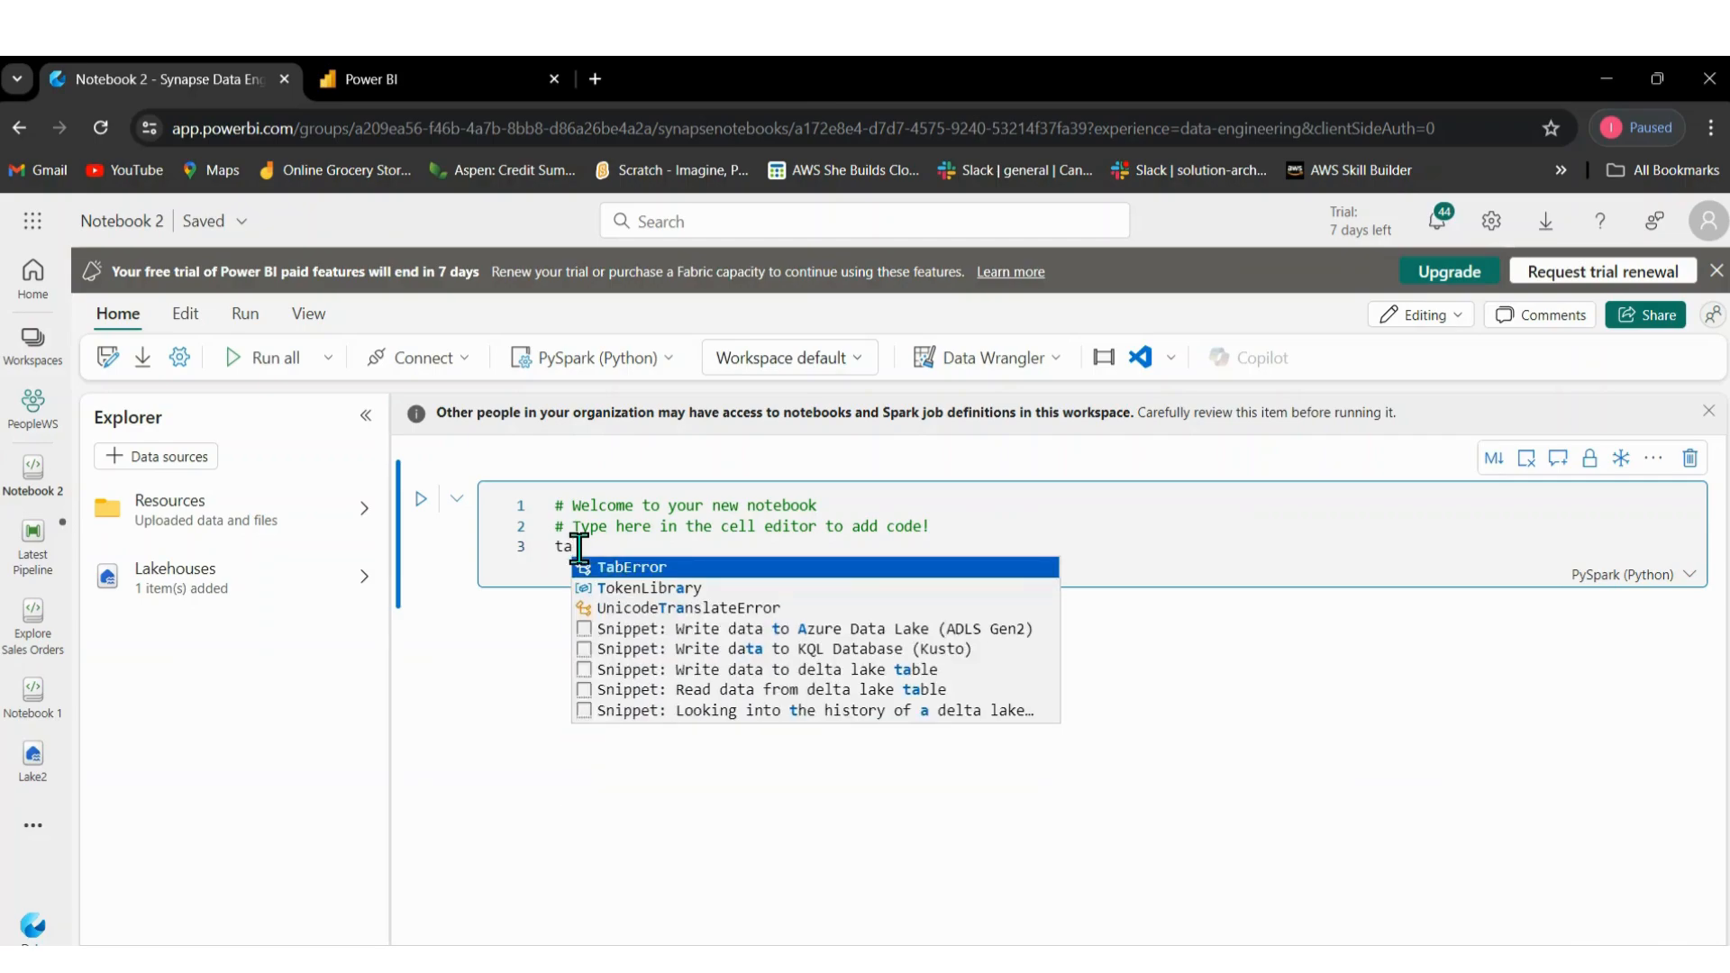
{"action": "type", "text": "ble"}
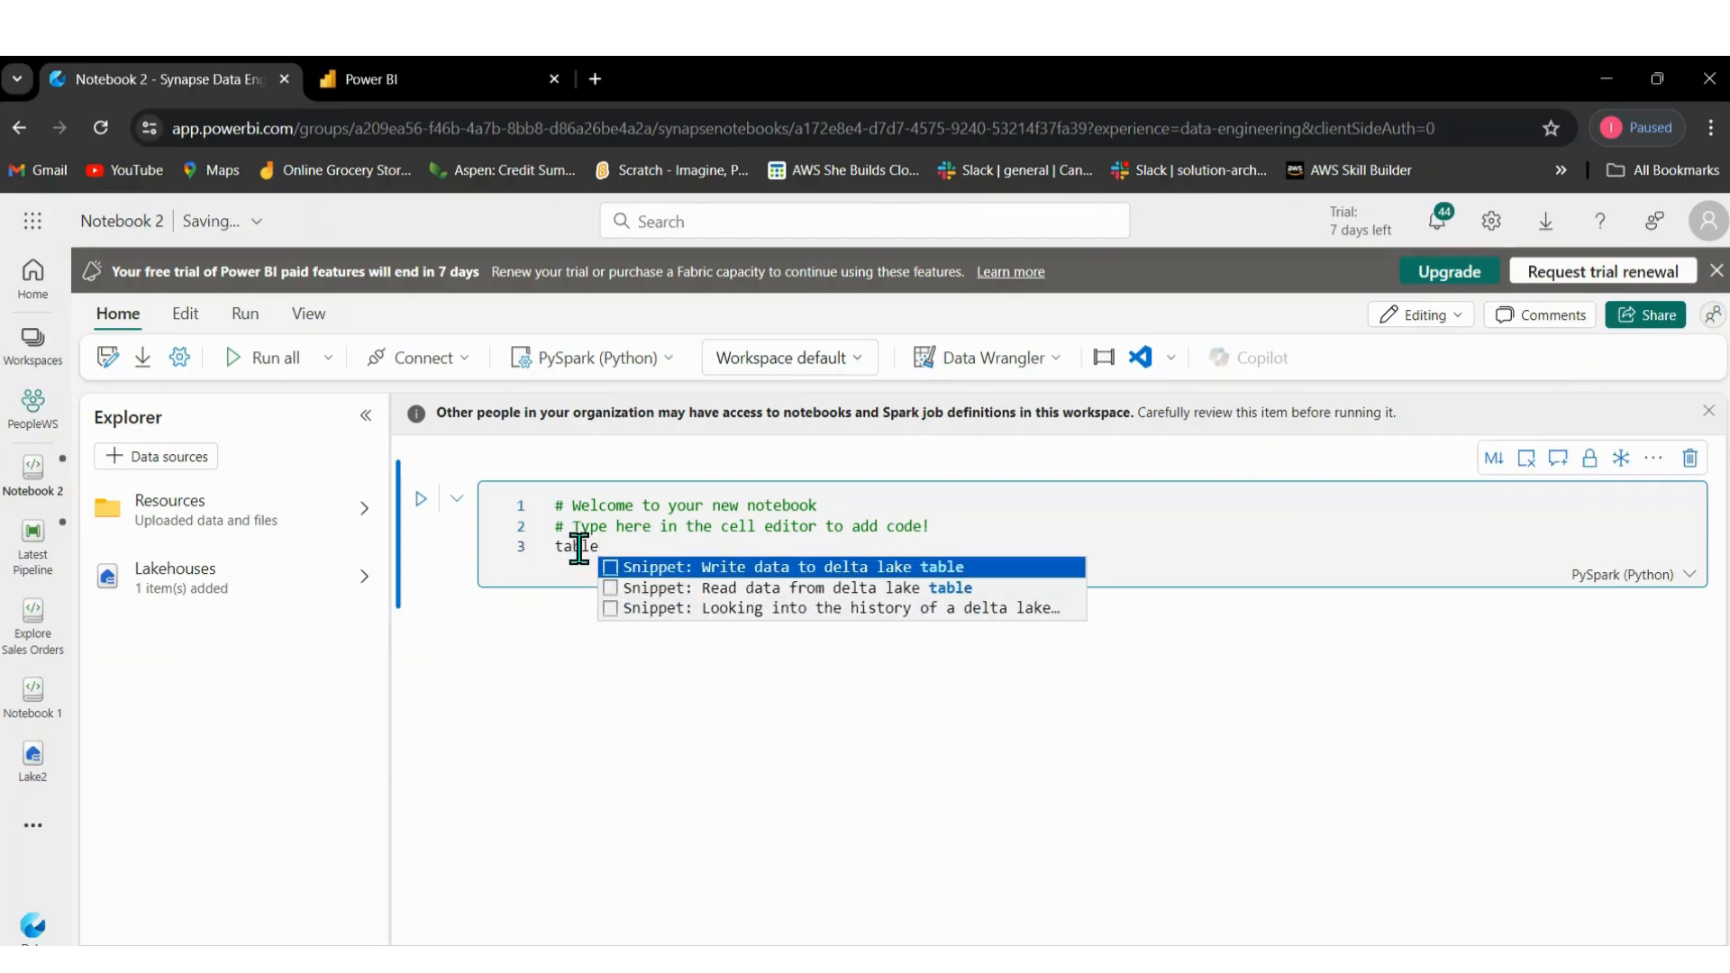
{"action": "type", "text": "_"}
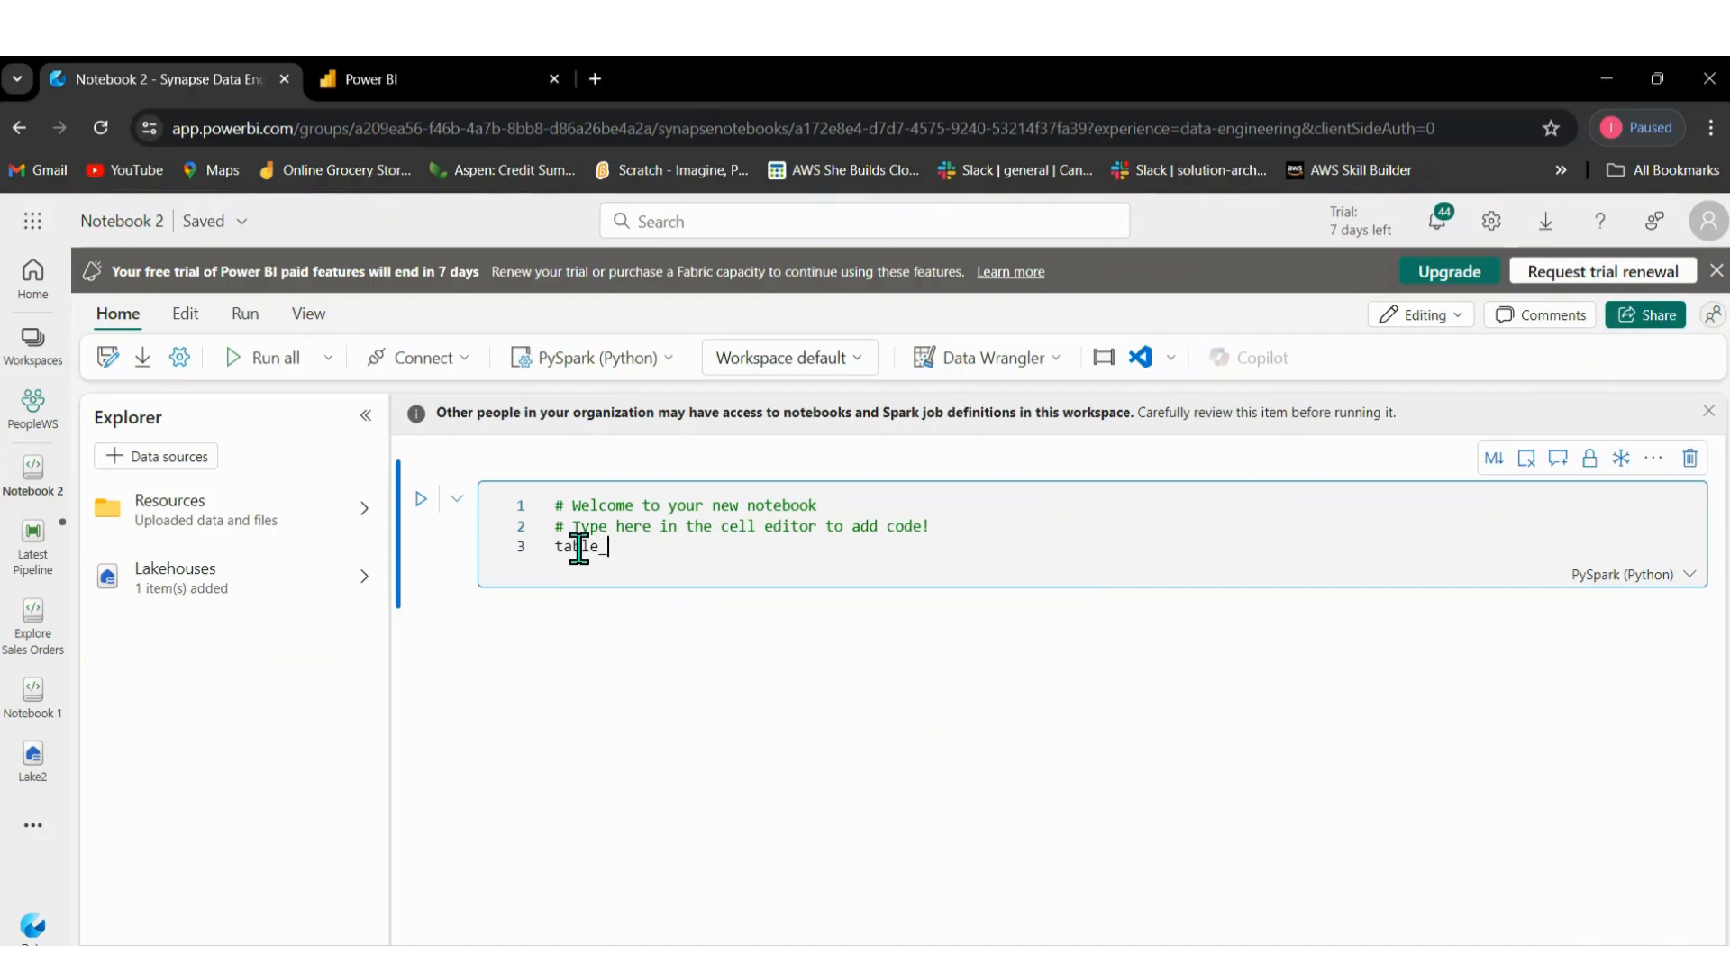
{"action": "type", "text": "name = Town"}
{"action": "type", "text": "\""}
{"action": "left_click", "coordinate": [670, 547]}
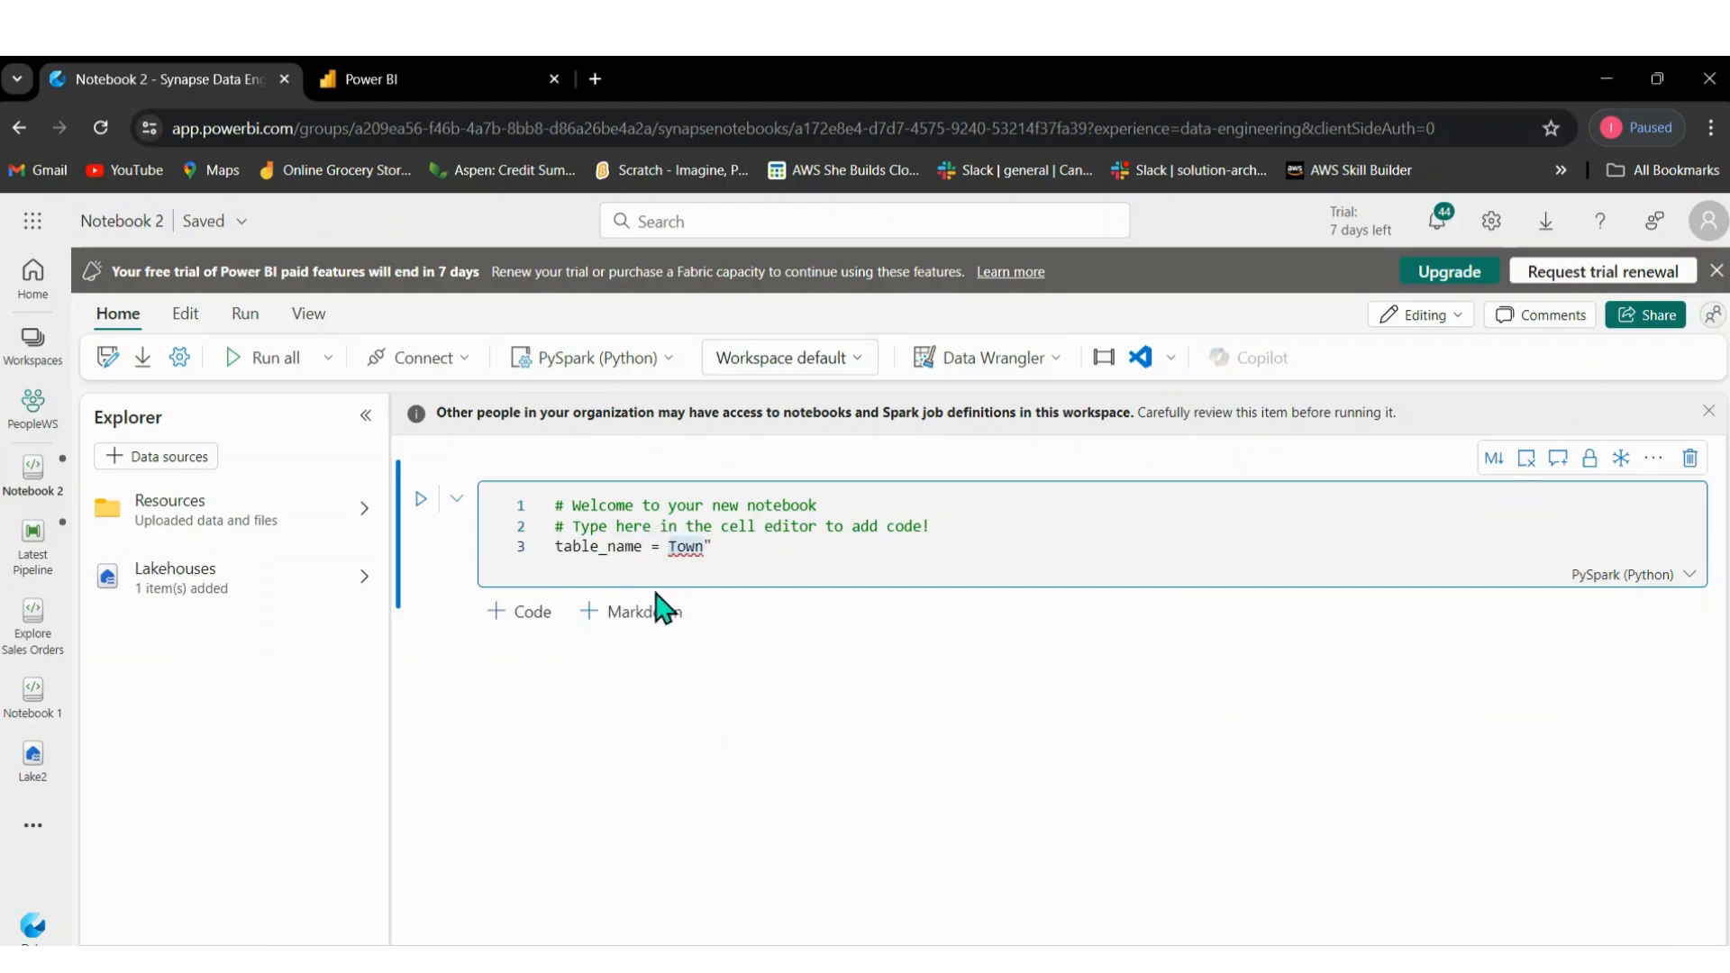
{"action": "left_click", "coordinate": [730, 658]}
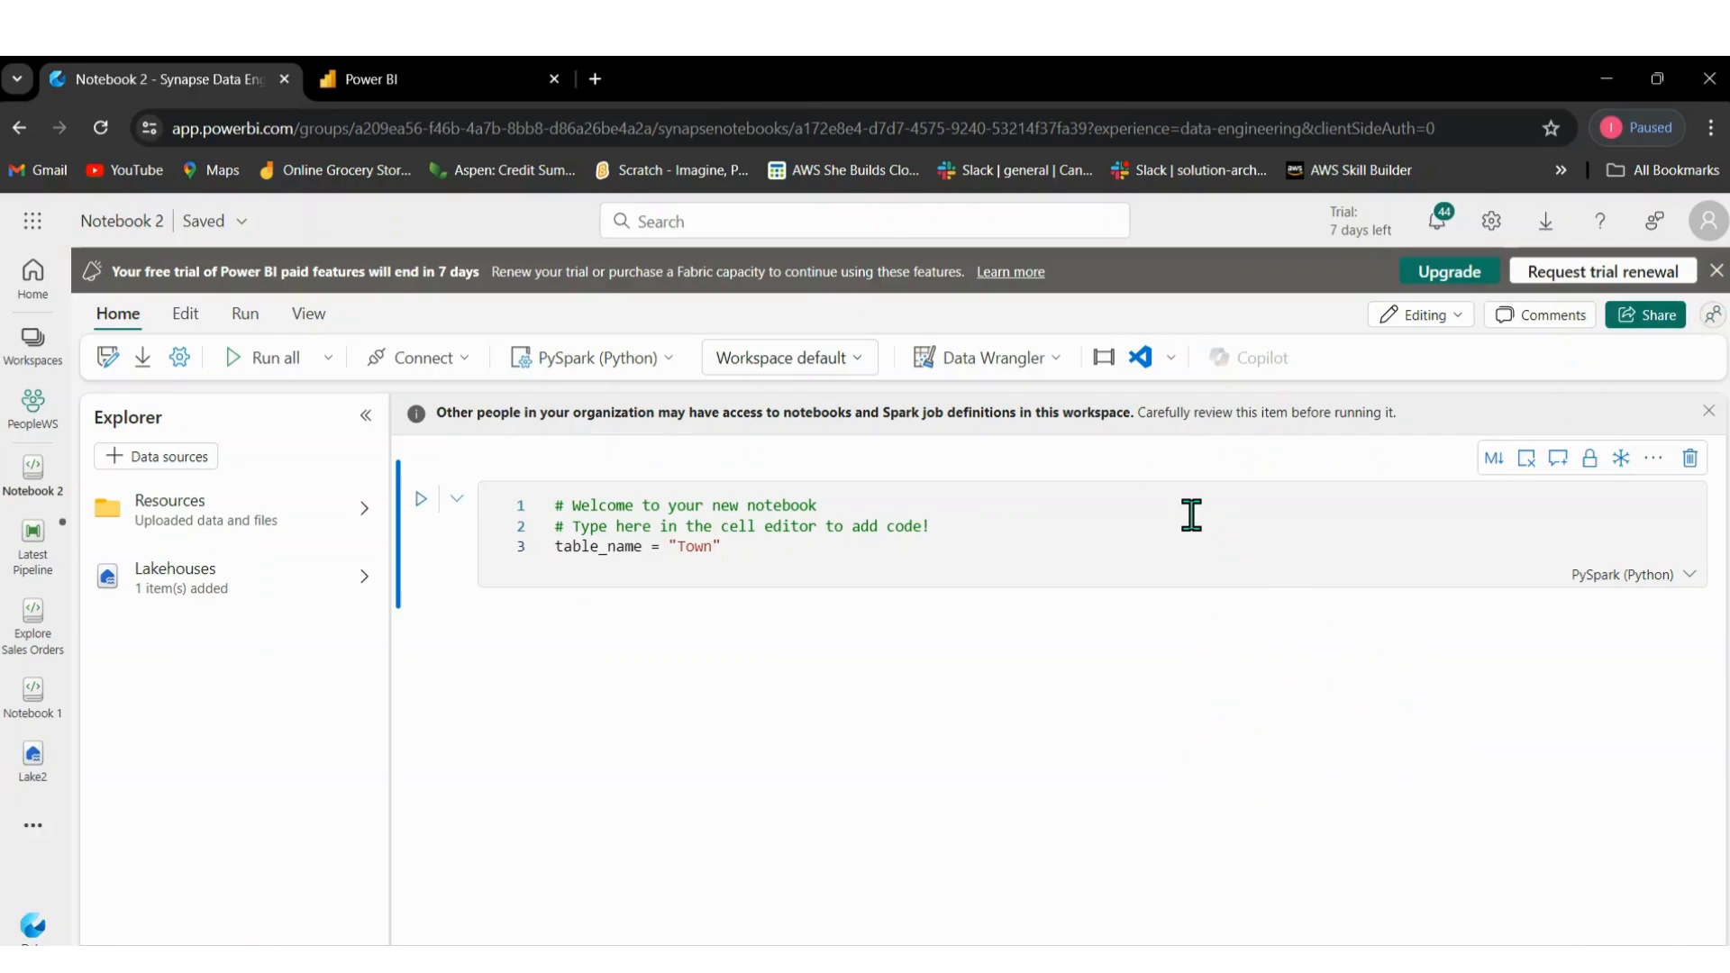
{"action": "left_click", "coordinate": [1656, 460]}
{"action": "left_click", "coordinate": [1656, 461]}
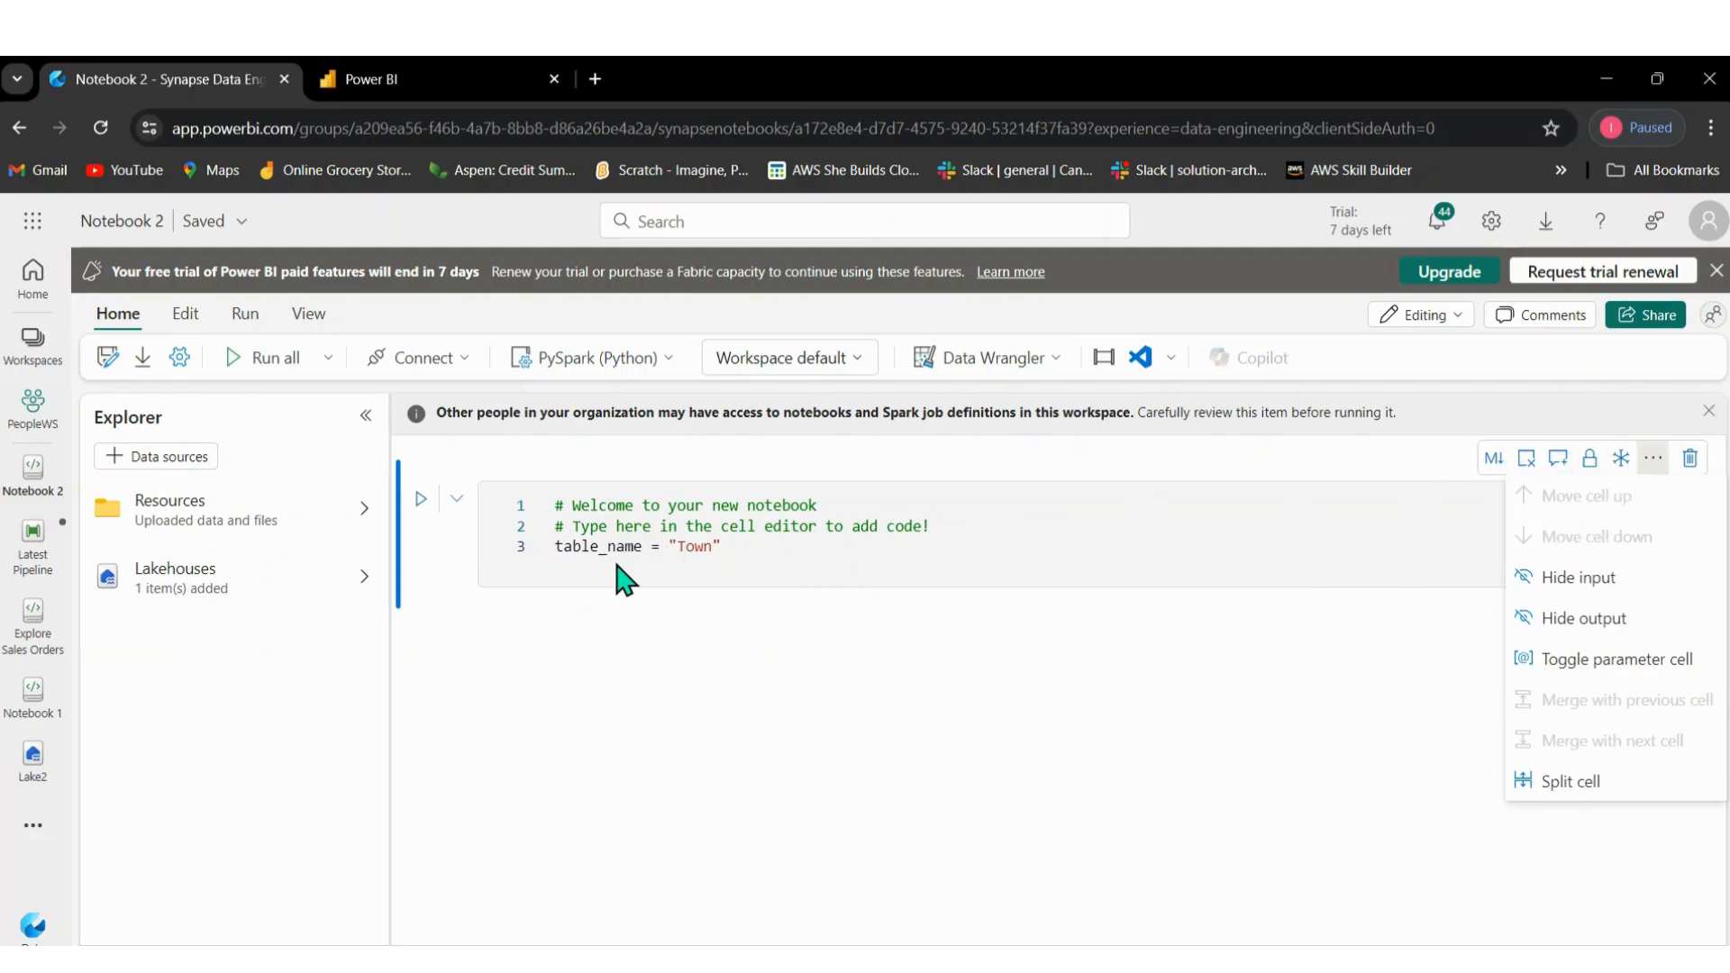
Replace the cell's two placeholder comments with the comment "#Declaring variable name to use it as a parameter".
{"action": "left_click", "coordinate": [969, 528]}
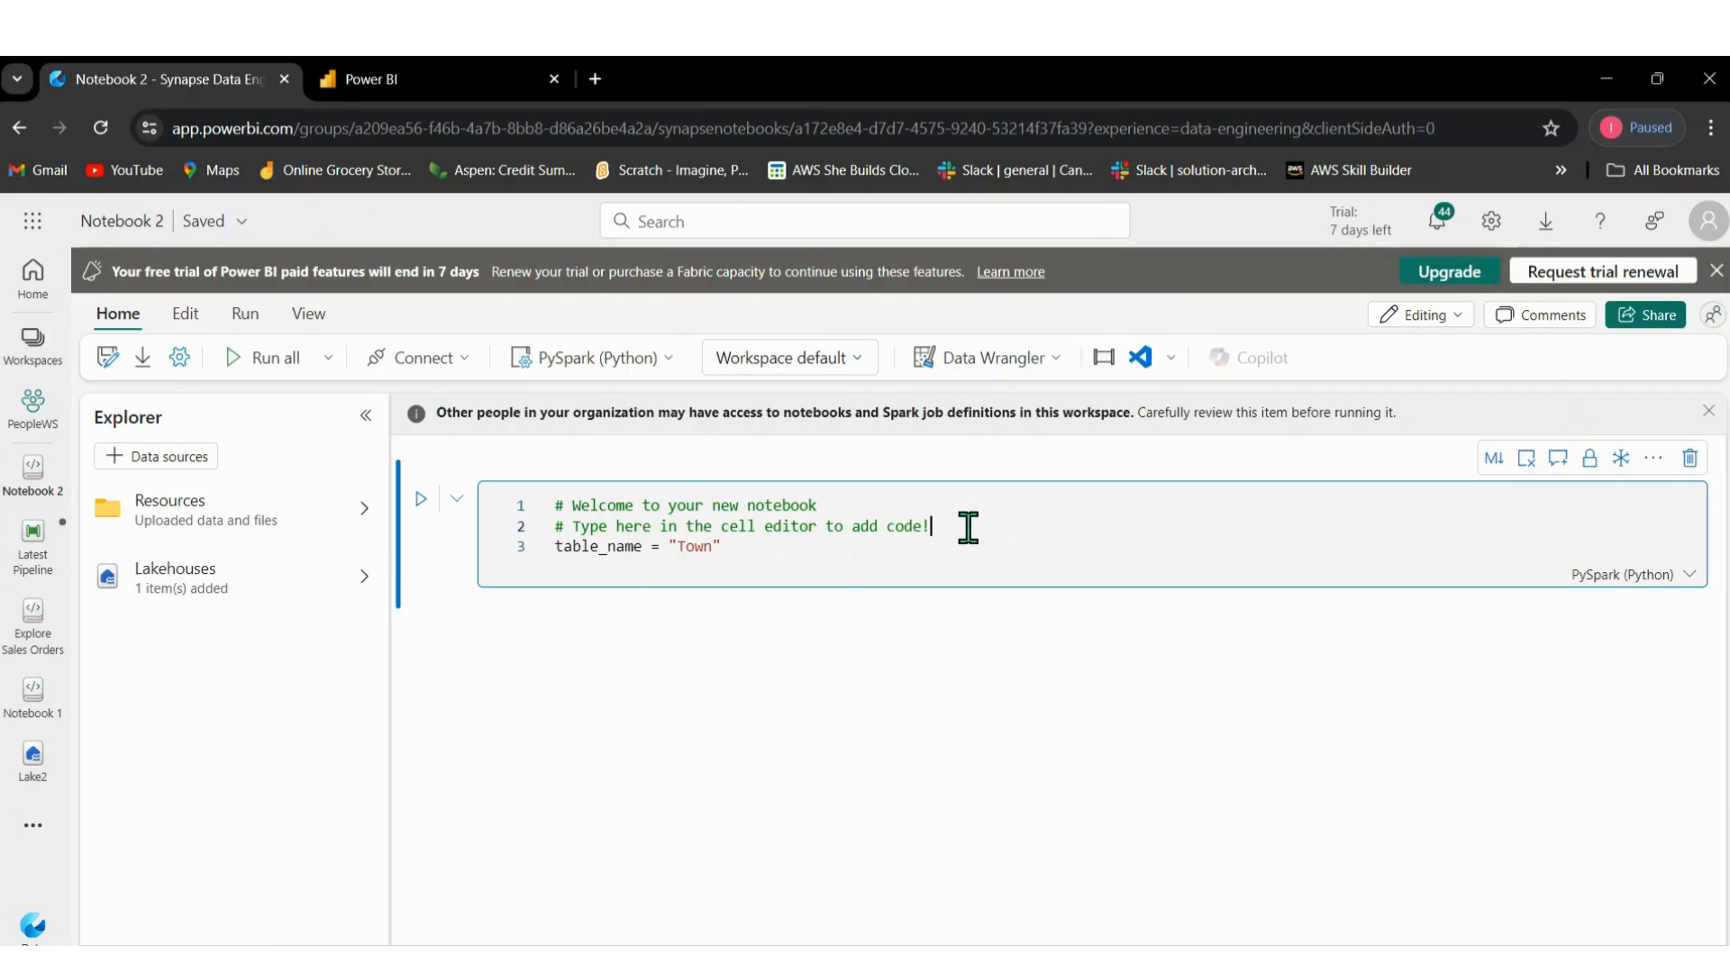
{"action": "key", "text": "Return"}
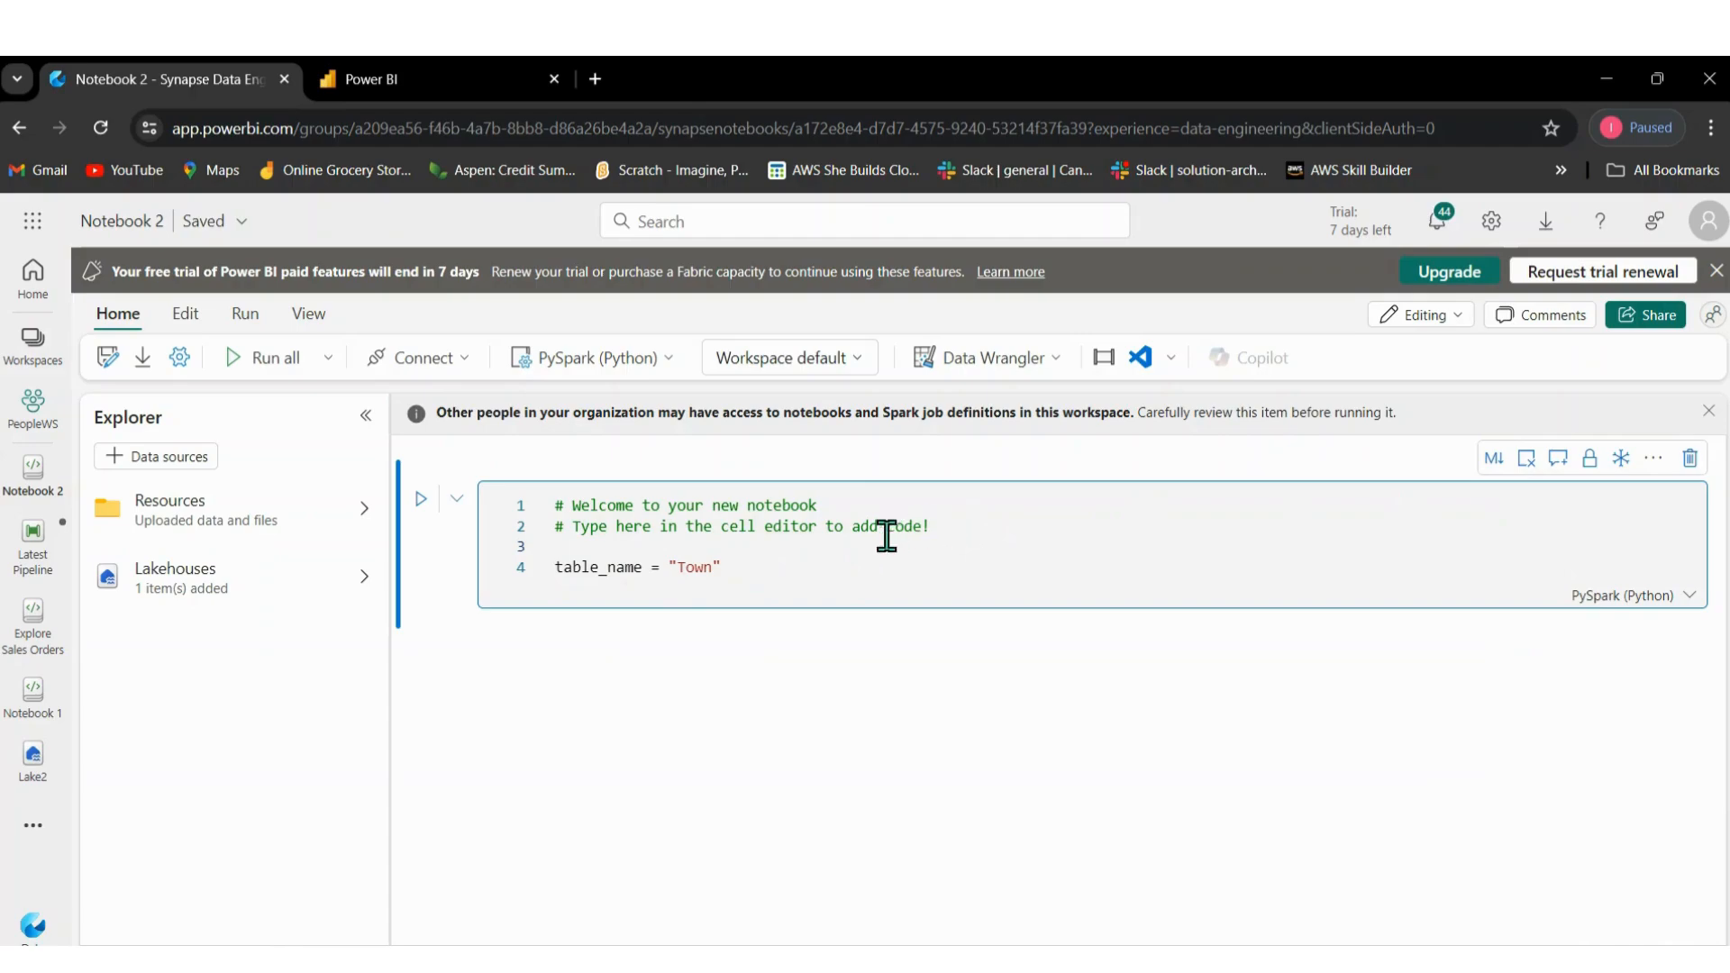
{"action": "key", "text": "BackSpace"}
{"action": "key", "text": "BackSpace"}
{"action": "key", "text": "BackSpace"}
{"action": "key", "text": "BackSpace"}
{"action": "key", "text": "BackSpace"}
{"action": "key", "text": "BackSpace"}
{"action": "key", "text": "BackSpace"}
{"action": "key", "text": "BackSpace"}
{"action": "key", "text": "BackSpace"}
{"action": "key", "text": "BackSpace"}
{"action": "key", "text": "BackSpace"}
{"action": "key", "text": "BackSpace"}
{"action": "key", "text": "BackSpace"}
{"action": "key", "text": "BackSpace"}
{"action": "key", "text": "BackSpace"}
{"action": "key", "text": "BackSpace"}
{"action": "key", "text": "BackSpace"}
{"action": "key", "text": "BackSpace"}
{"action": "key", "text": "BackSpace"}
{"action": "key", "text": "BackSpace"}
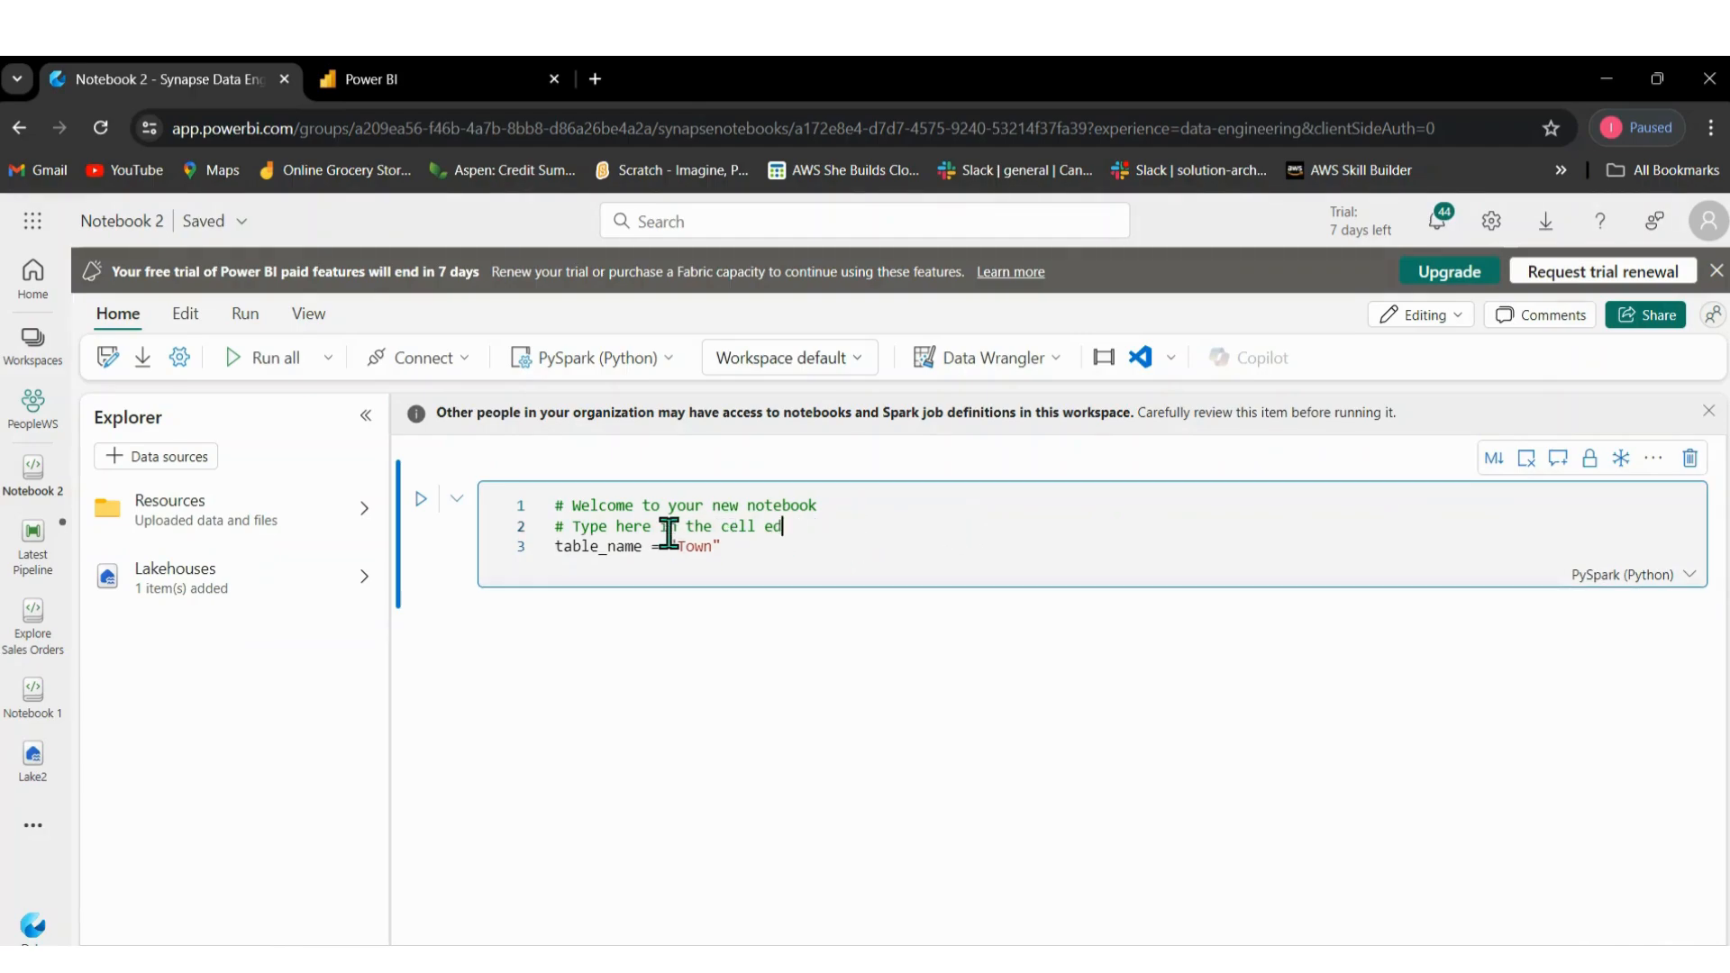
{"action": "key", "text": "BackSpace"}
{"action": "key", "text": "BackSpace"}
{"action": "key", "text": "BackSpace"}
{"action": "key", "text": "BackSpace"}
{"action": "key", "text": "BackSpace"}
{"action": "key", "text": "BackSpace"}
{"action": "key", "text": "BackSpace"}
{"action": "key", "text": "BackSpace"}
{"action": "key", "text": "BackSpace"}
{"action": "key", "text": "BackSpace"}
{"action": "key", "text": "BackSpace"}
{"action": "key", "text": "BackSpace"}
{"action": "key", "text": "BackSpace"}
{"action": "key", "text": "BackSpace"}
{"action": "key", "text": "BackSpace"}
{"action": "key", "text": "BackSpace"}
{"action": "key", "text": "BackSpace"}
{"action": "key", "text": "BackSpace"}
{"action": "key", "text": "BackSpace"}
{"action": "key", "text": "BackSpace"}
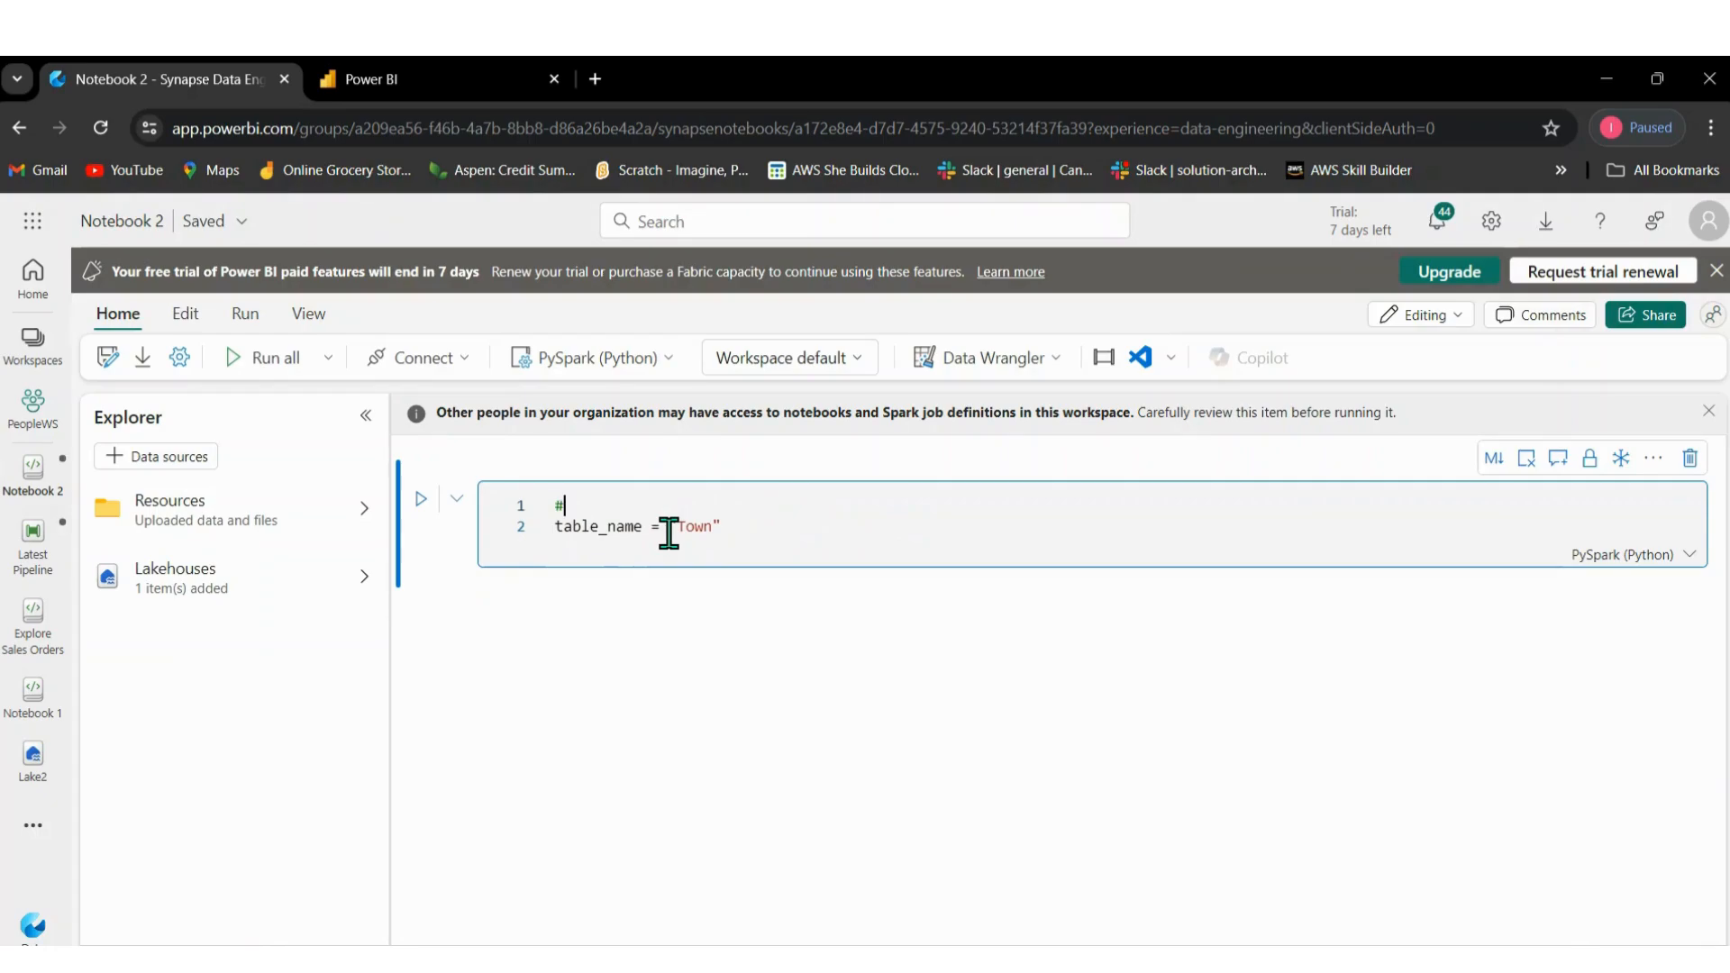
{"action": "type", "text": "Declaring variabe"}
{"action": "key", "text": "BackSpace"}
{"action": "key", "text": "BackSpace"}
{"action": "key", "text": "BackSpace"}
{"action": "type", "text": "le name to u"}
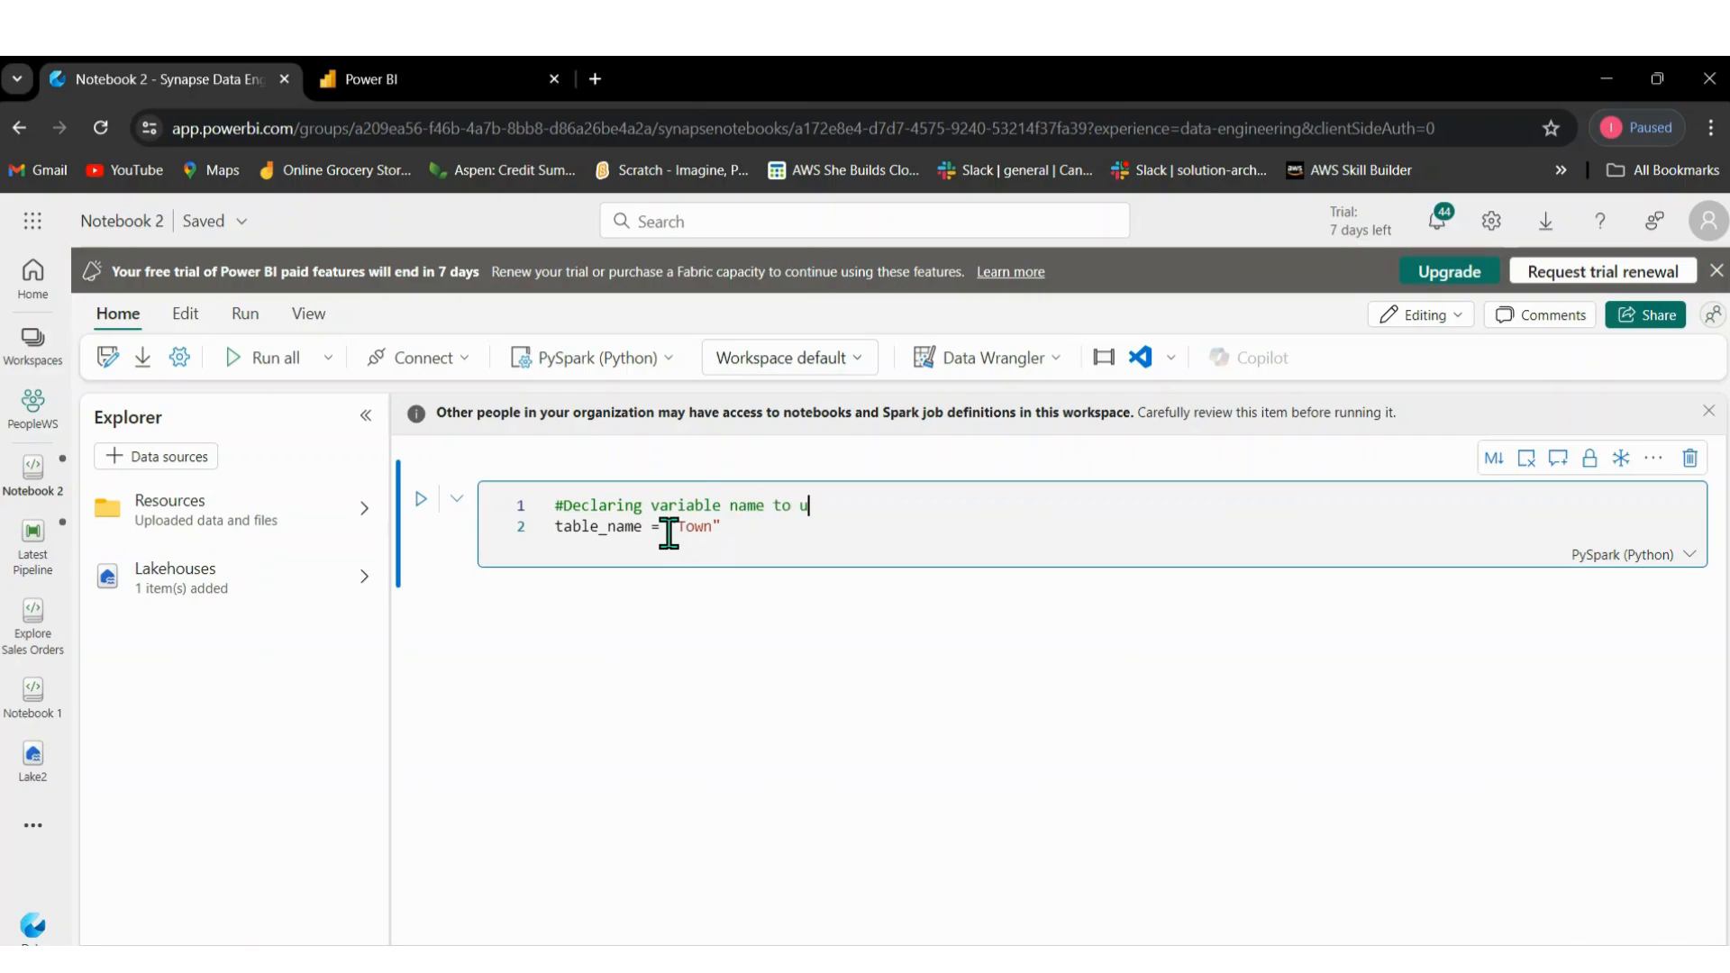
{"action": "type", "text": "se it as a parameter"}
Mark the table_name cell as a parameter cell and add an empty code cell below it.
{"action": "left_click", "coordinate": [1654, 458]}
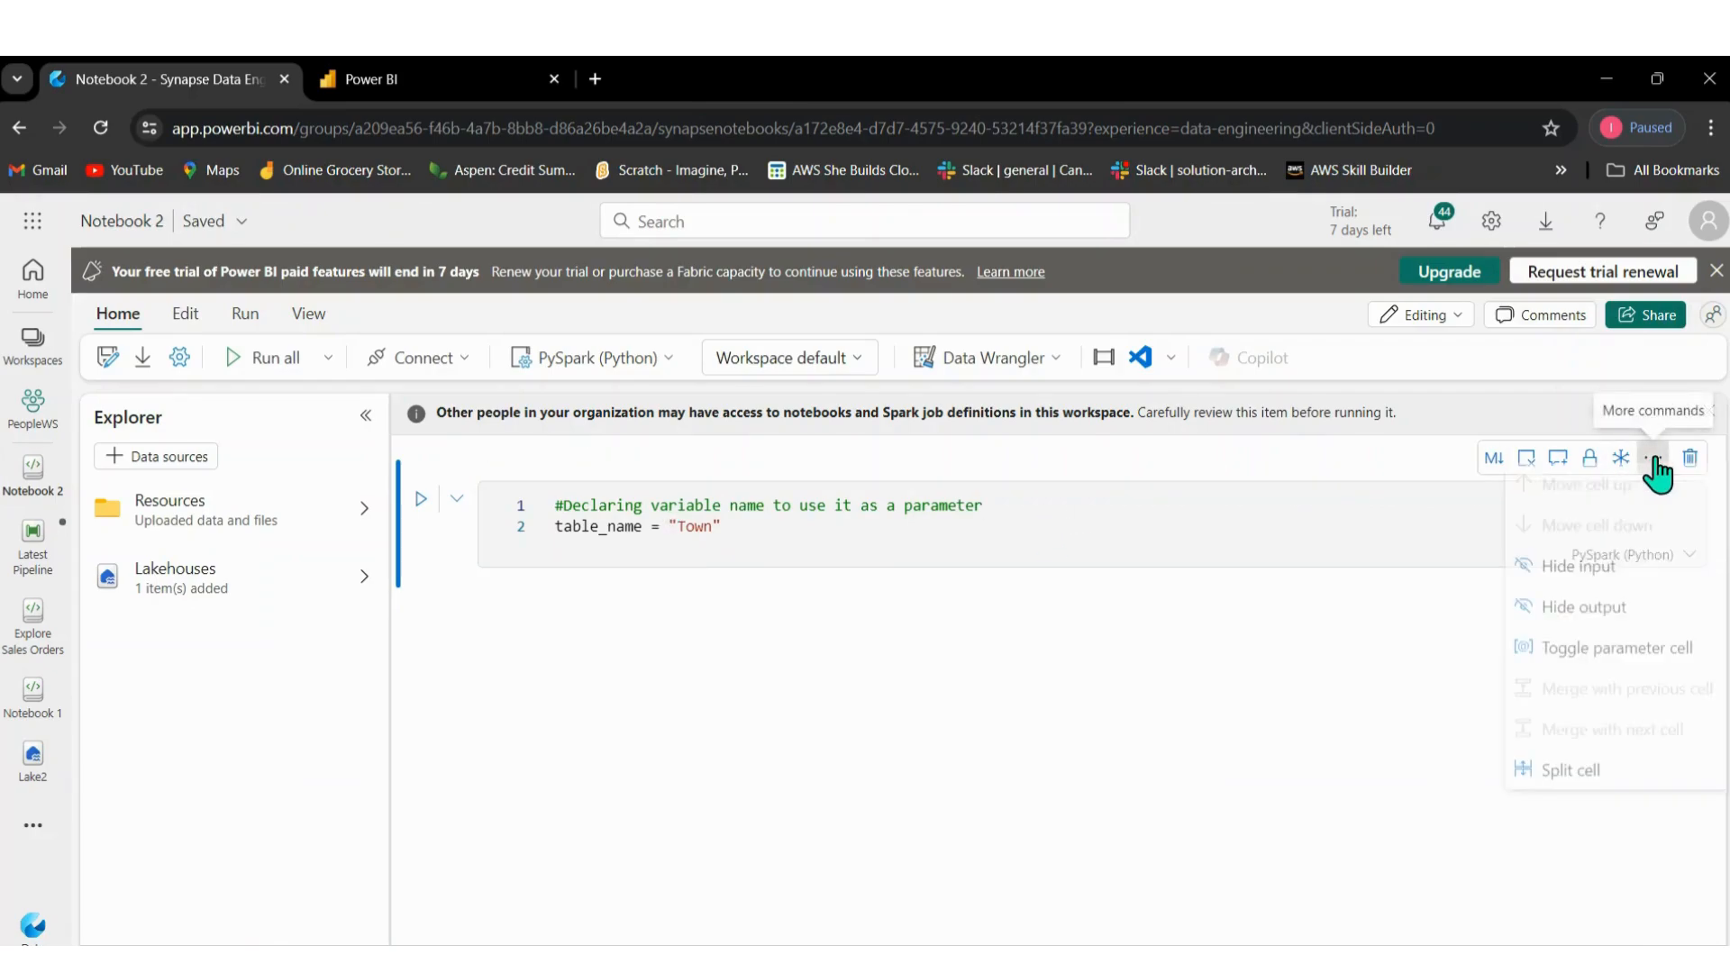
{"action": "left_click", "coordinate": [1601, 667]}
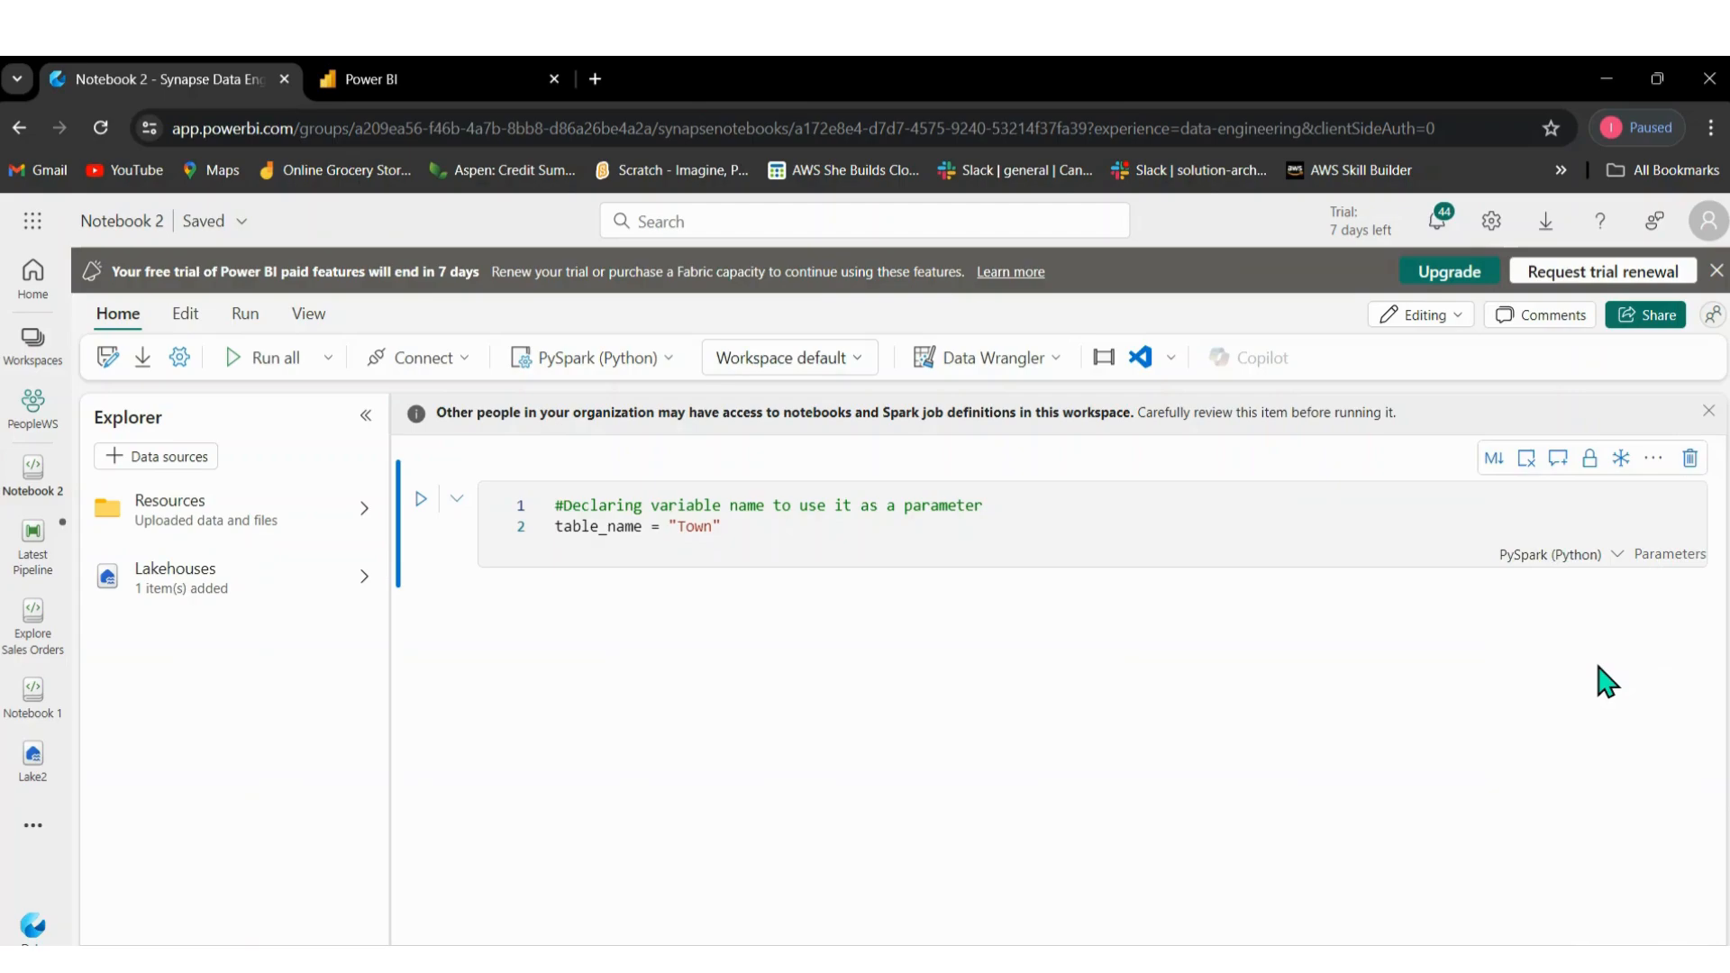
{"action": "mouse_move", "coordinate": [1532, 593]}
{"action": "left_click", "coordinate": [501, 592]}
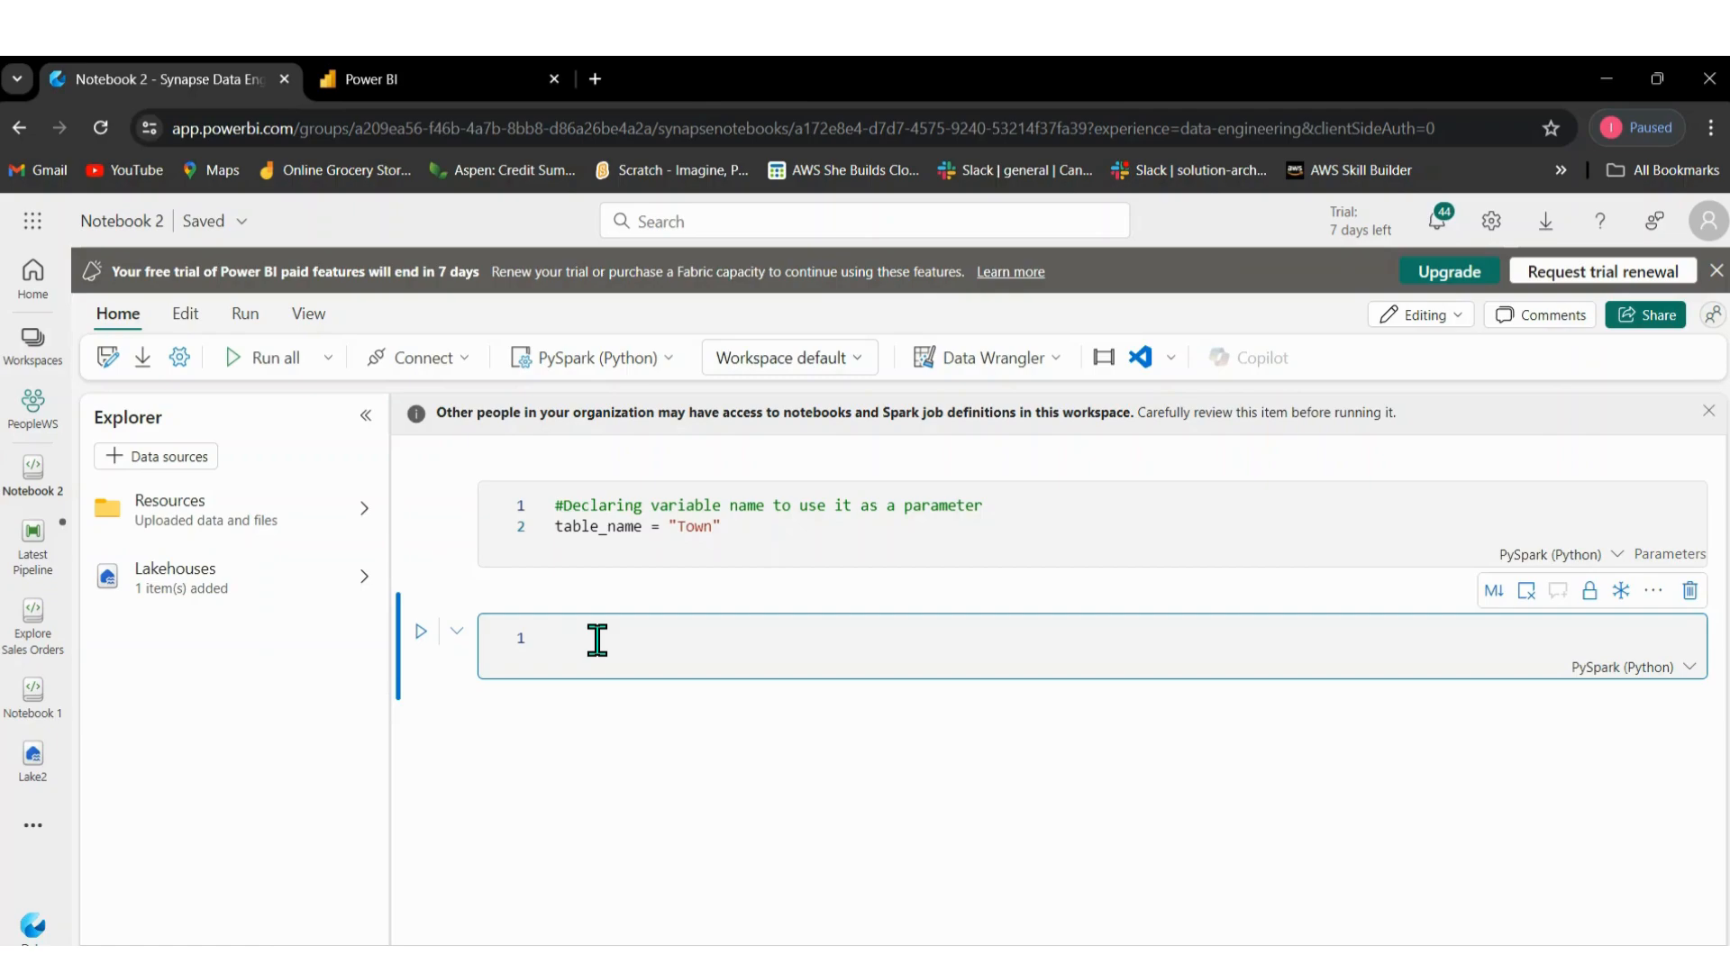
List the files in Lake2's Latest_Data folder and paste PySpark code into the new cell that loads Files/new_data/*.csv and appends it to table_name.
{"action": "left_click", "coordinate": [162, 599]}
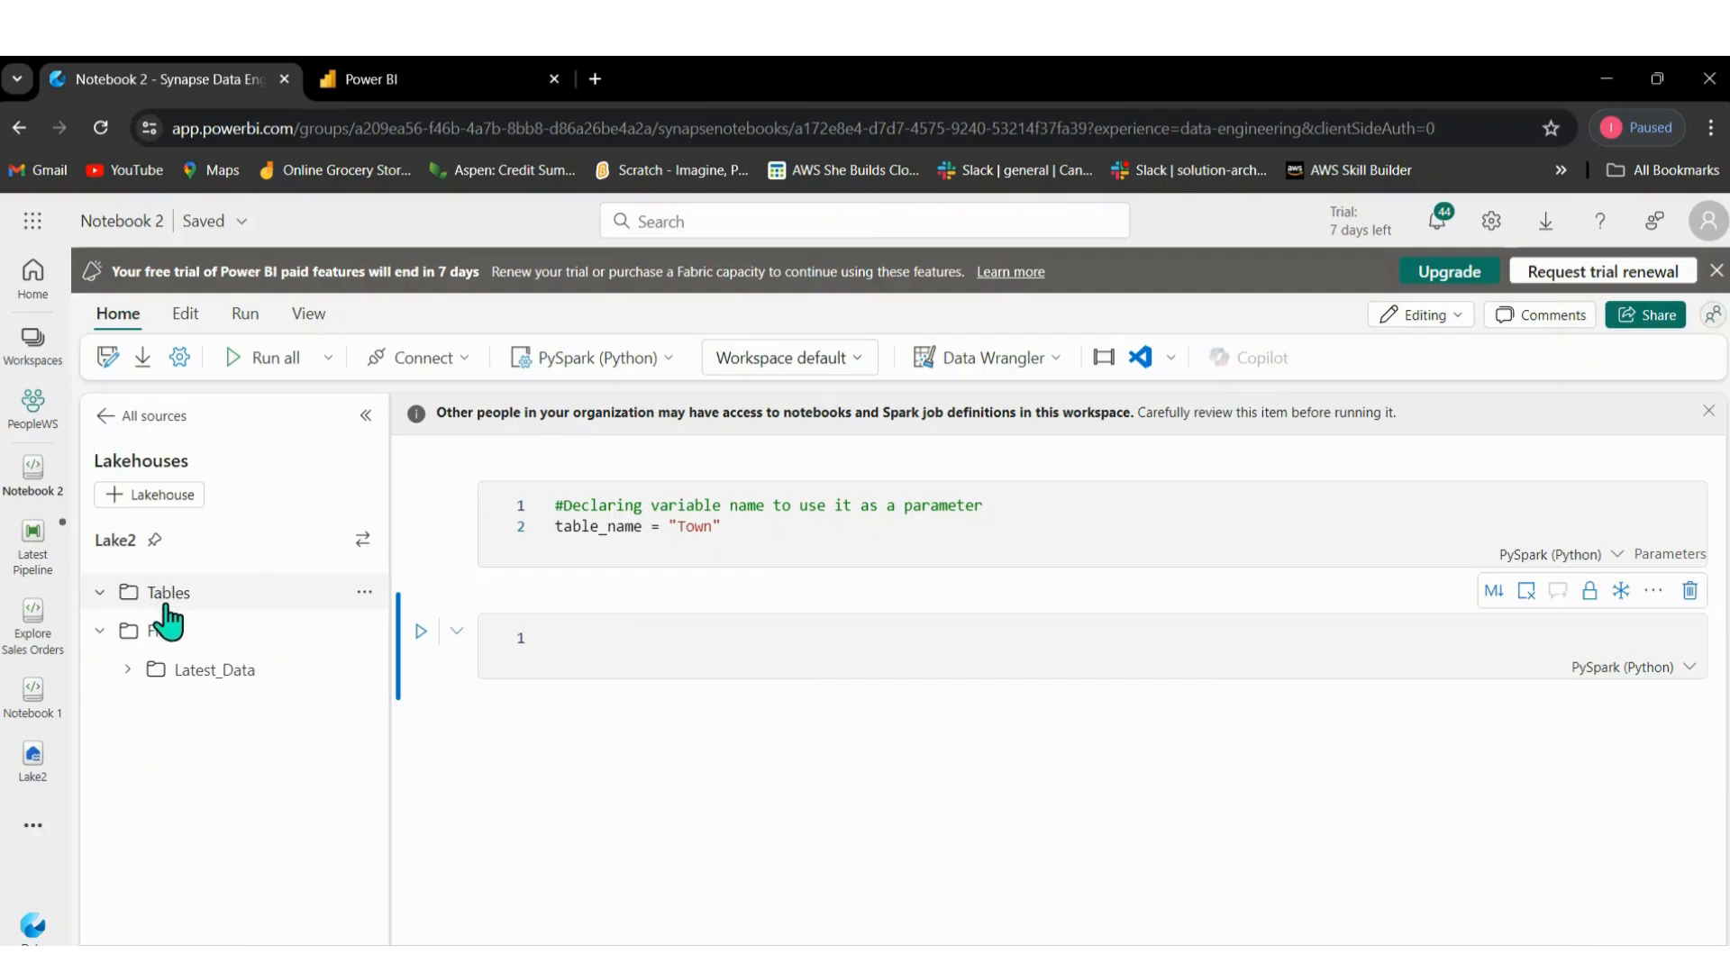
{"action": "left_click", "coordinate": [202, 680]}
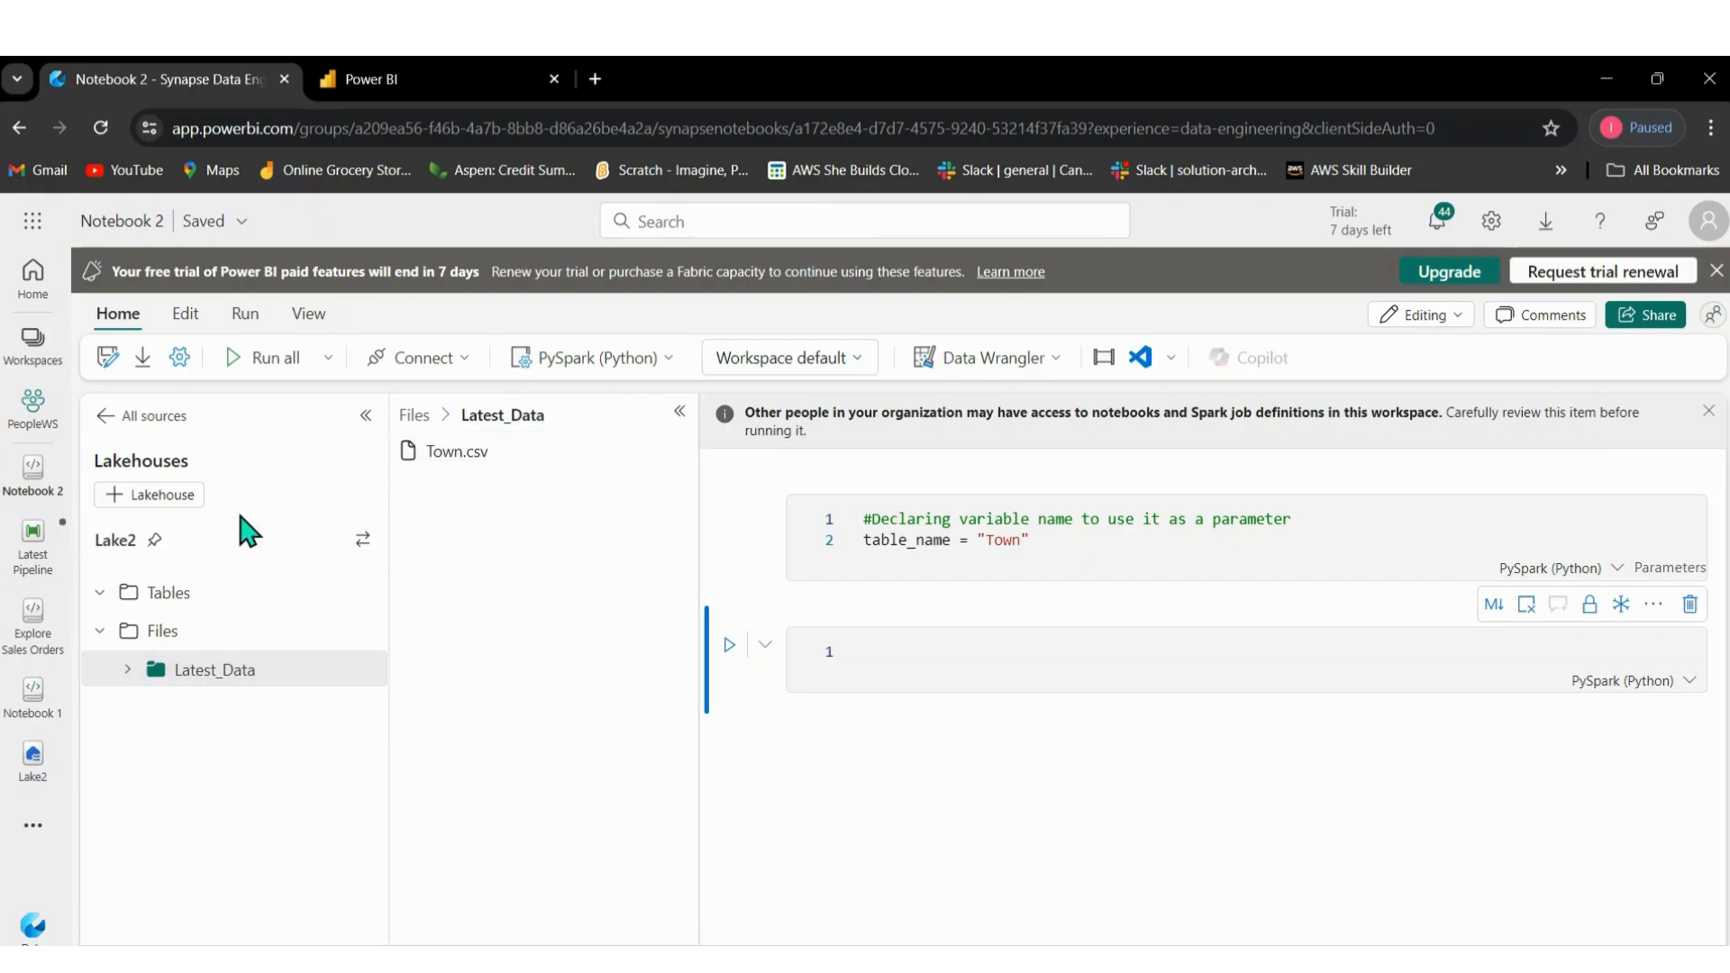
{"action": "left_click", "coordinate": [926, 640]}
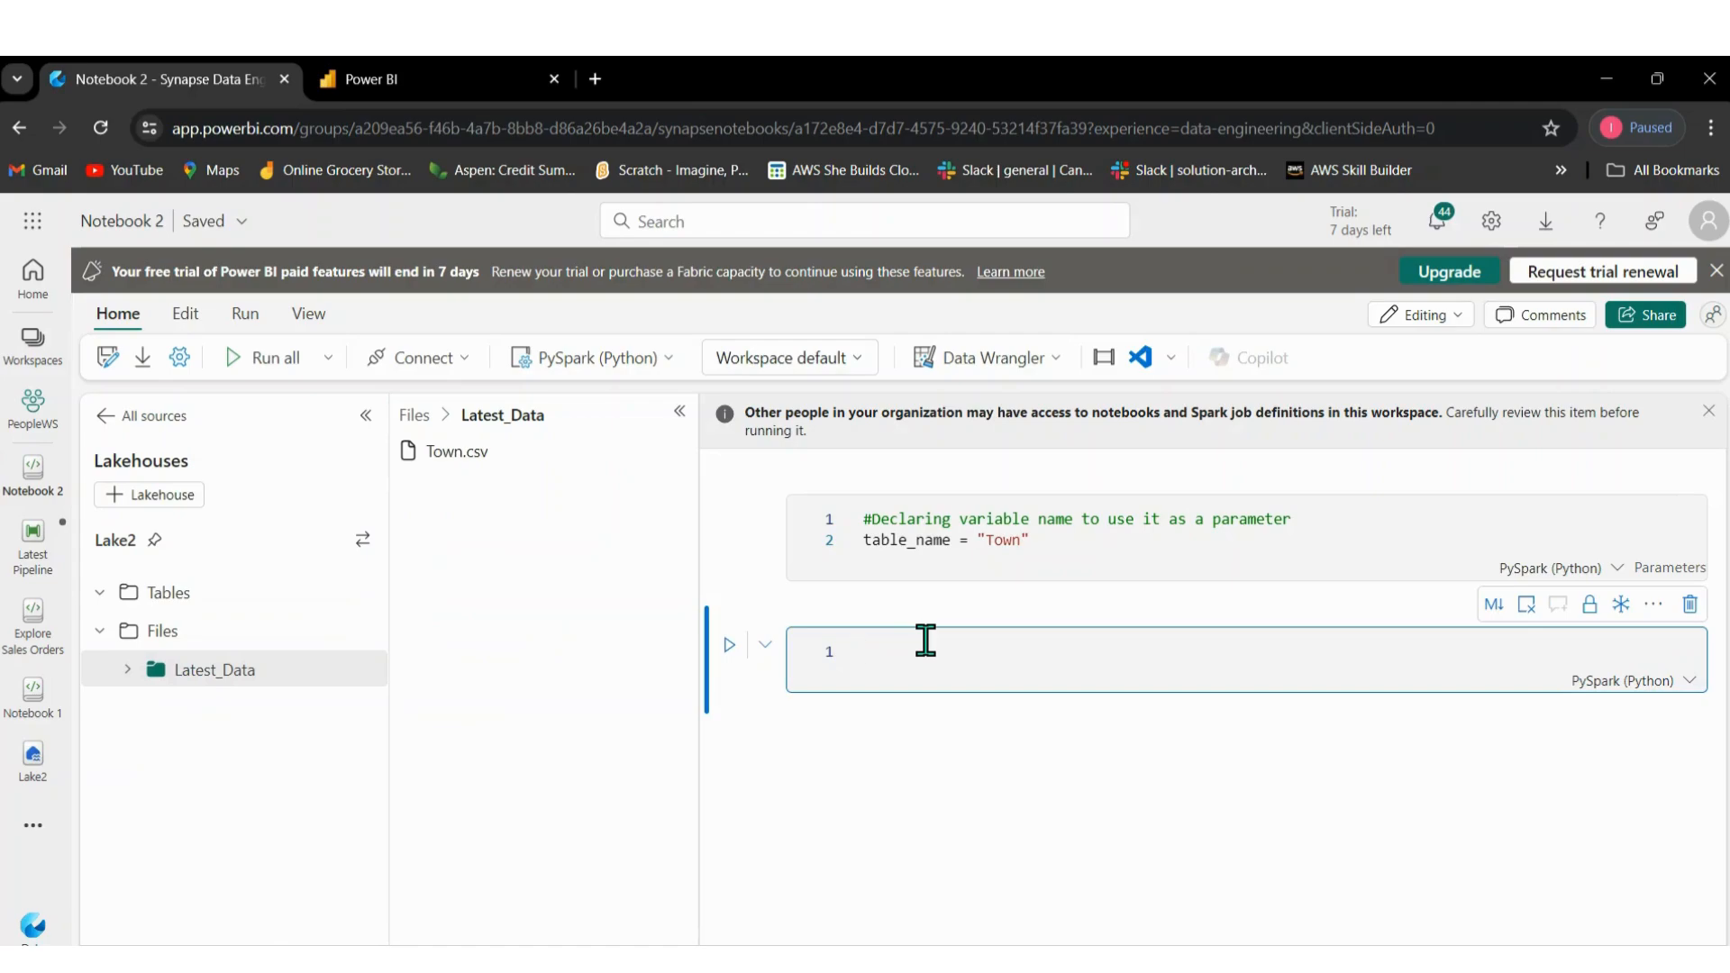
{"action": "key", "text": "ctrl+v"}
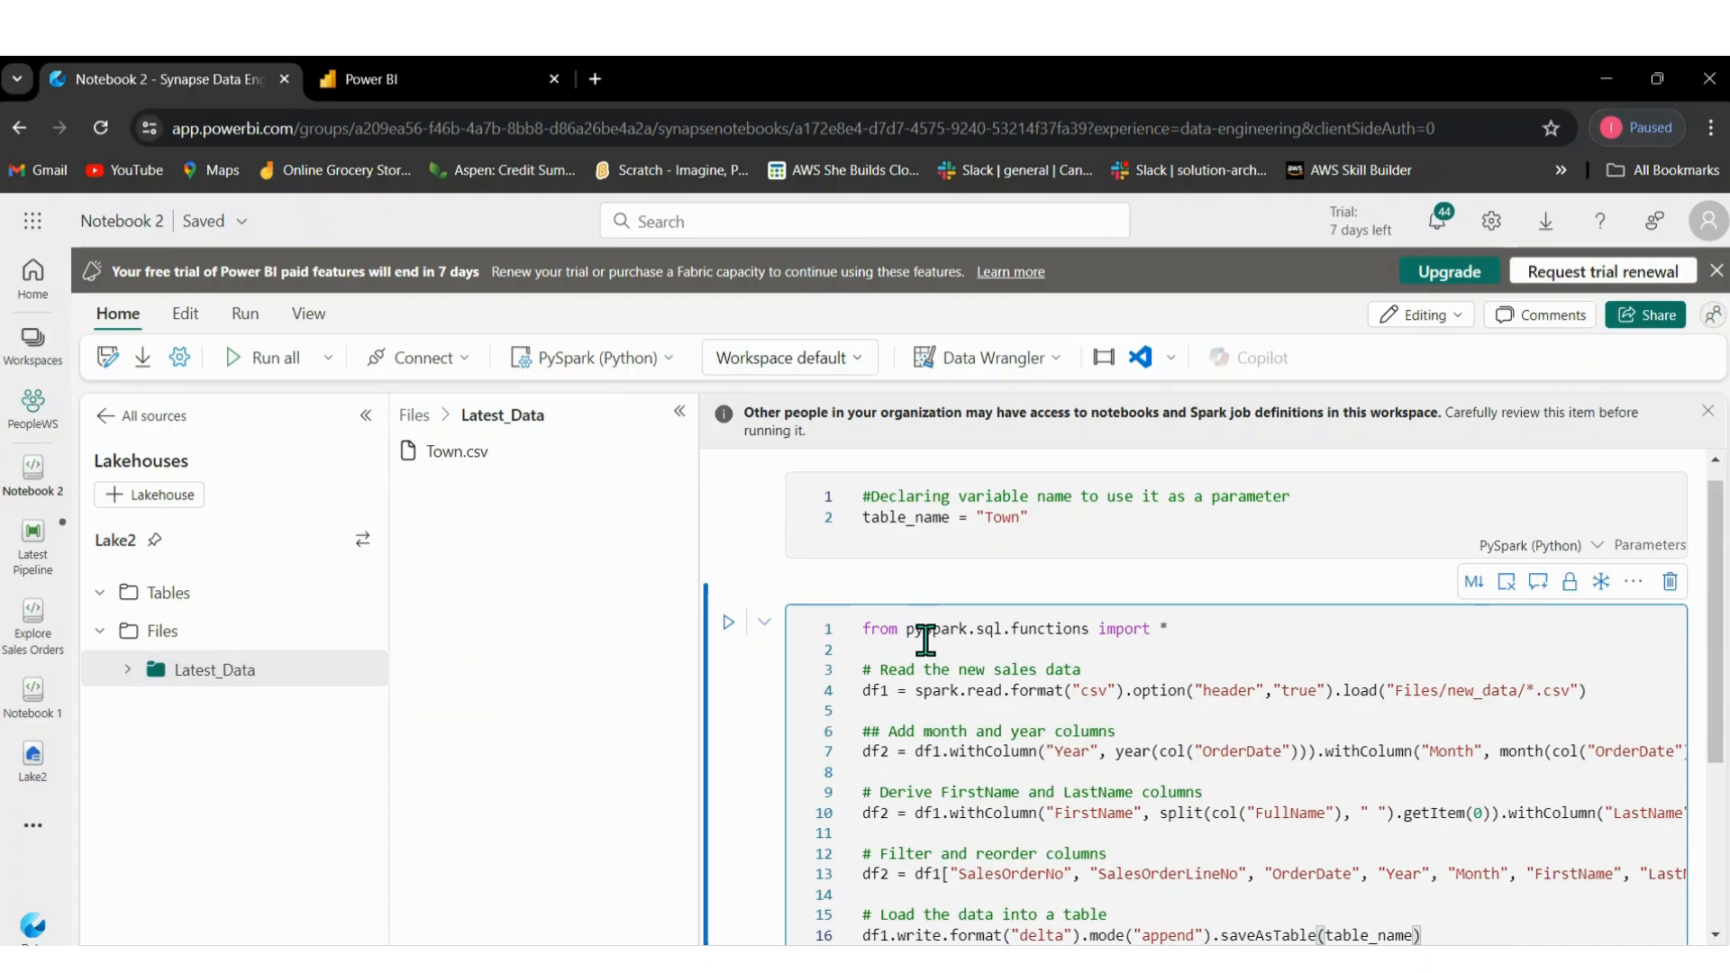
Examine the pasted code line by line, from the CSV read through the derived columns to the delta table write.
{"action": "left_click", "coordinate": [1124, 674]}
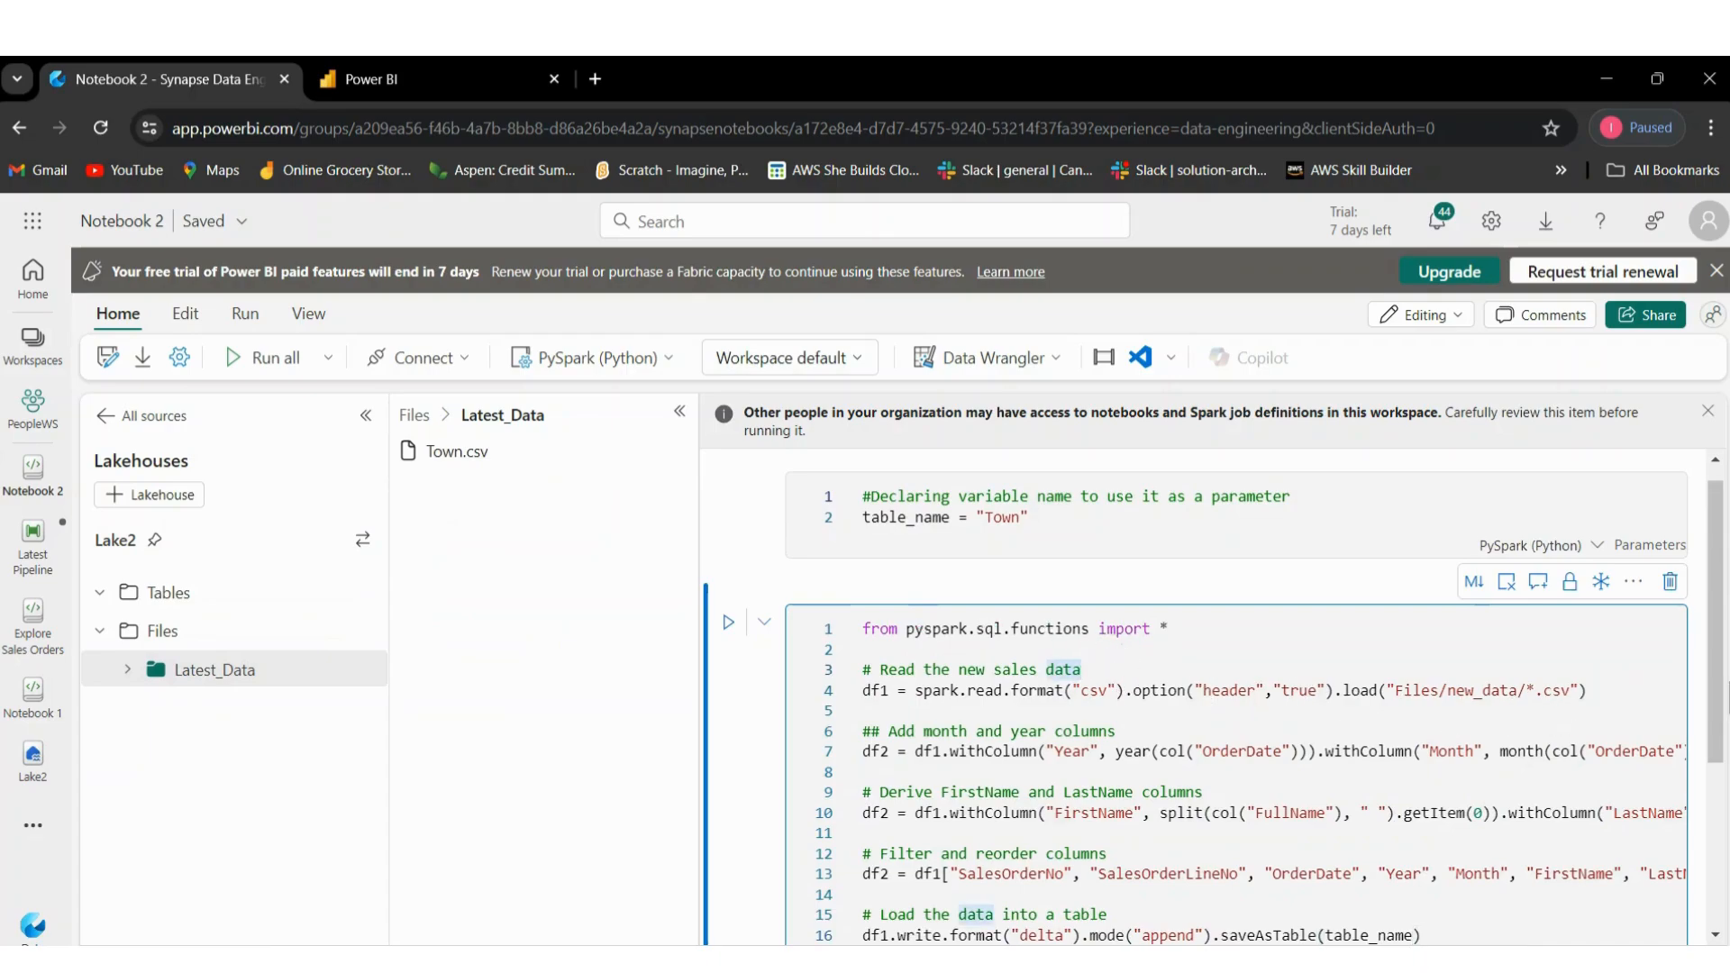
{"action": "left_click_drag", "start_coordinate": [1720, 701], "coordinate": [1725, 798]}
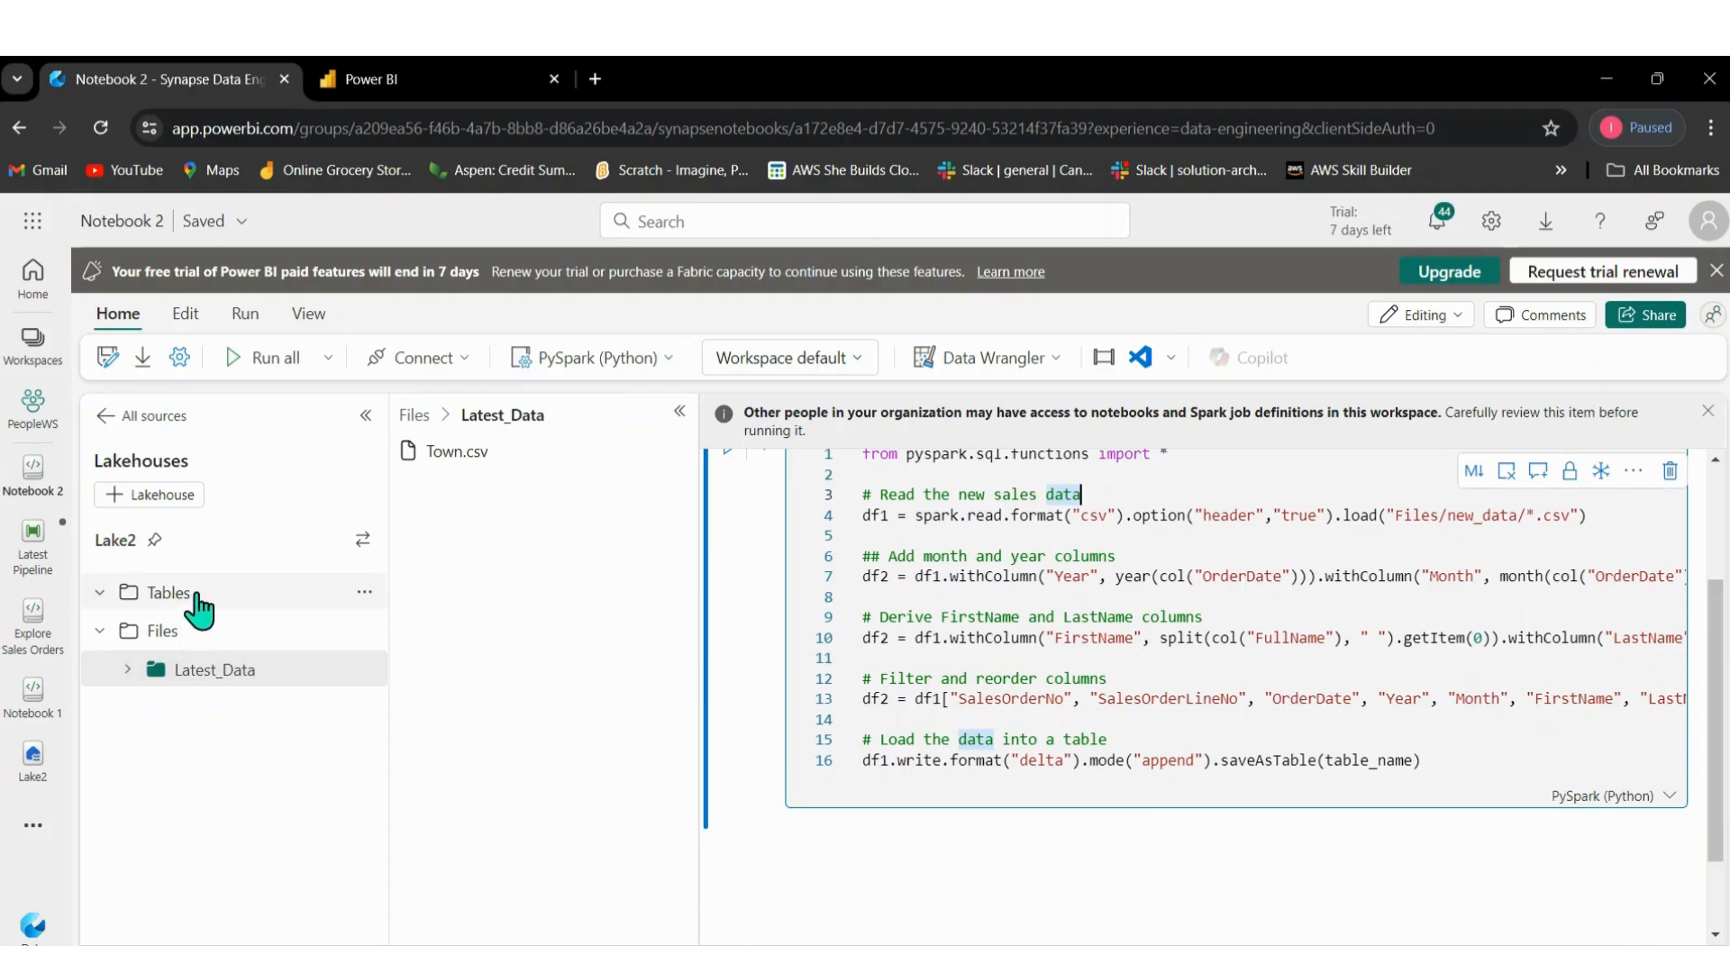
{"action": "mouse_move", "coordinate": [1404, 574]}
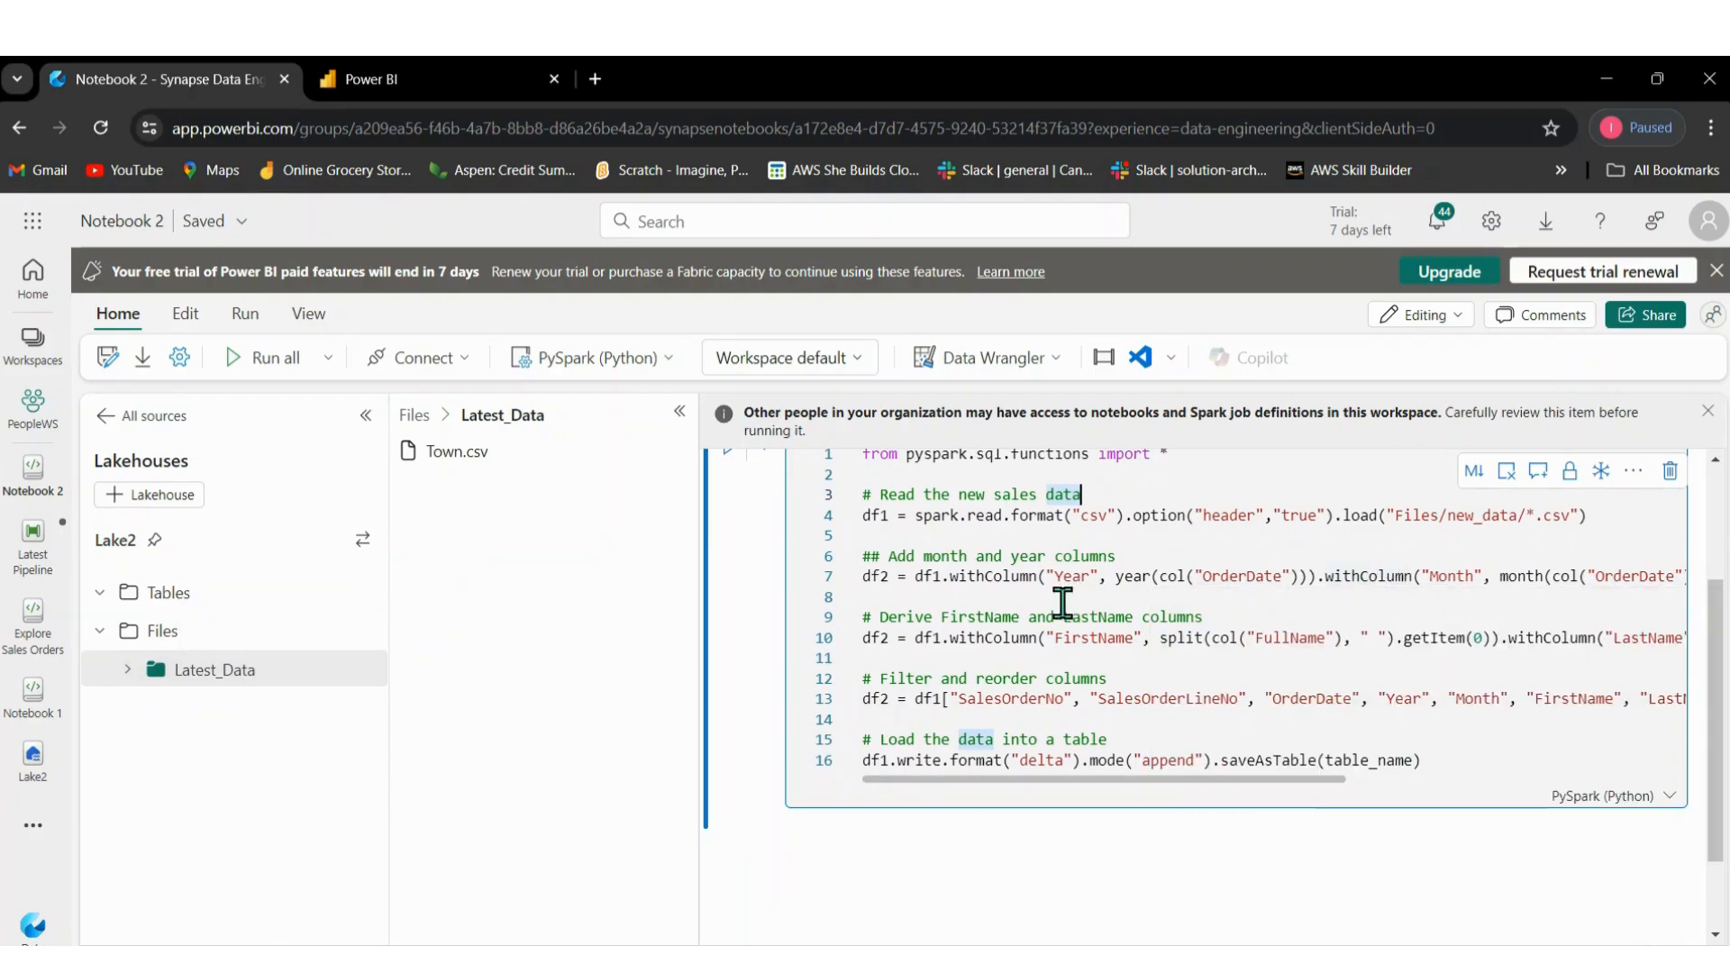
{"action": "left_click", "coordinate": [914, 526]}
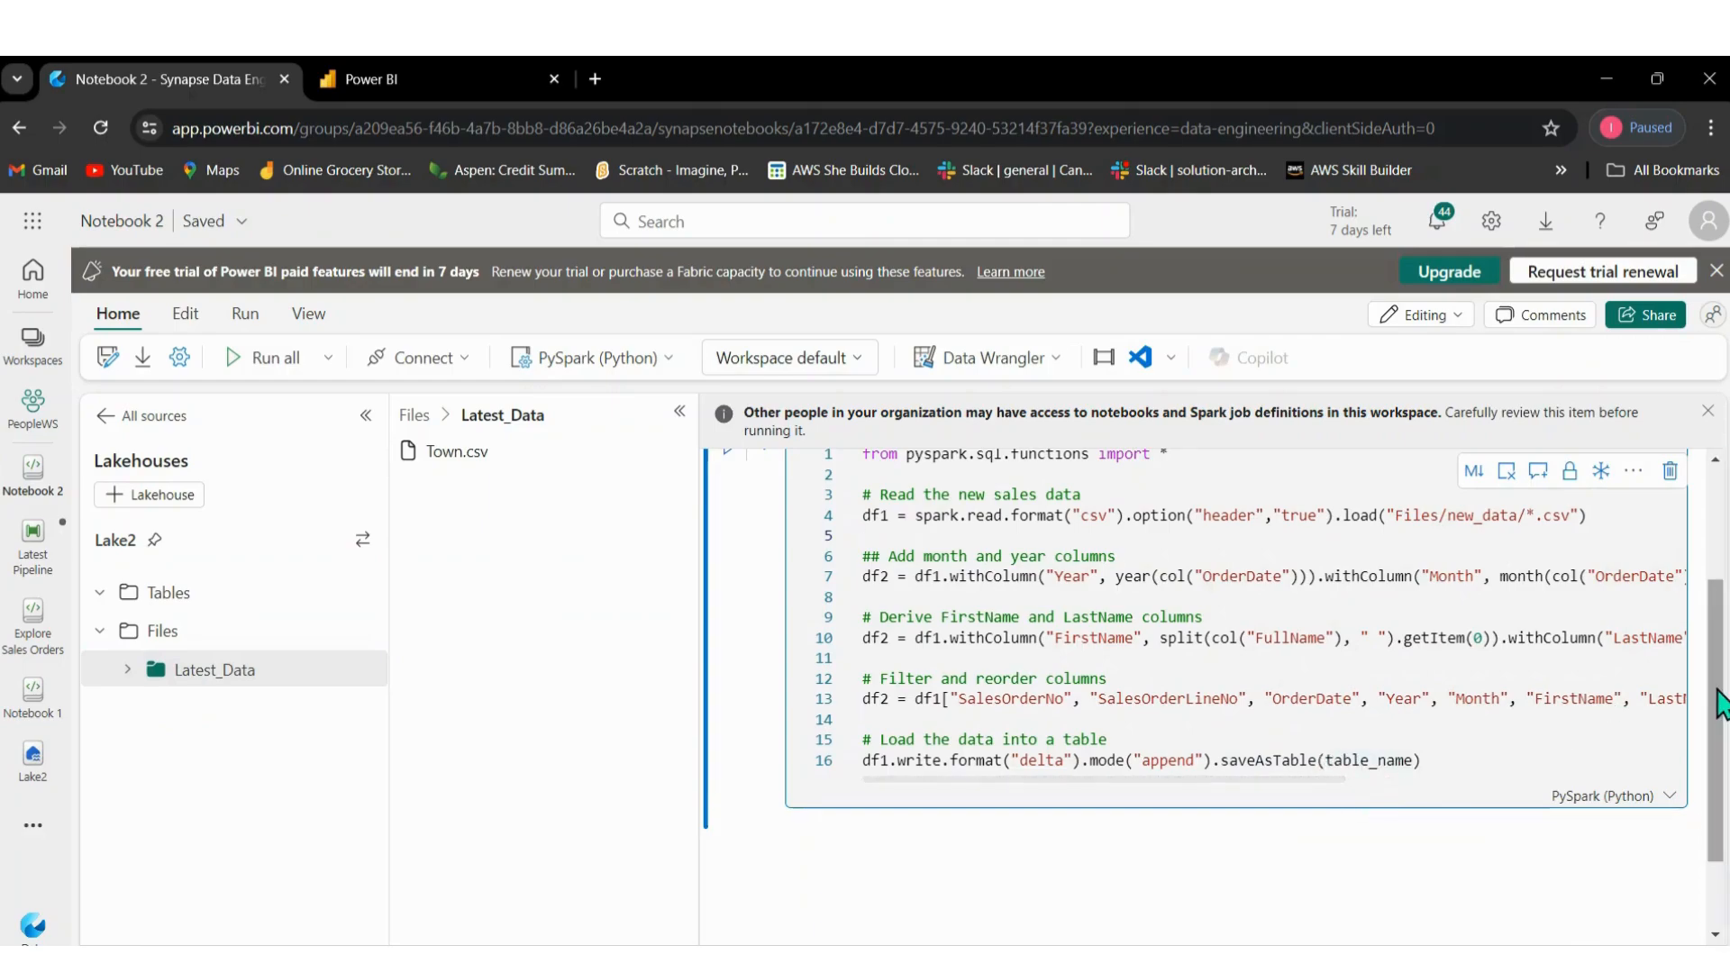
{"action": "left_click_drag", "start_coordinate": [1721, 705], "coordinate": [1712, 577]}
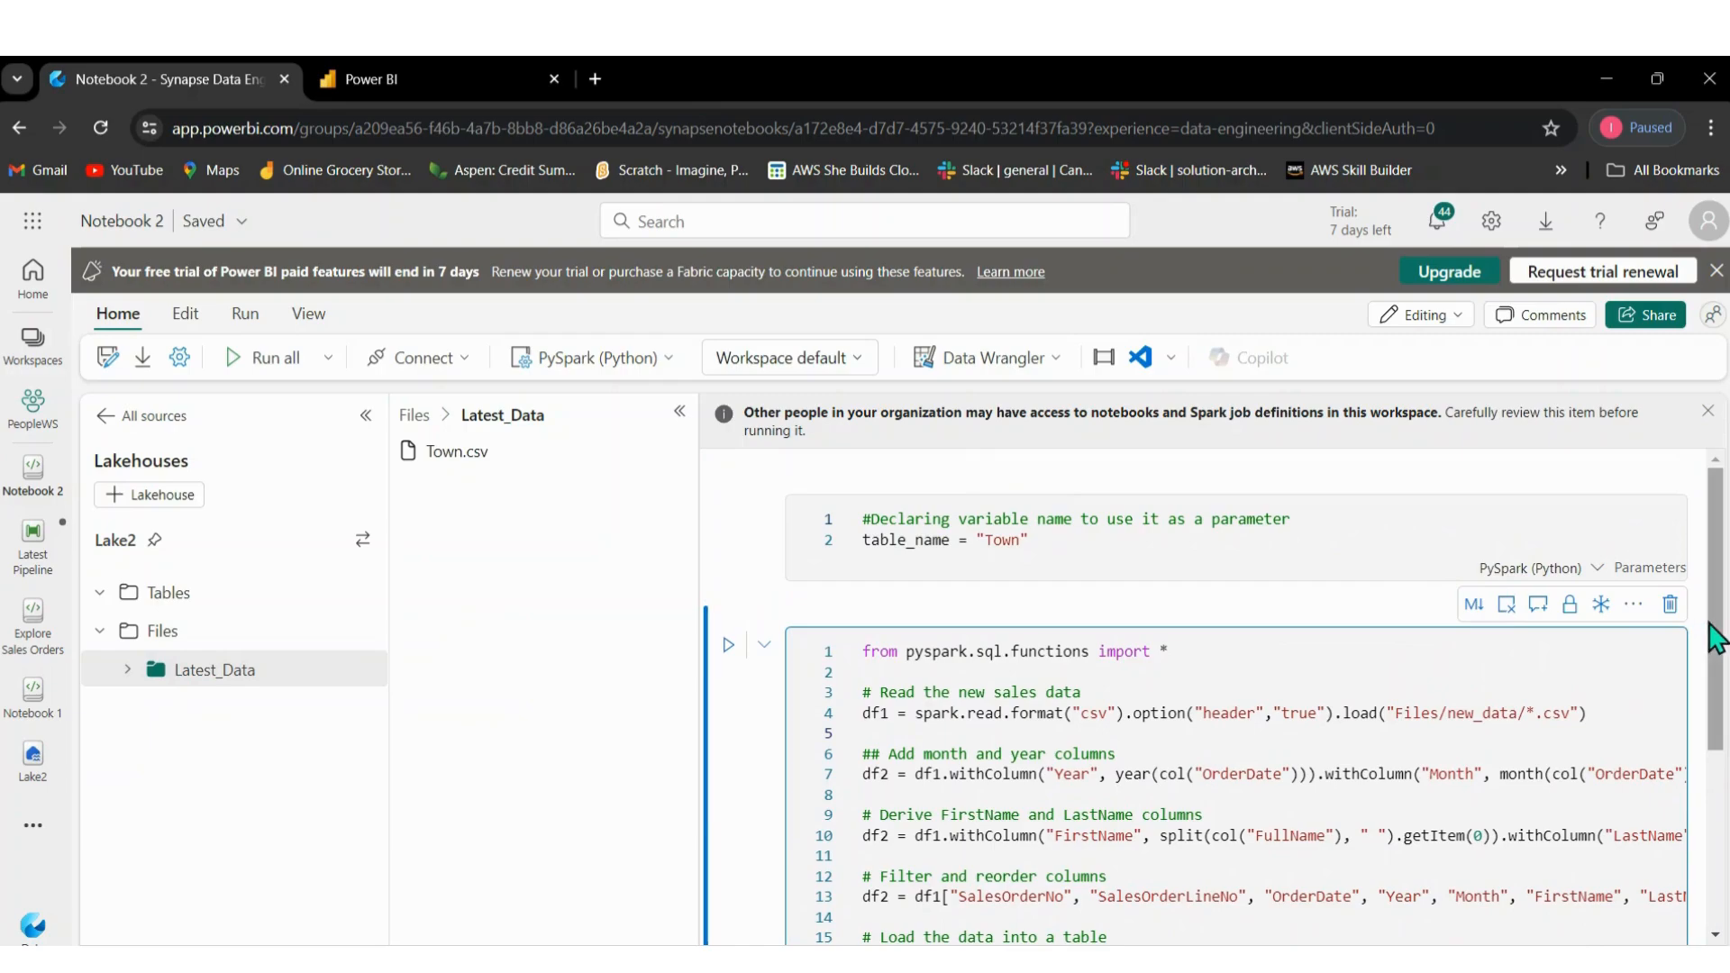
{"action": "left_click_drag", "start_coordinate": [1721, 631], "coordinate": [1717, 735]}
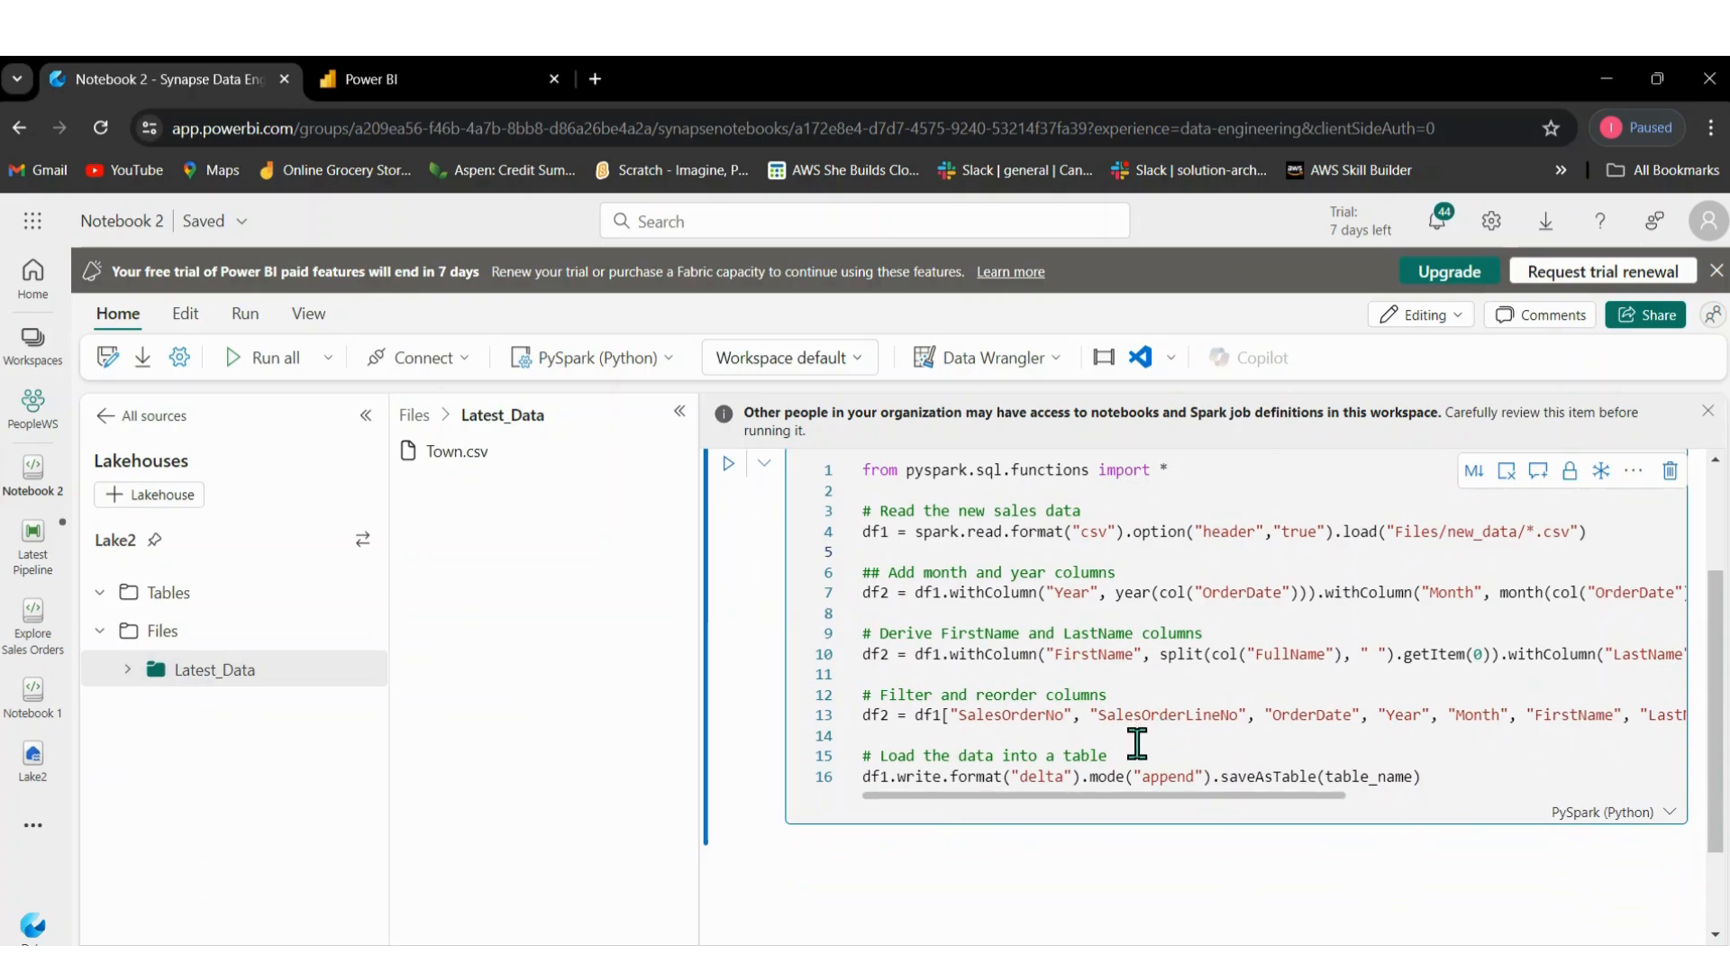
{"action": "left_click_drag", "start_coordinate": [1088, 797], "coordinate": [1035, 842]}
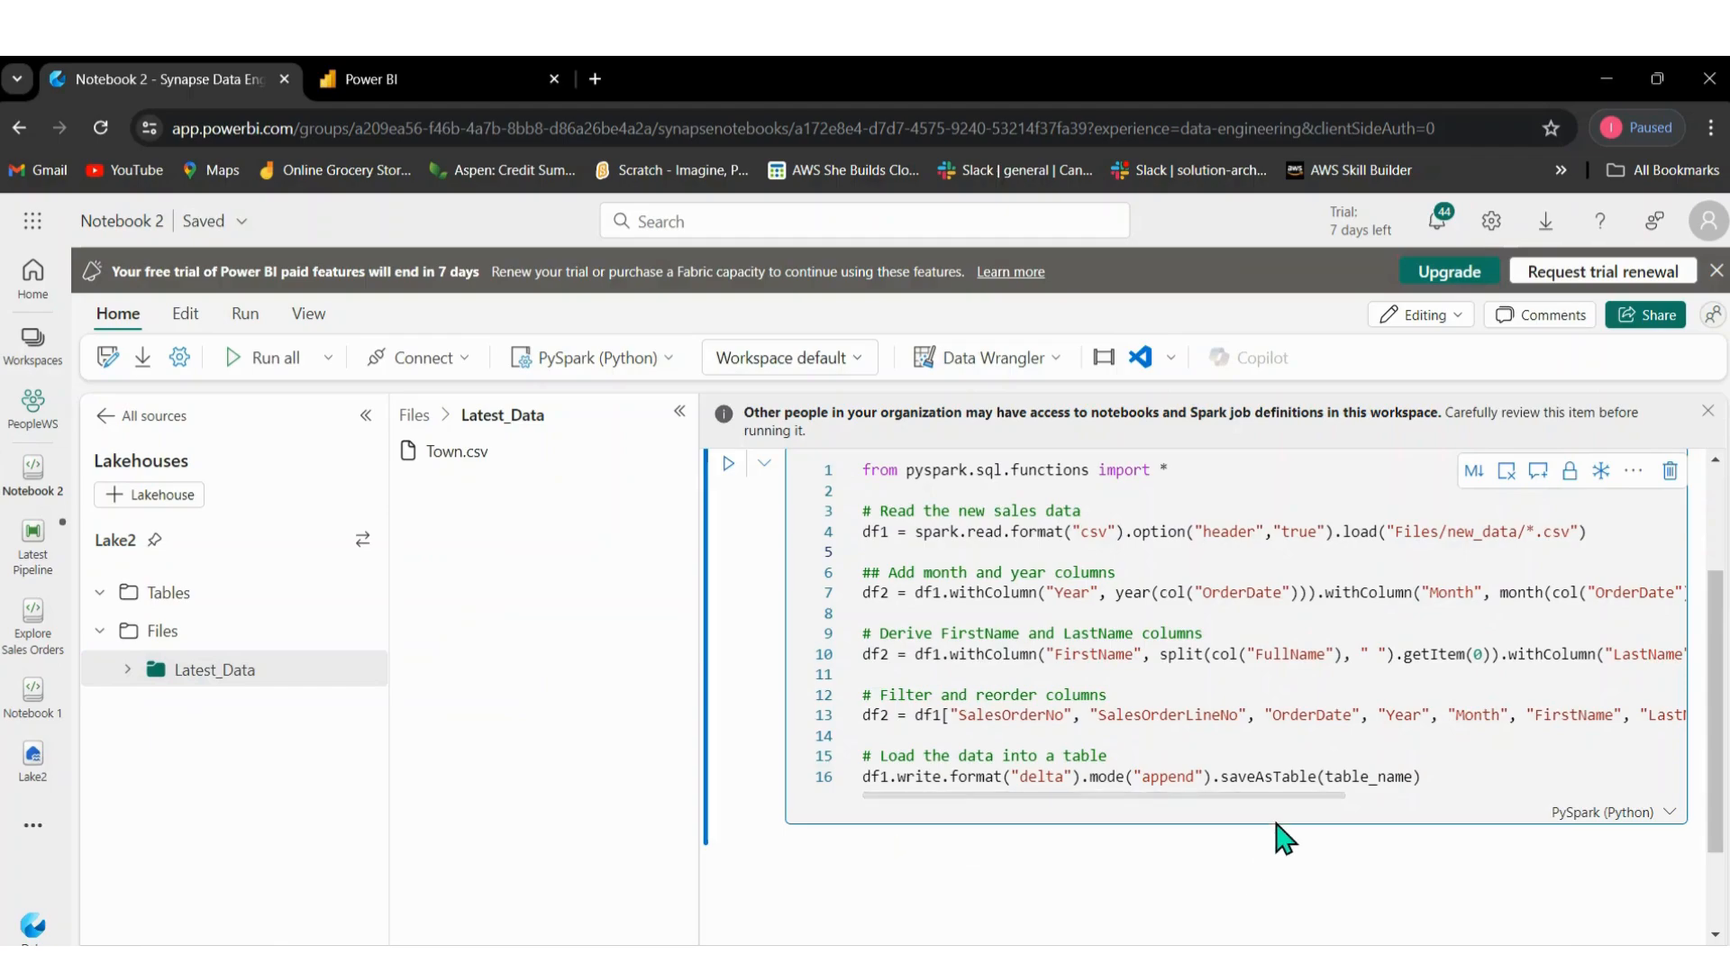
{"action": "left_click_drag", "start_coordinate": [1294, 798], "coordinate": [1262, 822]}
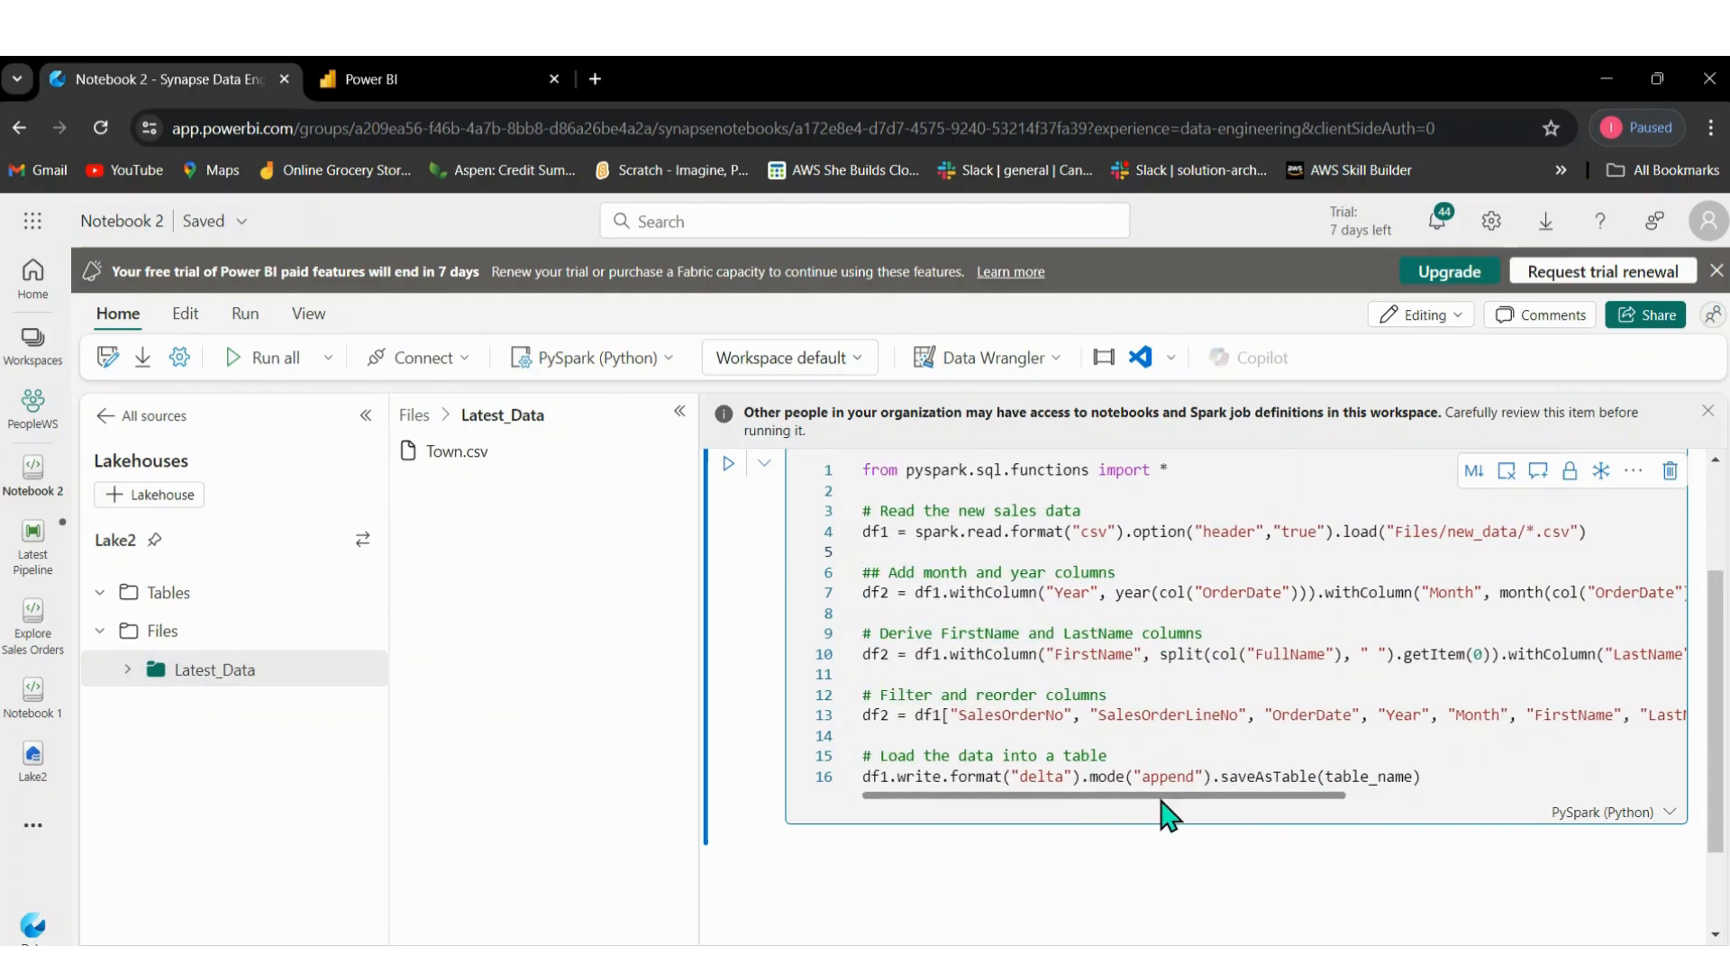
{"action": "left_click_drag", "start_coordinate": [1161, 798], "coordinate": [1146, 872]}
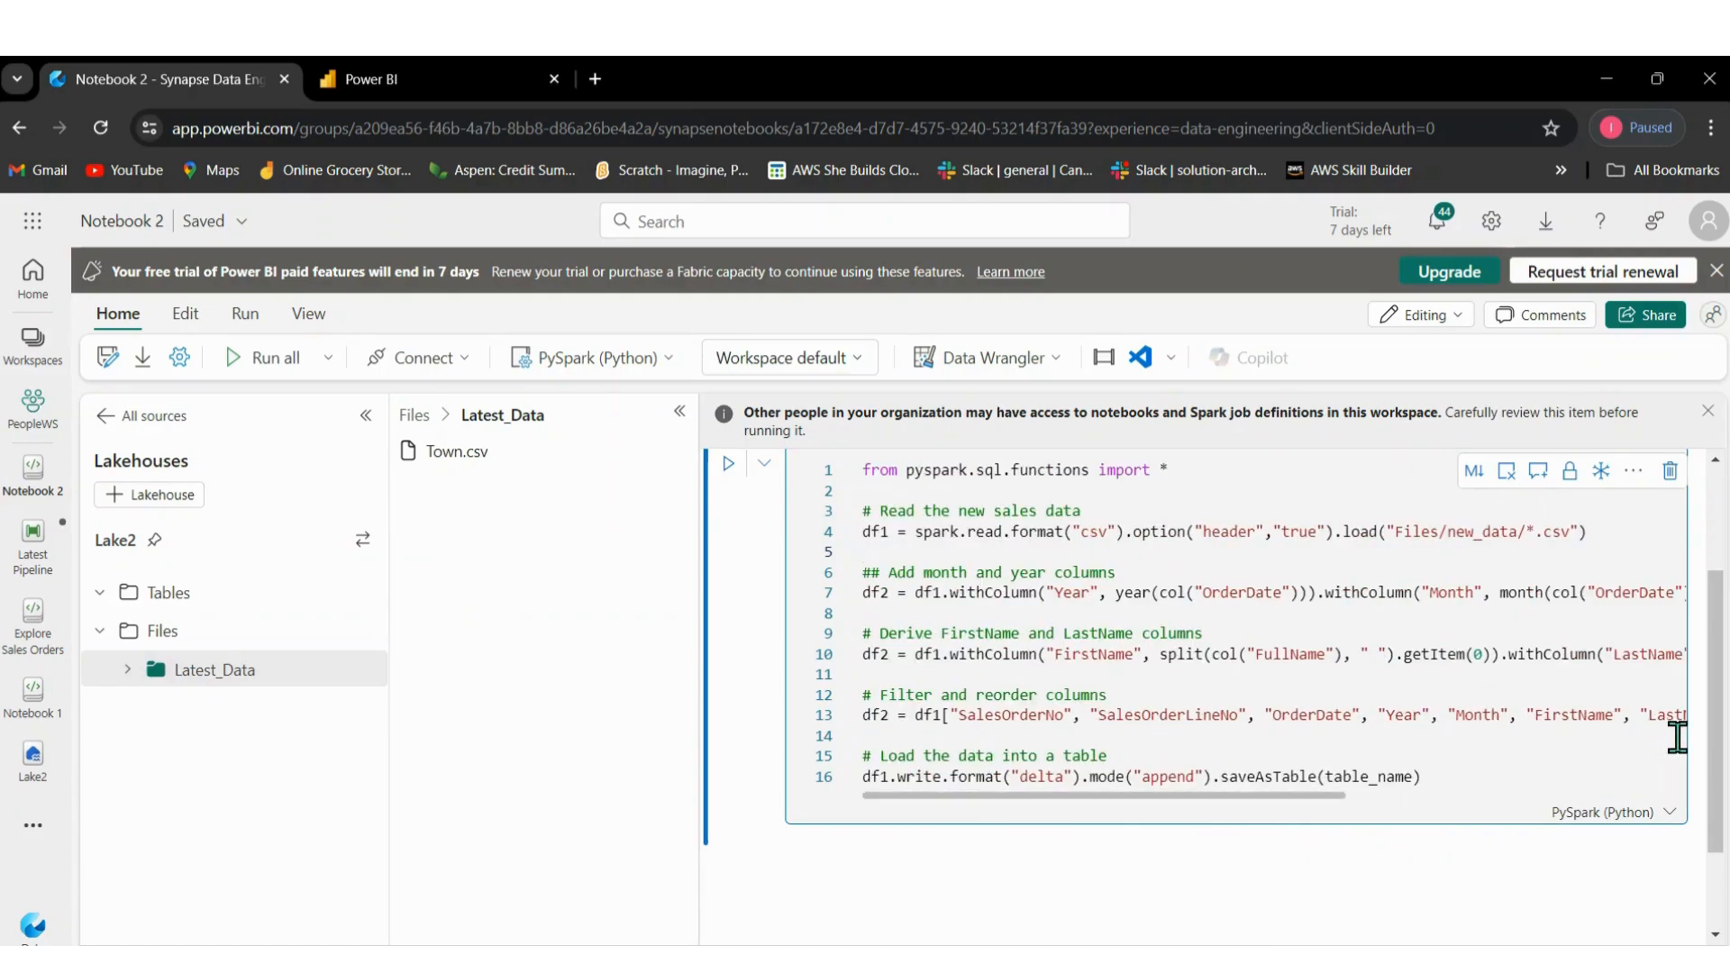
{"action": "left_click_drag", "start_coordinate": [1717, 721], "coordinate": [1717, 631]}
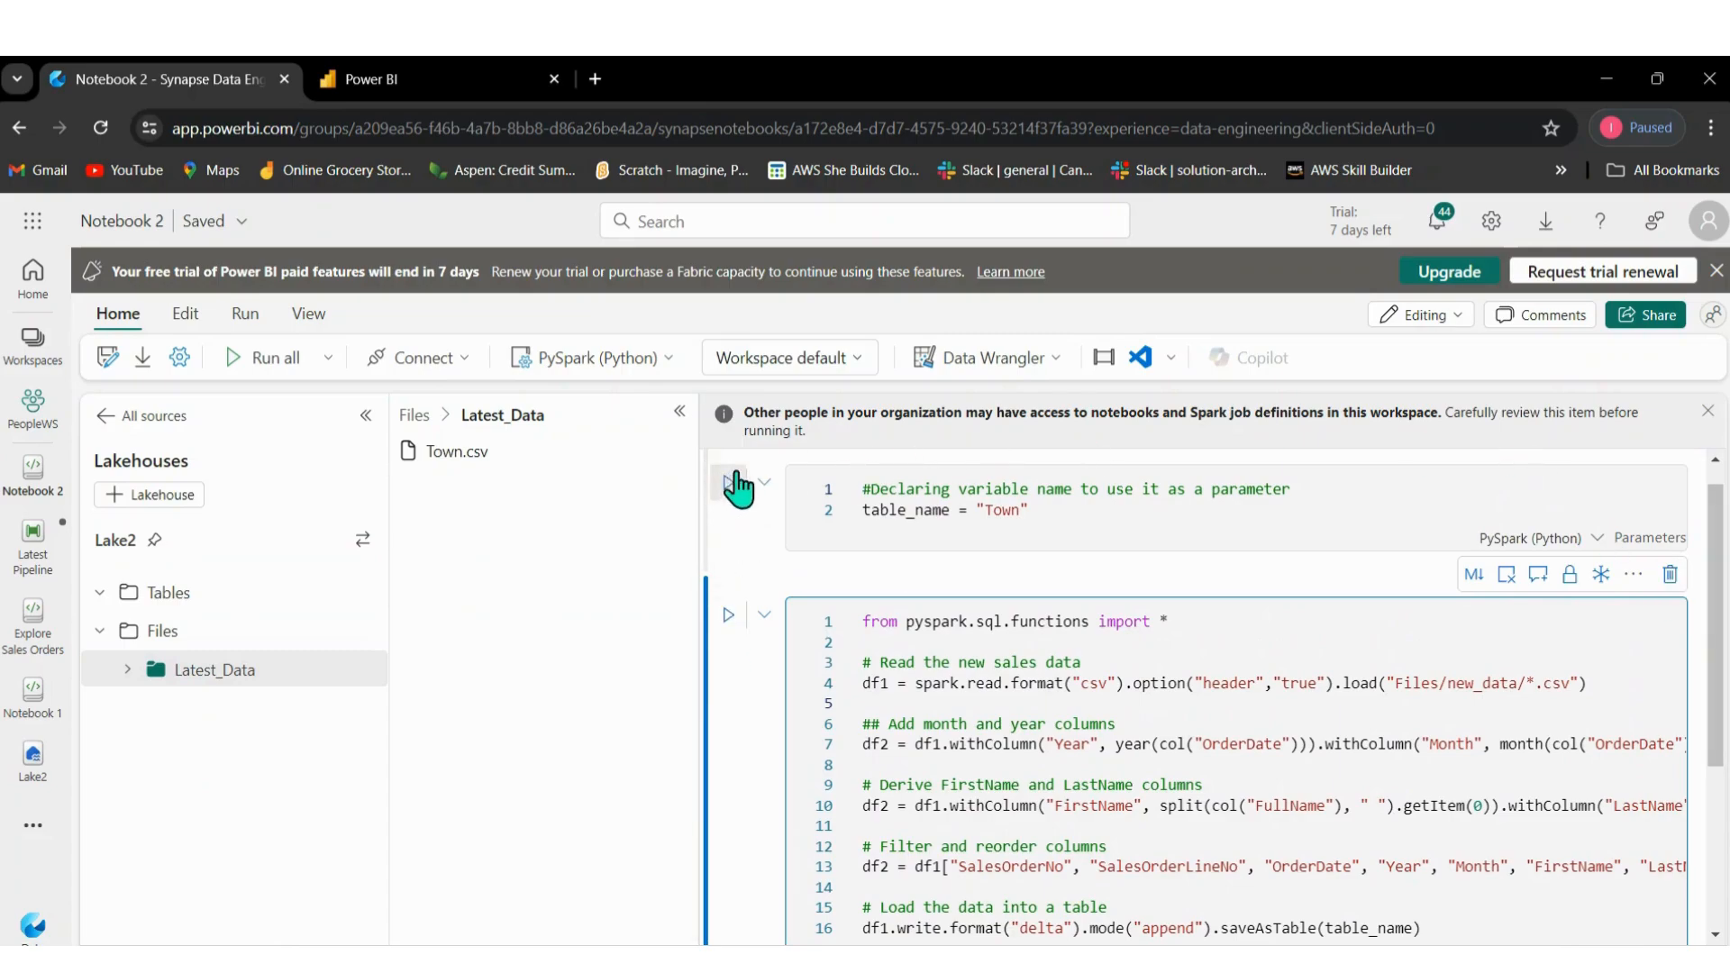
Run all cells of the notebook and look over both cells while the Spark session starts.
{"action": "left_click", "coordinate": [763, 487]}
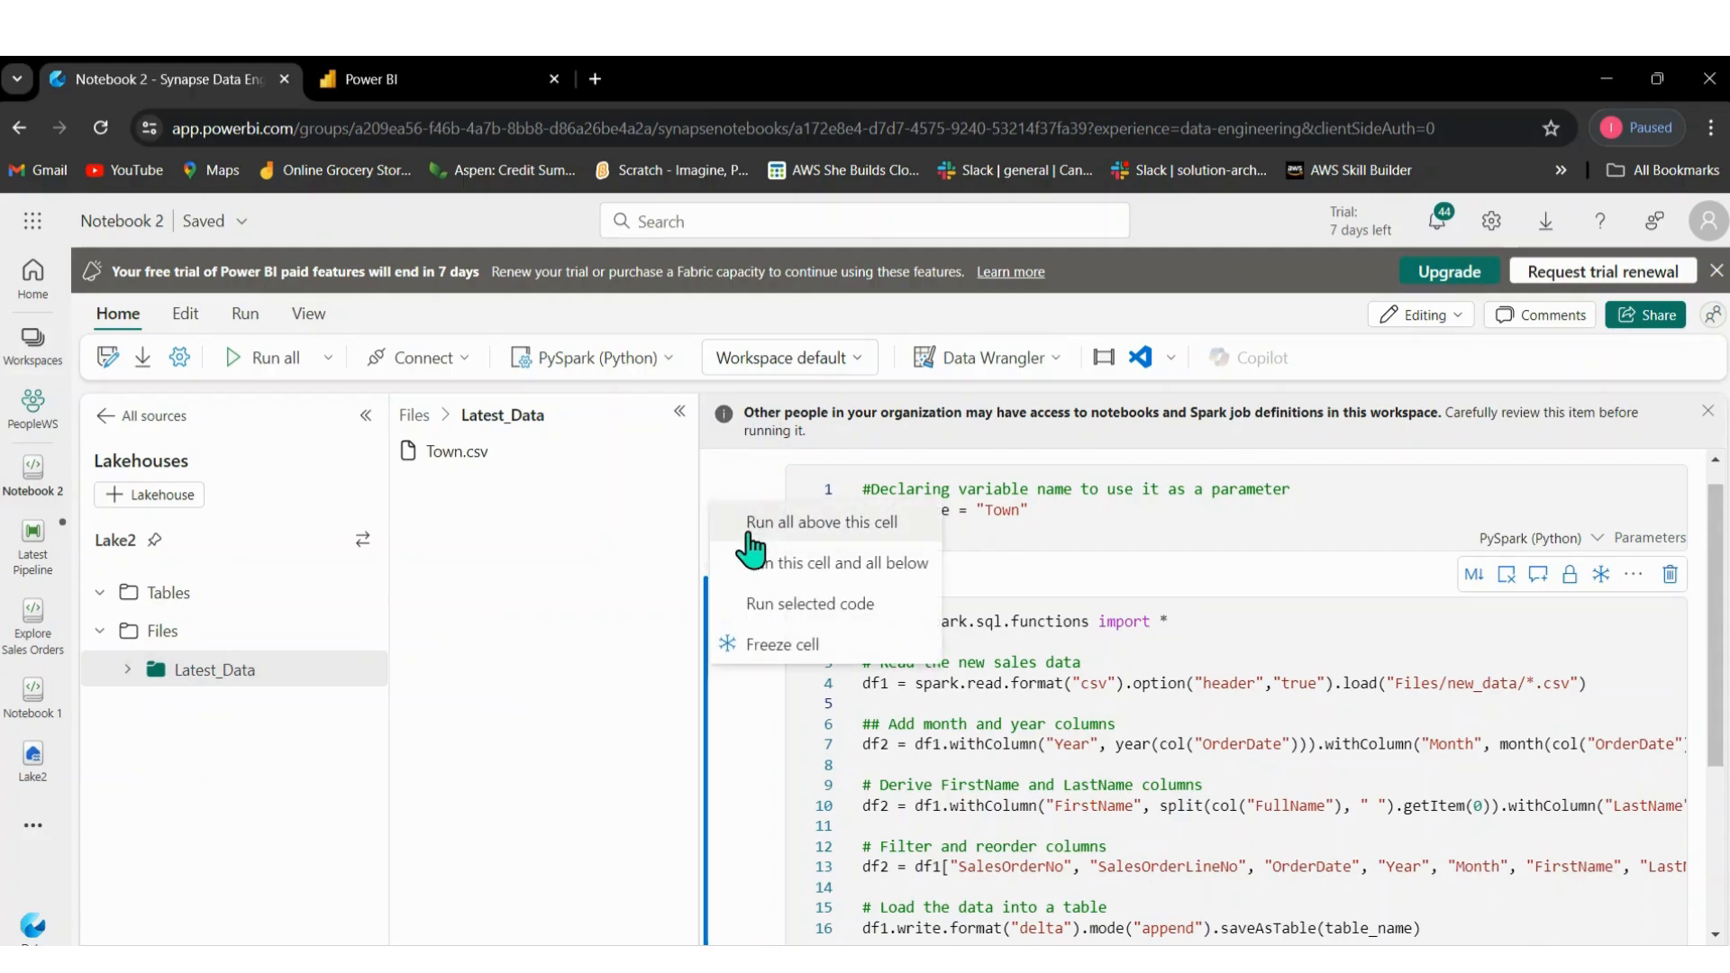
{"action": "left_click", "coordinate": [750, 733]}
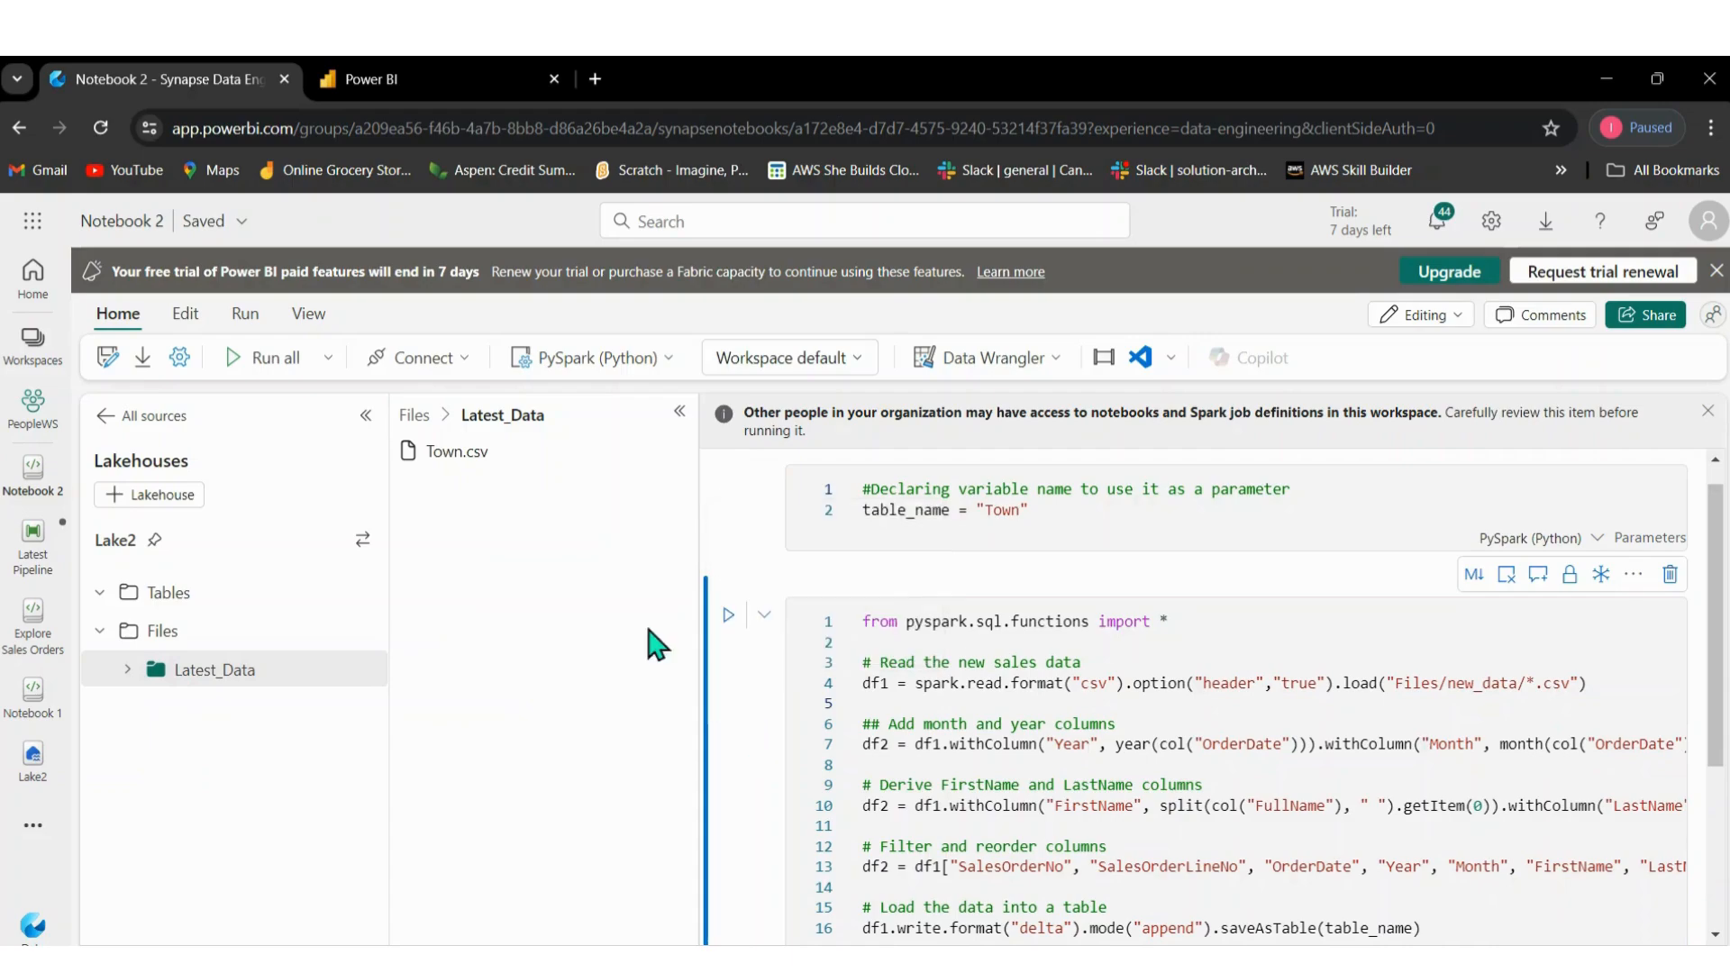
{"action": "left_click", "coordinate": [263, 361]}
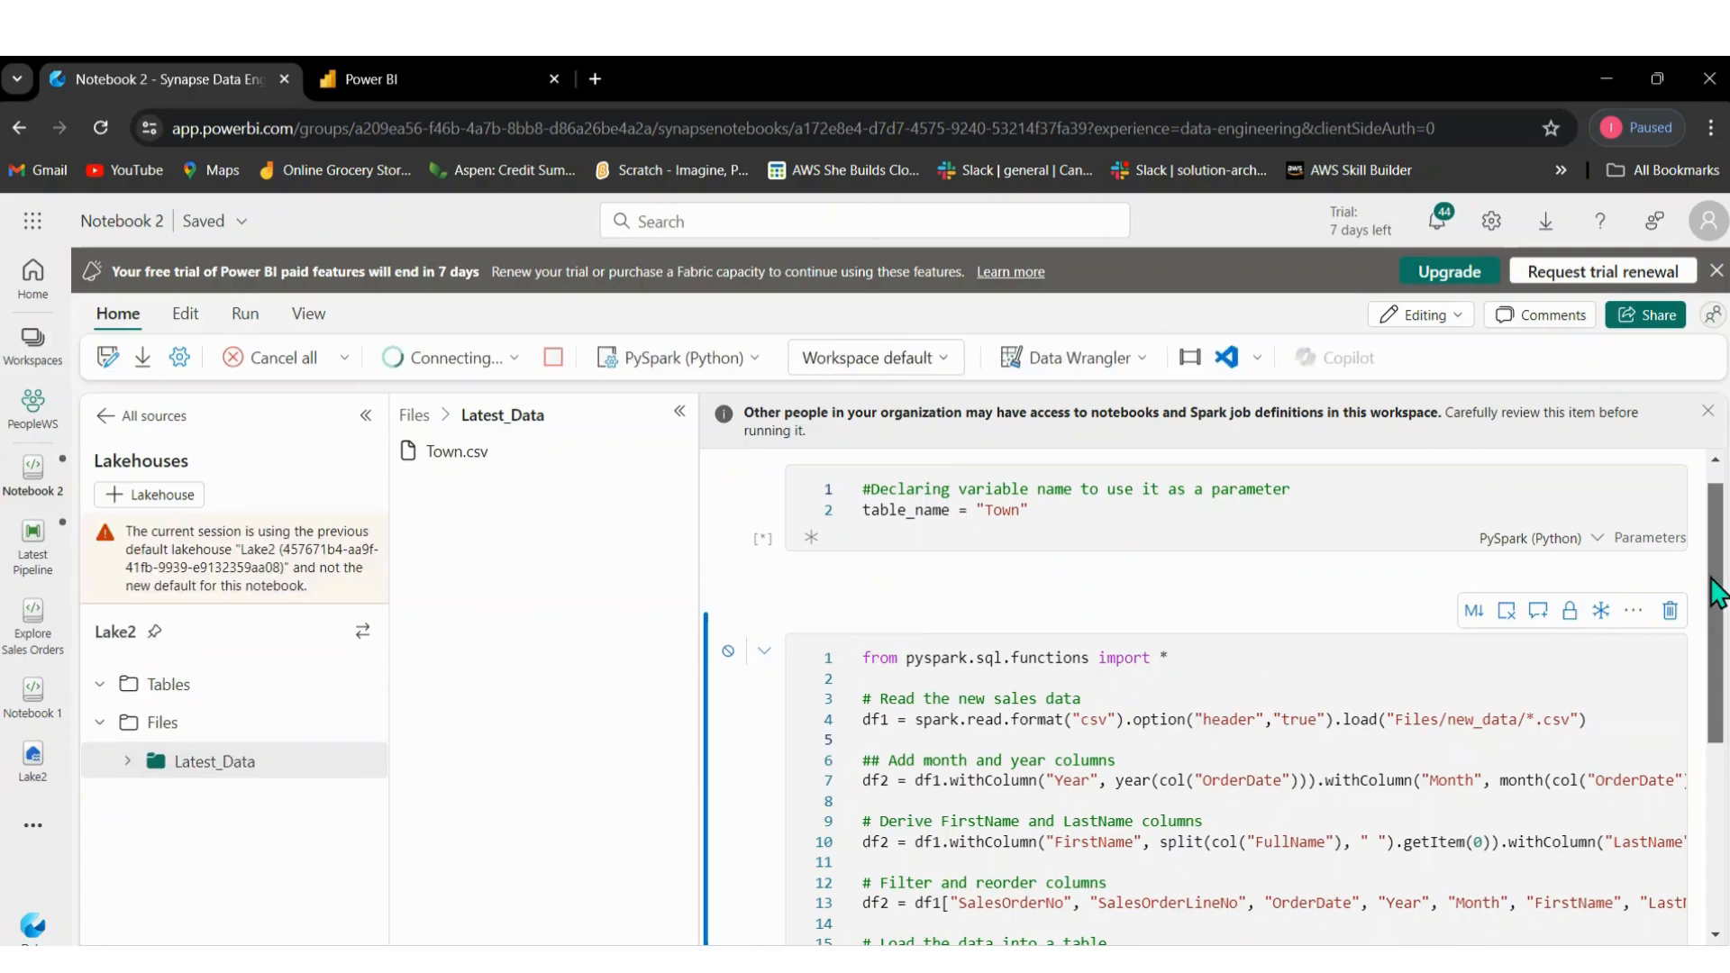
{"action": "left_click_drag", "start_coordinate": [1717, 595], "coordinate": [1729, 627]}
{"action": "scroll", "coordinate": [1208, 671], "scroll_direction": "down", "scroll_amount": 1}
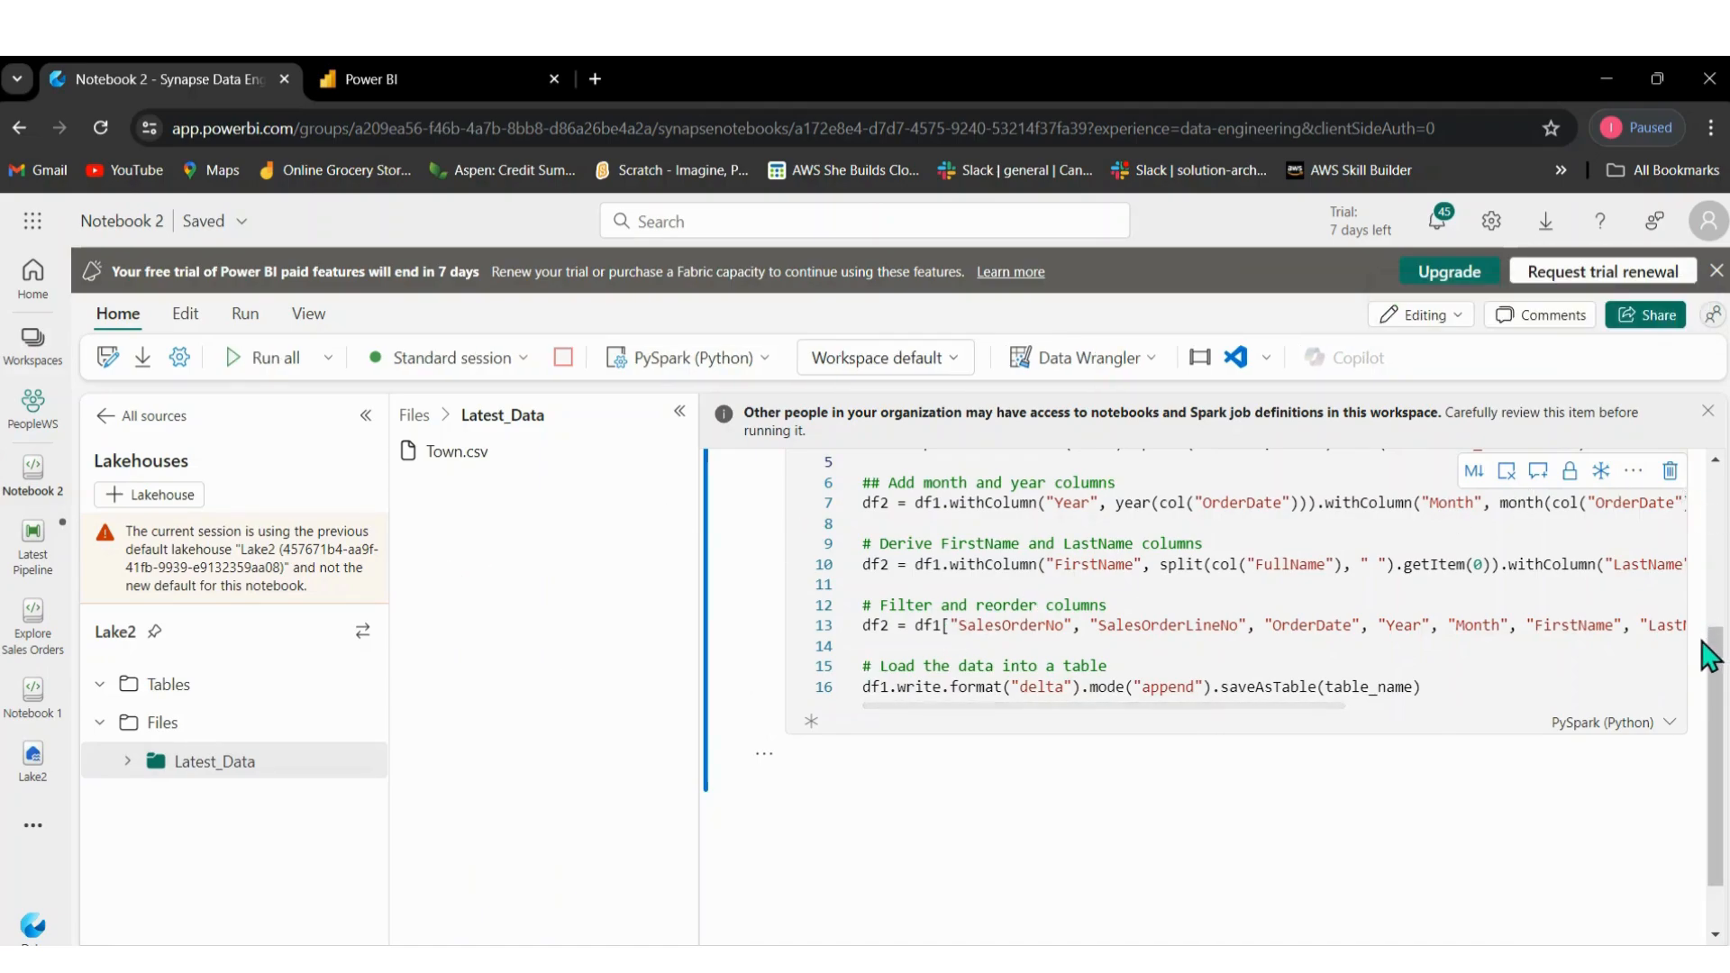
{"action": "left_click_drag", "start_coordinate": [1715, 667], "coordinate": [1715, 461]}
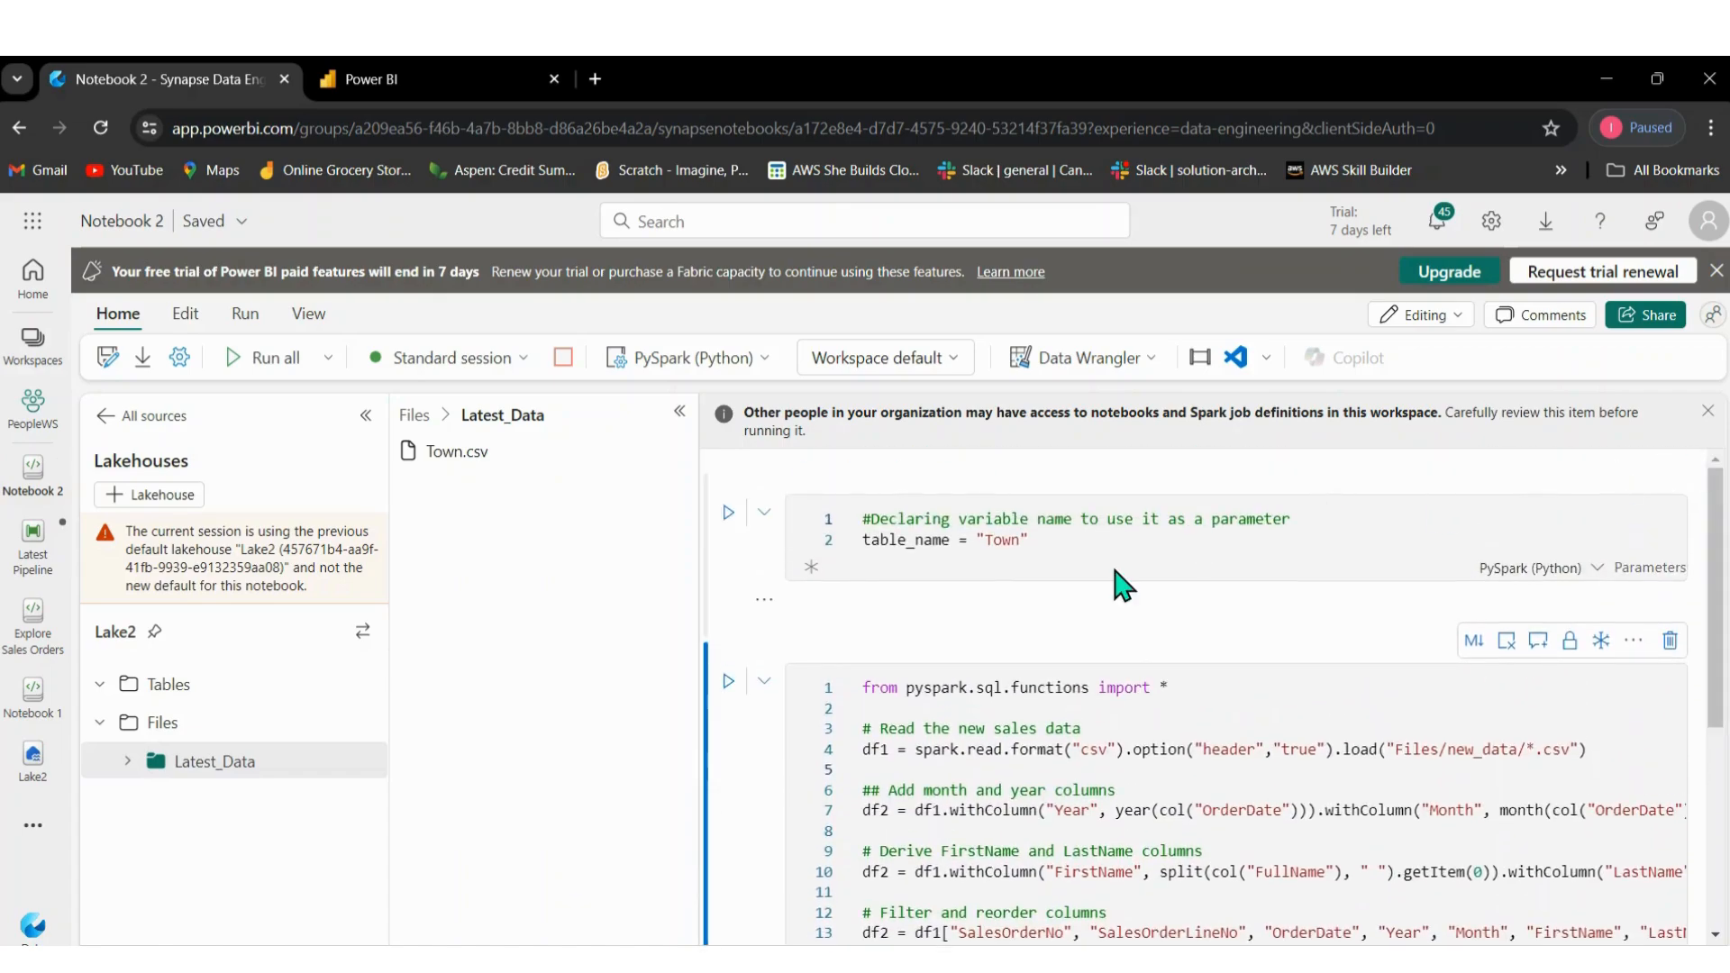
Run the parameter cell and the sales data cell individually, and read through the second cell's output.
{"action": "left_click", "coordinate": [983, 546]}
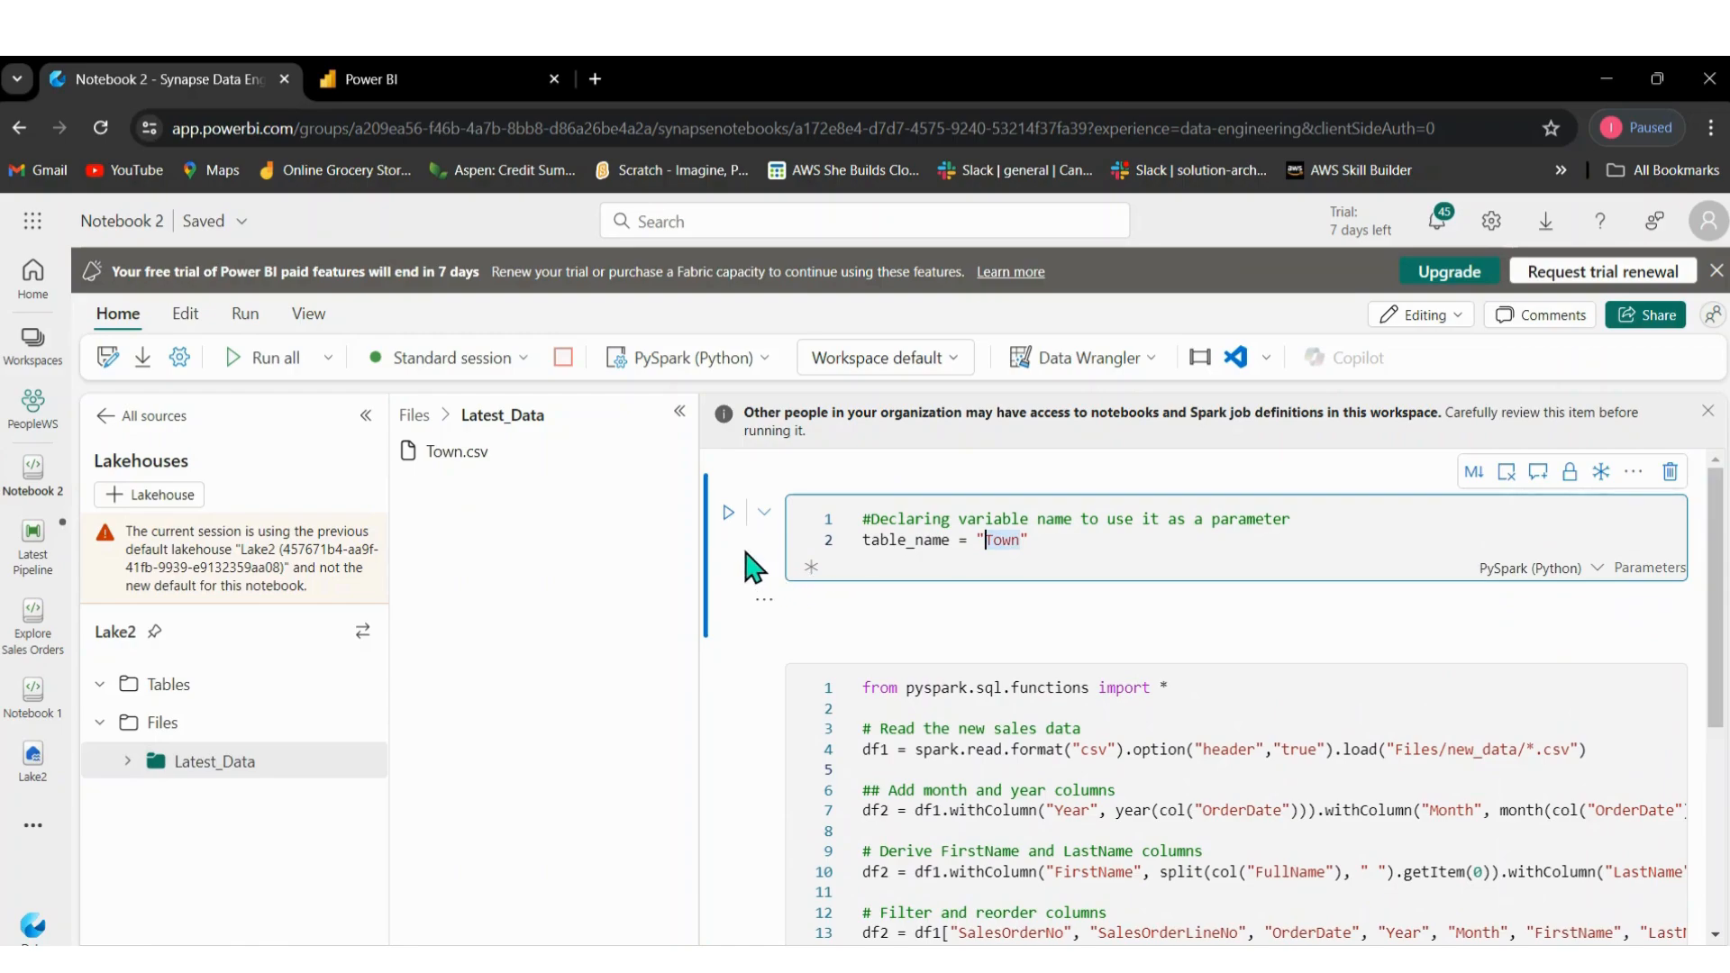
{"action": "left_click", "coordinate": [728, 514]}
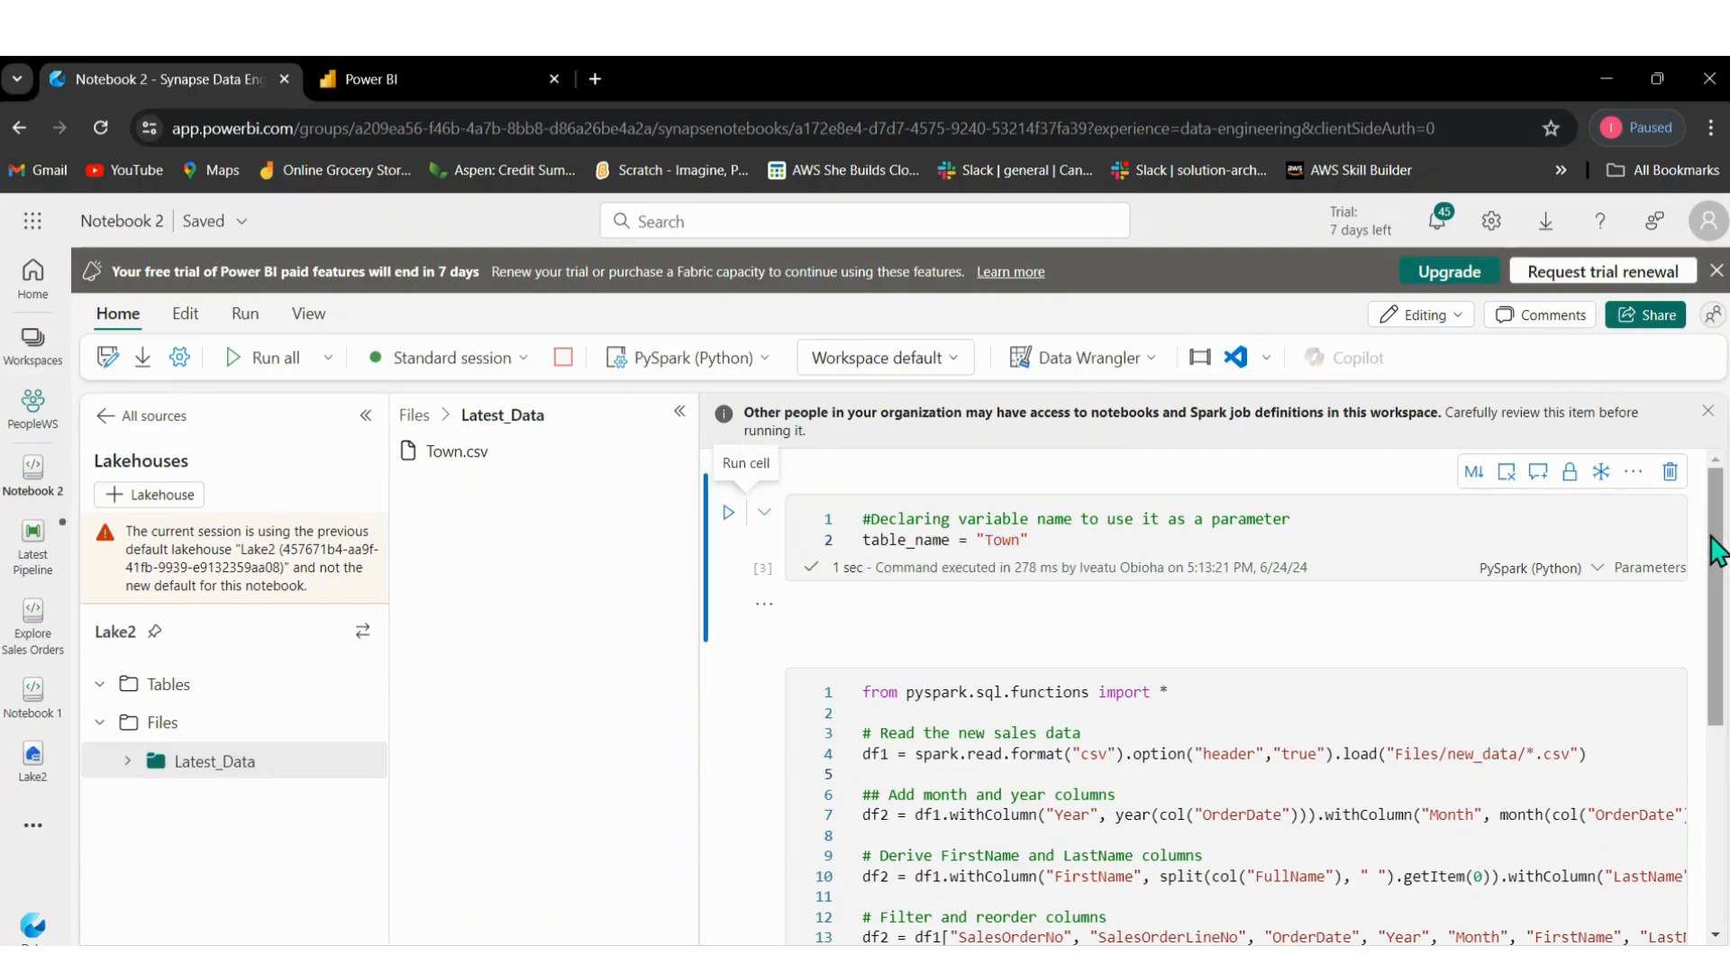
{"action": "left_click_drag", "start_coordinate": [1717, 549], "coordinate": [1718, 636]}
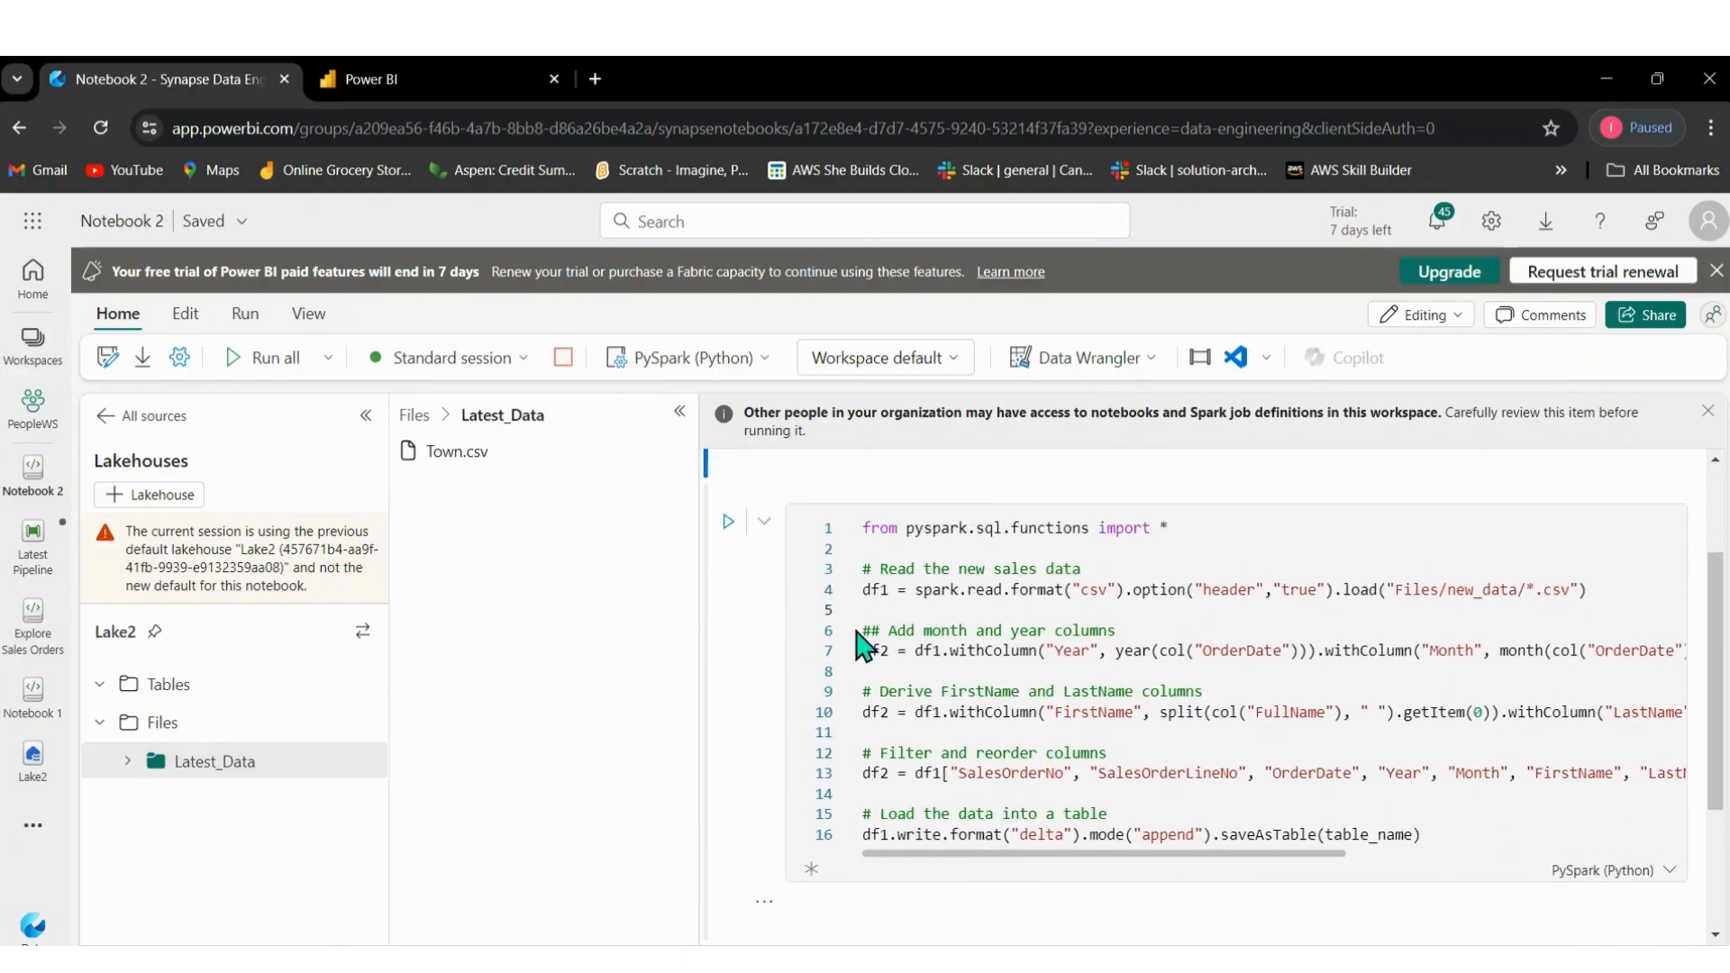
{"action": "left_click", "coordinate": [730, 522]}
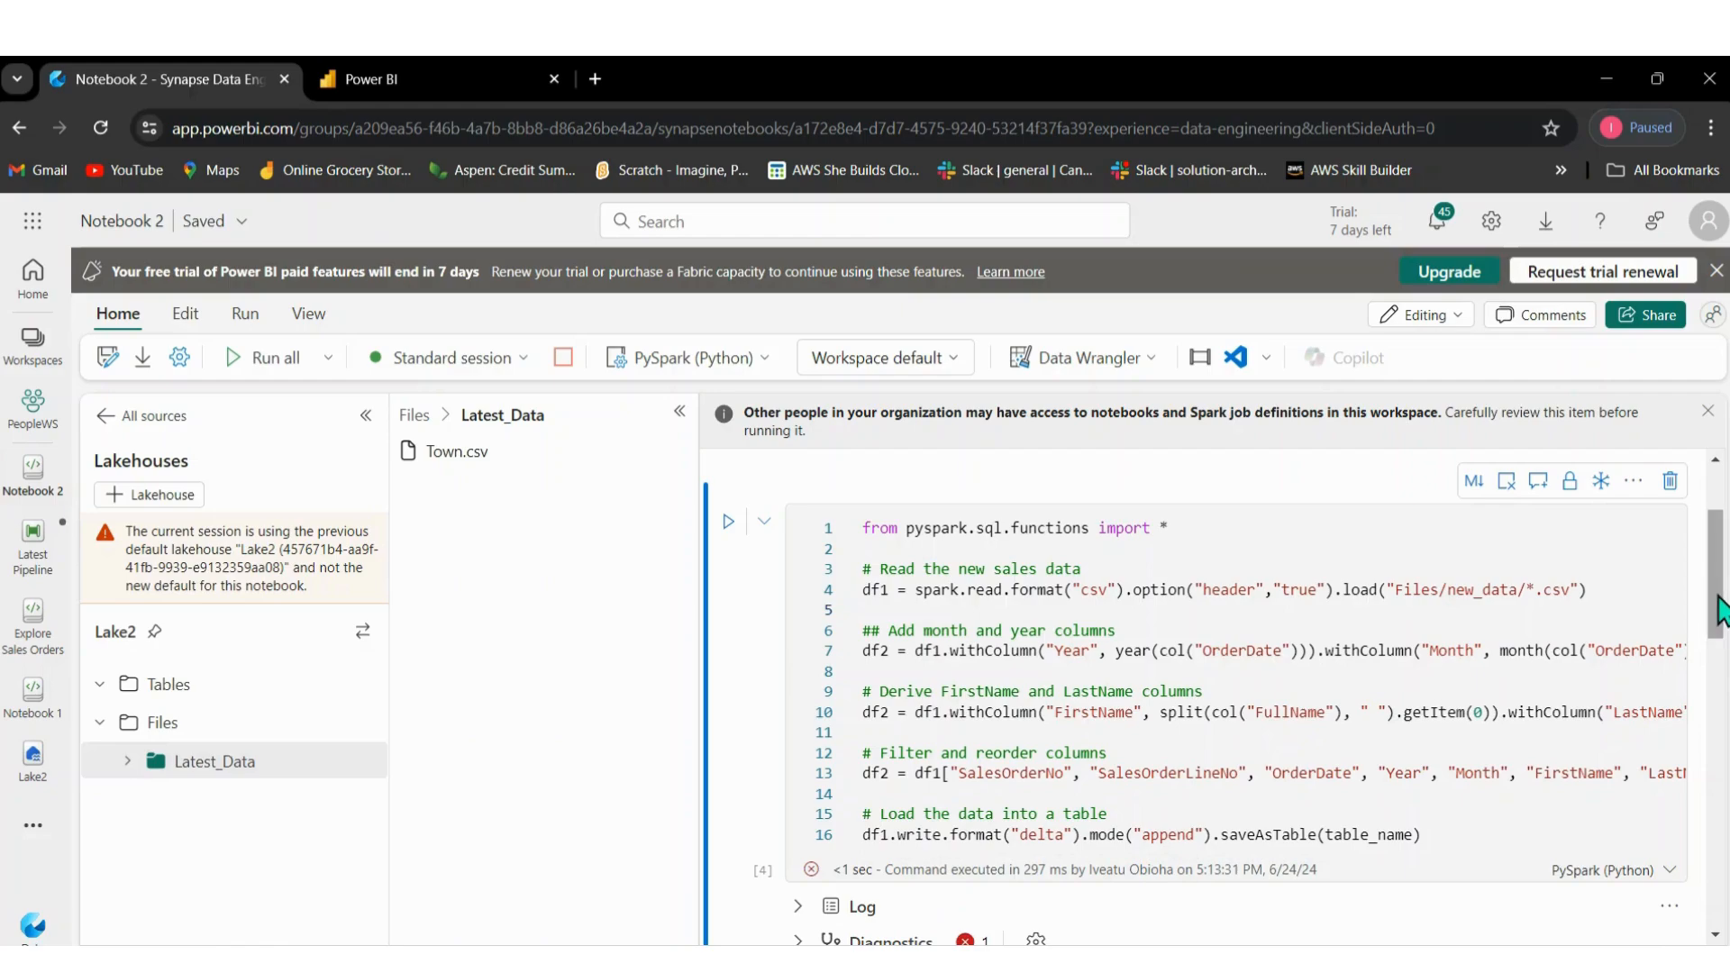
{"action": "left_click_drag", "start_coordinate": [1722, 608], "coordinate": [1723, 707]}
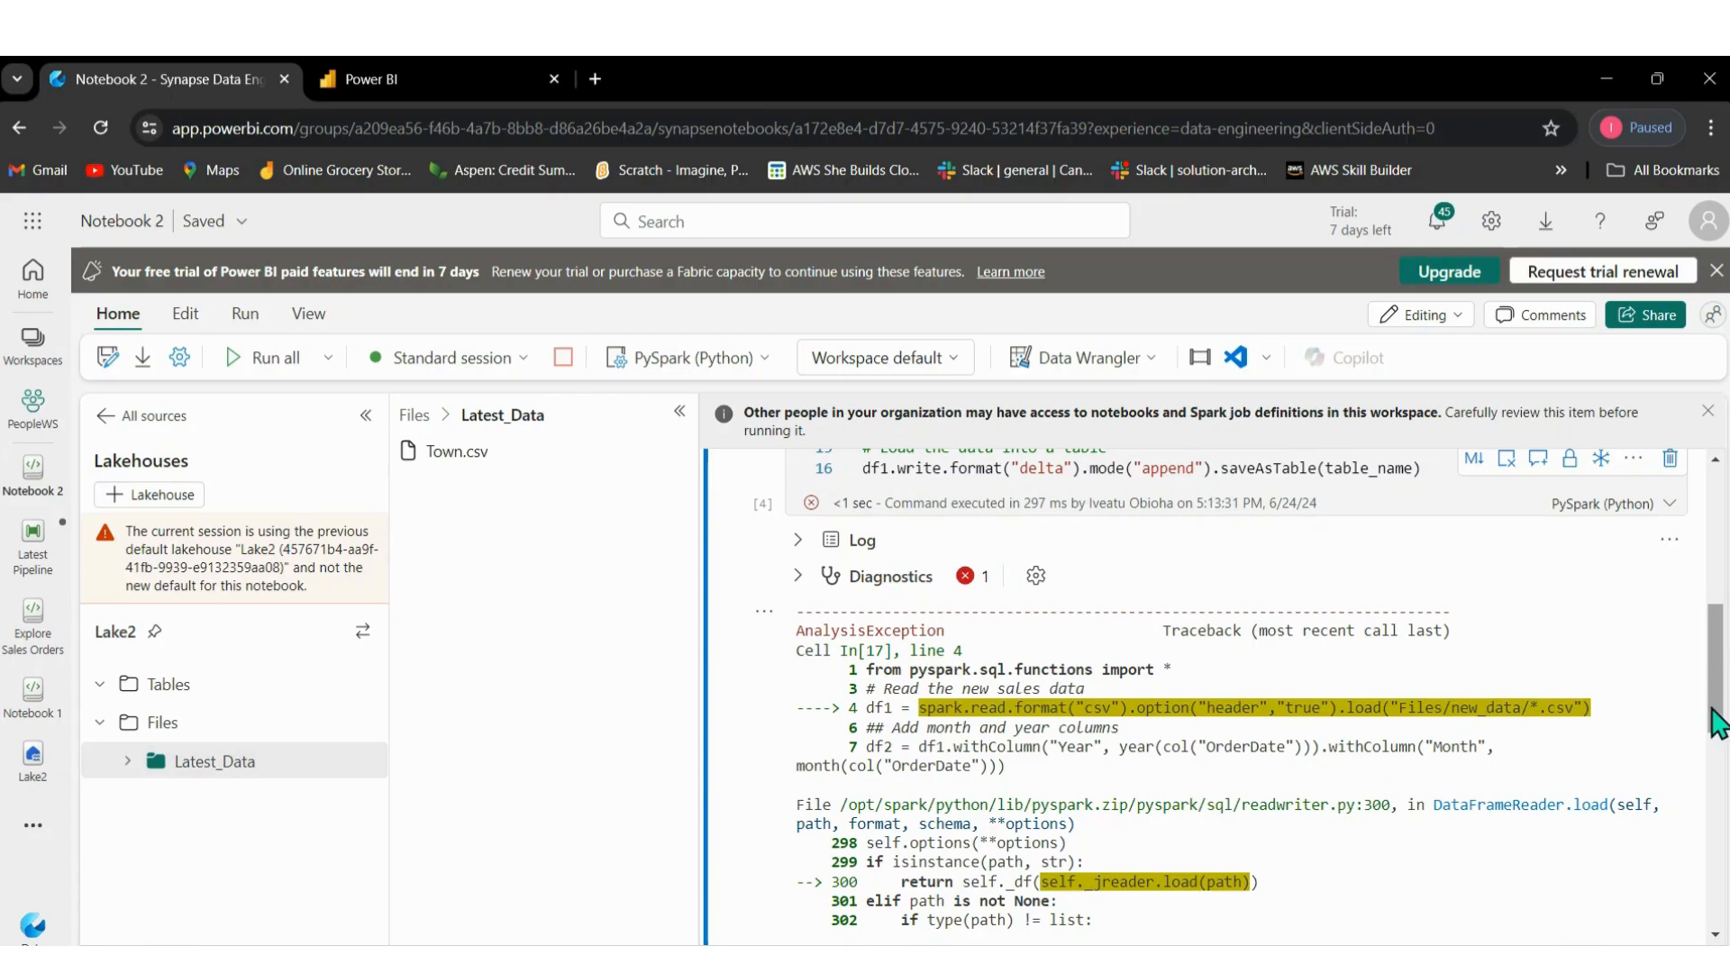
{"action": "left_click_drag", "start_coordinate": [1717, 721], "coordinate": [1712, 881]}
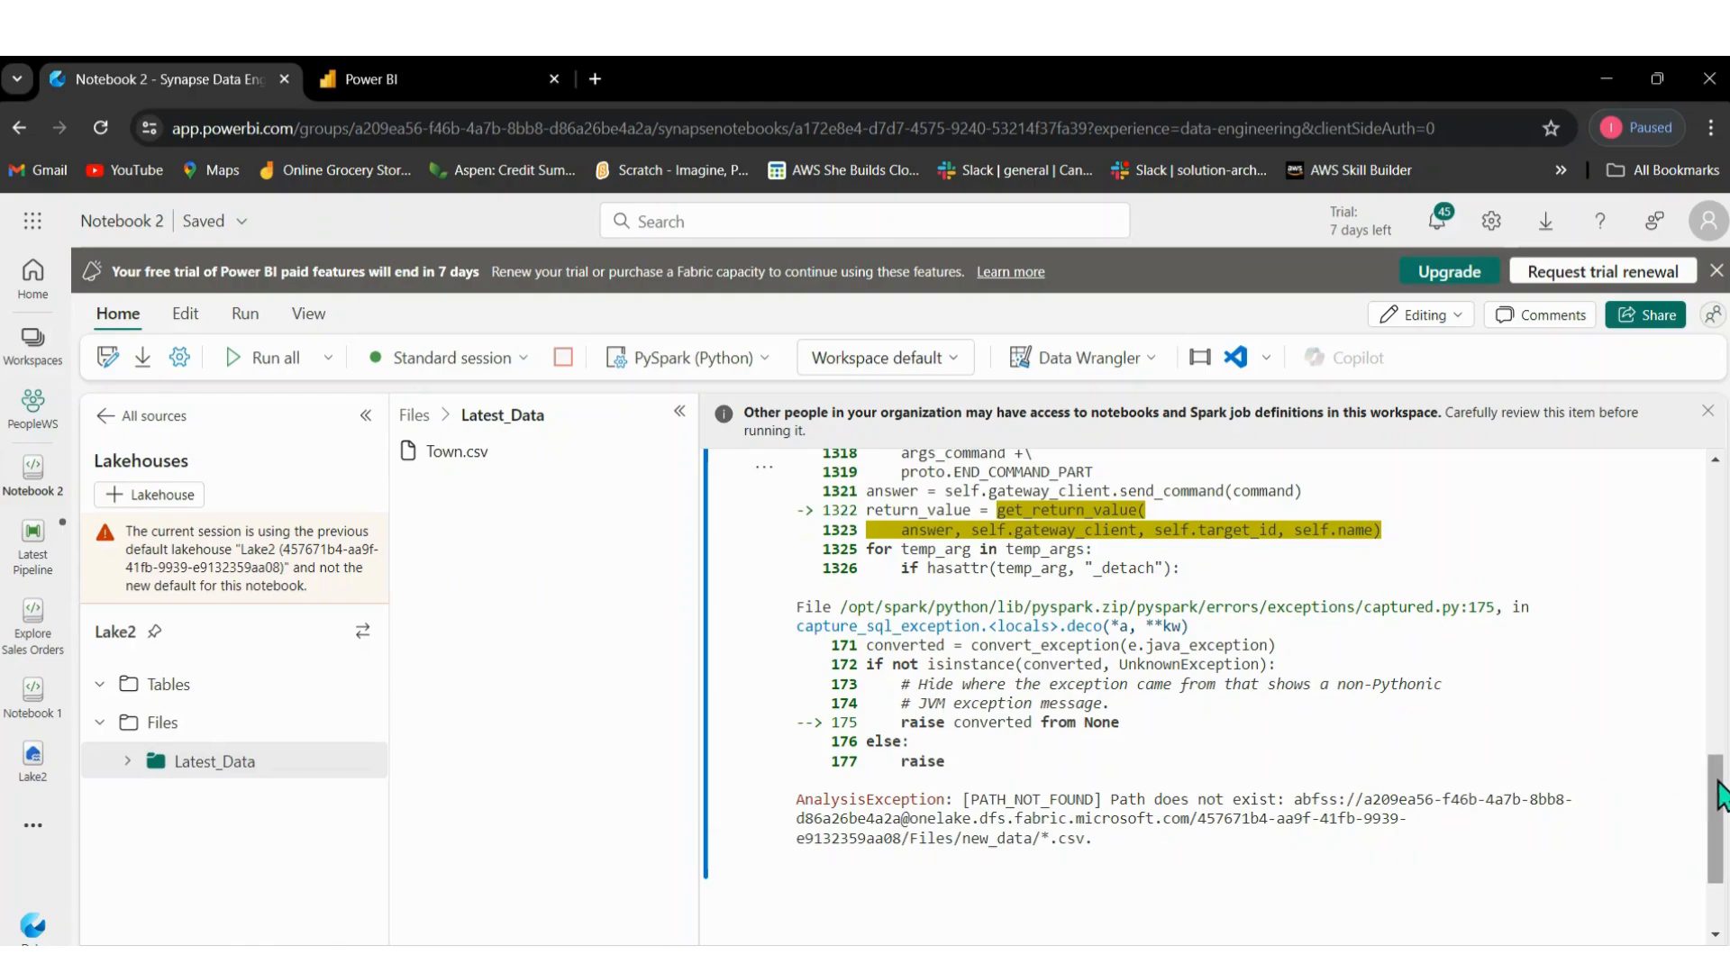
{"action": "left_click_drag", "start_coordinate": [1719, 798], "coordinate": [1692, 565]}
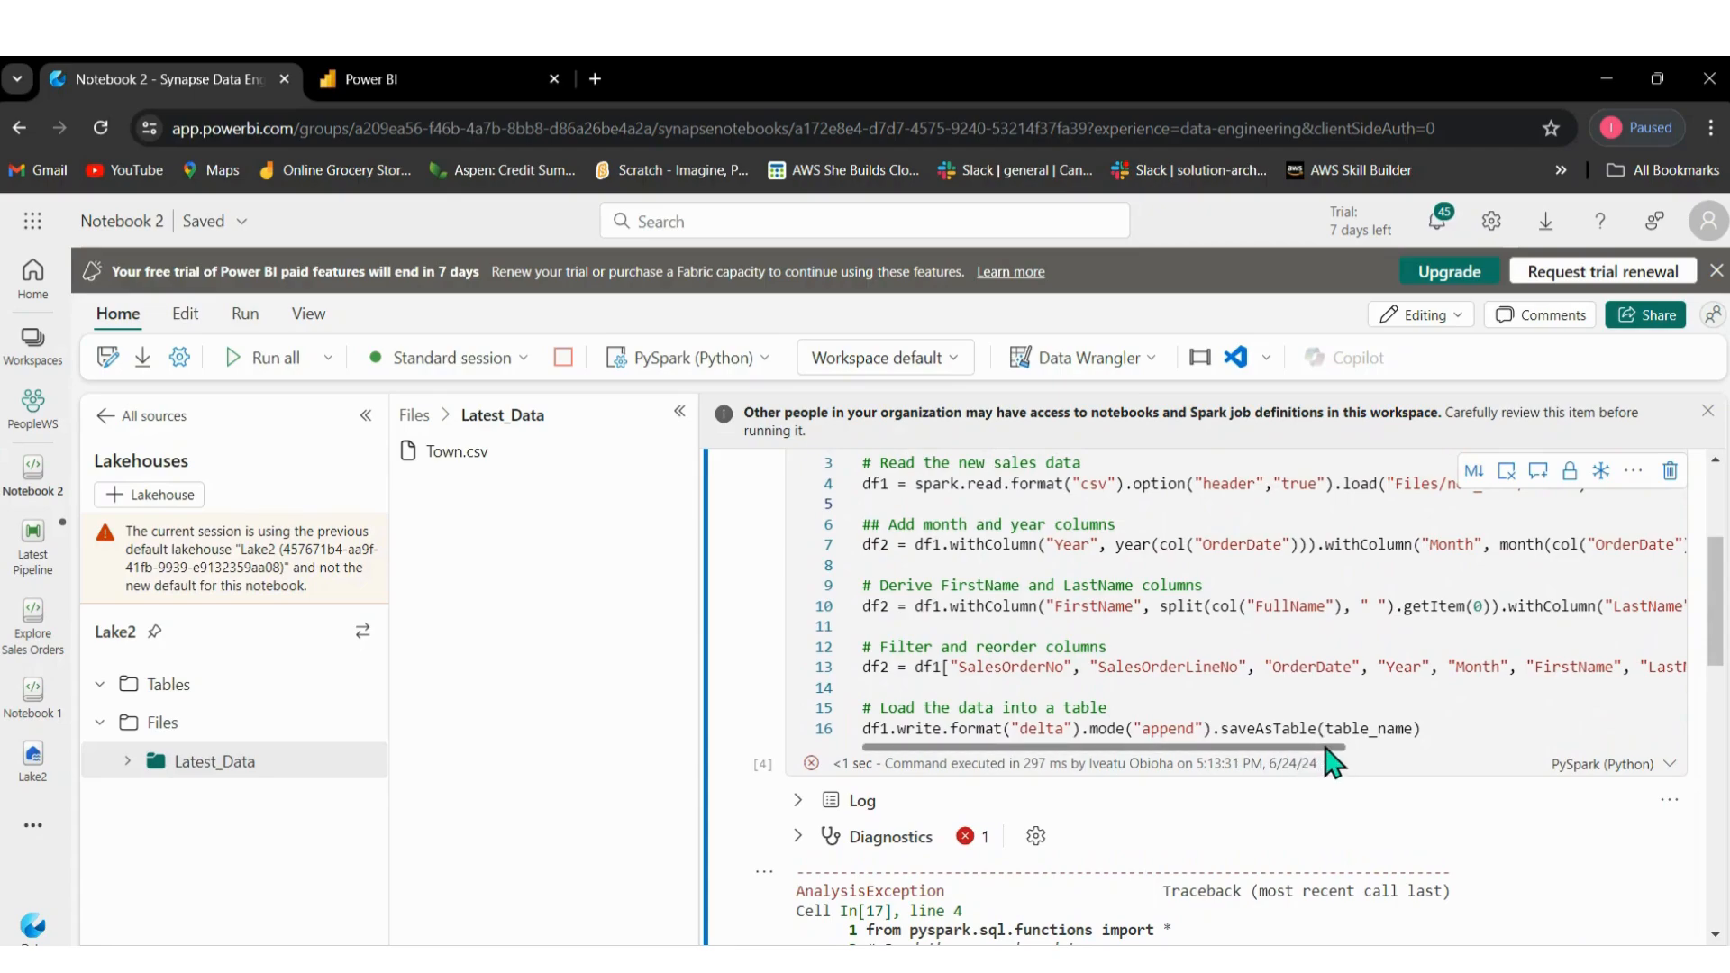
{"action": "left_click_drag", "start_coordinate": [1326, 749], "coordinate": [1275, 811]}
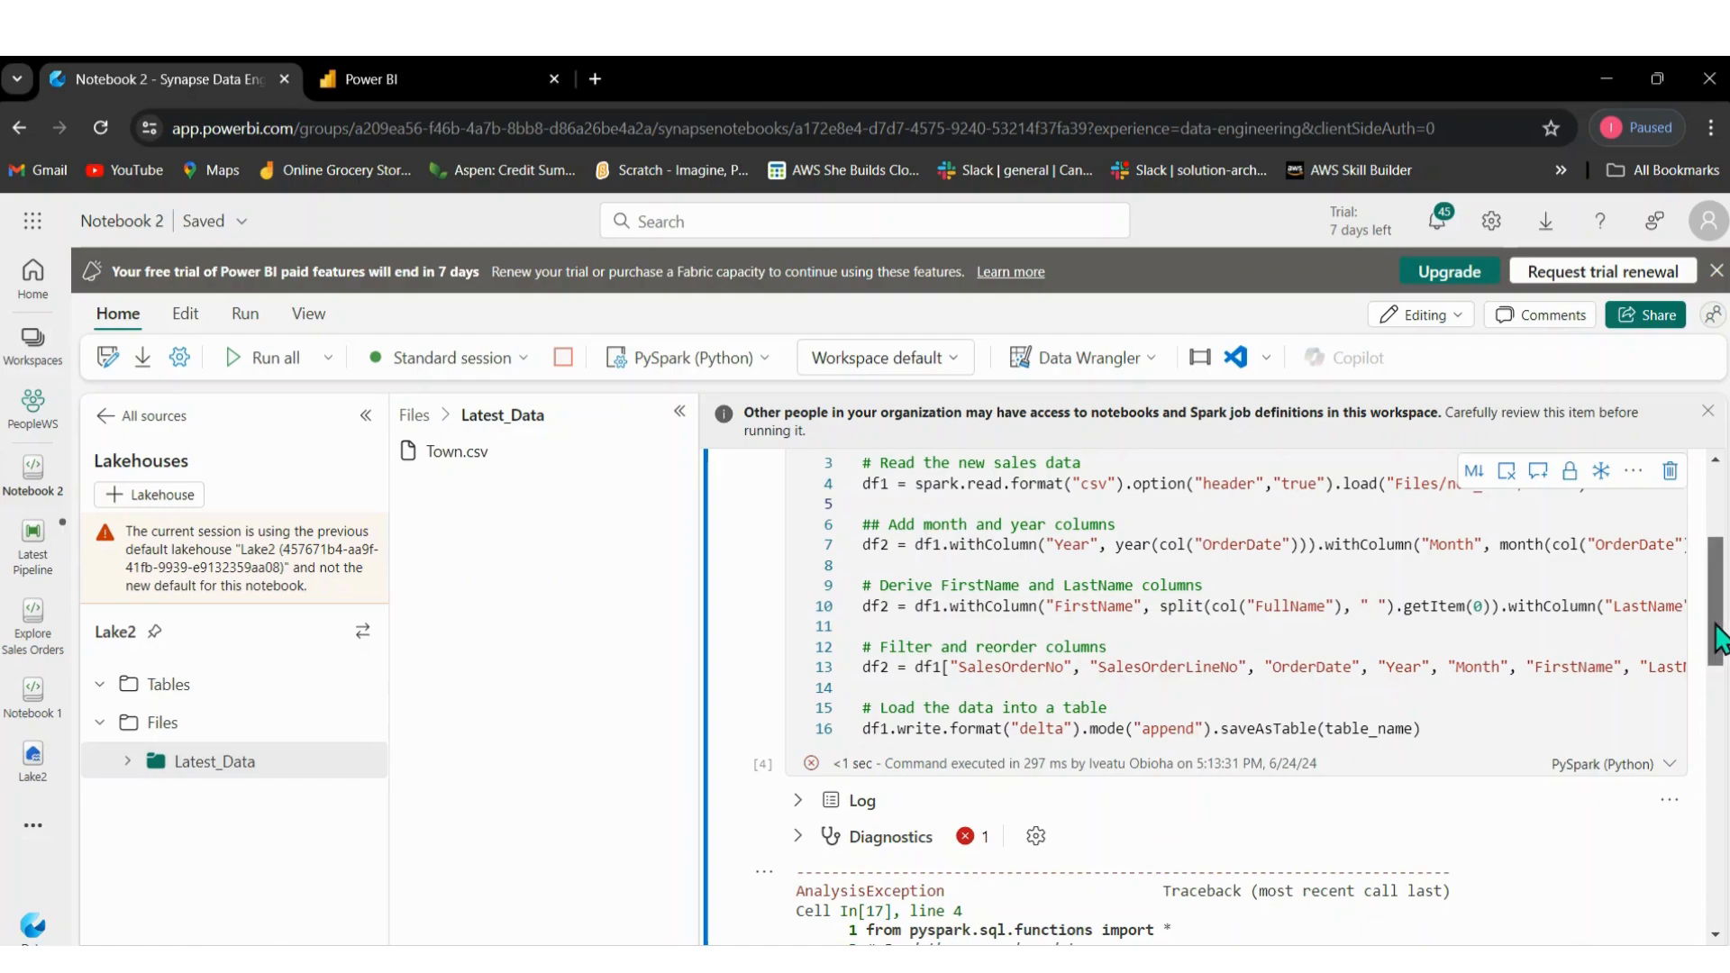
Change the CSV load path in line 4 to "Files/Latest_data/*.csv" and rerun the sales data cell.
{"action": "scroll", "coordinate": [1717, 640], "scroll_direction": "up", "scroll_amount": 2}
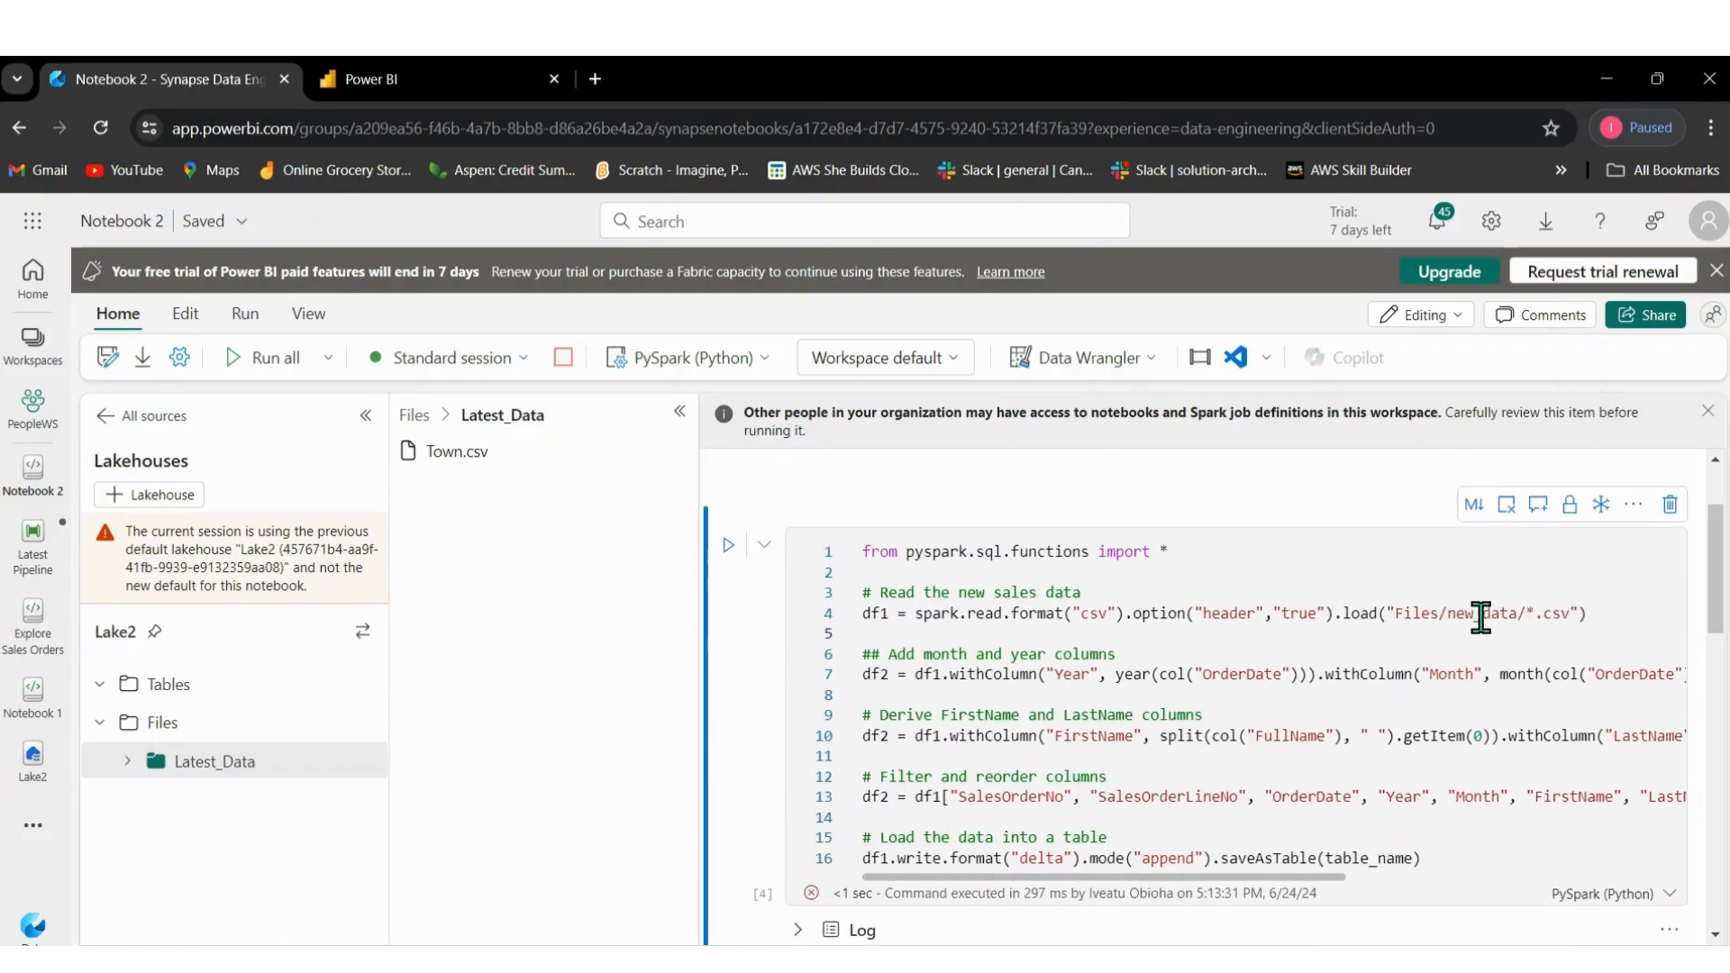
{"action": "double_click", "coordinate": [1479, 615]}
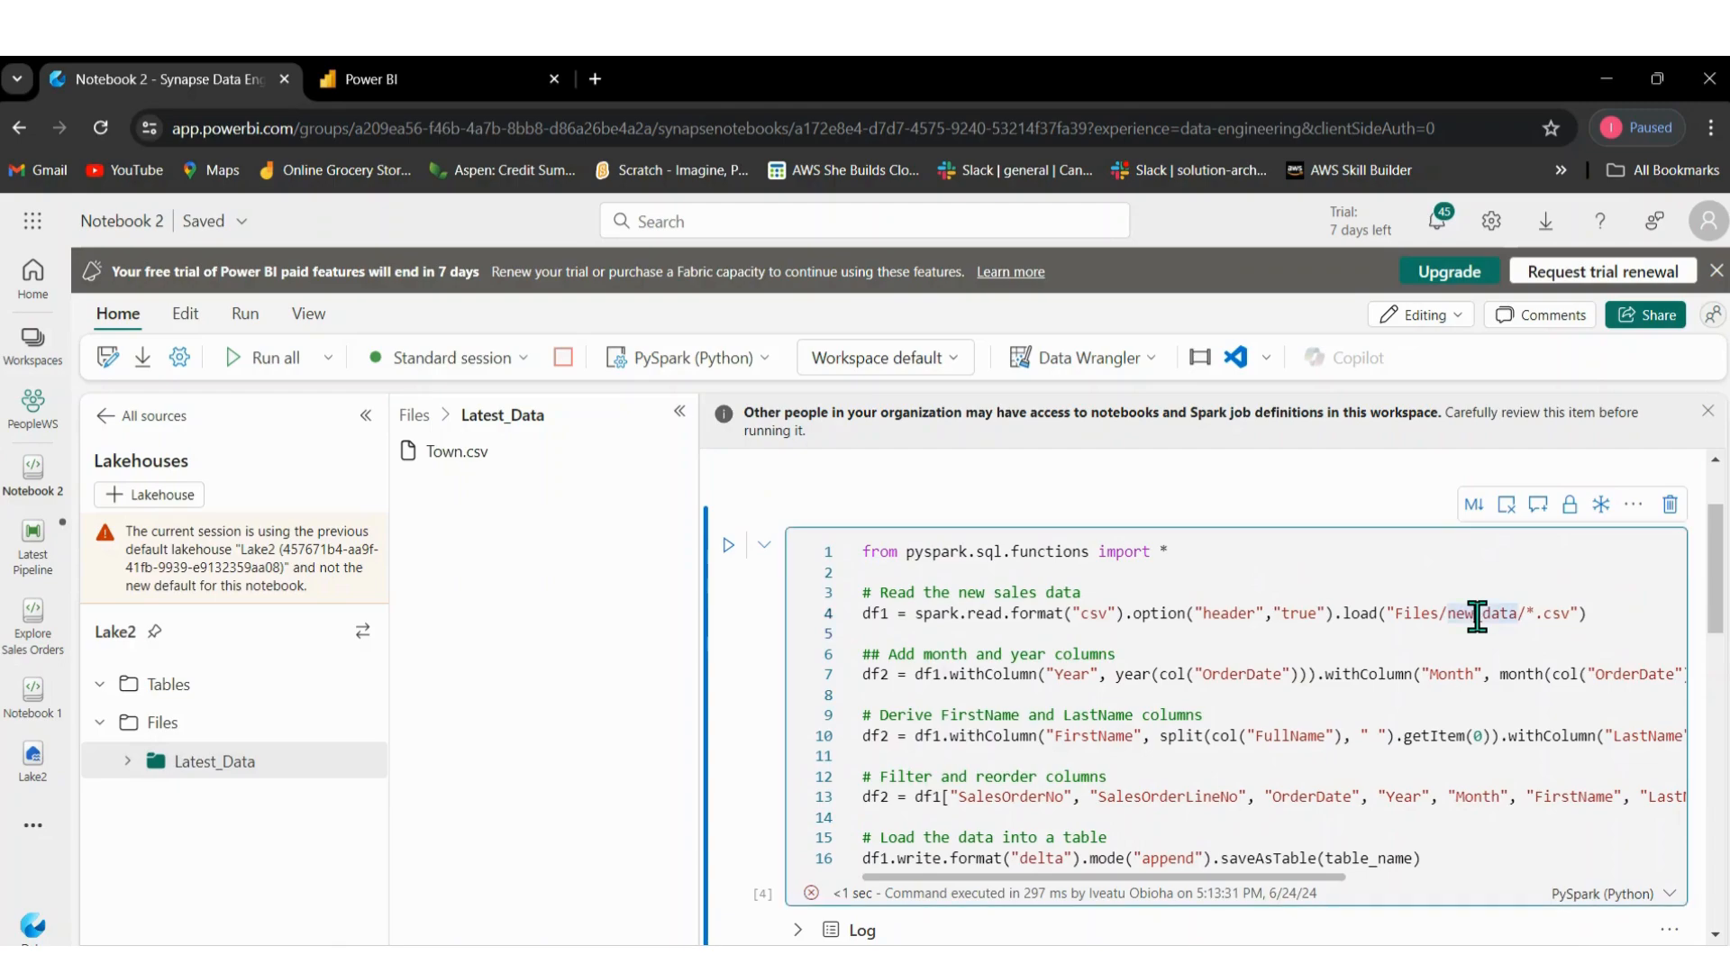
{"action": "key", "text": "BackSpace"}
{"action": "key", "text": "BackSpace"}
{"action": "key", "text": "BackSpace"}
{"action": "type", "text": "Latest"}
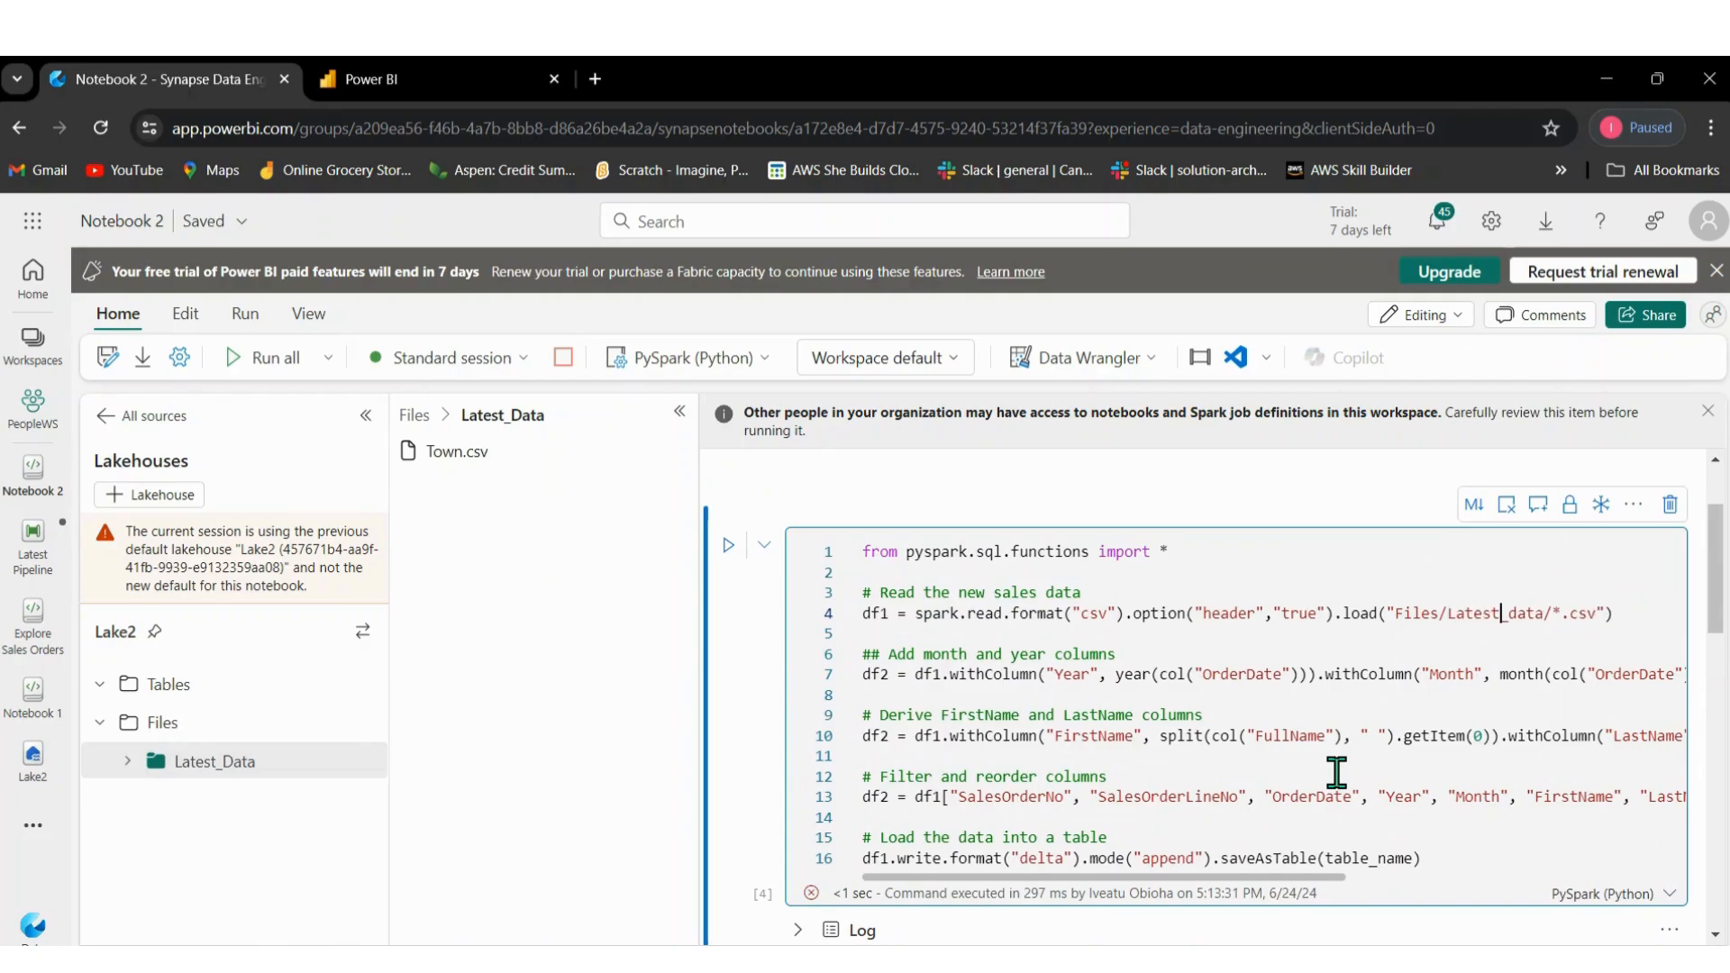
{"action": "left_click", "coordinate": [714, 545]}
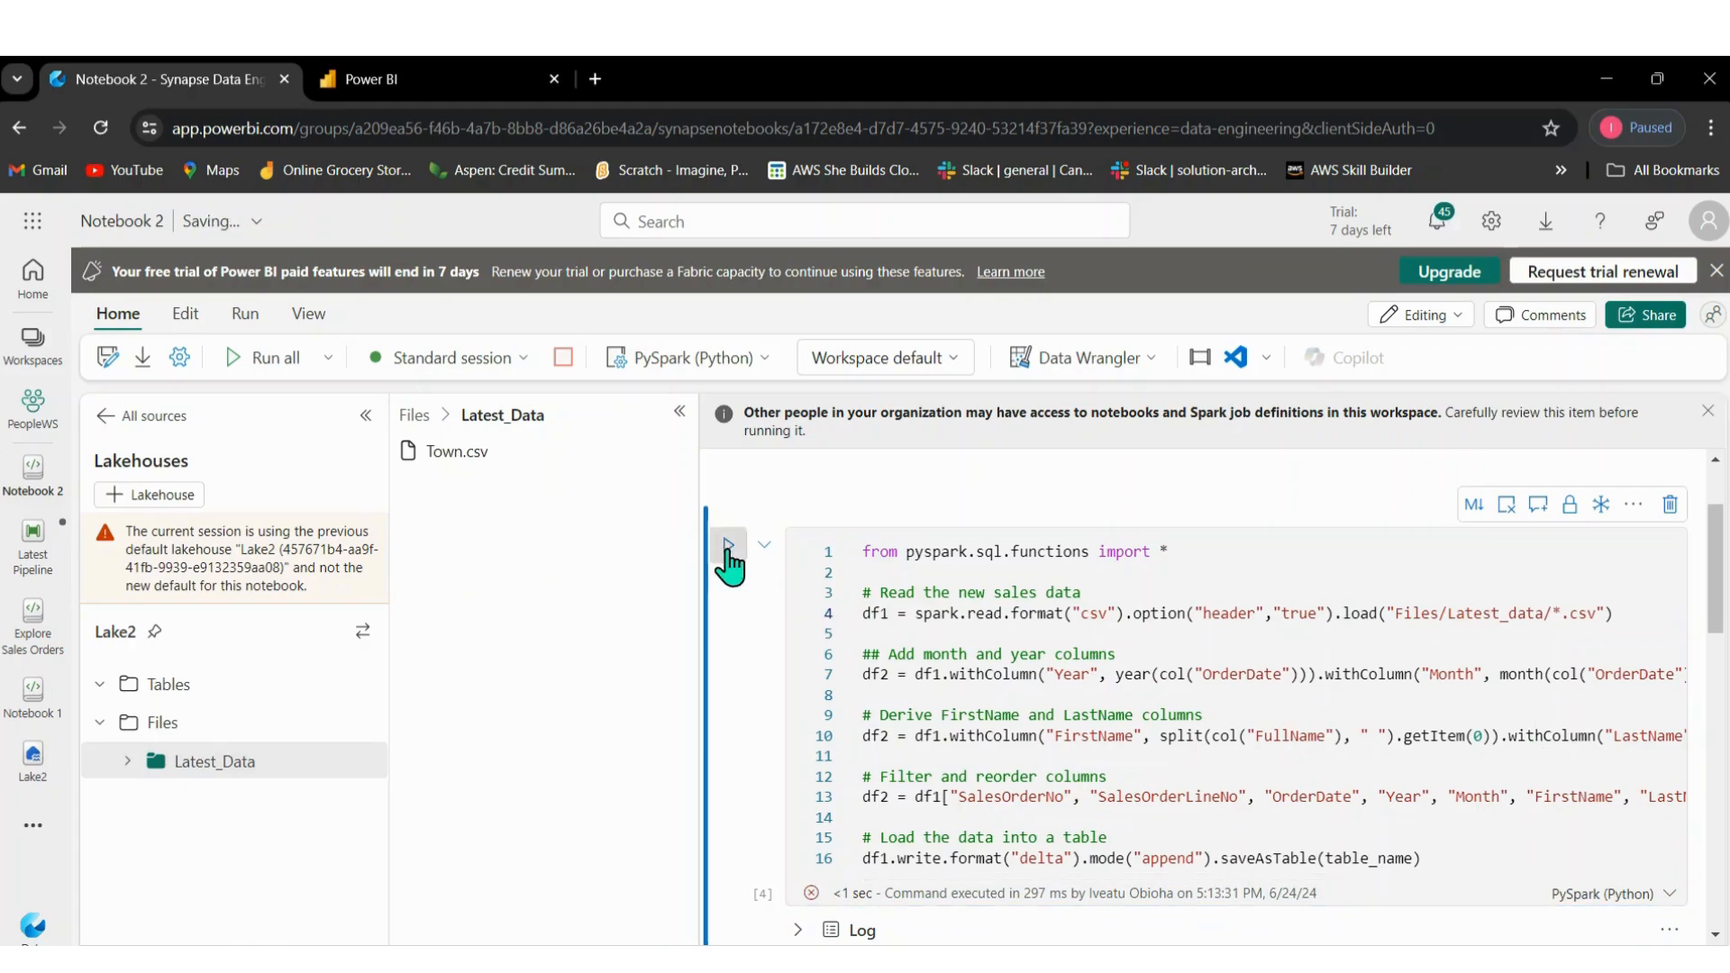
{"action": "left_click", "coordinate": [728, 547]}
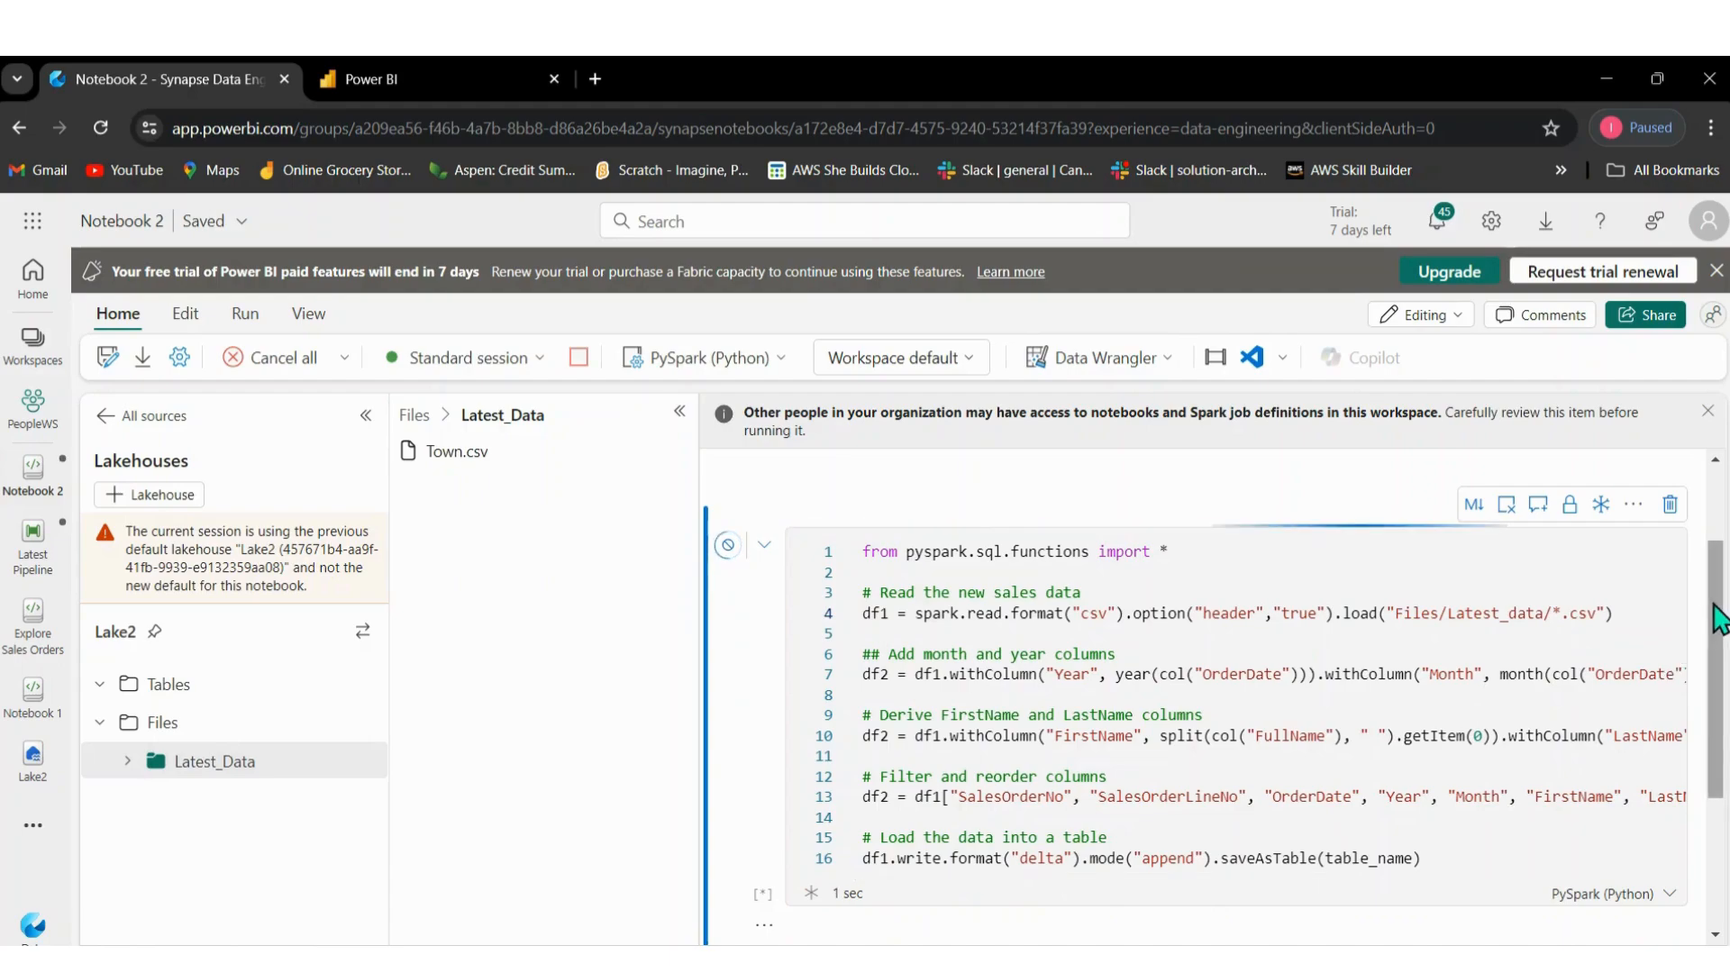
Correct the folder name in line 4's CSV load path to "Latest_Data" and rerun the sales data cell.
{"action": "left_click_drag", "start_coordinate": [1719, 620], "coordinate": [1721, 681]}
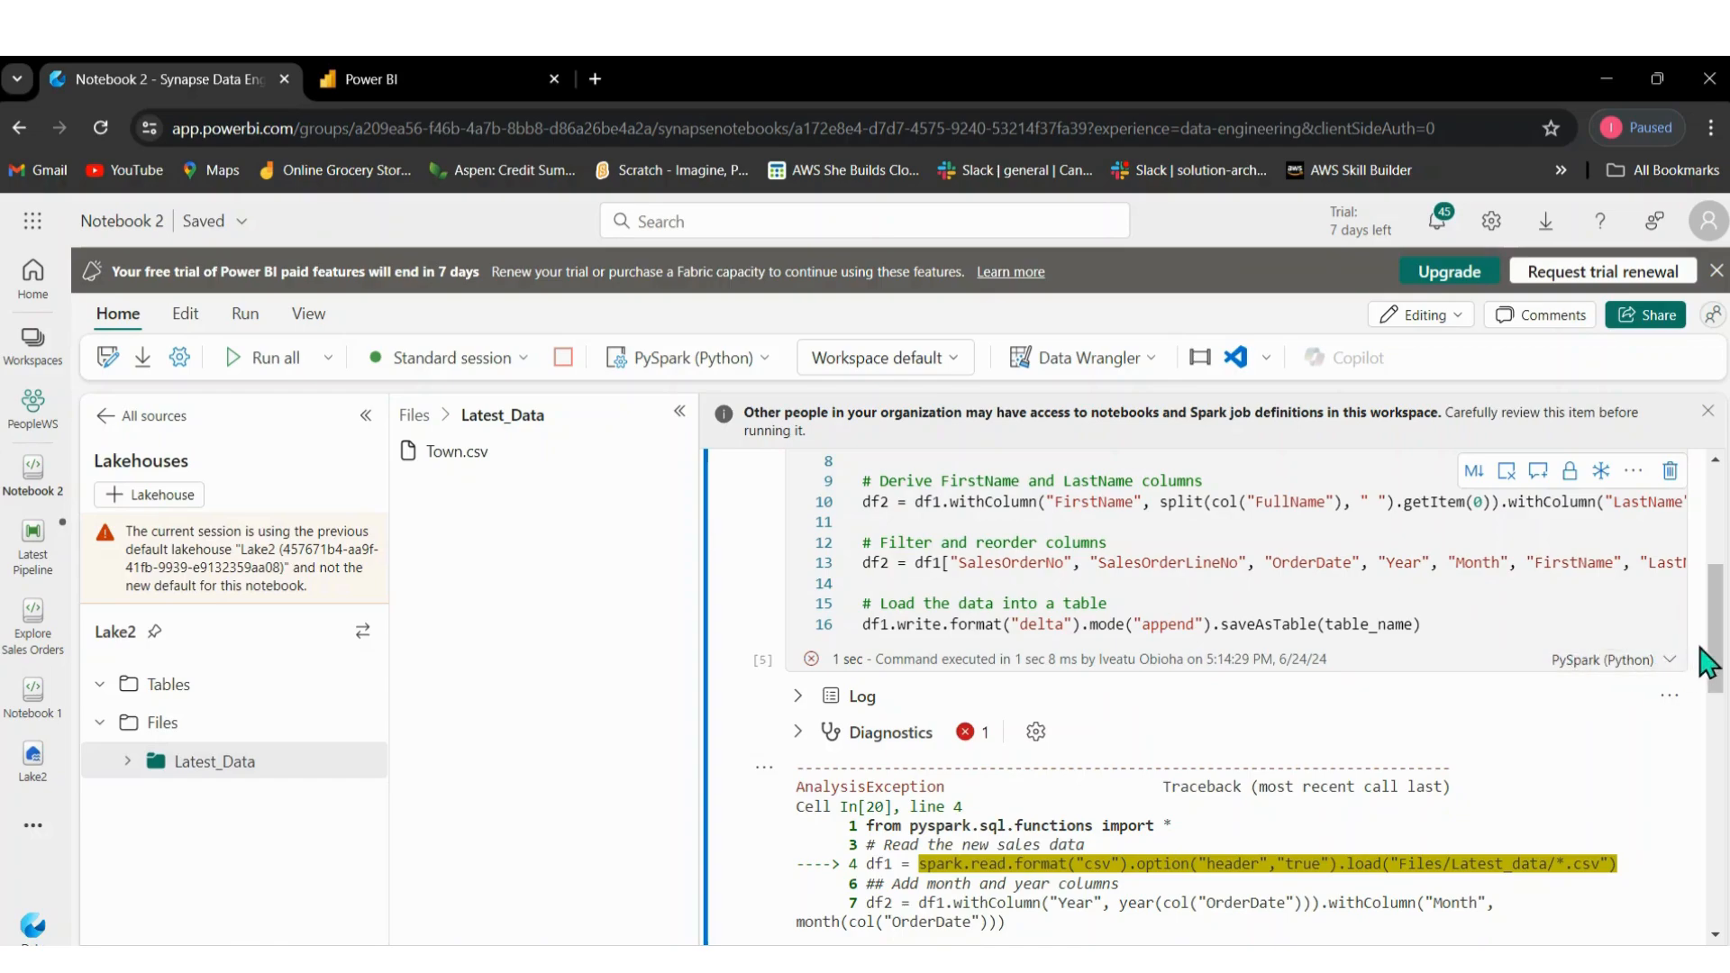
{"action": "left_click_drag", "start_coordinate": [1719, 647], "coordinate": [1723, 849]}
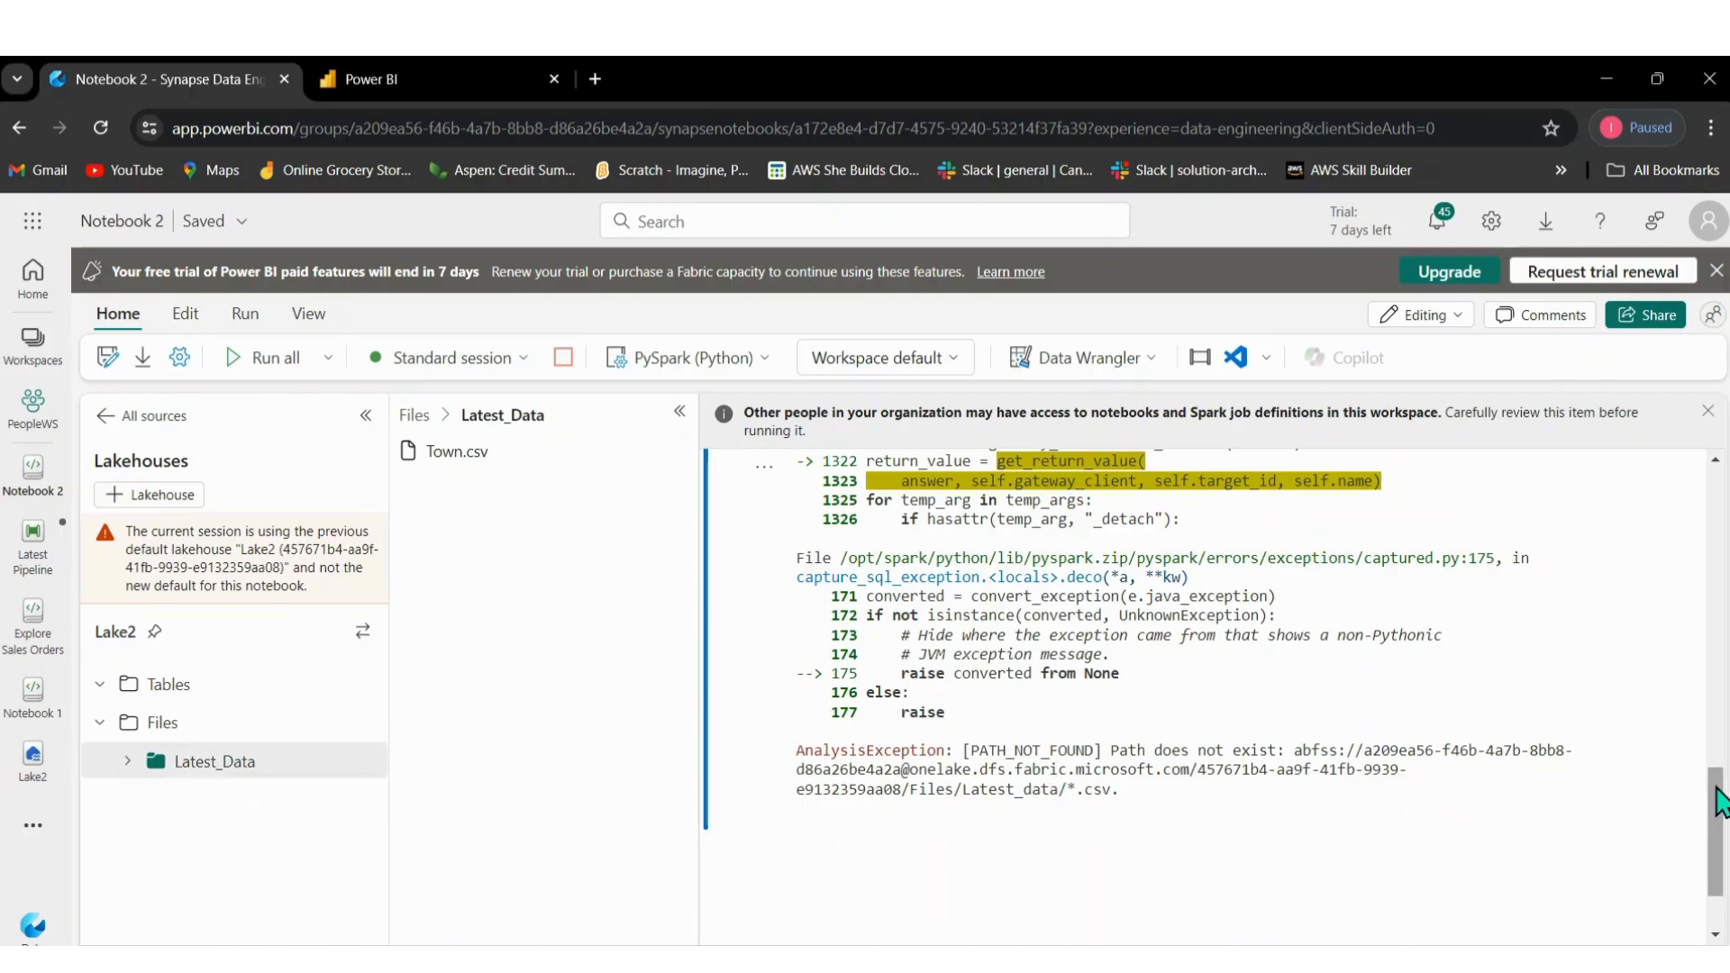
{"action": "left_click_drag", "start_coordinate": [1721, 800], "coordinate": [1722, 541]}
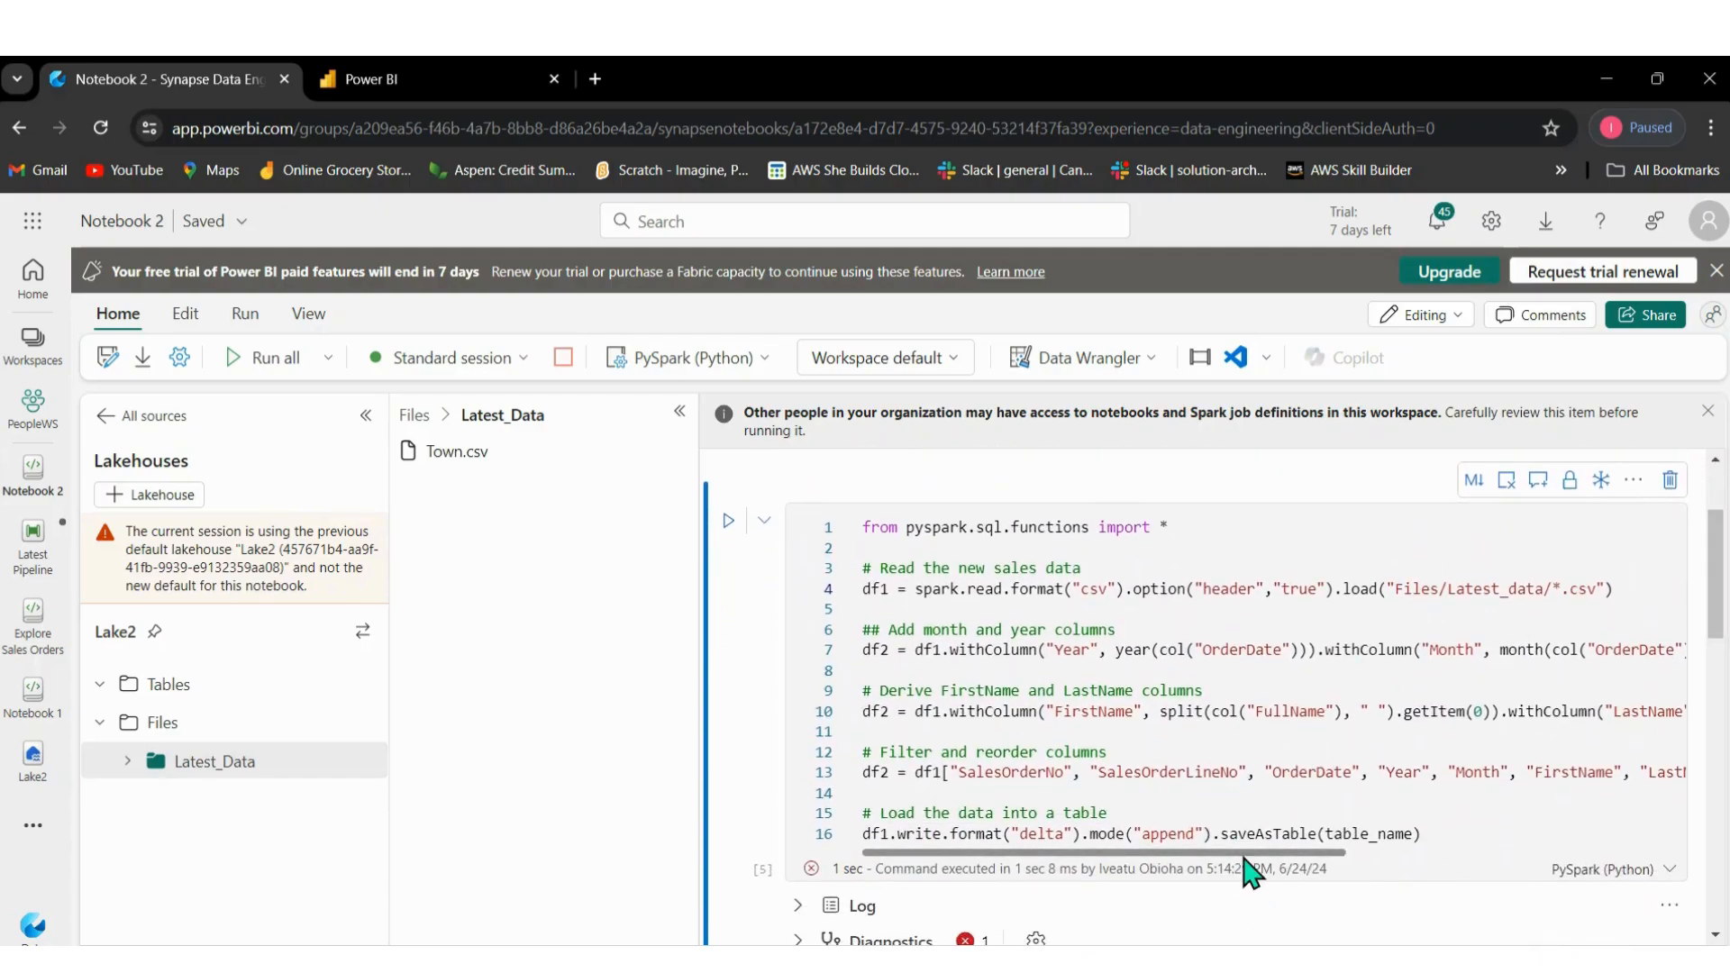
{"action": "left_click_drag", "start_coordinate": [1245, 857], "coordinate": [1331, 856]}
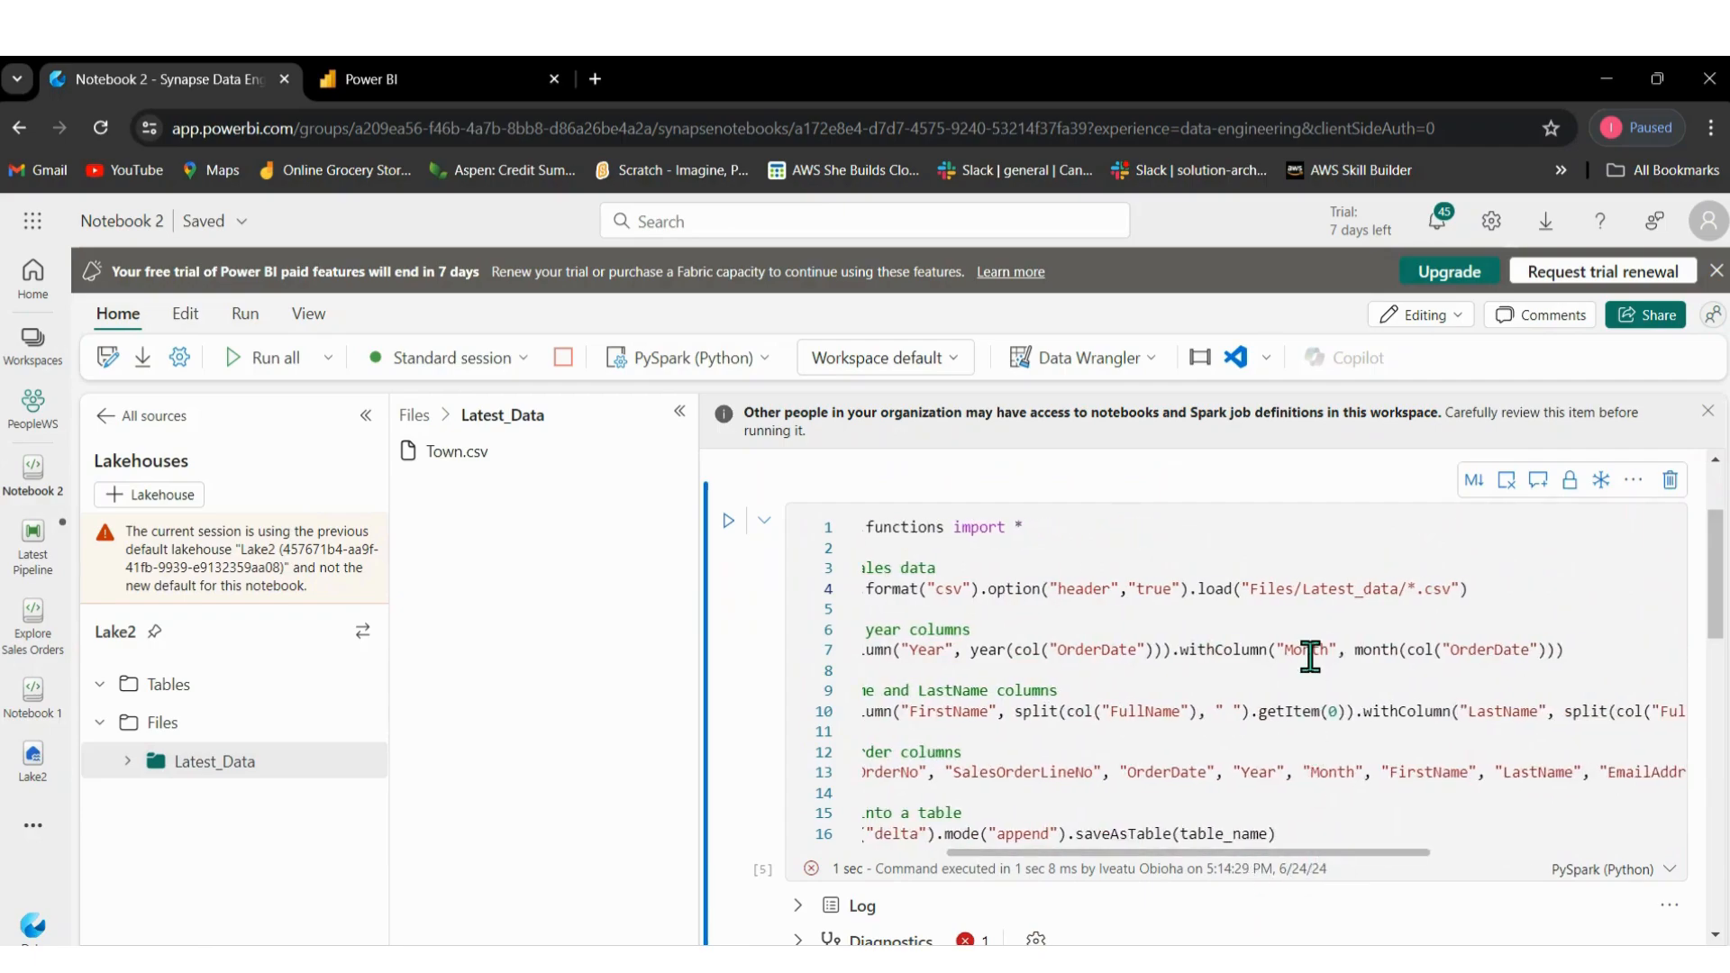
{"action": "double_click", "coordinate": [1372, 594]}
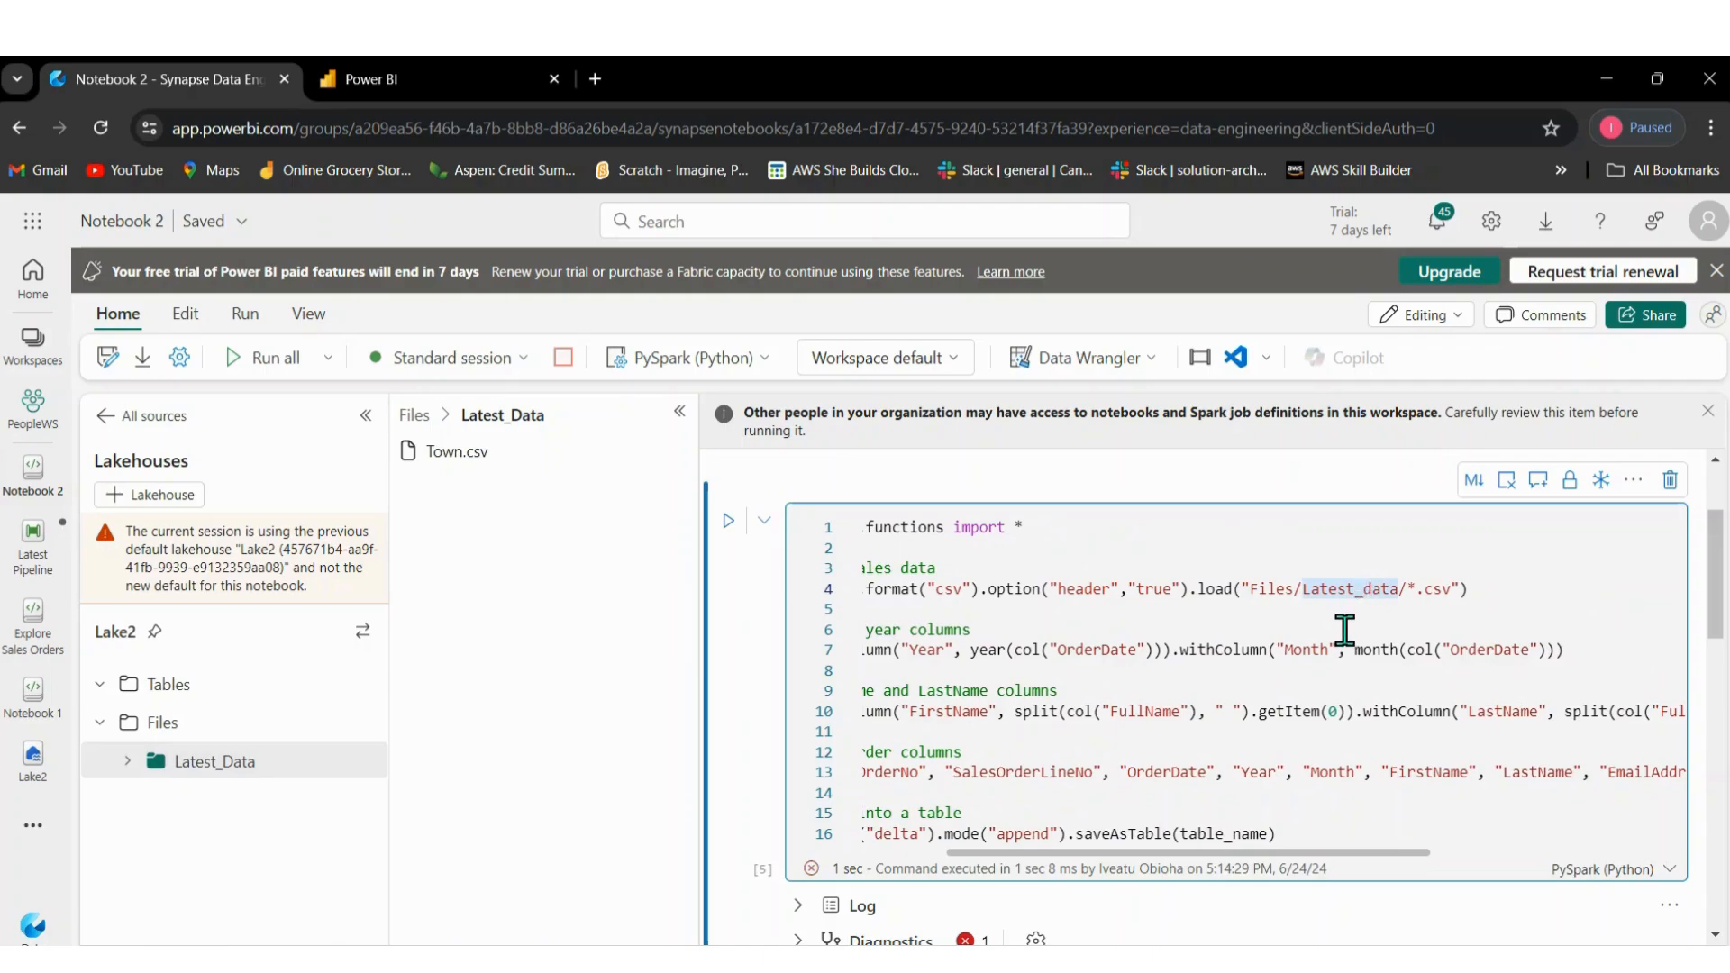
{"action": "key", "text": "Delete"}
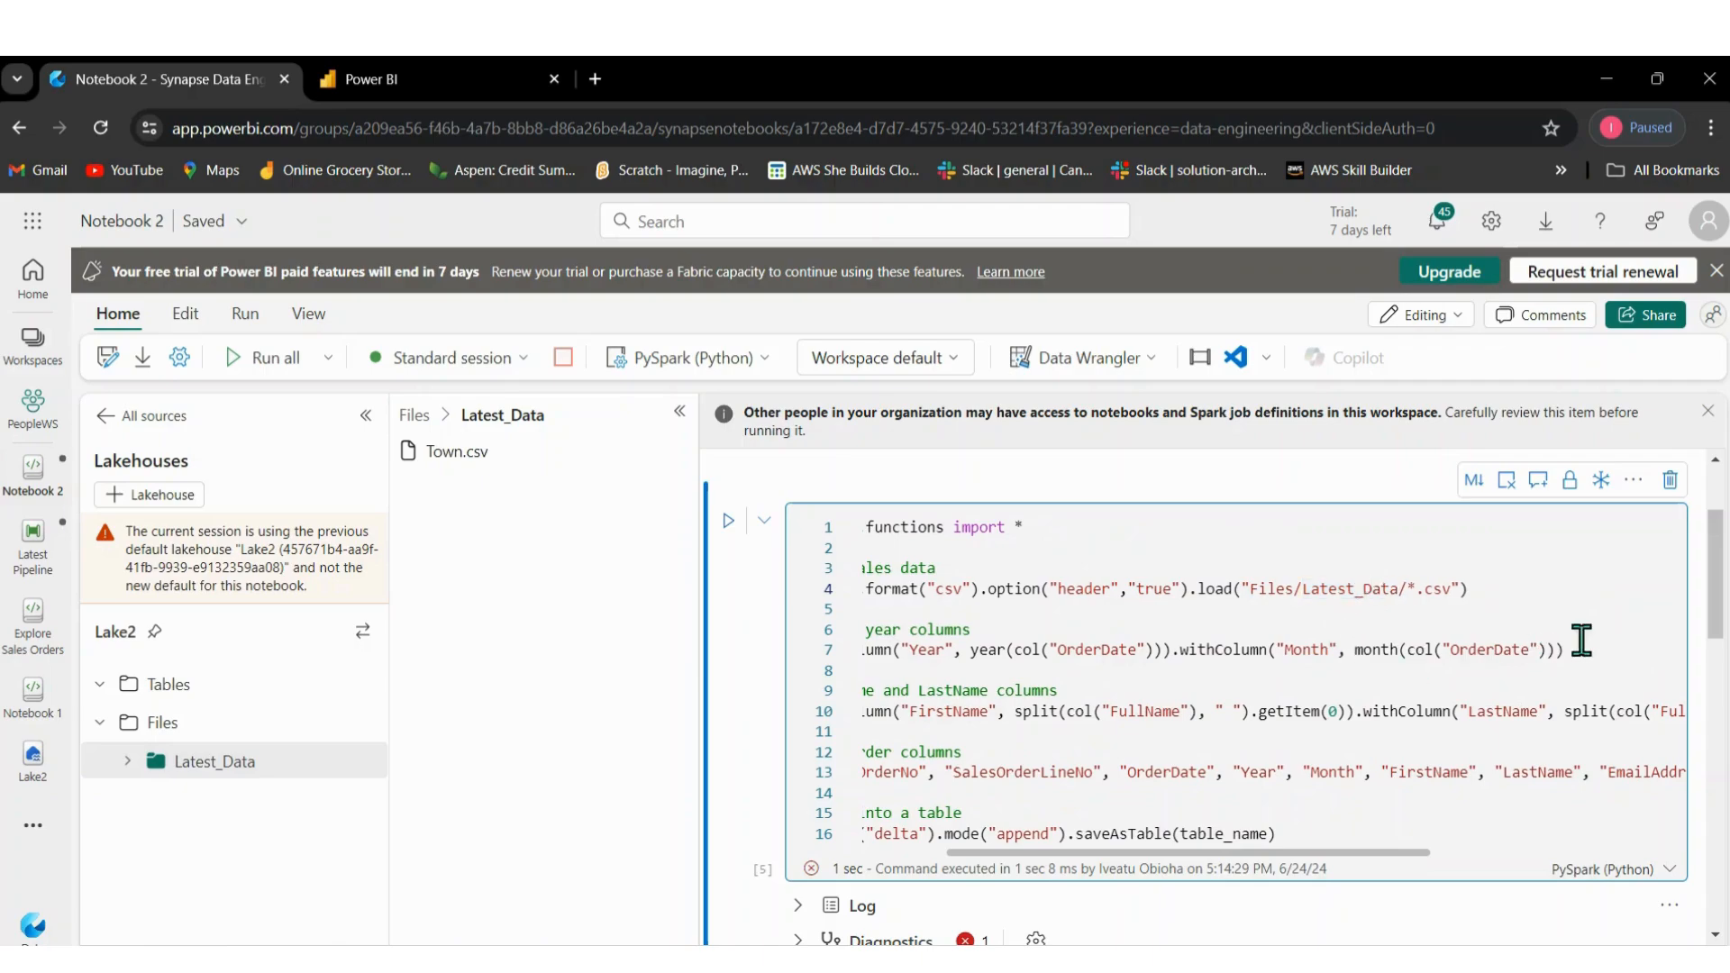
{"action": "left_click", "coordinate": [726, 527]}
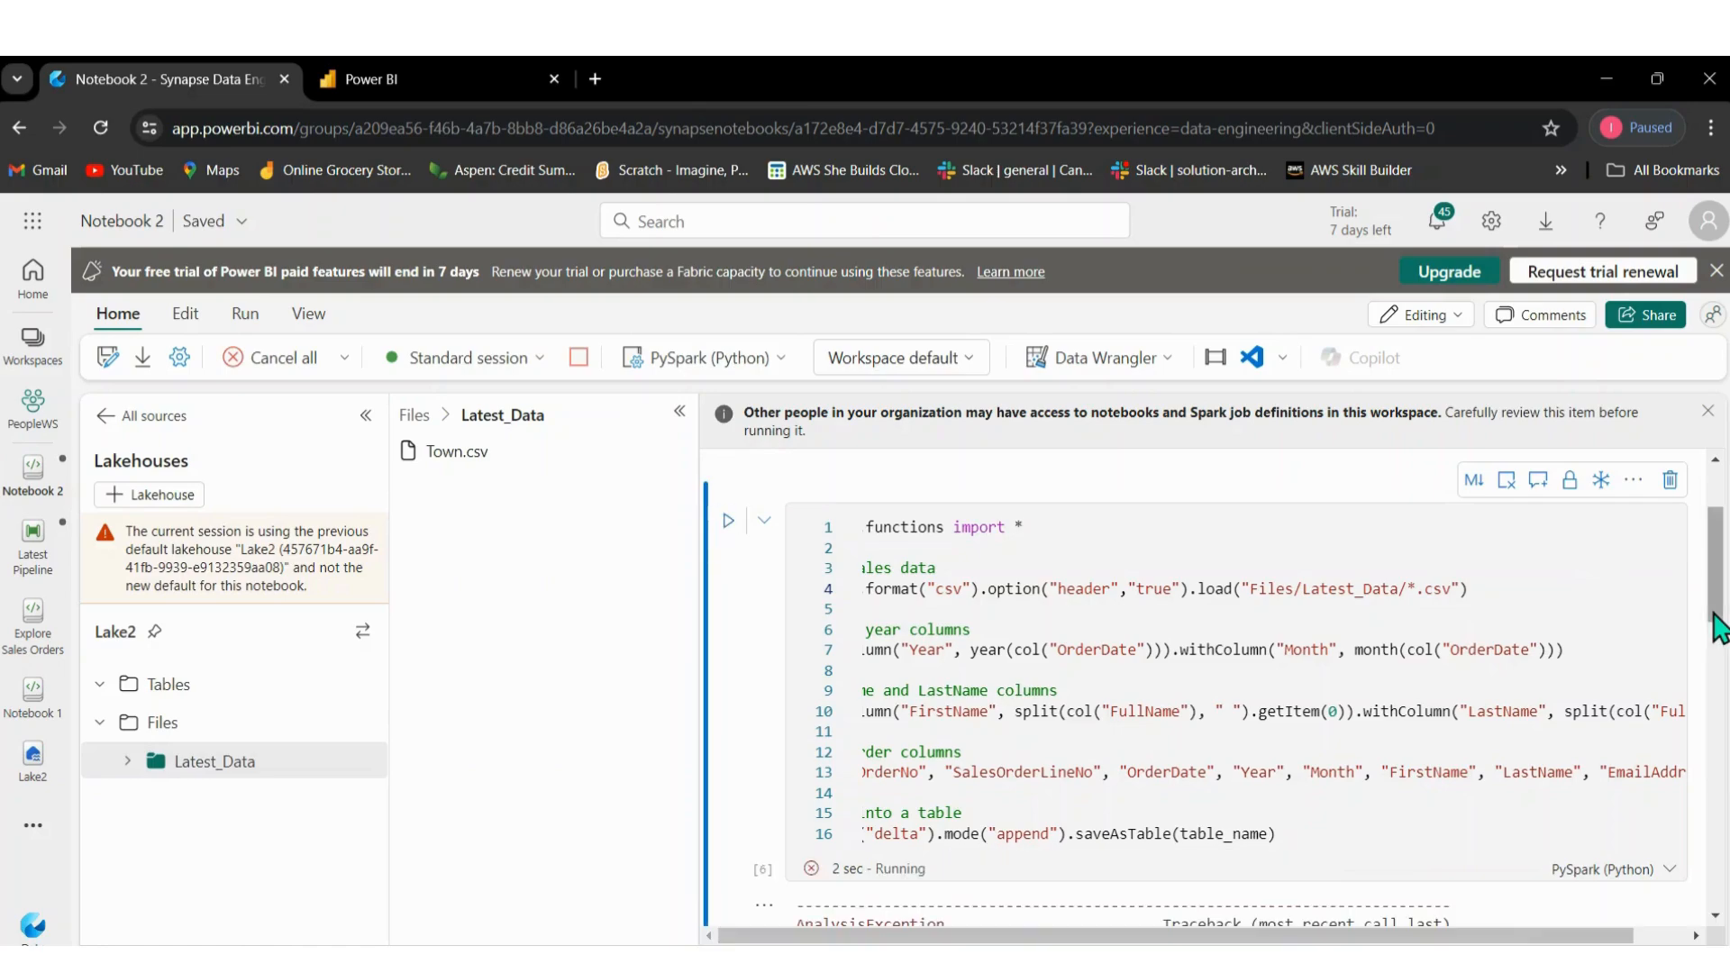
Read through the cell's error output and set the column split for FirstName in line 10 to "CustomerName".
{"action": "left_click_drag", "start_coordinate": [1717, 607], "coordinate": [1720, 665]}
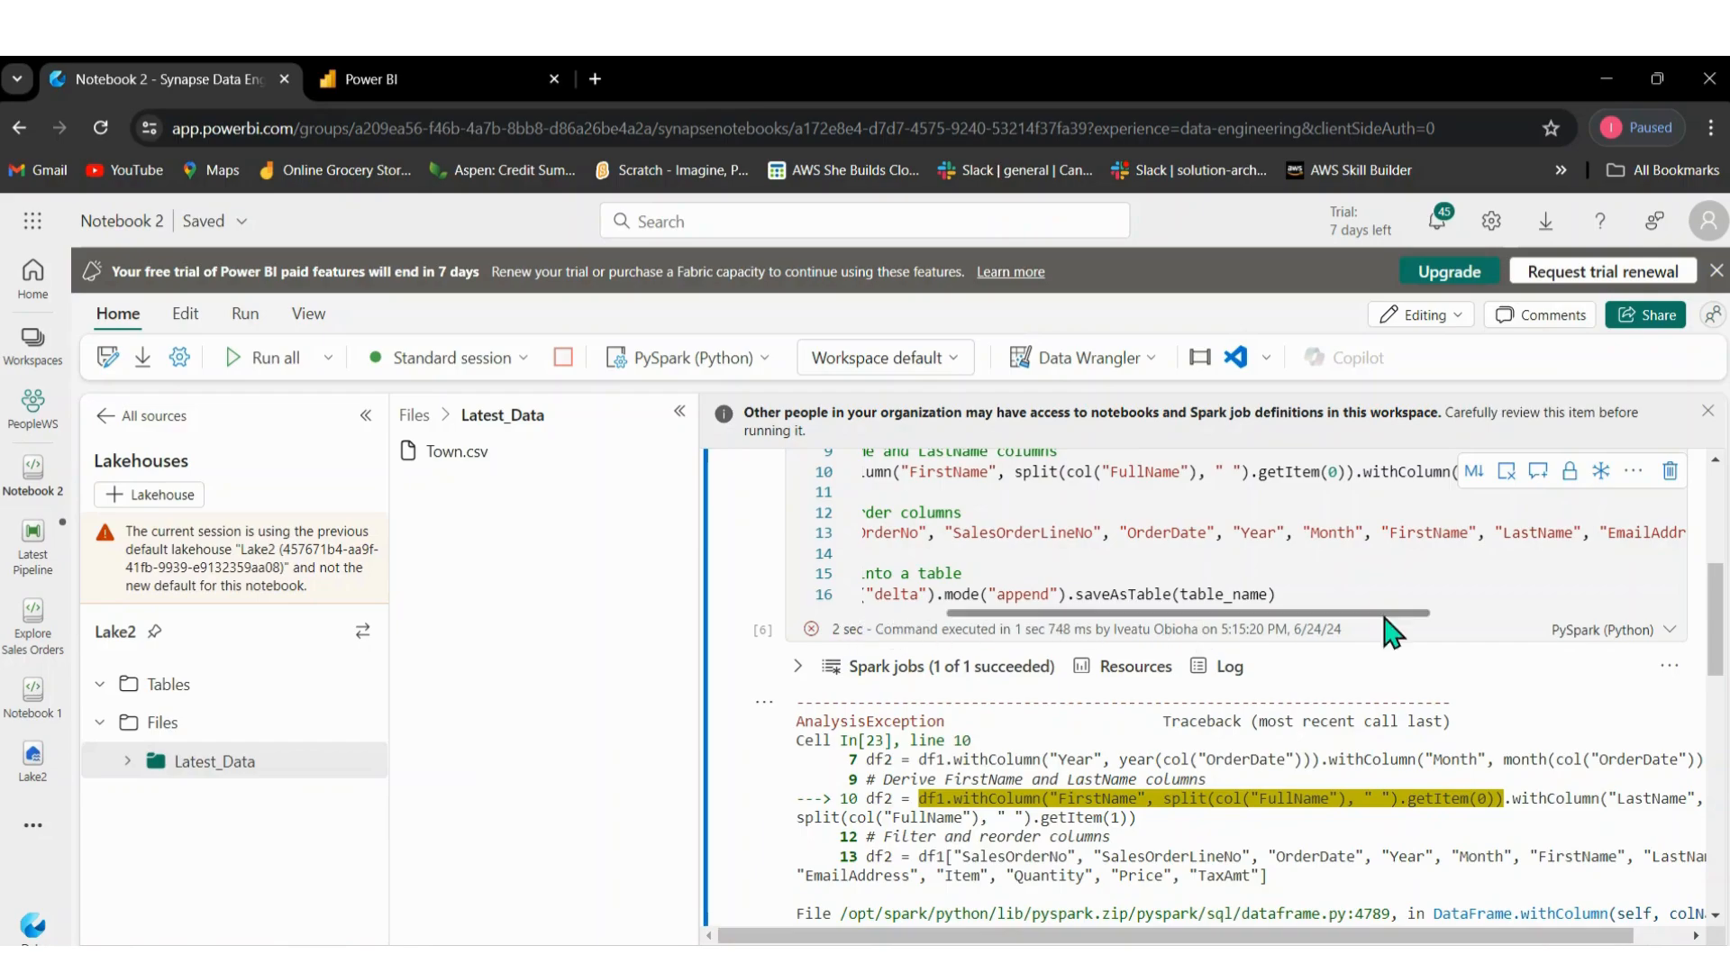
{"action": "left_click_drag", "start_coordinate": [1720, 647], "coordinate": [1706, 848]}
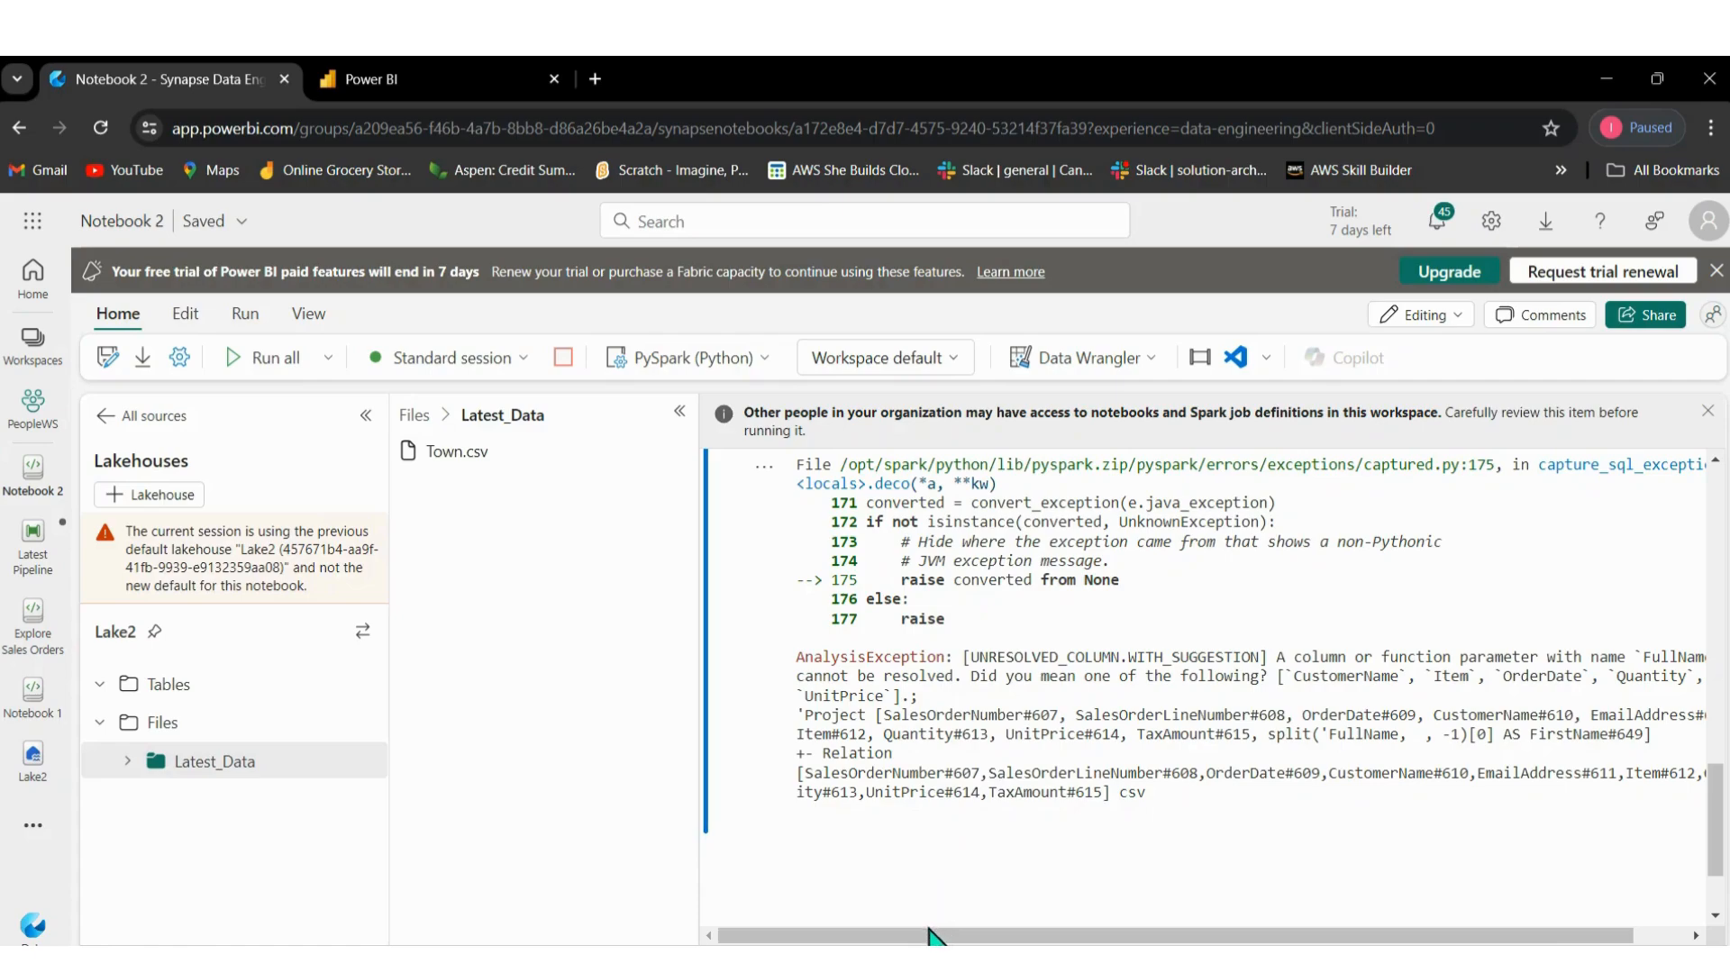
{"action": "left_click_drag", "start_coordinate": [931, 941], "coordinate": [989, 939]}
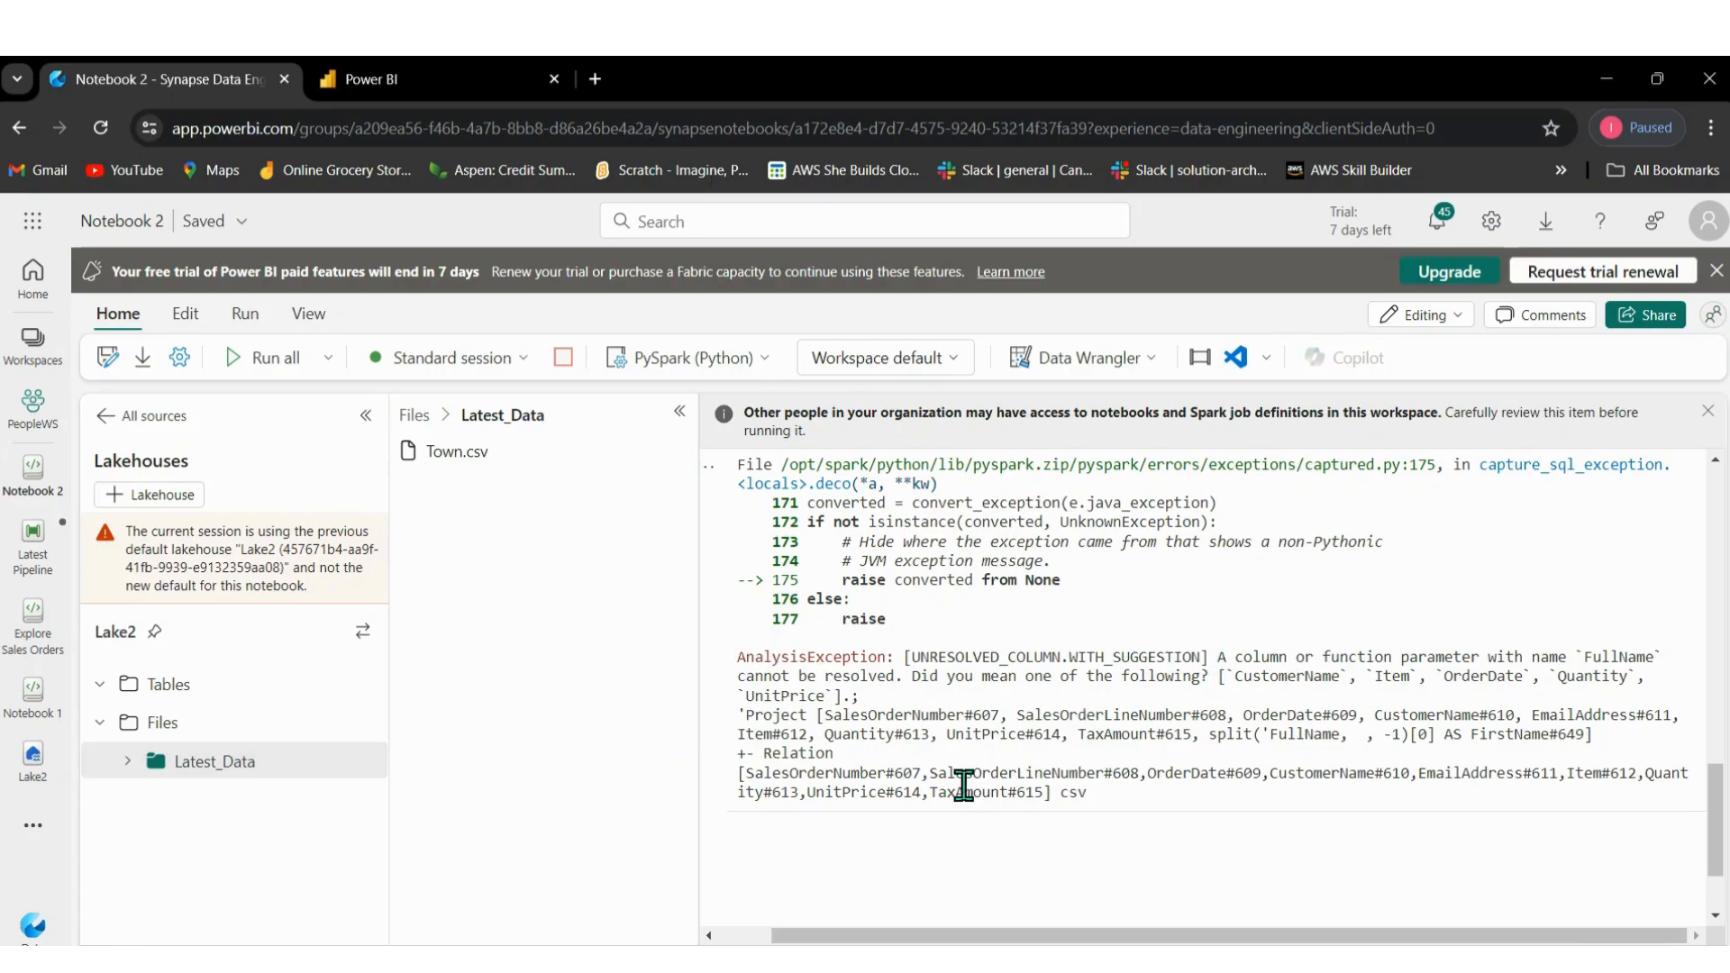
{"action": "left_click_drag", "start_coordinate": [1712, 820], "coordinate": [1718, 556]}
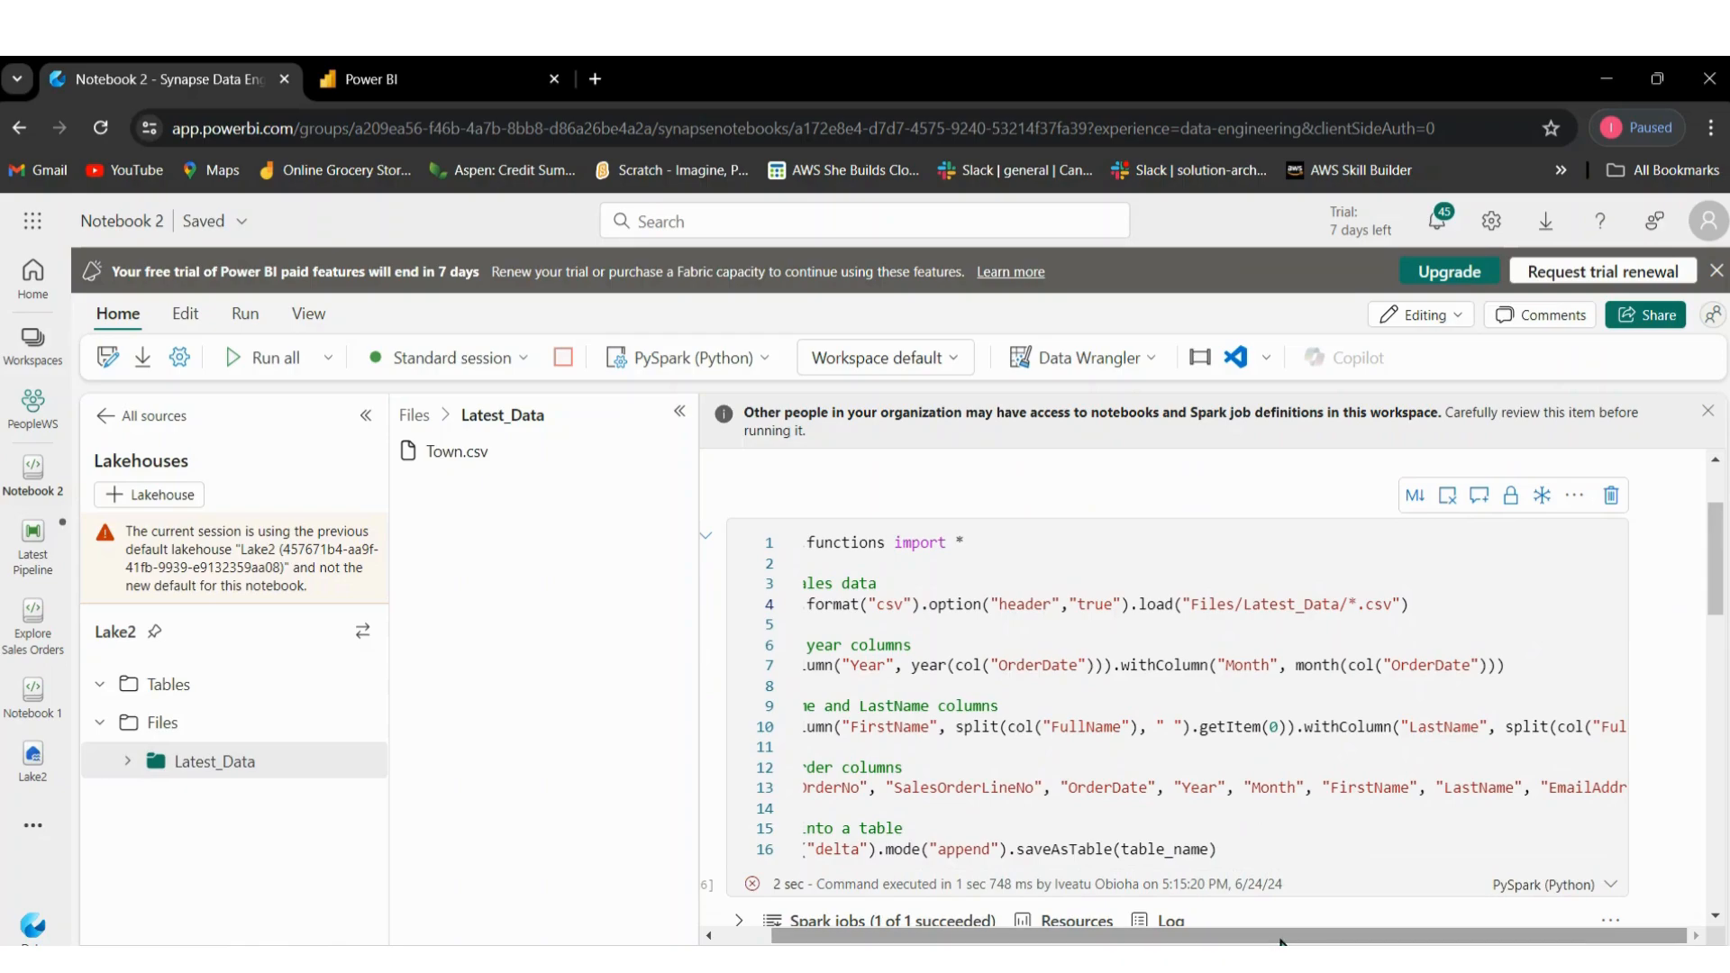
{"action": "mouse_move", "coordinate": [1387, 940]}
{"action": "left_mouse_down"}
{"action": "mouse_move", "coordinate": [1332, 942]}
{"action": "mouse_move", "coordinate": [1387, 942]}
{"action": "left_mouse_up"}
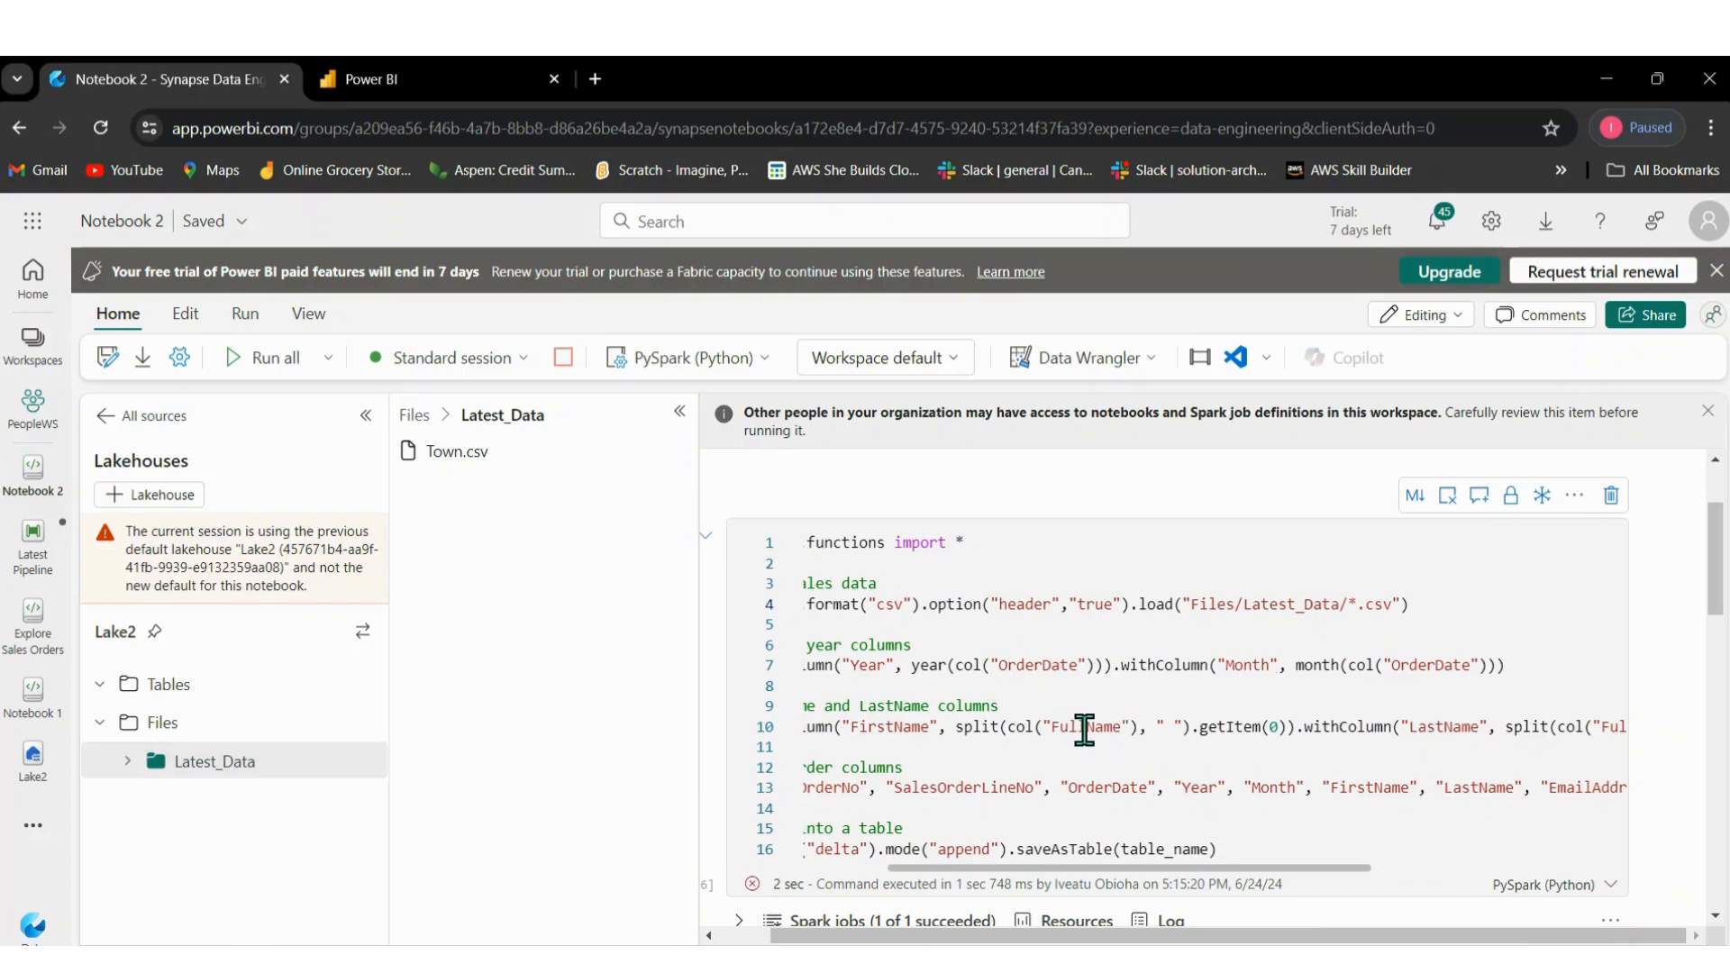
{"action": "left_click", "coordinate": [1082, 729]}
{"action": "key", "text": "BackSpace"}
{"action": "key", "text": "BackSpace"}
{"action": "key", "text": "BackSpace"}
{"action": "key", "text": "BackSpace"}
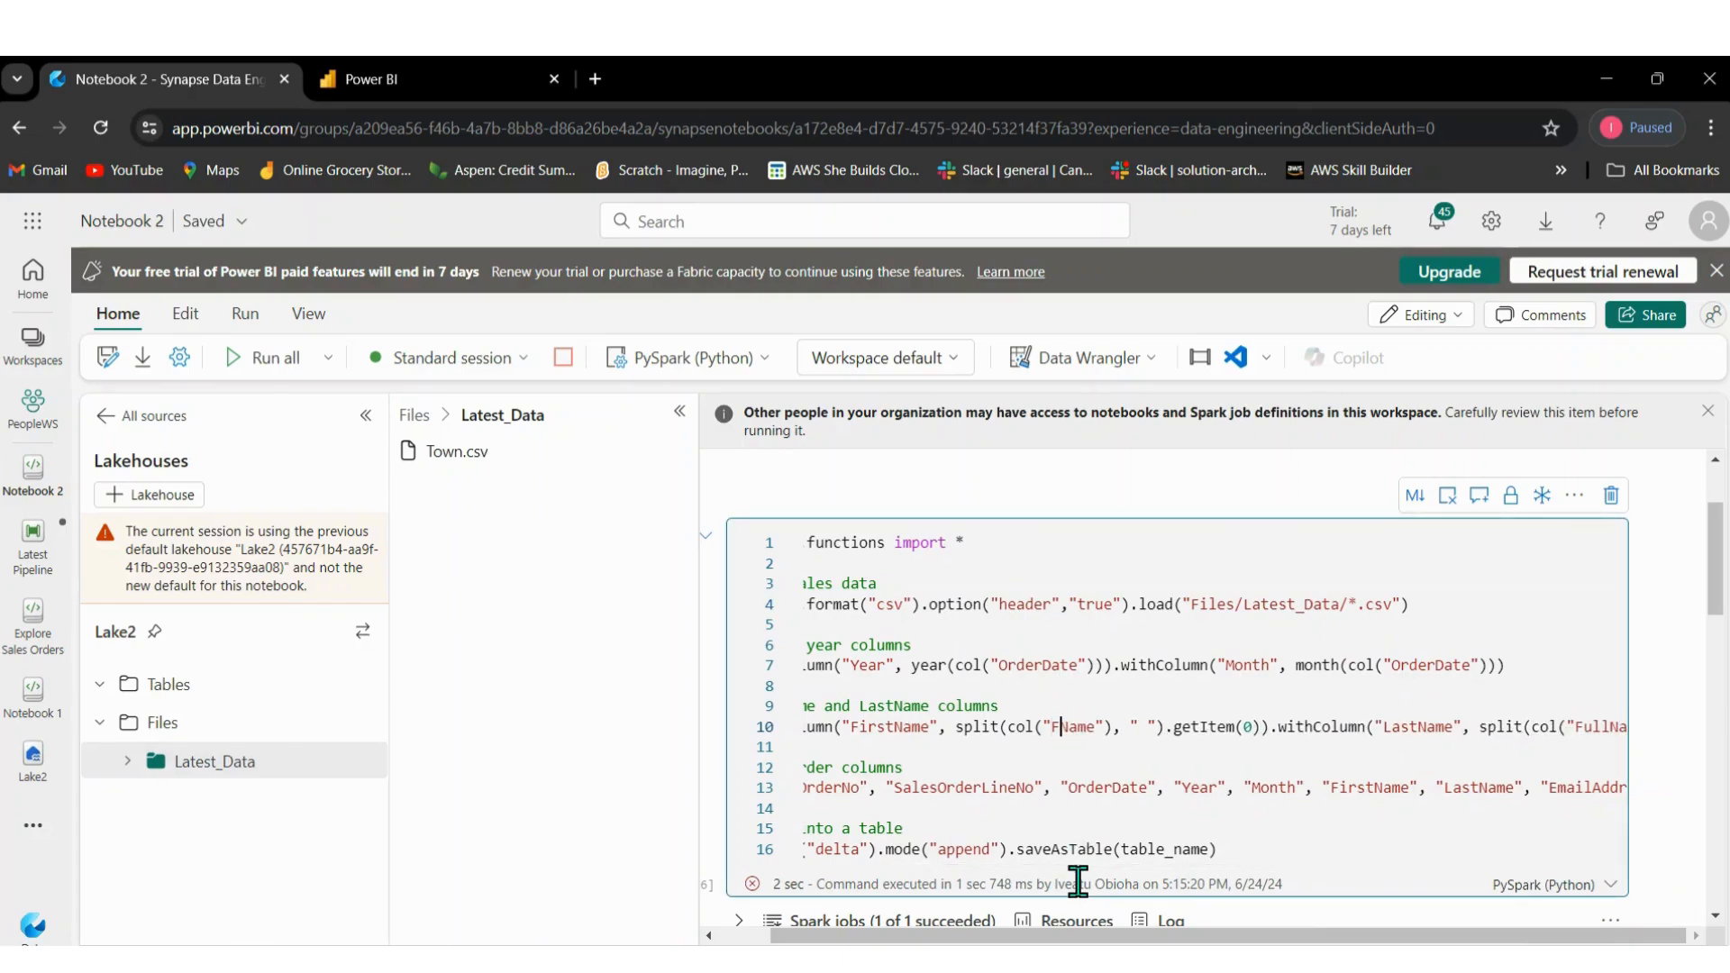
{"action": "type", "text": "Custro"}
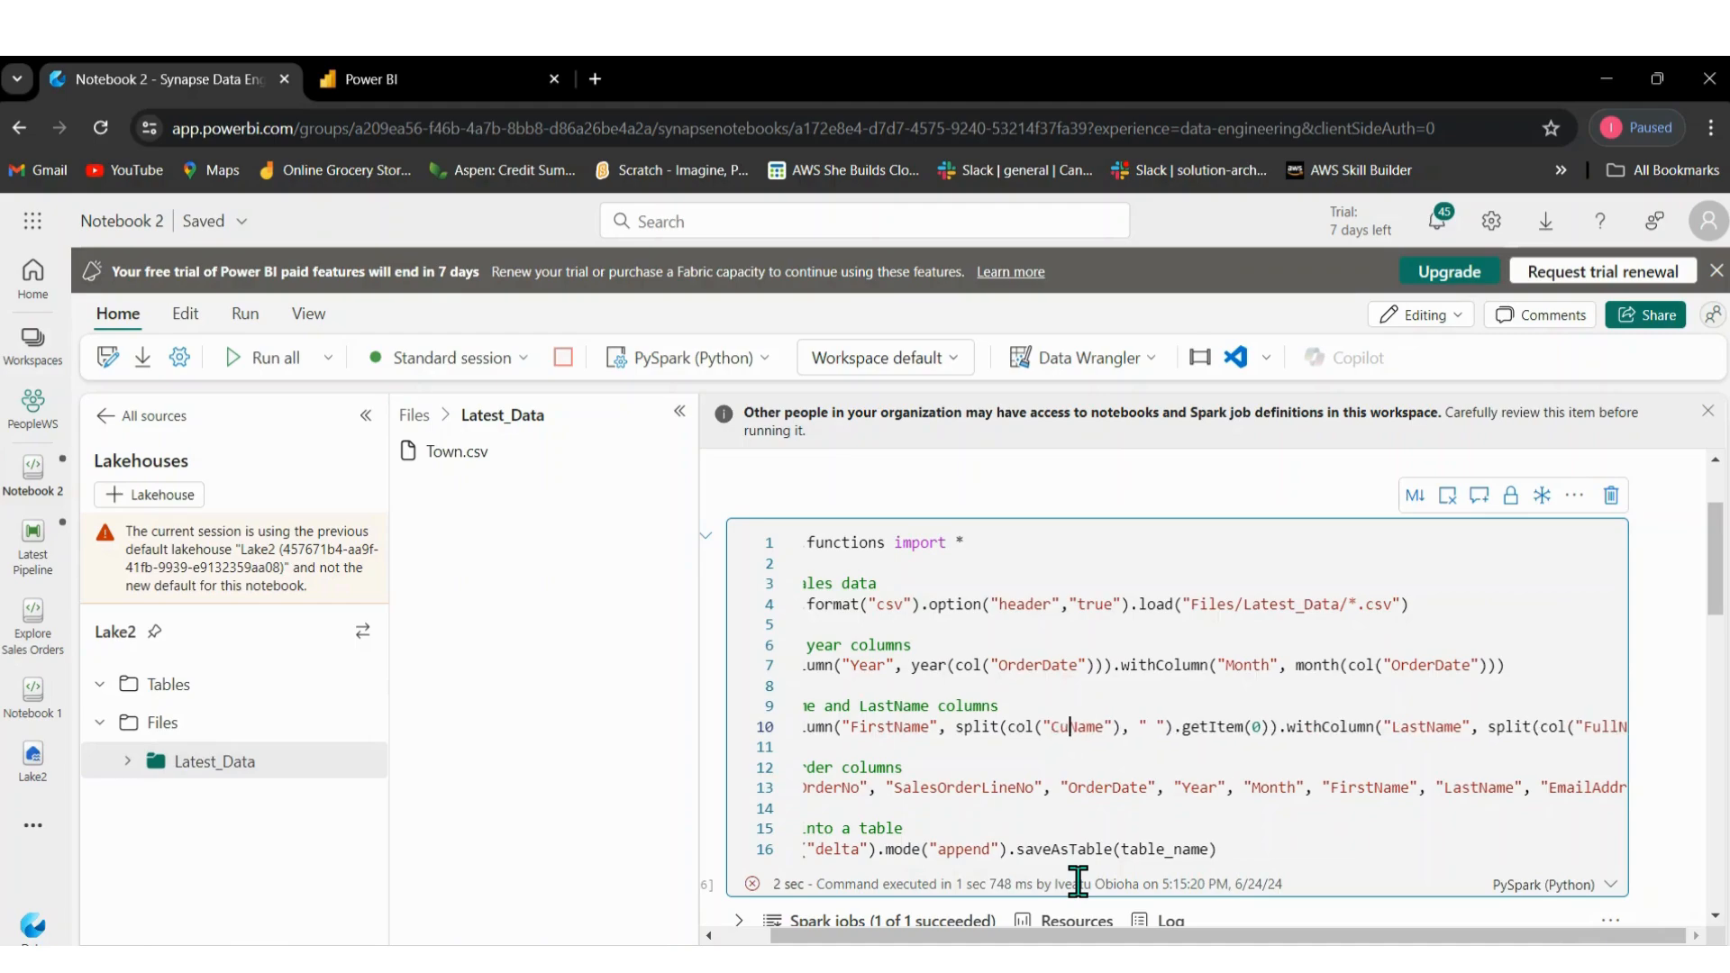
{"action": "key", "text": "BackSpace"}
{"action": "key", "text": "BackSpace"}
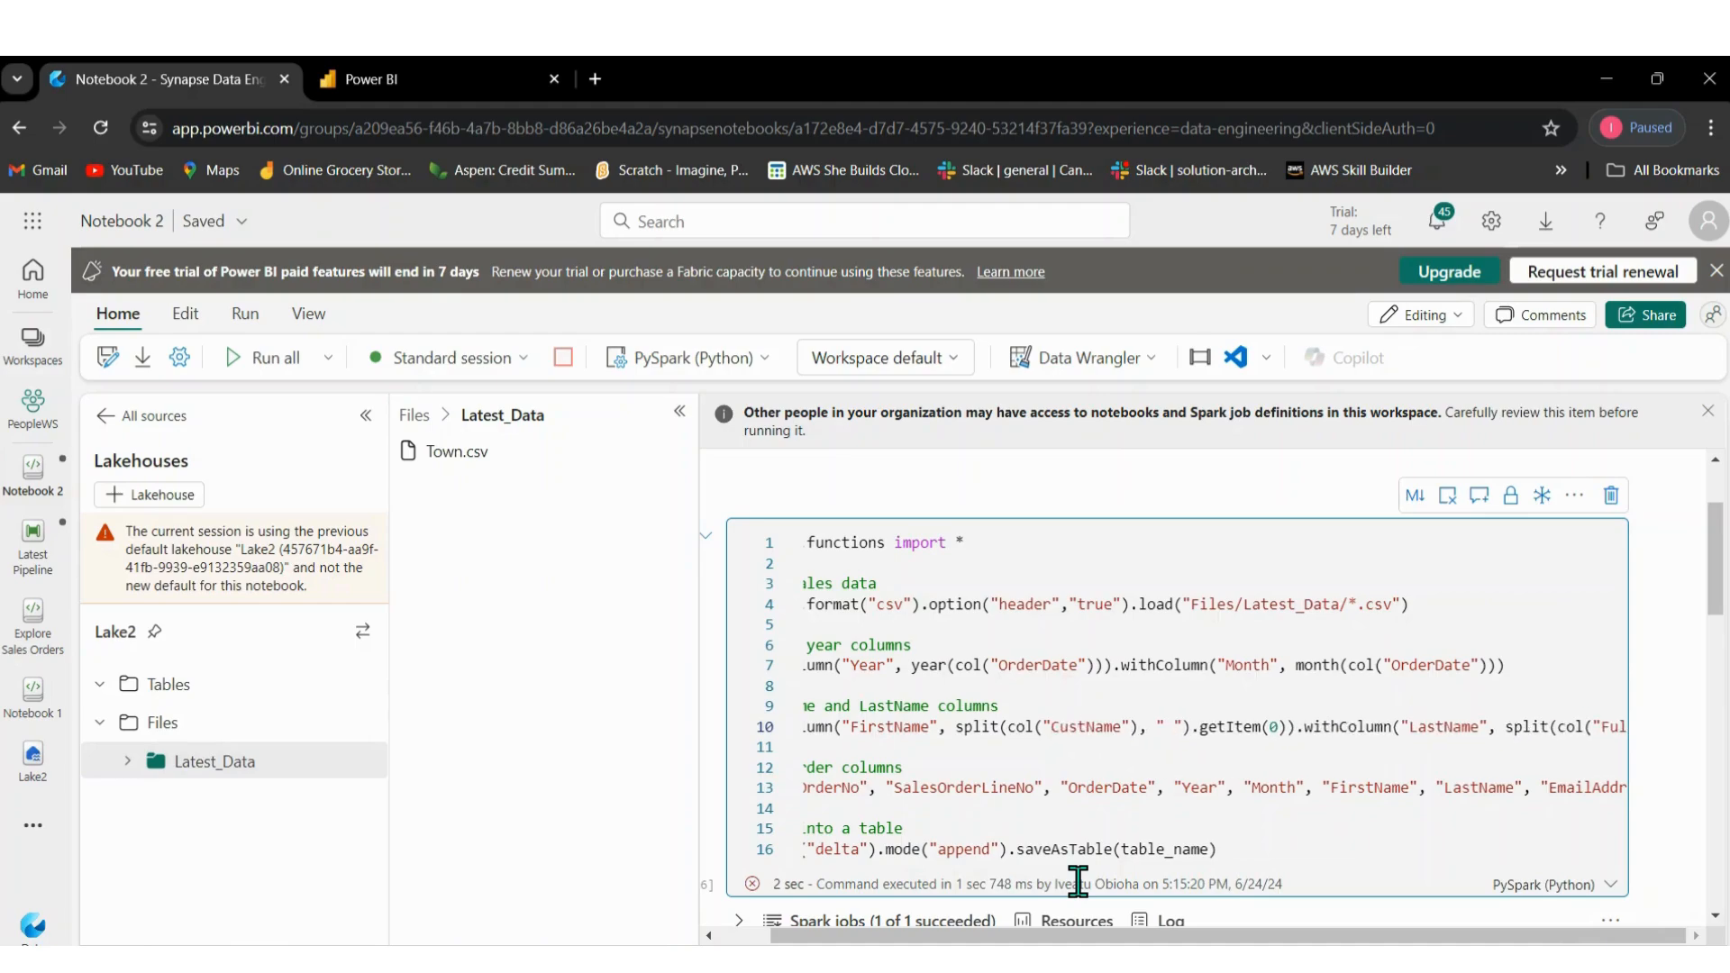
{"action": "type", "text": "omer"}
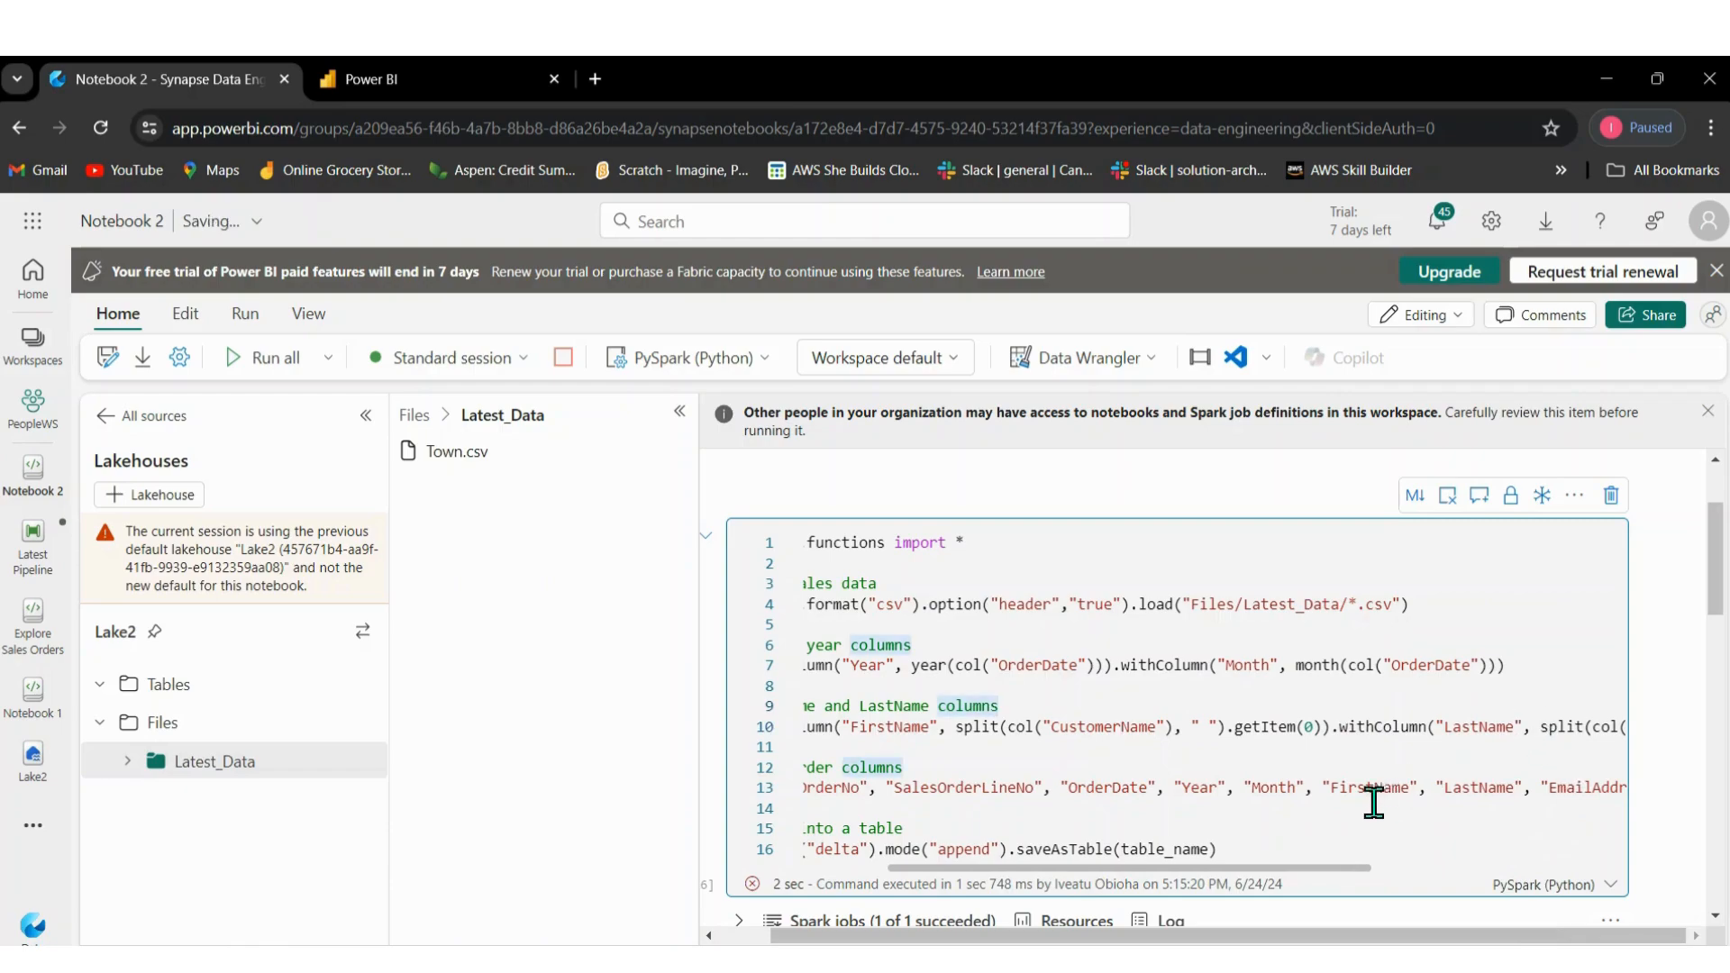
Set the column split for LastName at the end of line 10 to "CustomerName".
{"action": "left_click_drag", "start_coordinate": [1319, 872], "coordinate": [1519, 852]}
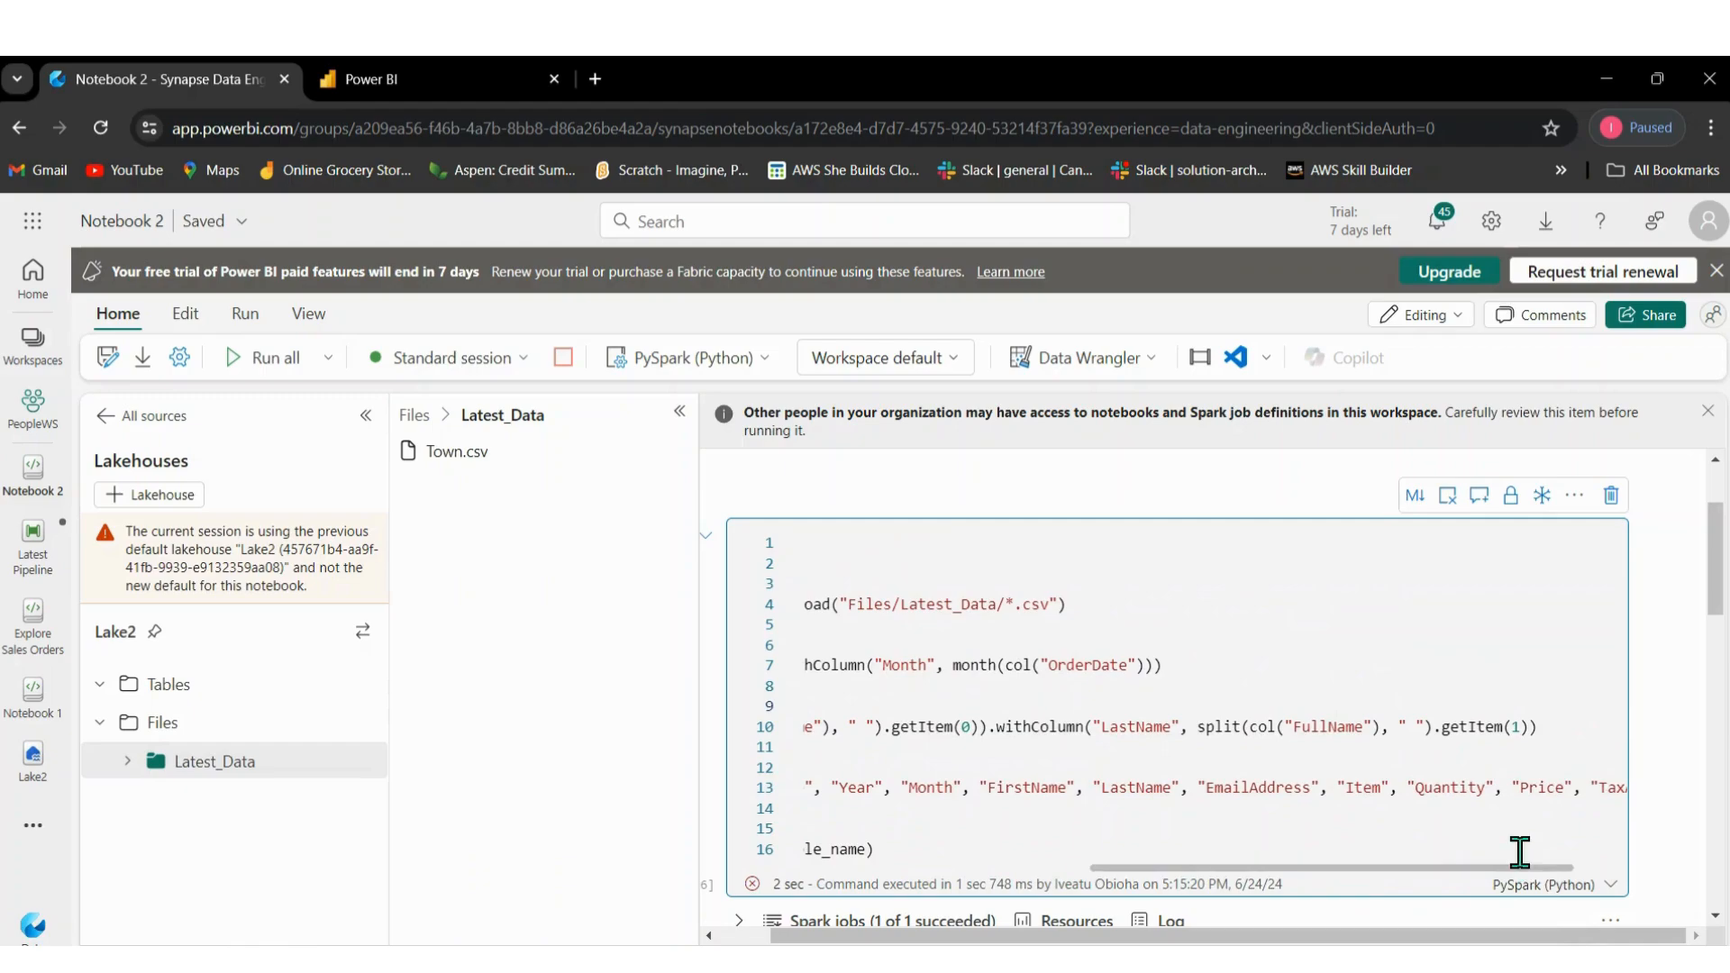
{"action": "double_click", "coordinate": [1333, 728]}
{"action": "left_click", "coordinate": [1278, 727]}
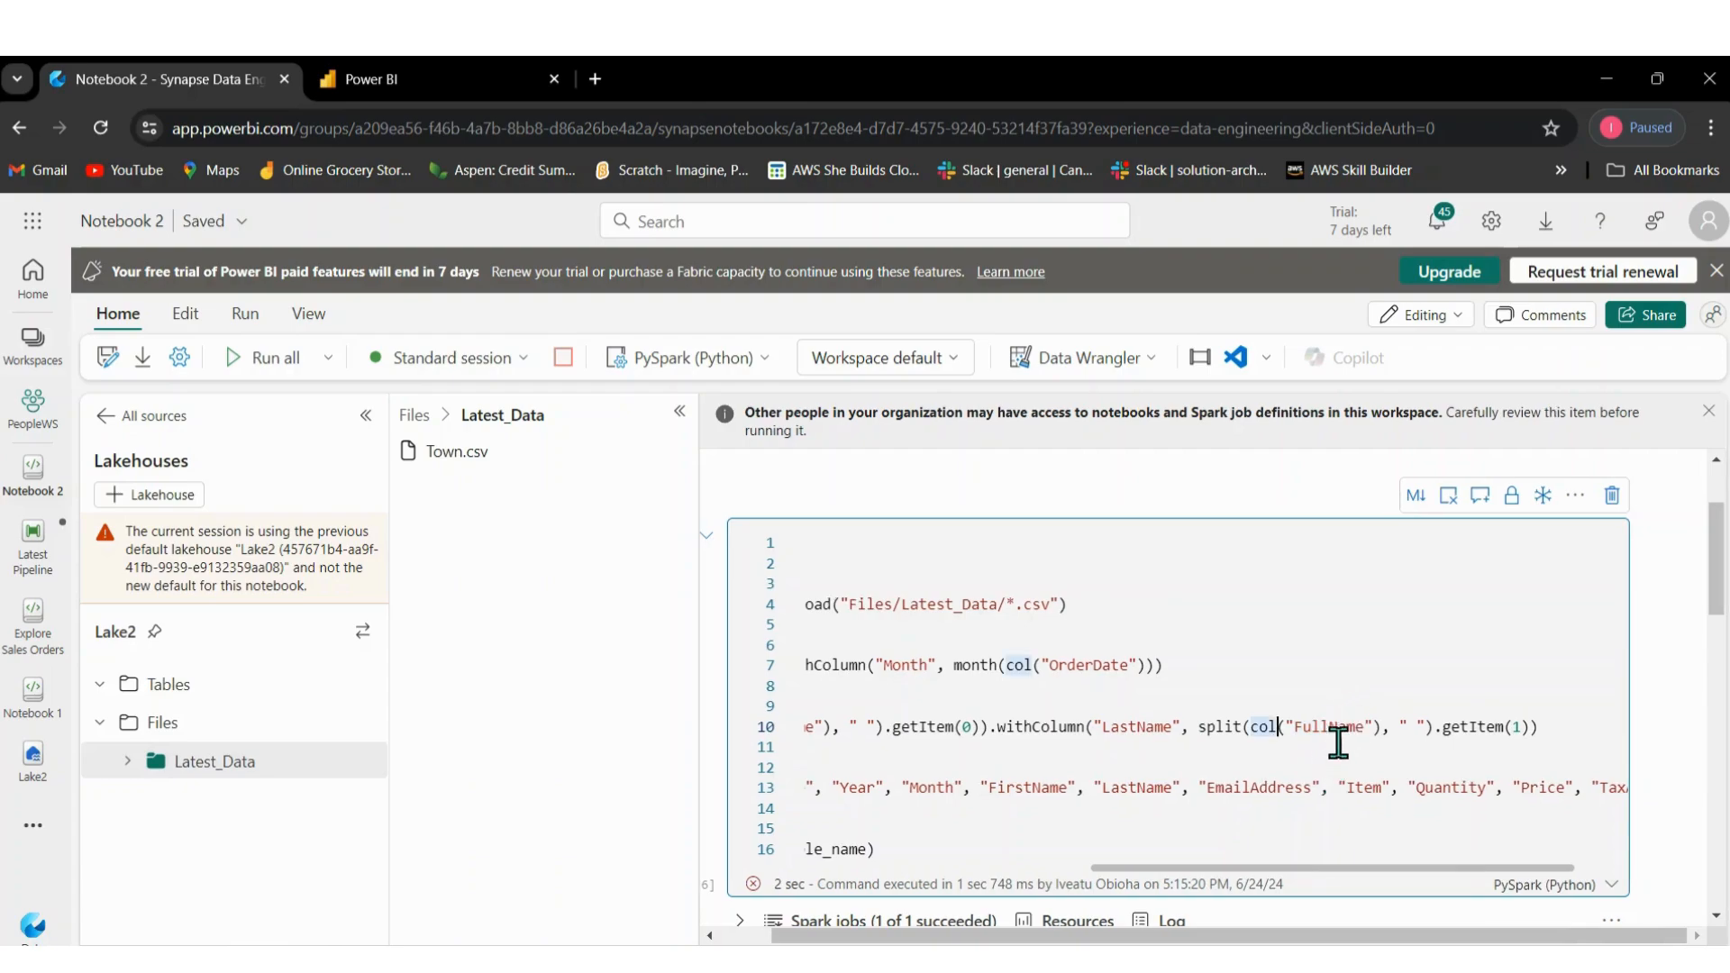
{"action": "left_click", "coordinate": [1333, 728]}
{"action": "key", "text": "BackSpace"}
{"action": "key", "text": "BackSpace"}
{"action": "key", "text": "BackSpace"}
{"action": "key", "text": "BackSpace"}
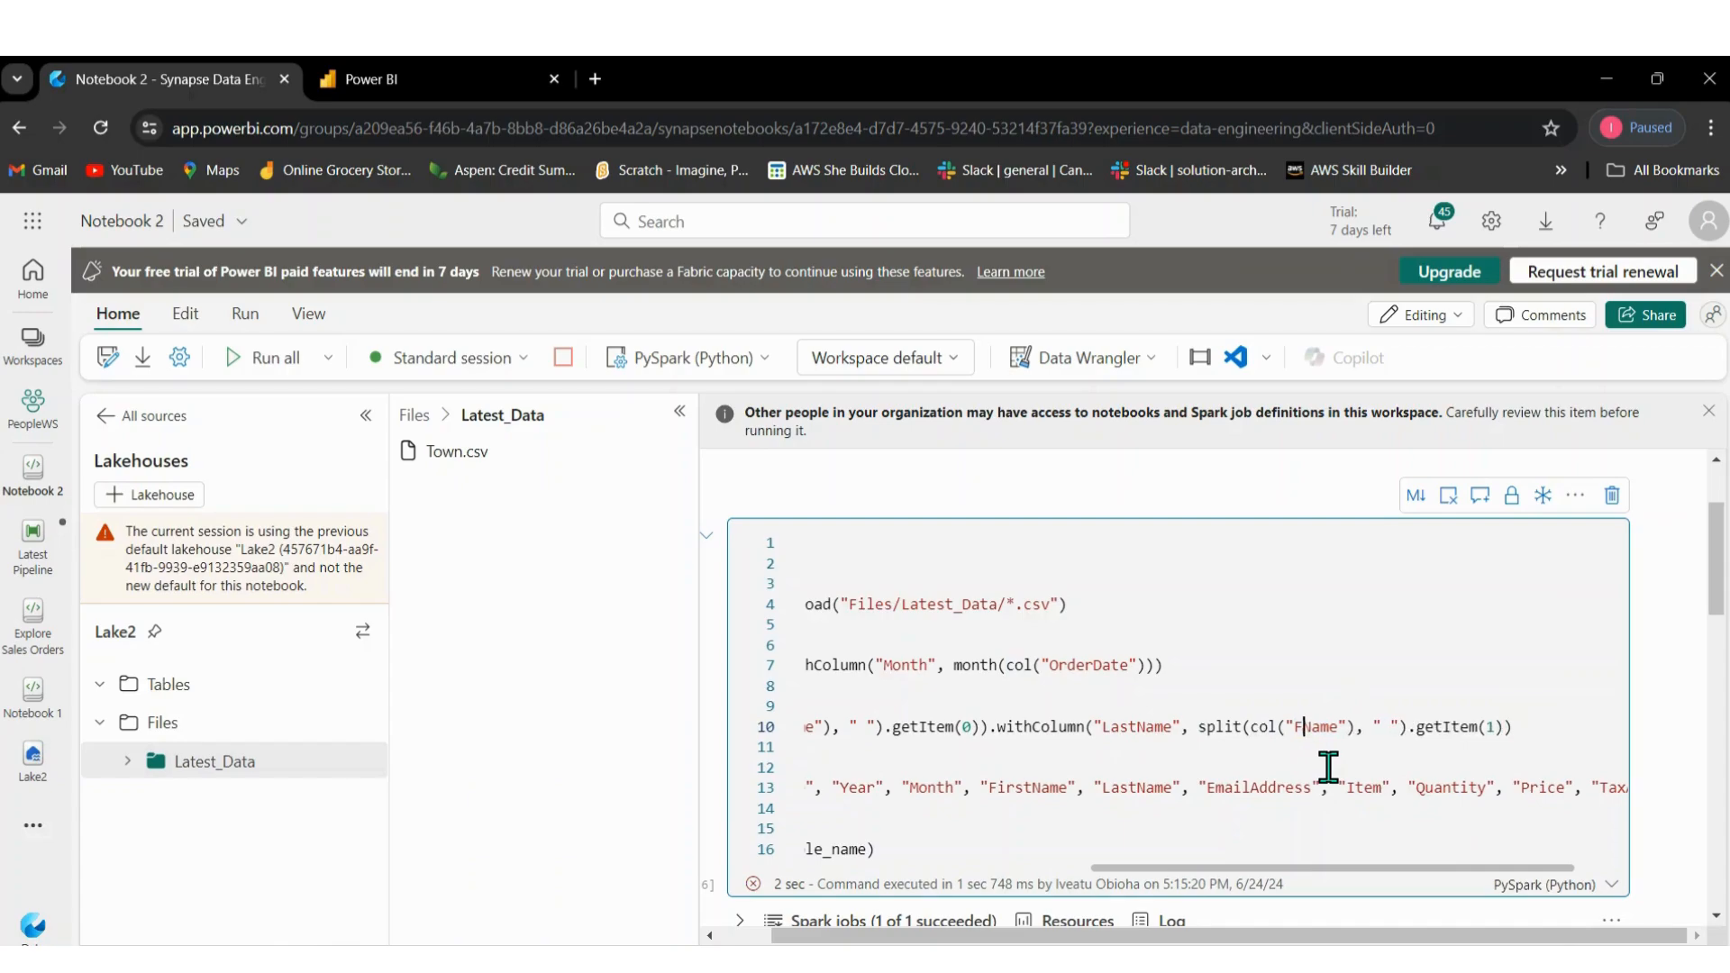
{"action": "type", "text": "Customer"}
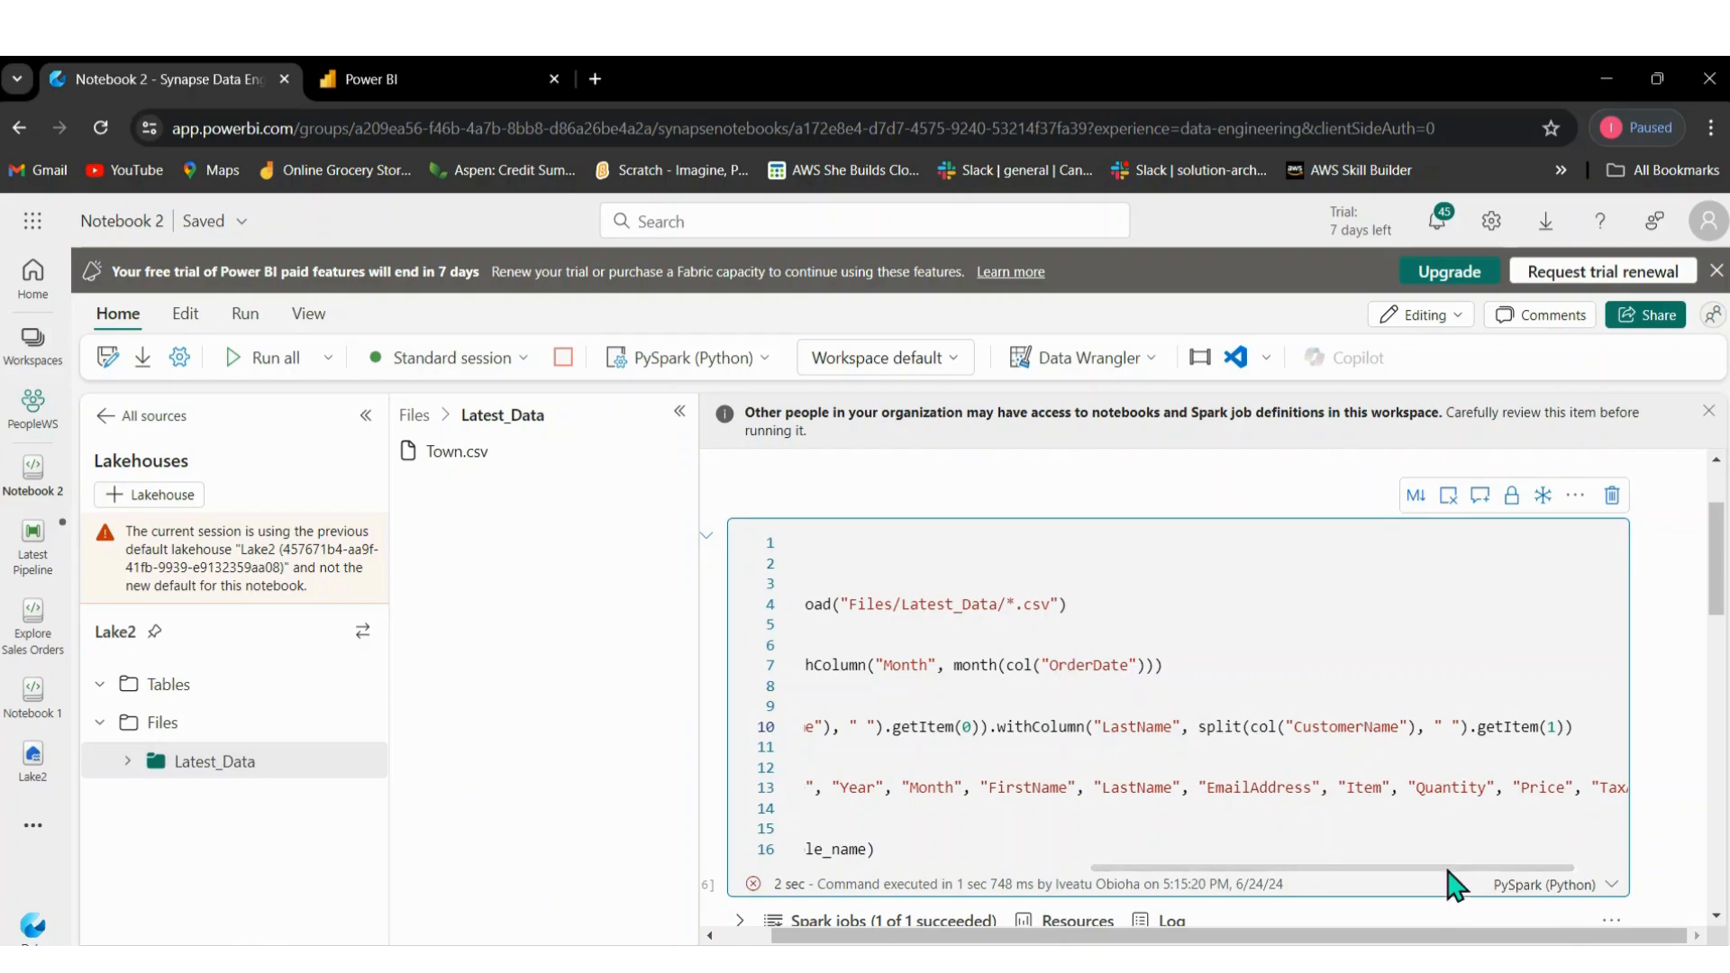
Rename the order line column in line 13's column list to "SalesOrderLineNumber".
{"action": "left_click_drag", "start_coordinate": [1452, 874], "coordinate": [1287, 876]}
{"action": "left_click_drag", "start_coordinate": [1287, 881], "coordinate": [1220, 879]}
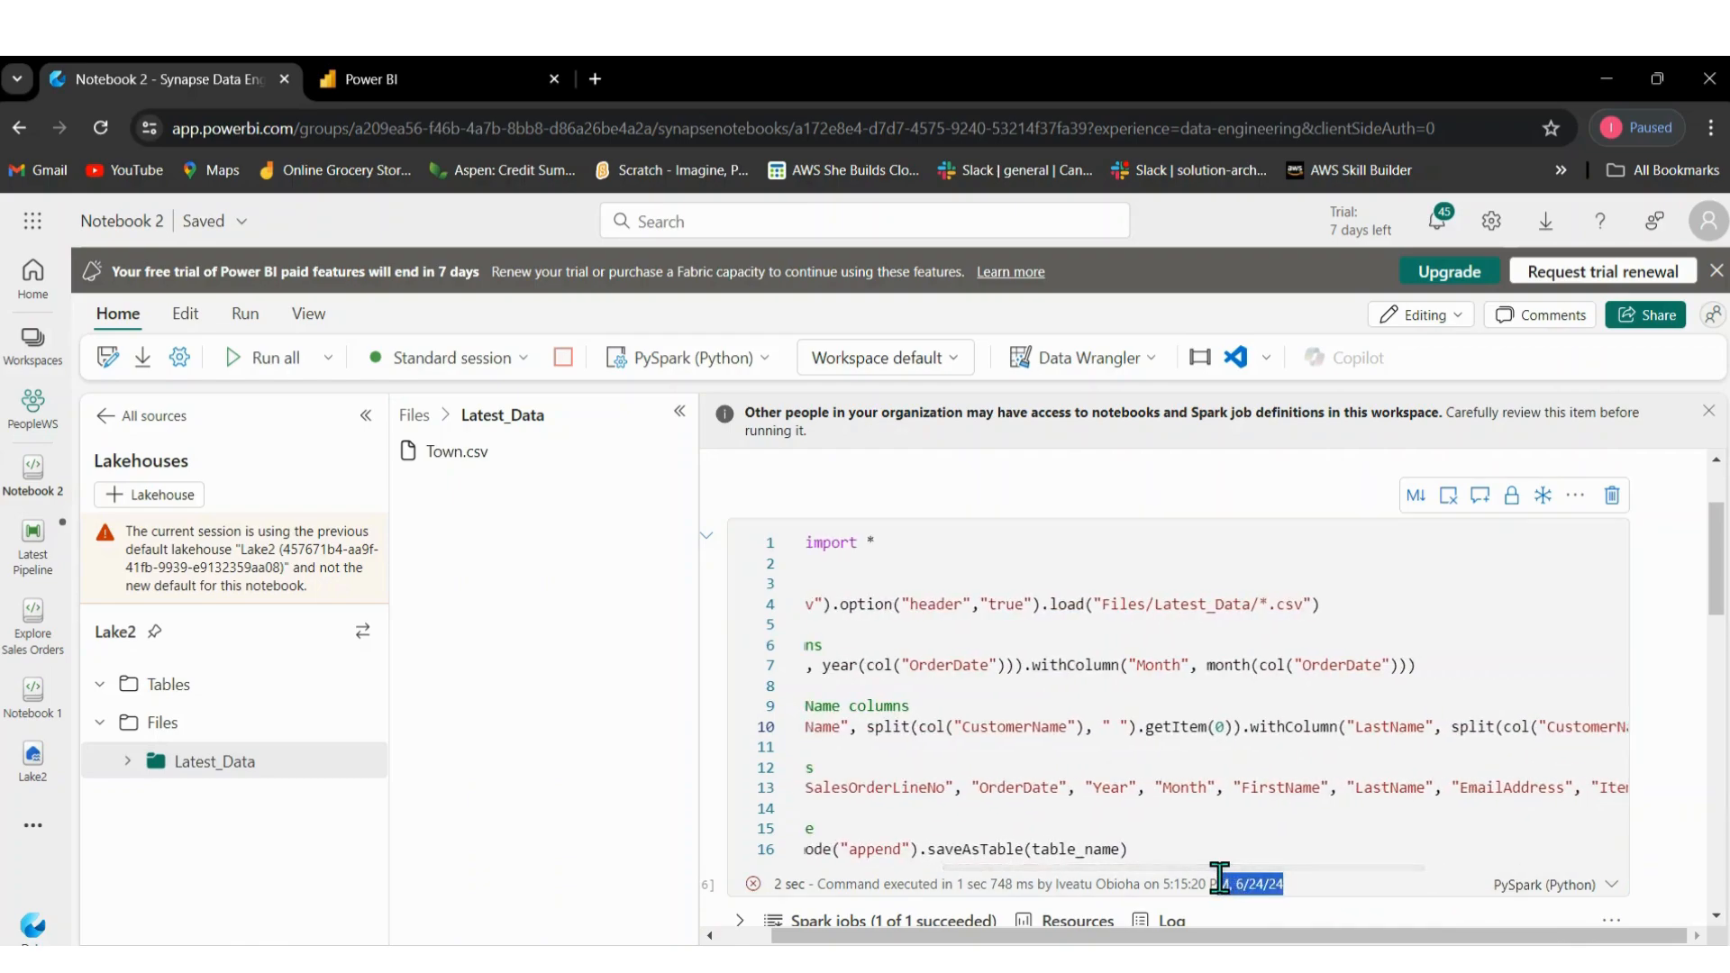
{"action": "left_click", "coordinate": [946, 794]}
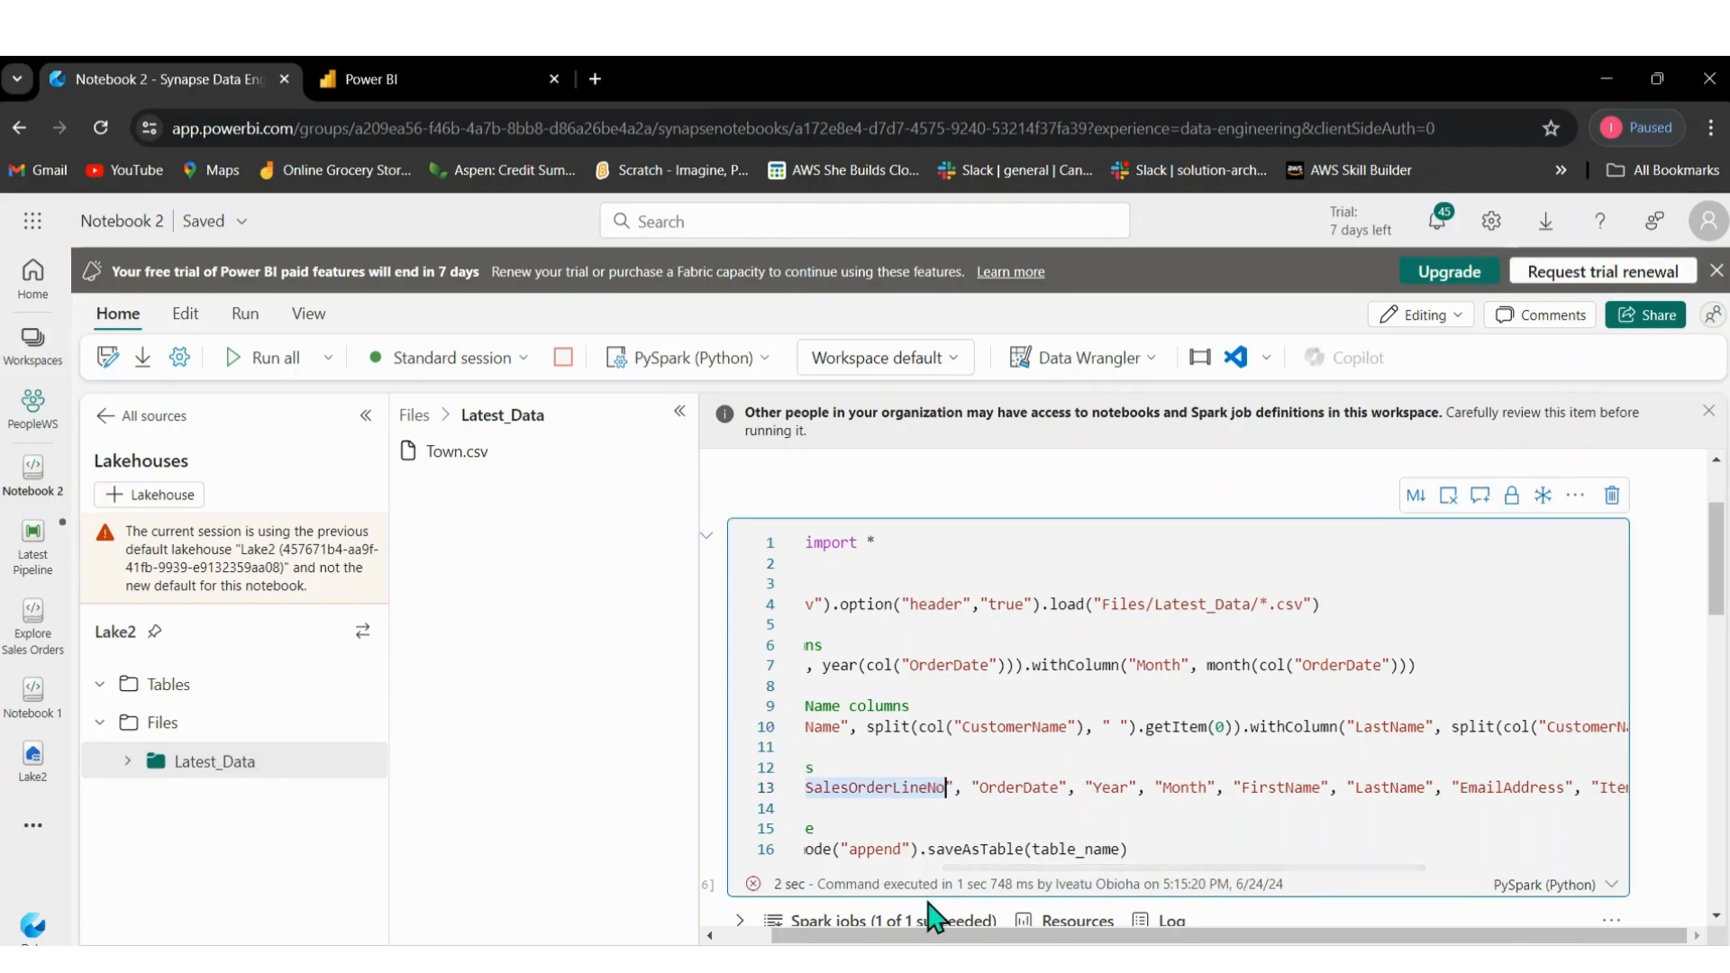
{"action": "type", "text": "m"}
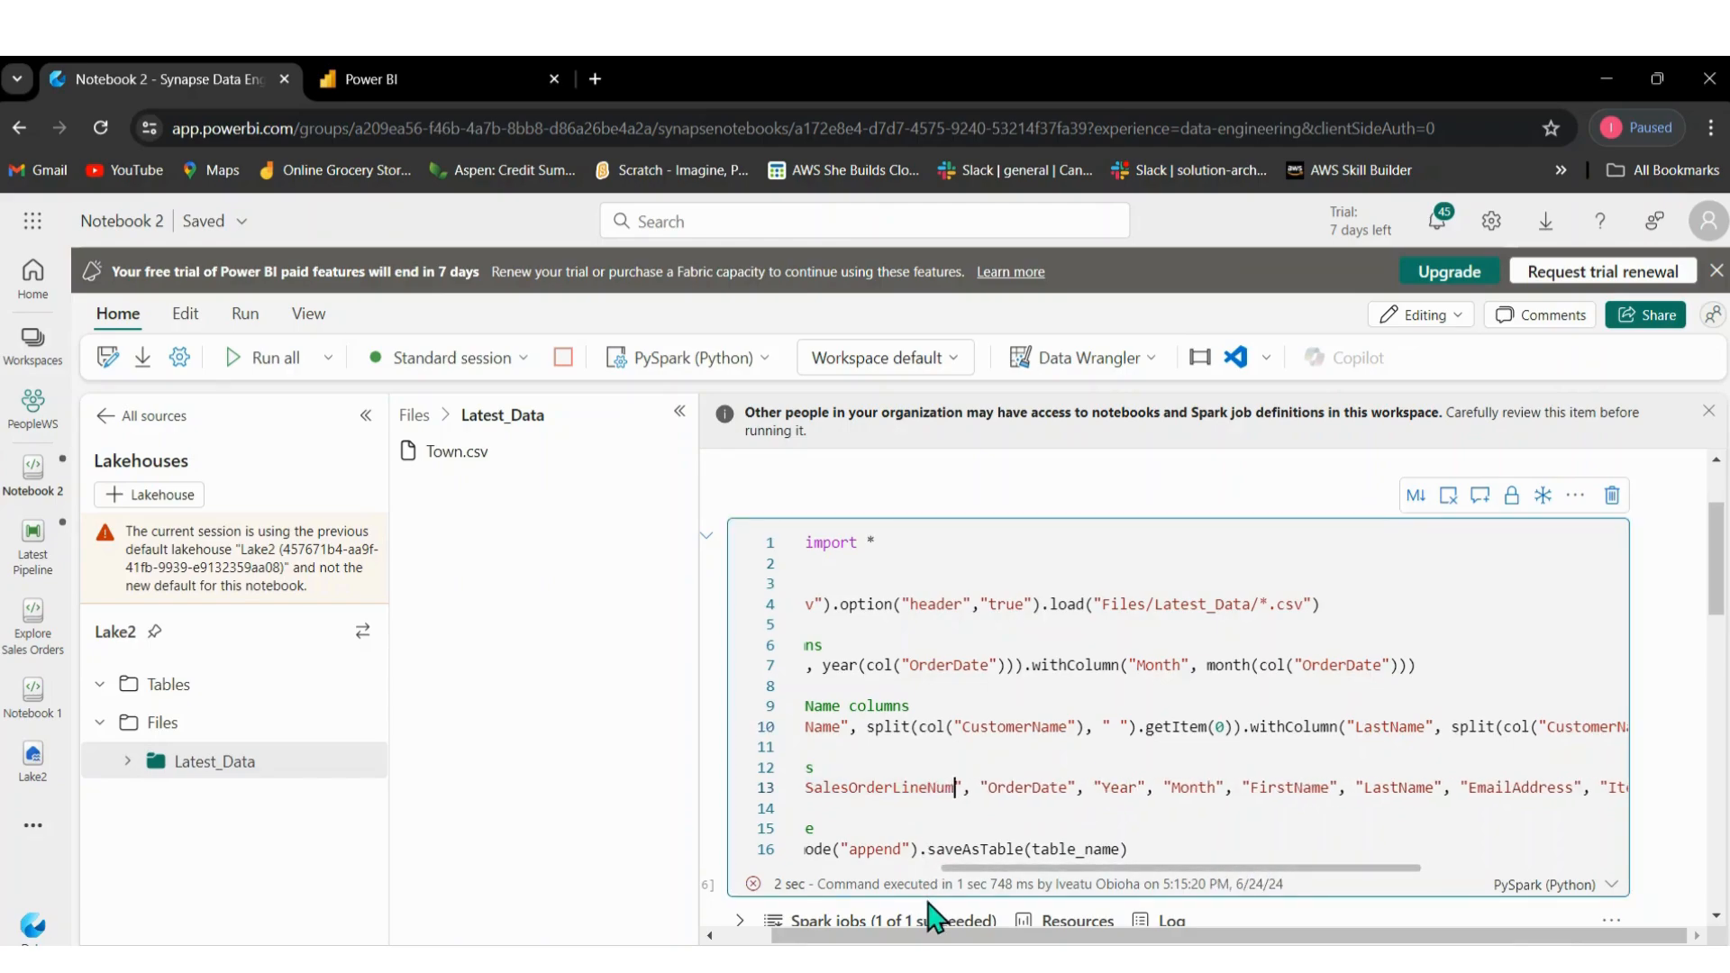
{"action": "type", "text": "ber"}
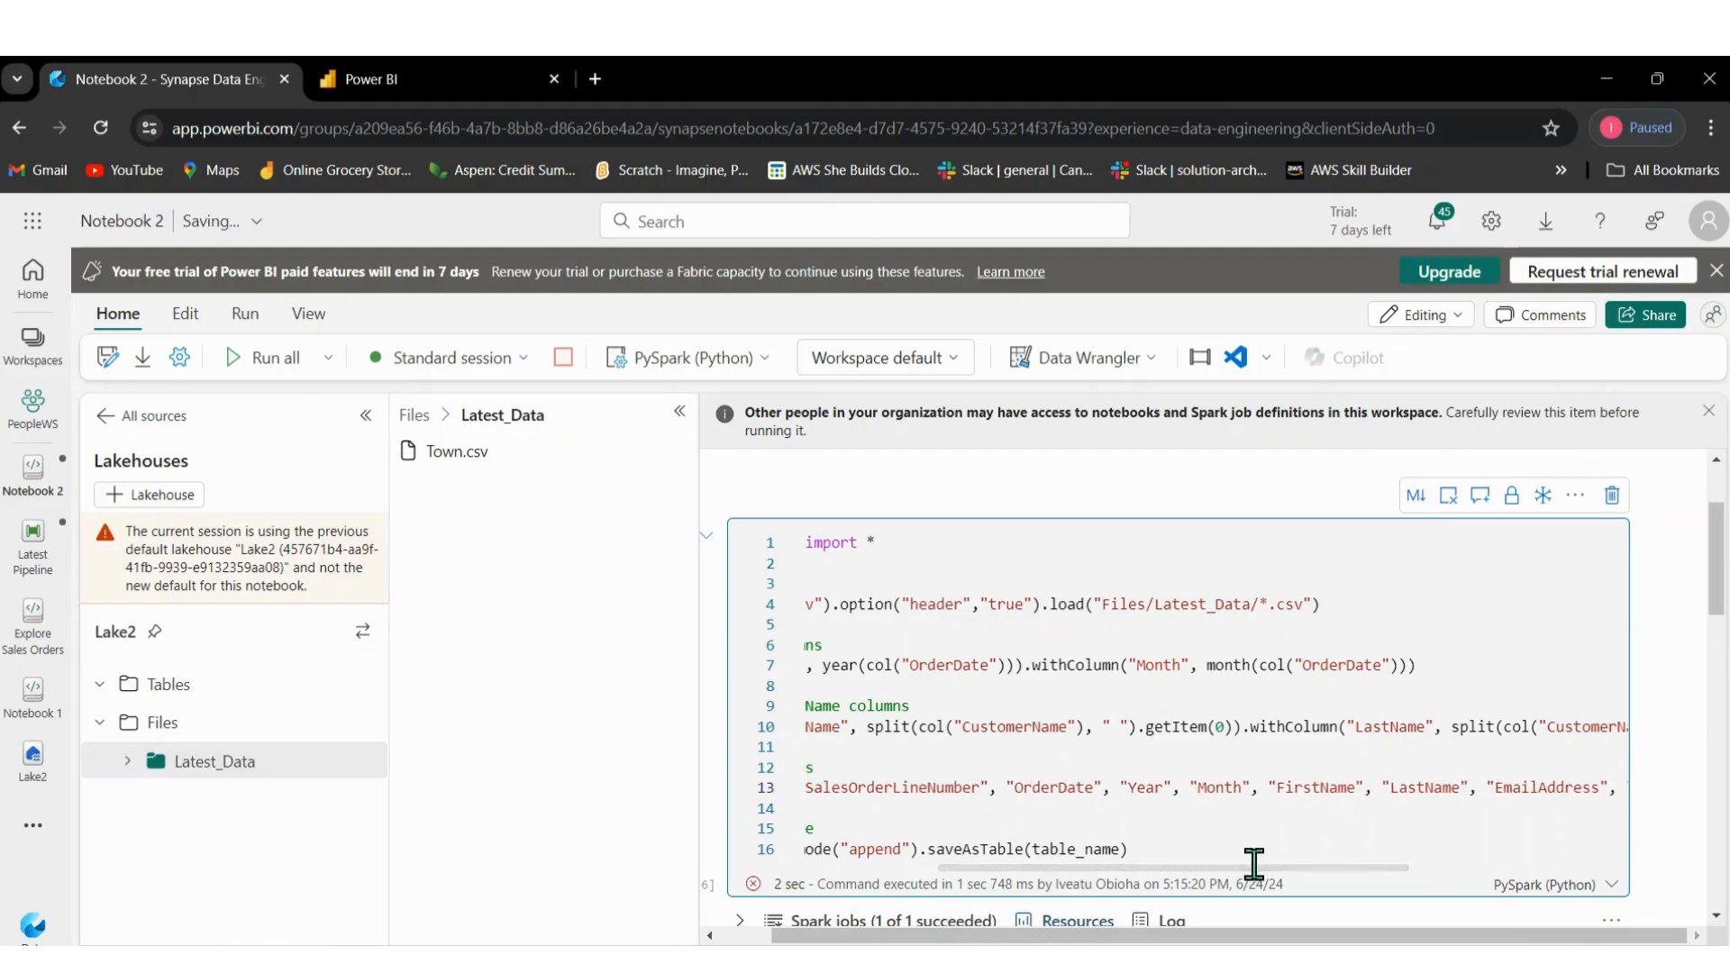
Rename the price column in line 13's column list to "UnitPrice".
{"action": "left_click_drag", "start_coordinate": [1161, 871], "coordinate": [1441, 881]}
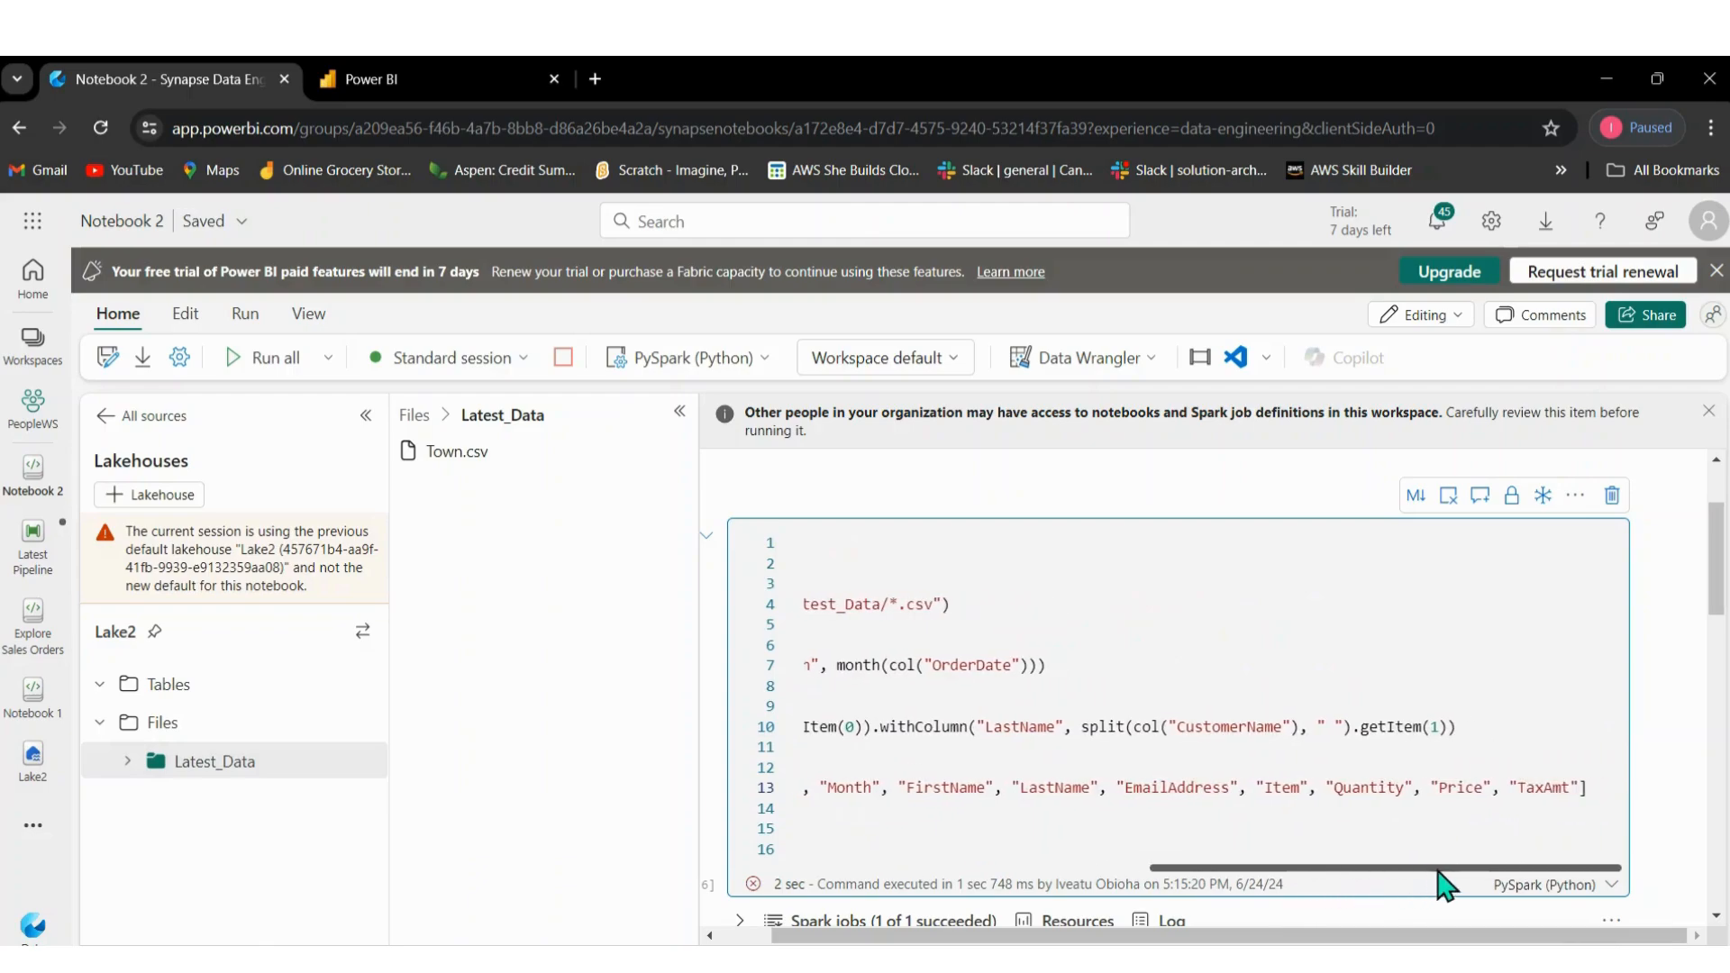
{"action": "left_click", "coordinate": [1442, 787]}
{"action": "type", "text": "Unit"}
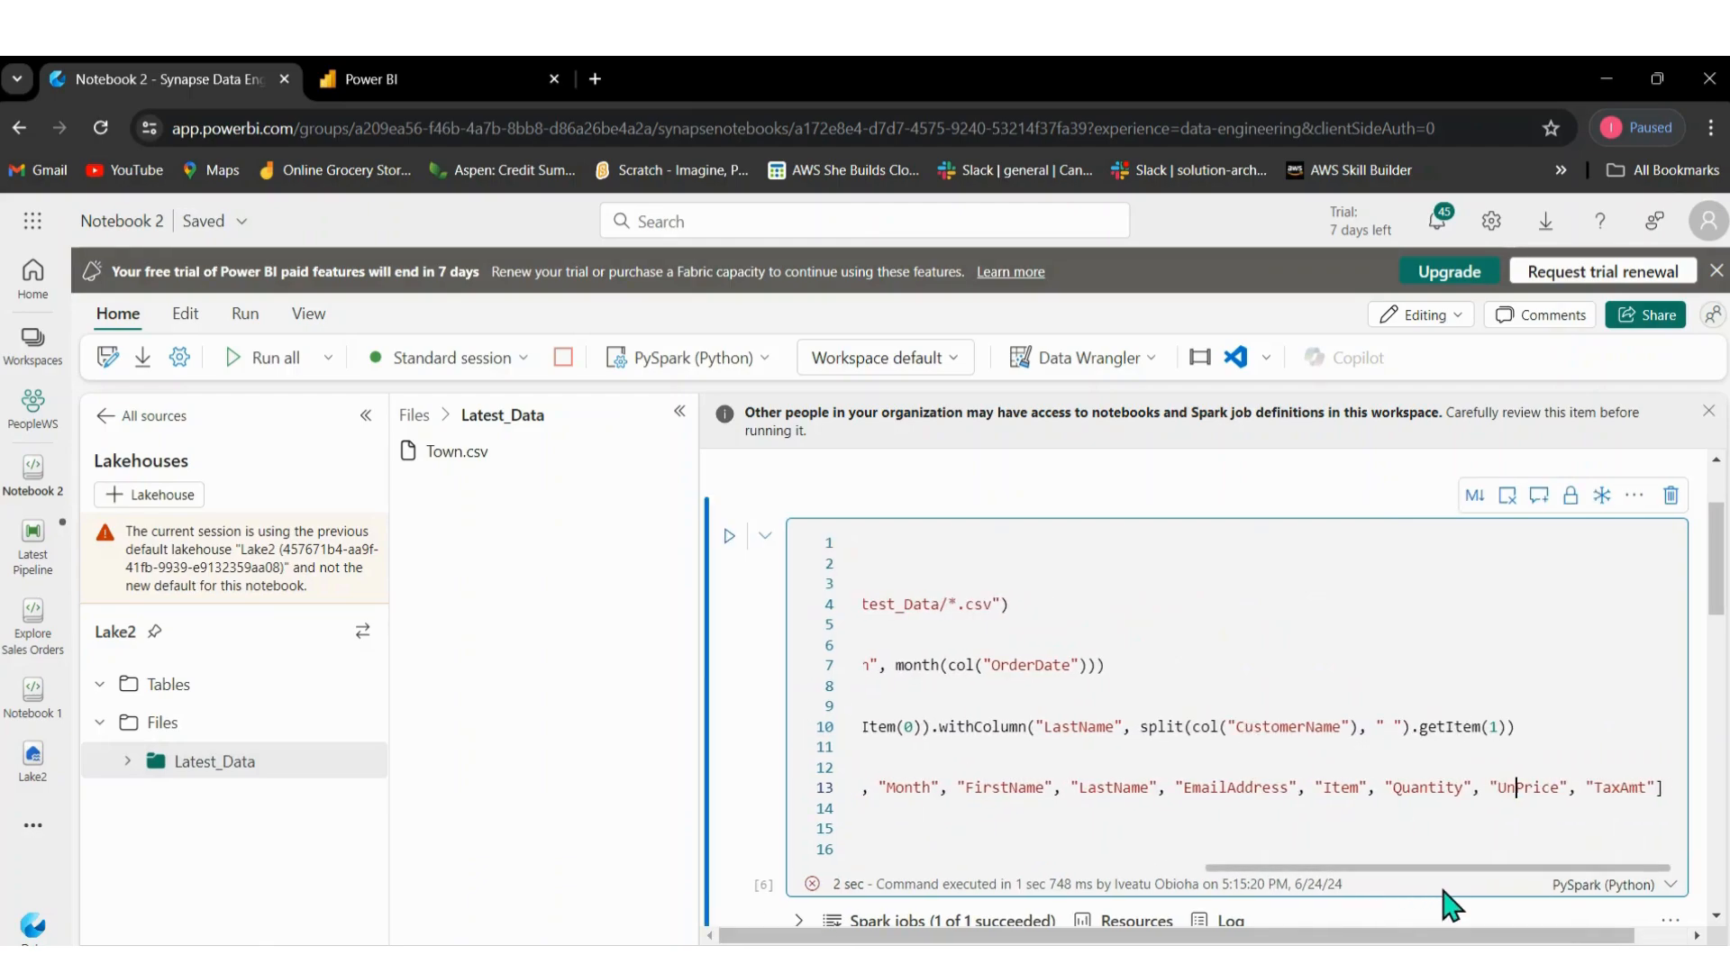
{"action": "double_click", "coordinate": [1652, 788]}
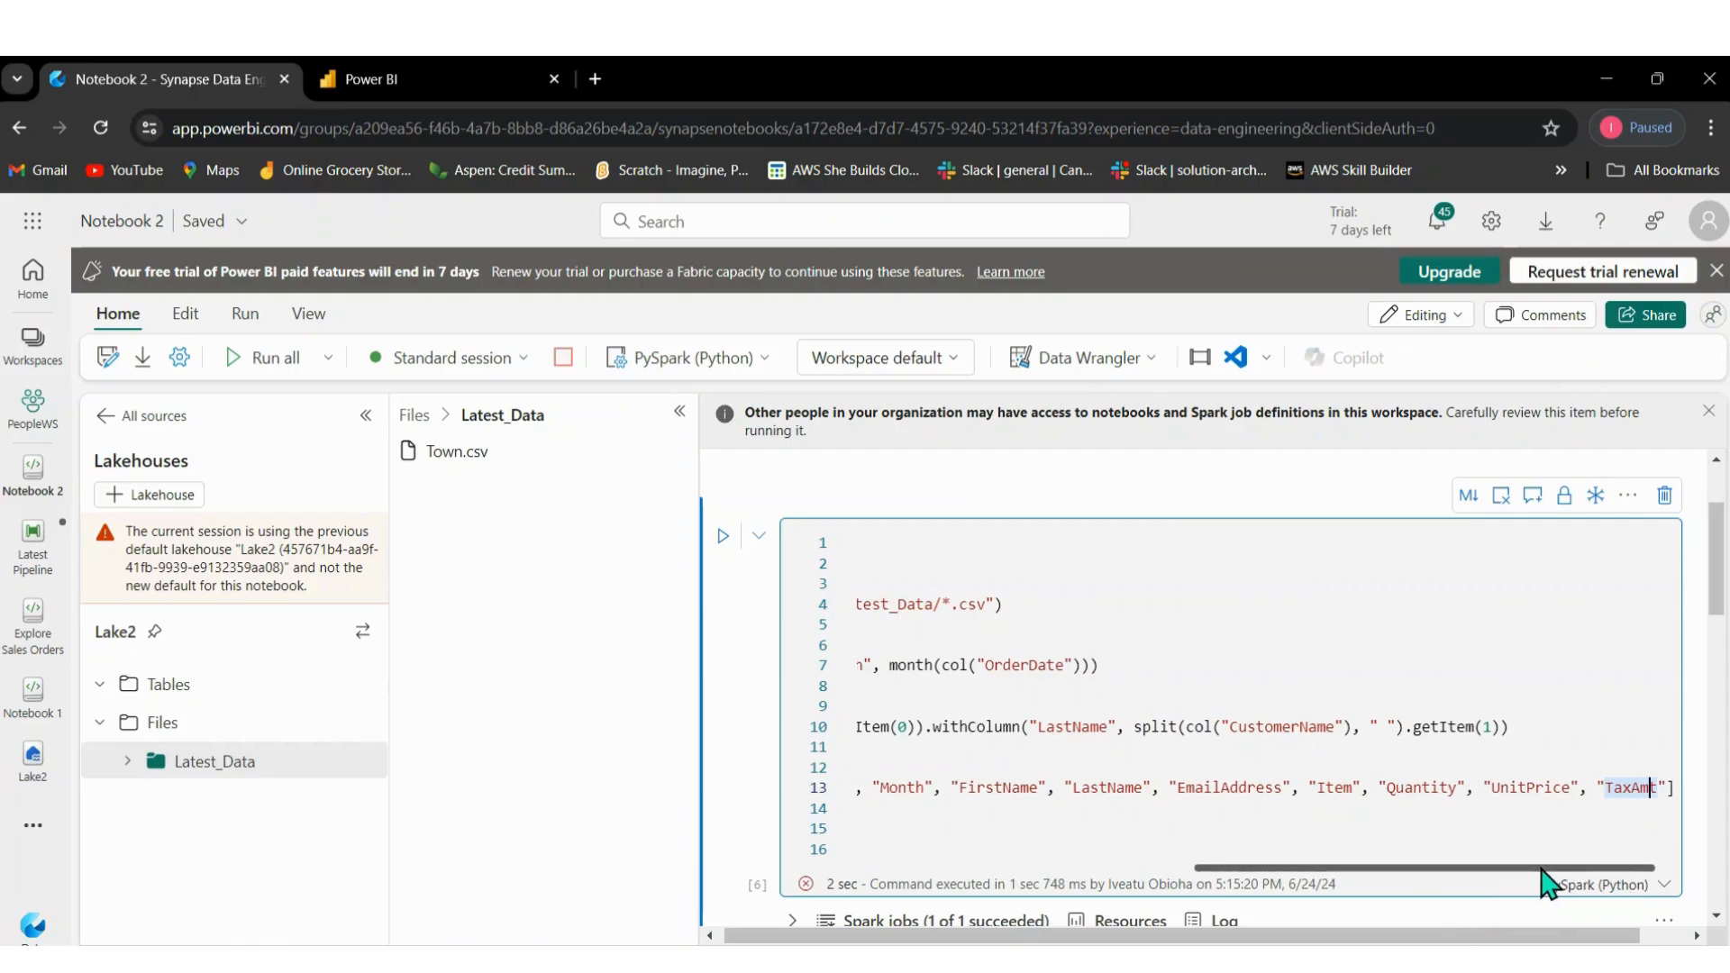
Rename the first column in line 13's list to "SalesOrderNumber" and rerun the sales data cell.
{"action": "left_click_drag", "start_coordinate": [1553, 870], "coordinate": [1190, 888]}
{"action": "left_click", "coordinate": [1056, 791]}
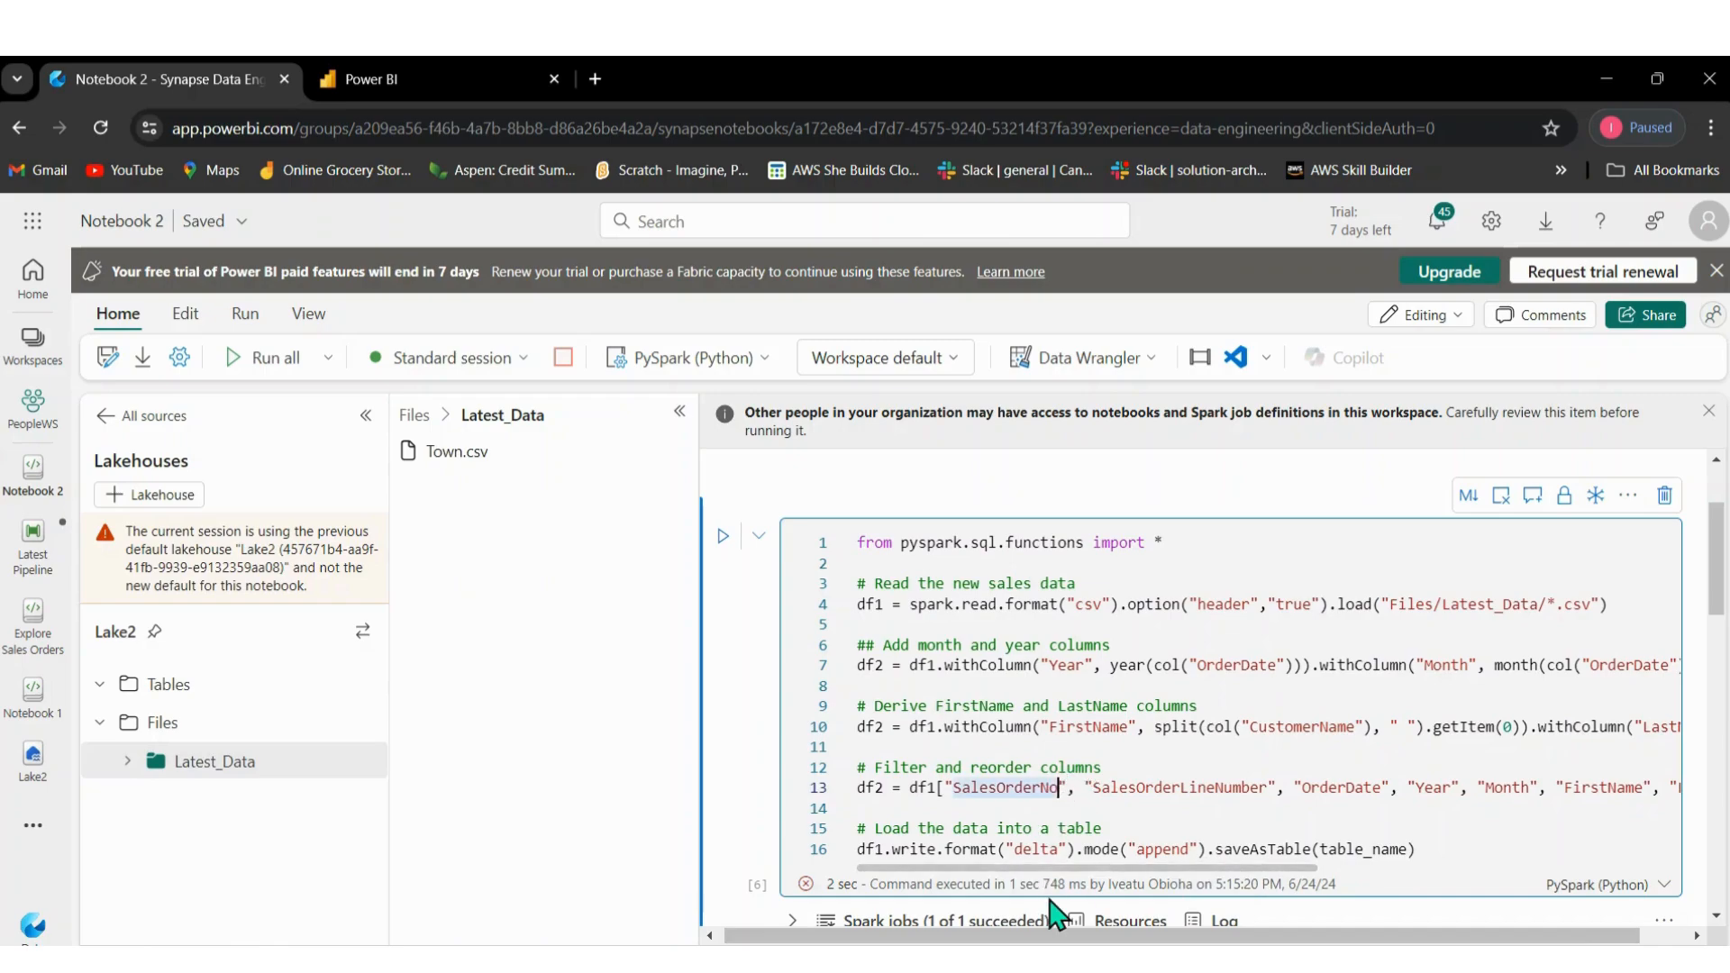
{"action": "type", "text": "ber"}
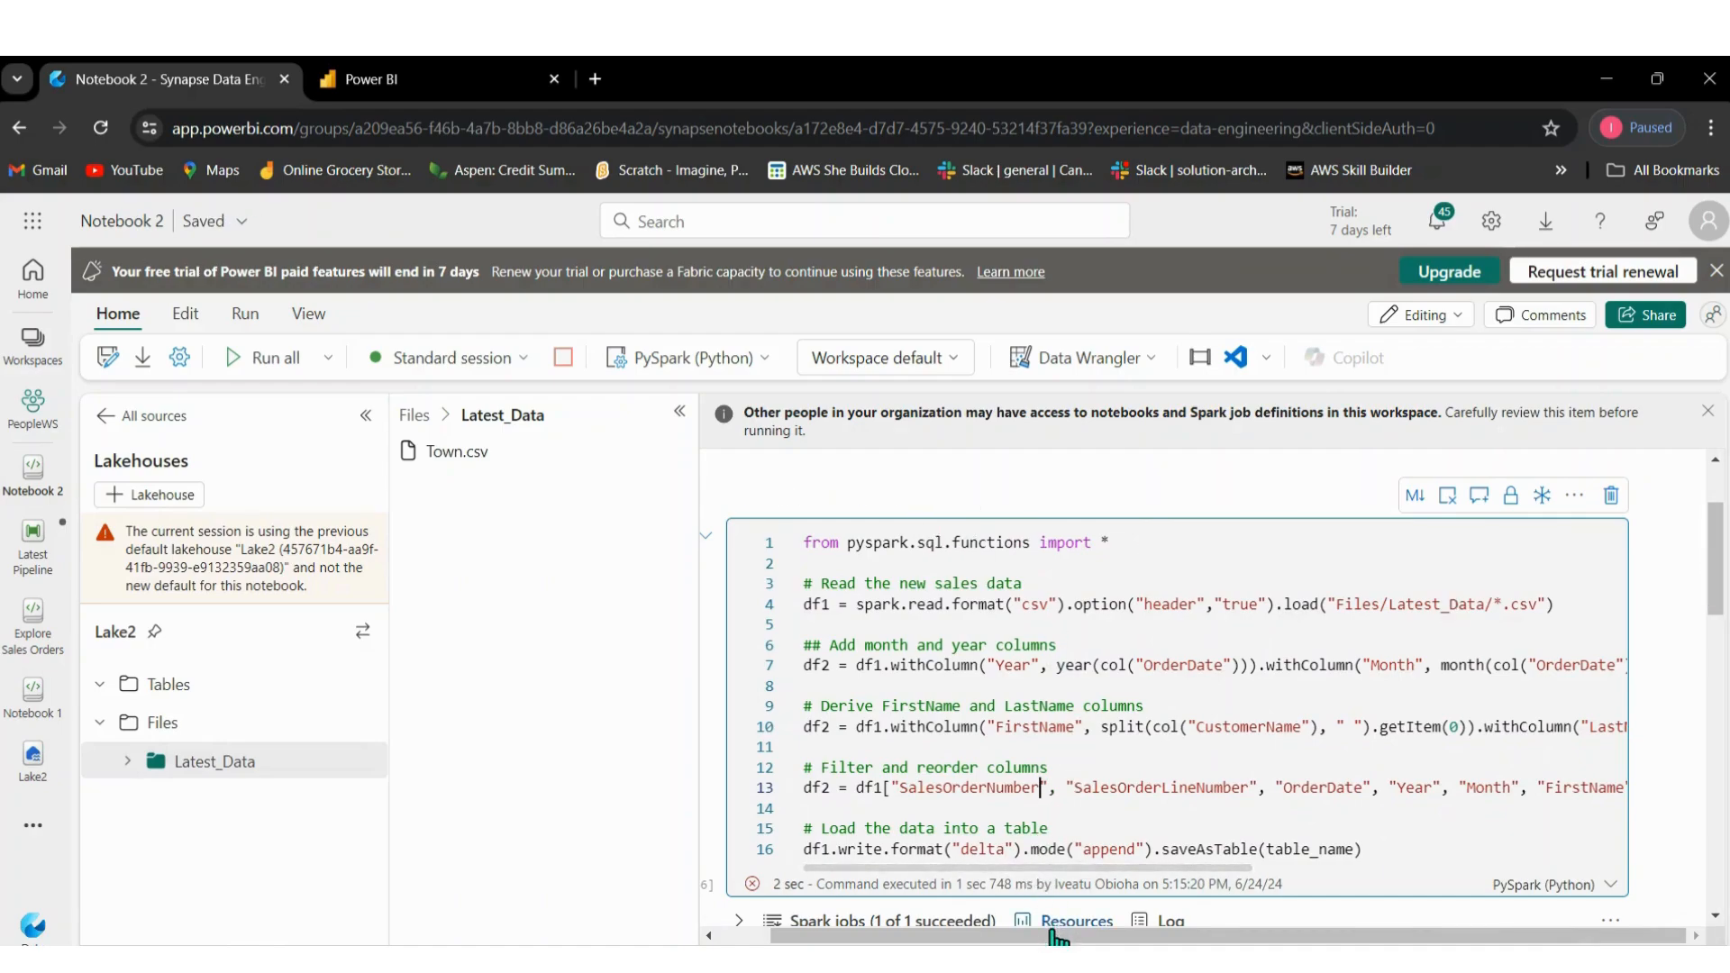
{"action": "left_click_drag", "start_coordinate": [1050, 940], "coordinate": [997, 940]}
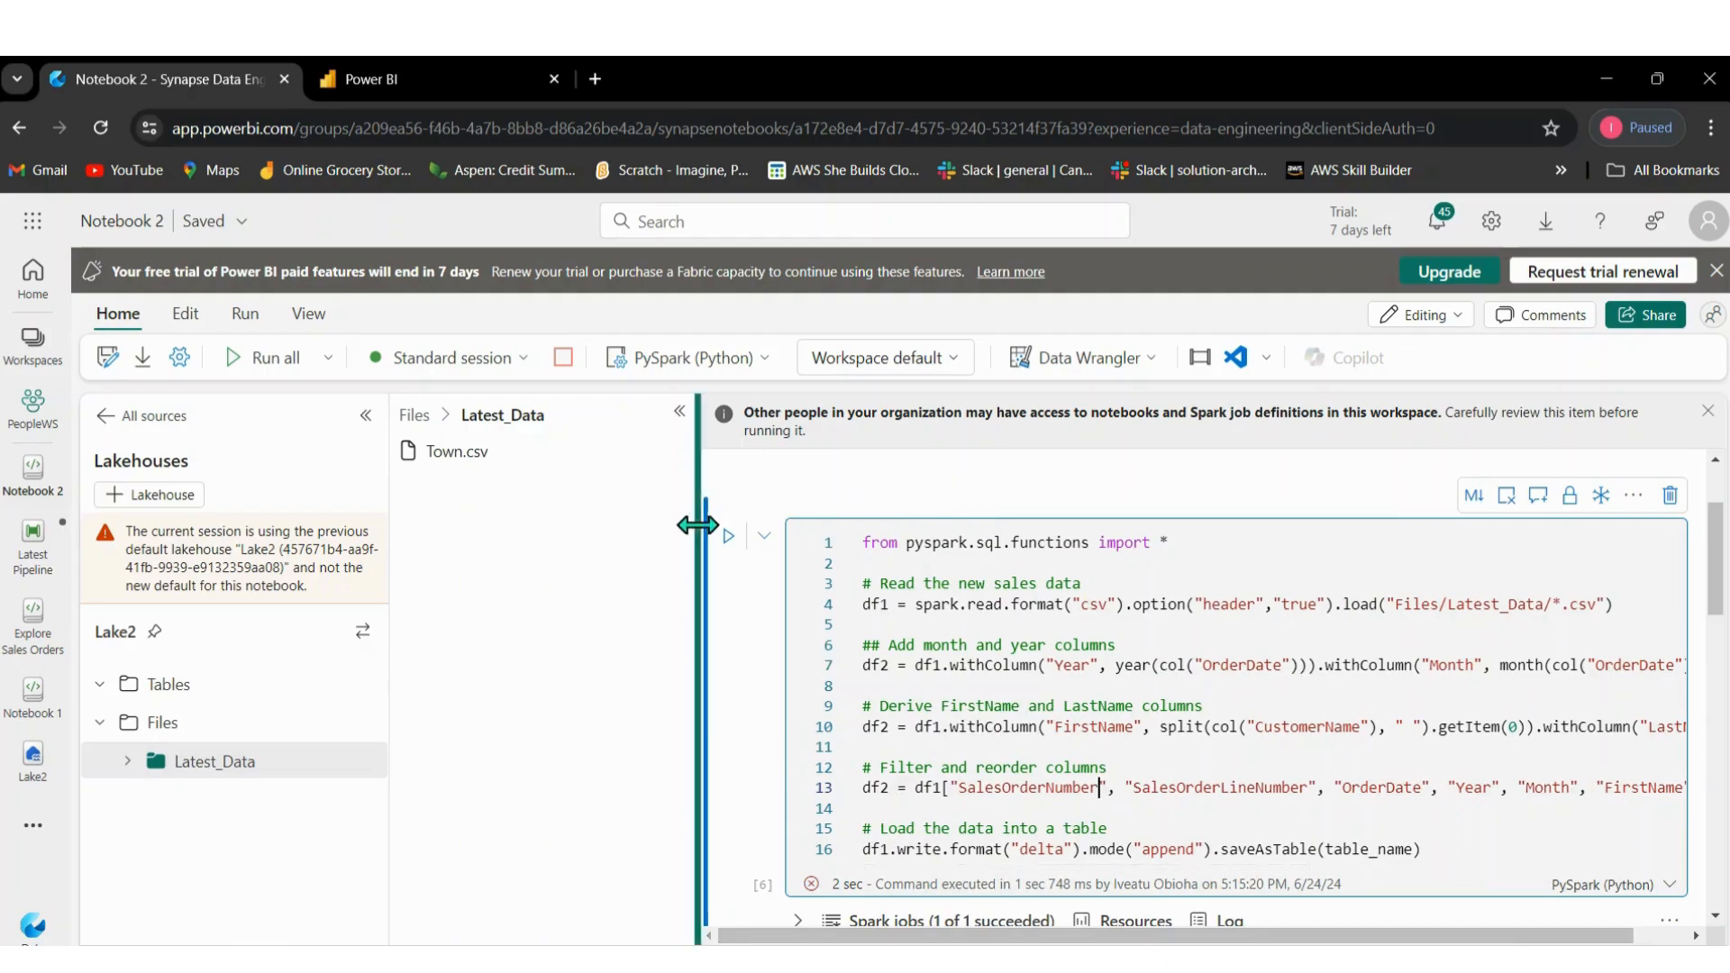
{"action": "left_click", "coordinate": [728, 537]}
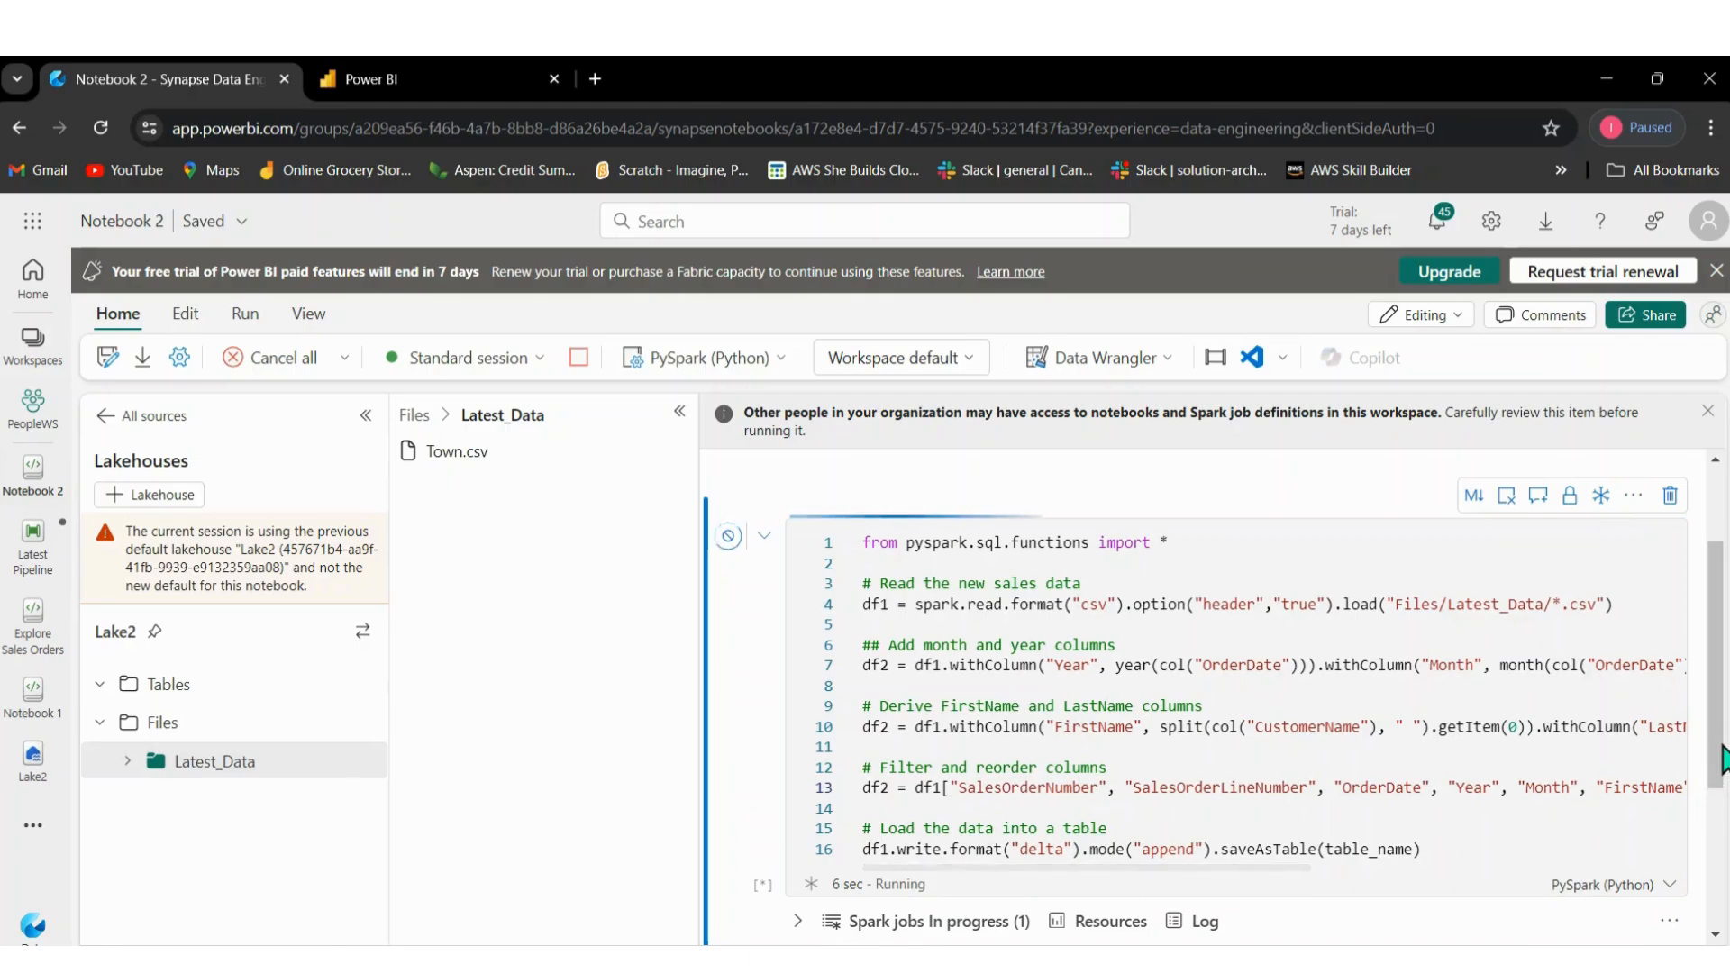
Examine the end of the cell's error output, comparing the tax column name used in the code with the CSV's column names.
{"action": "scroll", "coordinate": [1717, 748], "scroll_direction": "down", "scroll_amount": 10}
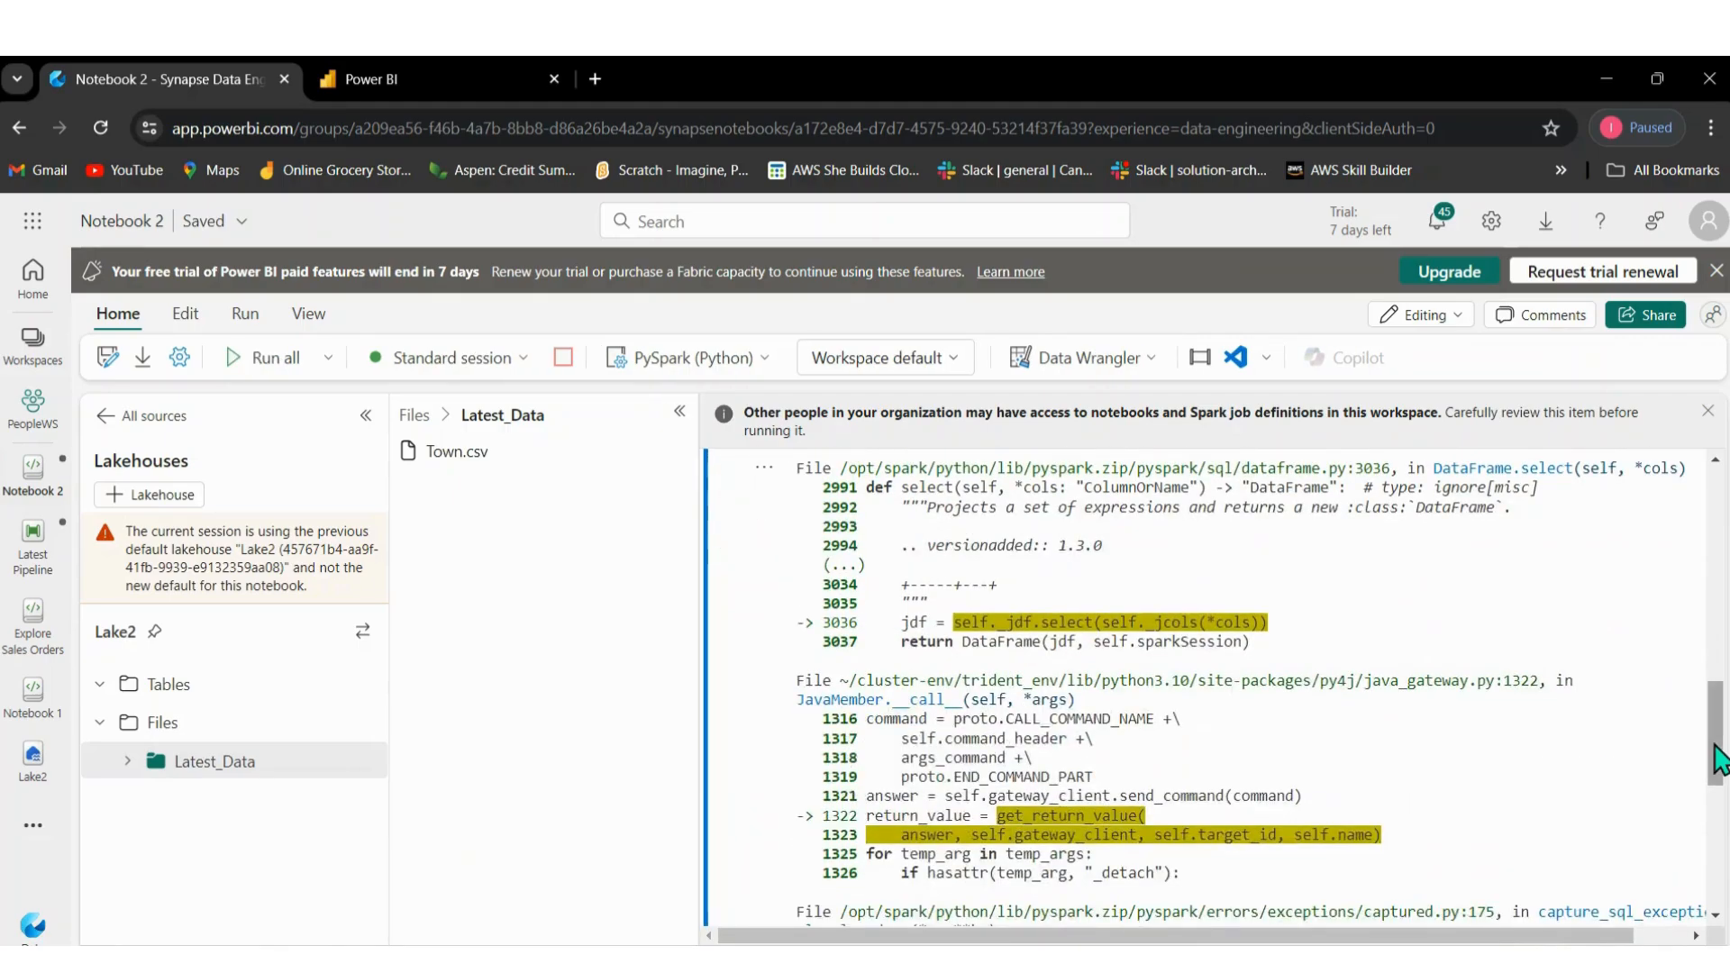
{"action": "left_click_drag", "start_coordinate": [1717, 757], "coordinate": [1726, 888]}
{"action": "left_click_drag", "start_coordinate": [1543, 937], "coordinate": [1659, 937]}
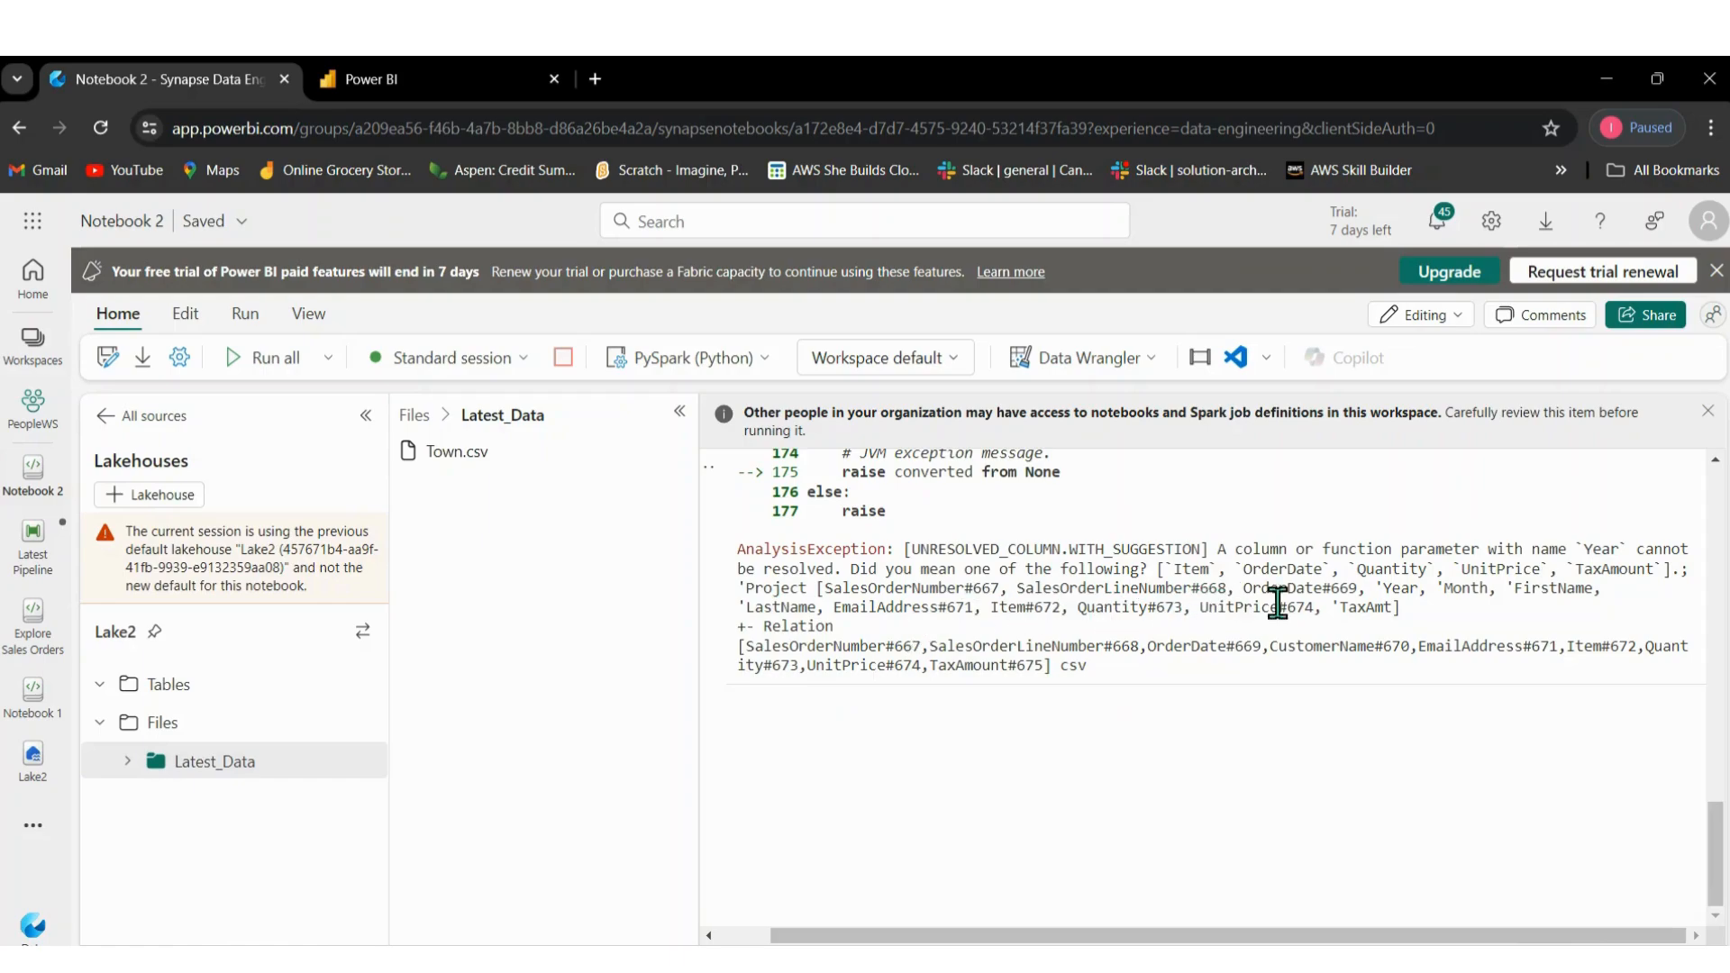
{"action": "left_click_drag", "start_coordinate": [1389, 608], "coordinate": [1338, 608]}
{"action": "left_click_drag", "start_coordinate": [1655, 569], "coordinate": [1590, 568]}
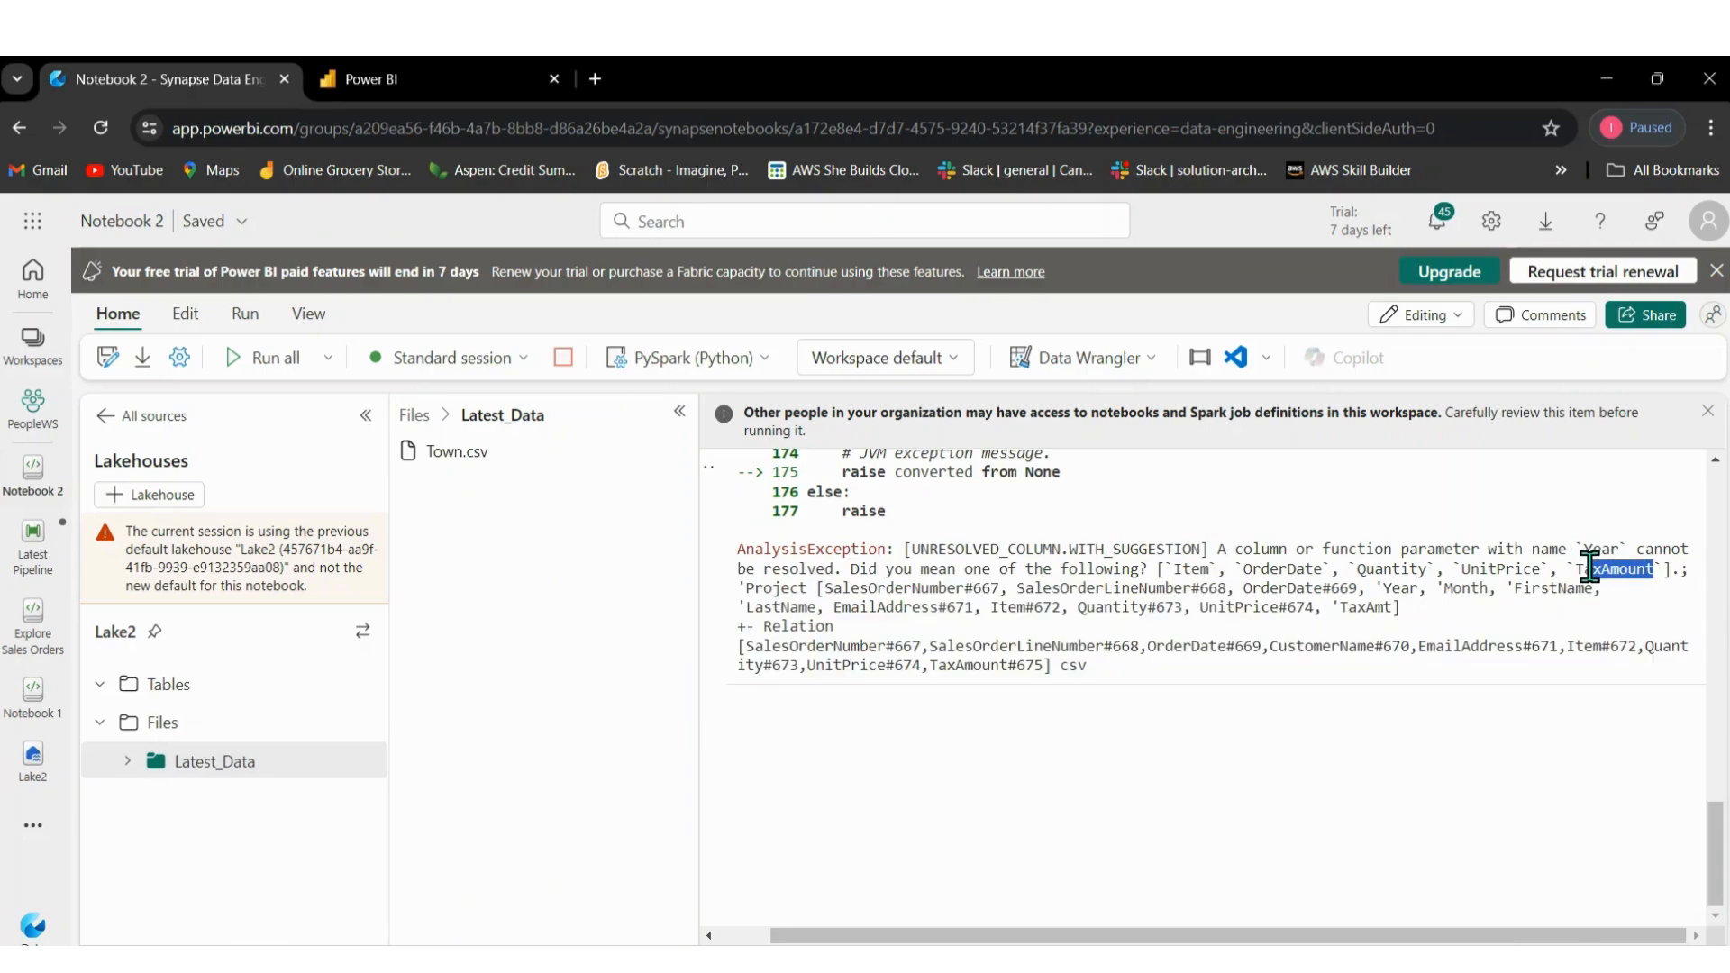
{"action": "left_click_drag", "start_coordinate": [1392, 608], "coordinate": [1362, 608]}
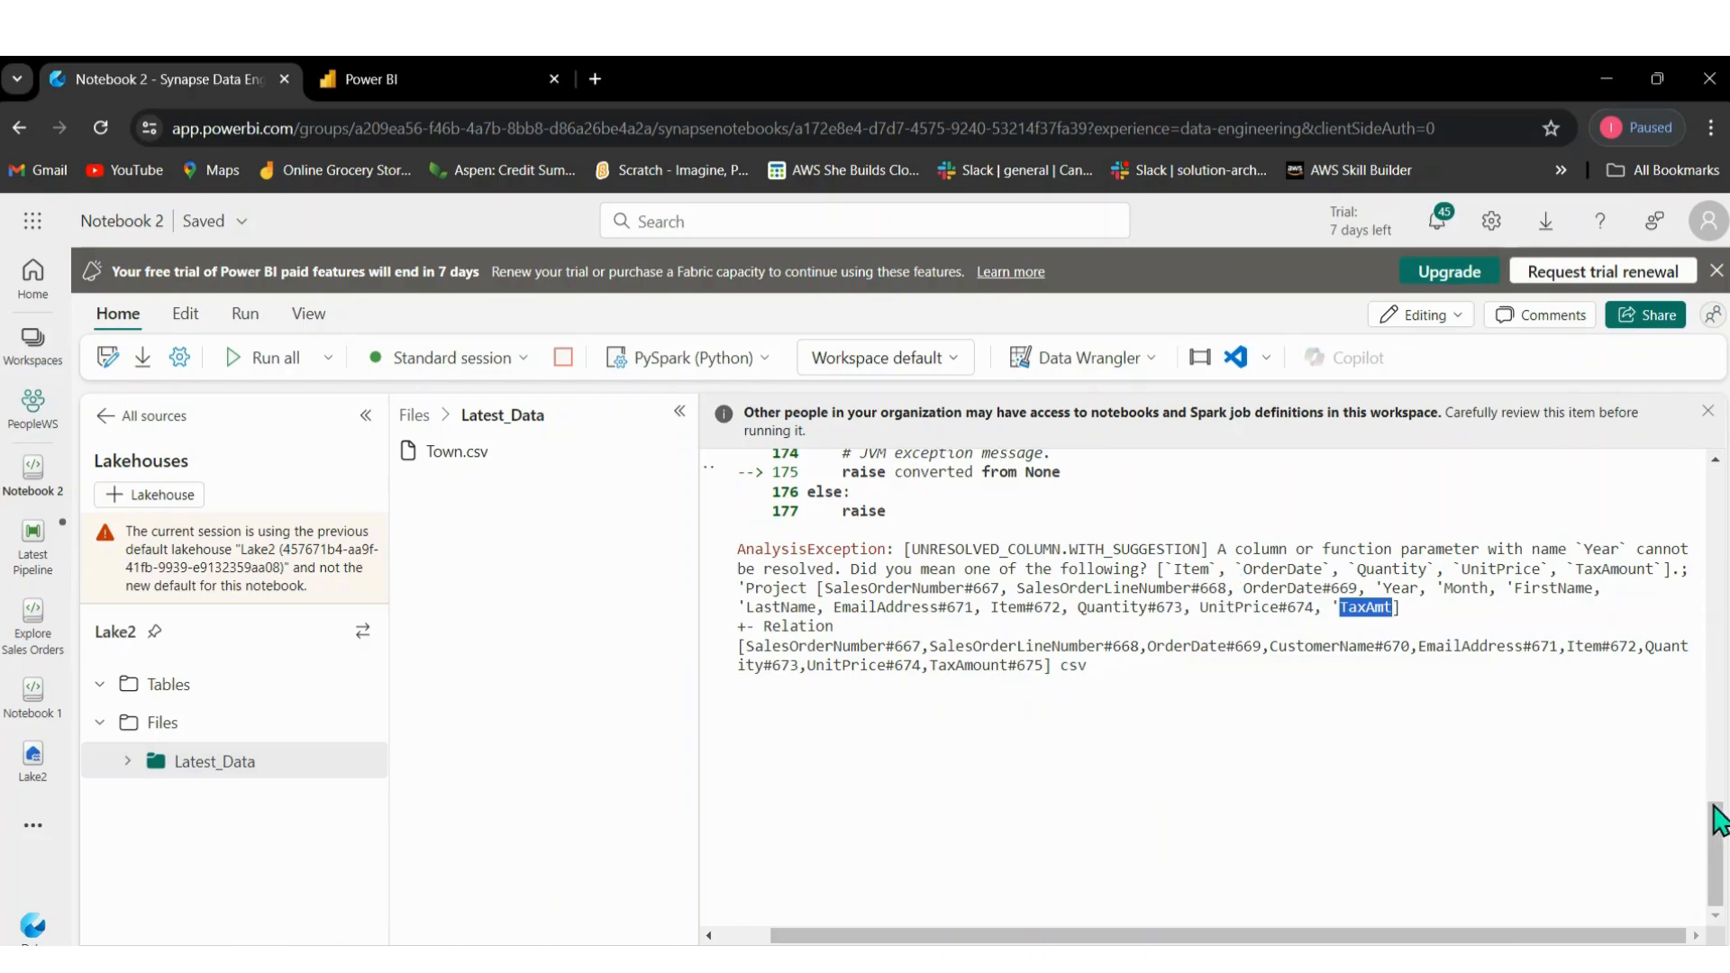
Rename the tax column in line 13's column list to "TaxAmount" and rerun the sales data cell.
{"action": "left_click_drag", "start_coordinate": [1717, 852], "coordinate": [1716, 616]}
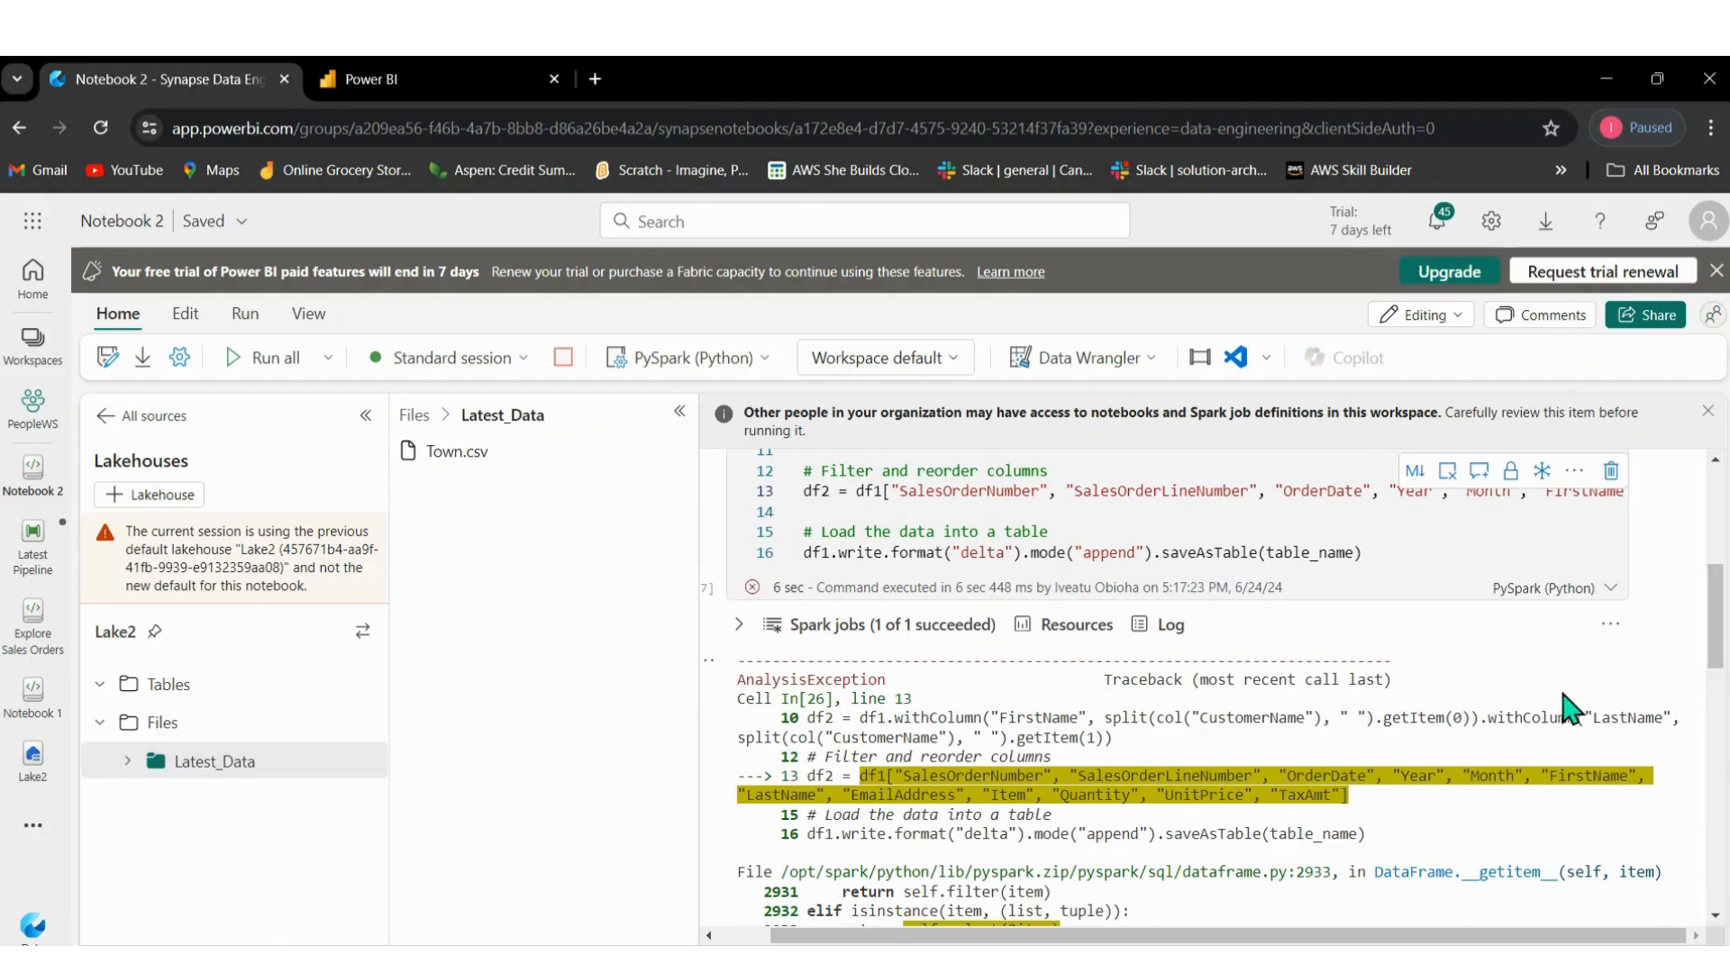
{"action": "scroll", "coordinate": [1716, 599], "scroll_direction": "up", "scroll_amount": 3}
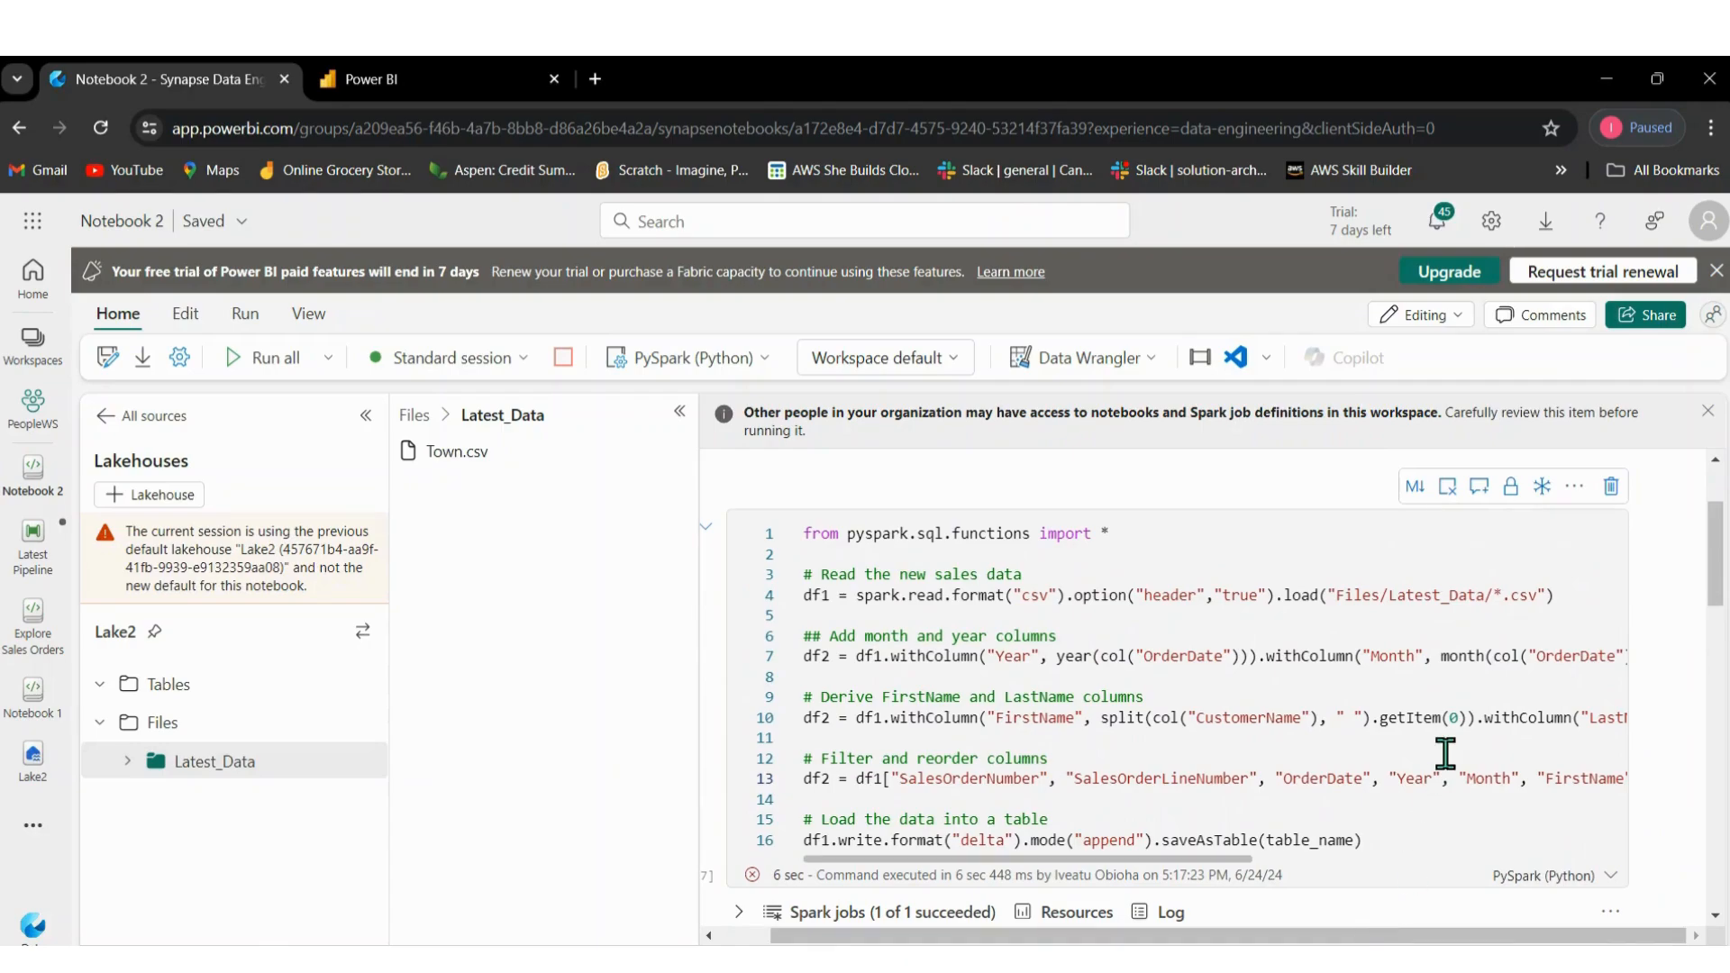
{"action": "left_click_drag", "start_coordinate": [1244, 860], "coordinate": [1604, 861]}
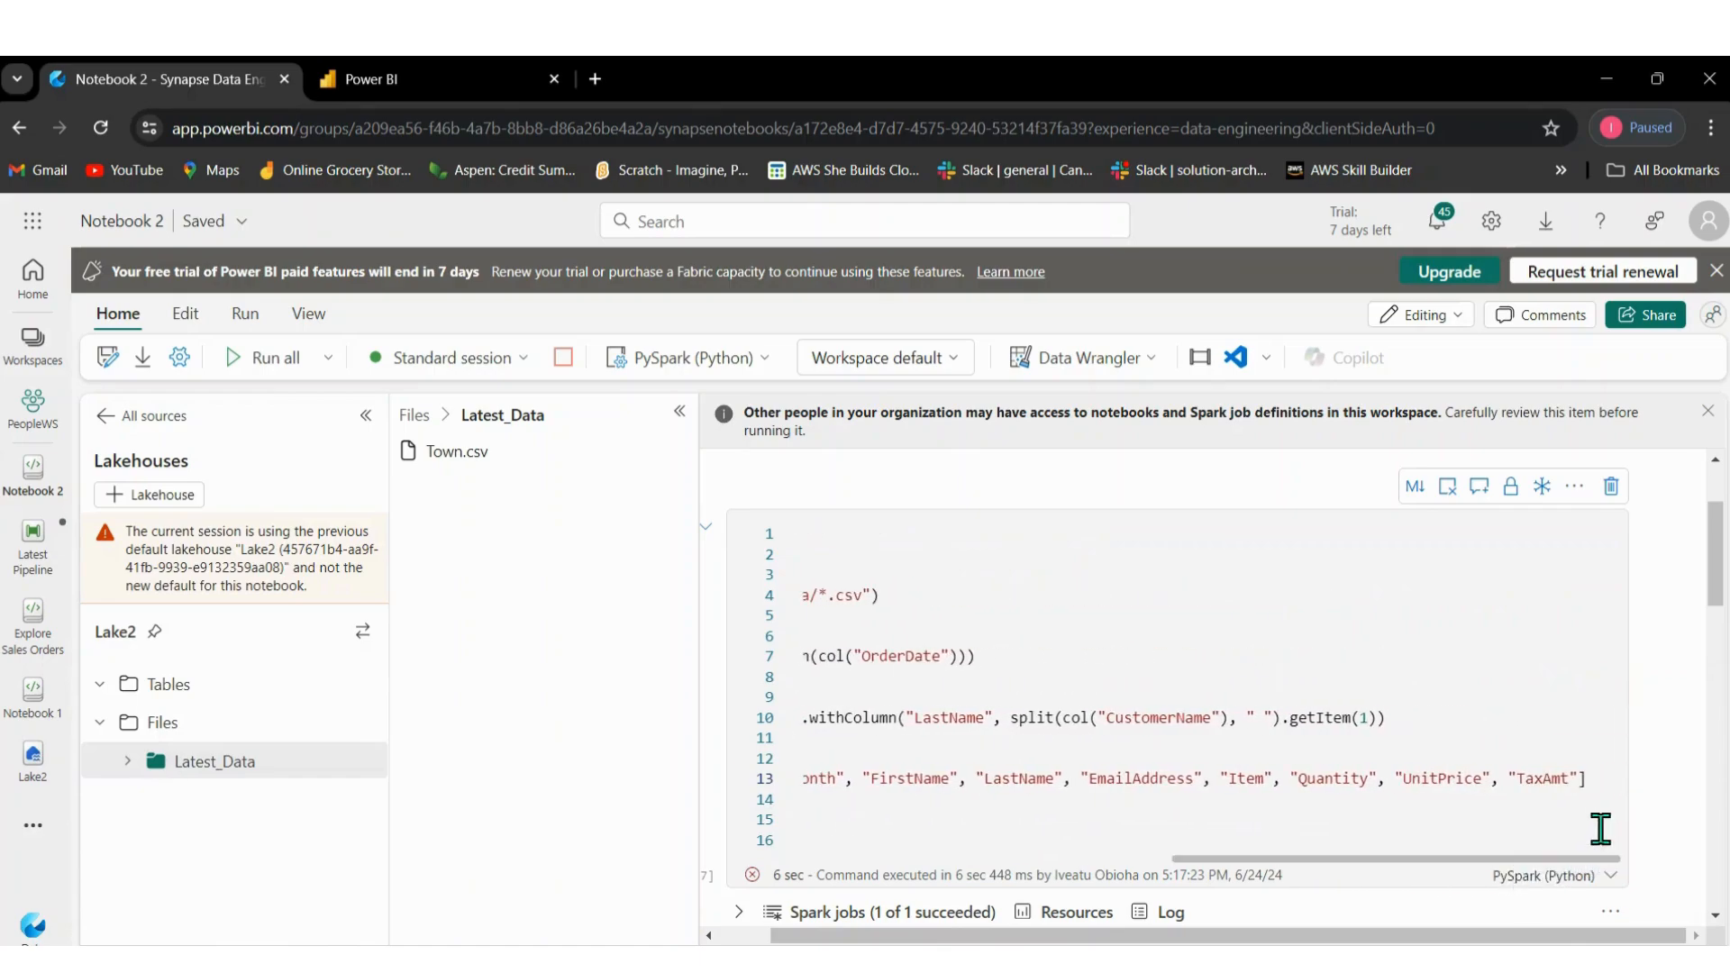
{"action": "left_click", "coordinate": [1566, 782]}
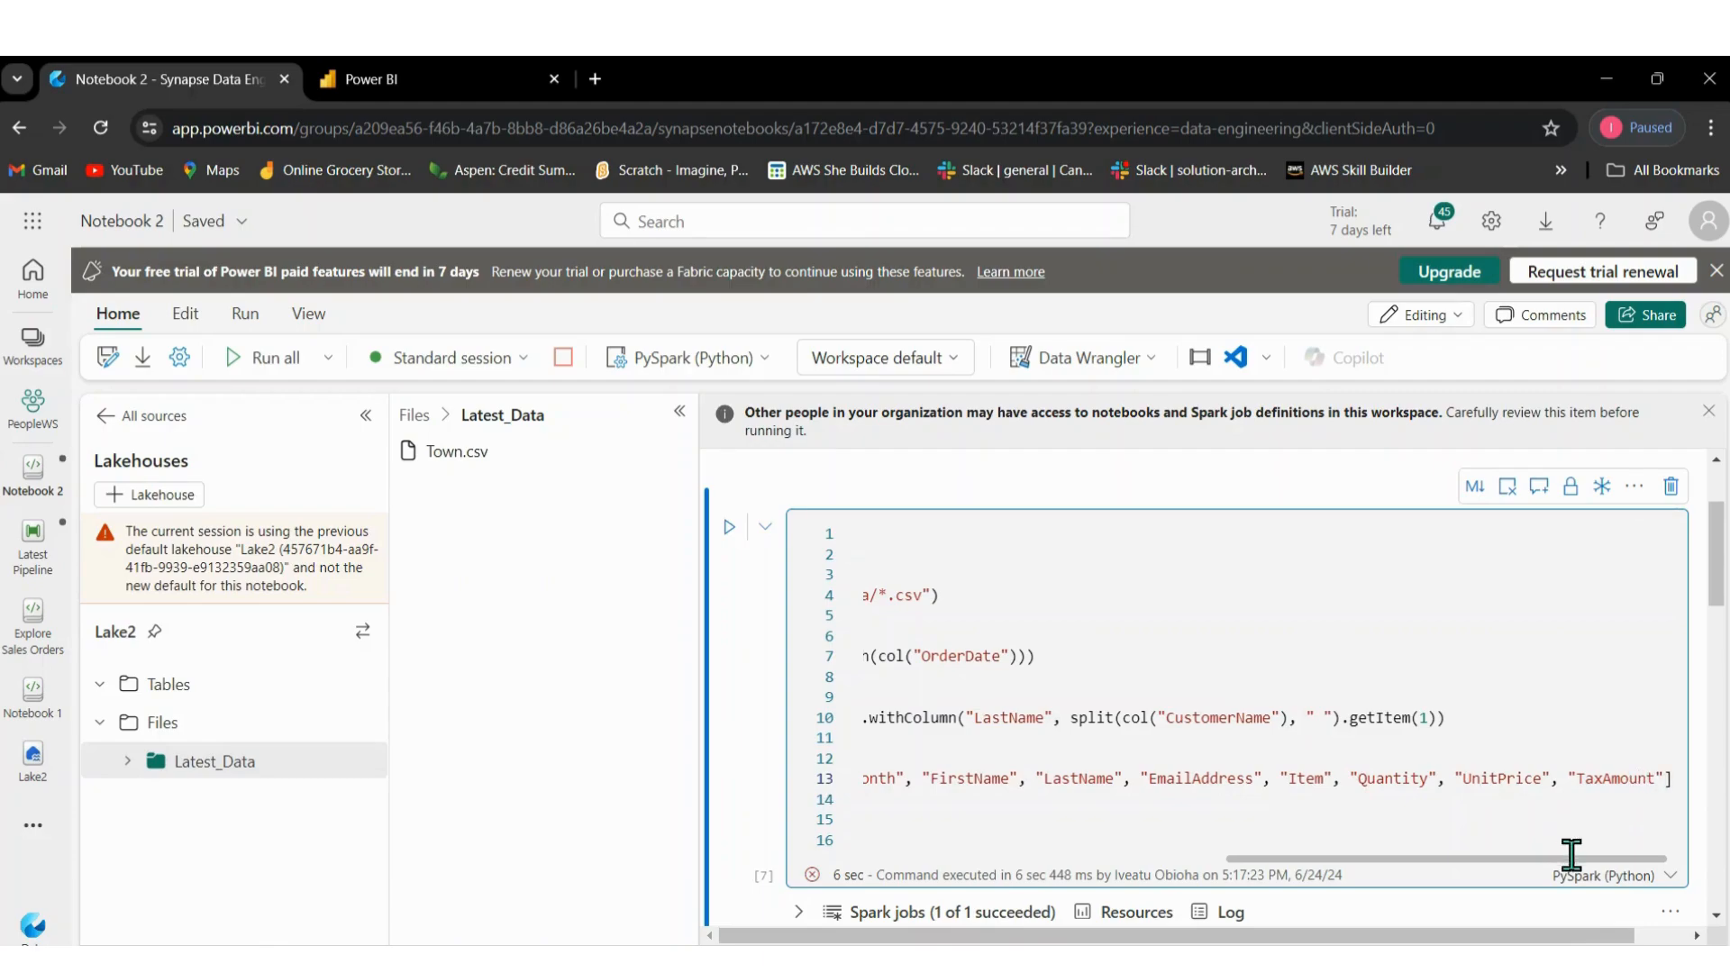
{"action": "left_click_drag", "start_coordinate": [1571, 861], "coordinate": [1147, 912]}
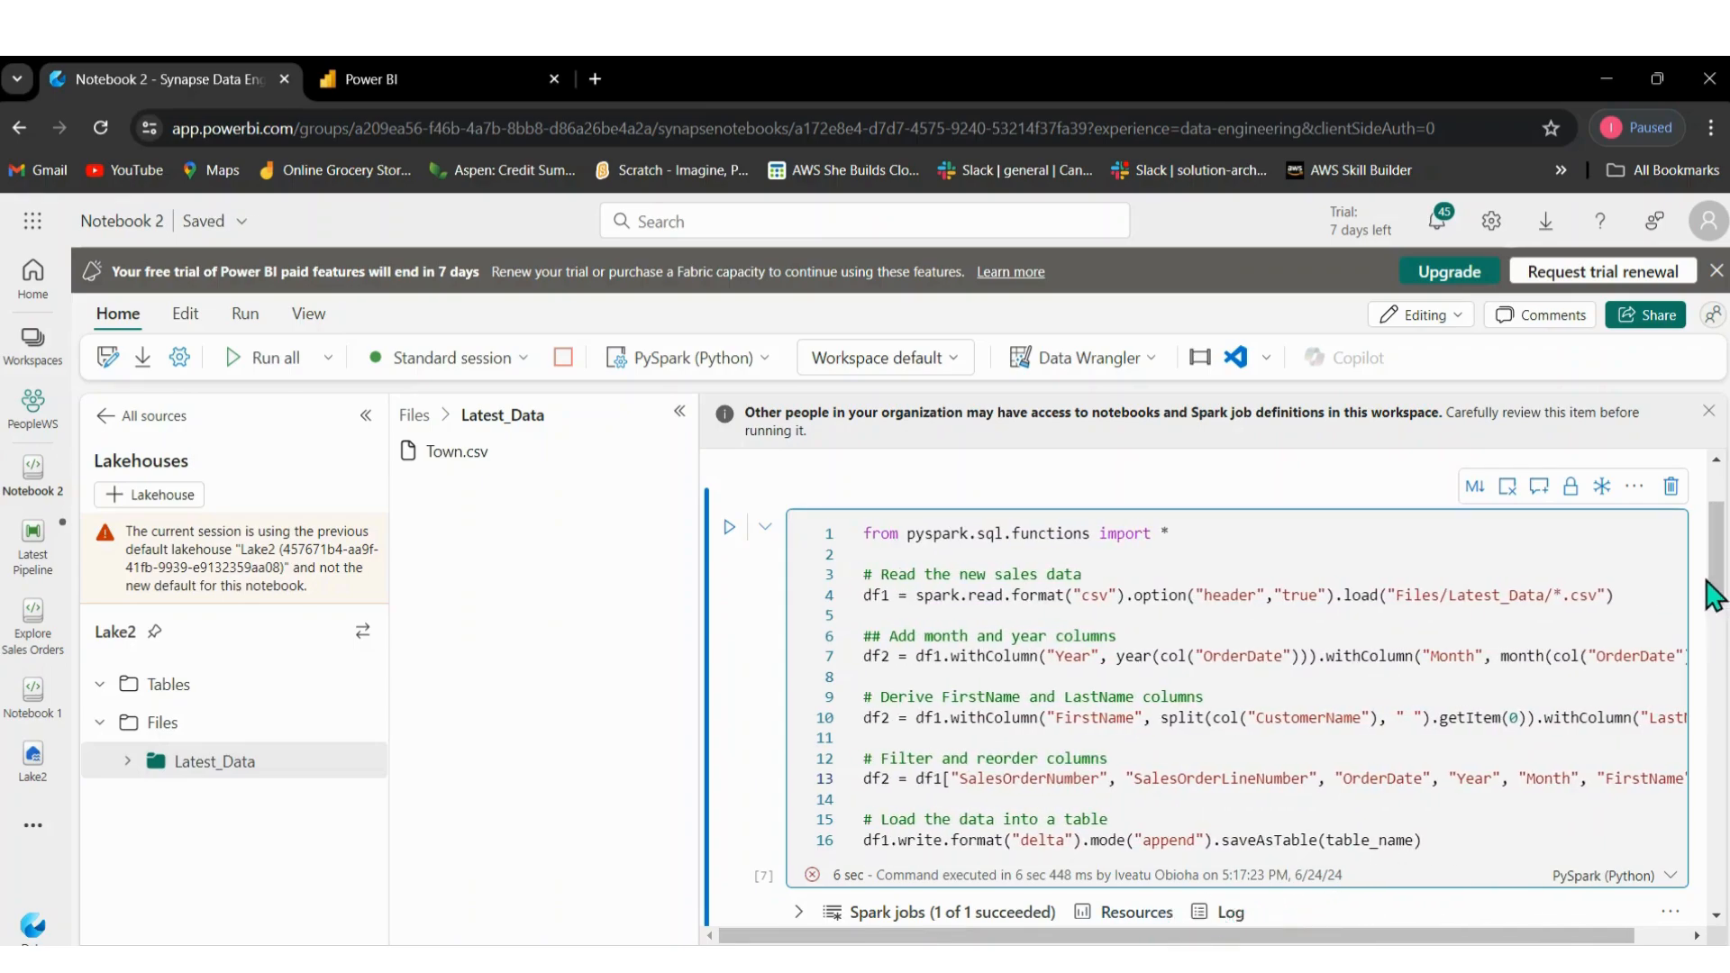
{"action": "mouse_move", "coordinate": [1717, 599]}
{"action": "left_mouse_down"}
{"action": "mouse_move", "coordinate": [1721, 663]}
{"action": "mouse_move", "coordinate": [1711, 588]}
{"action": "left_mouse_up"}
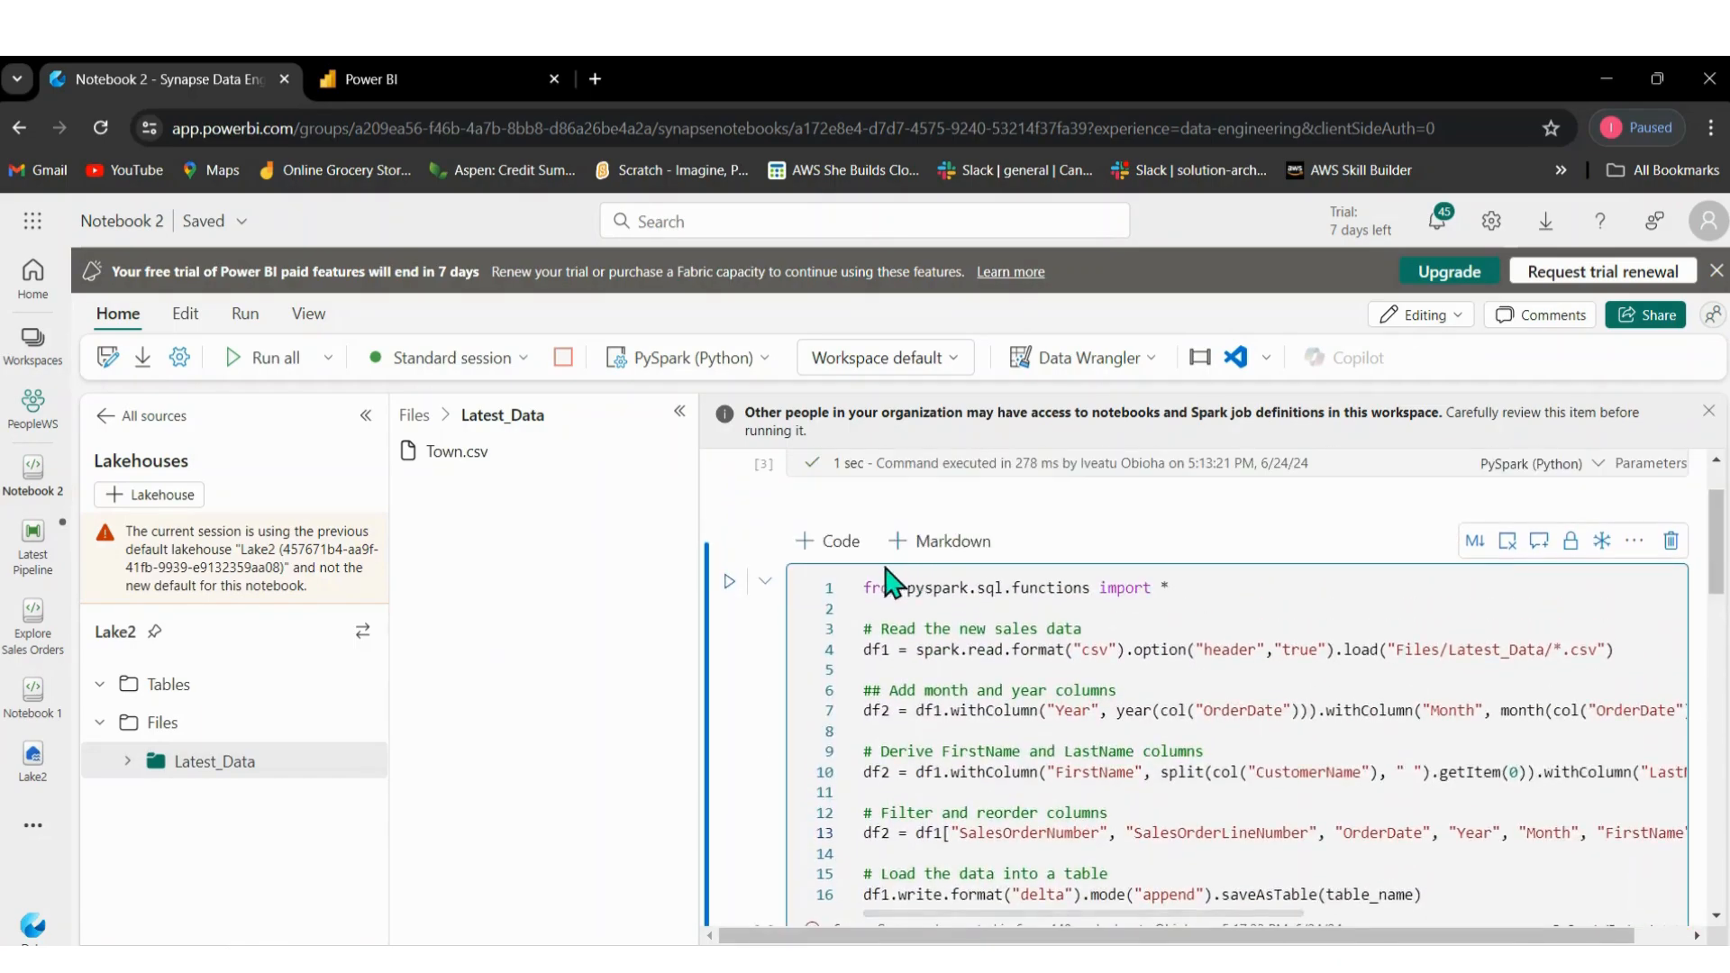
{"action": "left_click", "coordinate": [729, 581]}
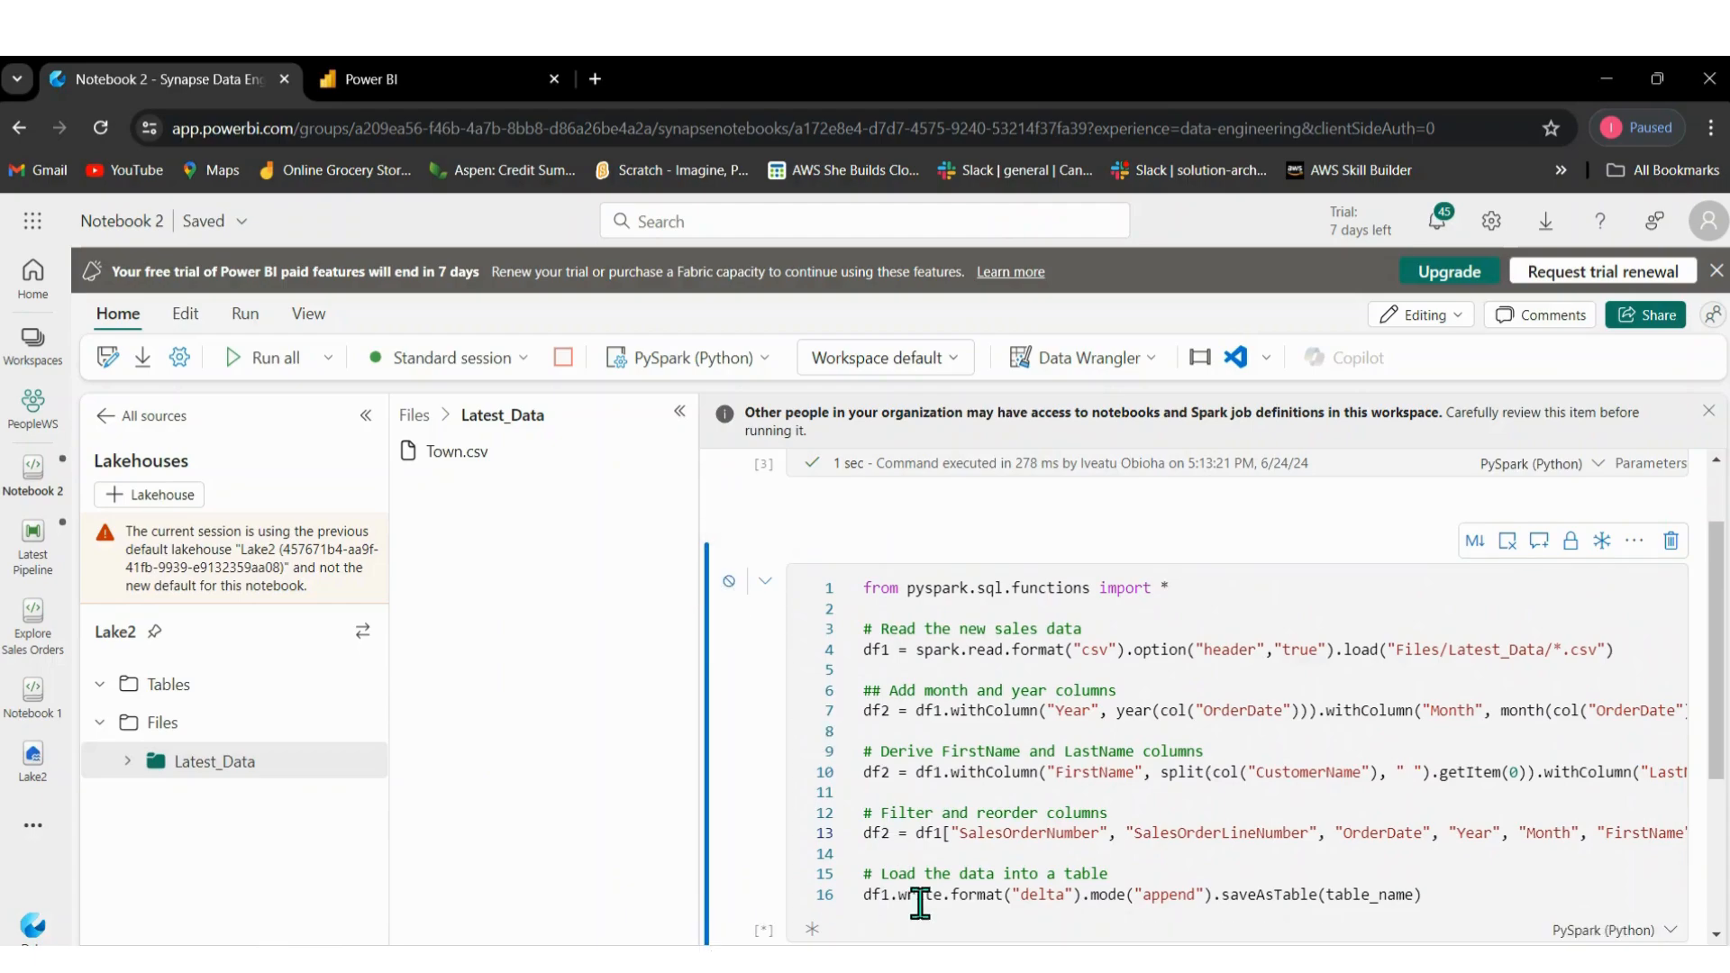
Examine the rerun cell's error output and compare the reported column names with the dataframe code in the cell.
{"action": "scroll", "coordinate": [1722, 856], "scroll_direction": "down", "scroll_amount": 3}
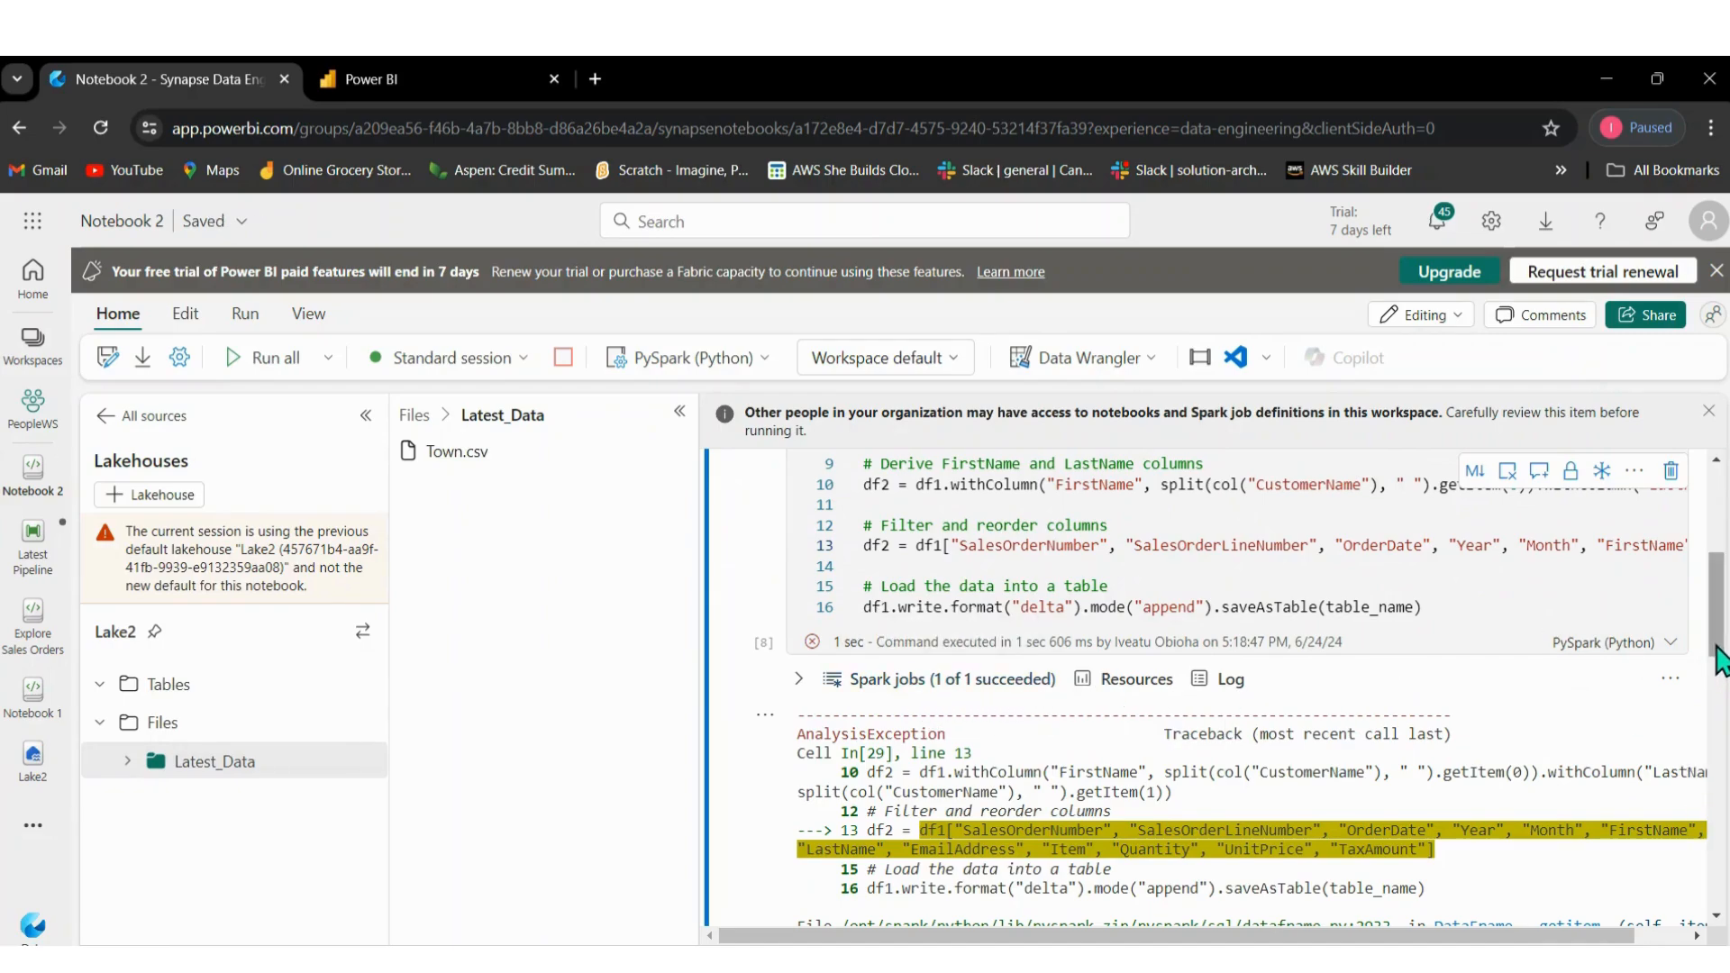
{"action": "left_click_drag", "start_coordinate": [1722, 641], "coordinate": [1725, 897]}
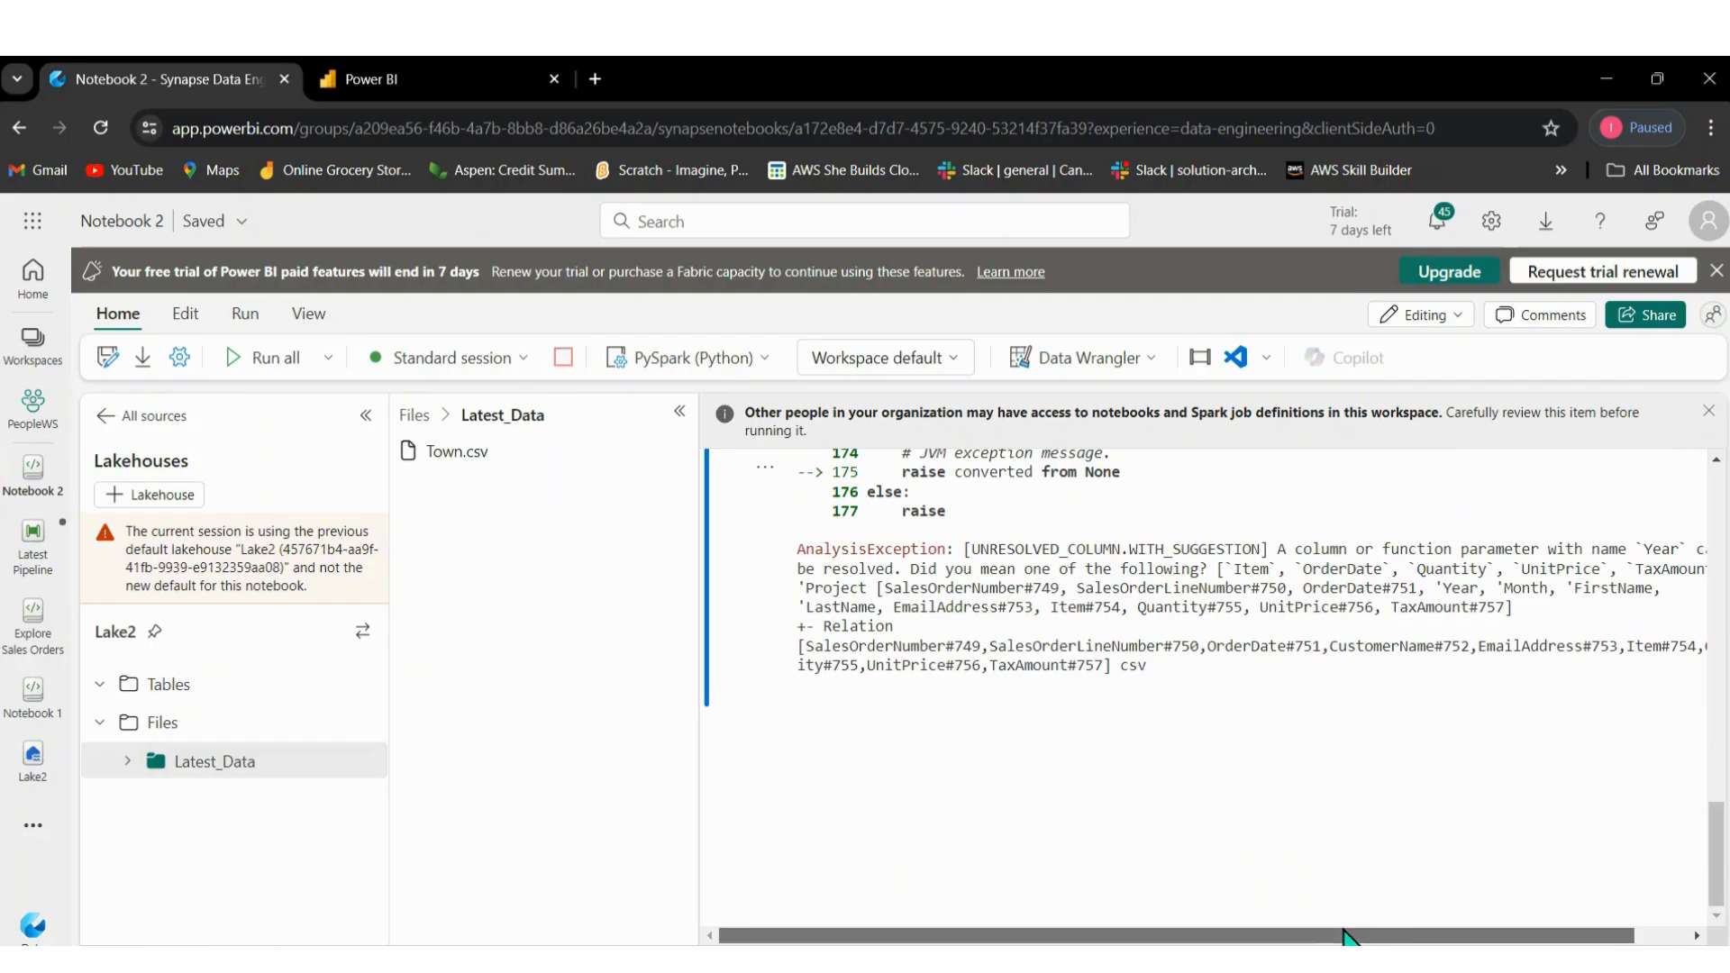
{"action": "left_click_drag", "start_coordinate": [1343, 934], "coordinate": [1429, 929]}
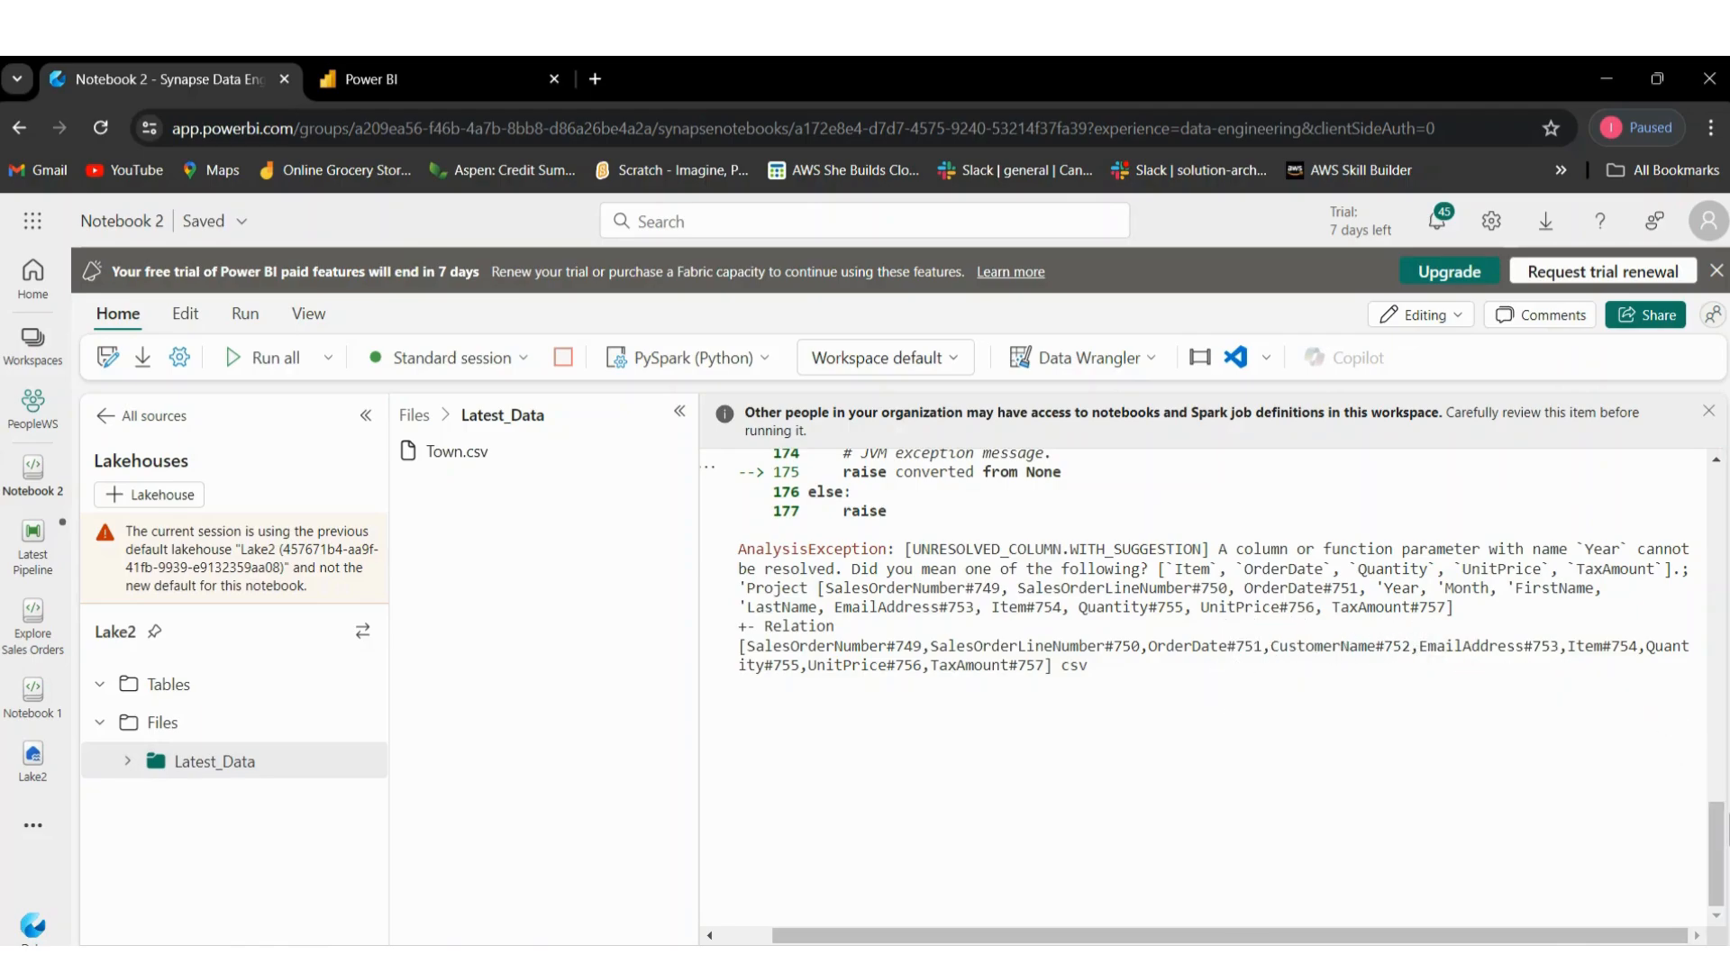
{"action": "left_click_drag", "start_coordinate": [1716, 824], "coordinate": [1714, 667]}
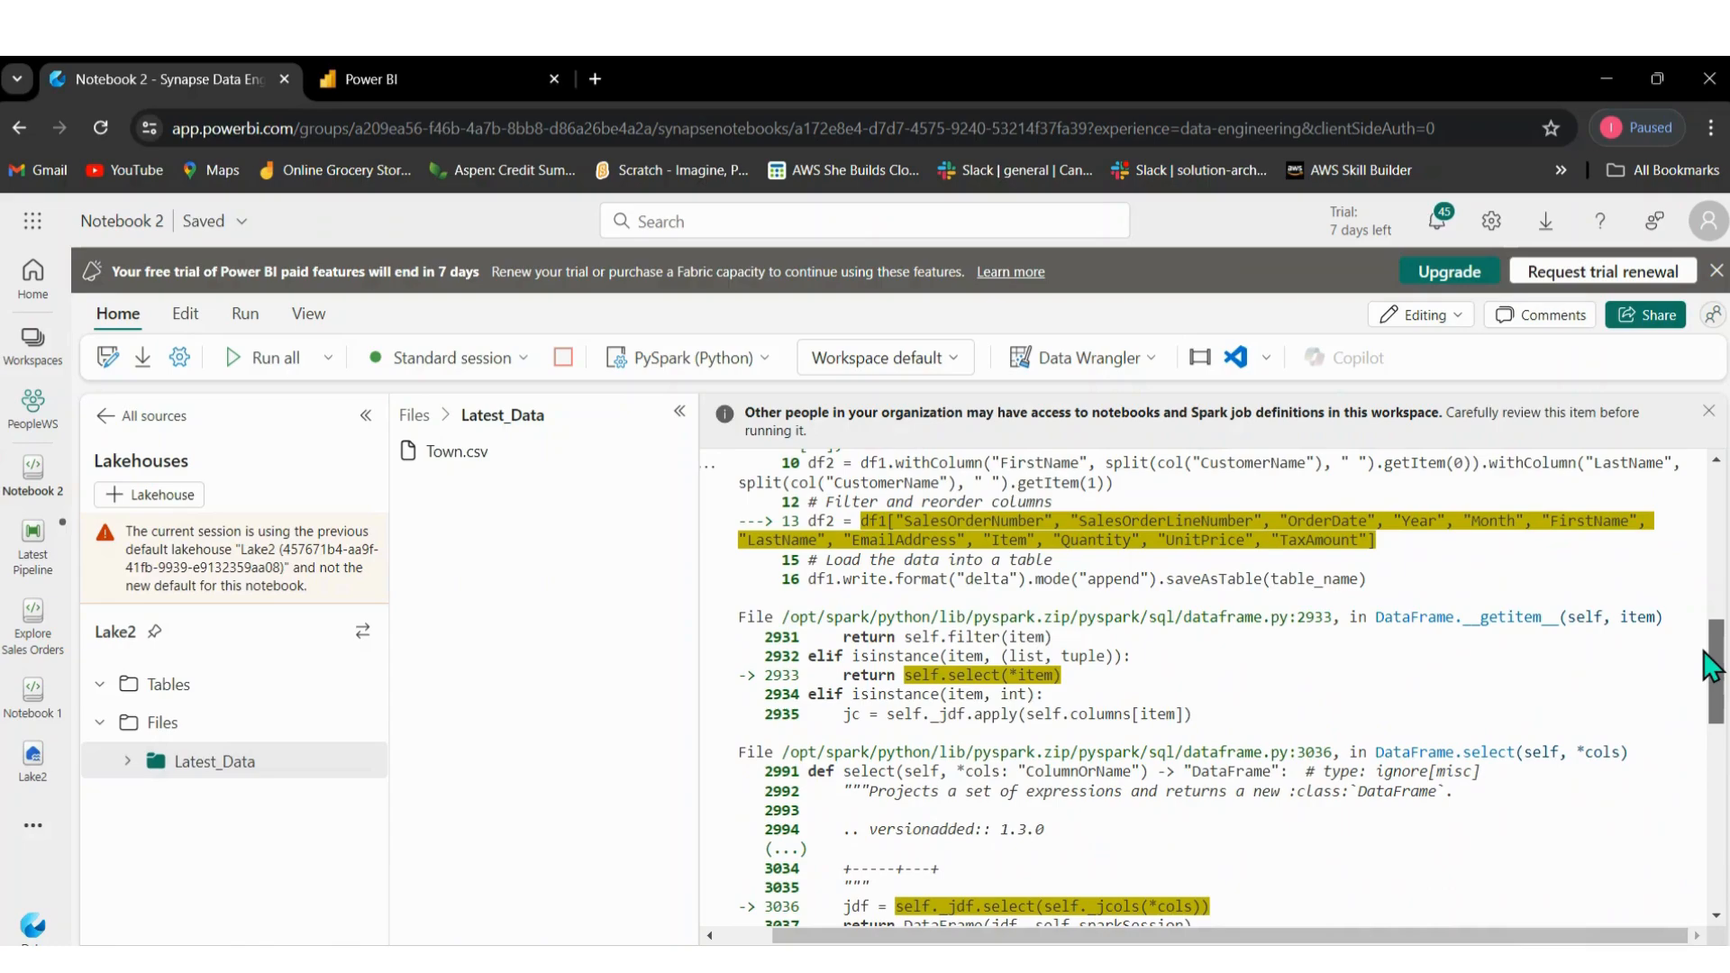
{"action": "left_click_drag", "start_coordinate": [1704, 650], "coordinate": [1699, 588]}
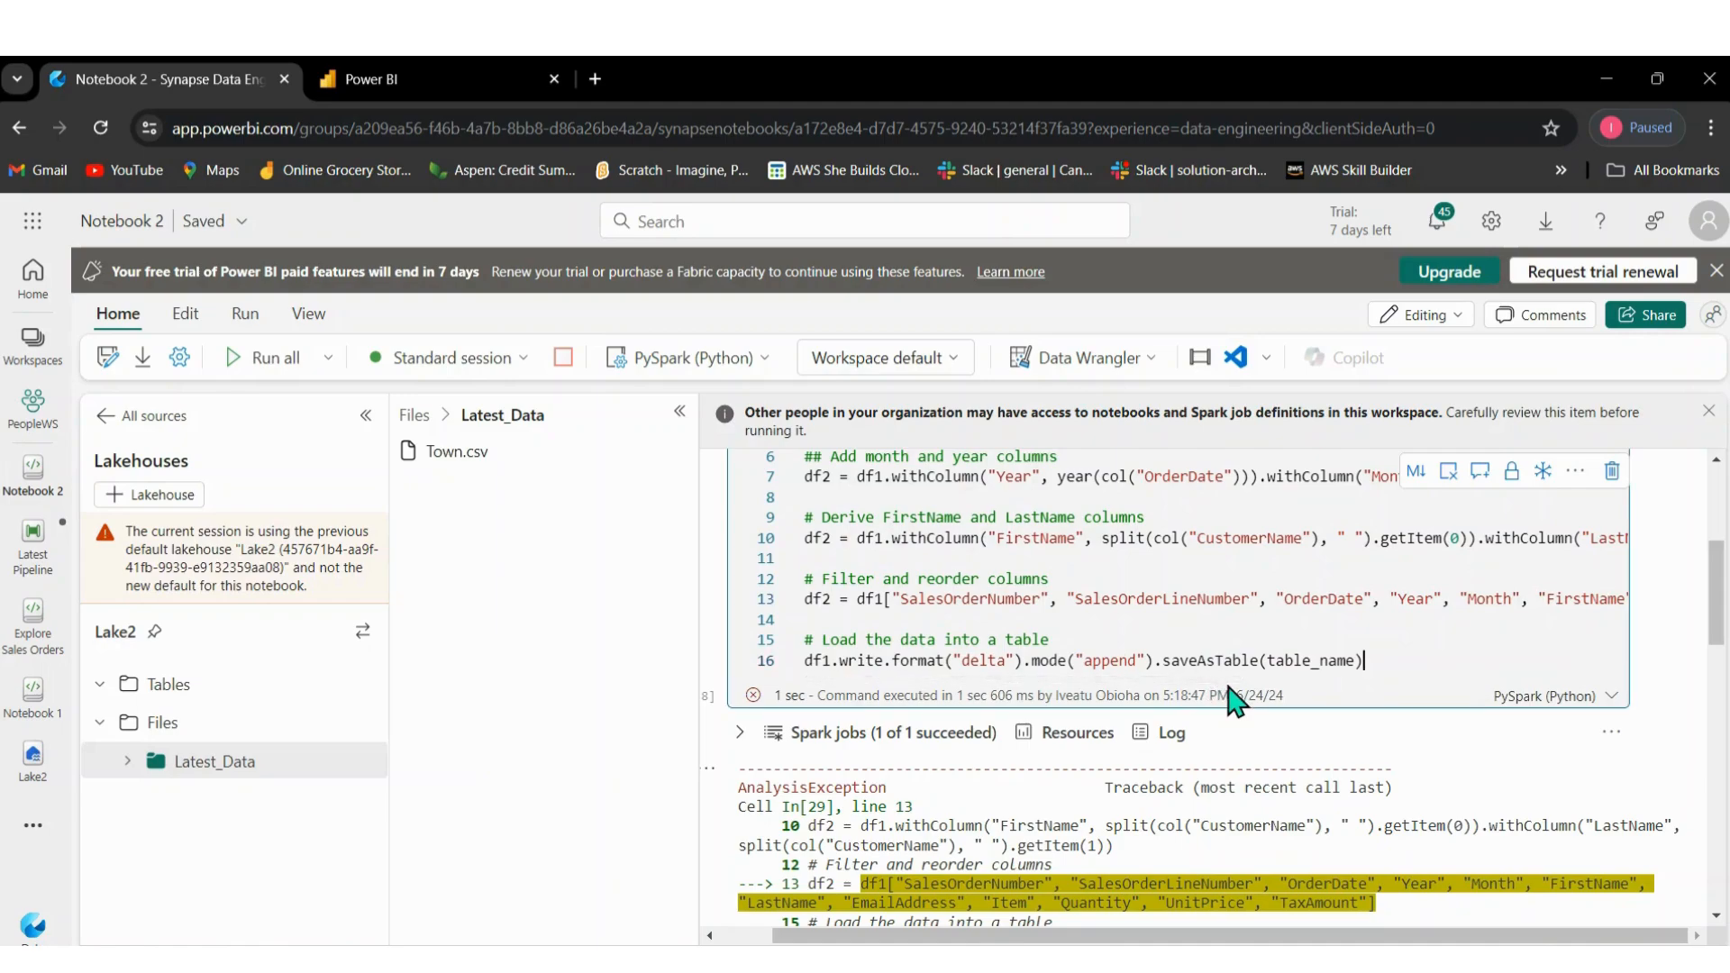
{"action": "left_click_drag", "start_coordinate": [1235, 681], "coordinate": [1171, 678]}
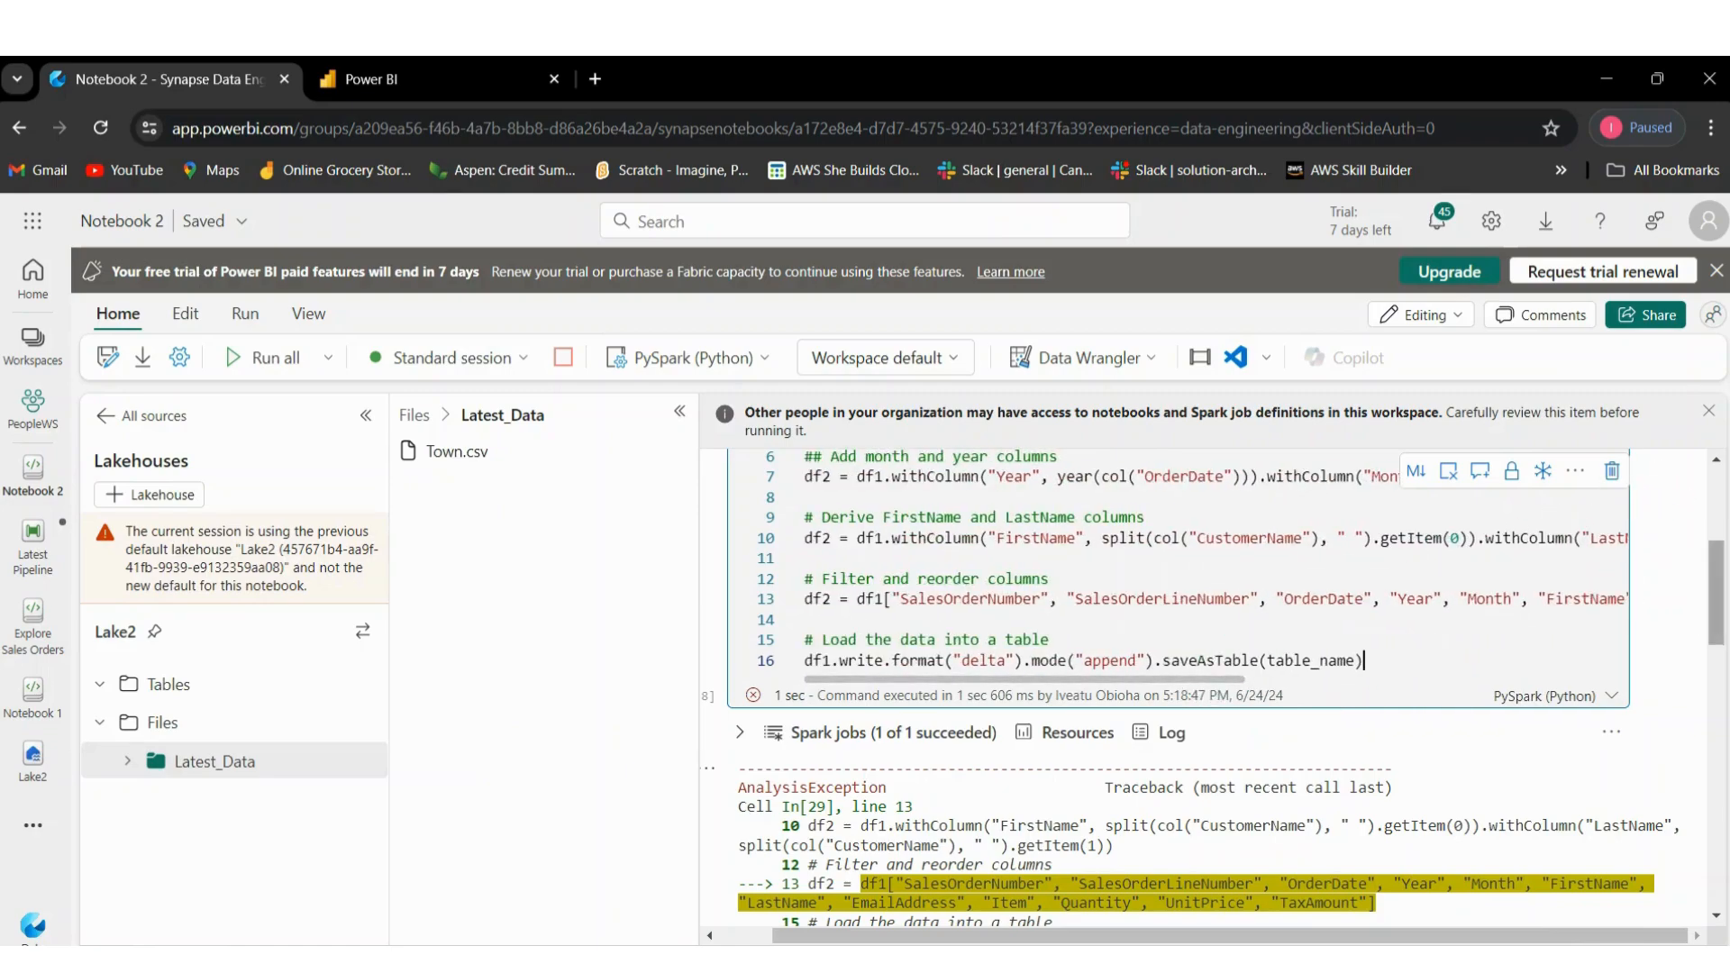
{"action": "left_click_drag", "start_coordinate": [1717, 603], "coordinate": [1712, 583]}
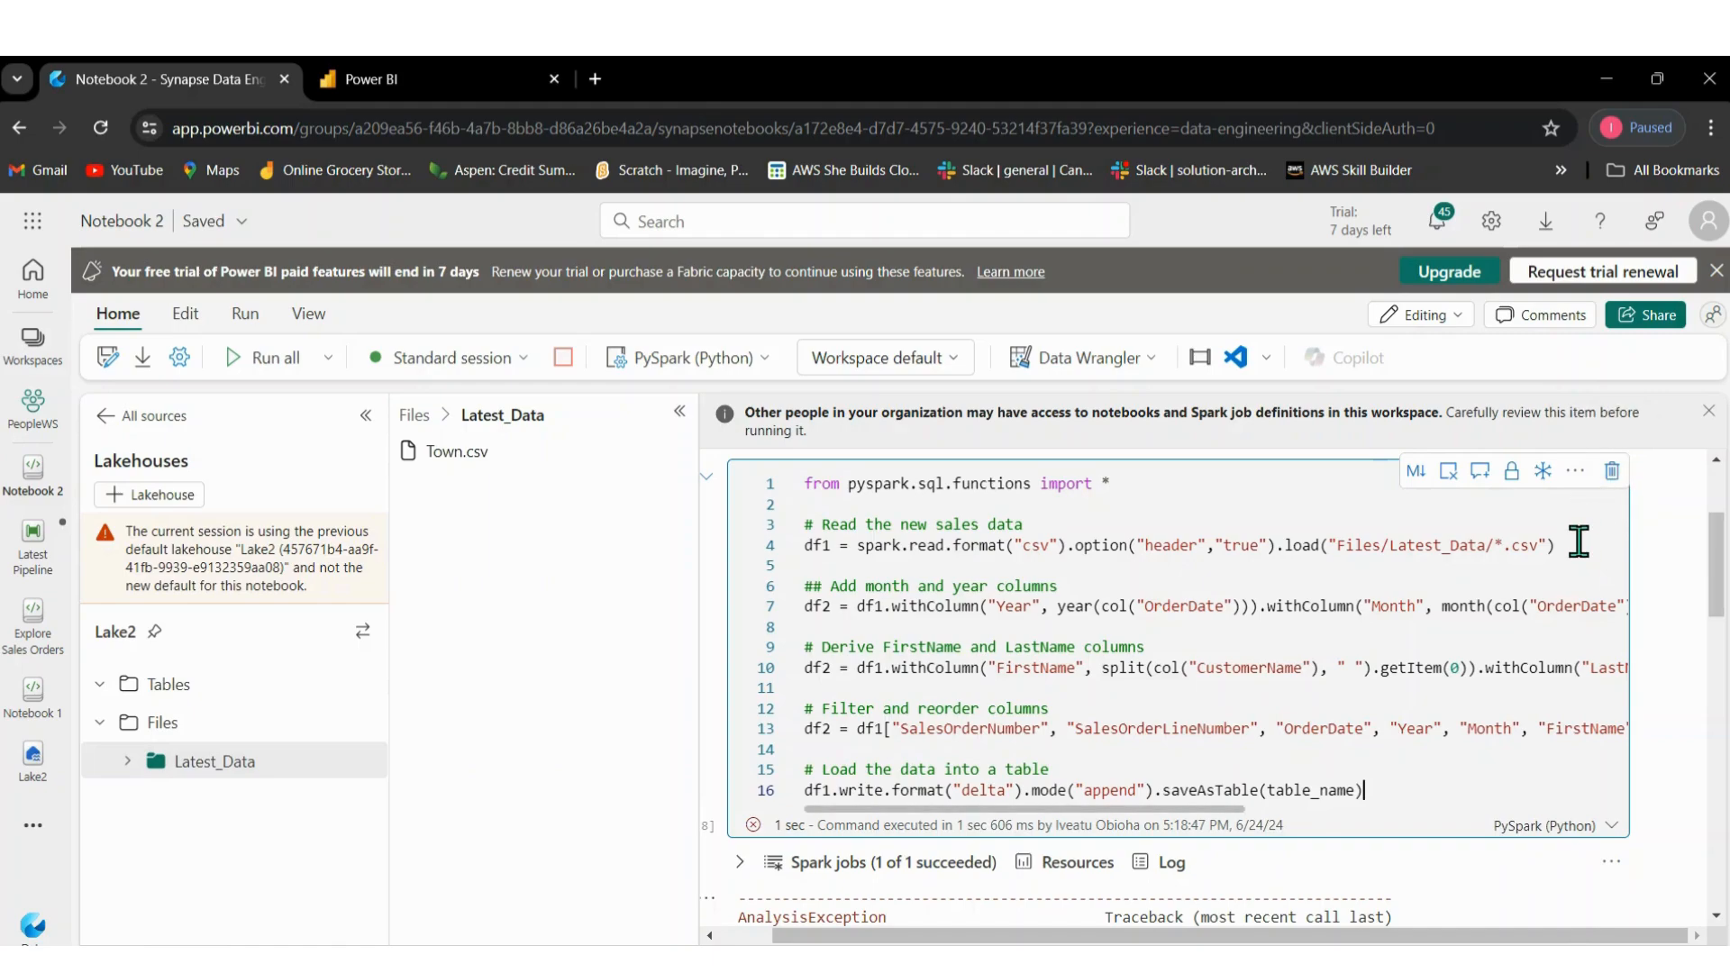
Delete the sales data cell and paste the original df-based transformation code into a new code cell below the parameter cell.
{"action": "left_click", "coordinate": [1441, 777]}
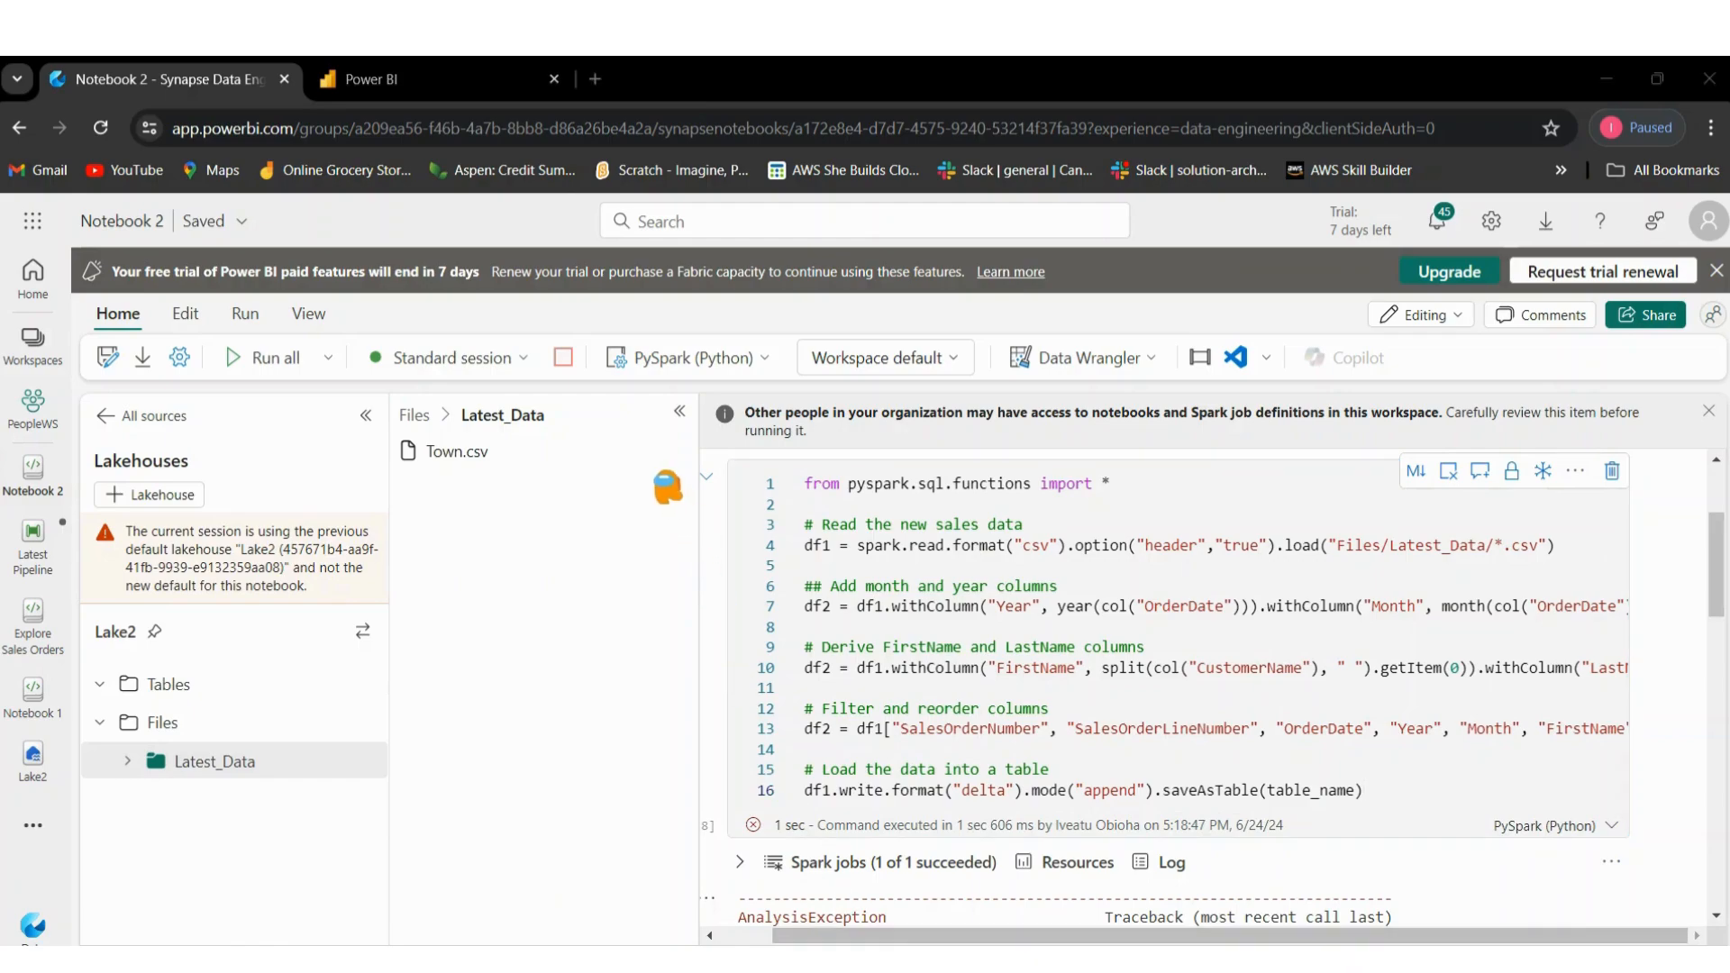
{"action": "left_click", "coordinate": [1463, 541]}
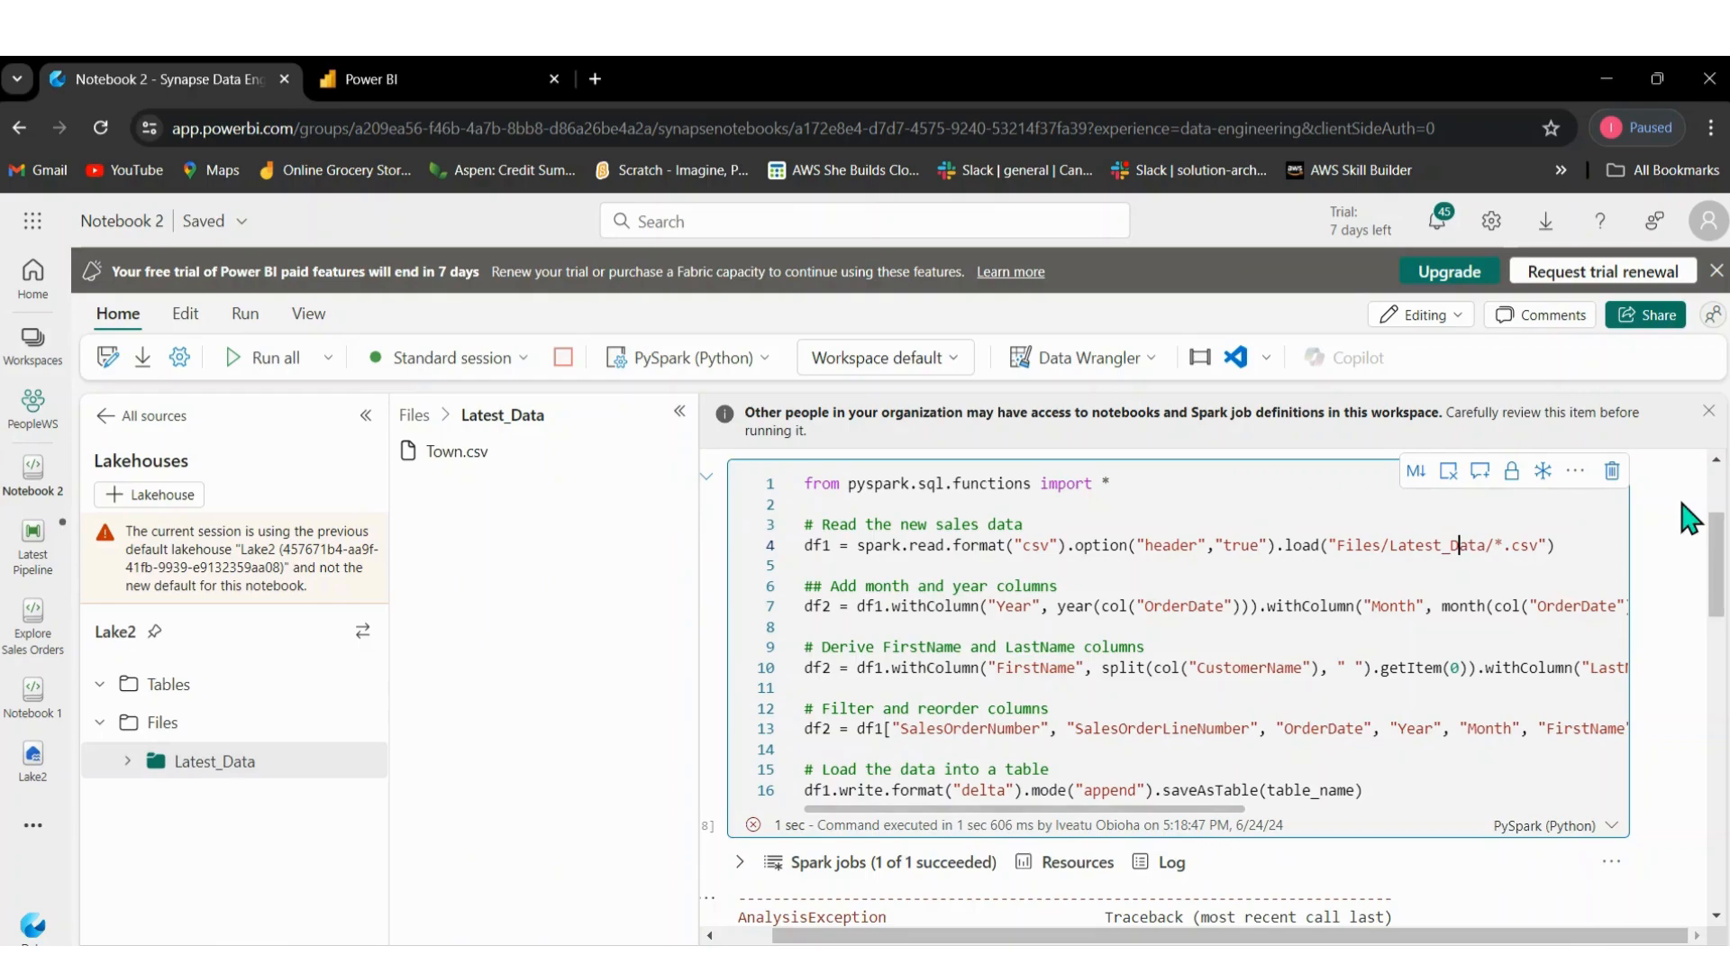
{"action": "left_click", "coordinate": [1612, 472]}
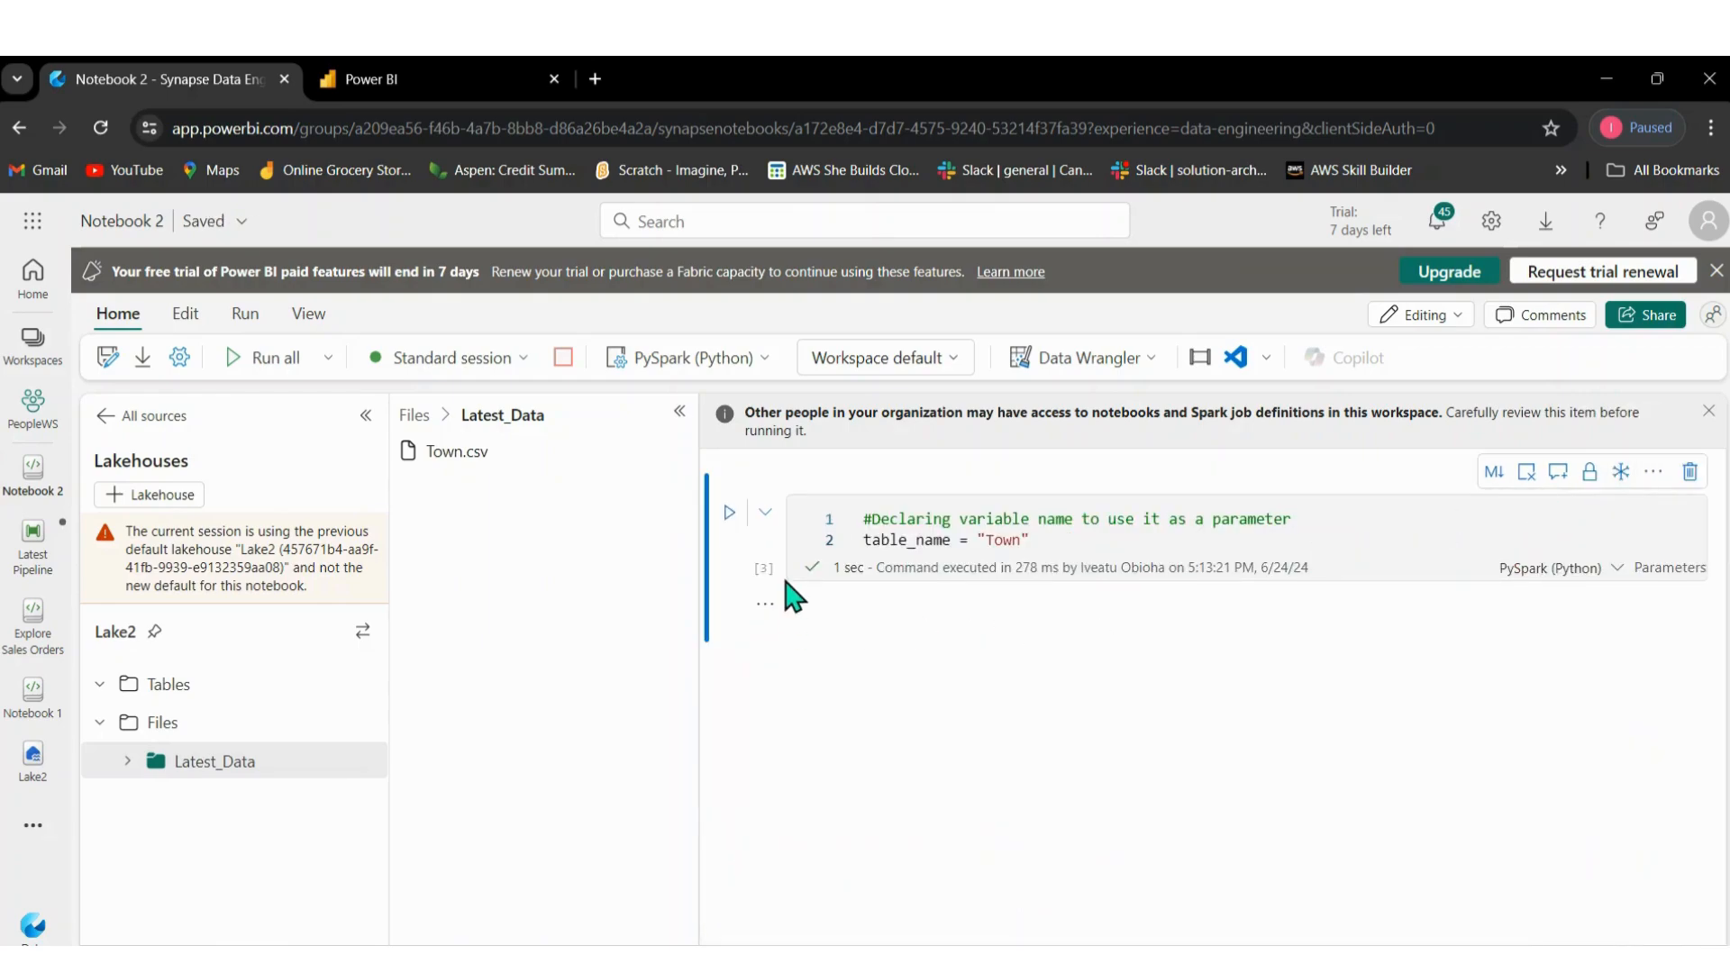
{"action": "mouse_move", "coordinate": [901, 649]}
{"action": "left_click", "coordinate": [822, 647]}
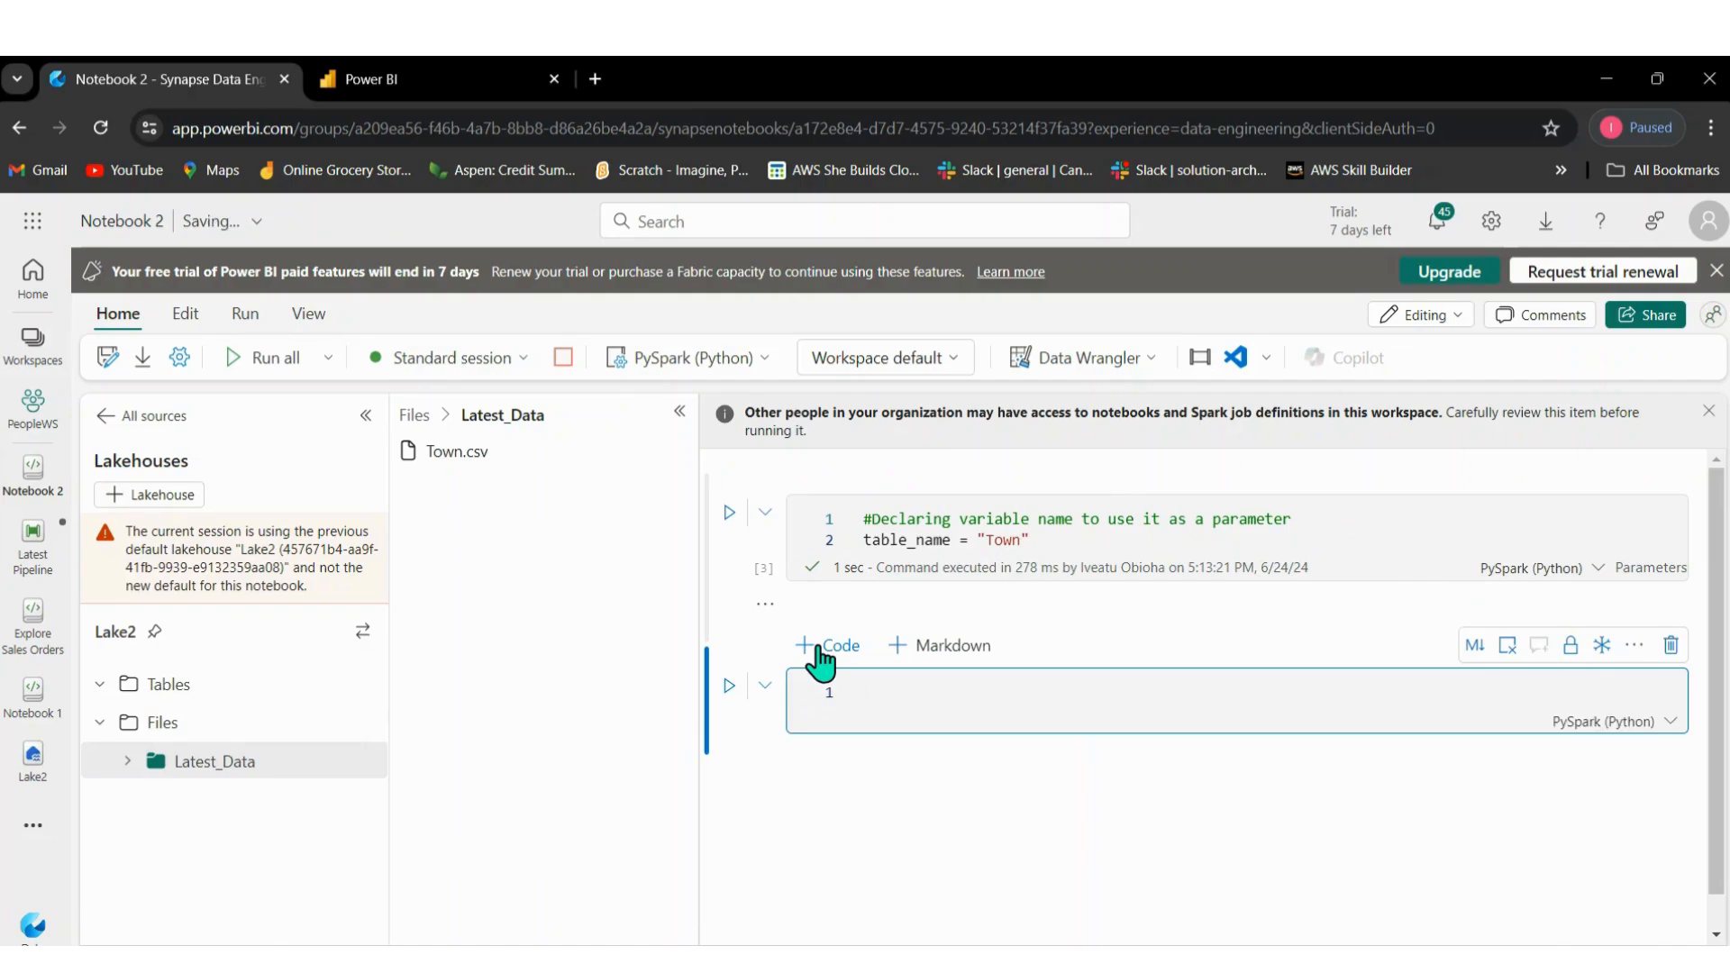
{"action": "key", "text": "ctrl+v"}
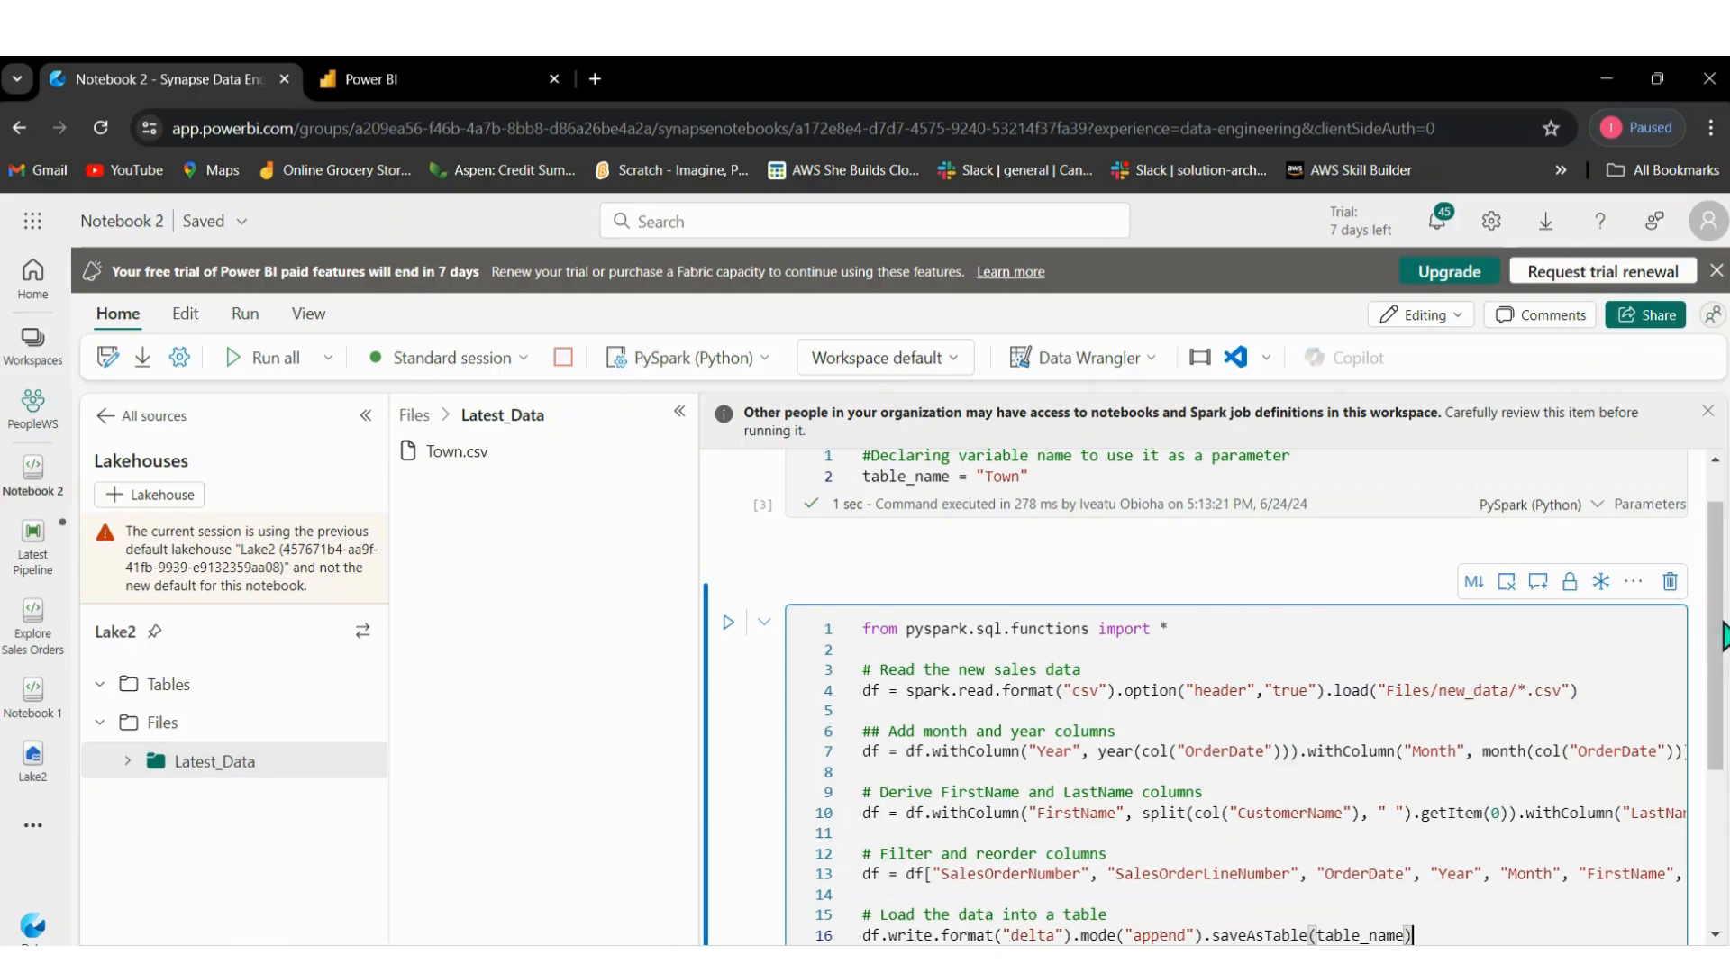
Review the pasted sales transformation code together with the parameter cell that declares table_name.
{"action": "mouse_move", "coordinate": [1723, 635]}
{"action": "left_mouse_down"}
{"action": "mouse_move", "coordinate": [1723, 712]}
{"action": "mouse_move", "coordinate": [1723, 611]}
{"action": "left_mouse_up"}
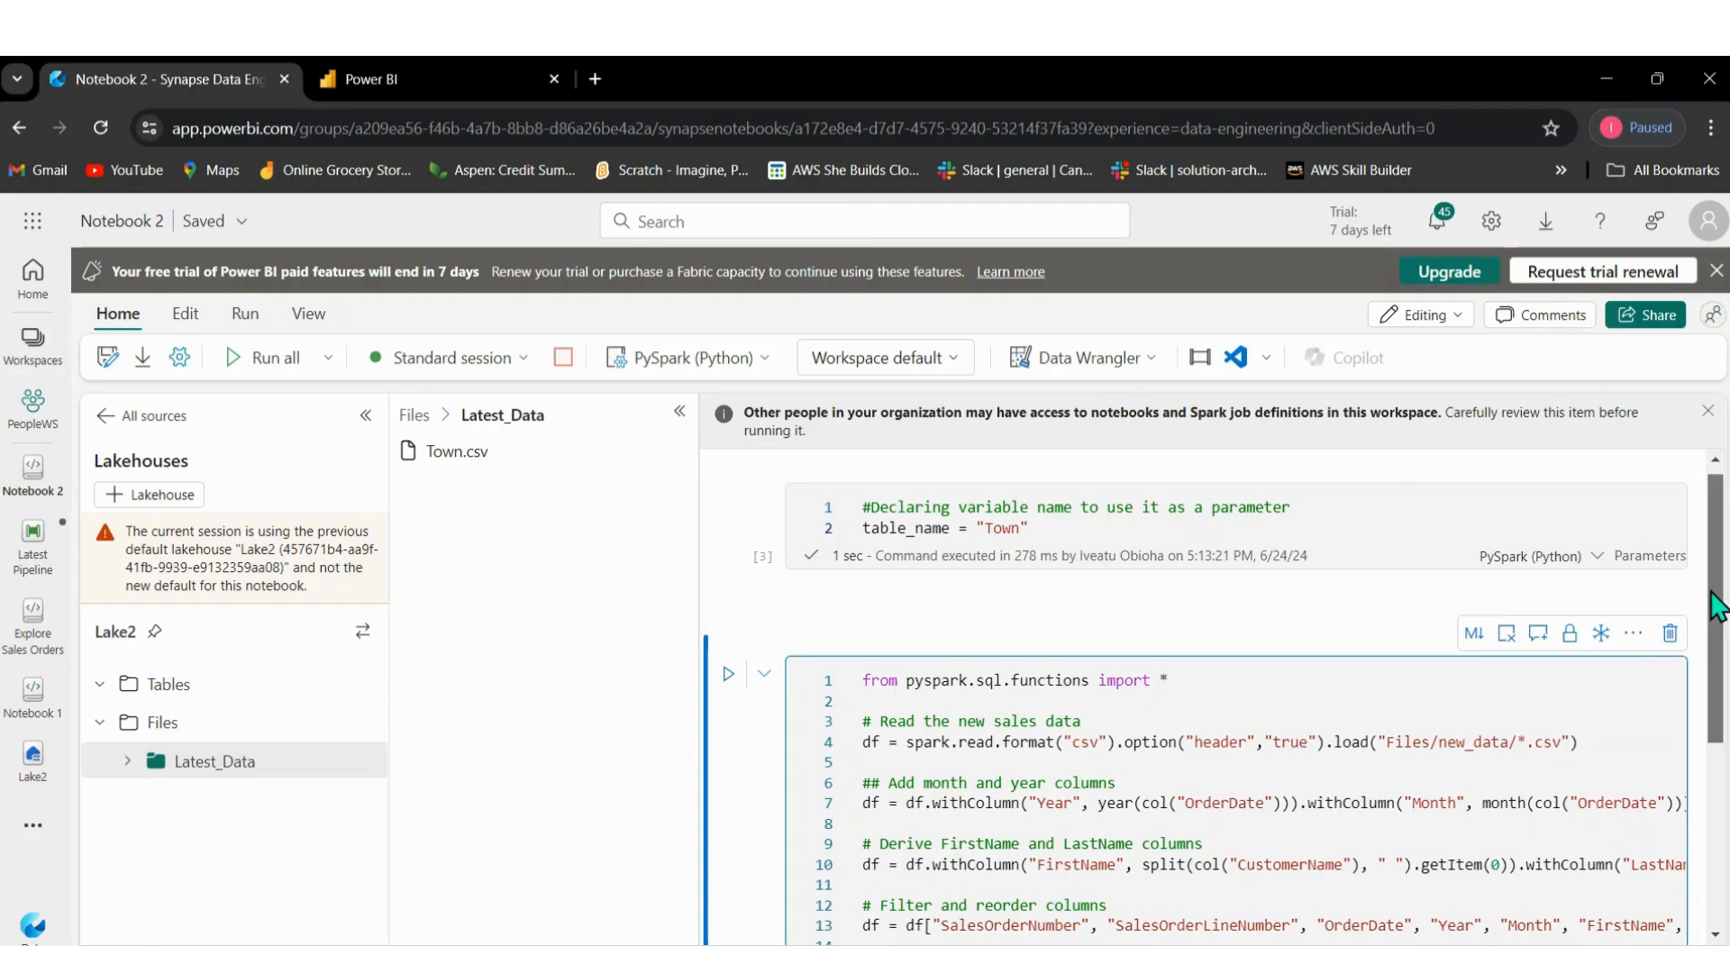
{"action": "left_click_drag", "start_coordinate": [1723, 595], "coordinate": [1708, 685]}
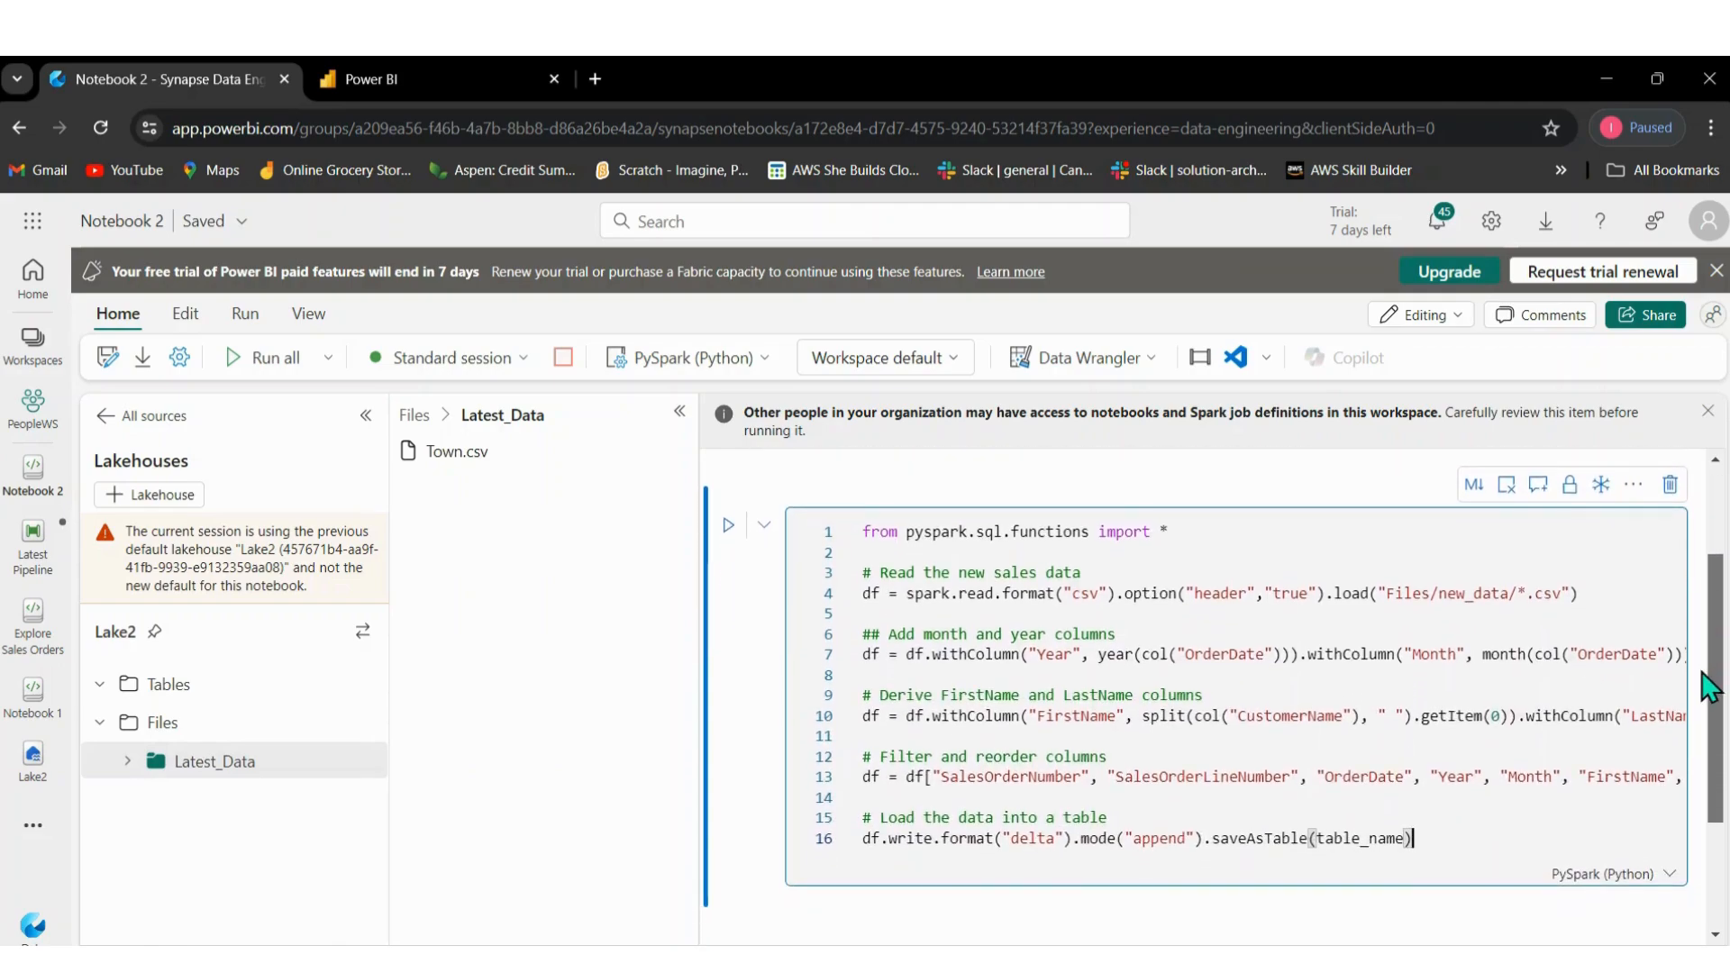
{"action": "scroll", "coordinate": [1702, 673], "scroll_direction": "up", "scroll_amount": 2}
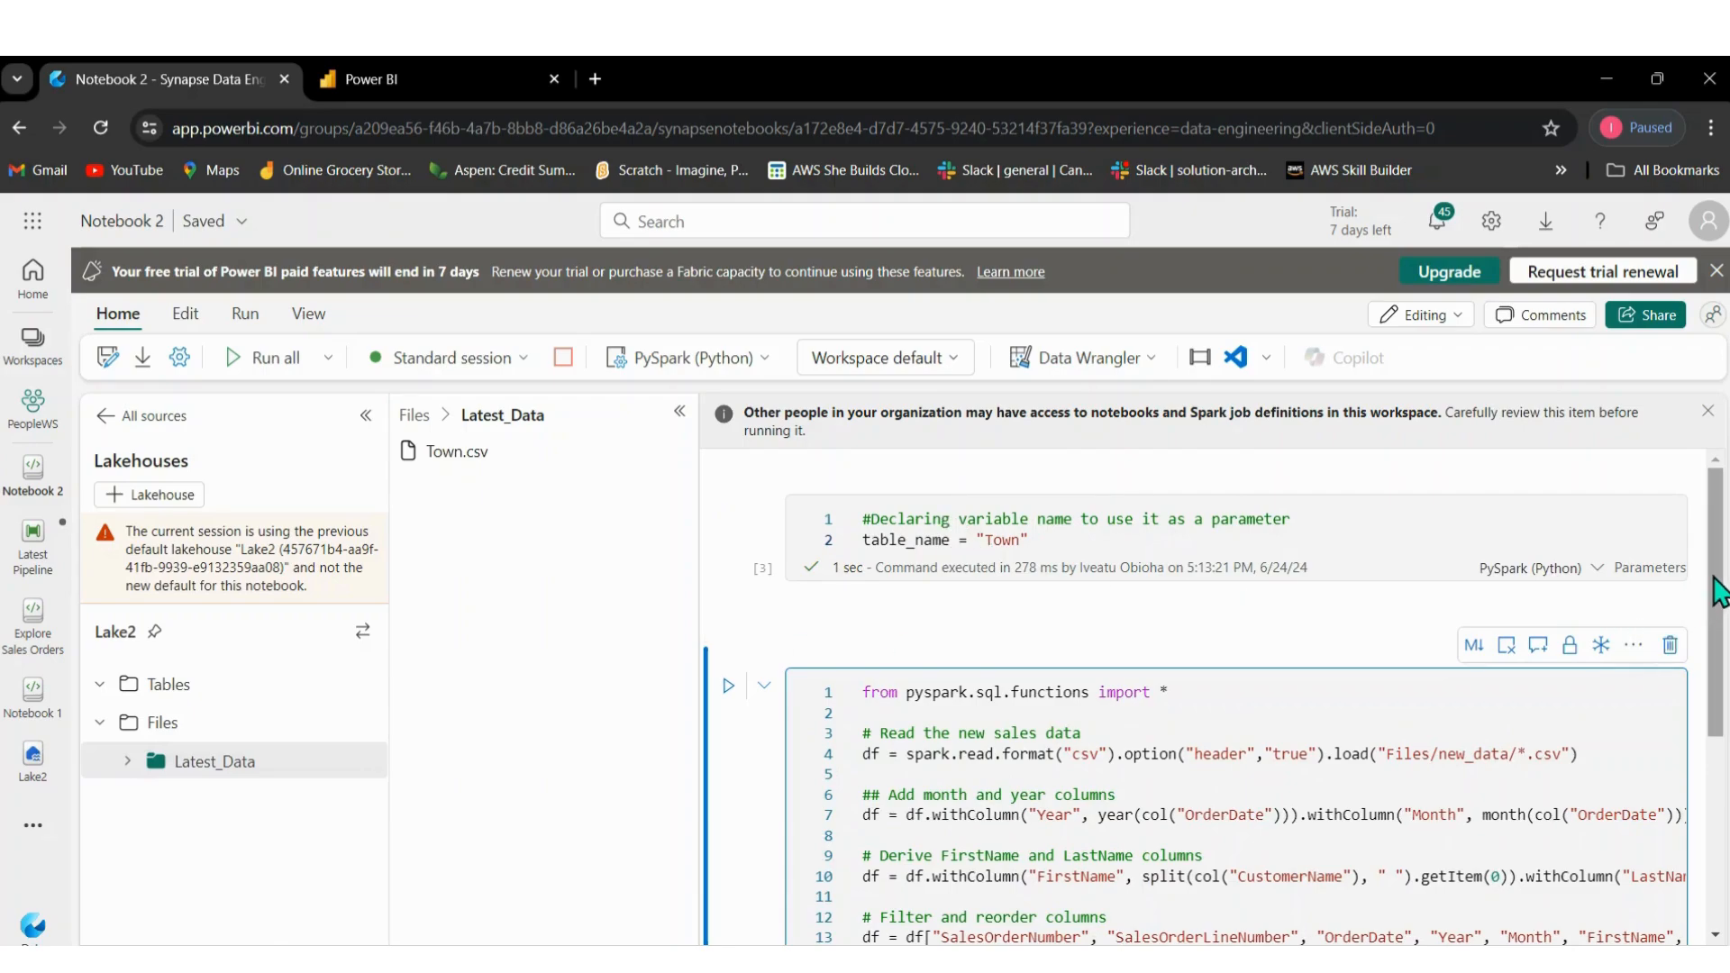
{"action": "scroll", "coordinate": [1717, 595], "scroll_direction": "down", "scroll_amount": 1}
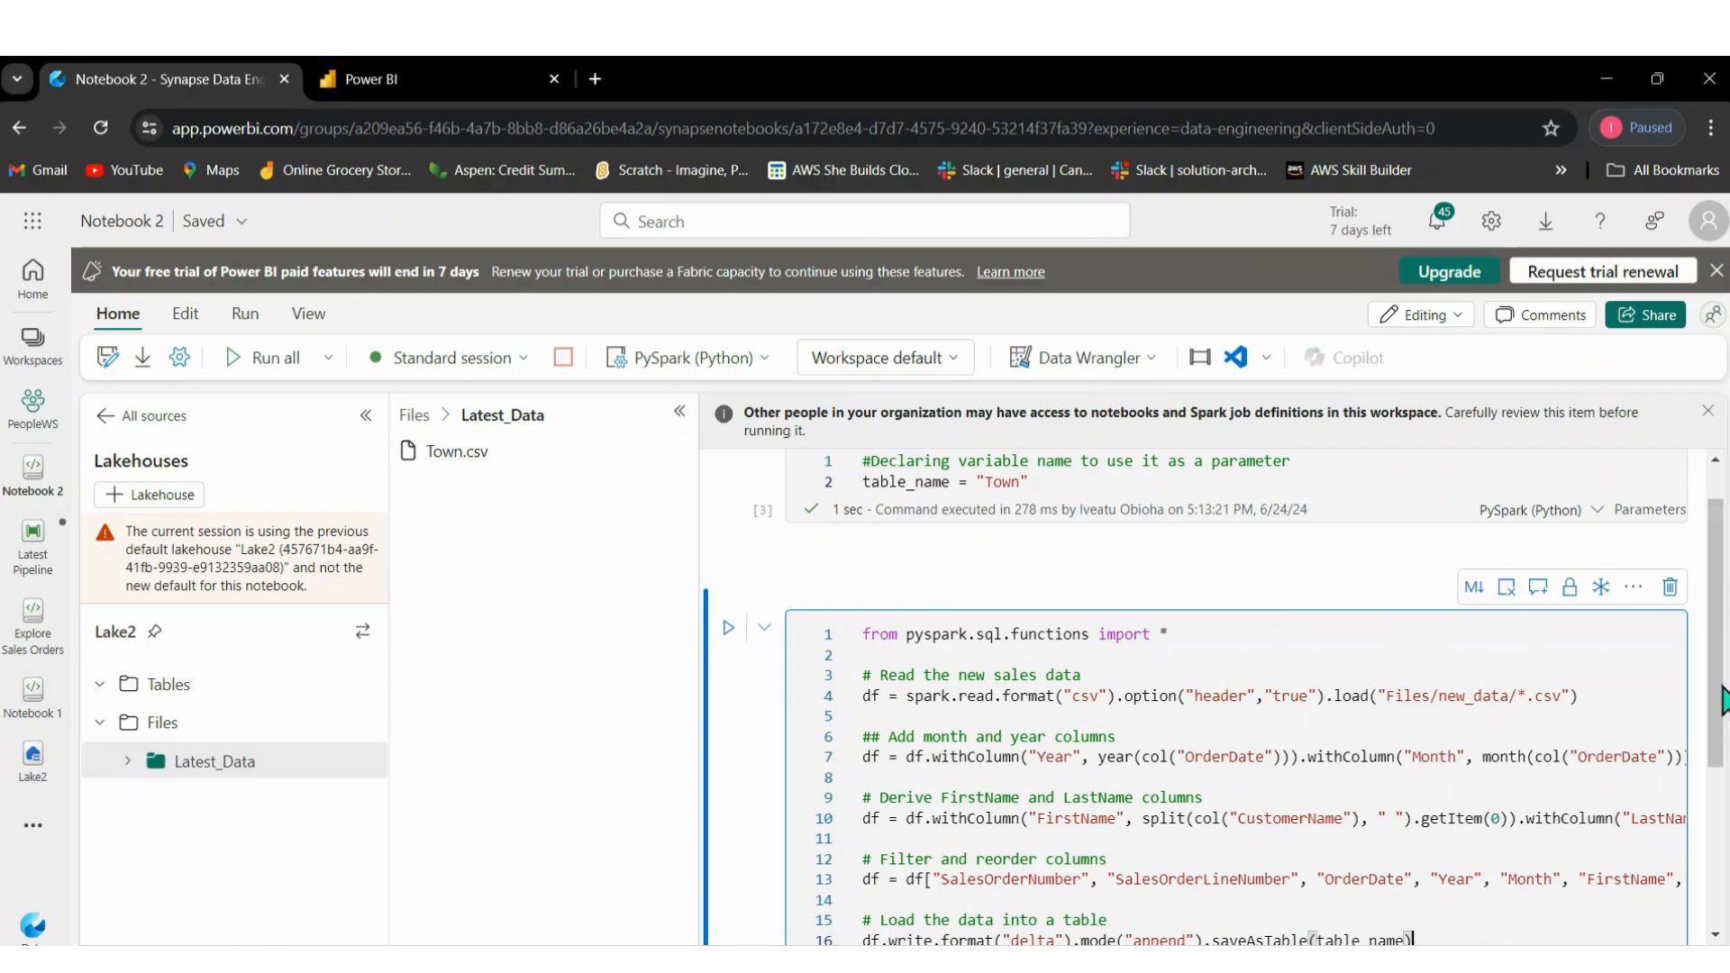
{"action": "scroll", "coordinate": [1716, 678], "scroll_direction": "down", "scroll_amount": 2}
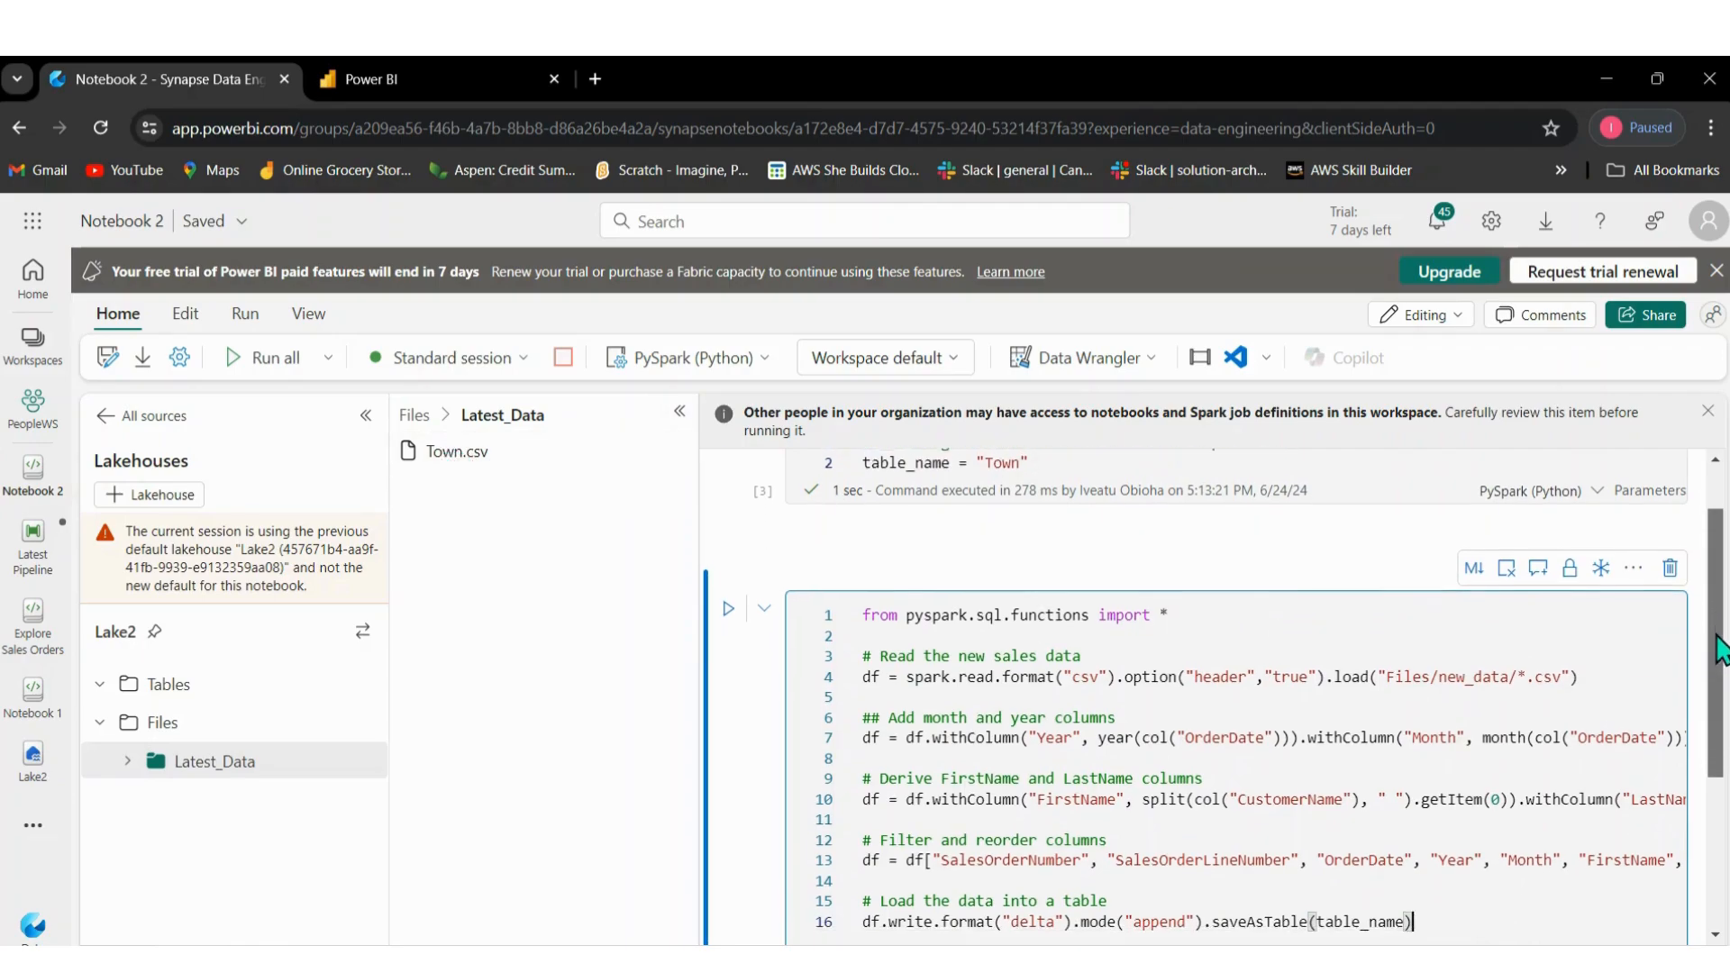
{"action": "scroll", "coordinate": [1717, 667], "scroll_direction": "up", "scroll_amount": 1}
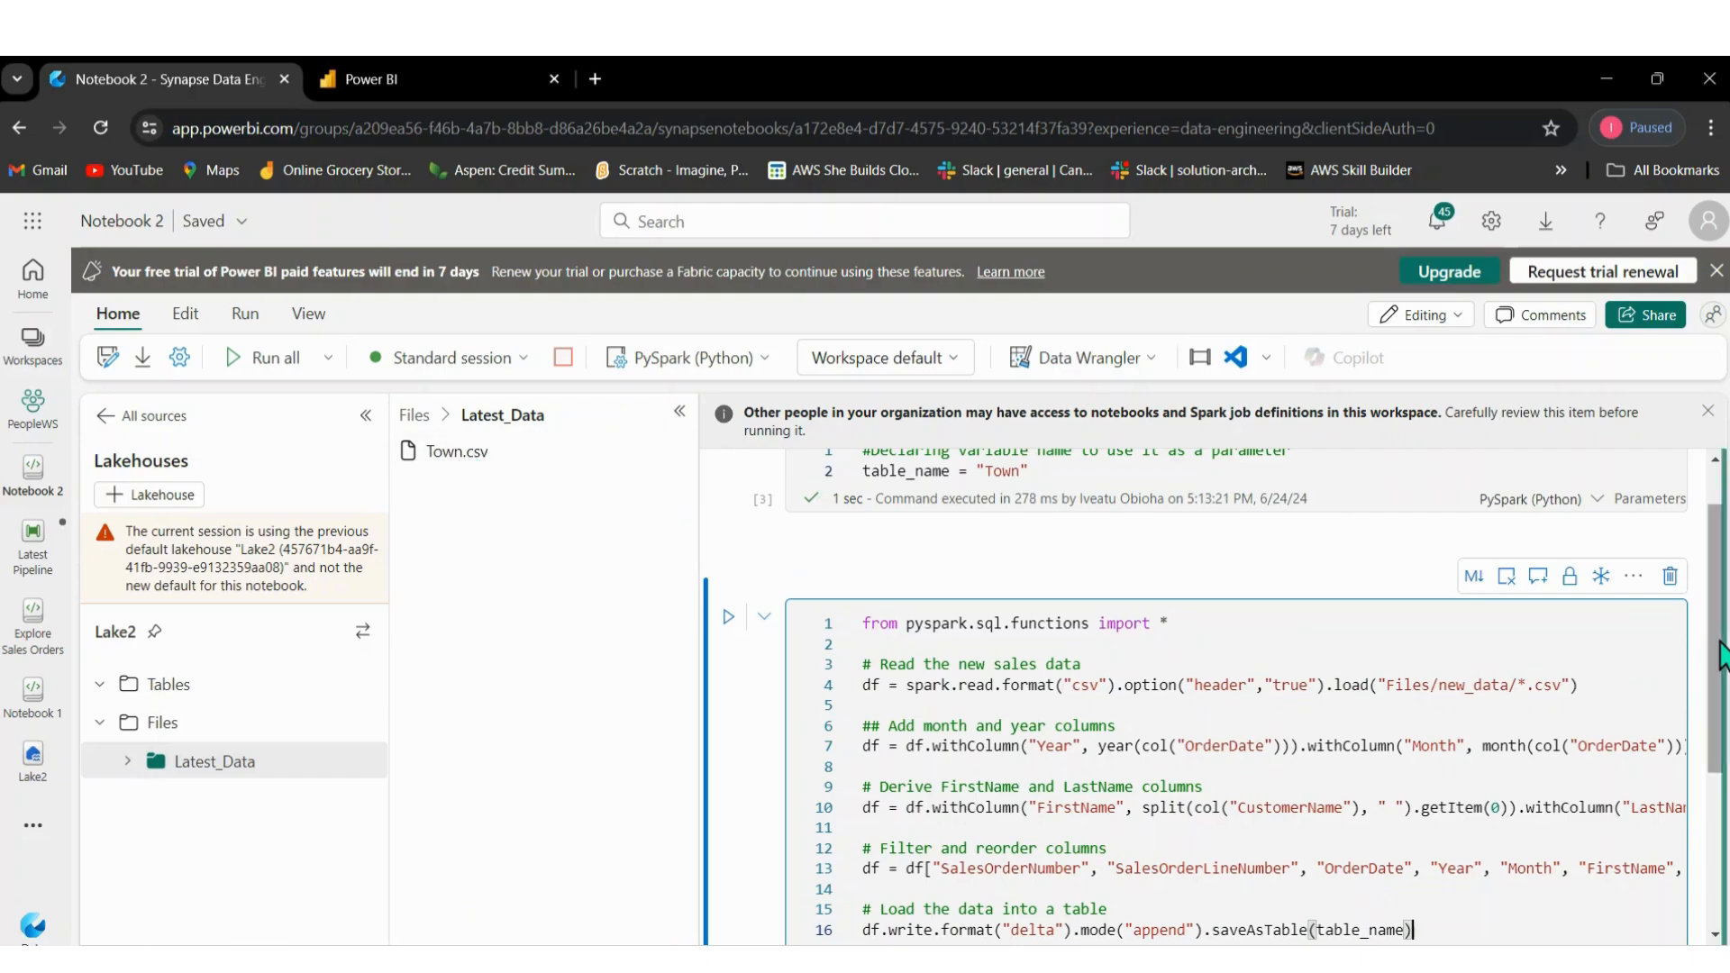
{"action": "scroll", "coordinate": [1721, 654], "scroll_direction": "down", "scroll_amount": 3}
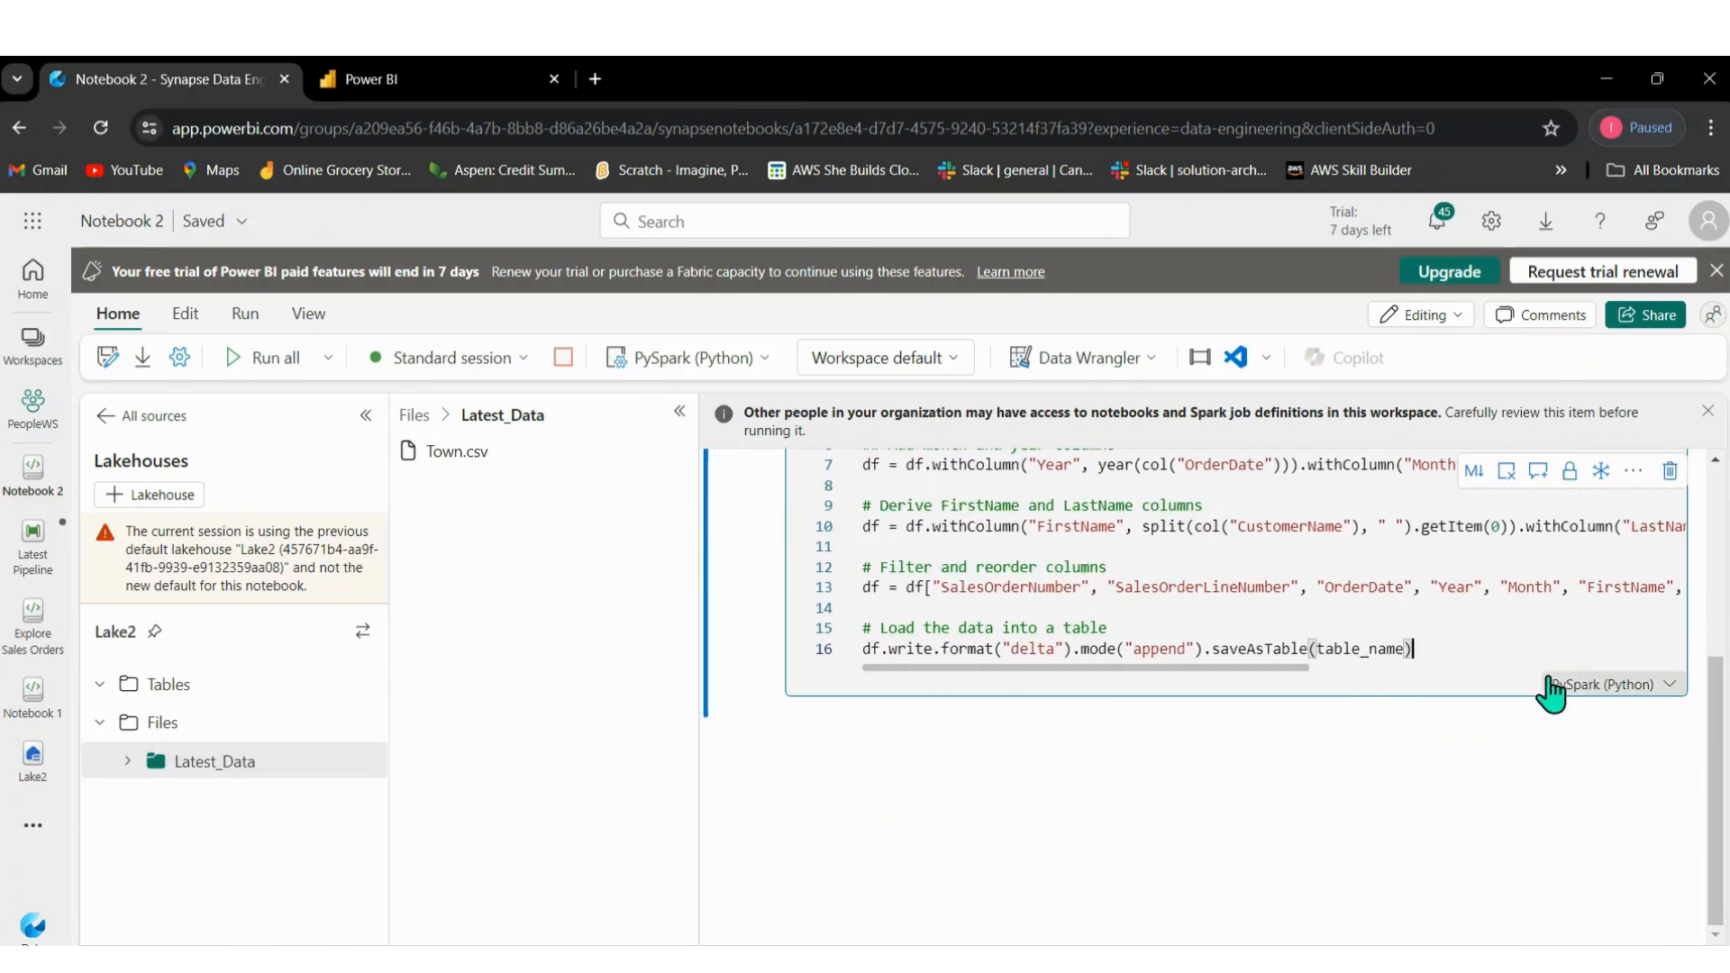
{"action": "scroll", "coordinate": [1712, 703], "scroll_direction": "up", "scroll_amount": 4}
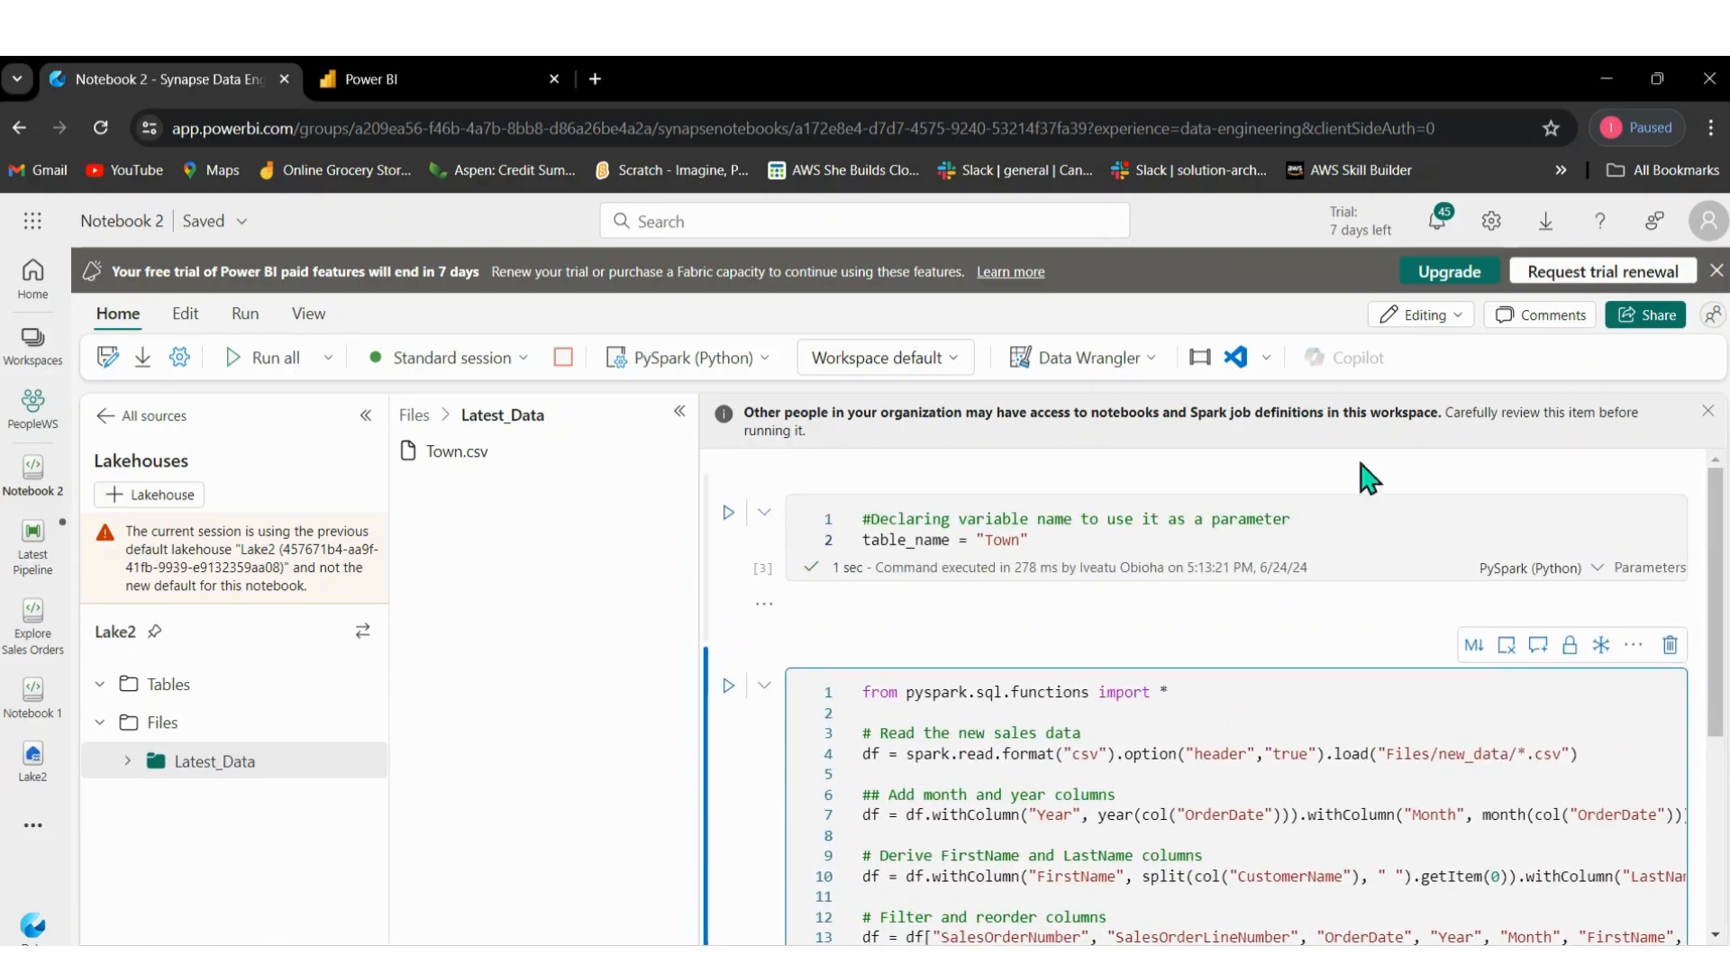
Run the table_name parameter cell and the new sales data cell, and check the error at the end of the output.
{"action": "left_click", "coordinate": [729, 514]}
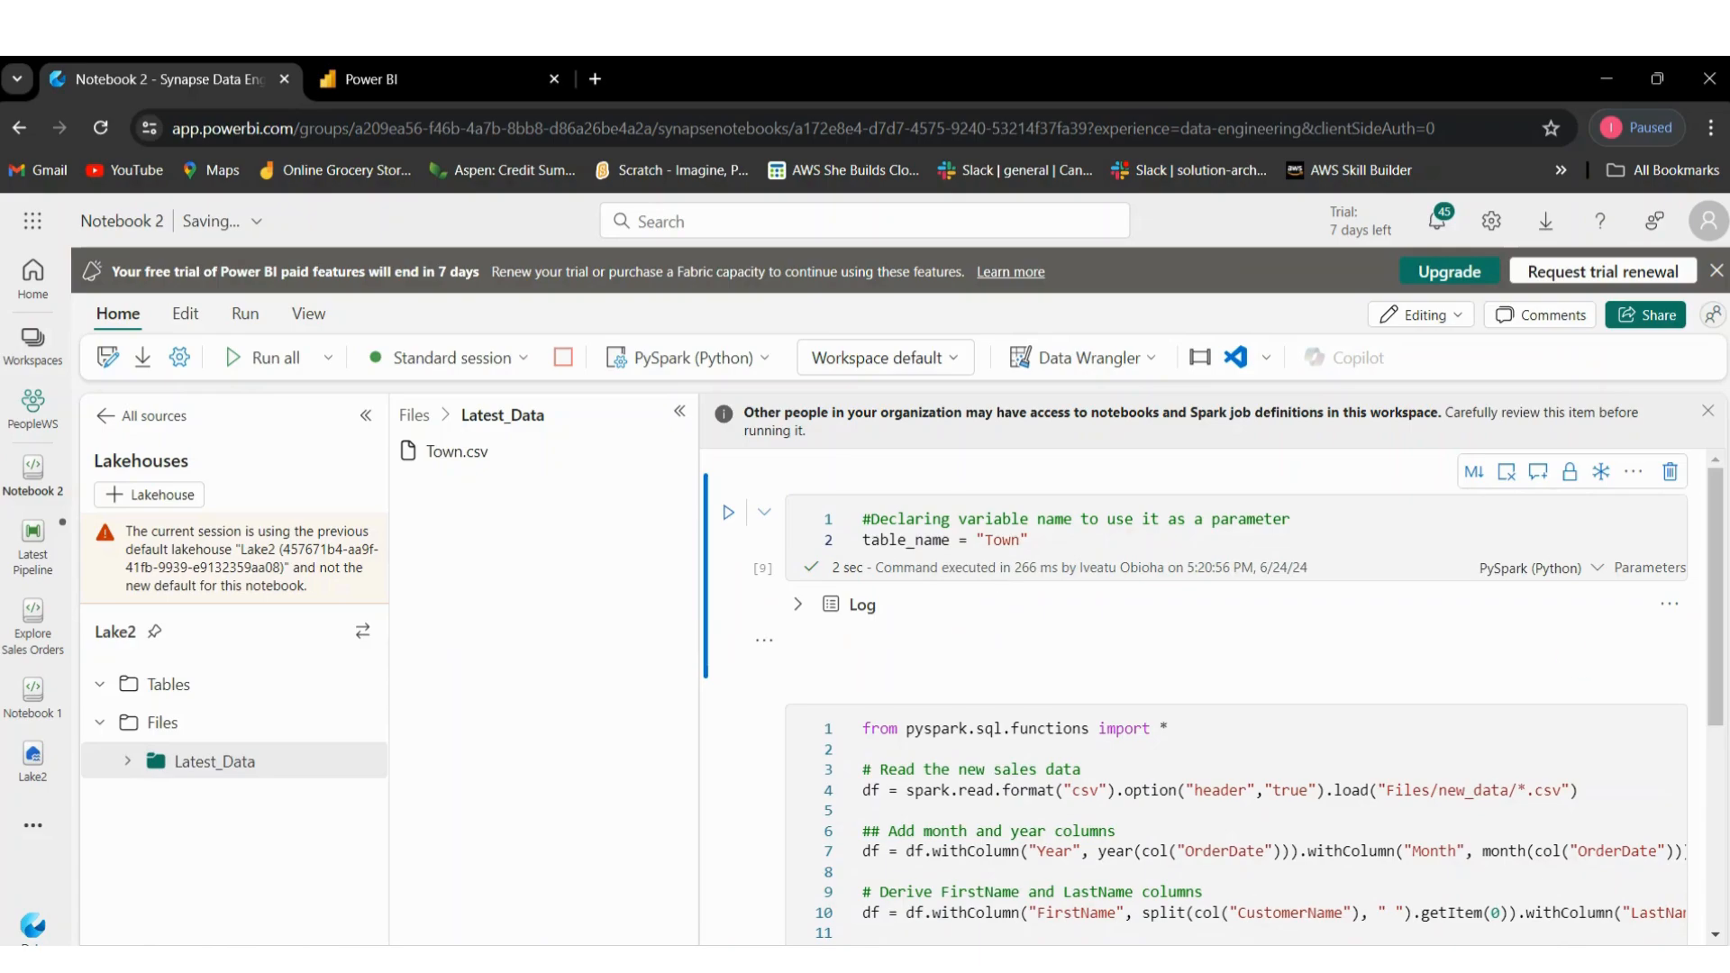
{"action": "scroll", "coordinate": [1715, 562], "scroll_direction": "down", "scroll_amount": 3}
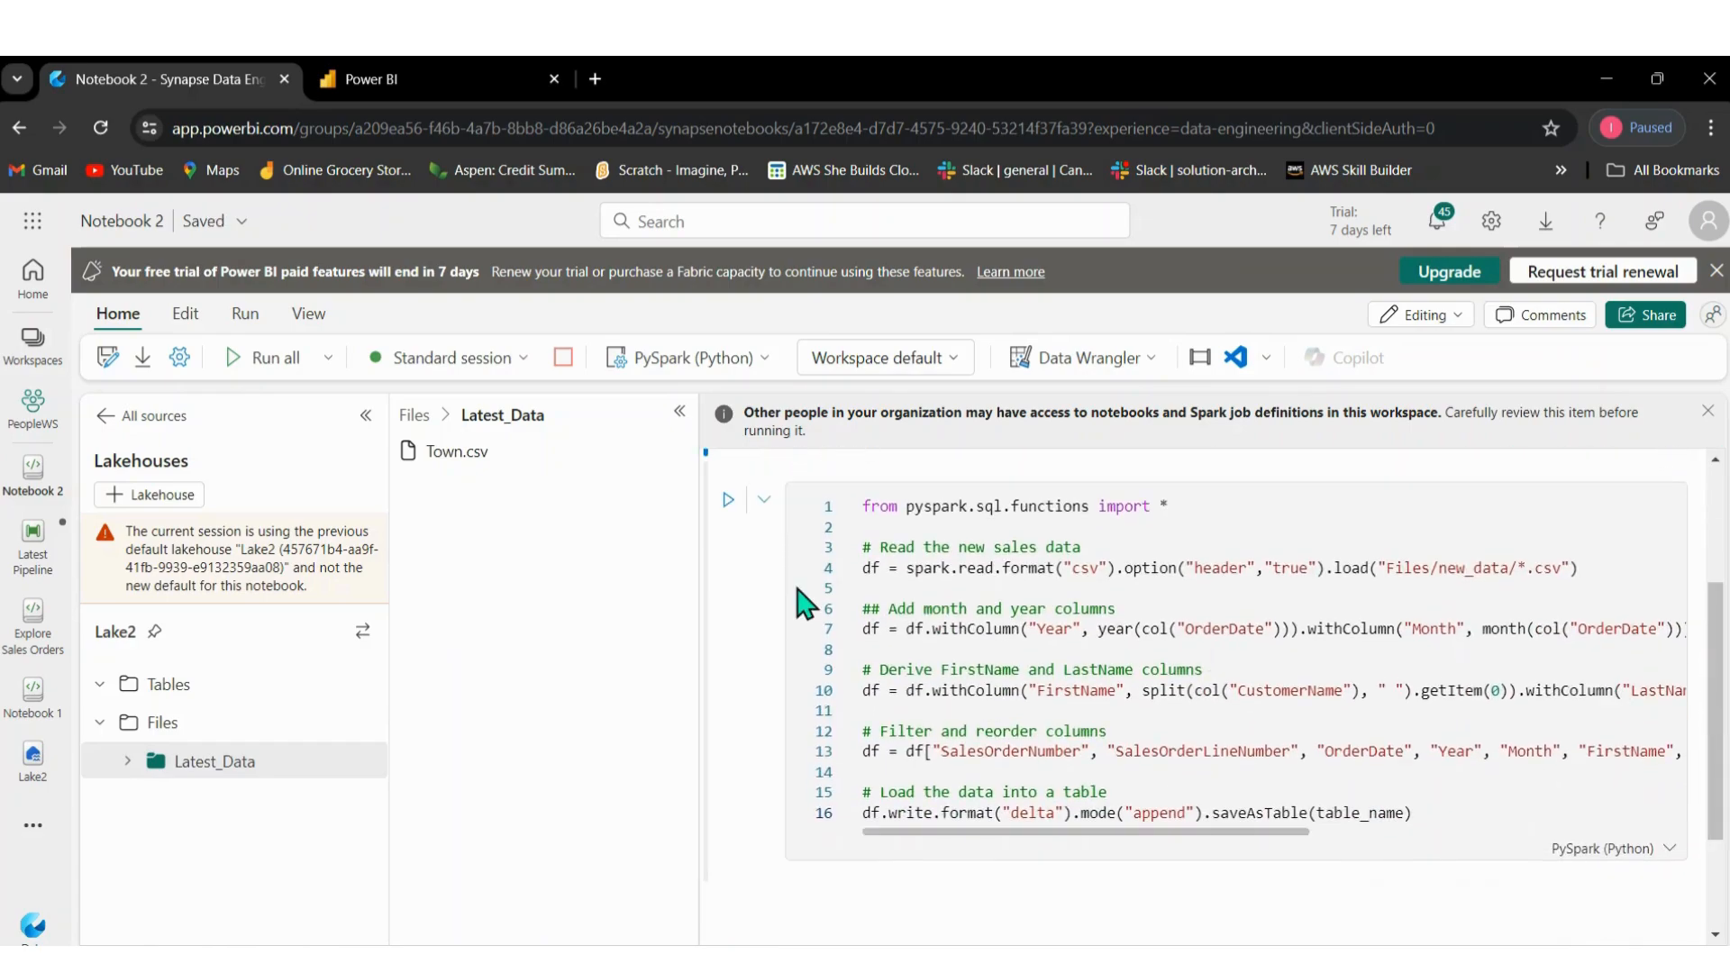
{"action": "left_click", "coordinate": [731, 512]}
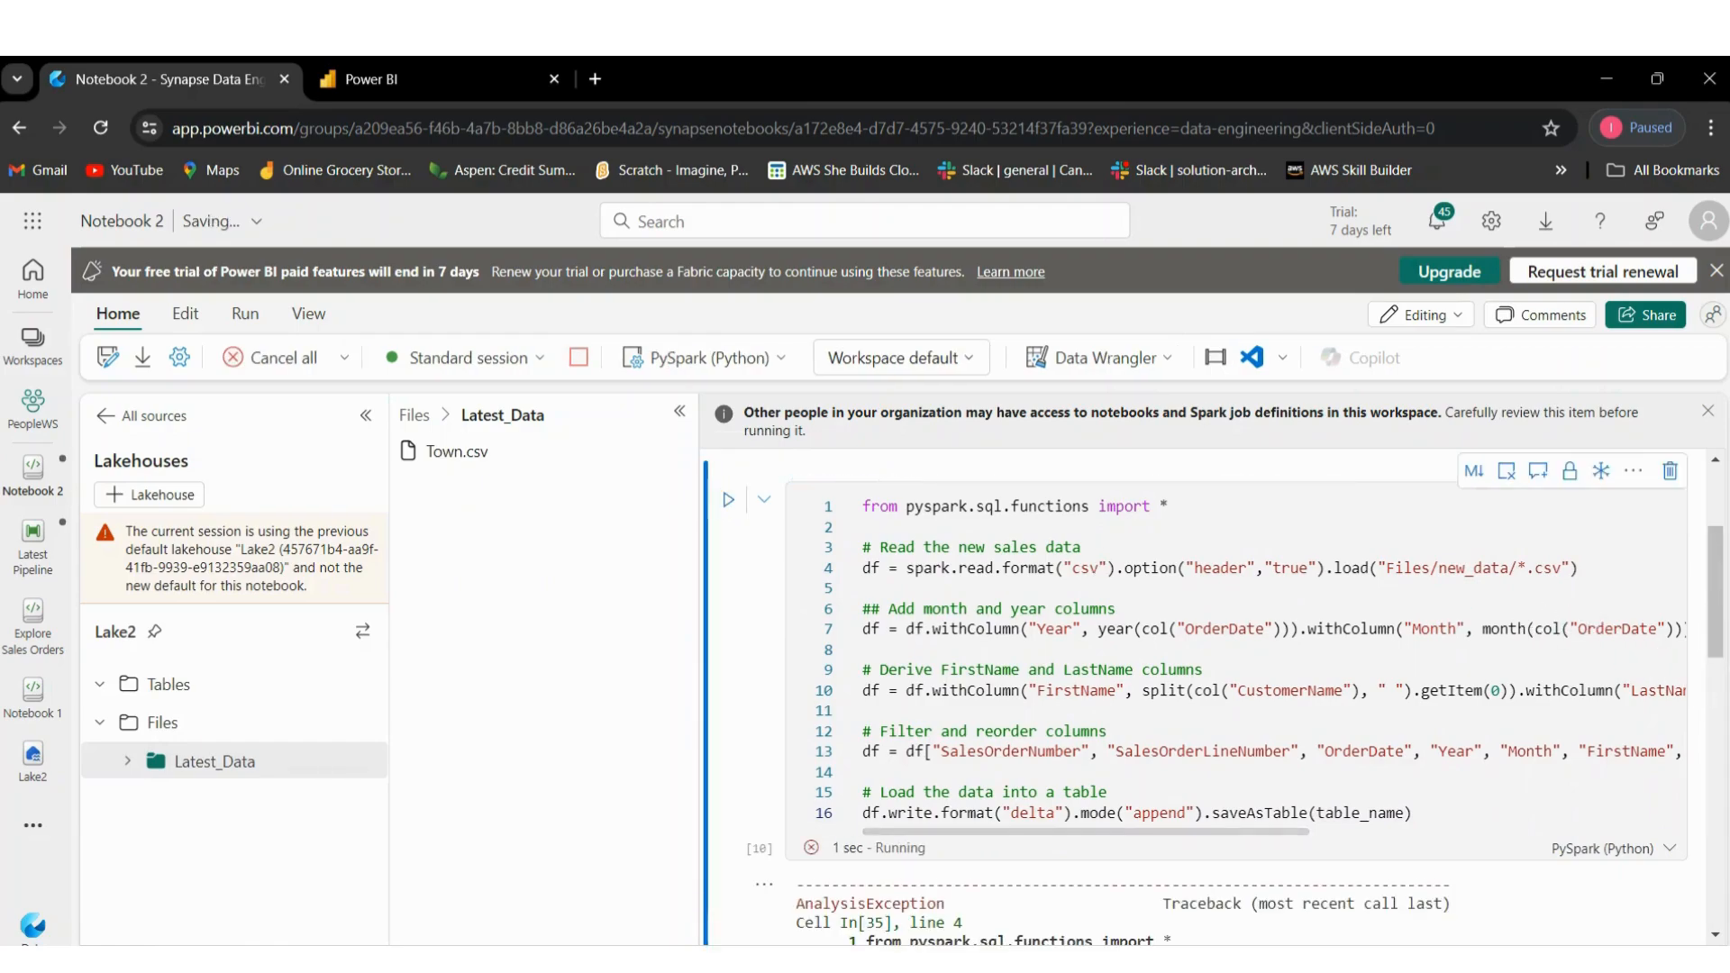
{"action": "left_click_drag", "start_coordinate": [1718, 647], "coordinate": [1694, 884]}
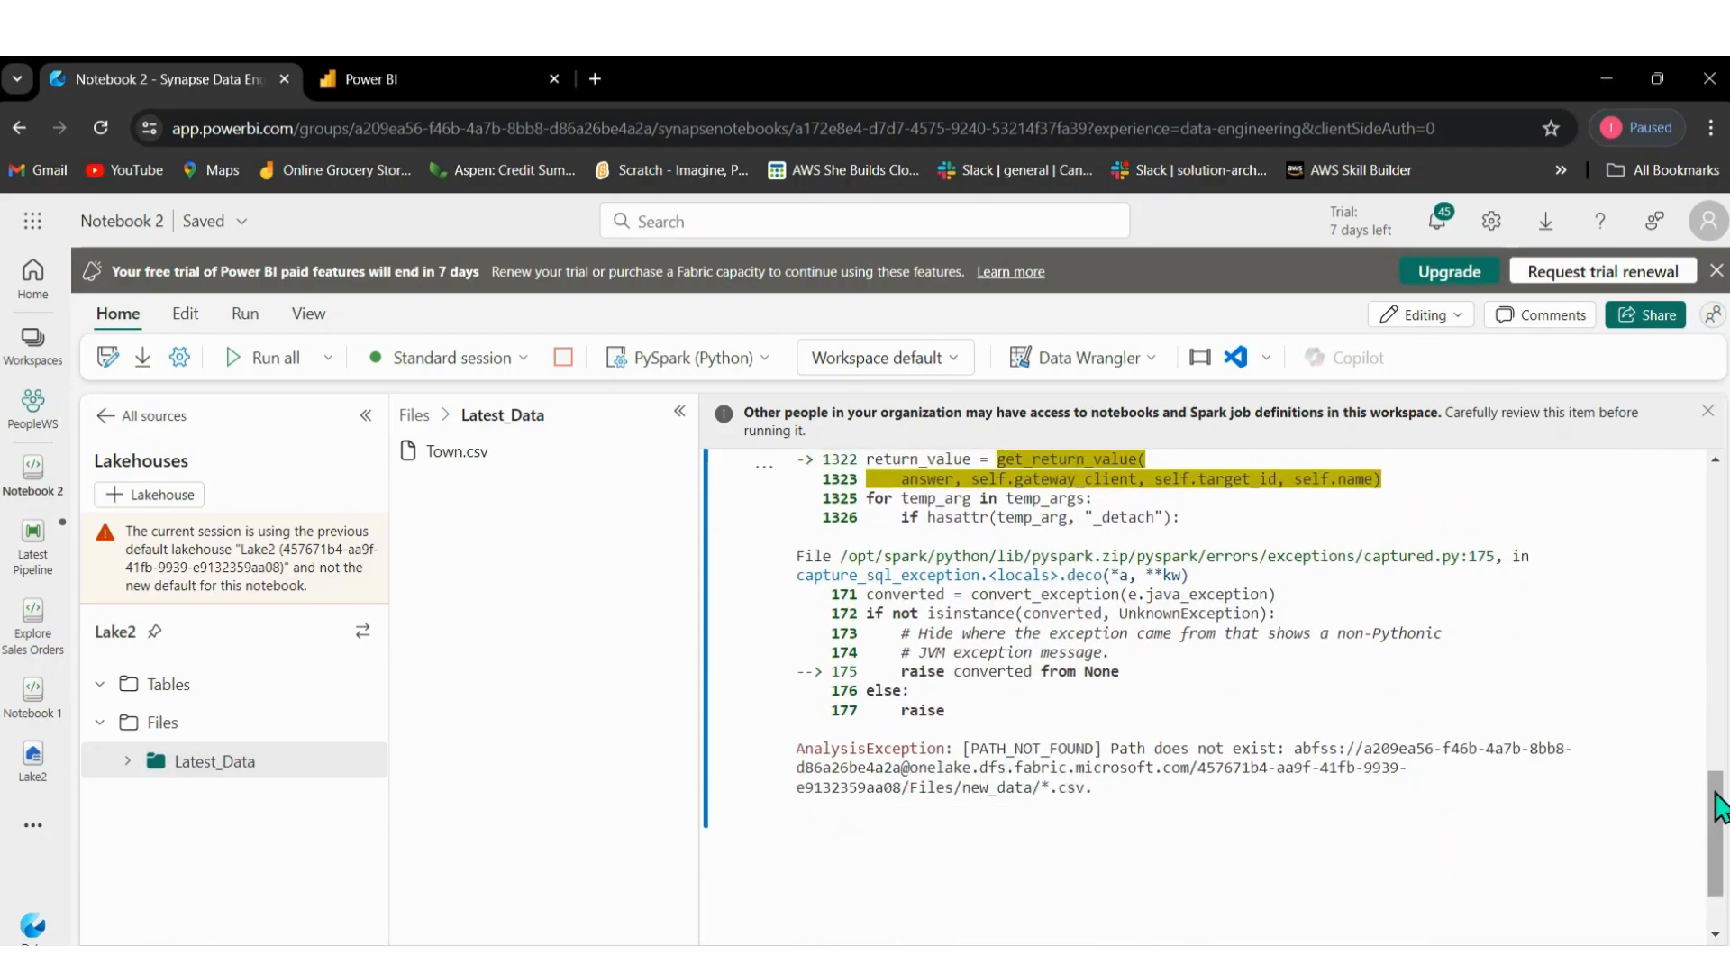
{"action": "left_click_drag", "start_coordinate": [1719, 825], "coordinate": [1718, 807]}
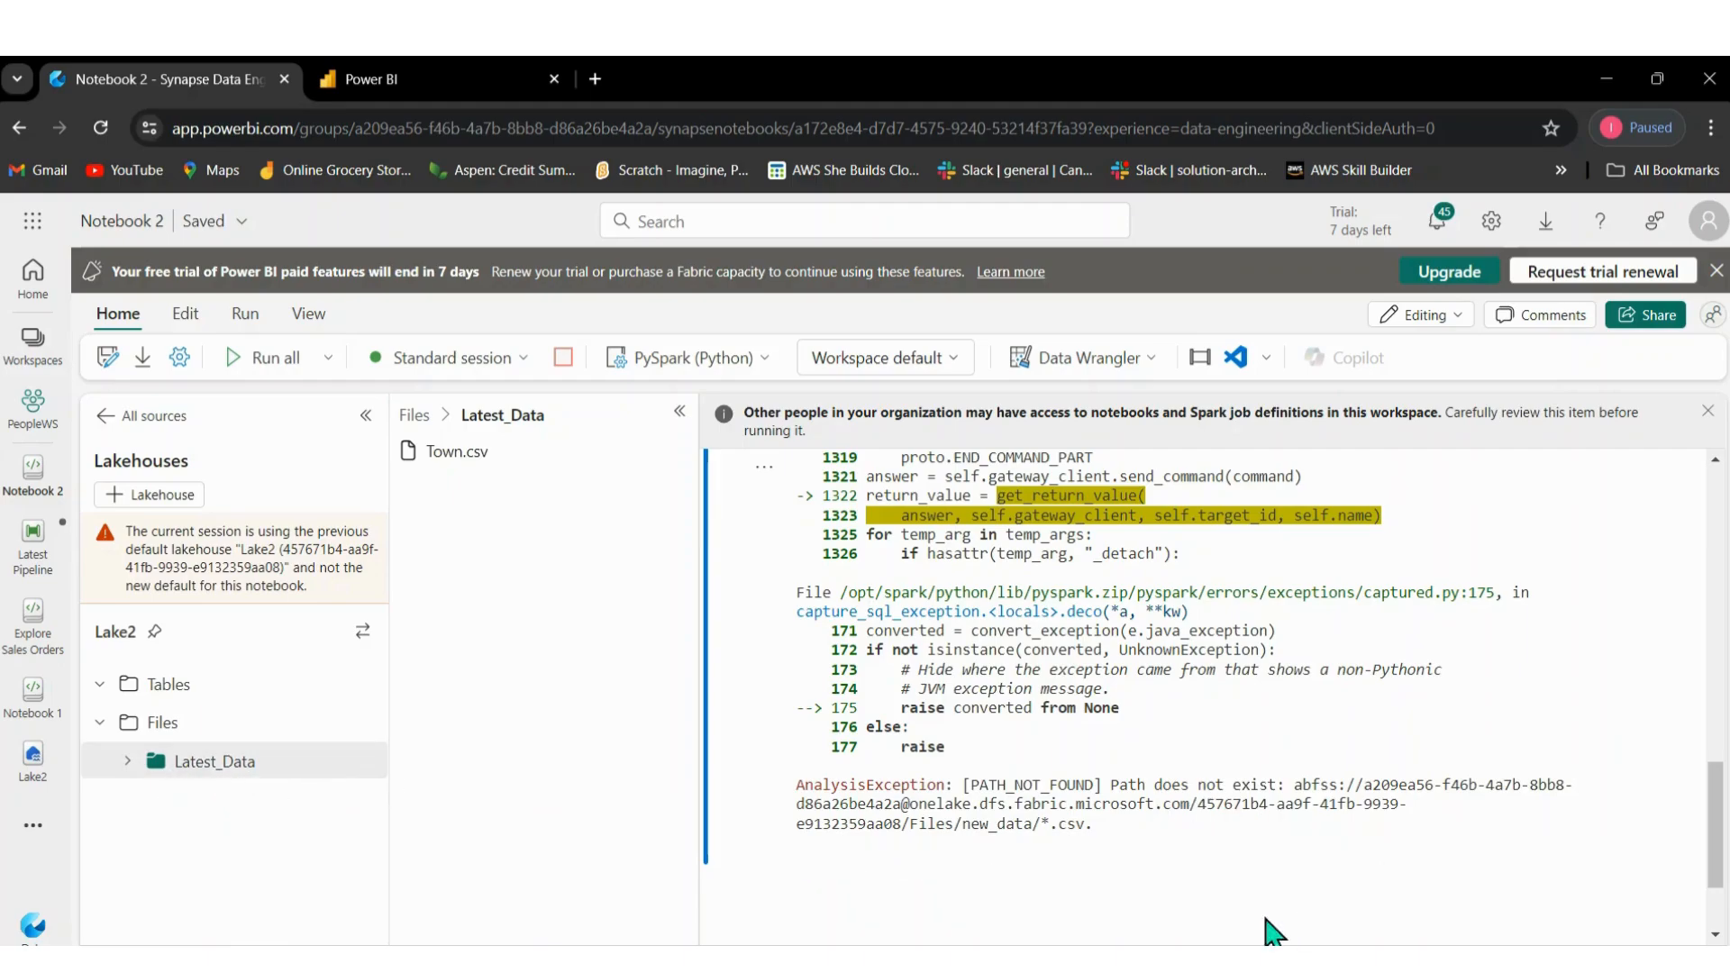
Change the CSV load path in the sales data cell to Files/Latest_Data/*.csv.
{"action": "left_click_drag", "start_coordinate": [1721, 834], "coordinate": [1716, 588]}
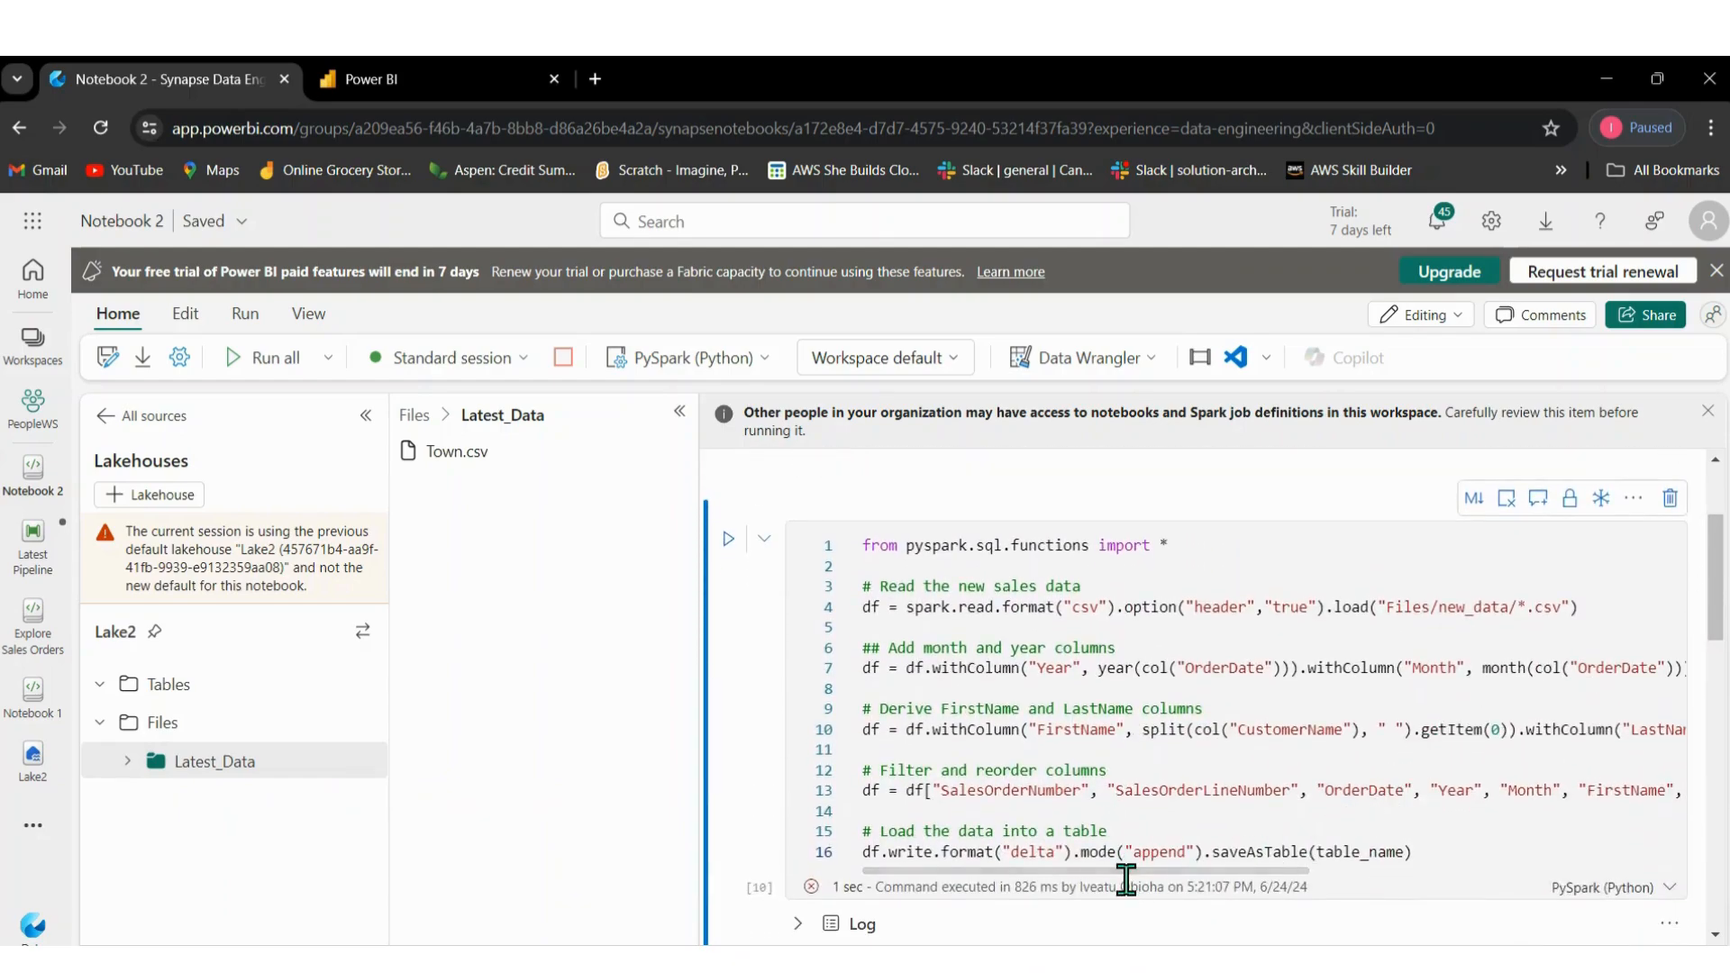
{"action": "left_click_drag", "start_coordinate": [1127, 872], "coordinate": [1181, 931]}
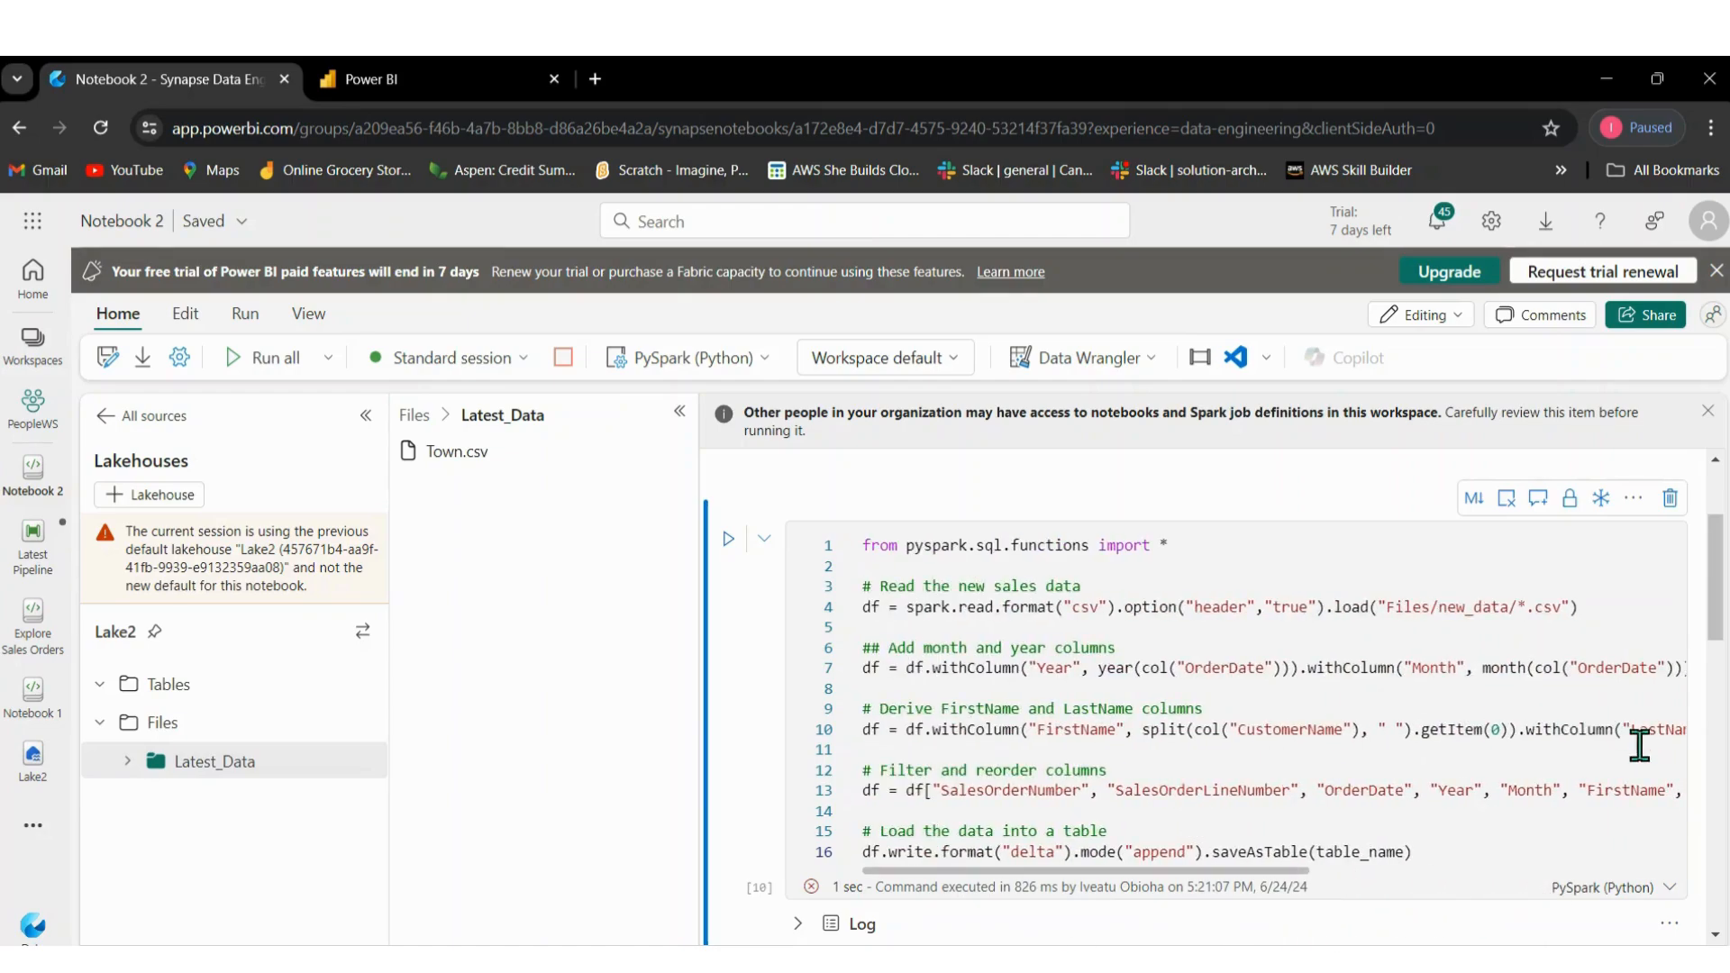
{"action": "left_click", "coordinate": [1466, 609]}
{"action": "key", "text": "BackSpace"}
{"action": "key", "text": "BackSpace"}
{"action": "key", "text": "BackSpace"}
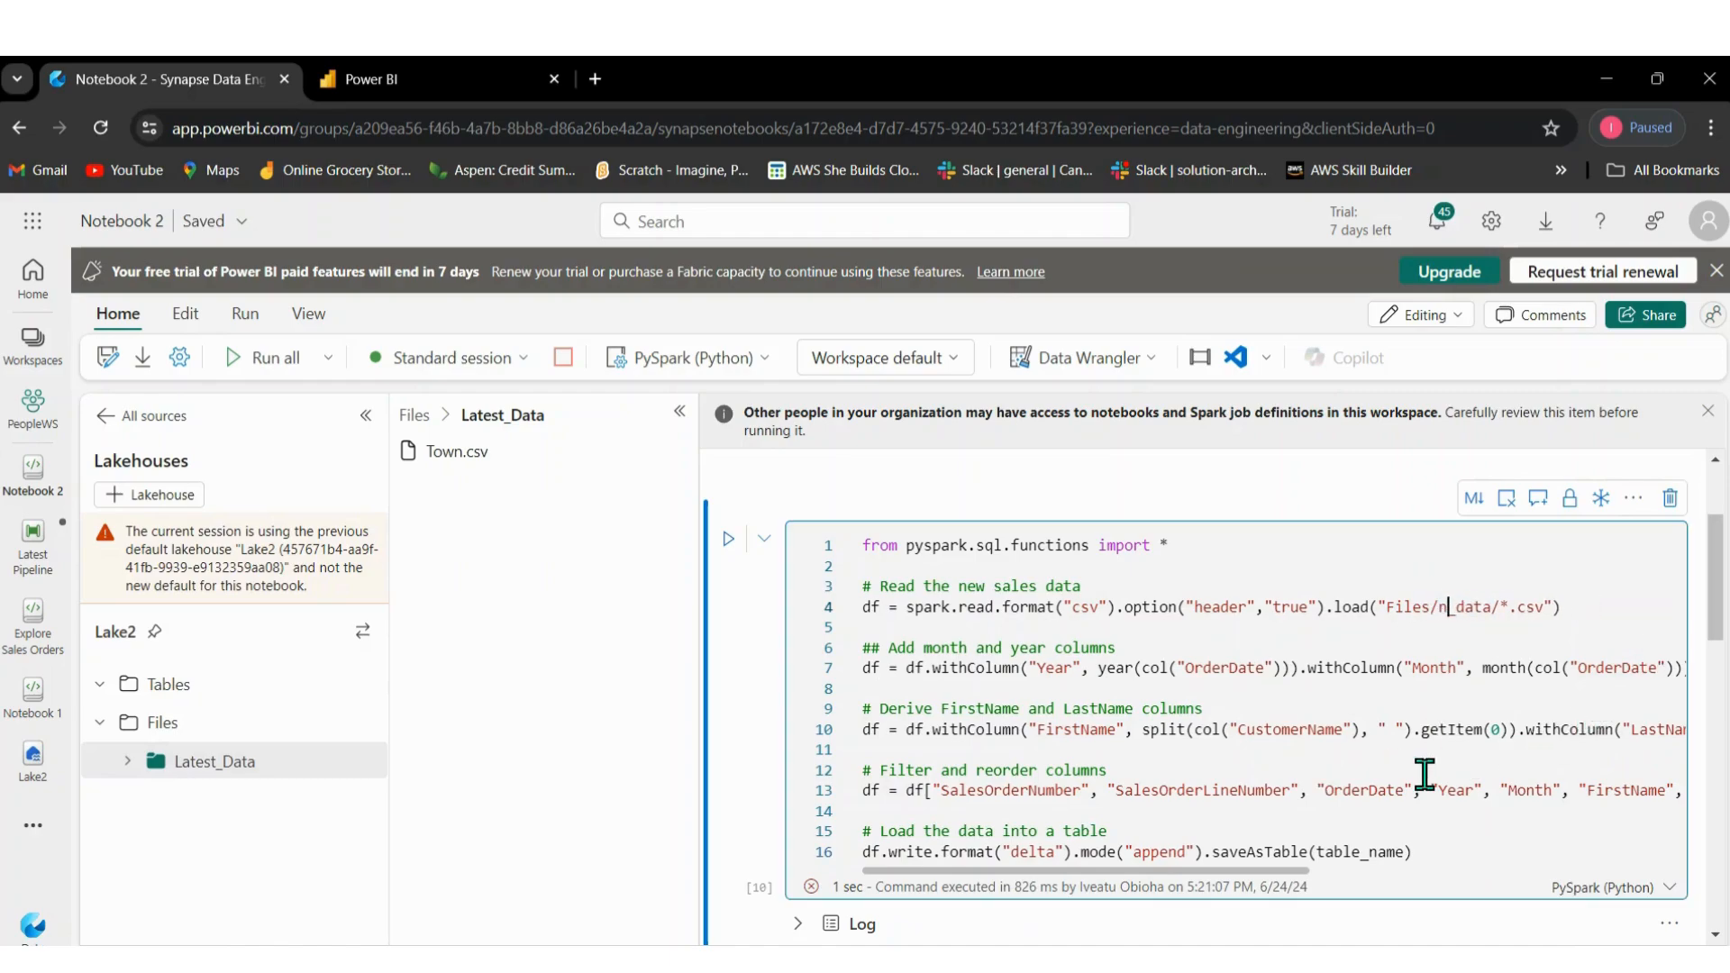
{"action": "type", "text": "Latest"}
{"action": "key", "text": "Right"}
{"action": "key", "text": "Delete"}
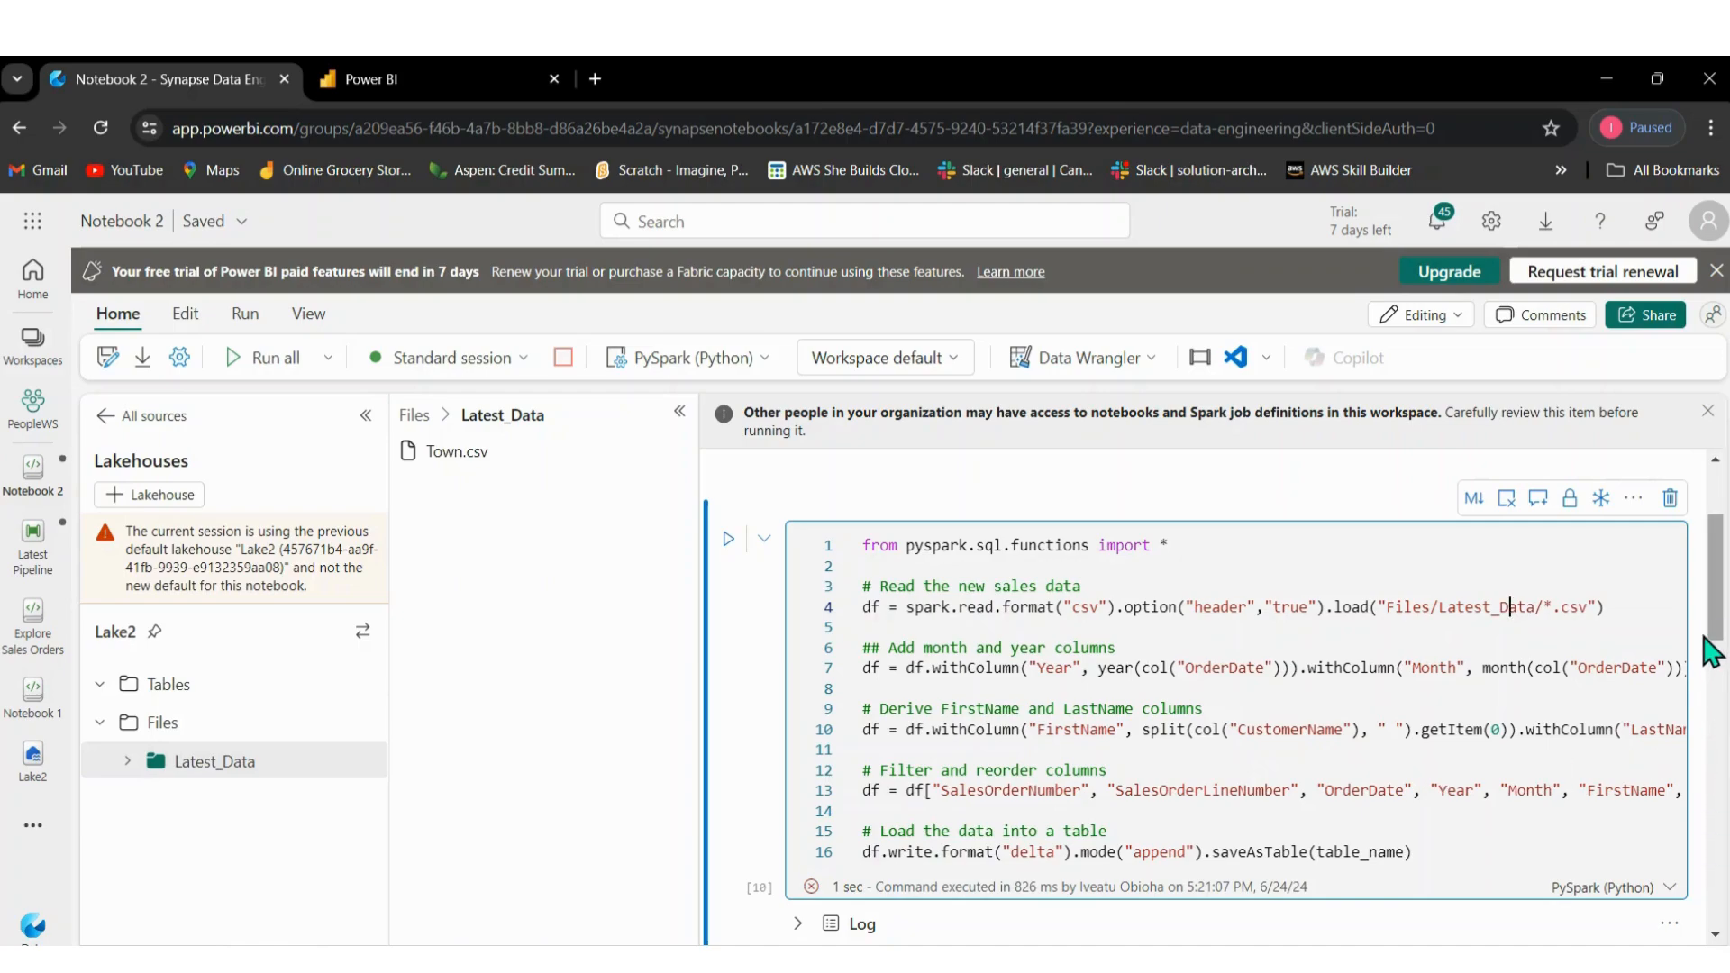
Run the sales data cell and follow its execution progress down to the cell output.
{"action": "scroll", "coordinate": [745, 574], "scroll_direction": "up", "scroll_amount": 2}
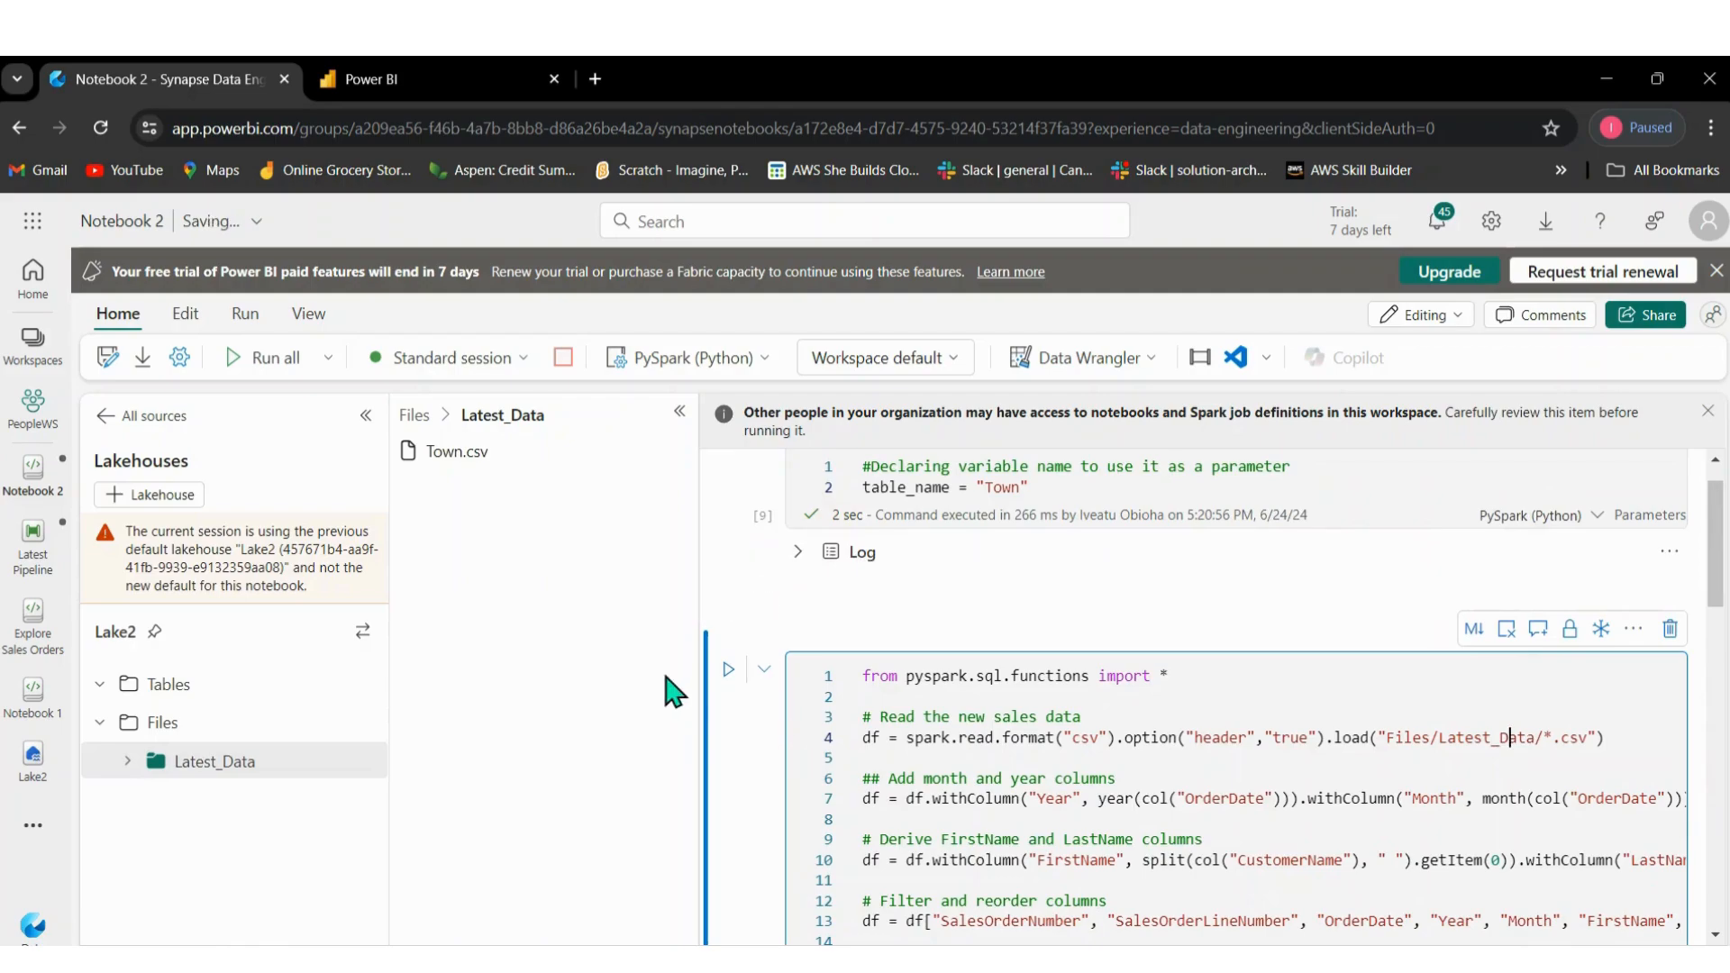
{"action": "left_click", "coordinate": [728, 670]}
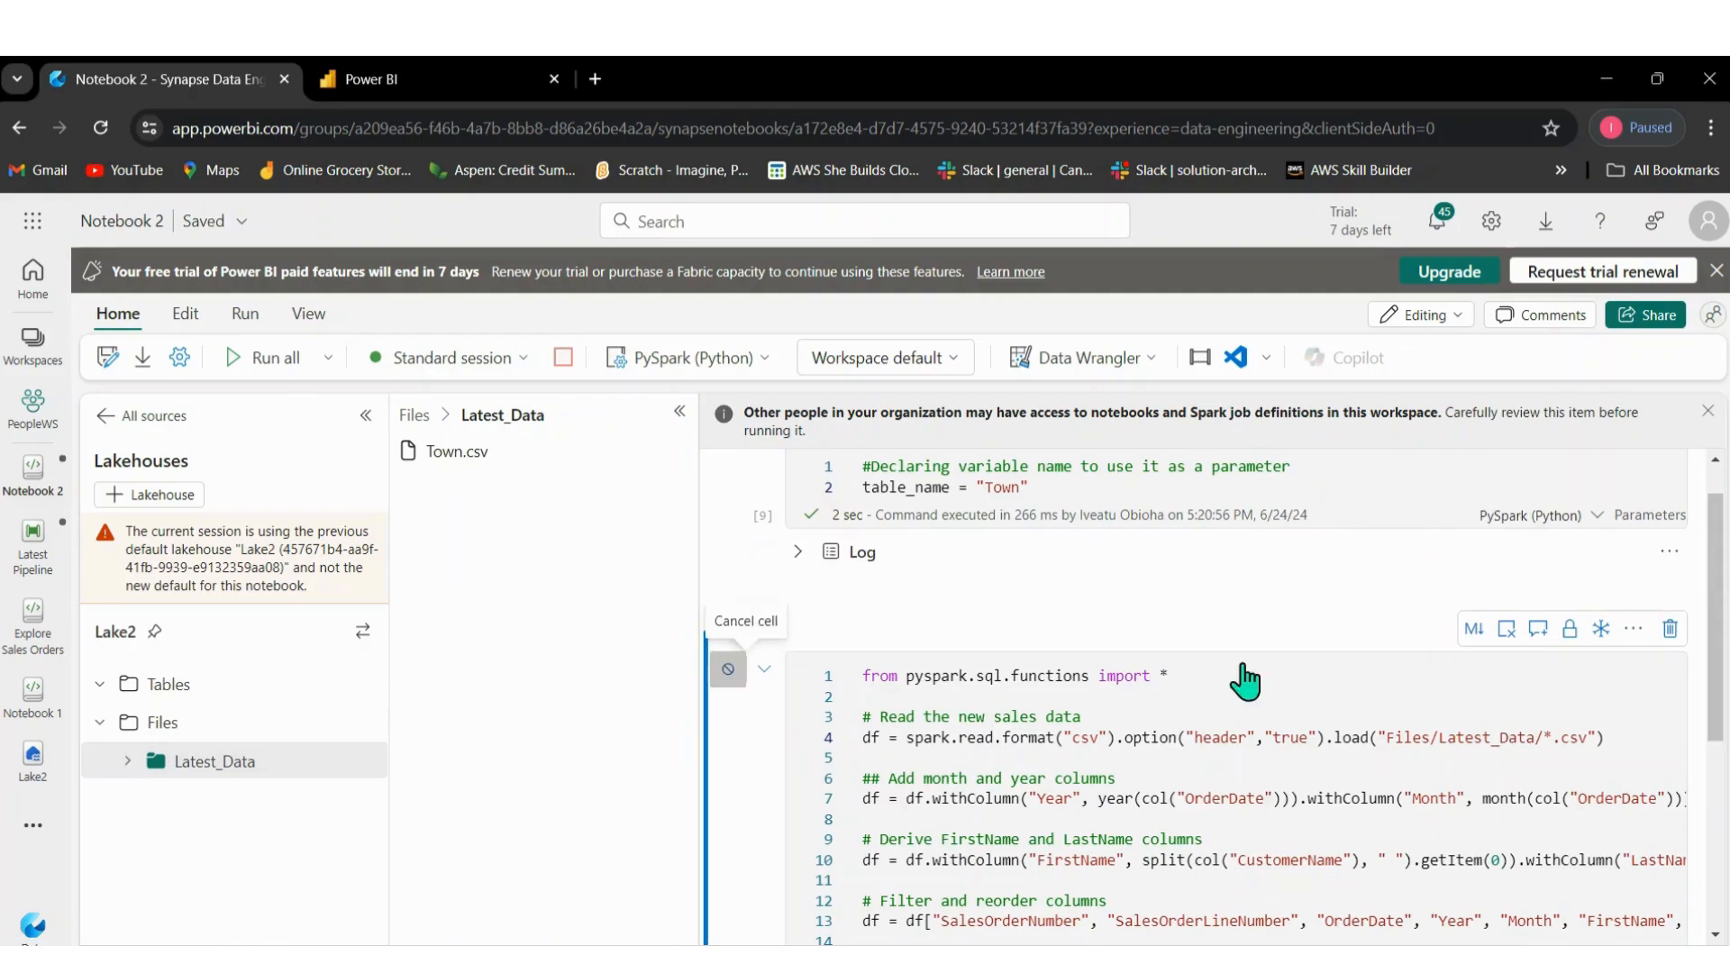
{"action": "left_click_drag", "start_coordinate": [1719, 606], "coordinate": [1719, 733]}
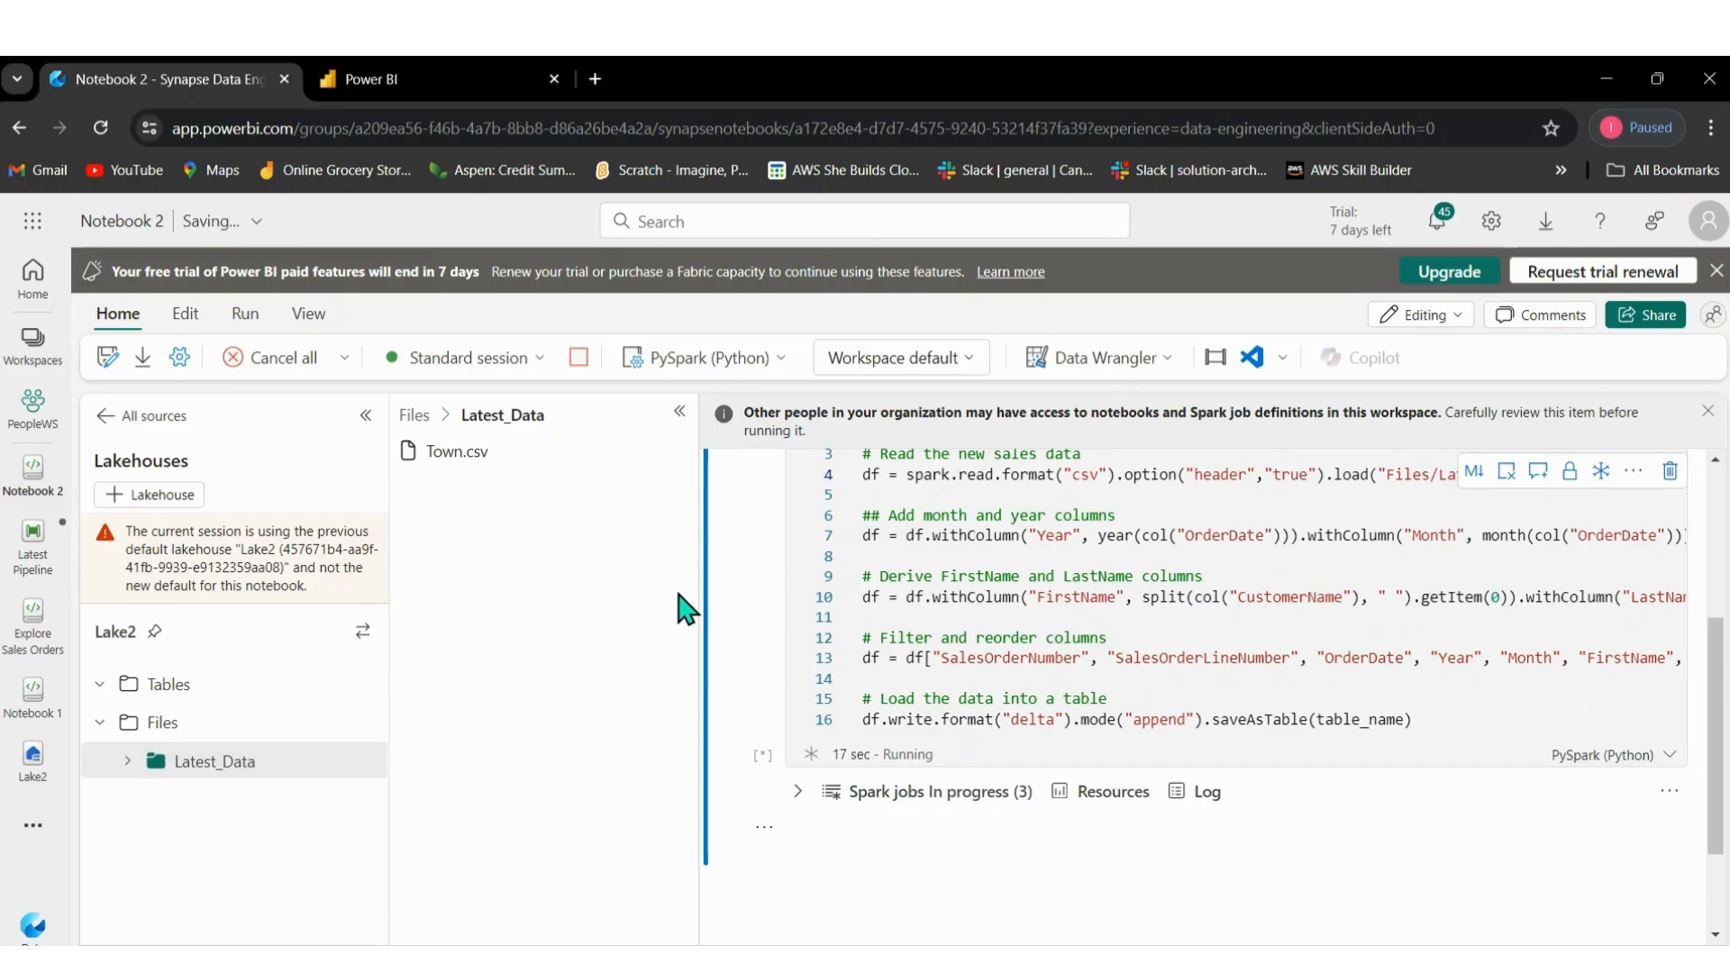
Refresh the Tables folder of Lake2 in the lakehouse explorer to check for the loaded table.
{"action": "mouse_move", "coordinate": [235, 687]}
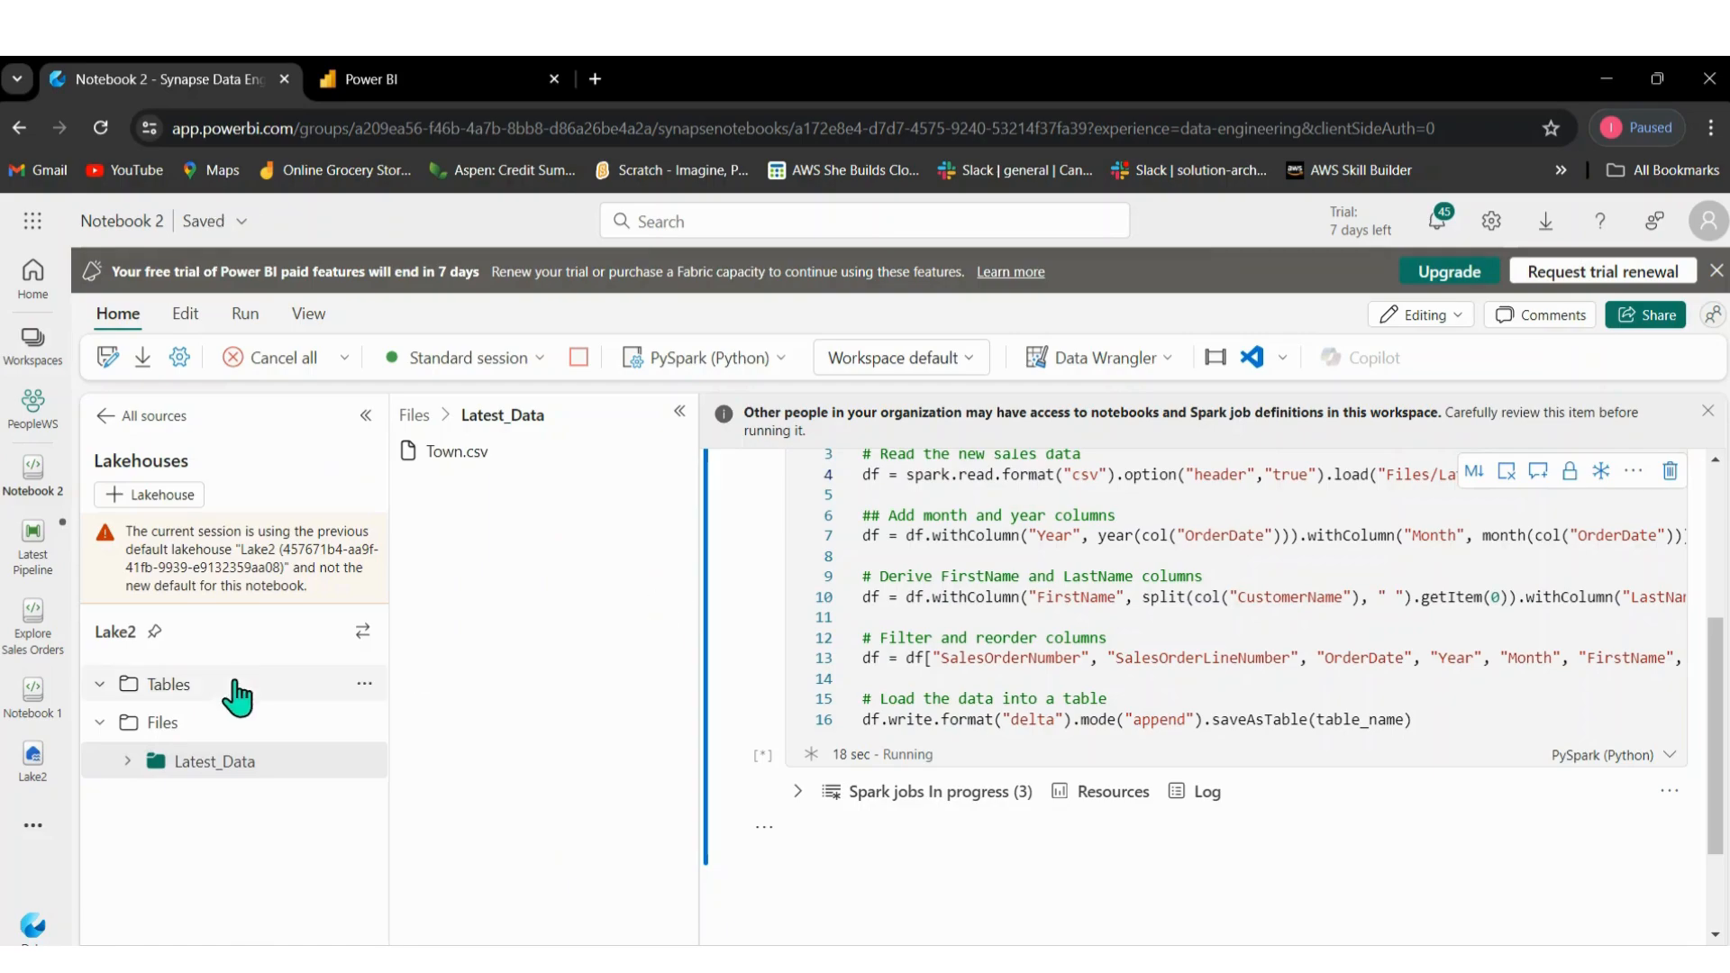
{"action": "left_click", "coordinate": [365, 685]}
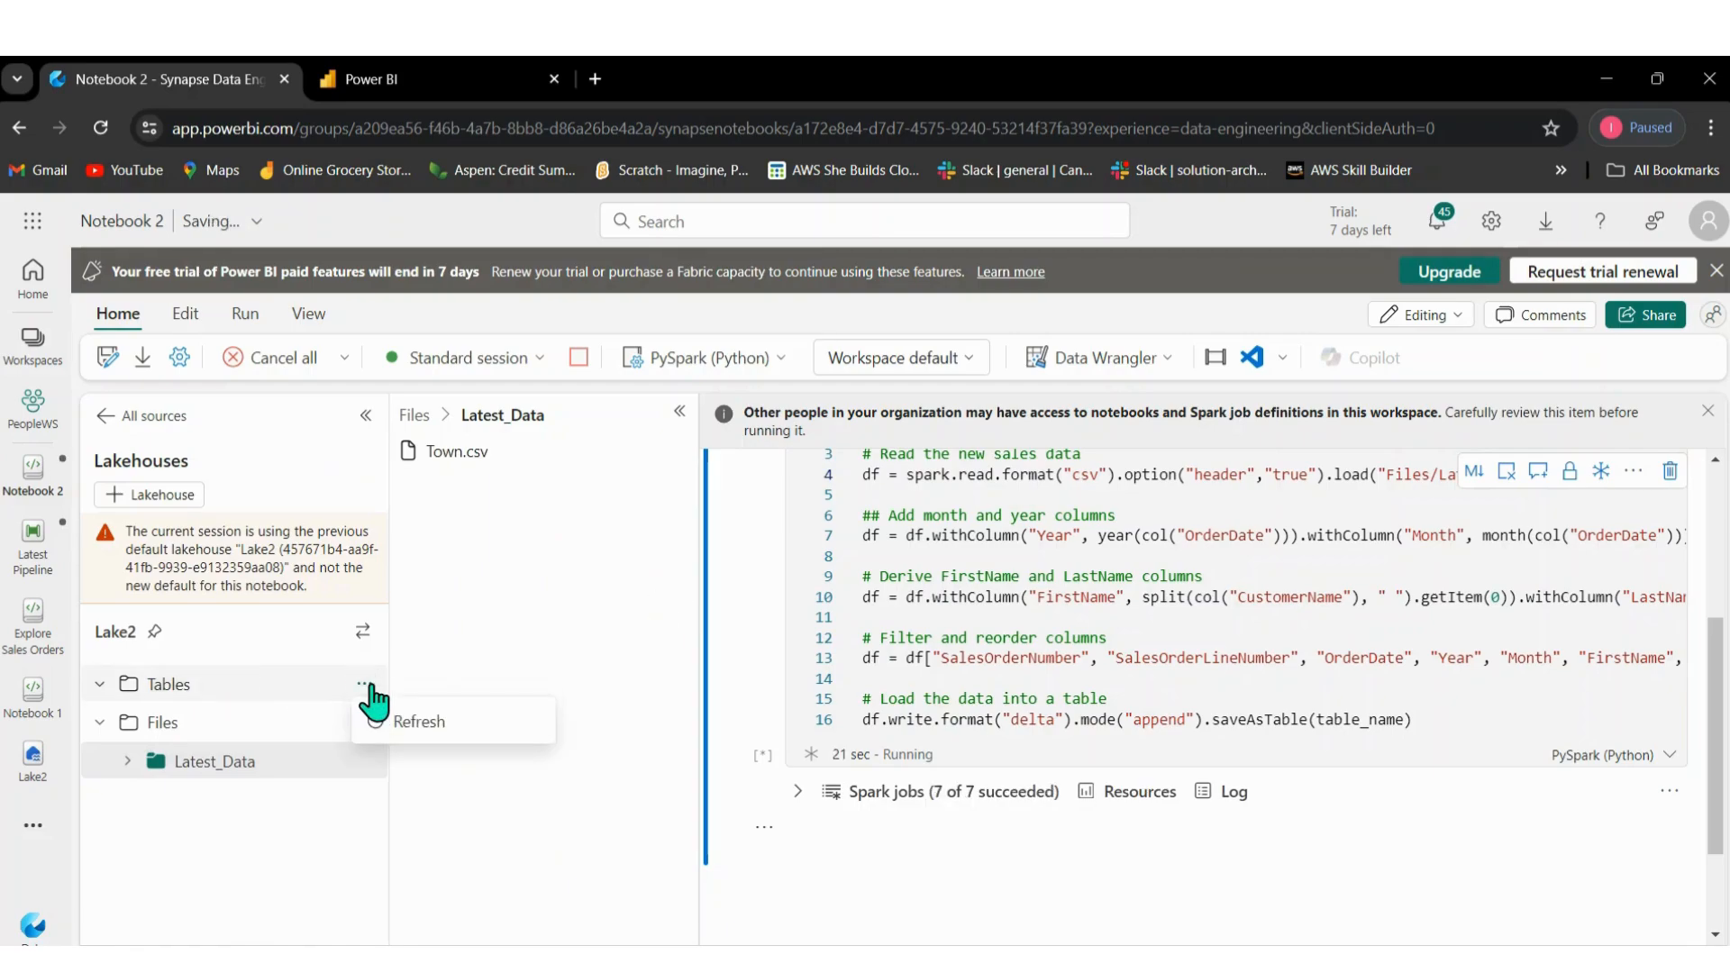
{"action": "left_click", "coordinate": [416, 725]}
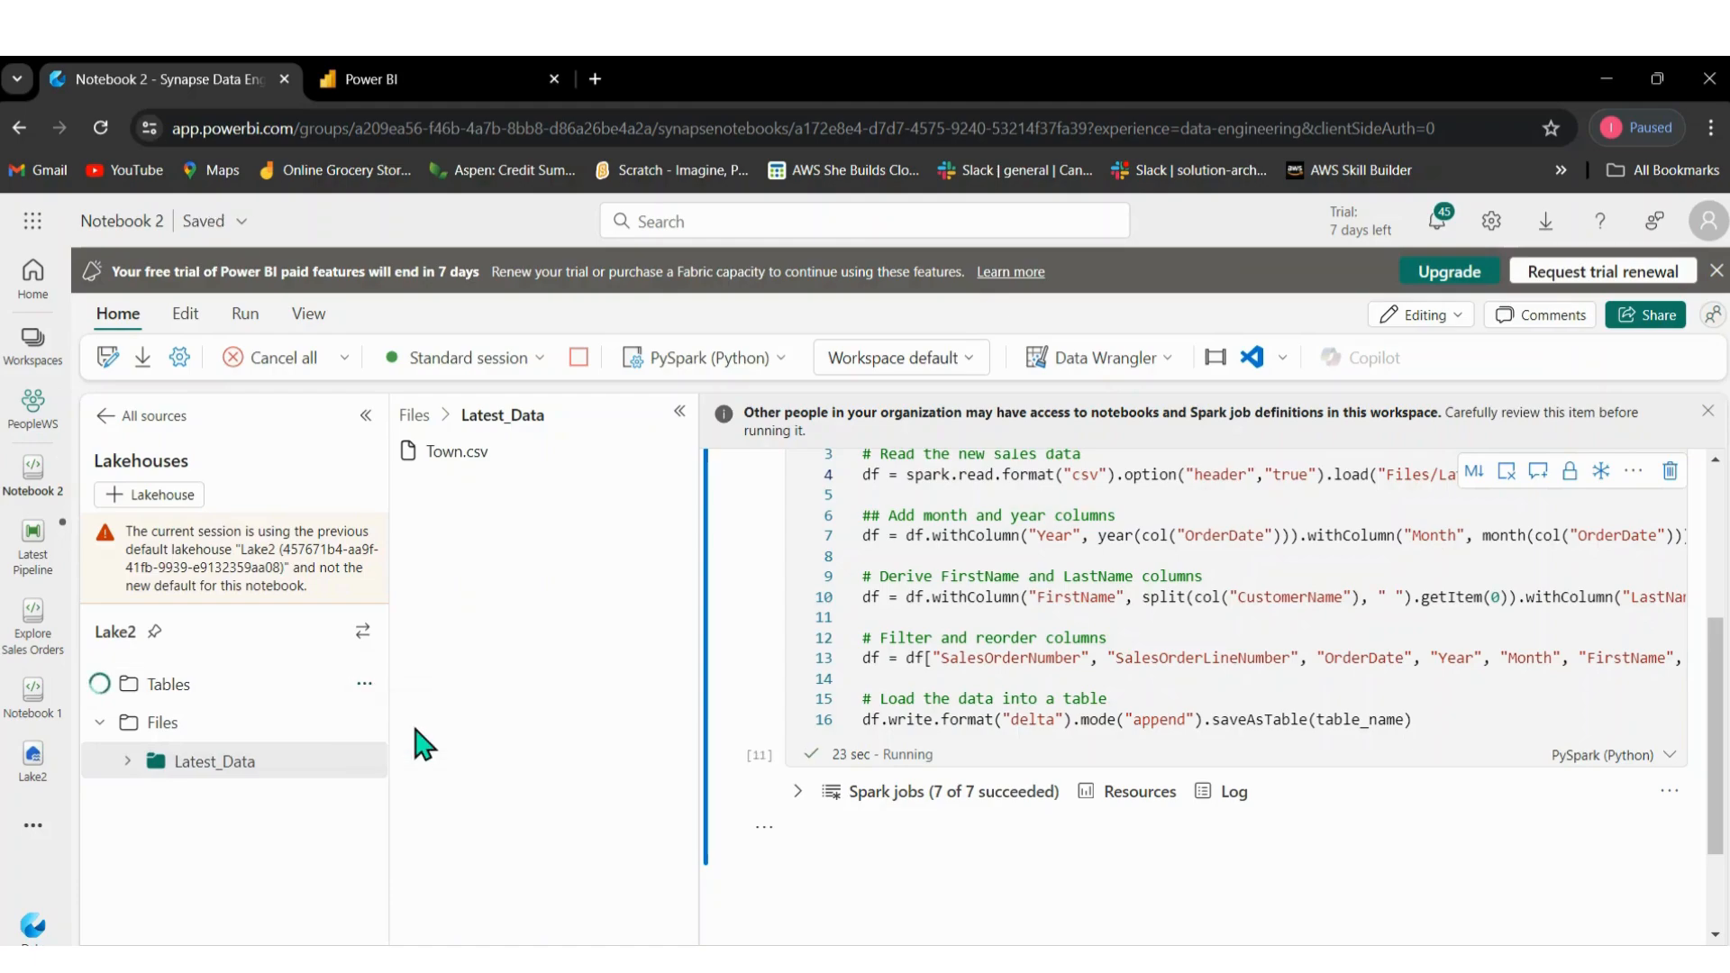
{"action": "left_click", "coordinate": [182, 688]}
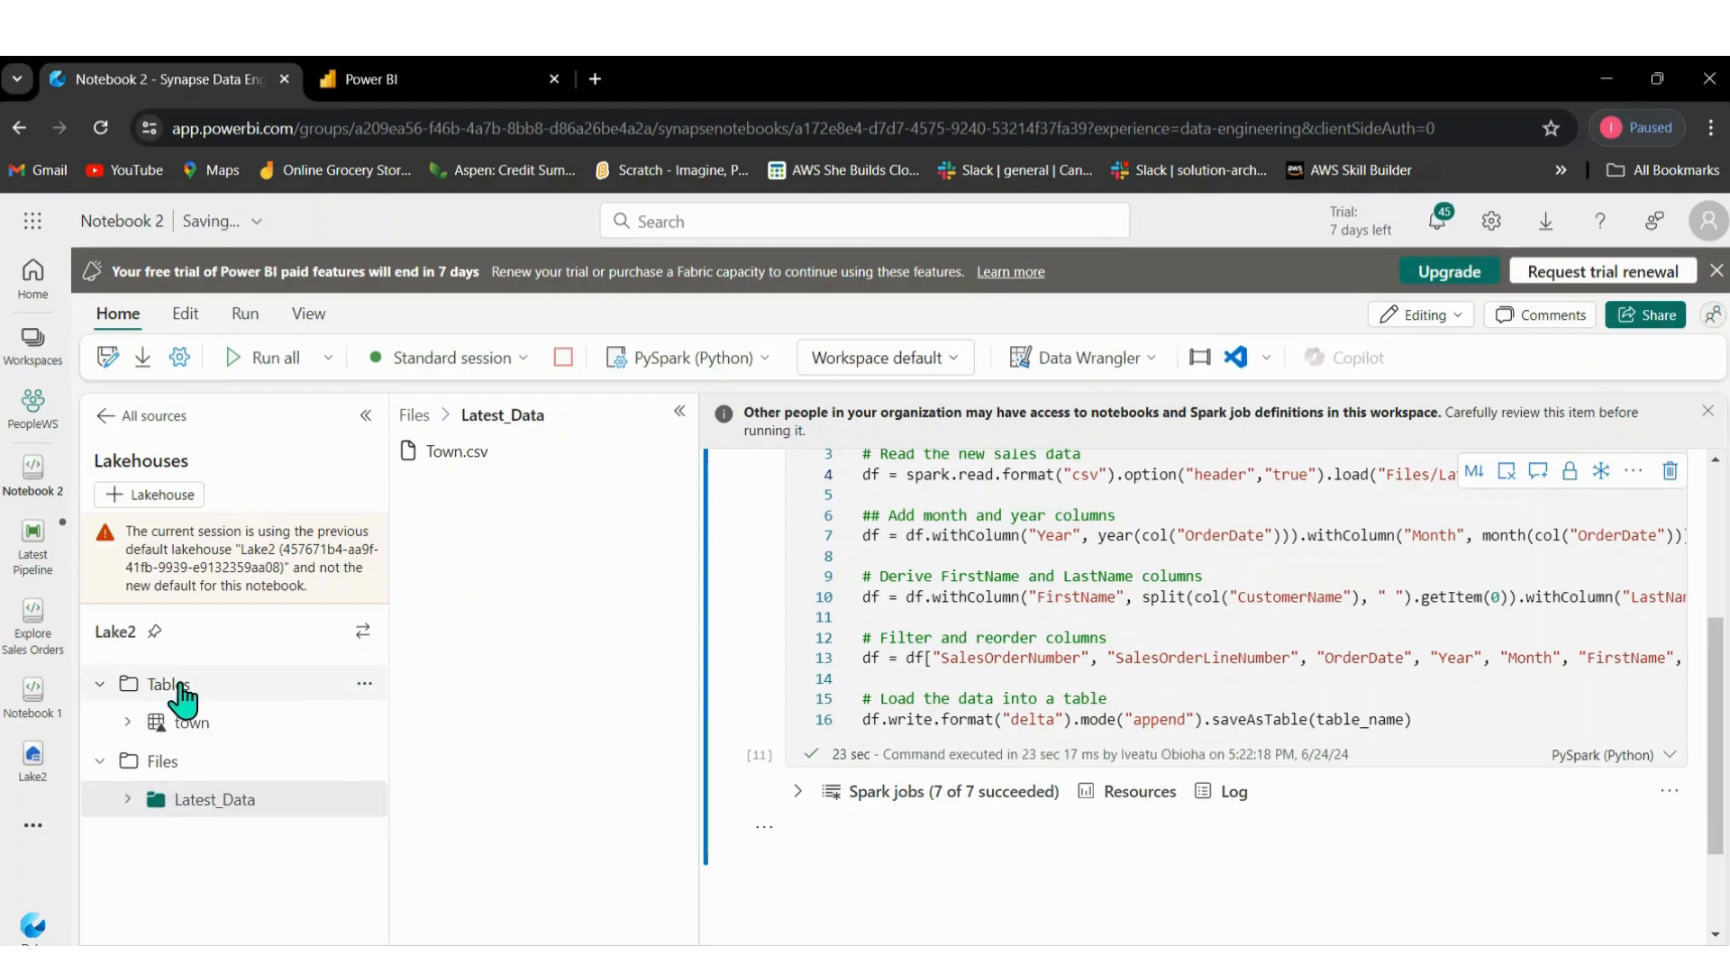
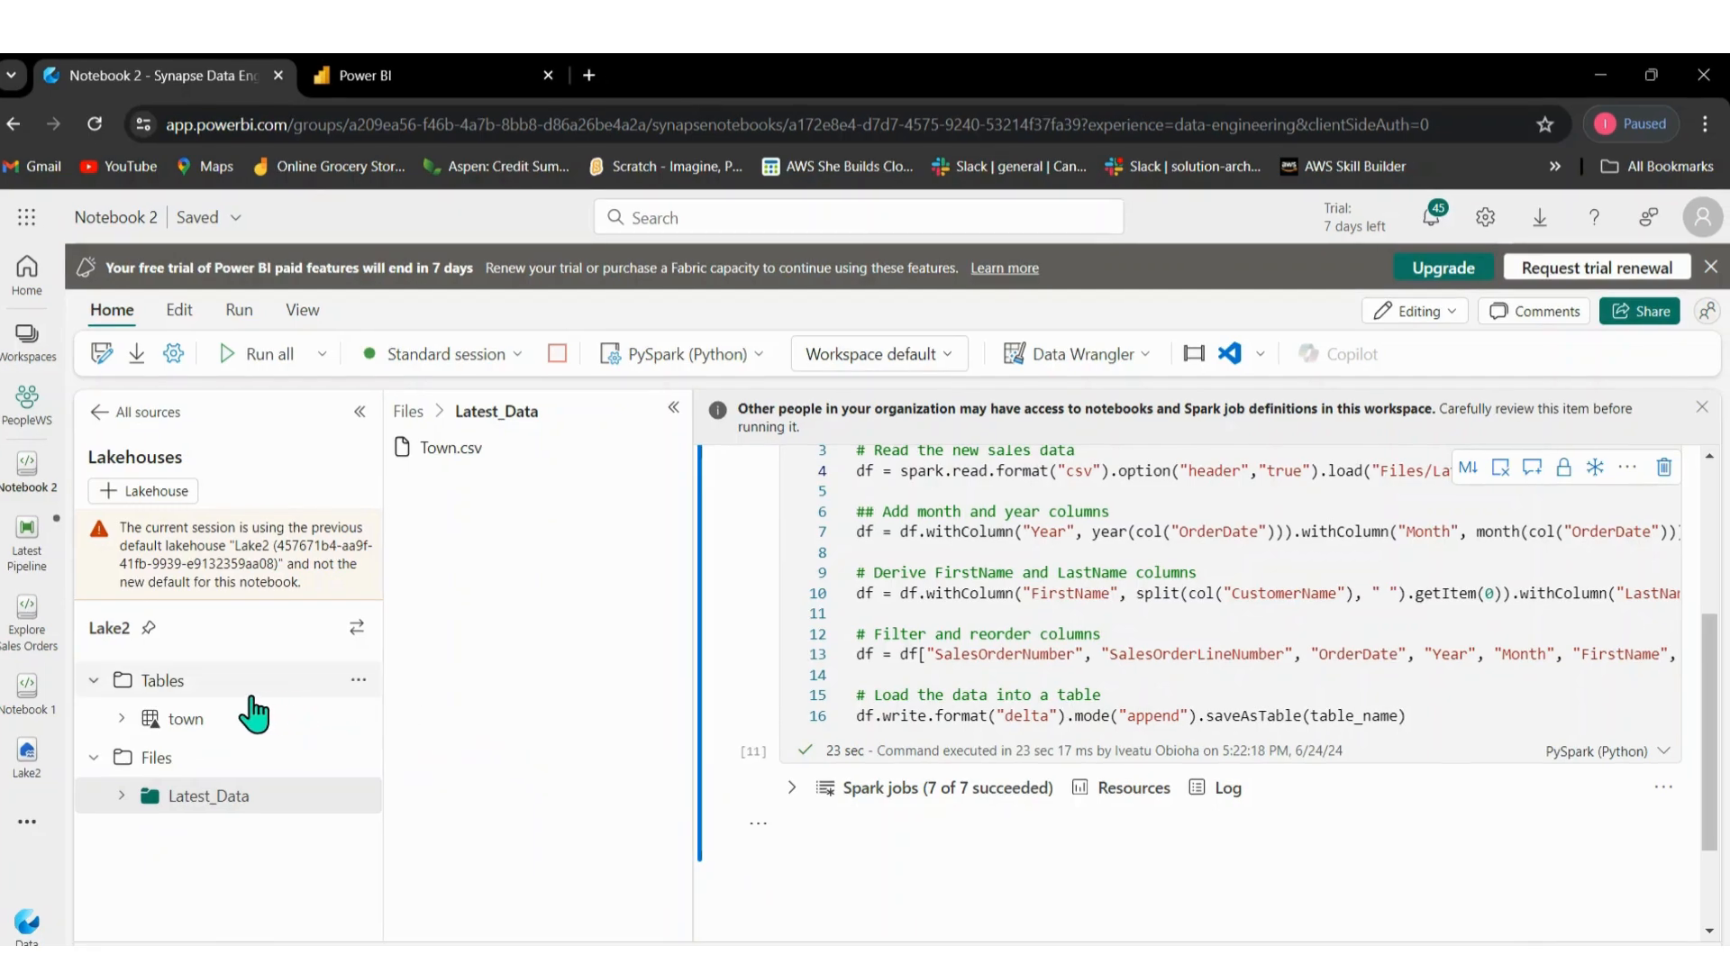
Switch to Latest Pipeline and add a Delete data activity to the canvas.
{"action": "left_click", "coordinate": [32, 567]}
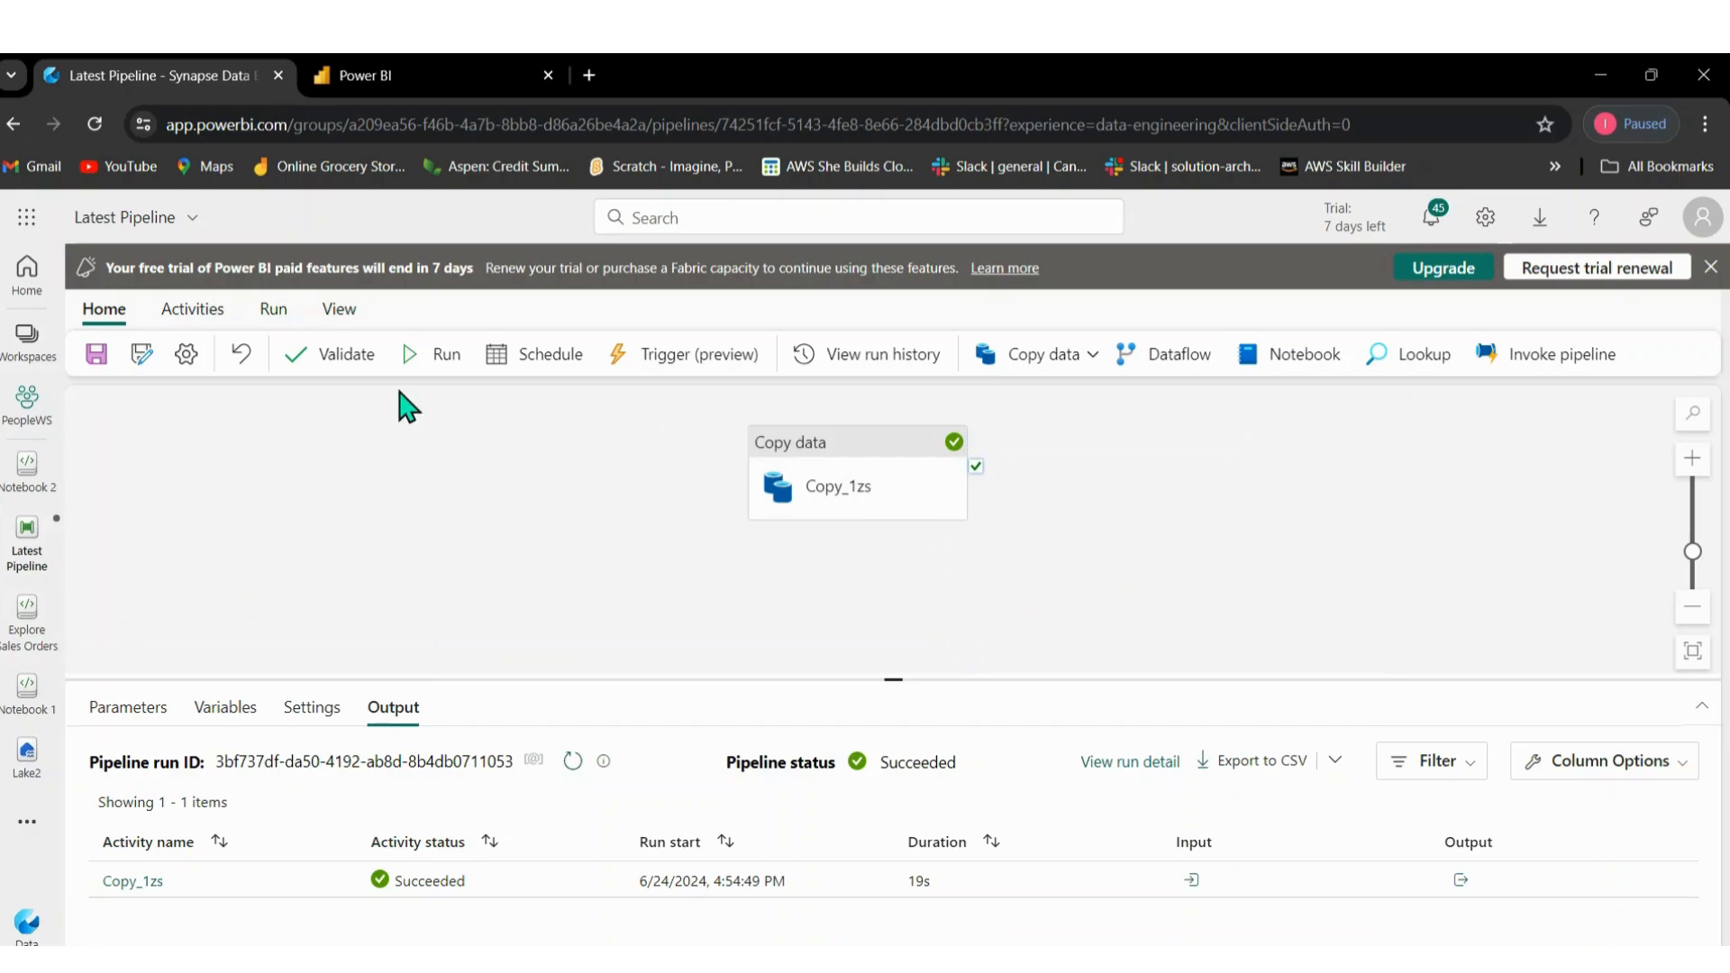
{"action": "left_click", "coordinate": [187, 311]}
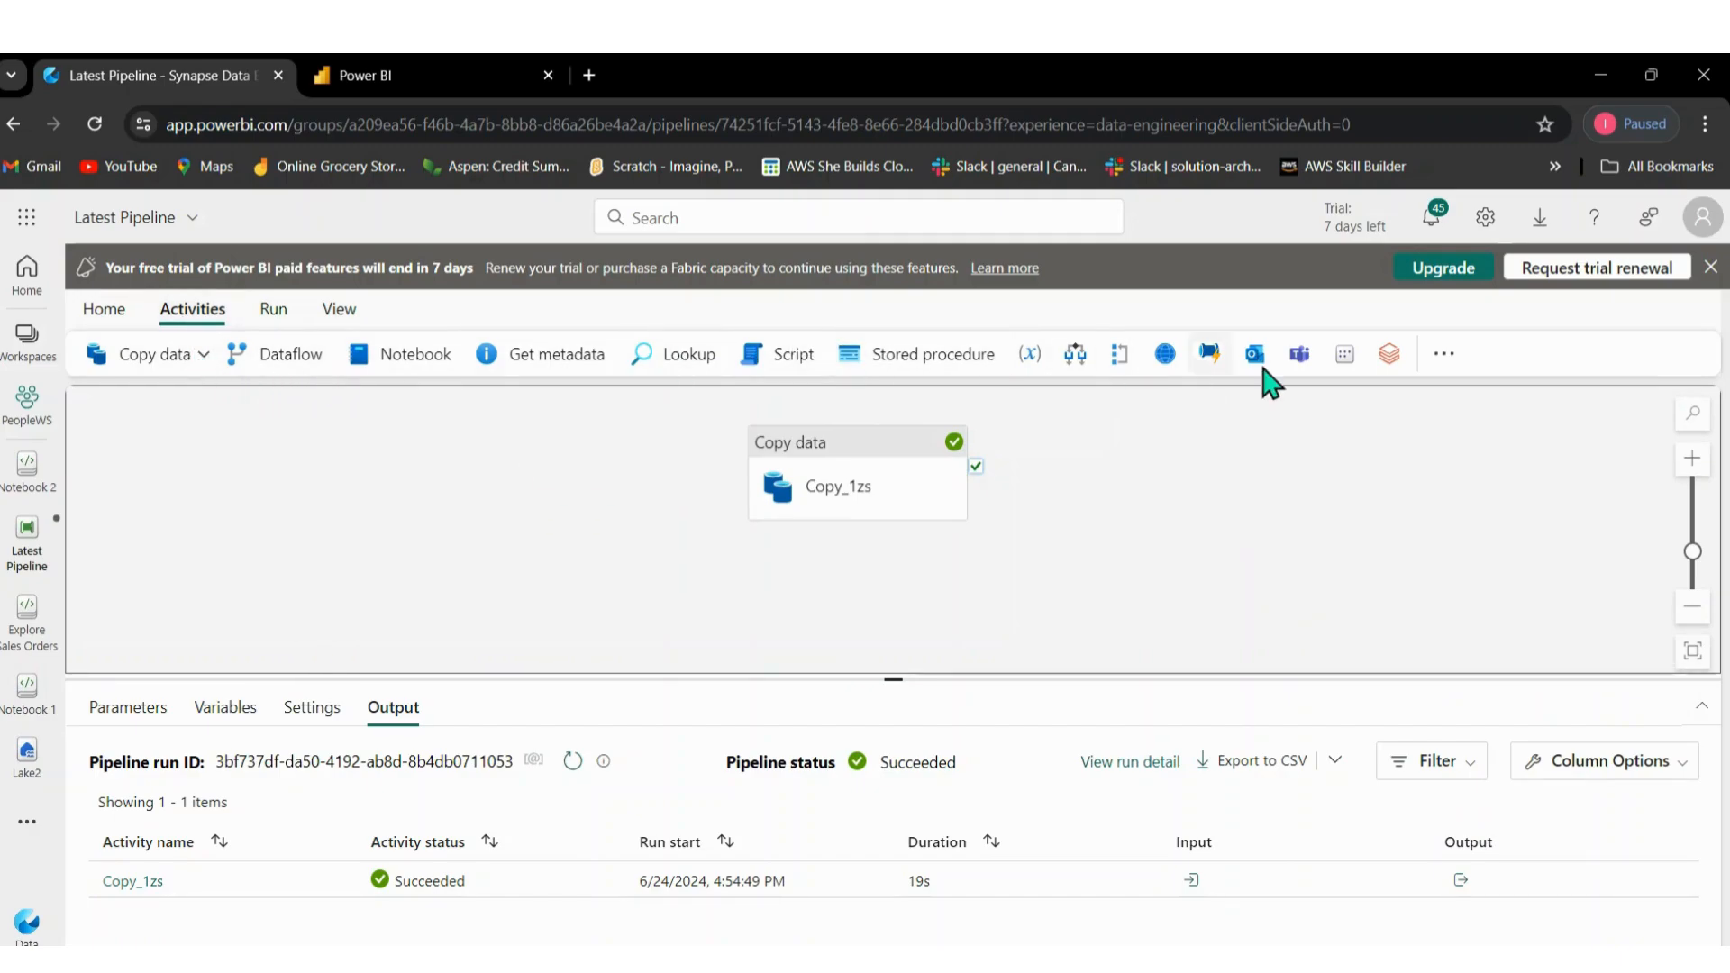
{"action": "left_click", "coordinate": [1442, 360]}
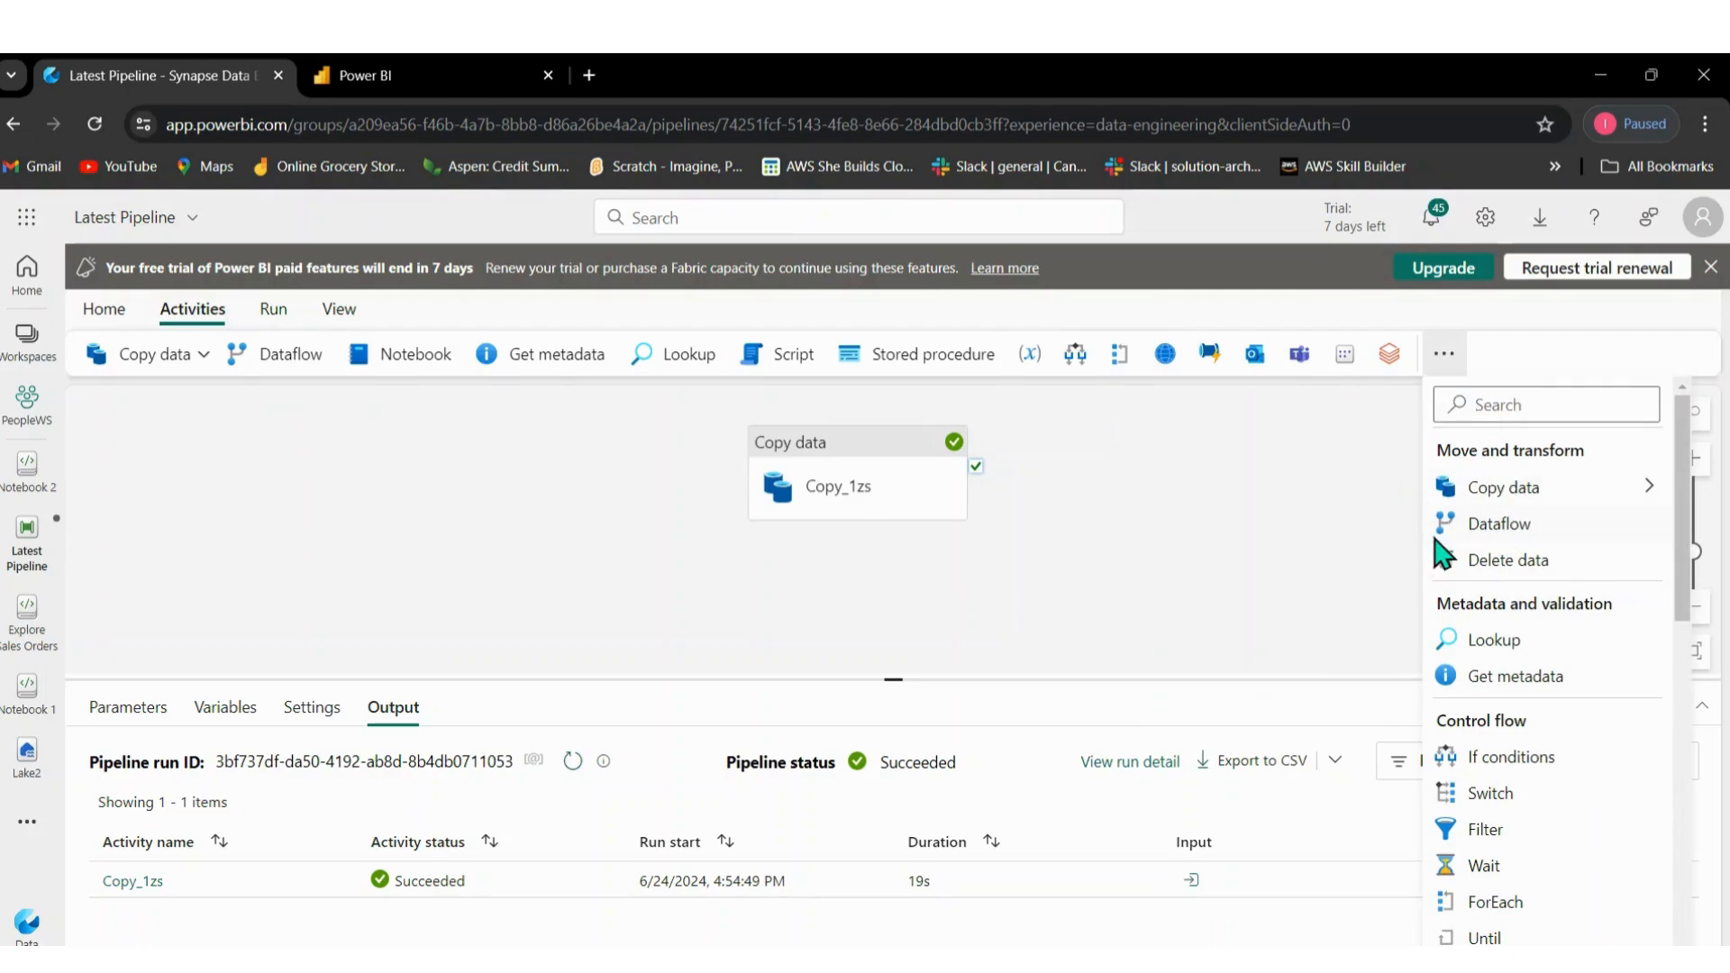
{"action": "left_click", "coordinate": [1518, 563]}
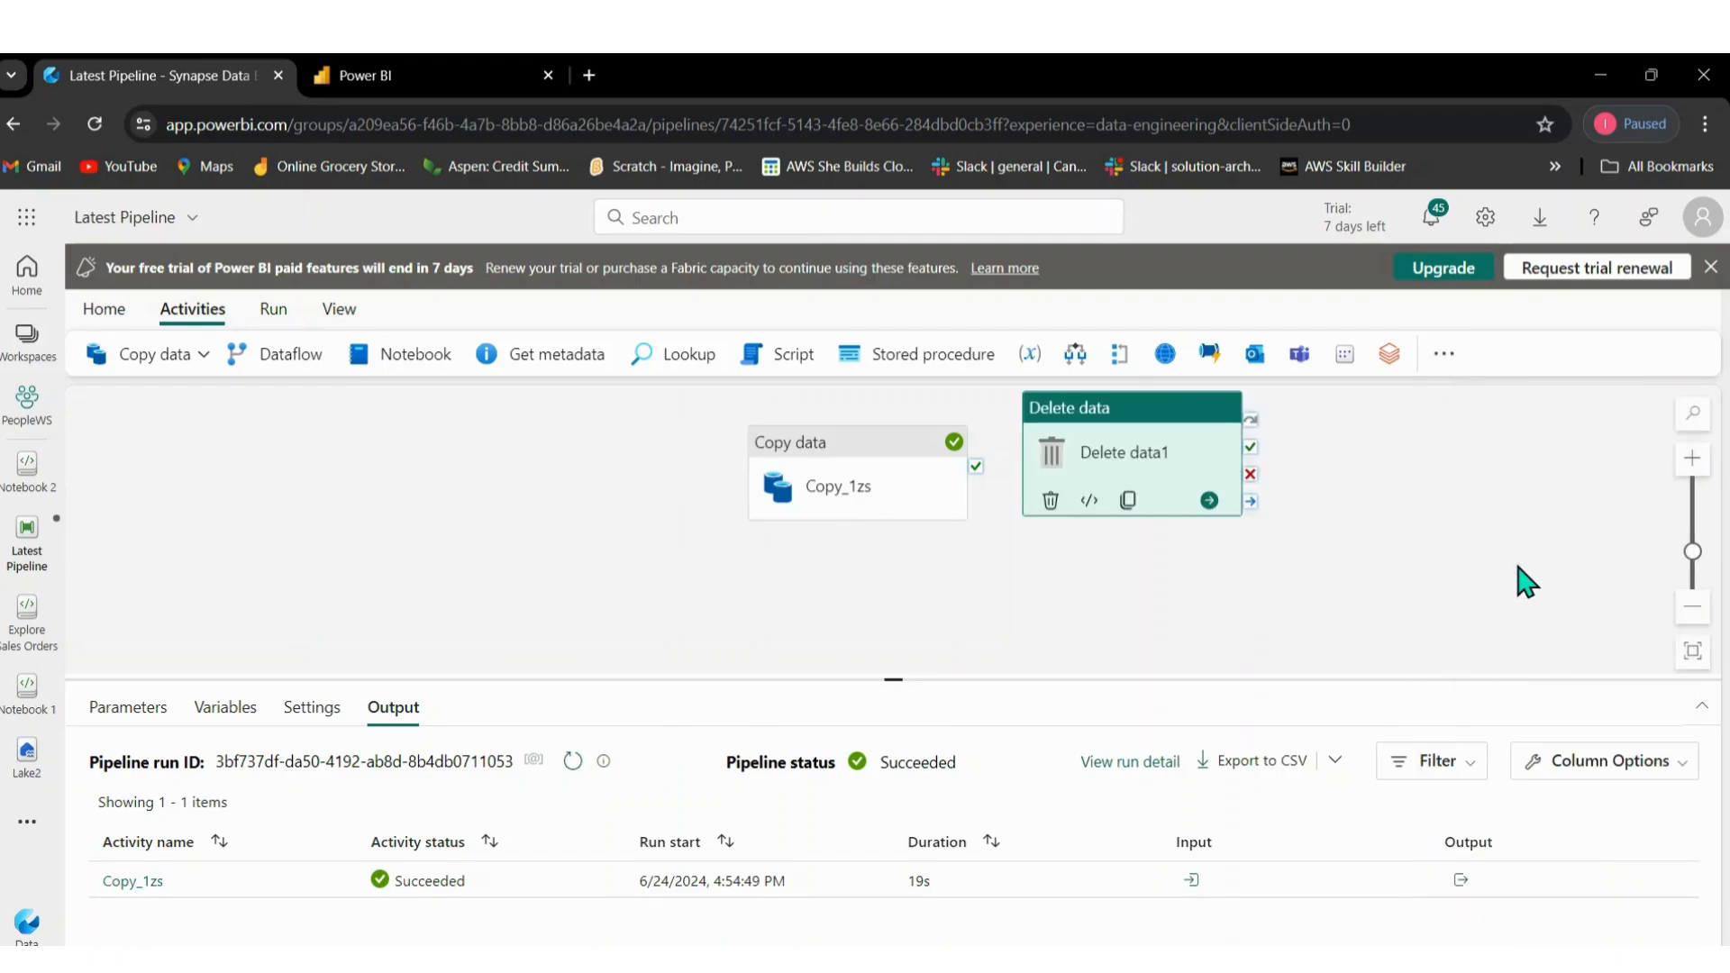
Place the Delete data activity before the Copy data activity and link it to Copy data with an On completion connection.
{"action": "left_click", "coordinate": [1161, 421]}
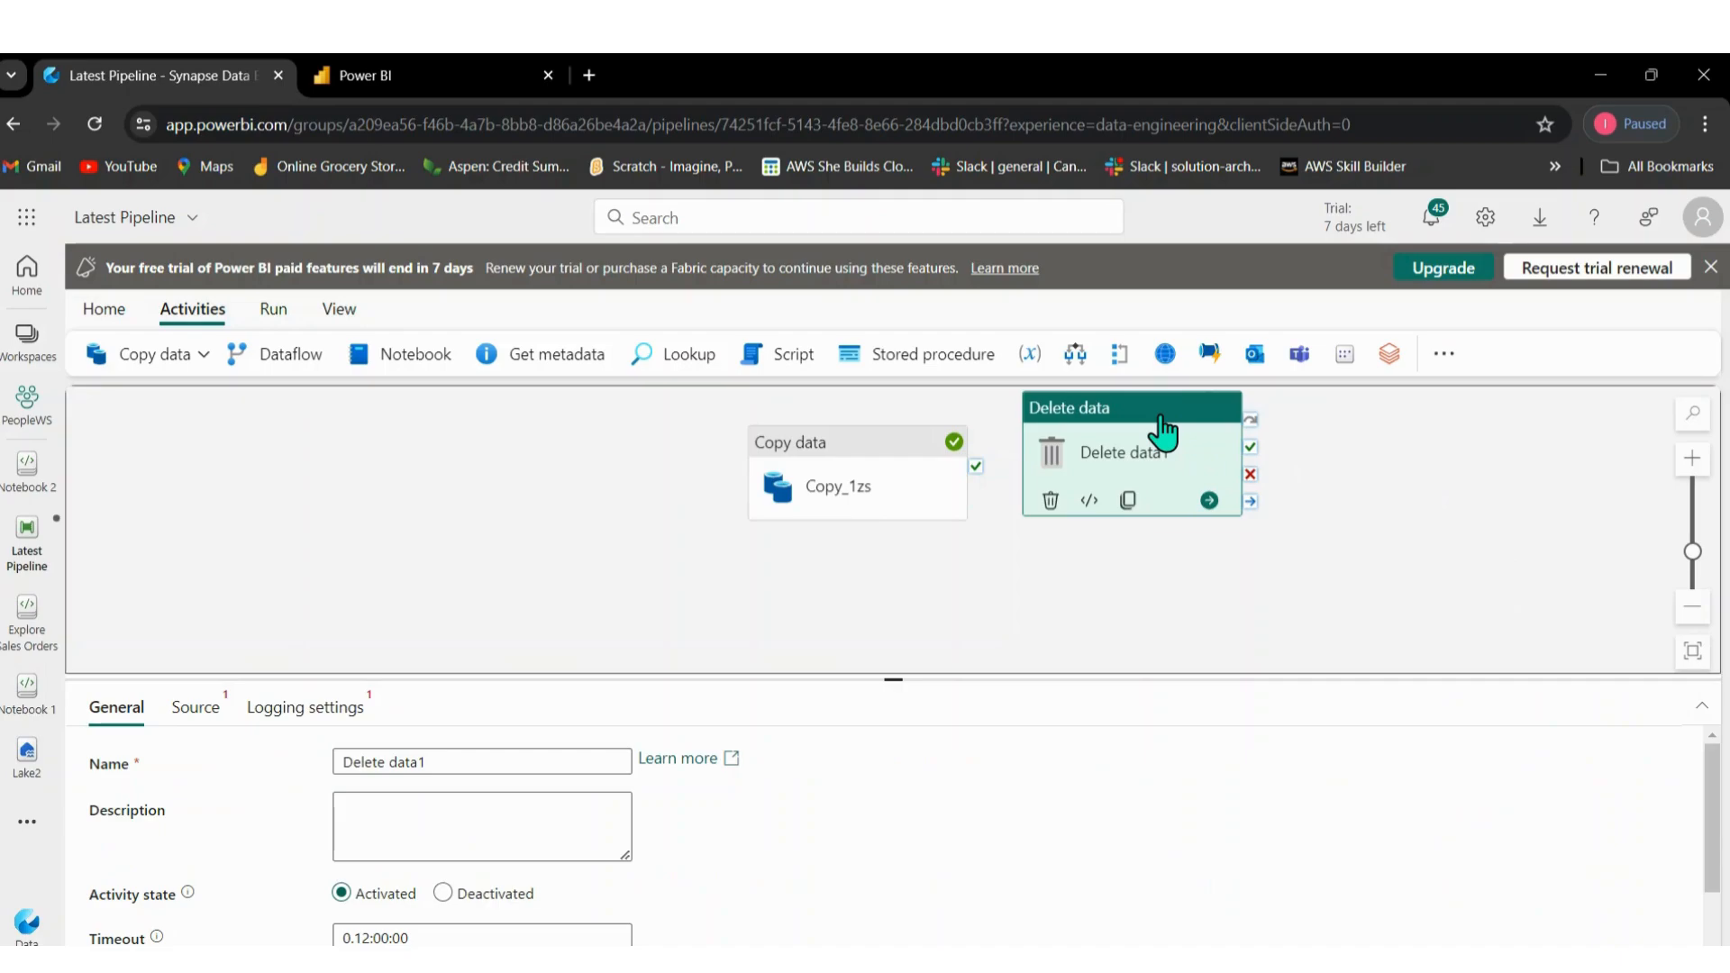
{"action": "left_click_drag", "start_coordinate": [1162, 420], "coordinate": [582, 442]}
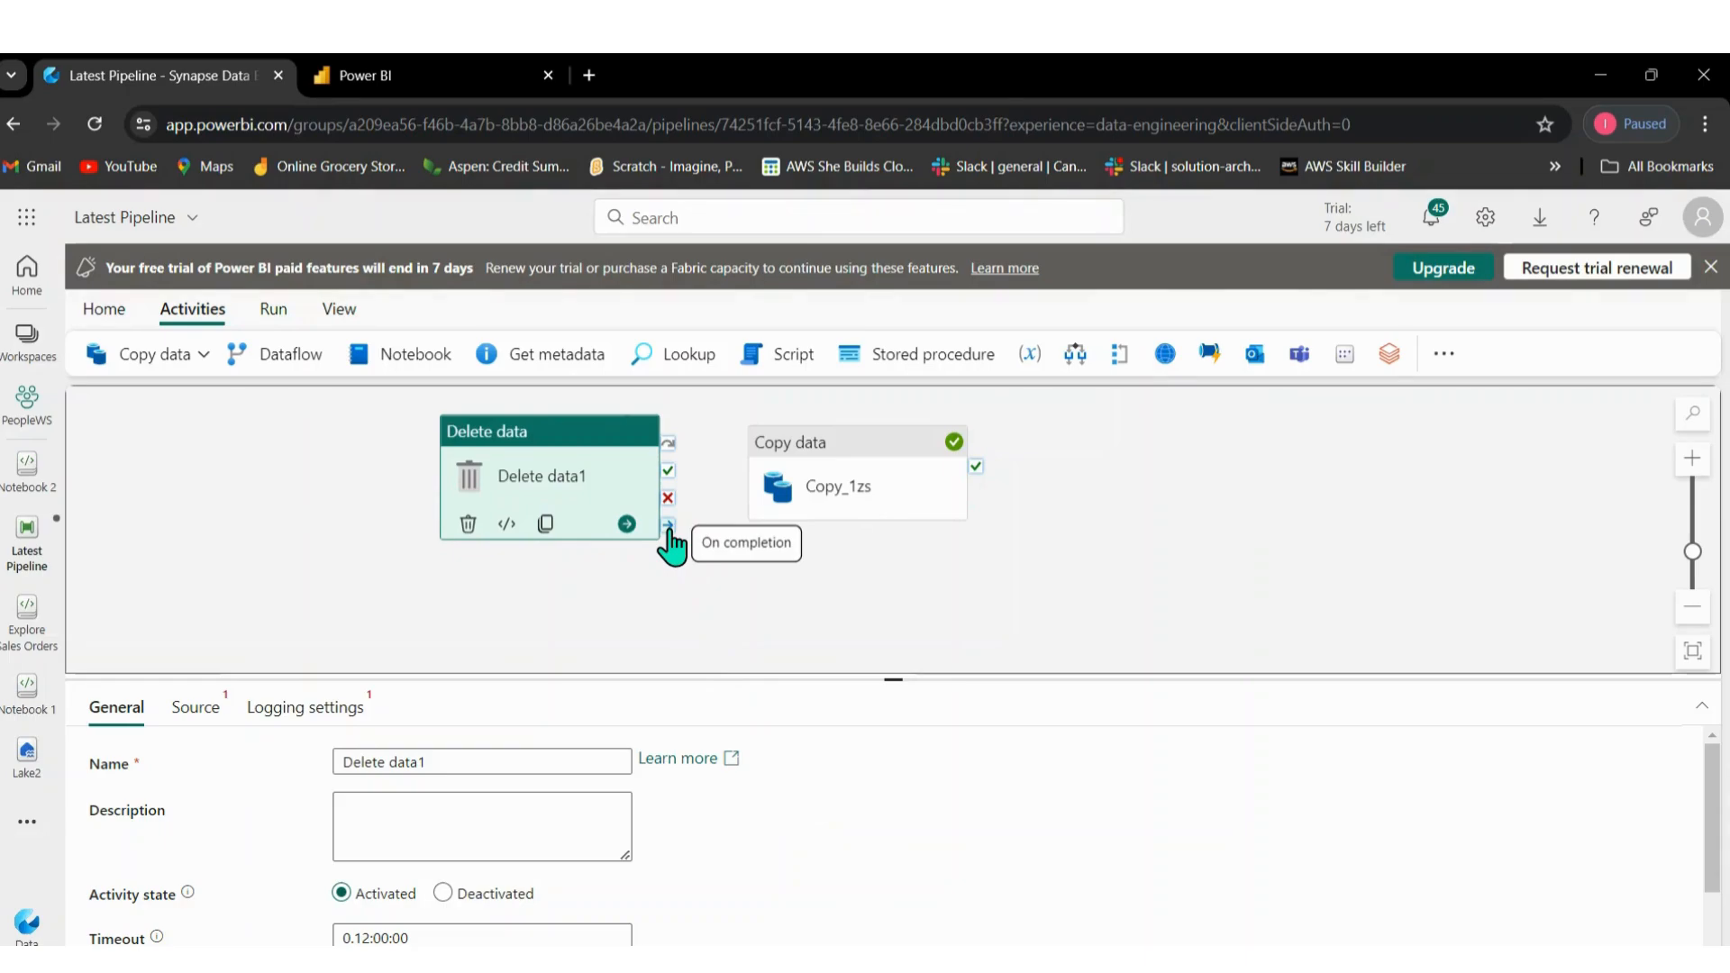
{"action": "left_click_drag", "start_coordinate": [669, 528], "coordinate": [750, 501]}
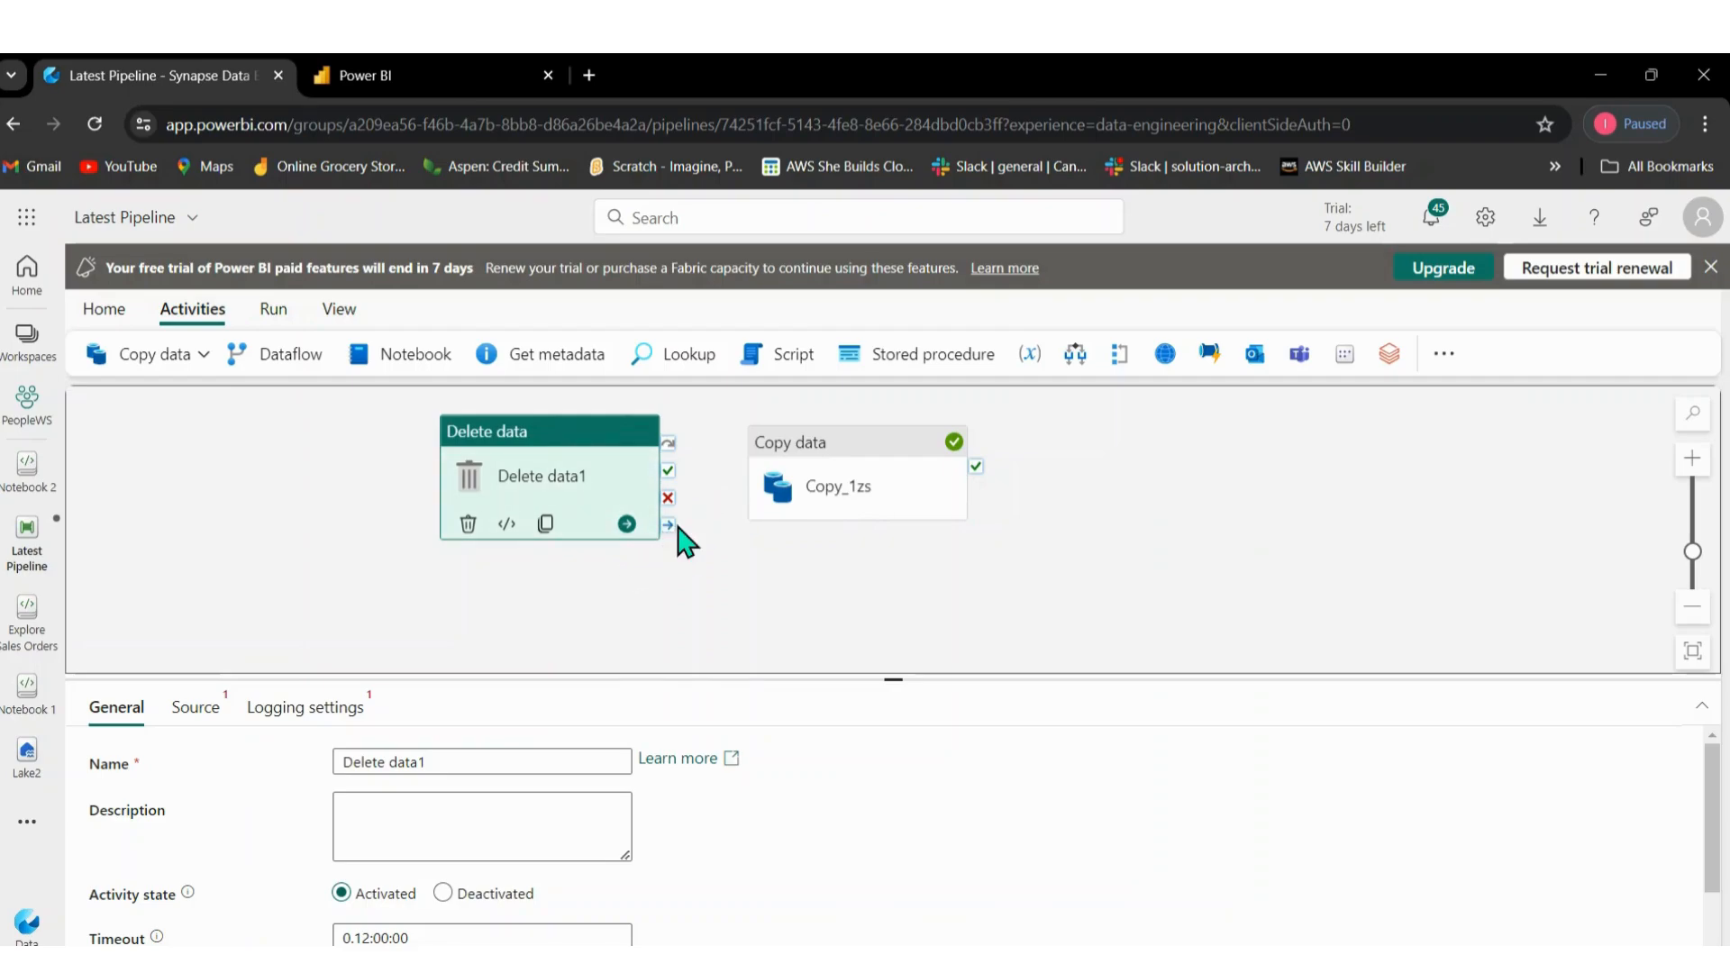
{"action": "left_click_drag", "start_coordinate": [669, 527], "coordinate": [848, 518]}
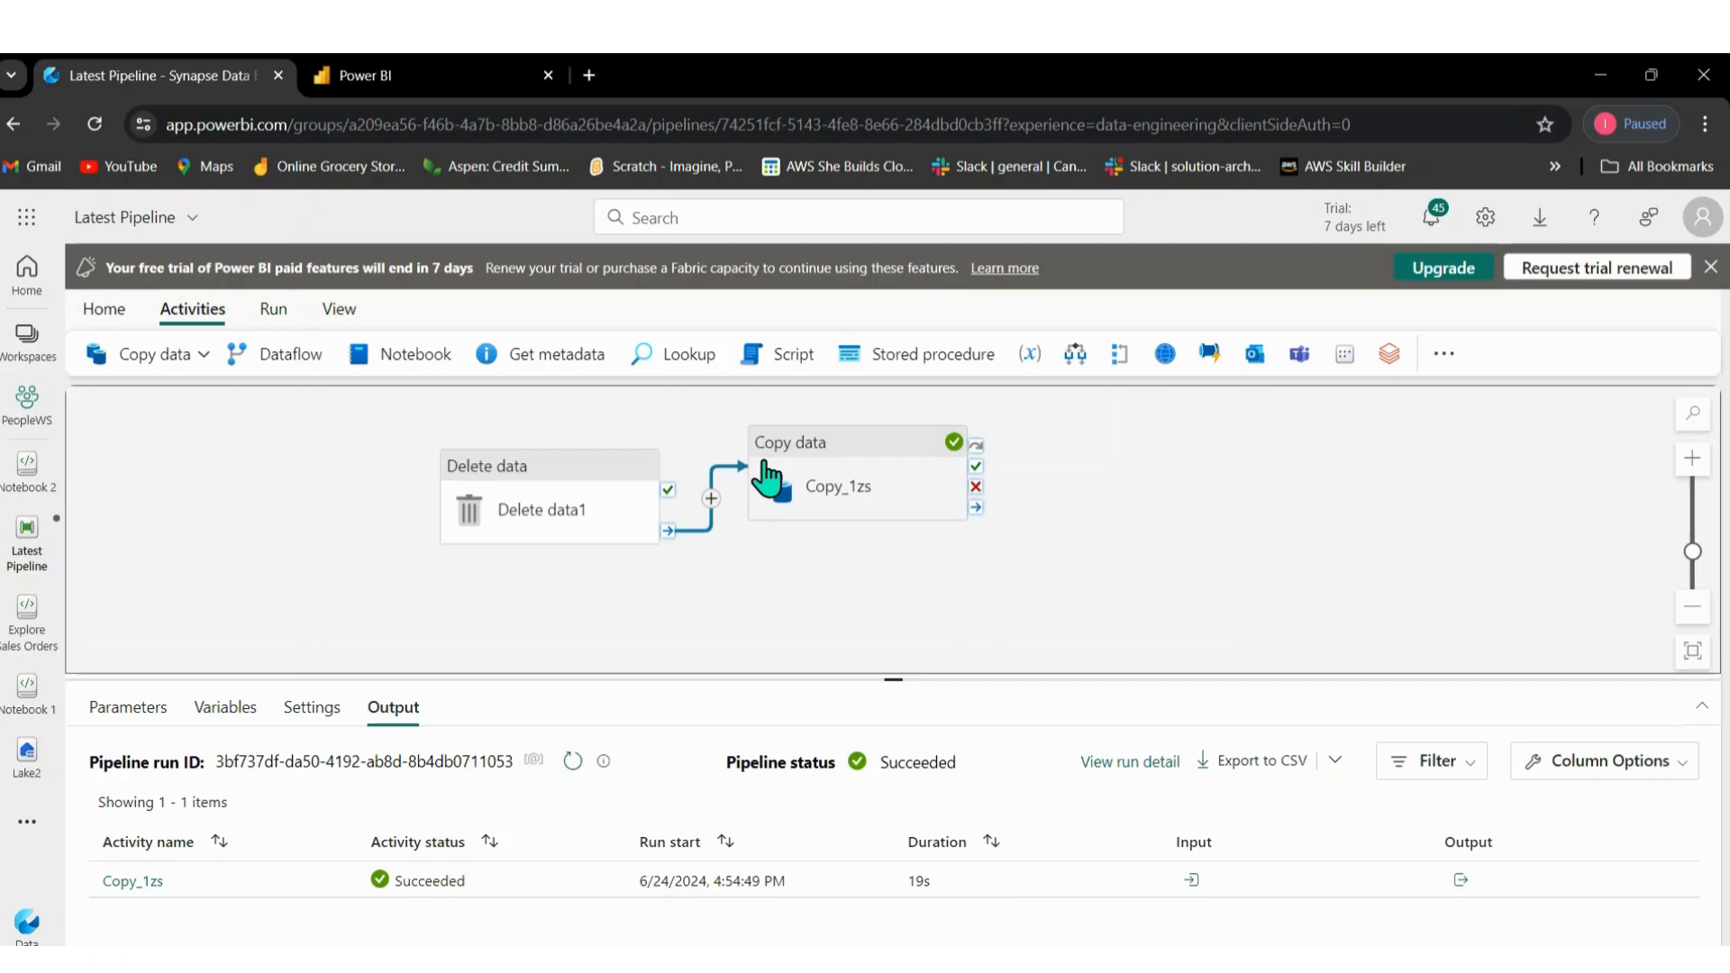
Set the source connection of the Delete data activity to Lake2.
{"action": "left_click", "coordinate": [559, 478]}
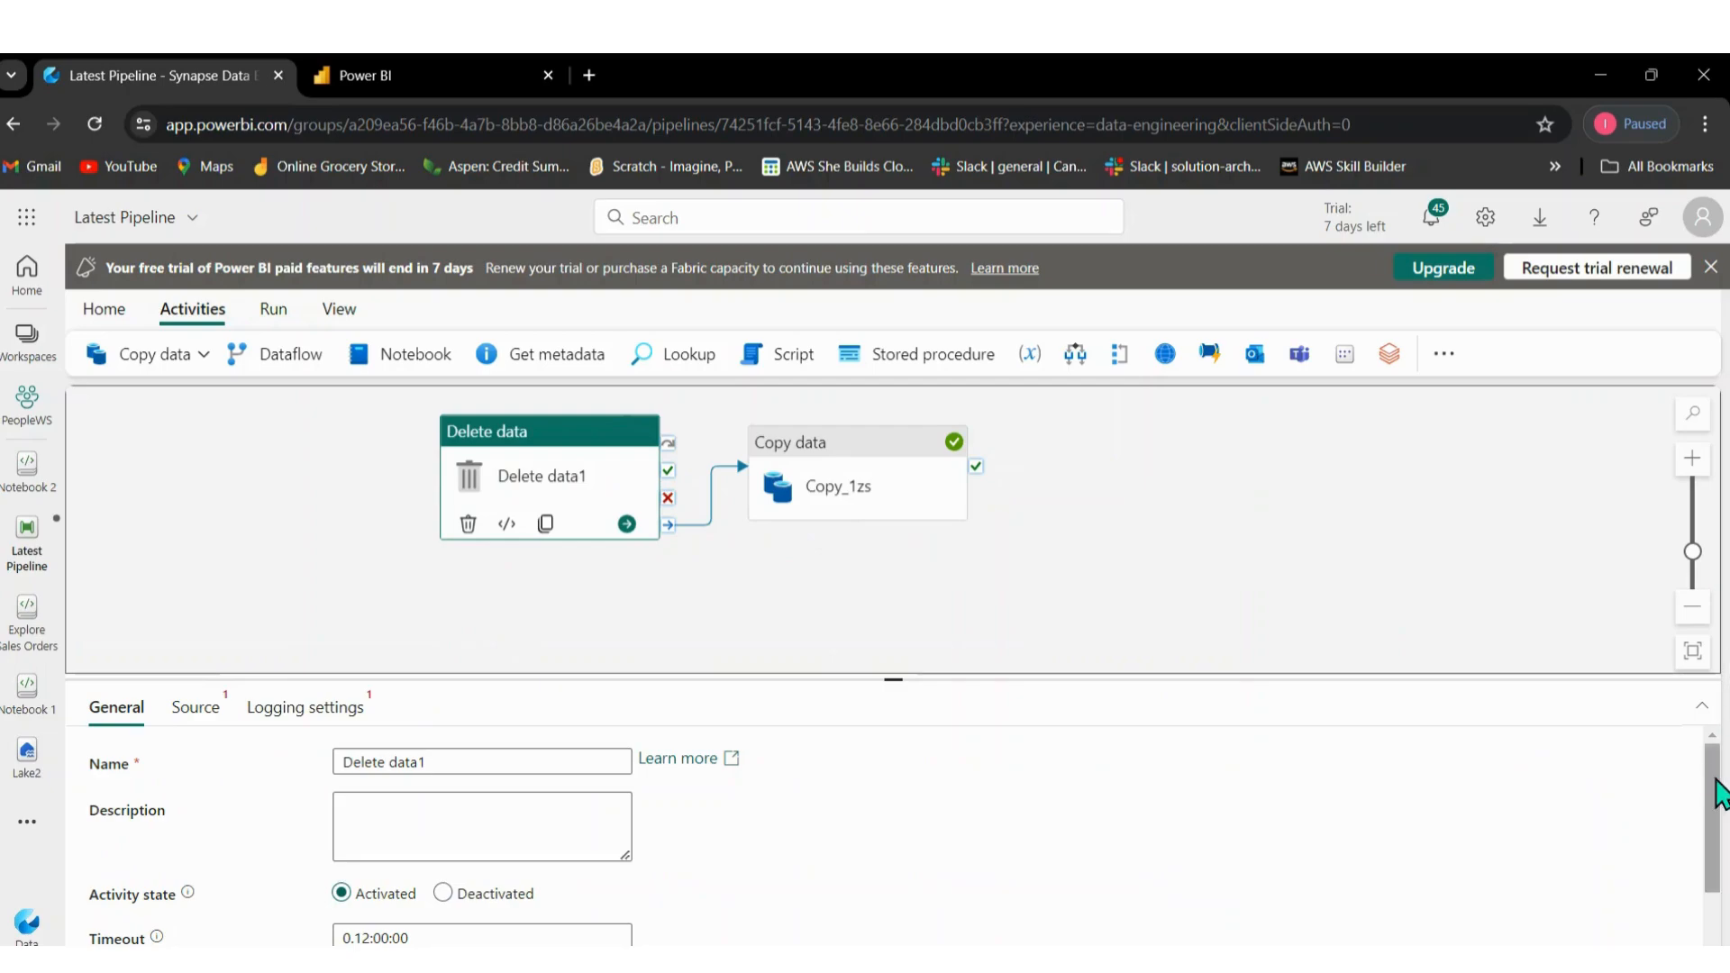
{"action": "mouse_move", "coordinate": [1716, 780]}
{"action": "left_mouse_down"}
{"action": "mouse_move", "coordinate": [1718, 814]}
{"action": "mouse_move", "coordinate": [1722, 759]}
{"action": "left_mouse_up"}
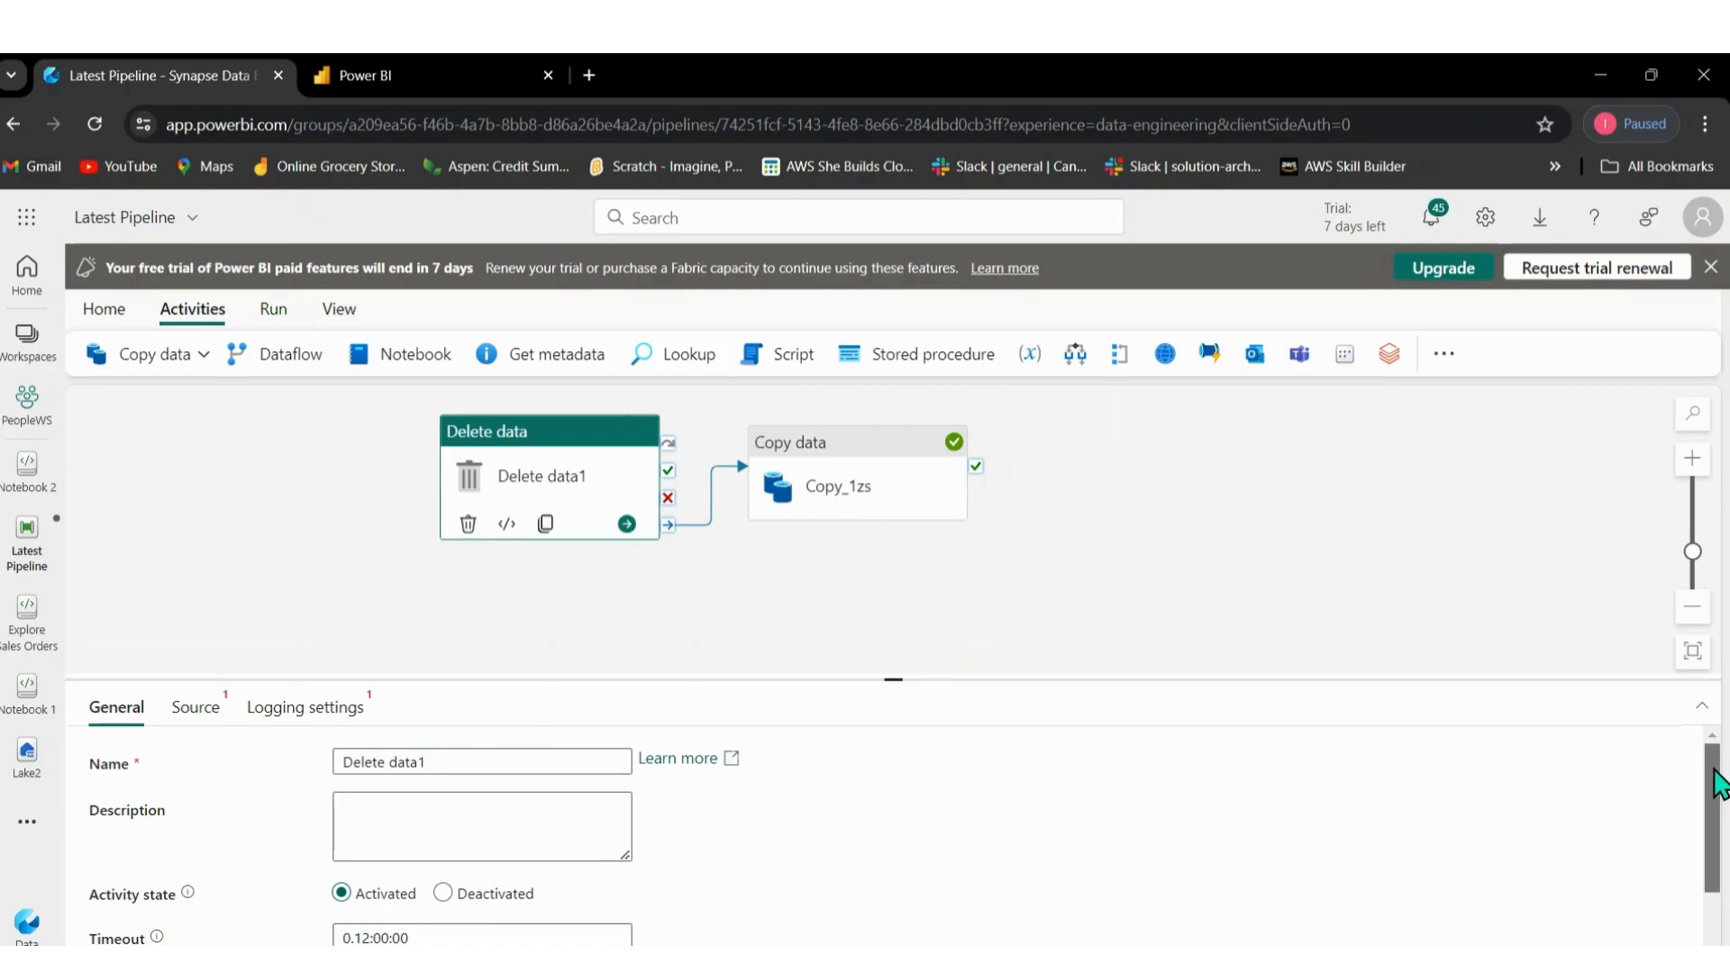
{"action": "mouse_move", "coordinate": [1715, 762]}
{"action": "left_mouse_down"}
{"action": "mouse_move", "coordinate": [1717, 879]}
{"action": "mouse_move", "coordinate": [1698, 753]}
{"action": "left_mouse_up"}
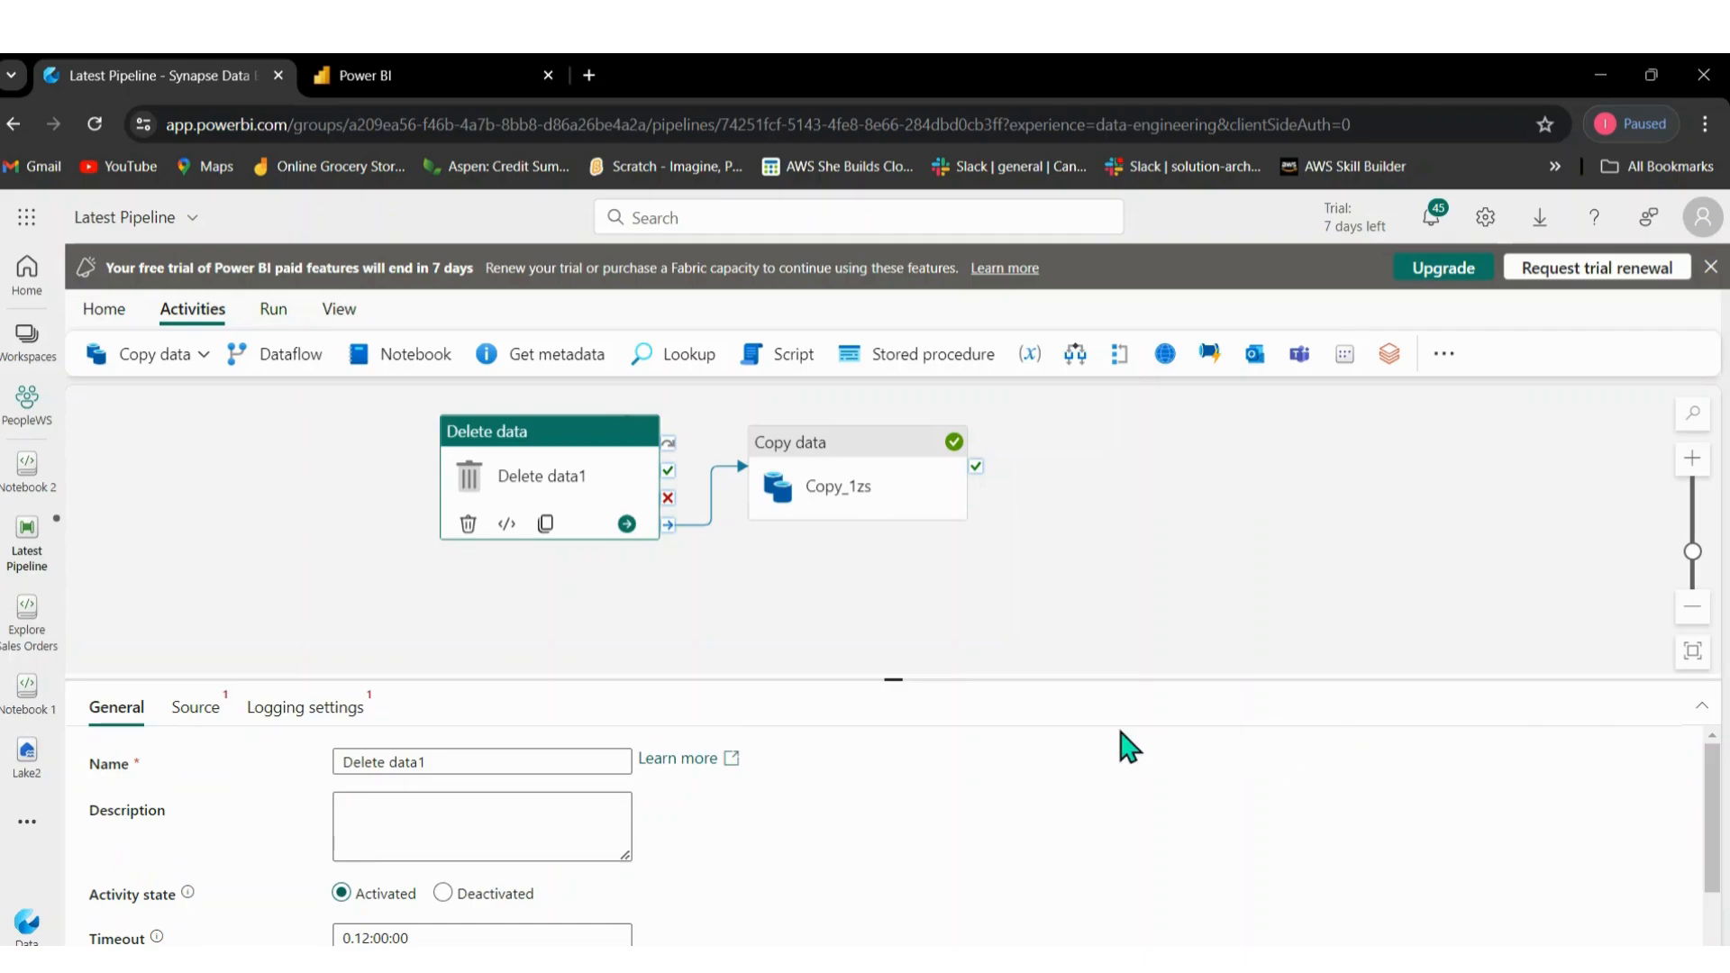
{"action": "left_click", "coordinate": [187, 721]}
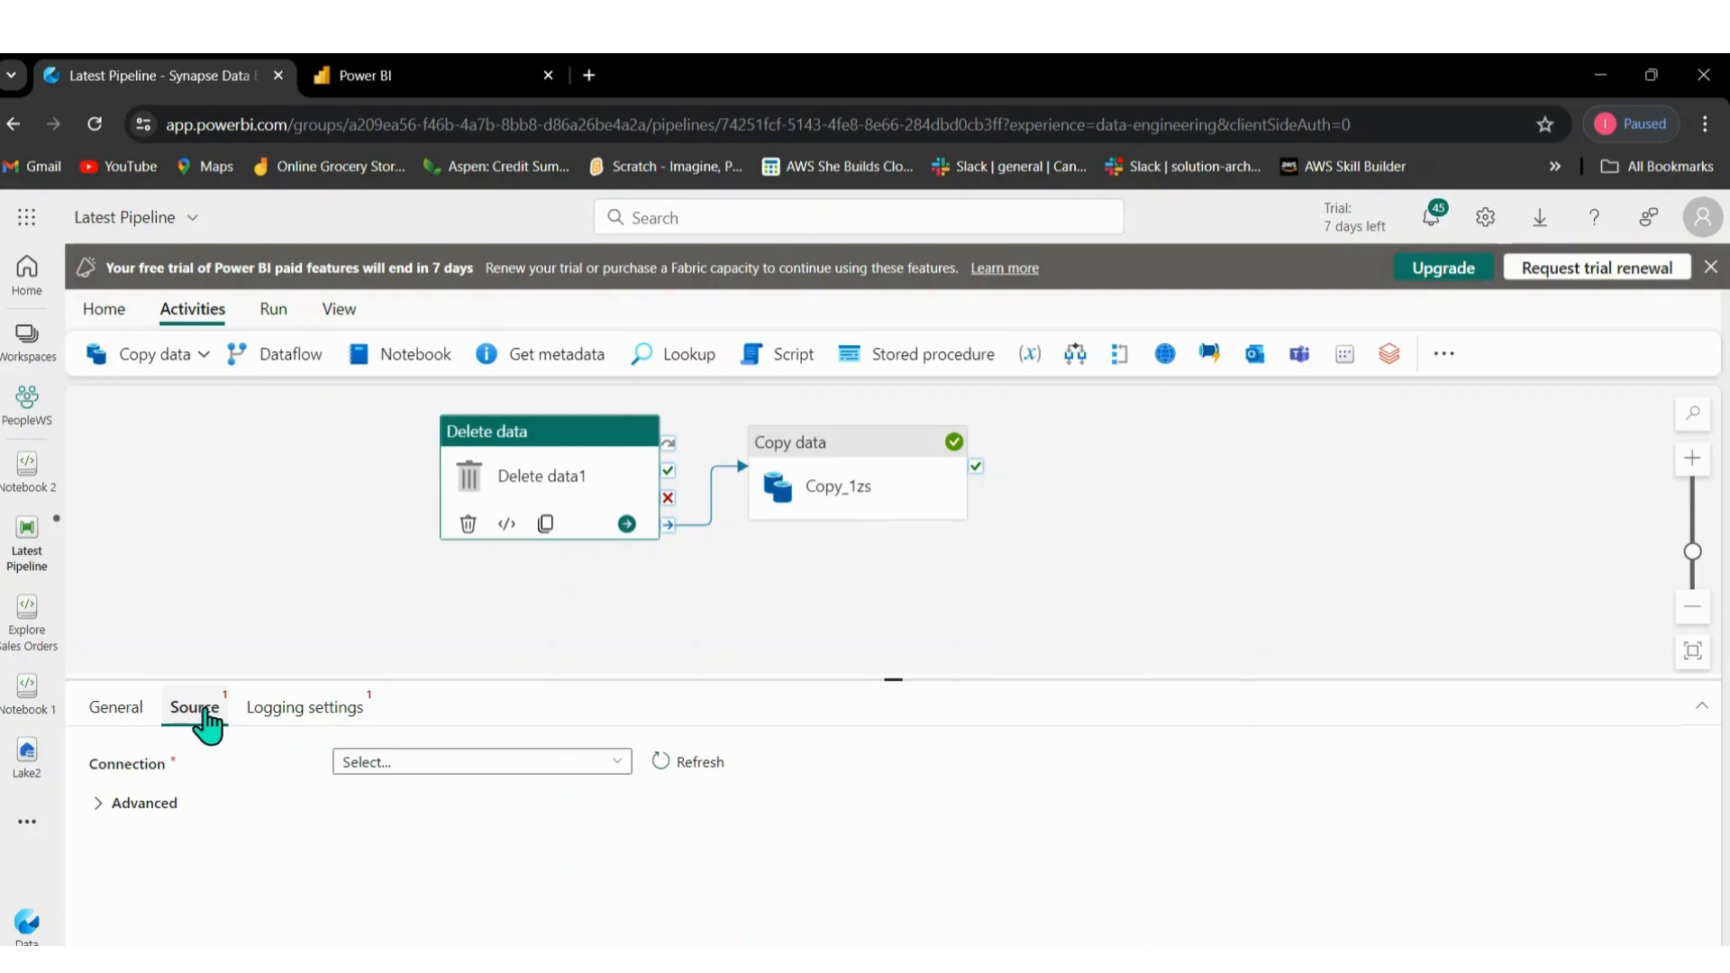
{"action": "left_click", "coordinate": [393, 767]}
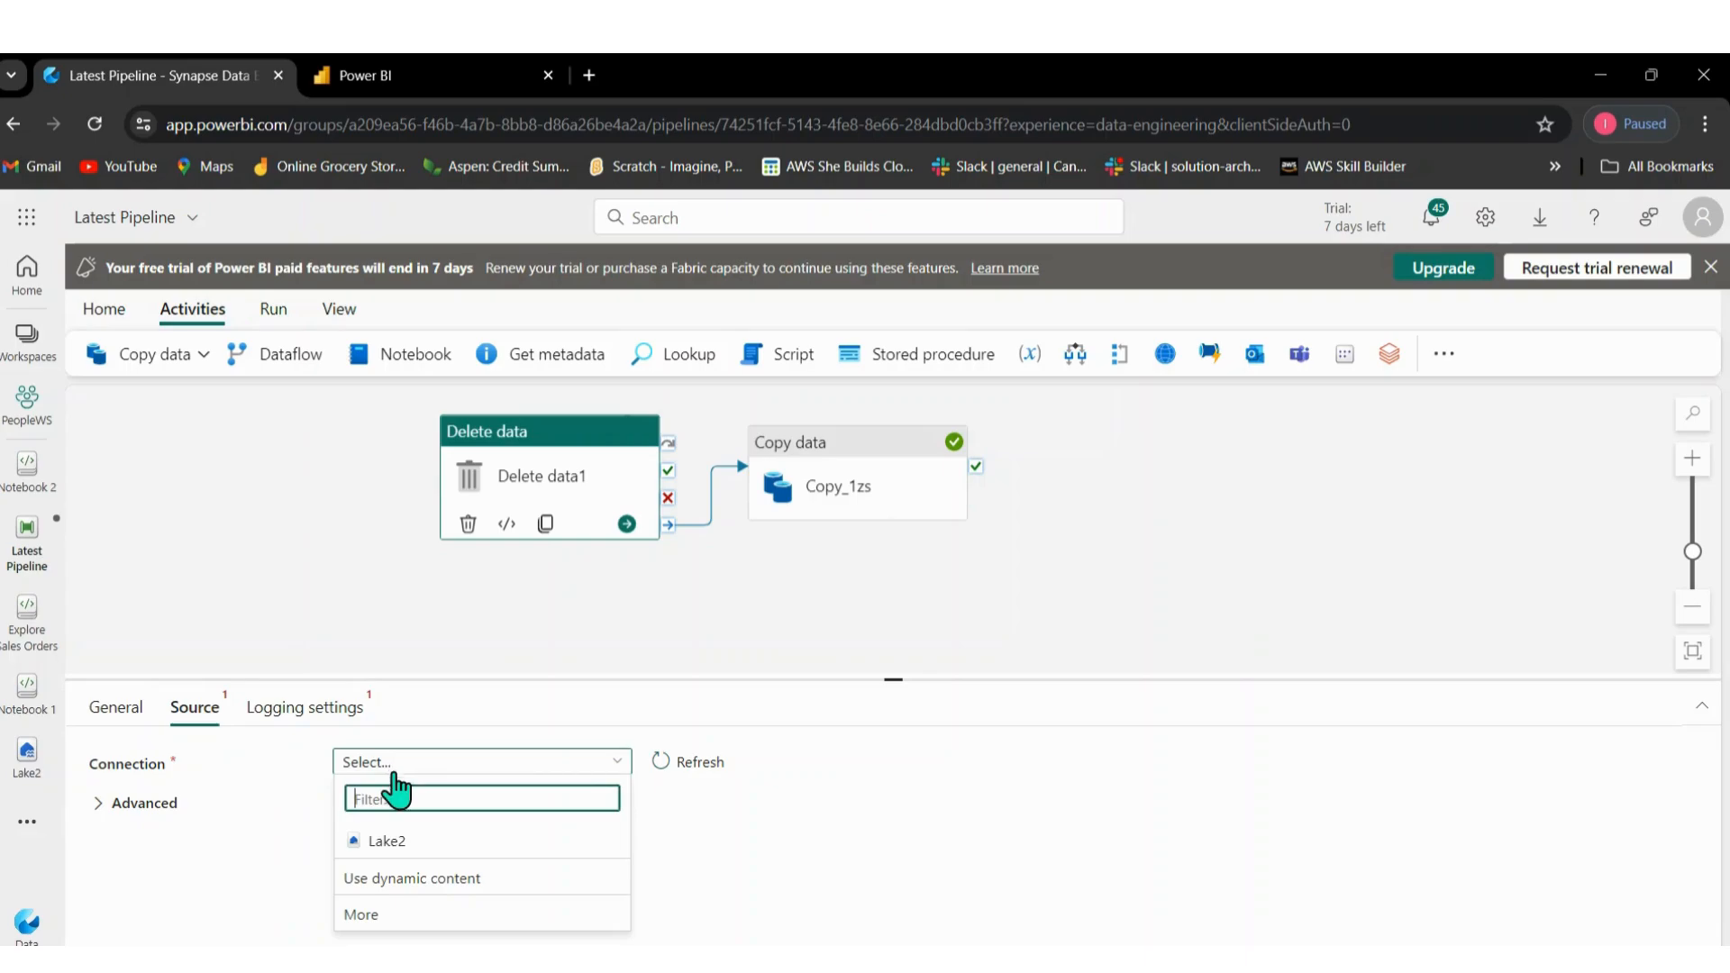
{"action": "left_click", "coordinate": [392, 841]}
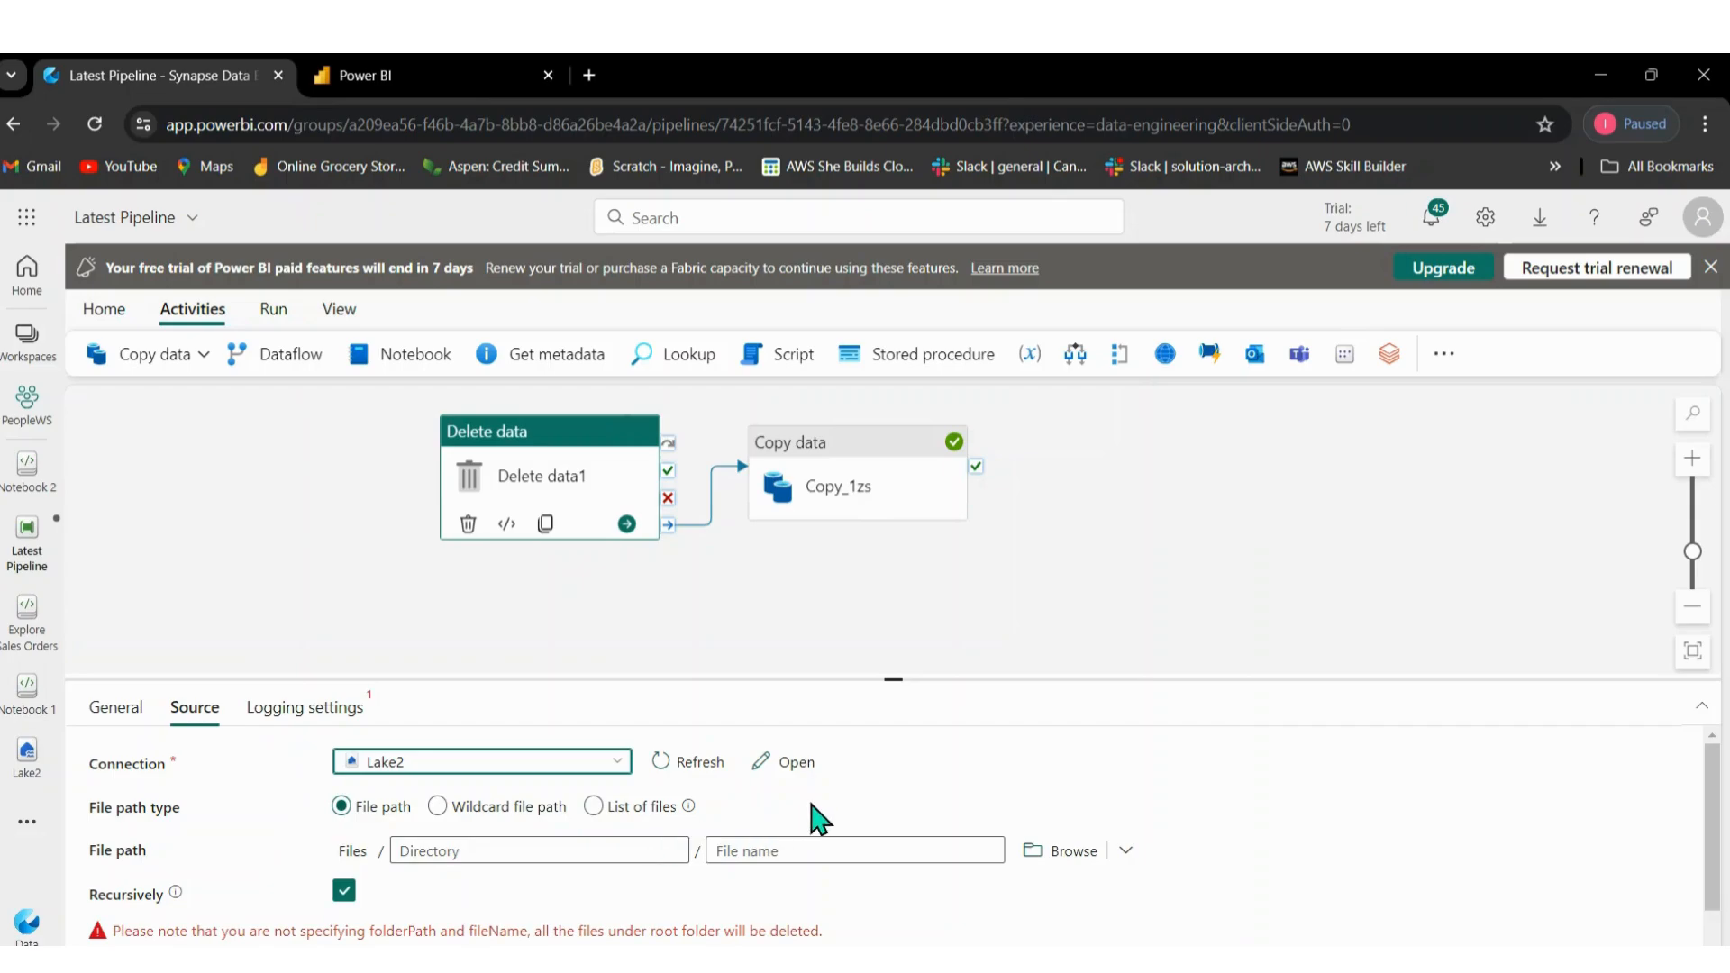
Set the Delete data source to a wildcard file path and browse to Latest_Data as its folder path.
{"action": "left_click", "coordinate": [439, 810]}
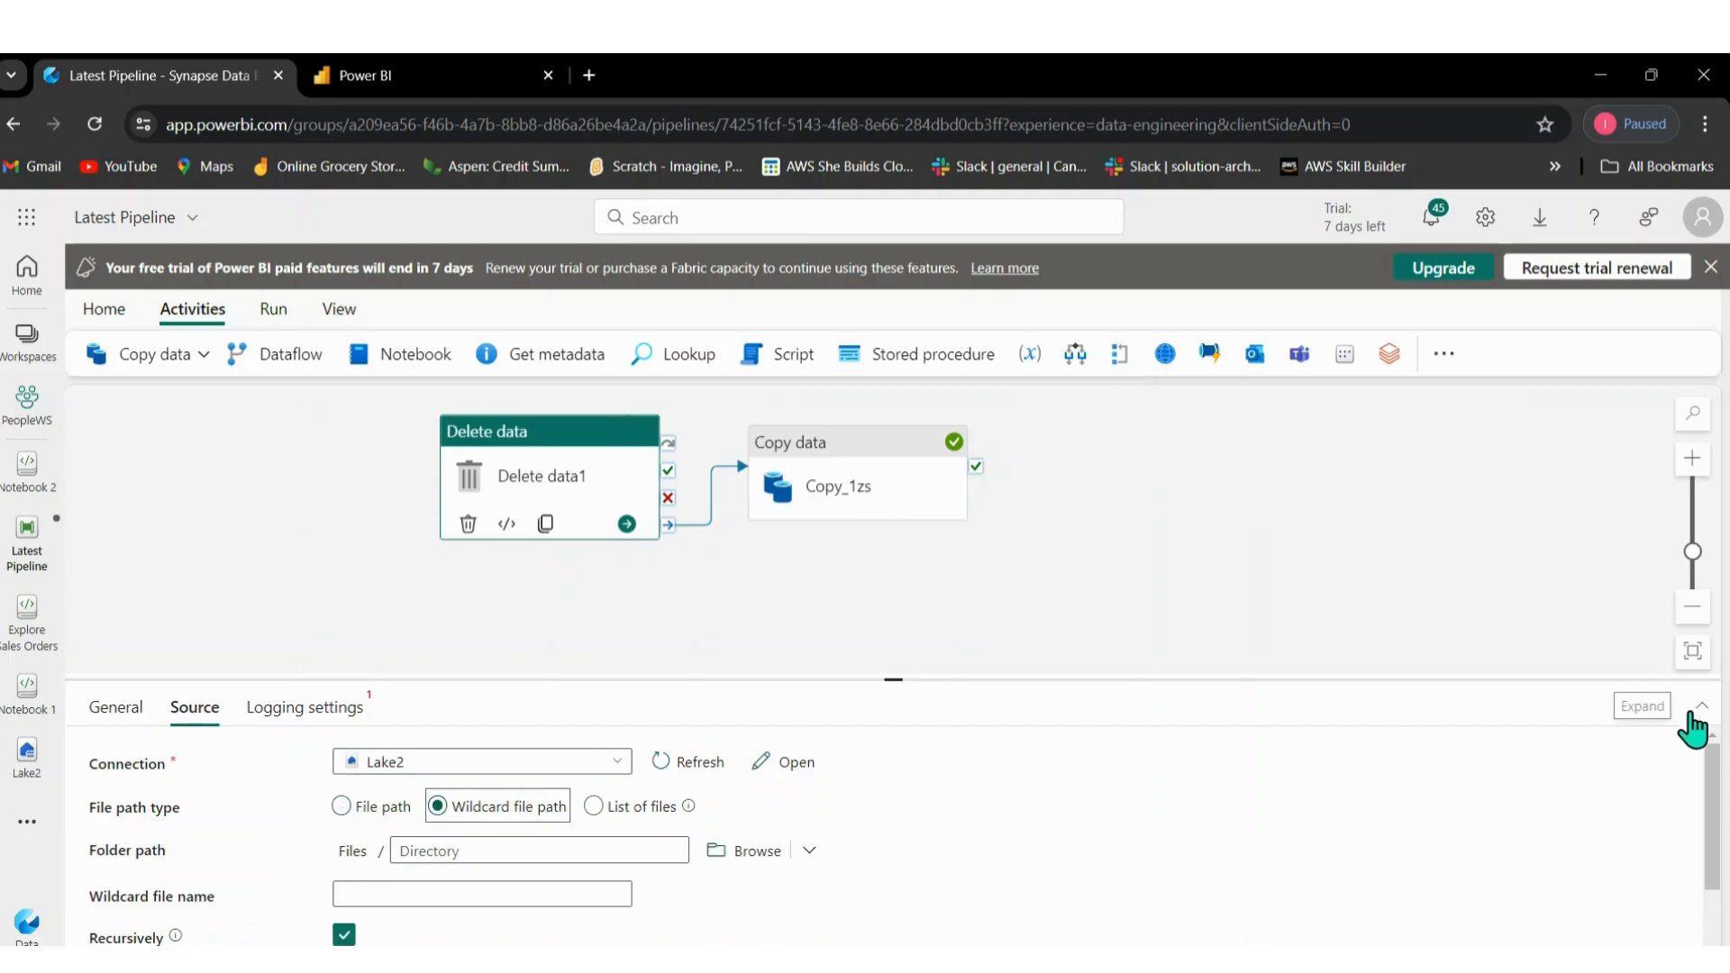
{"action": "left_click_drag", "start_coordinate": [1715, 774], "coordinate": [1716, 809]}
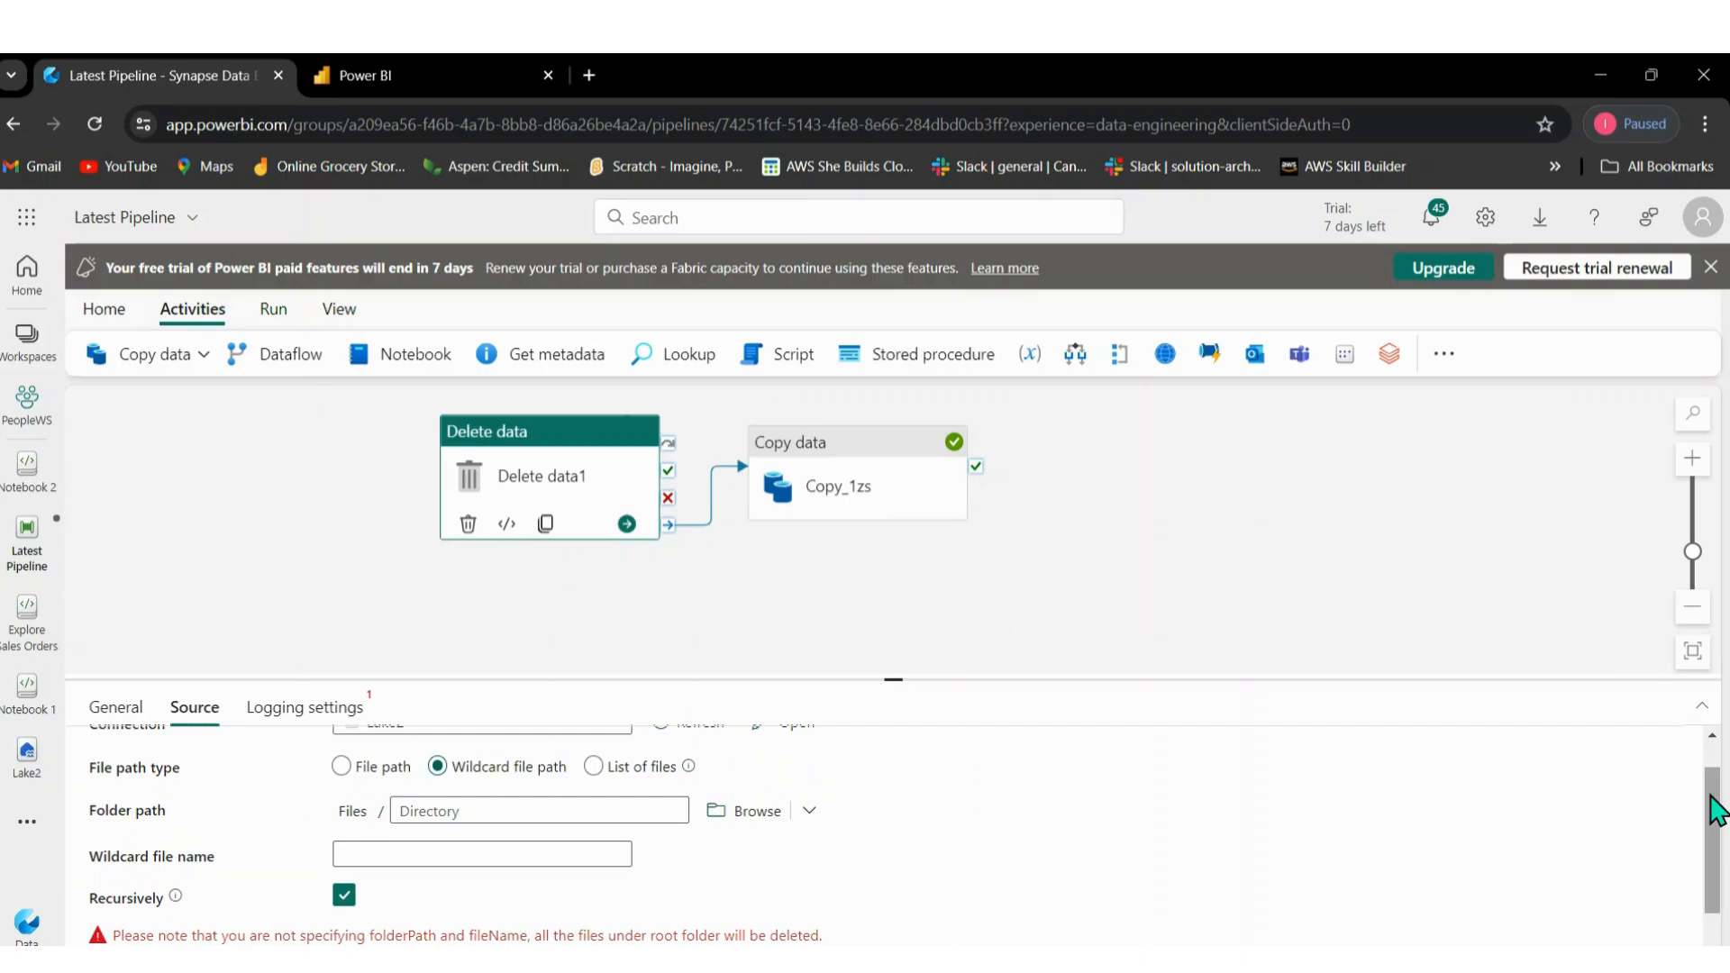
{"action": "left_click", "coordinate": [630, 811]}
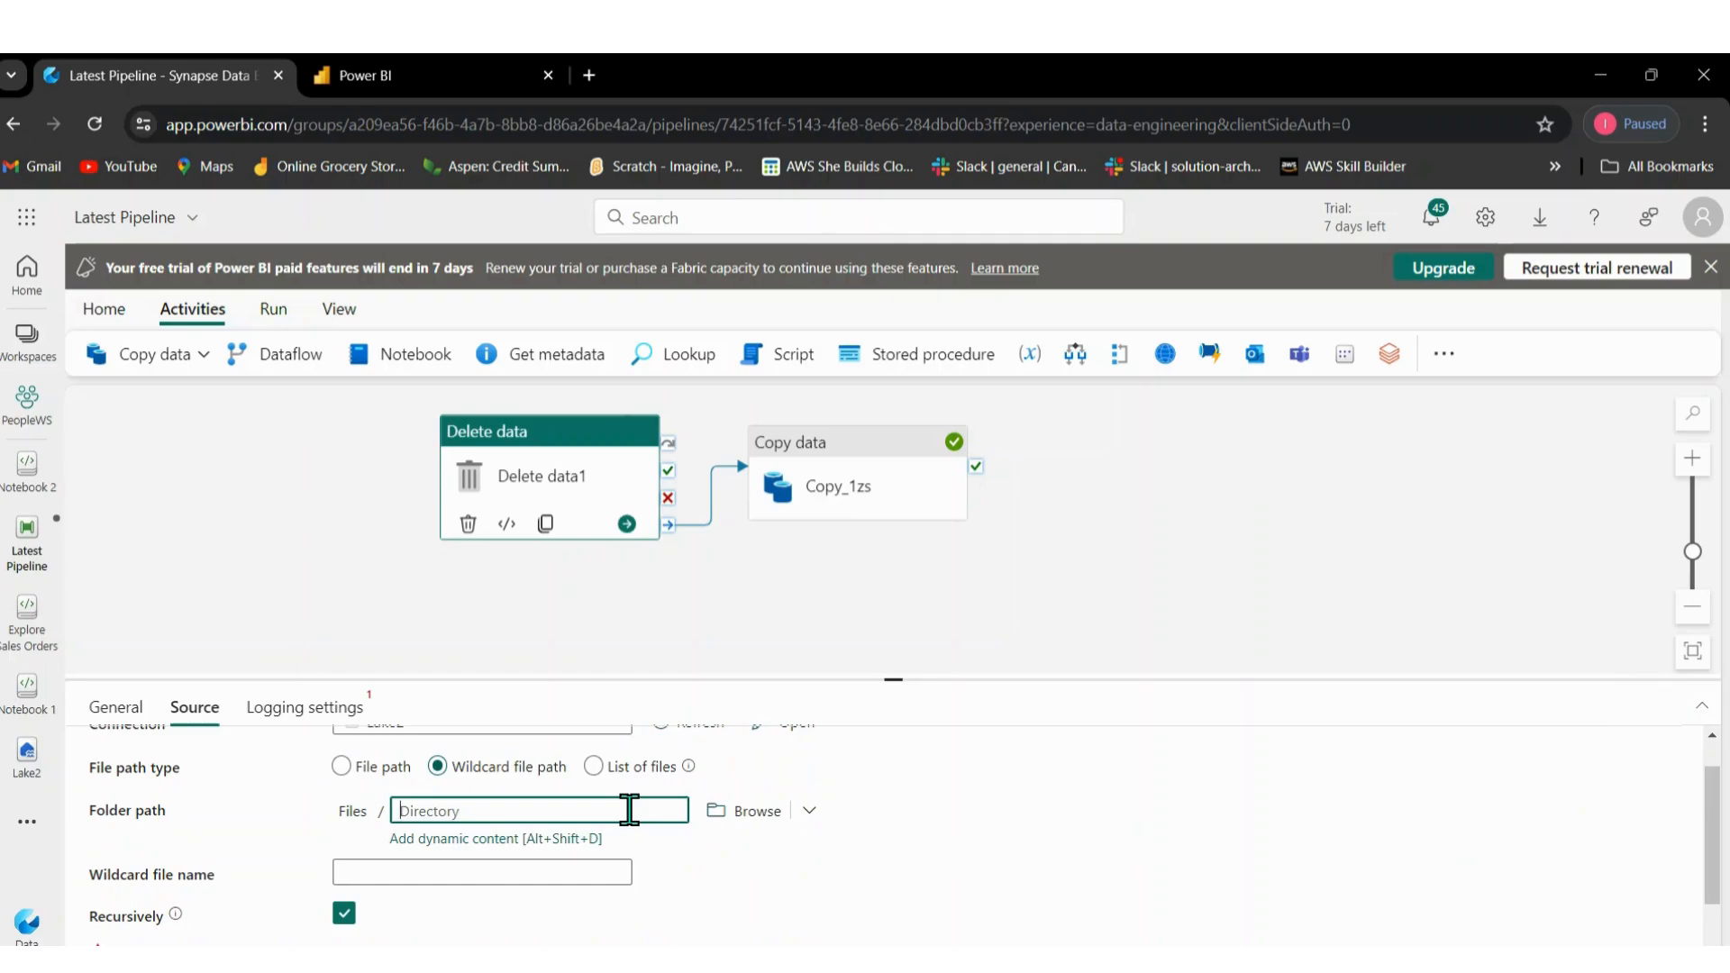
{"action": "left_click", "coordinate": [768, 816]}
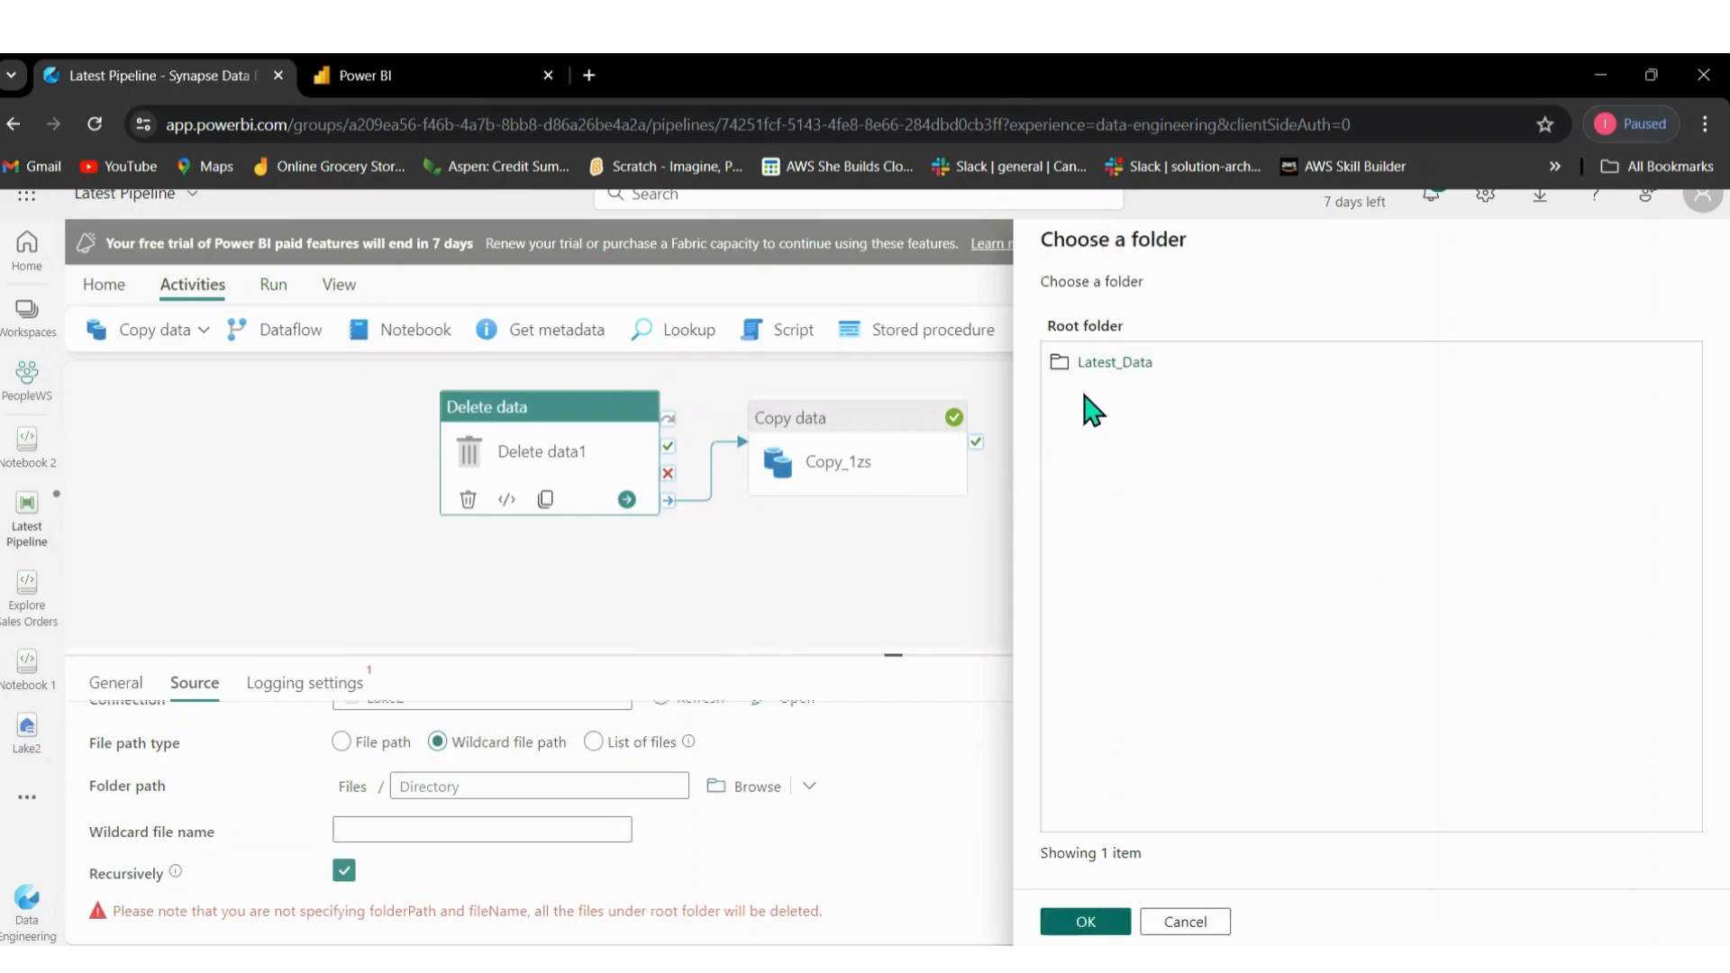
{"action": "left_click", "coordinate": [1100, 365]}
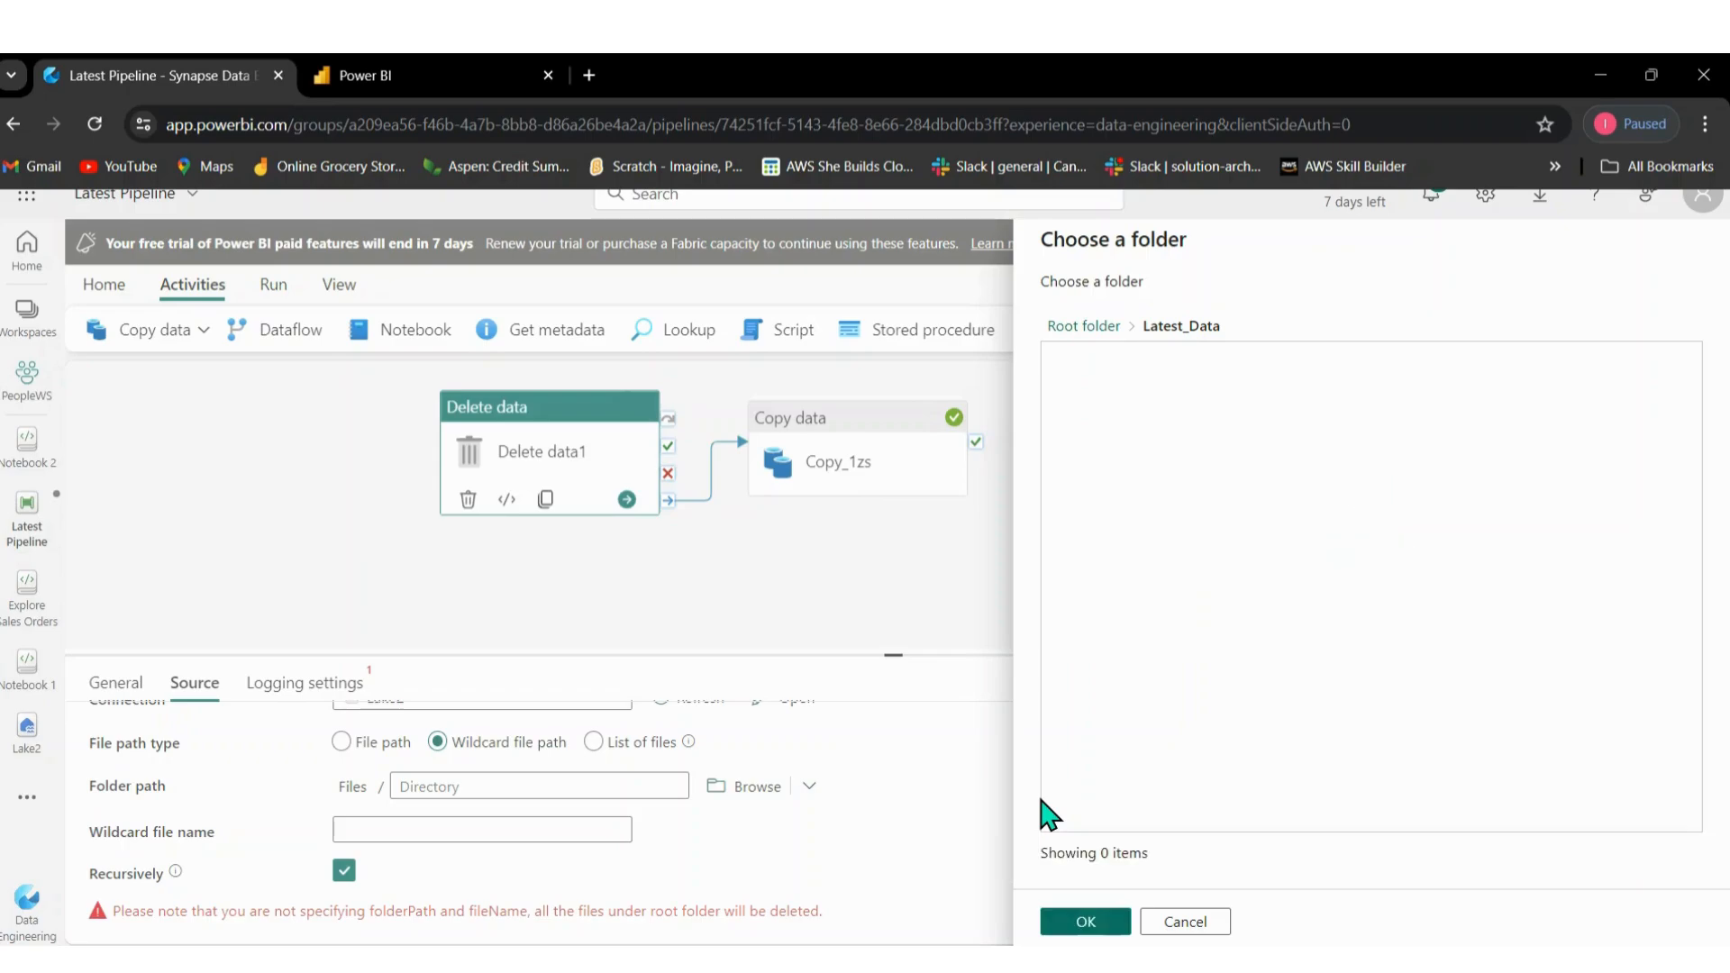
{"action": "left_click", "coordinate": [1072, 921]}
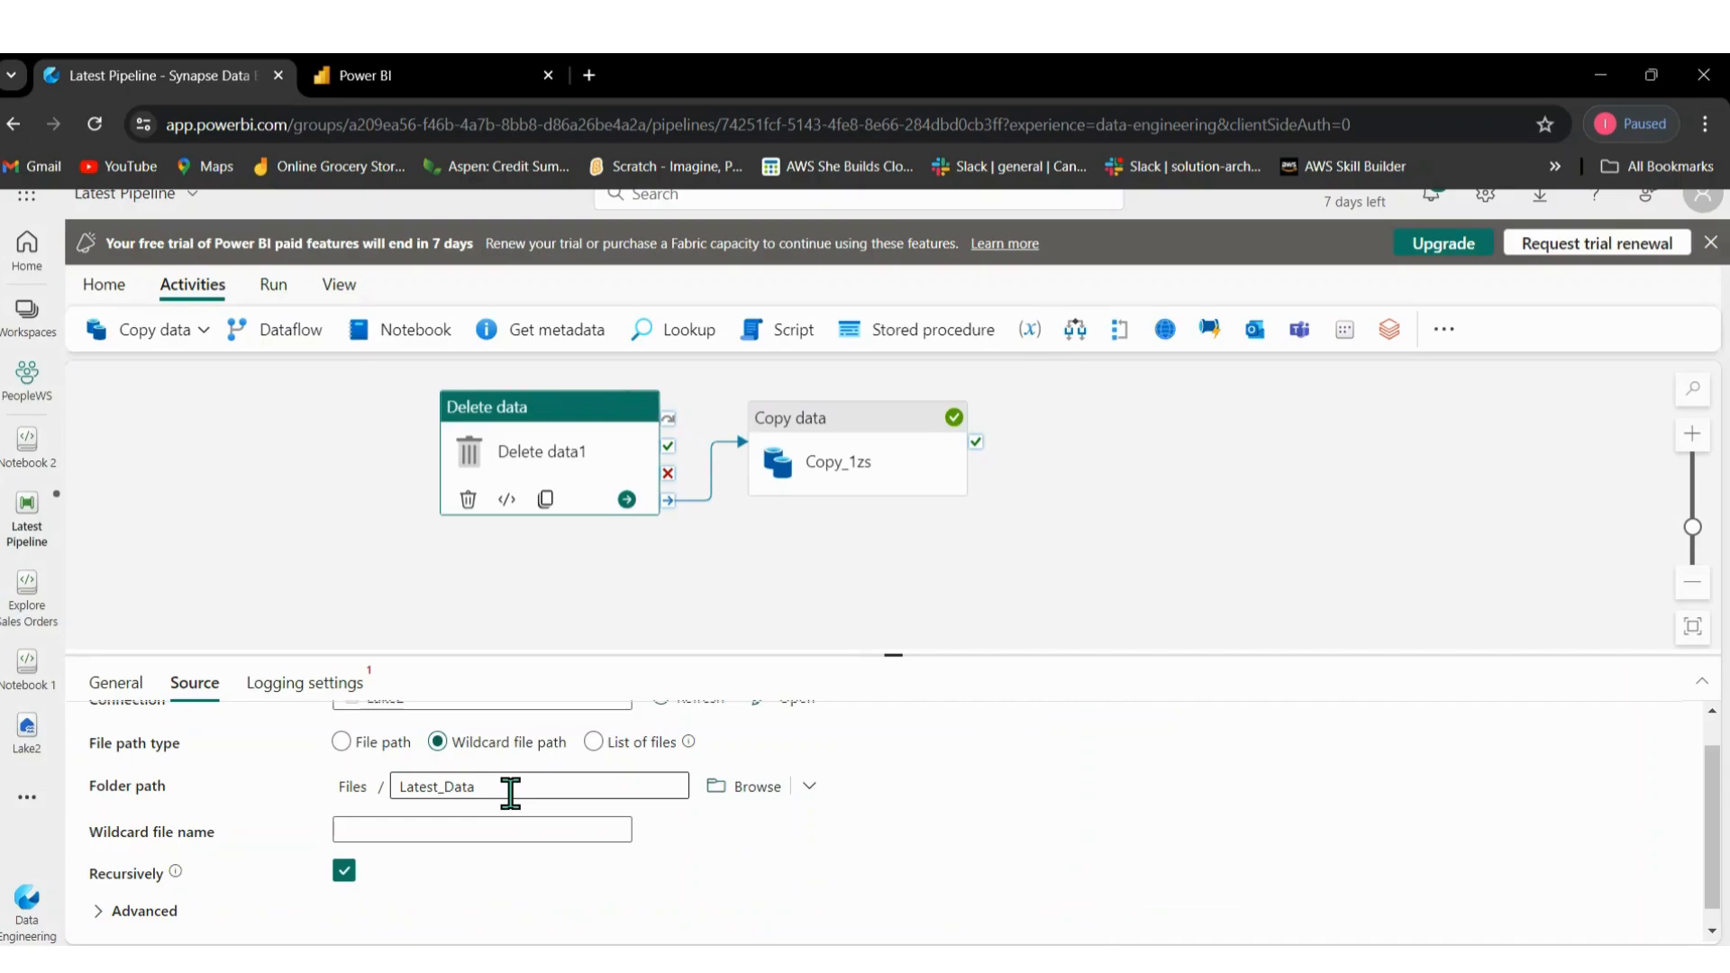
Enter *.csv as the wildcard file name for the Delete data source.
{"action": "left_click", "coordinate": [510, 793]}
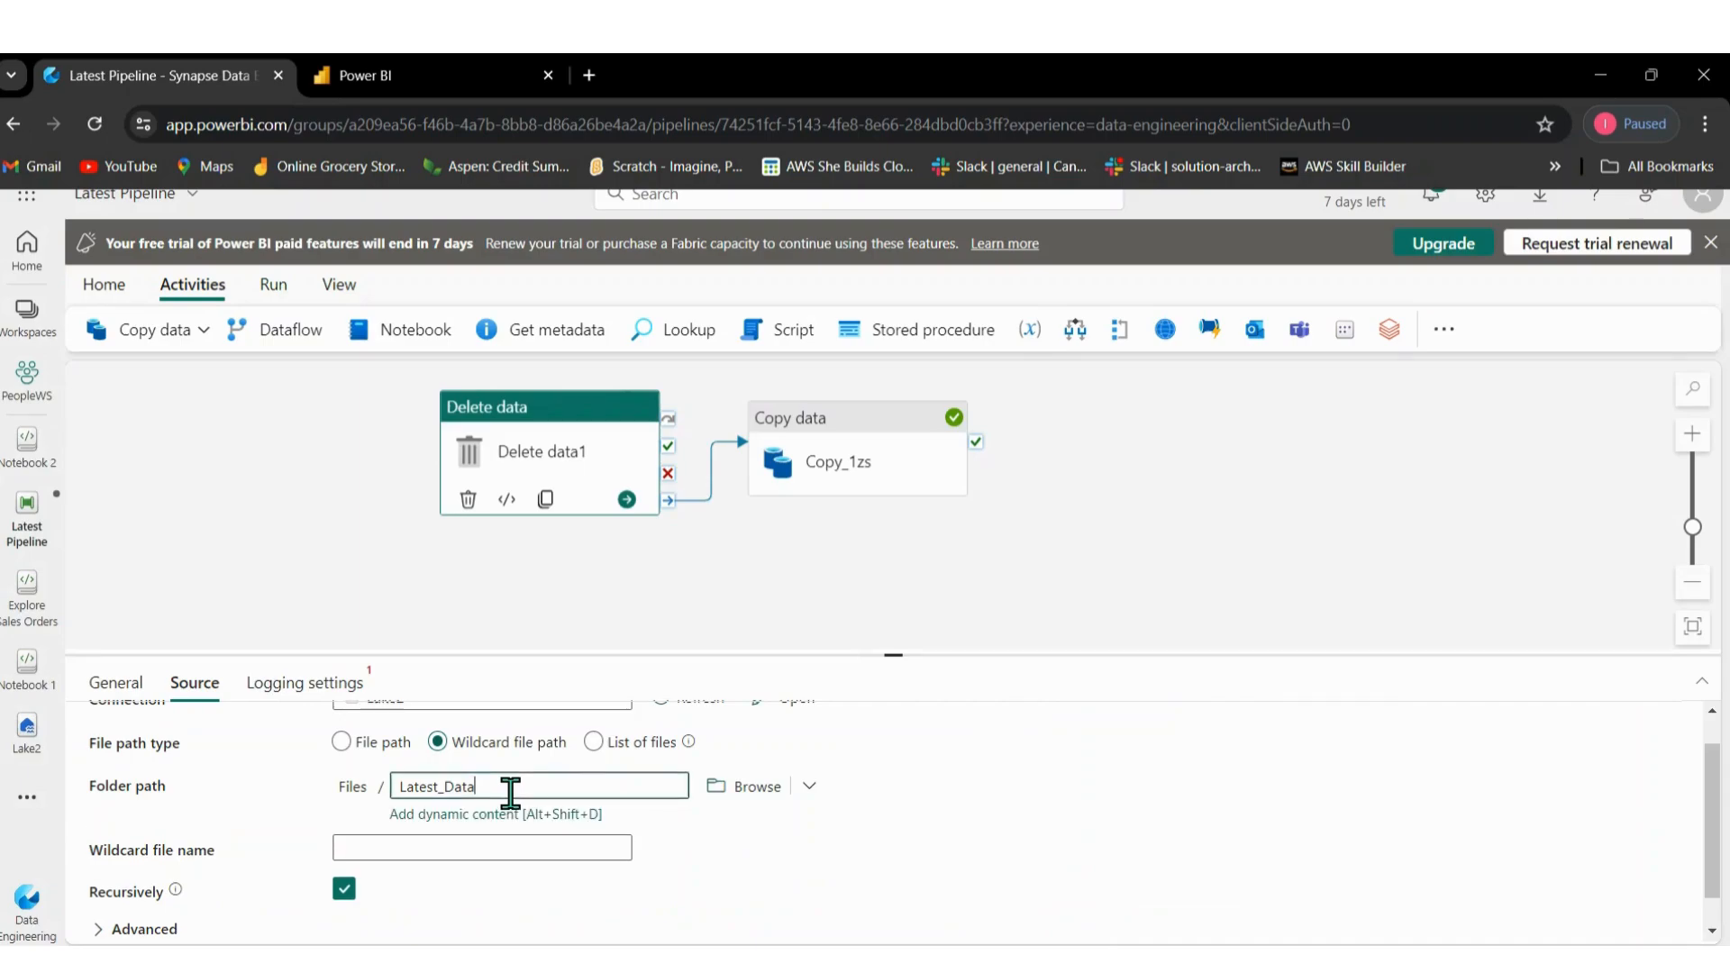
{"action": "left_click", "coordinate": [403, 843]}
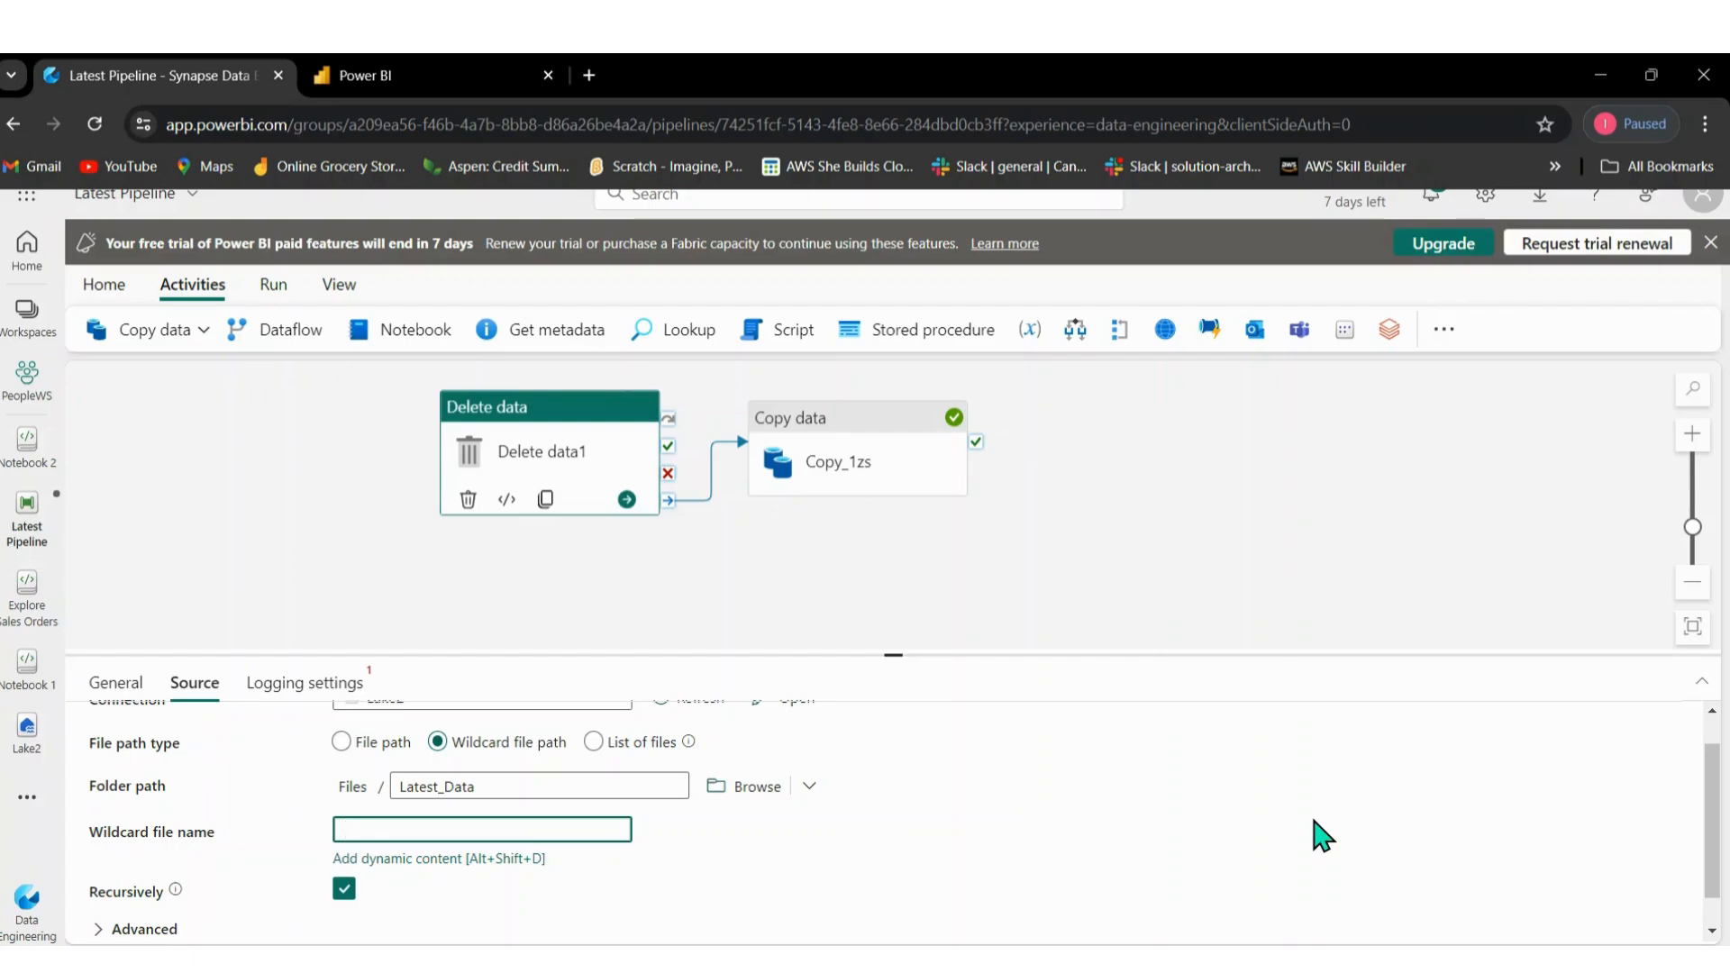
{"action": "type", "text": "*.csv"}
{"action": "left_click", "coordinate": [1491, 850]}
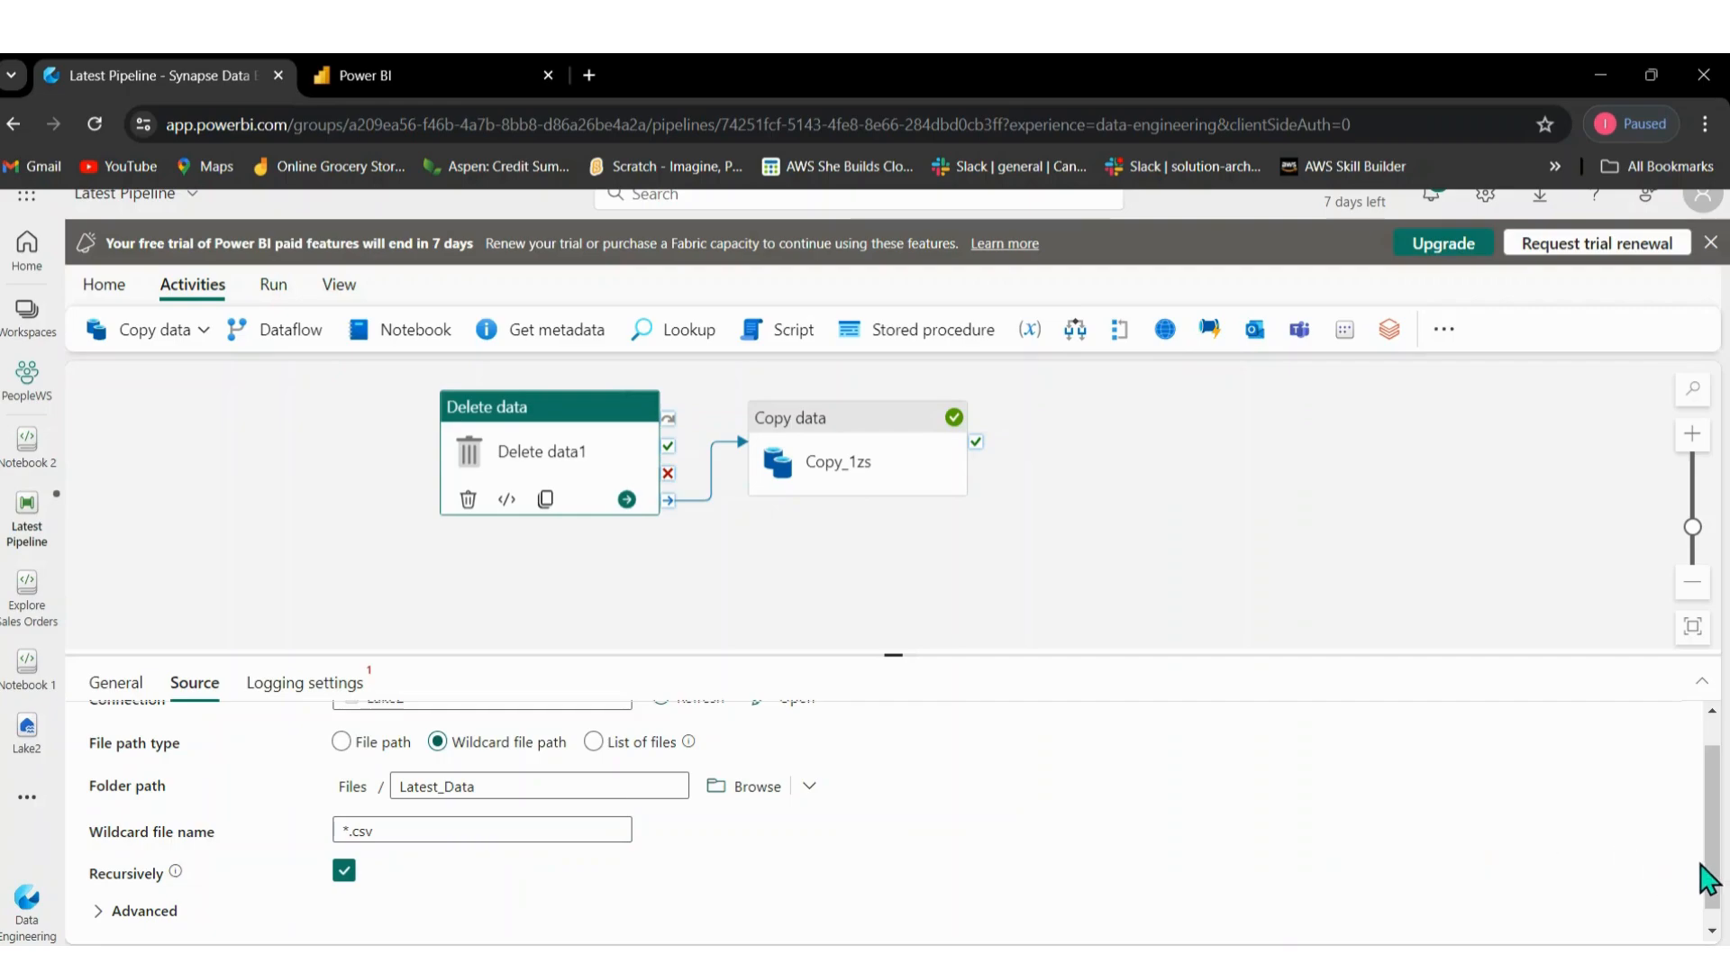
Review the wildcard source settings of the Delete data activity, followed by its logging settings.
{"action": "left_click_drag", "start_coordinate": [1717, 874], "coordinate": [1721, 912]}
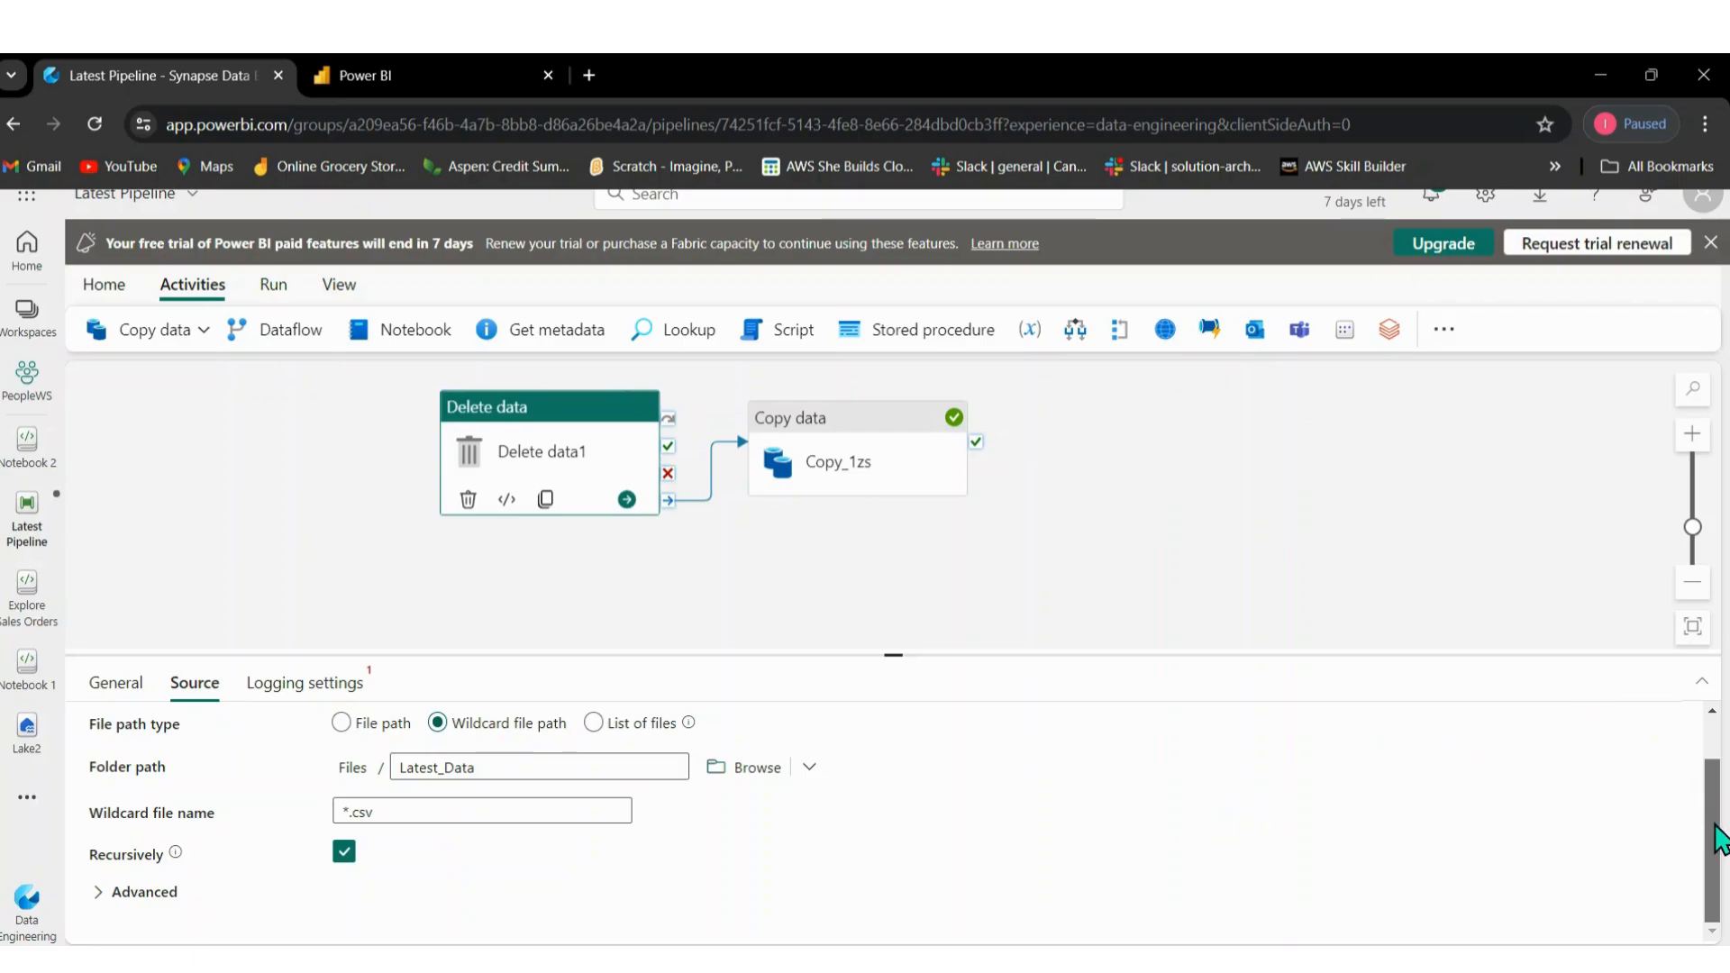
{"action": "left_click_drag", "start_coordinate": [1716, 836], "coordinate": [1723, 884]}
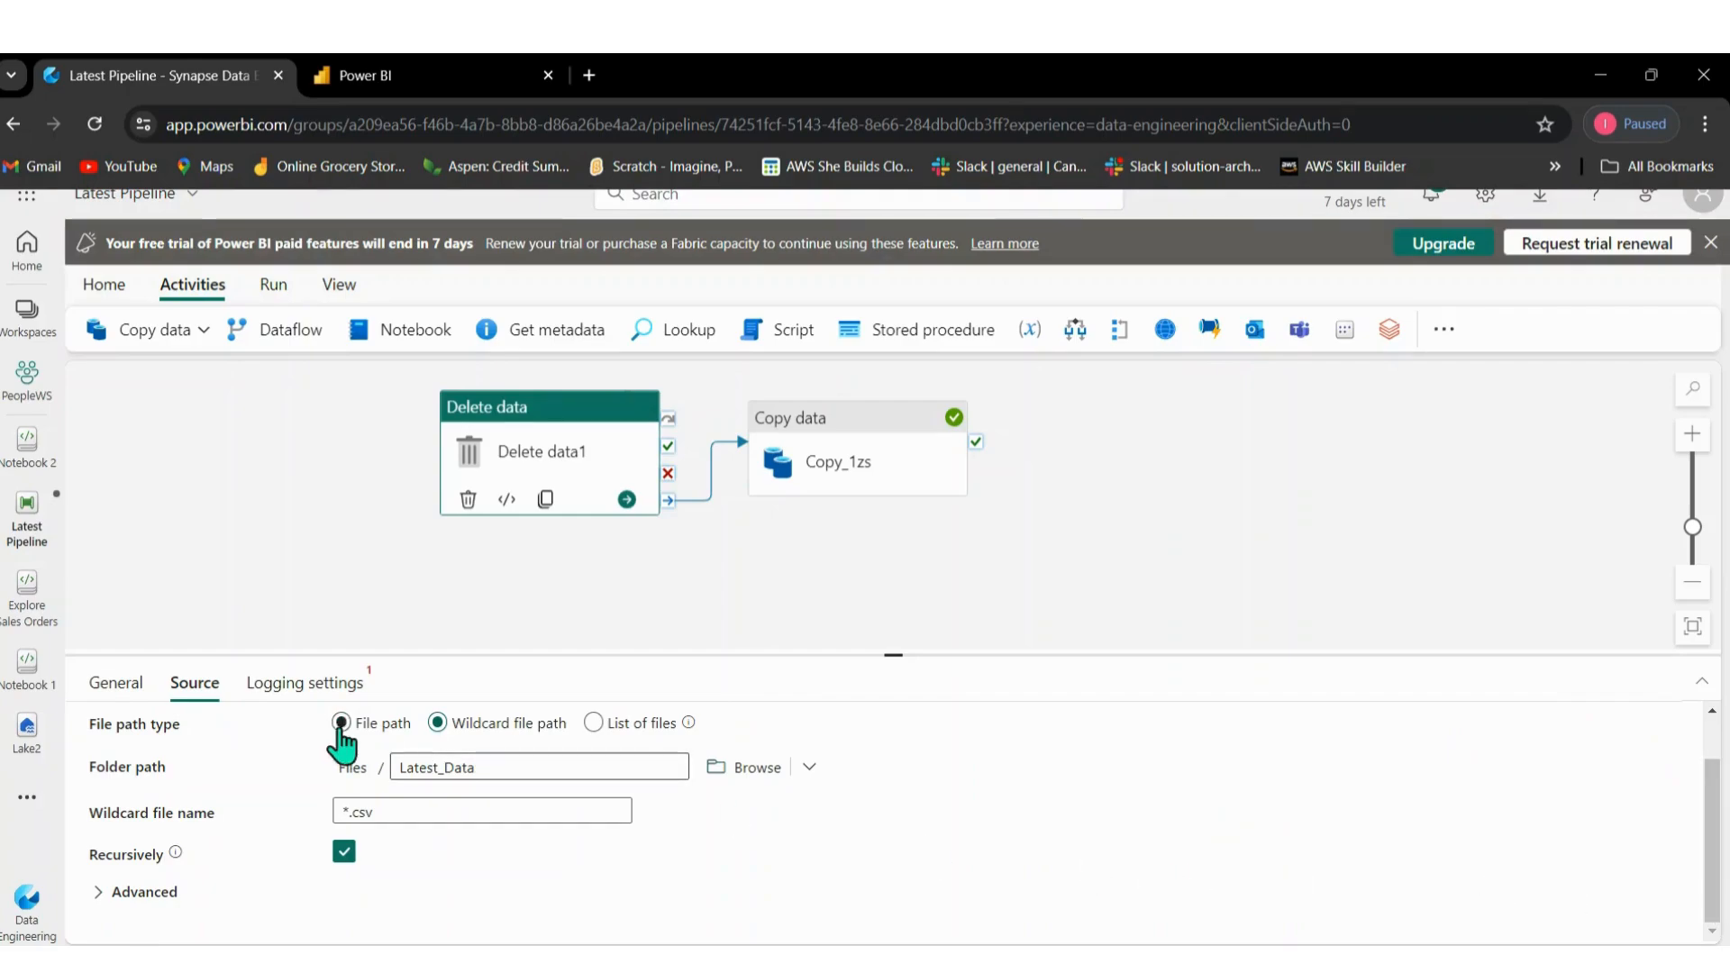
{"action": "left_click", "coordinate": [279, 699]}
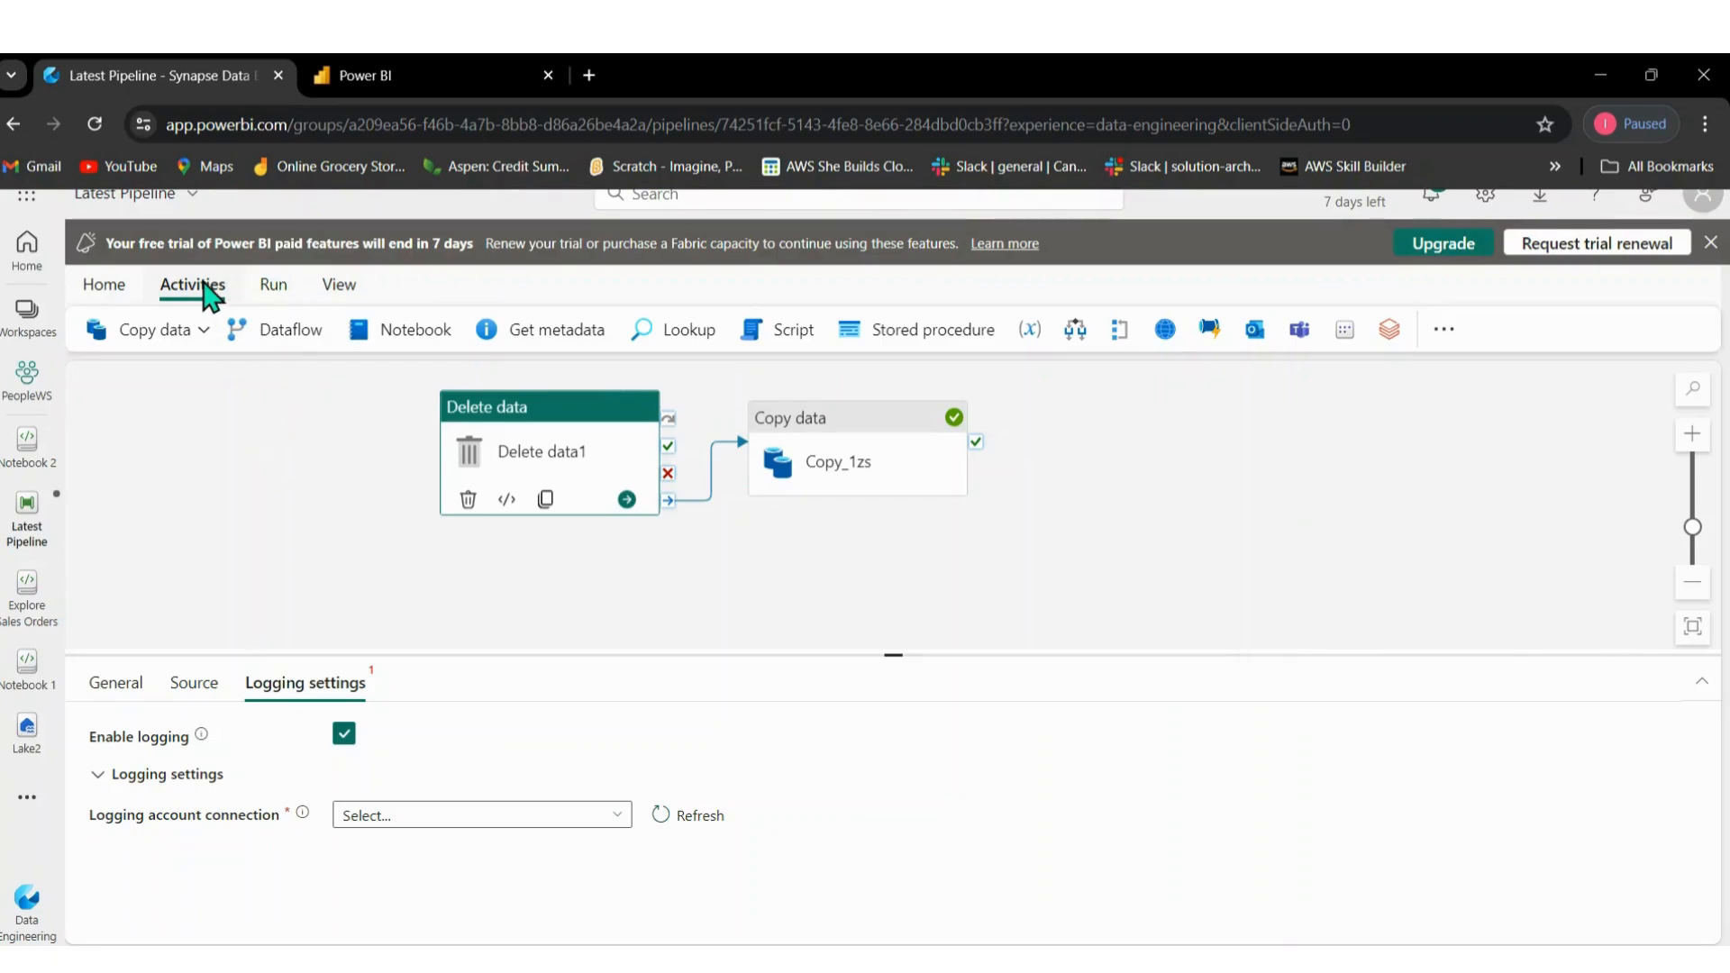
Add a Notebook activity to the pipeline and enlarge the canvas area to show all three activities.
{"action": "left_click", "coordinate": [420, 342]}
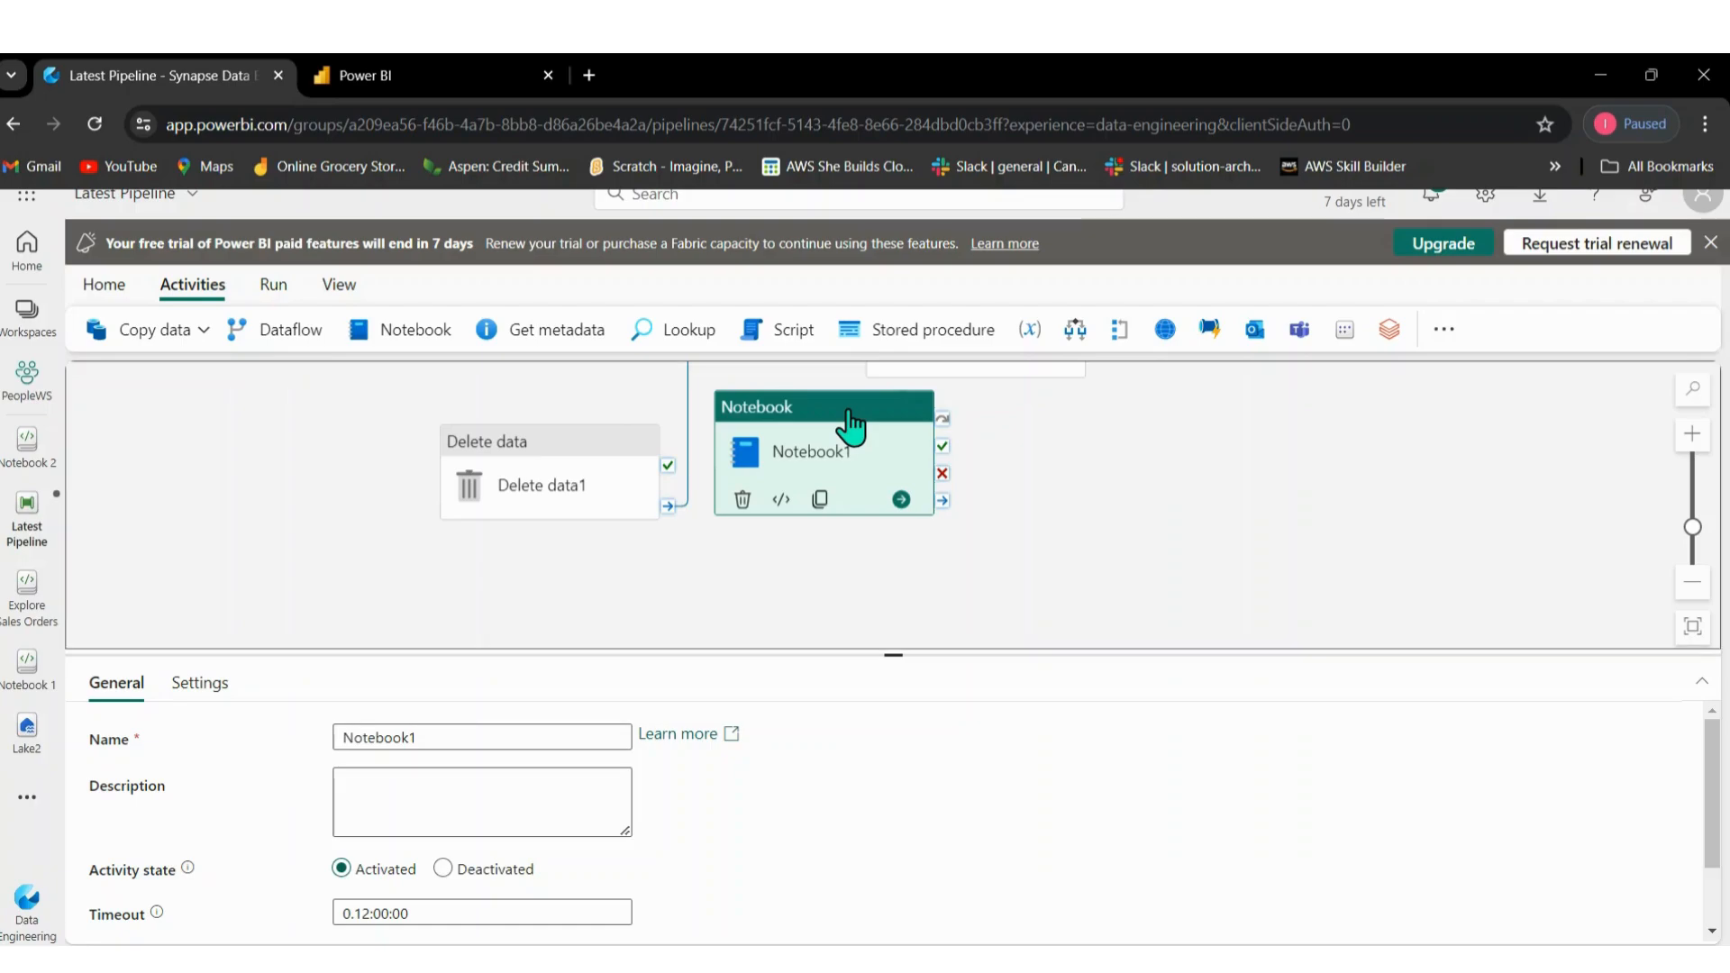
{"action": "left_click_drag", "start_coordinate": [849, 414], "coordinate": [1386, 466]}
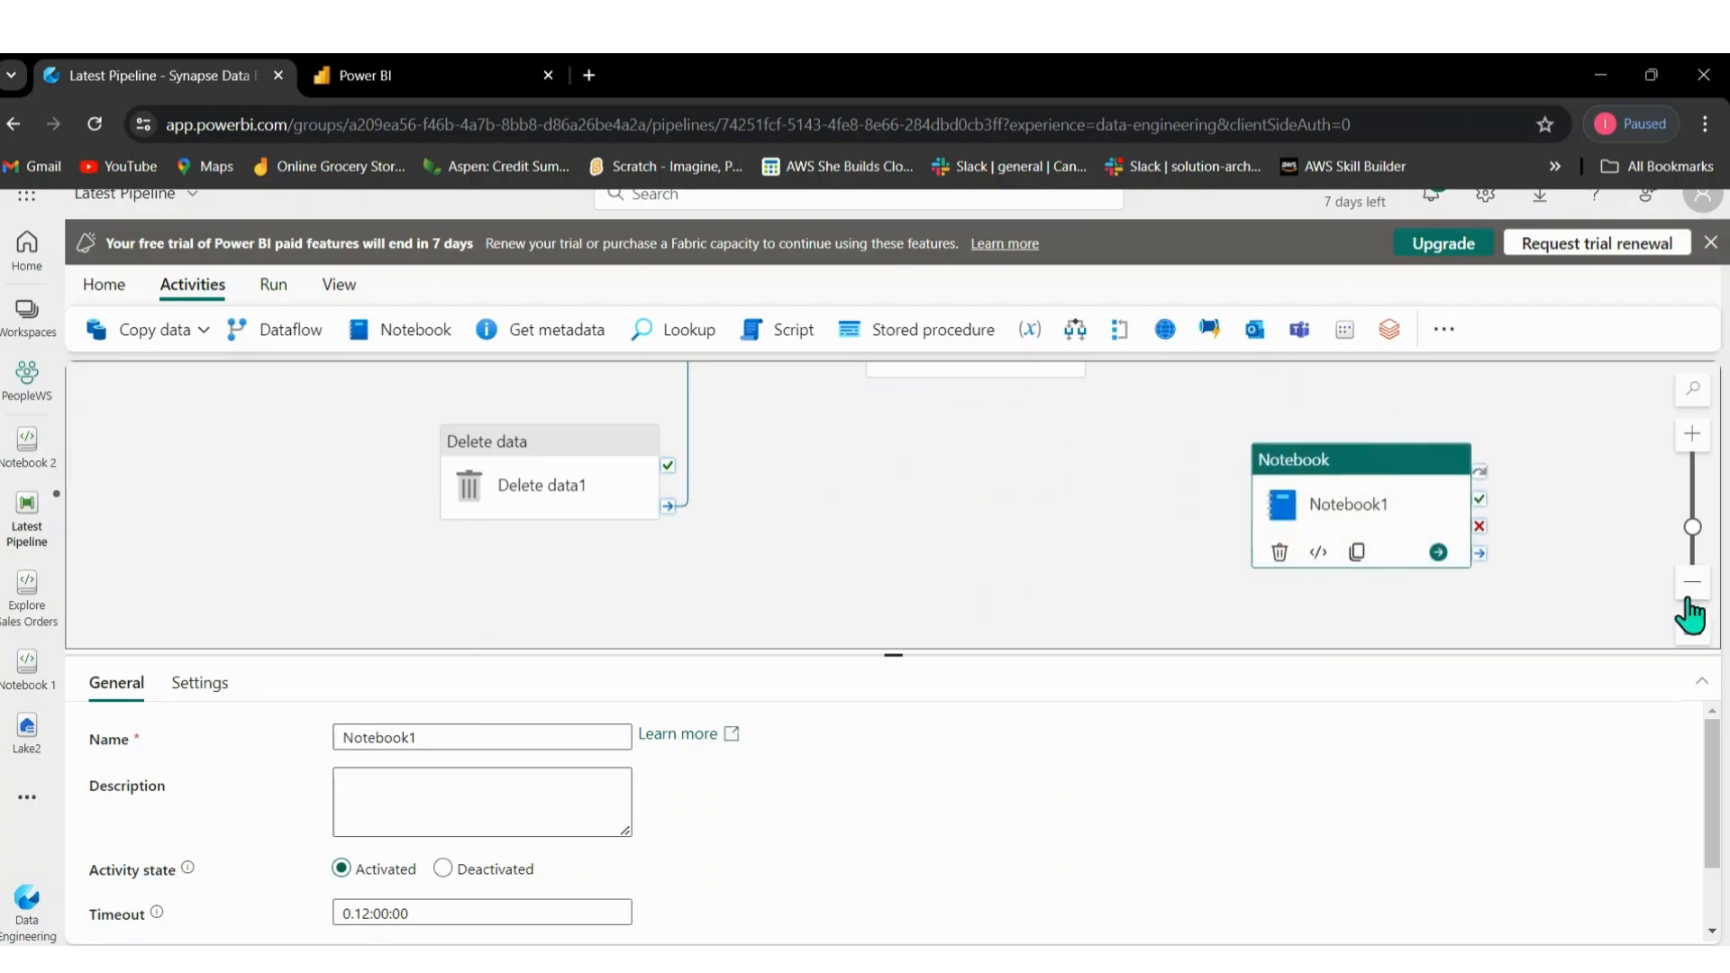
{"action": "left_click", "coordinate": [1604, 475]}
{"action": "key", "text": "Up"}
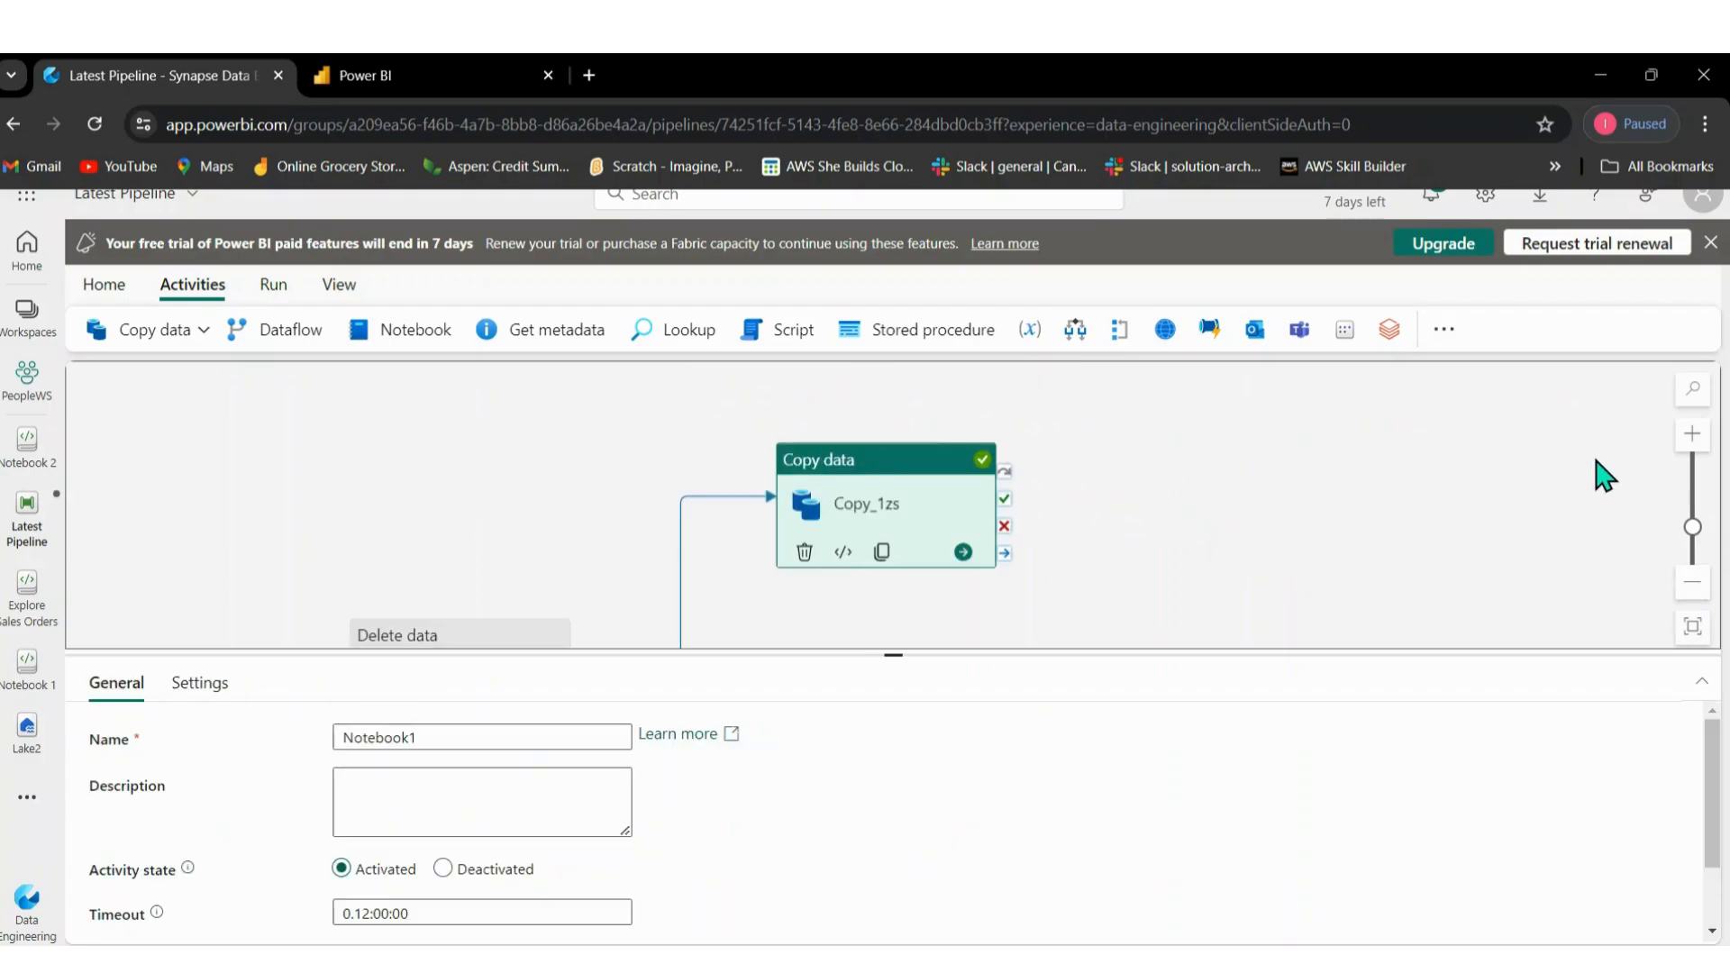
{"action": "key", "text": "Down"}
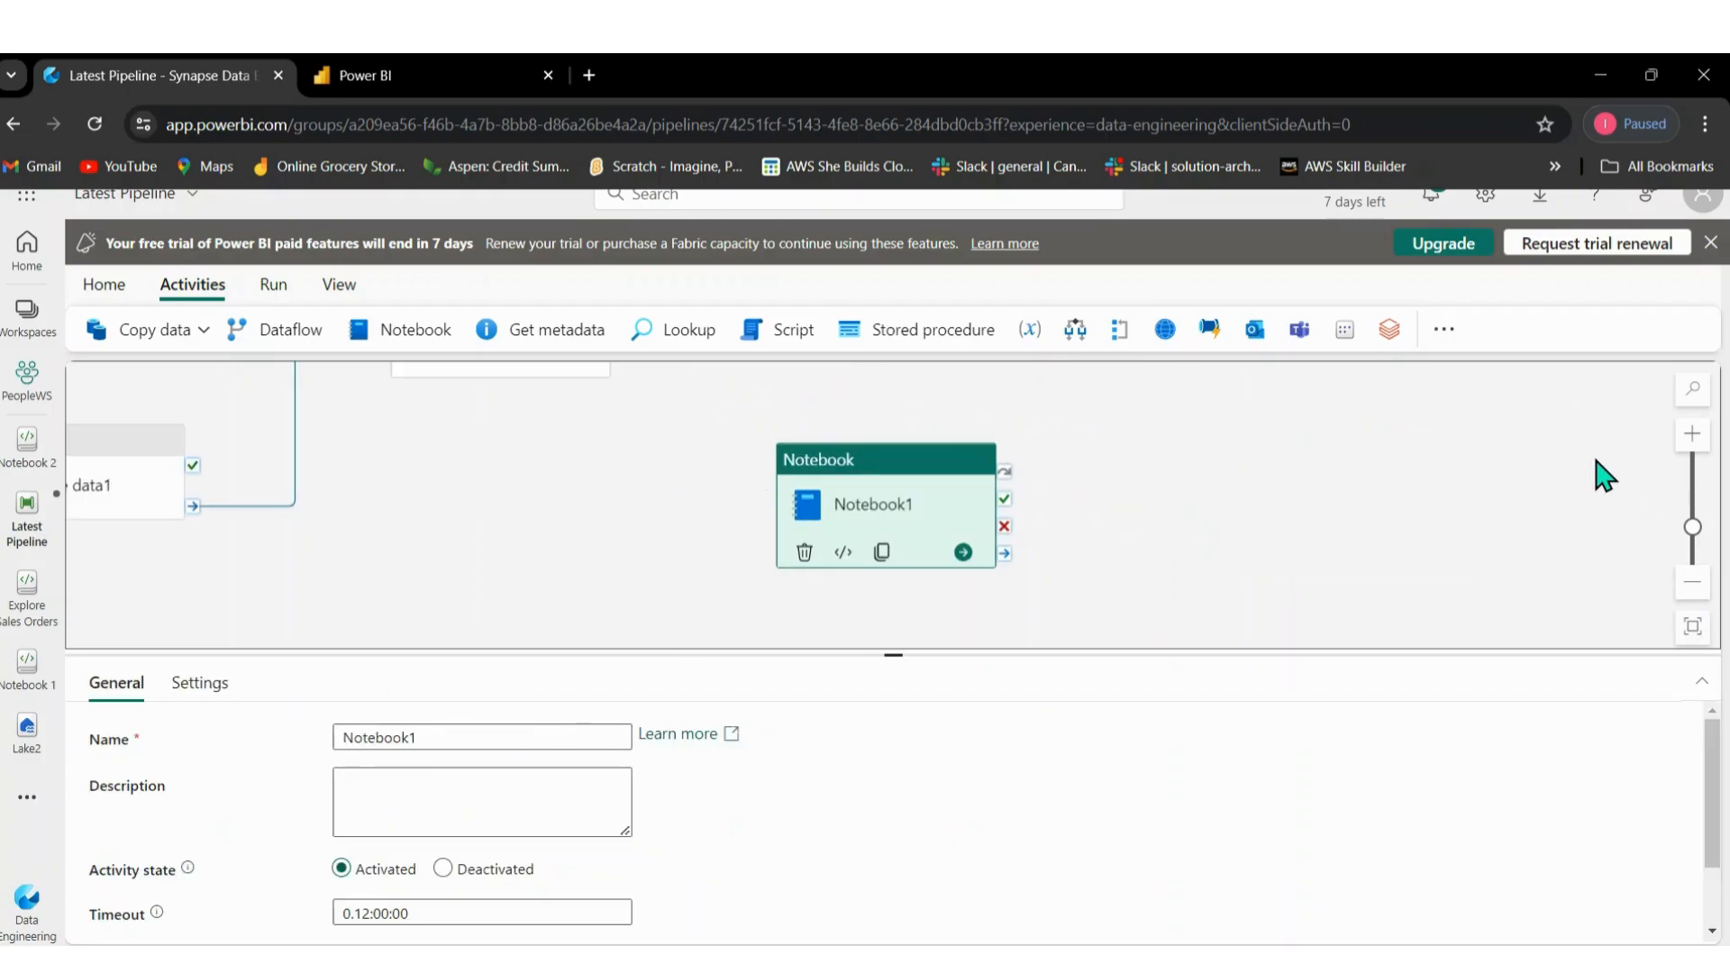
{"action": "key", "text": "Up"}
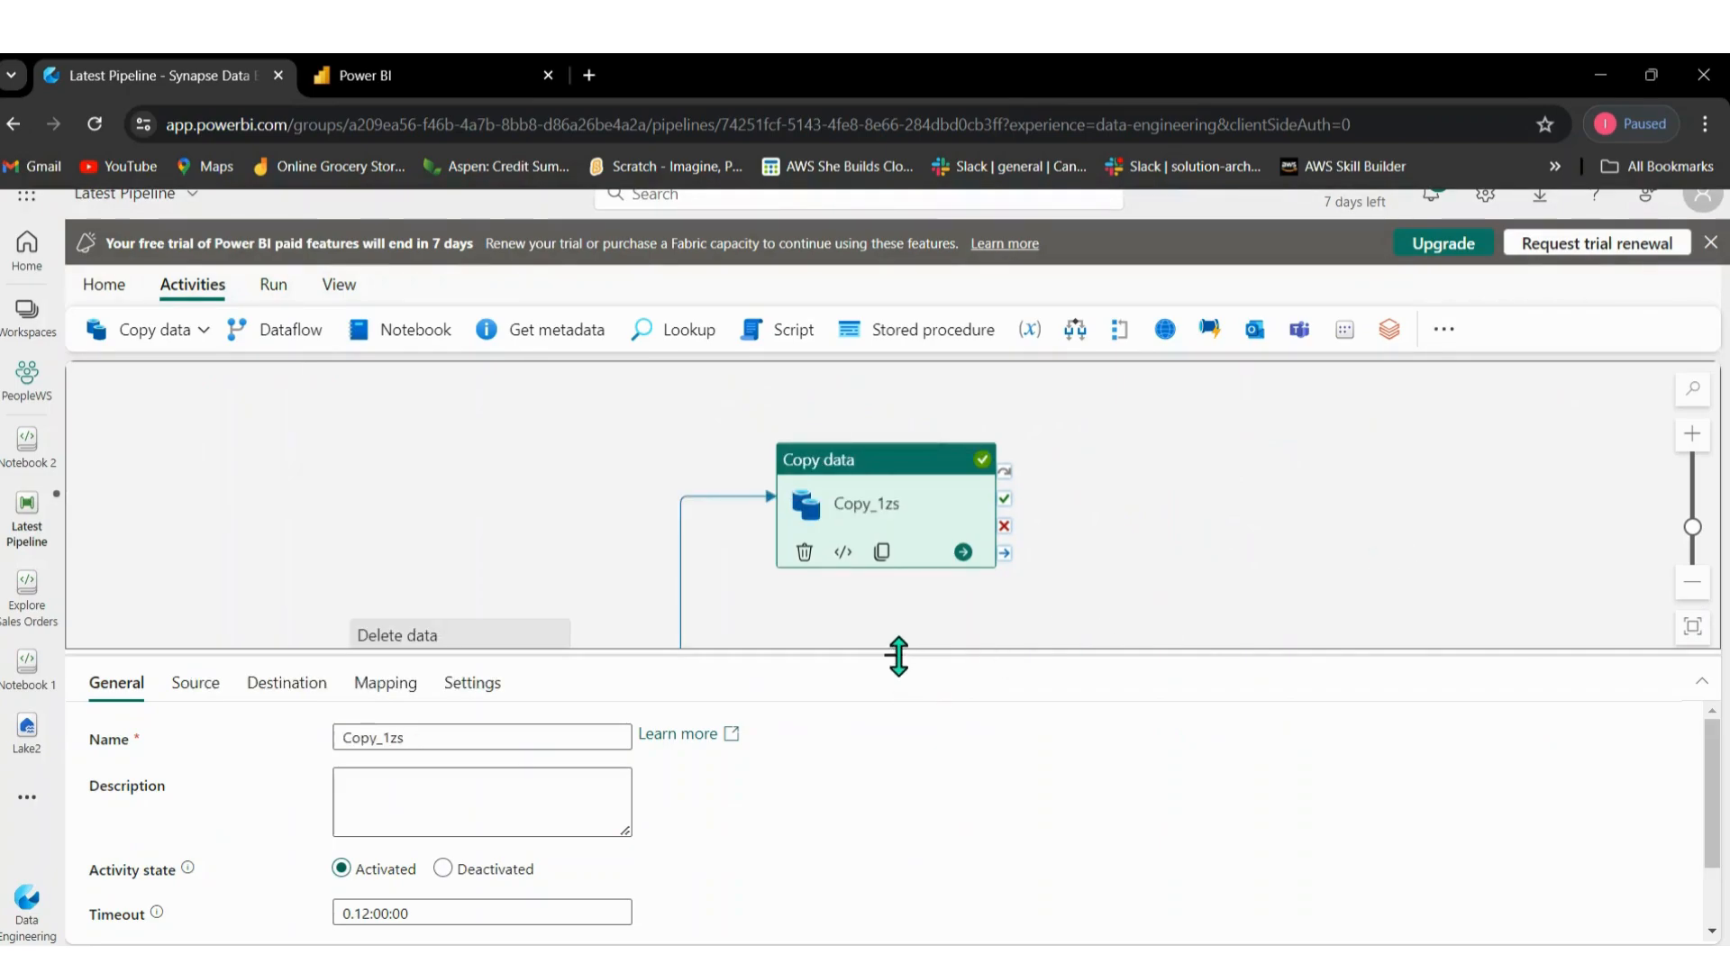
{"action": "left_click_drag", "start_coordinate": [899, 656], "coordinate": [911, 830]}
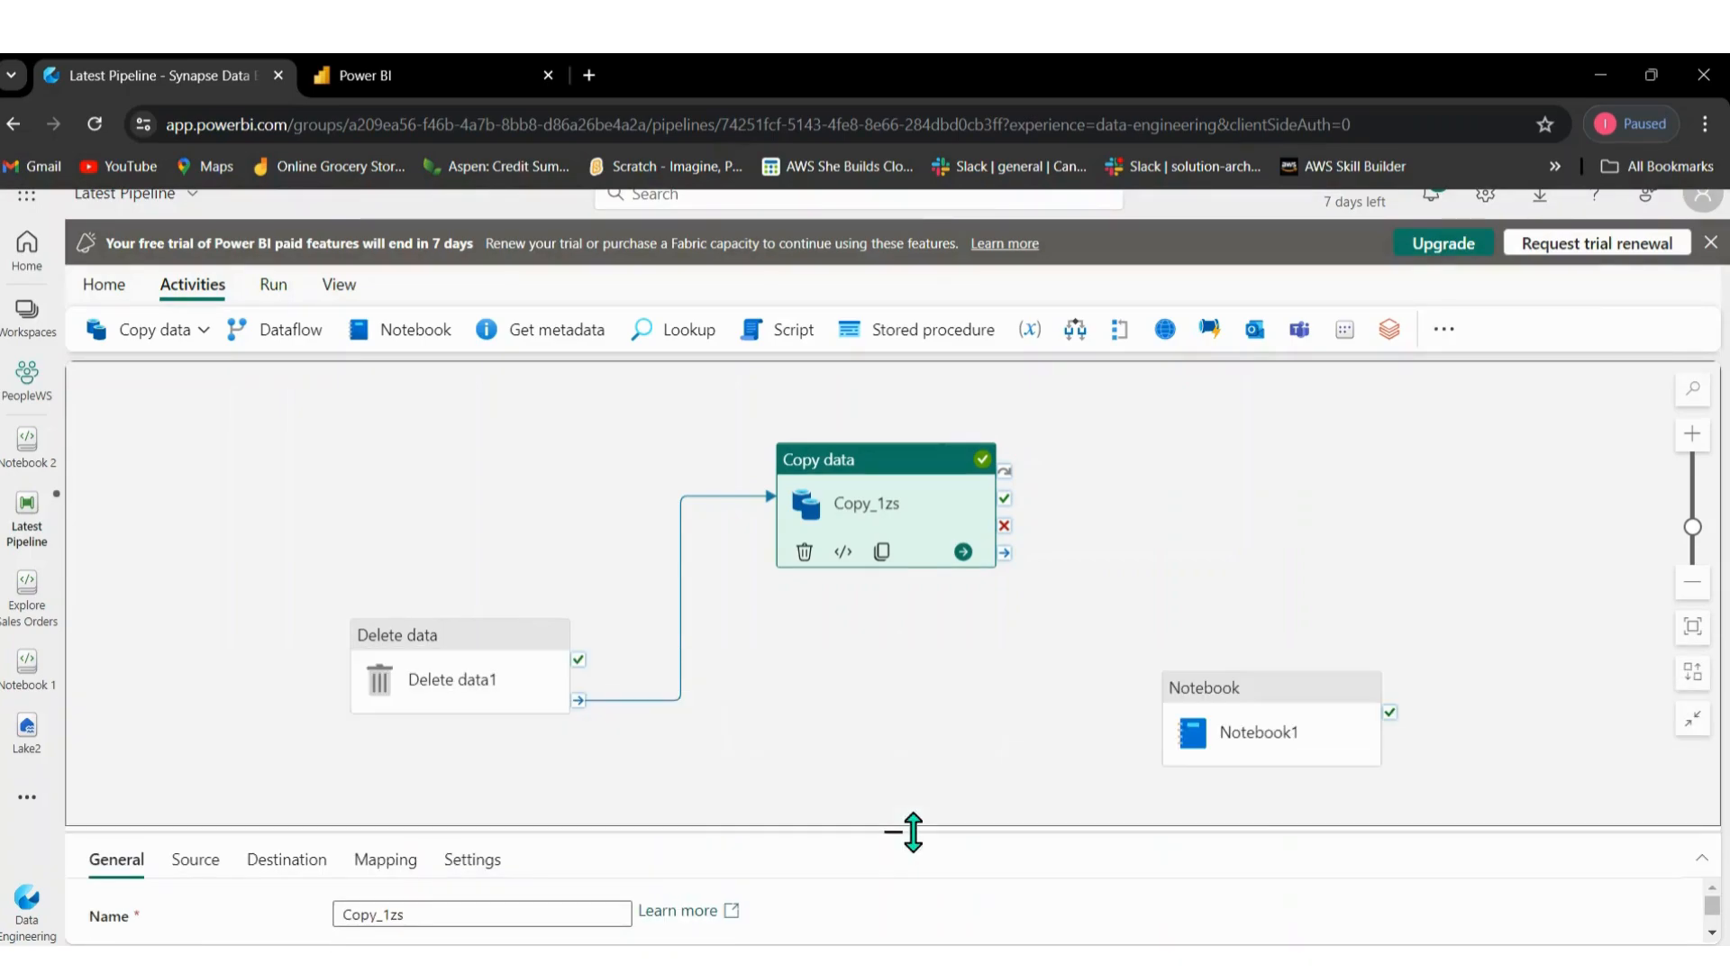
Arrange the Delete data and Notebook activities in line with Copy data, and link Copy data to Notebook with an On completion connection.
{"action": "left_click_drag", "start_coordinate": [1210, 694], "coordinate": [1206, 520]}
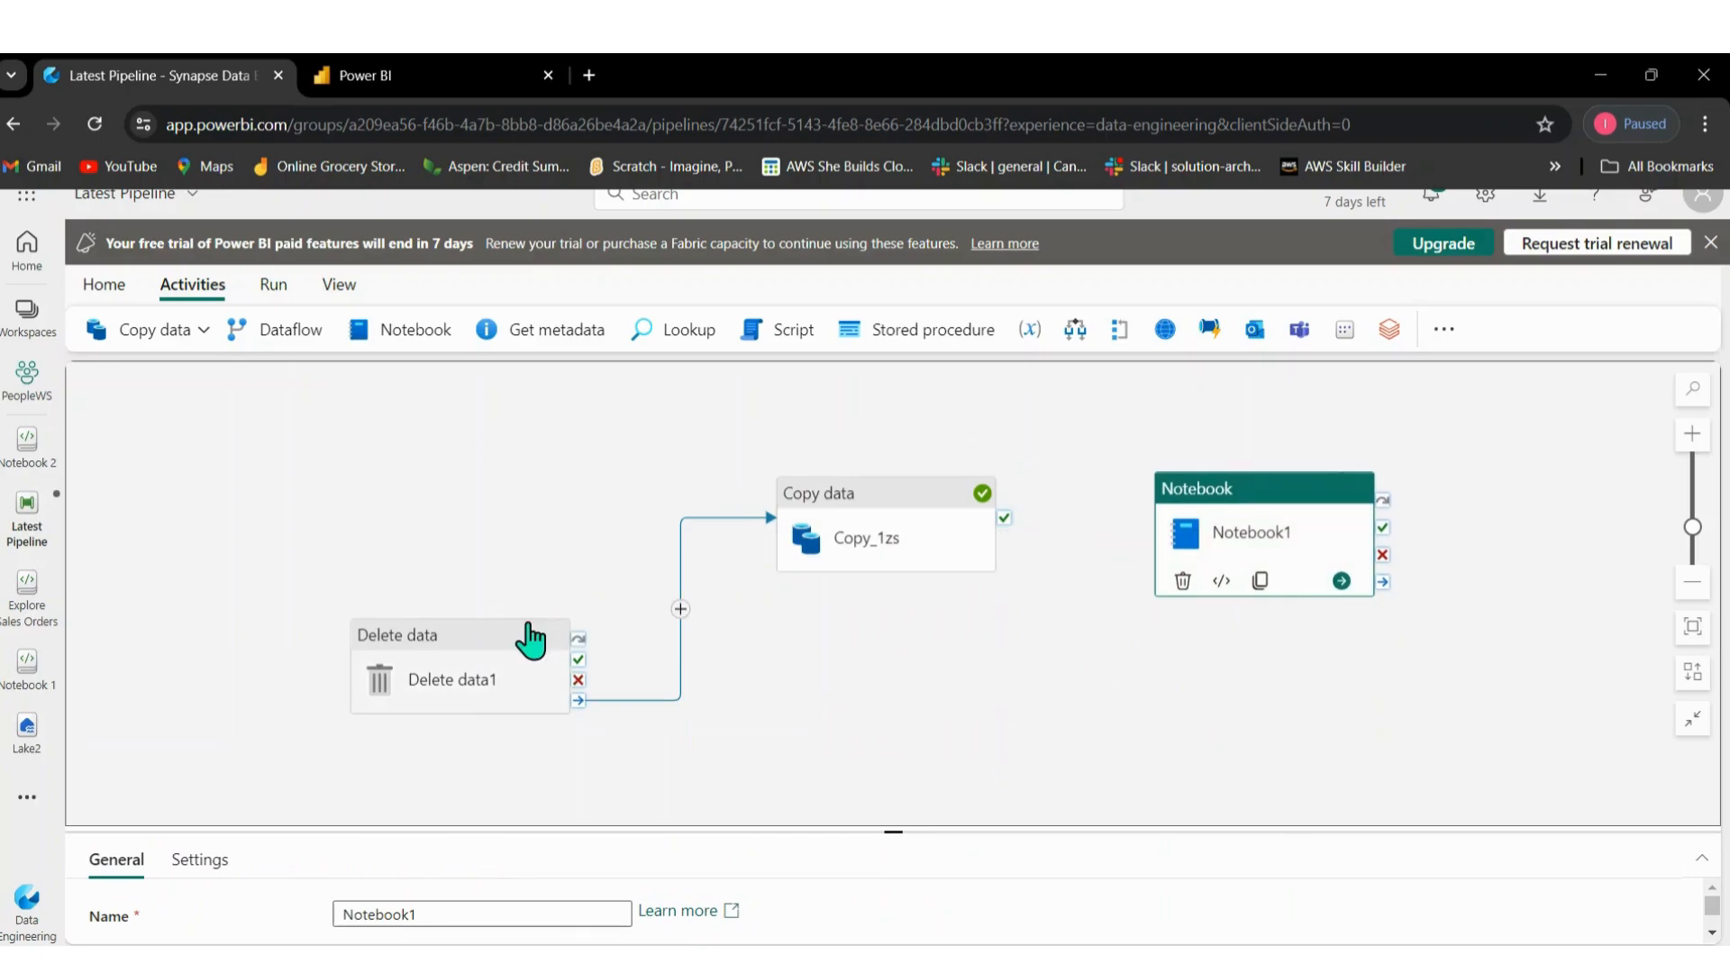
{"action": "left_click_drag", "start_coordinate": [530, 631], "coordinate": [453, 450]}
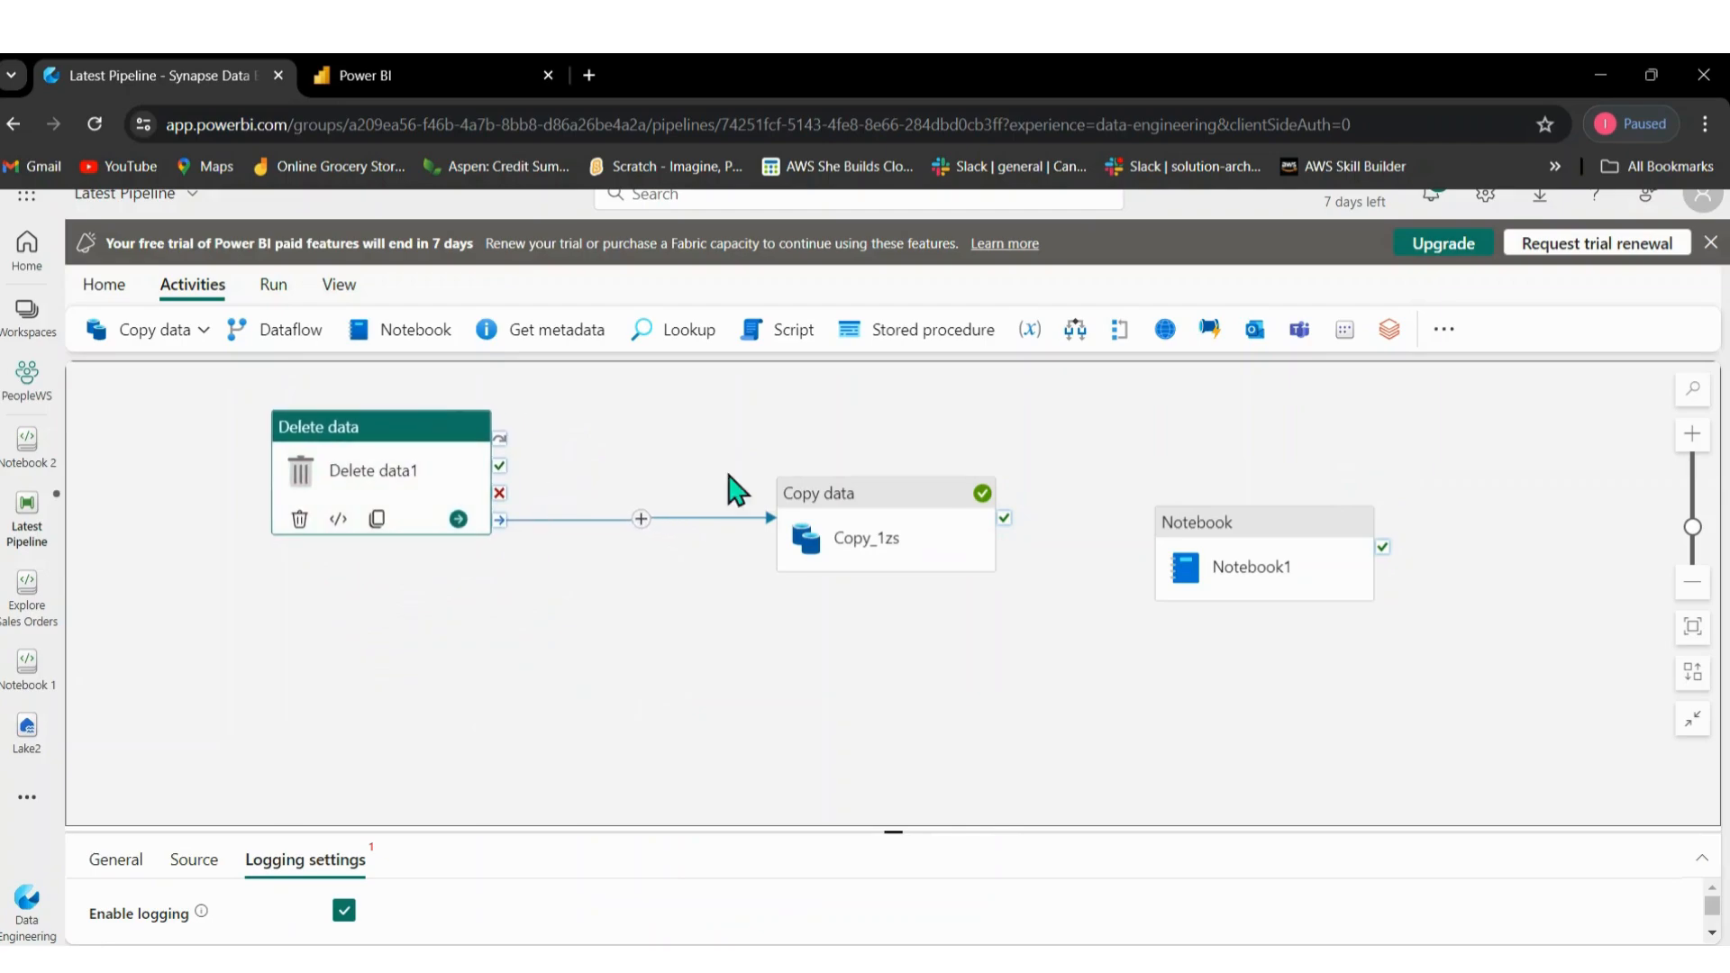
{"action": "left_click_drag", "start_coordinate": [1194, 527], "coordinate": [1166, 481]}
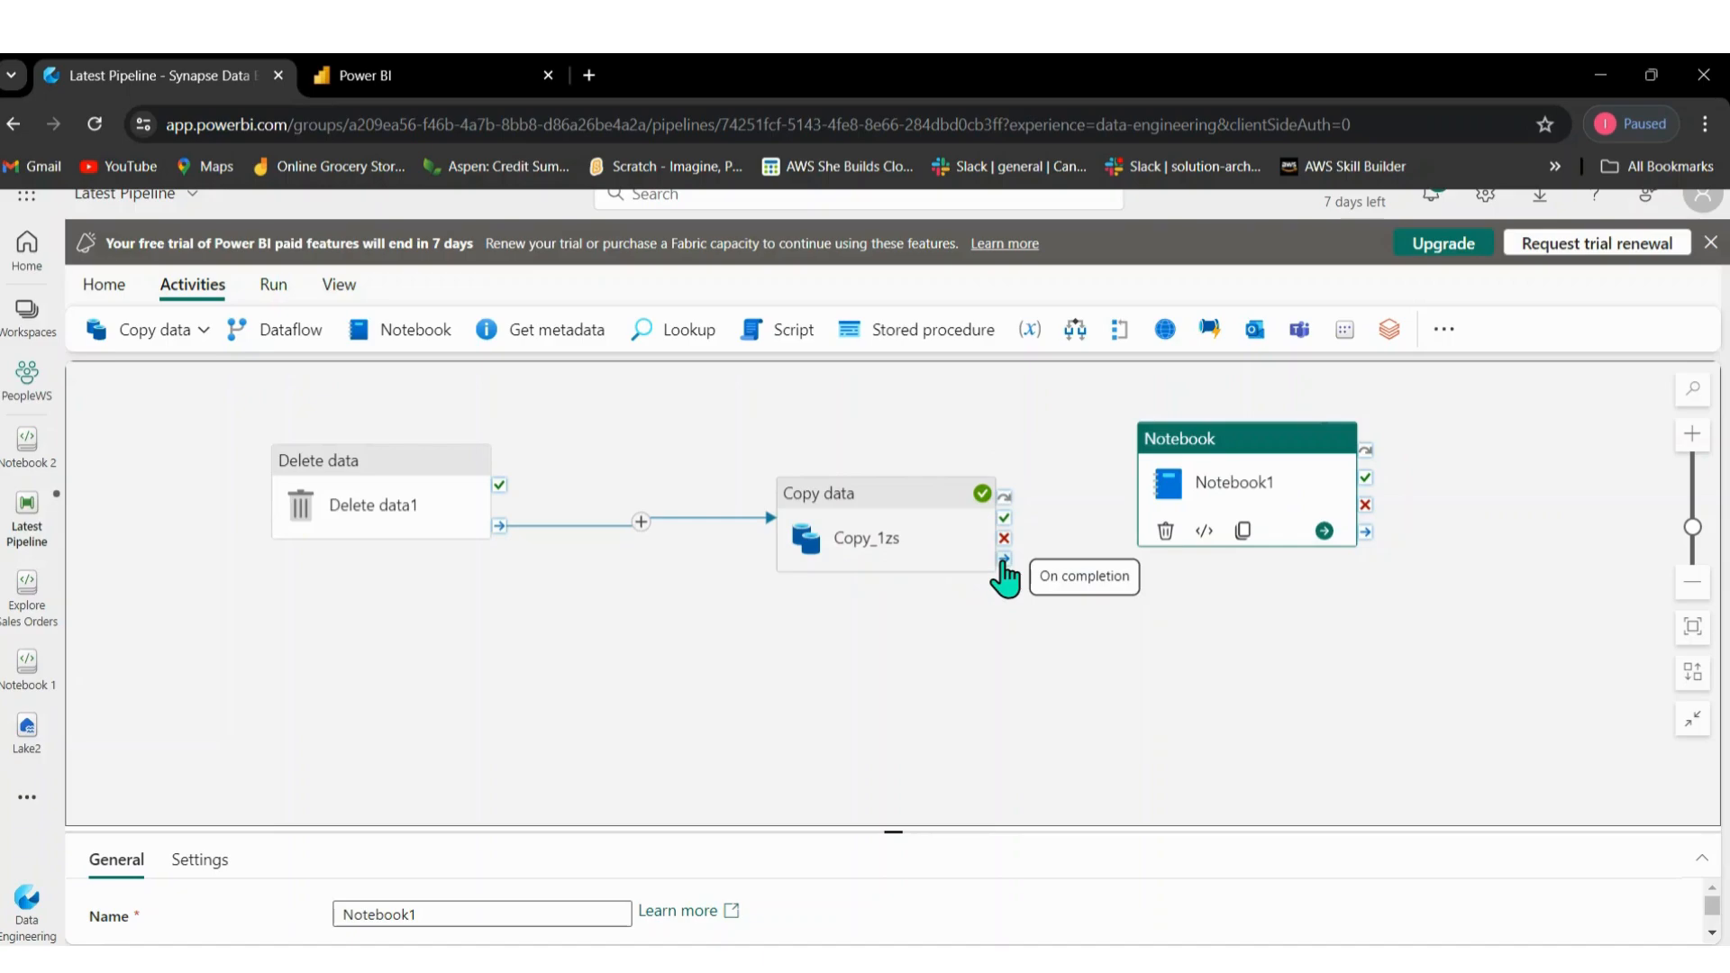
{"action": "left_click_drag", "start_coordinate": [1004, 560], "coordinate": [1192, 509]}
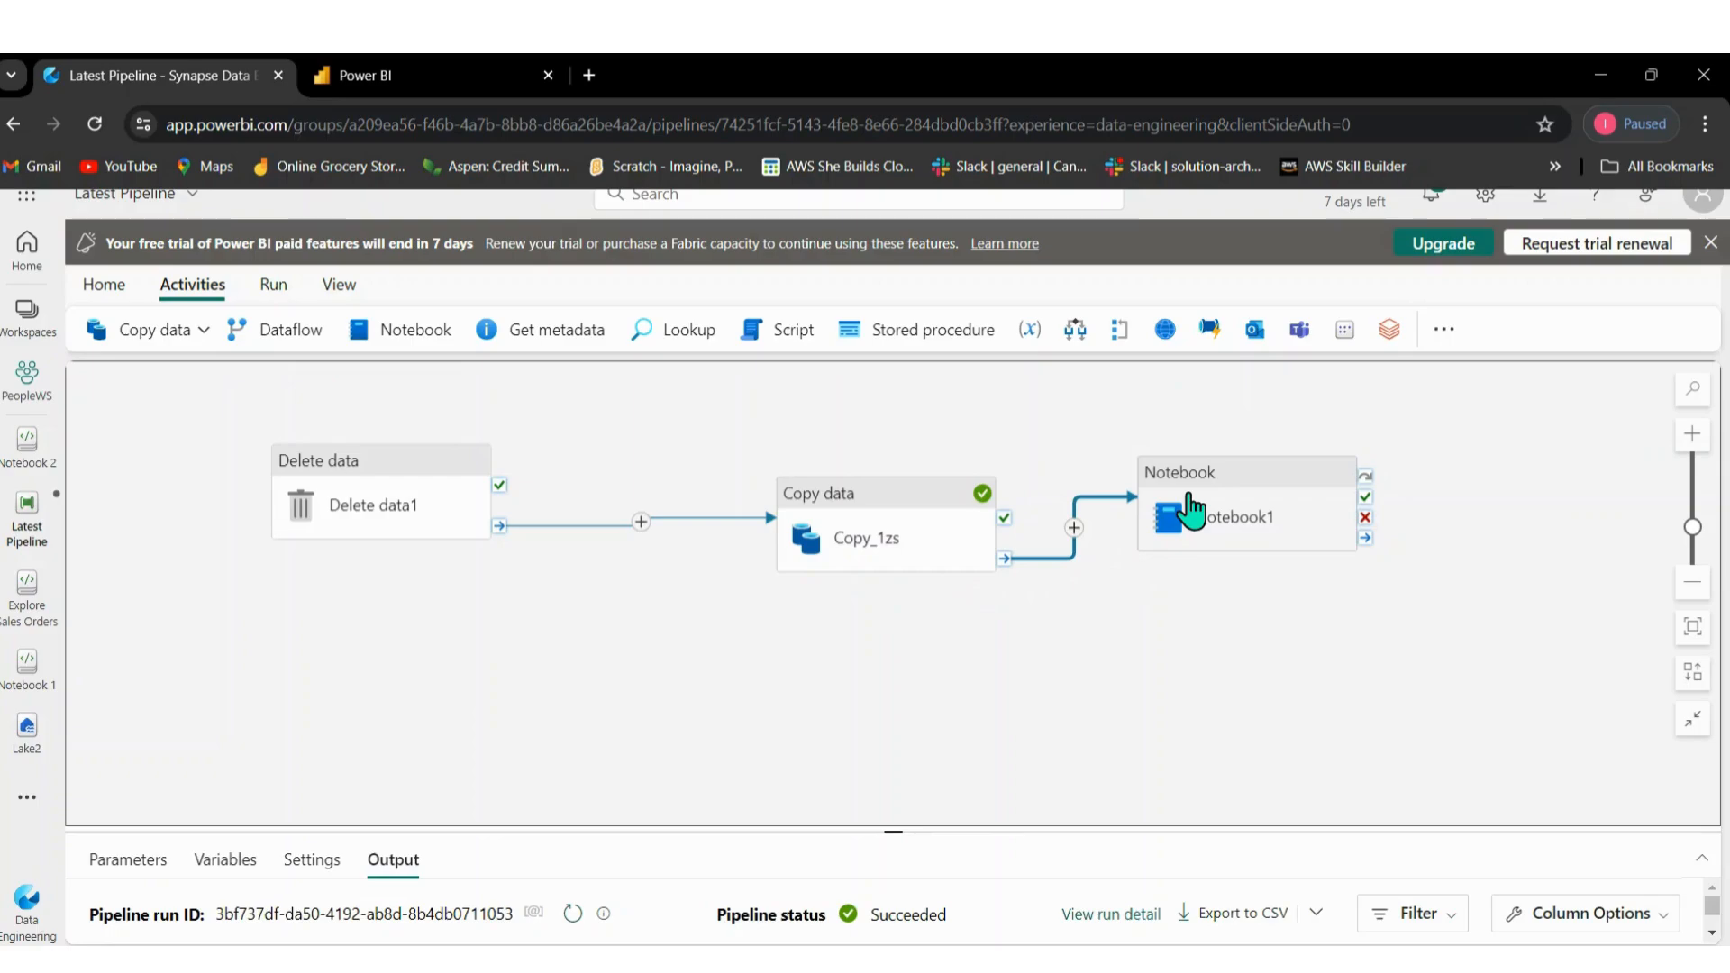
{"action": "left_click", "coordinate": [1255, 485]}
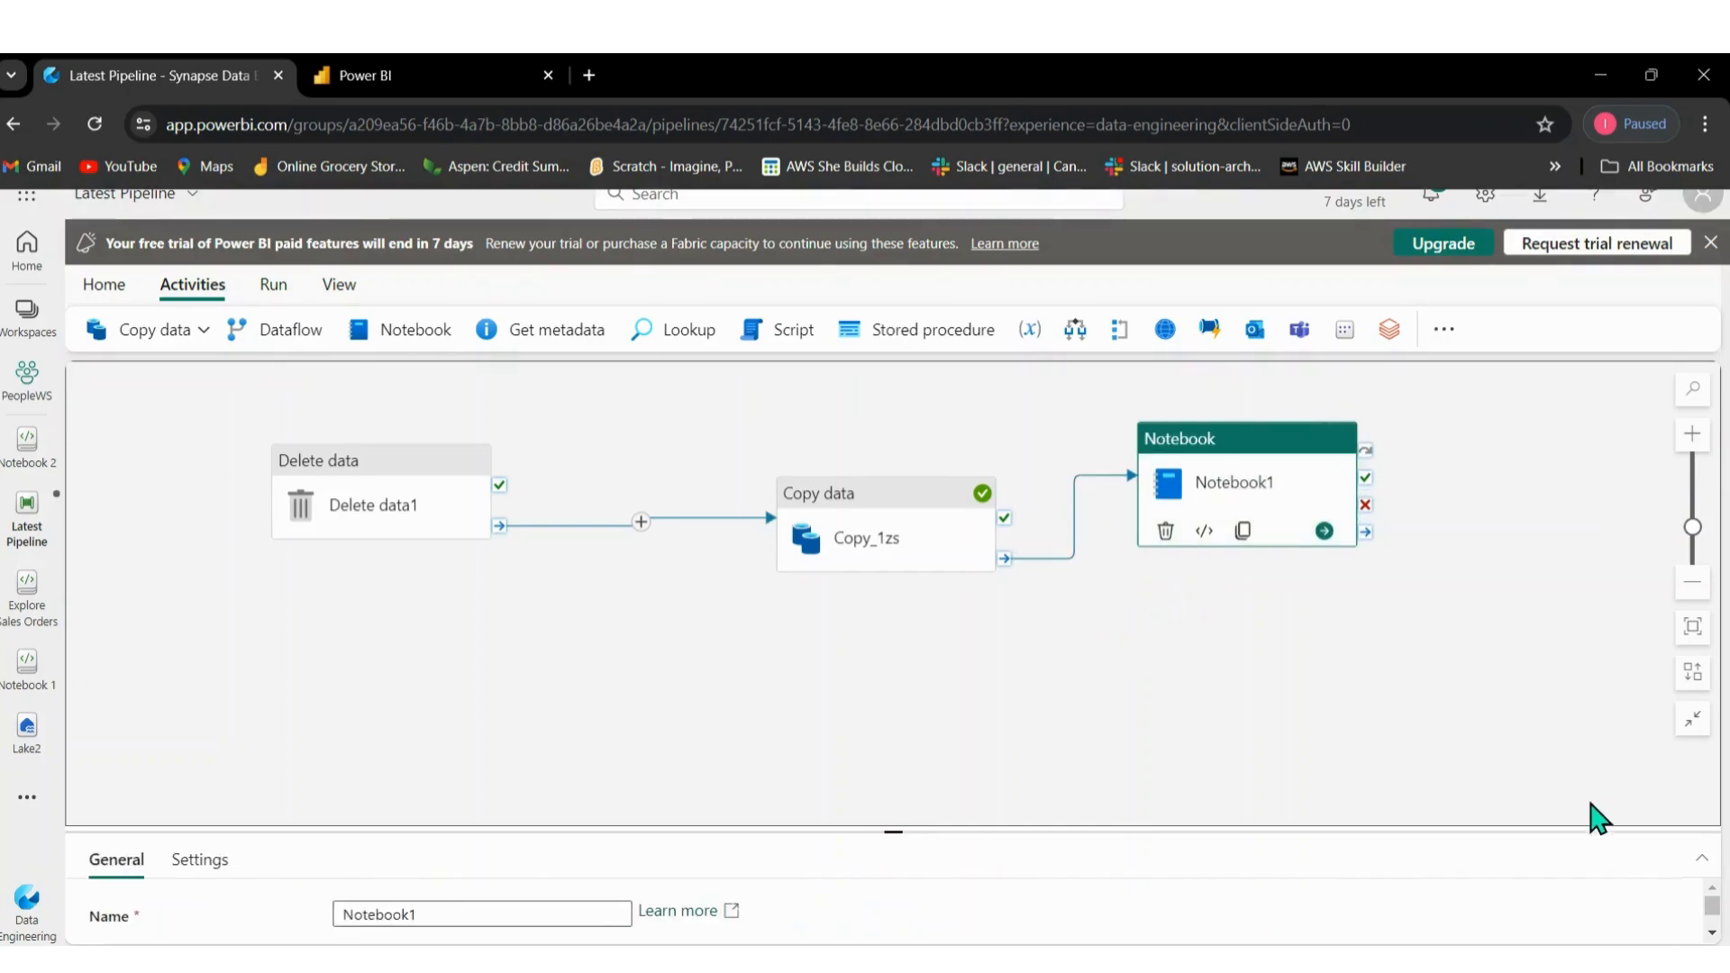
Rename the Notebook activity to Town Notebook, leaving its description empty.
{"action": "left_click_drag", "start_coordinate": [1454, 829], "coordinate": [1435, 662]}
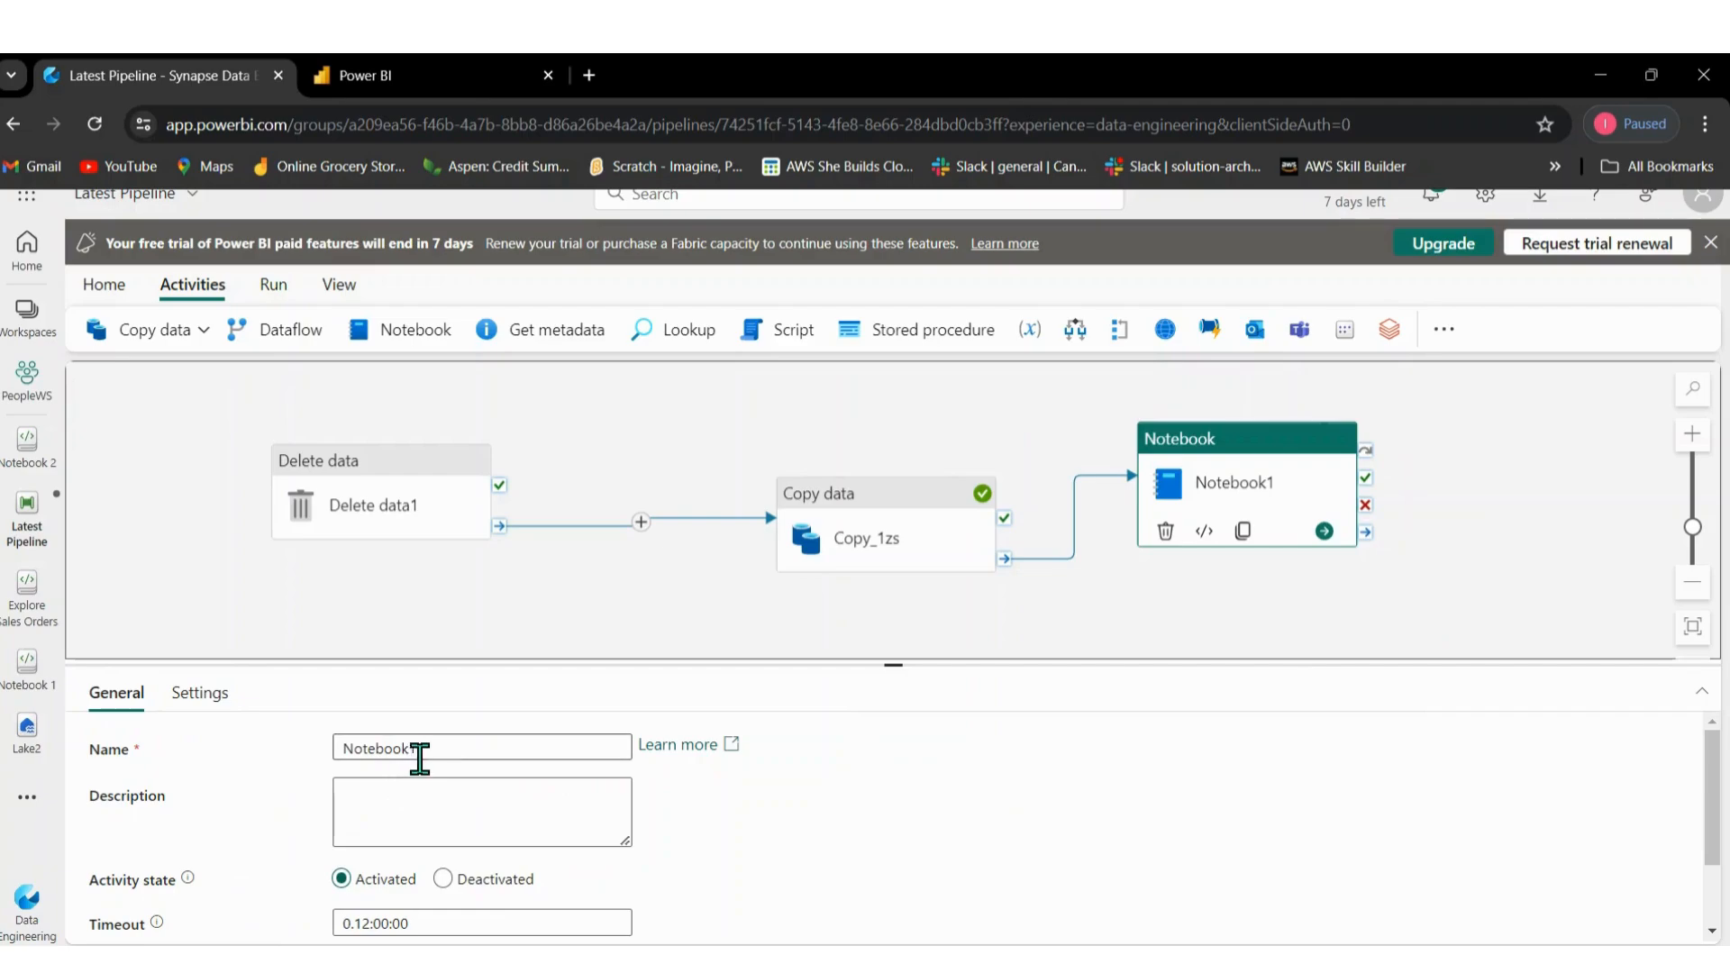
{"action": "left_click", "coordinate": [466, 741]}
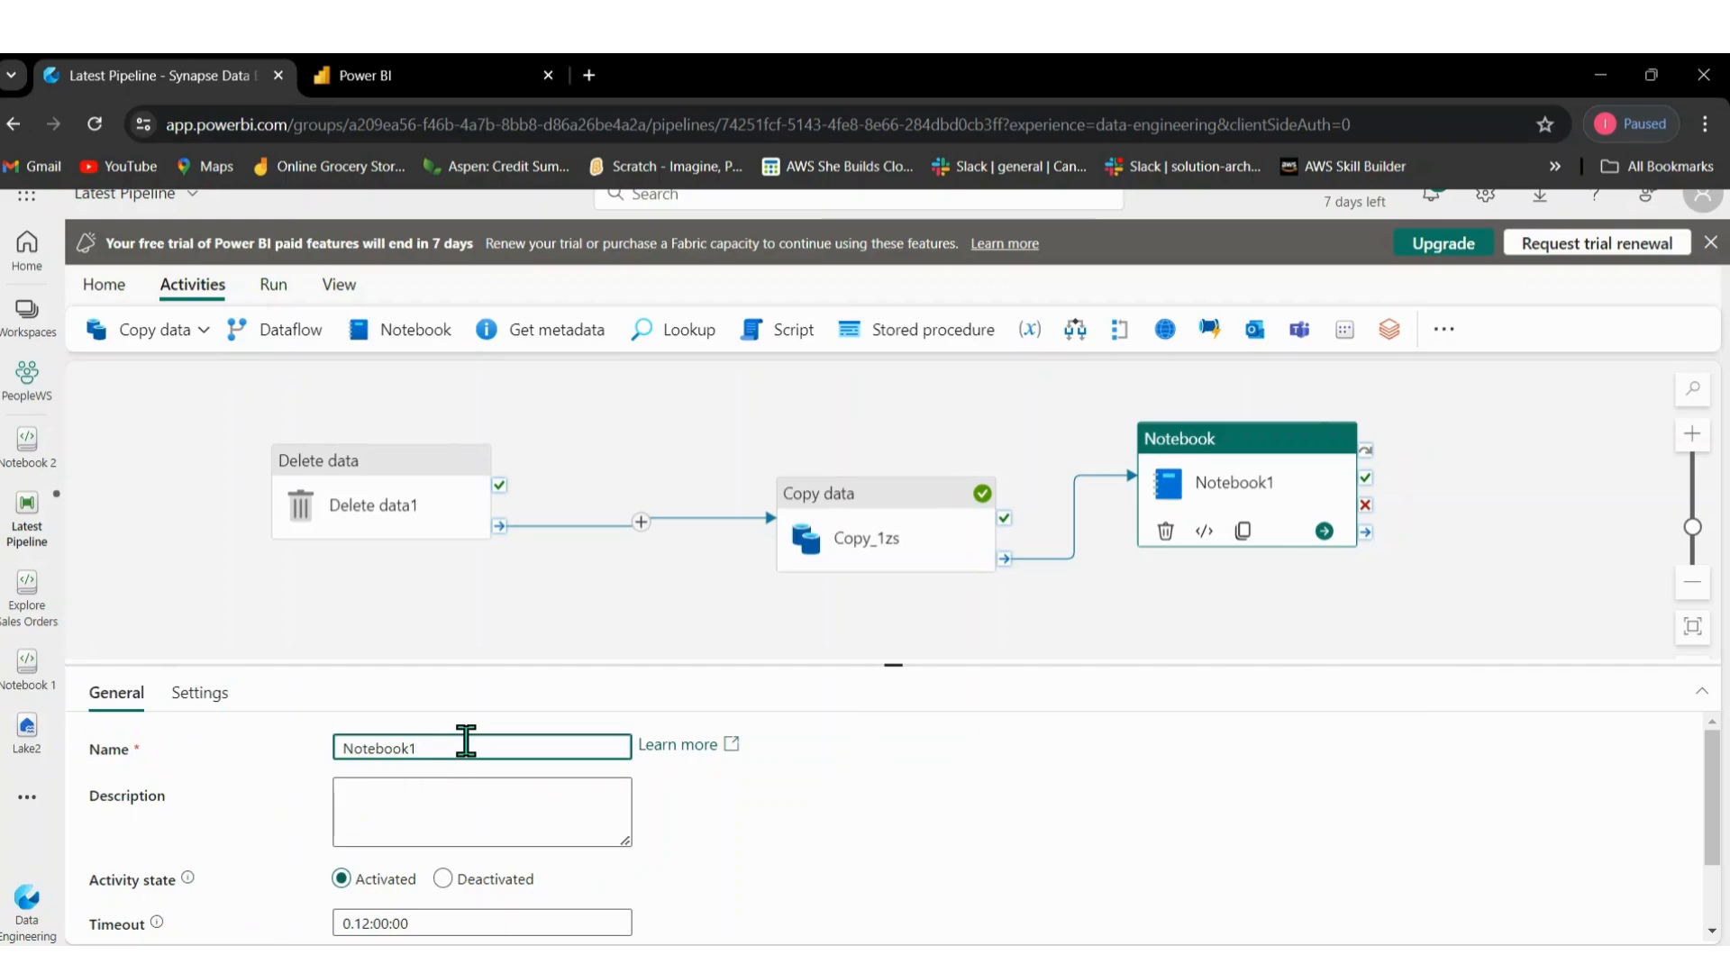
{"action": "left_click", "coordinate": [347, 749]}
{"action": "type", "text": "Town"}
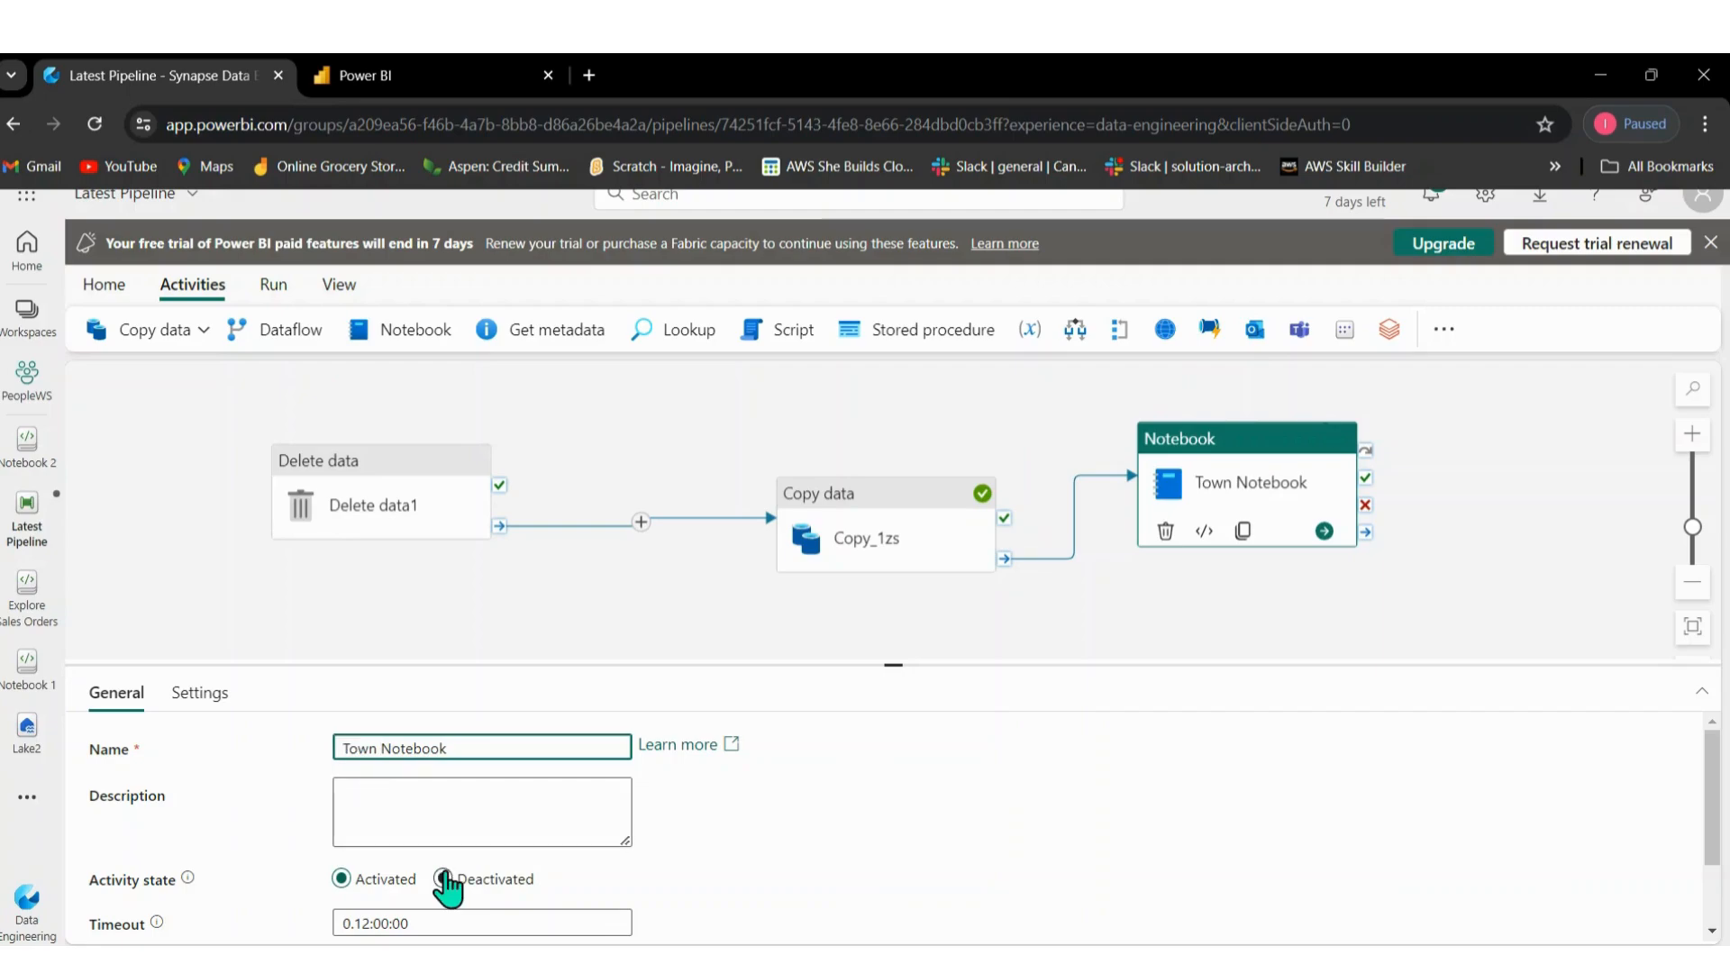
{"action": "left_click", "coordinate": [448, 815]}
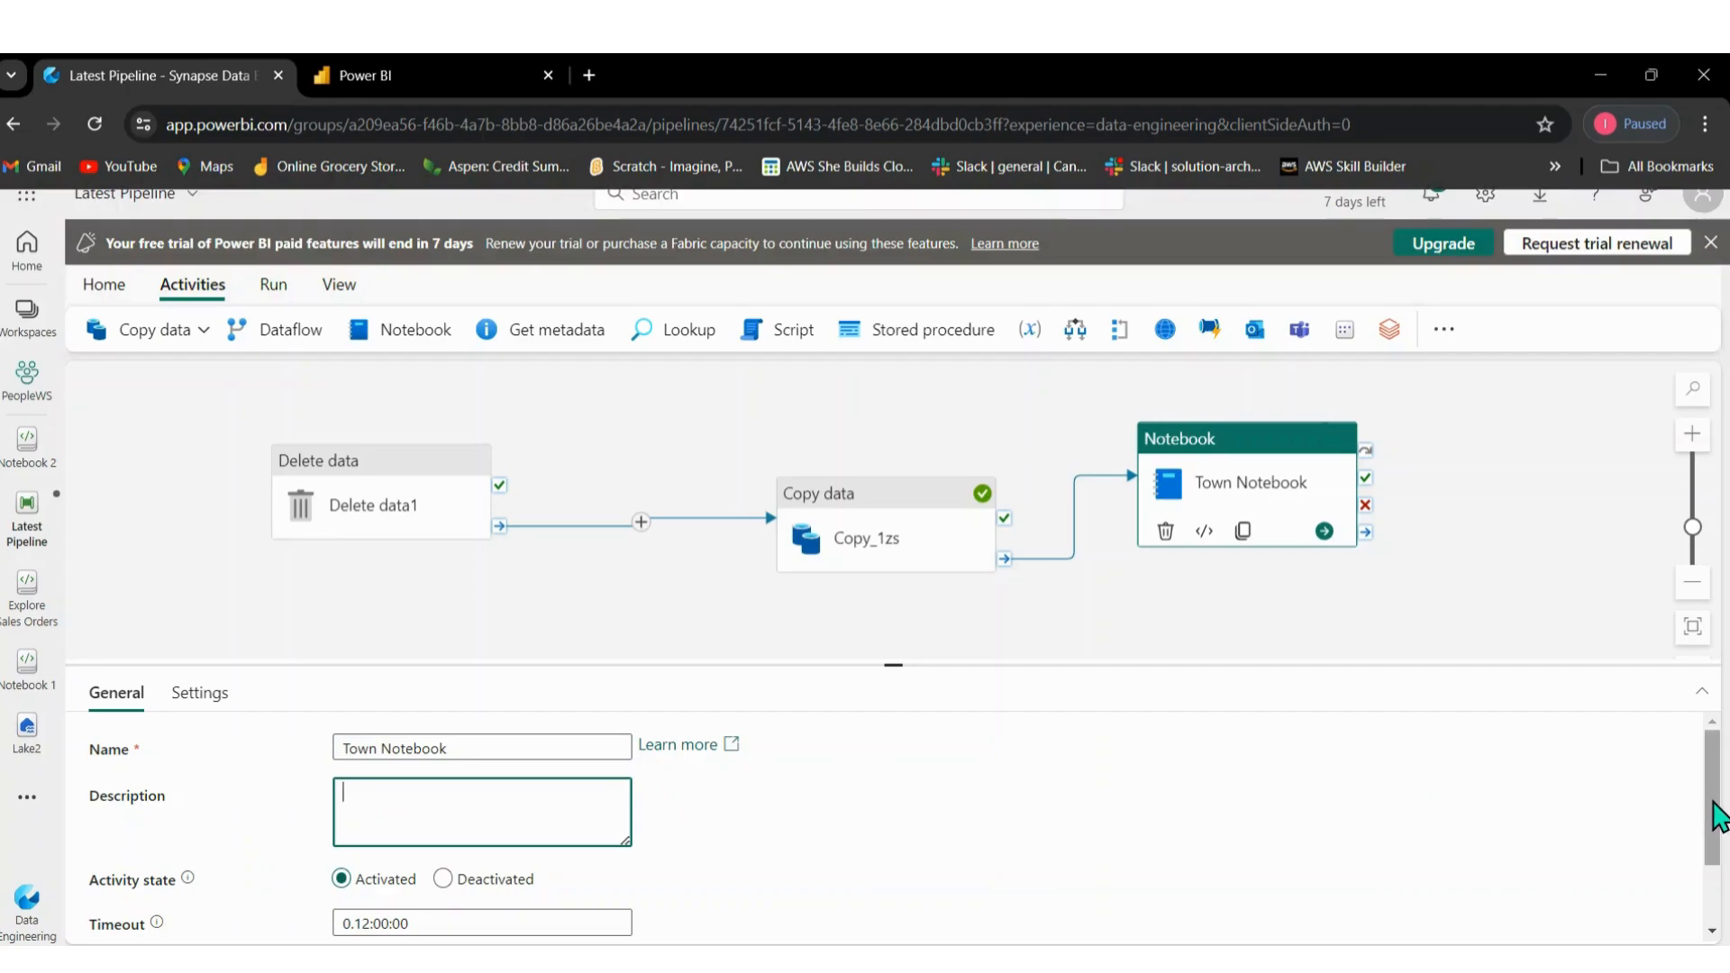
{"action": "mouse_move", "coordinate": [1717, 816]}
{"action": "left_mouse_down"}
{"action": "mouse_move", "coordinate": [1722, 857]}
{"action": "mouse_move", "coordinate": [1721, 833]}
{"action": "left_mouse_up"}
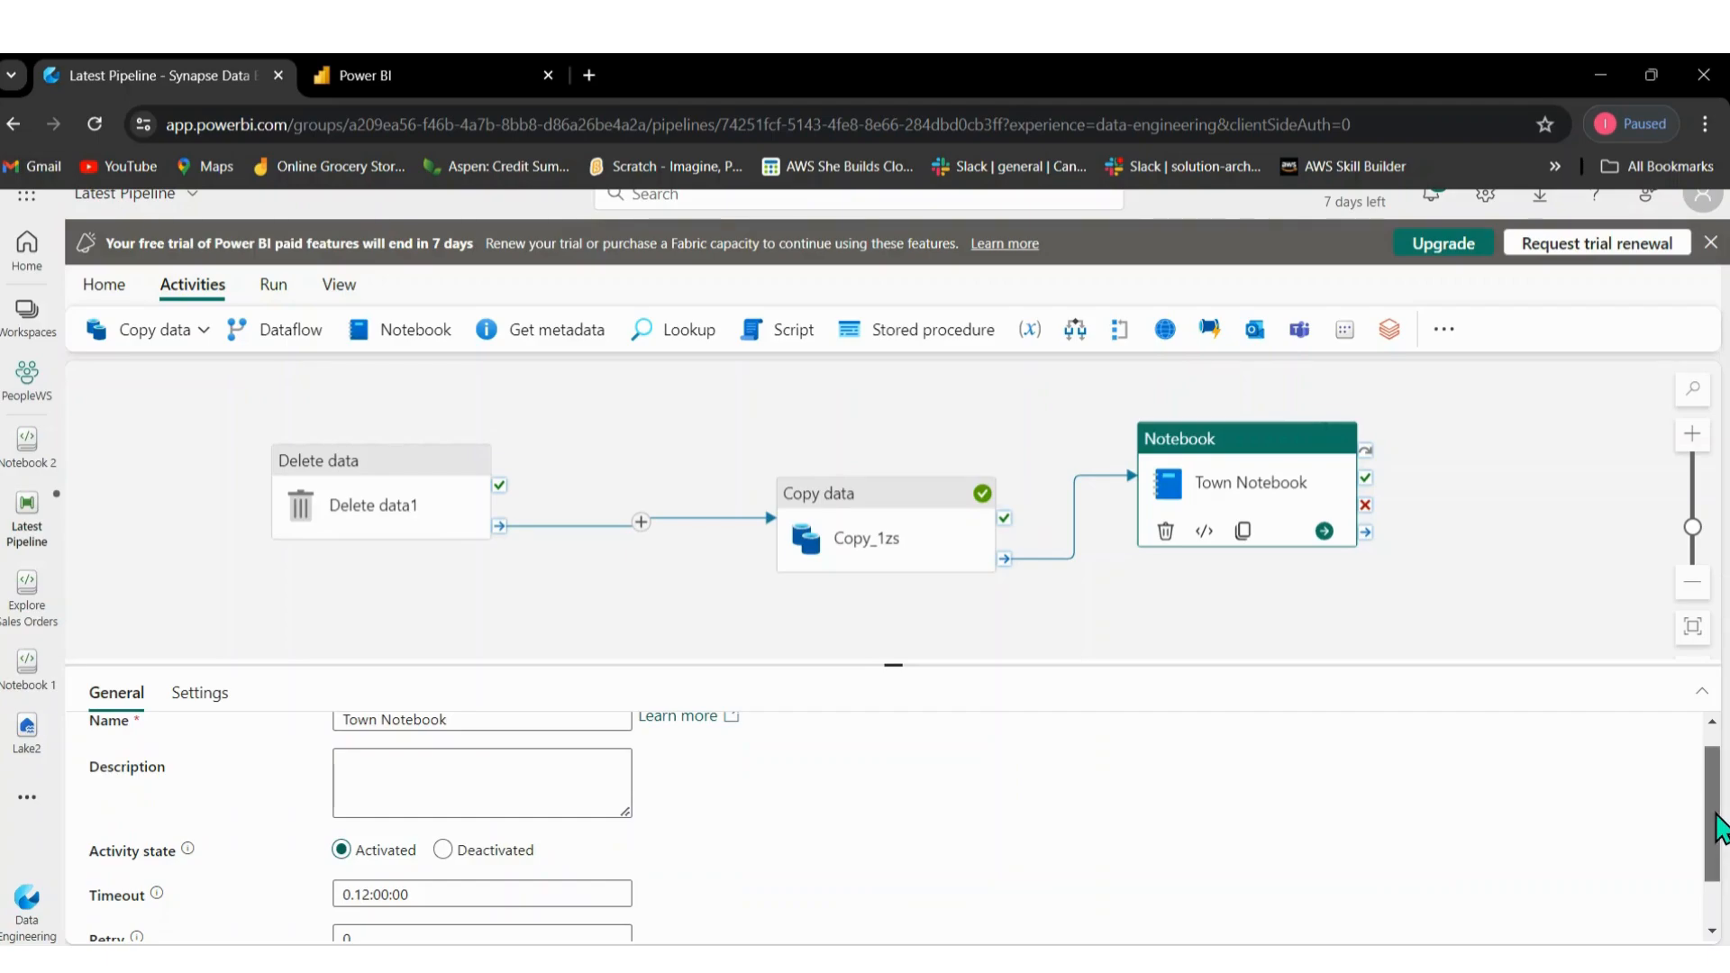
{"action": "left_click_drag", "start_coordinate": [1722, 833], "coordinate": [1728, 734]}
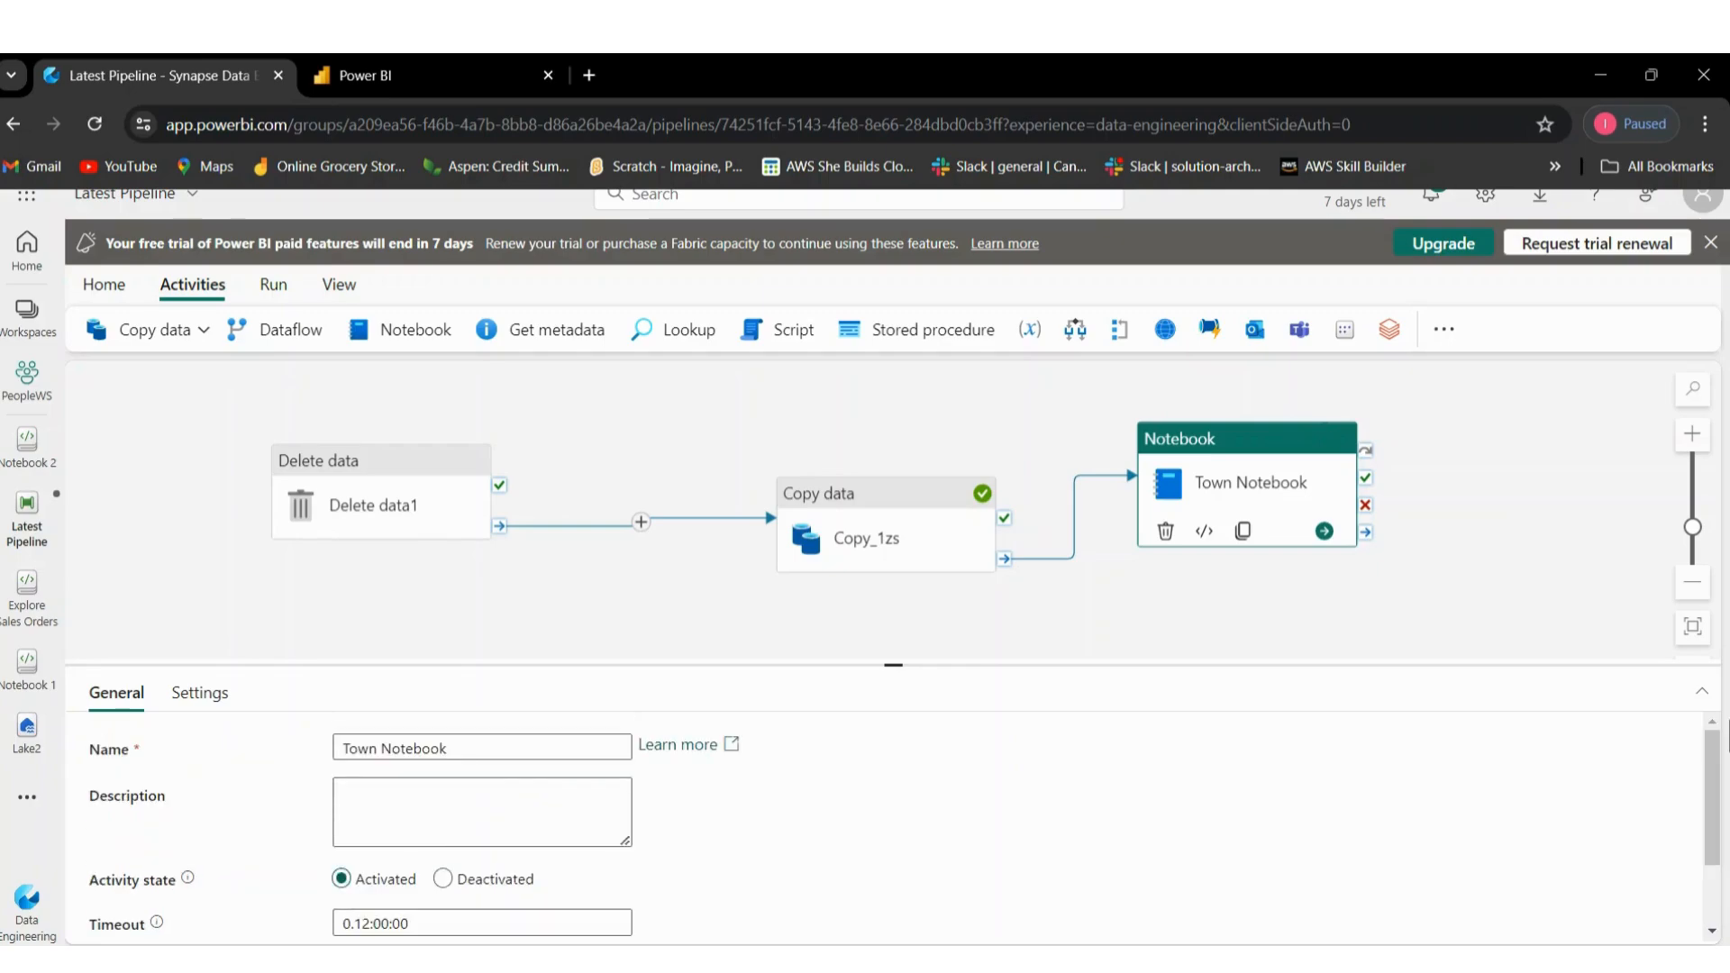
Set the Town Notebook activity to run Notebook 1 from the PeopleWS workspace.
{"action": "left_click", "coordinate": [210, 699]}
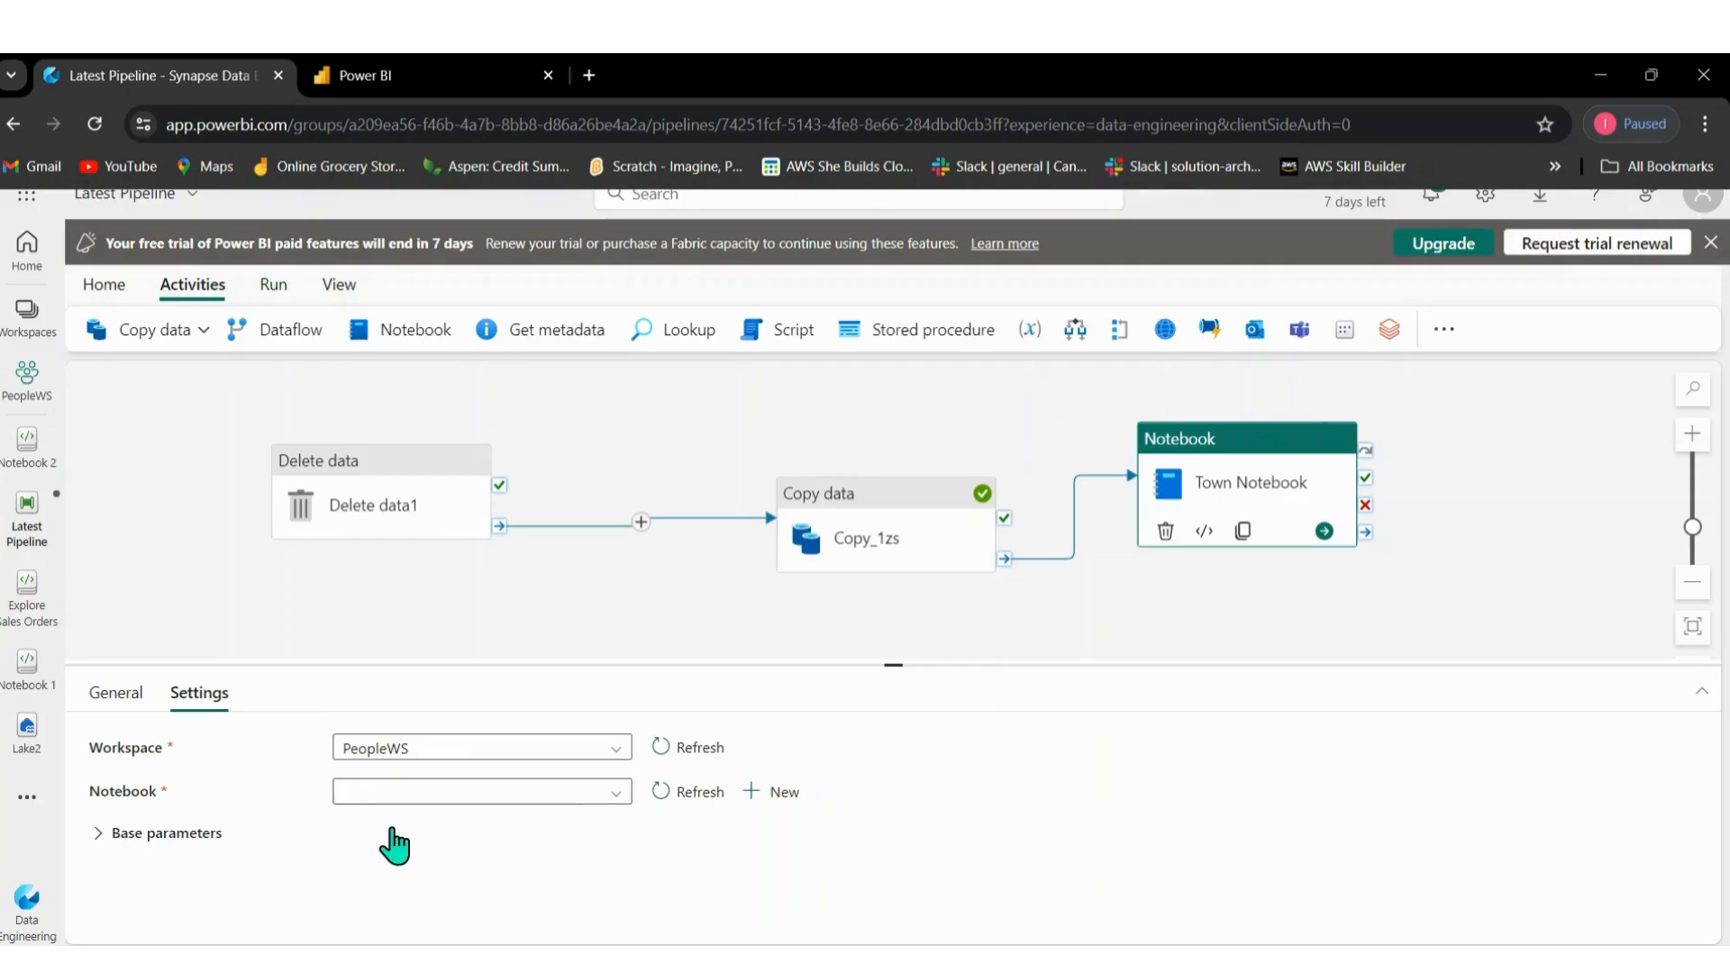
{"action": "left_click", "coordinate": [466, 793]}
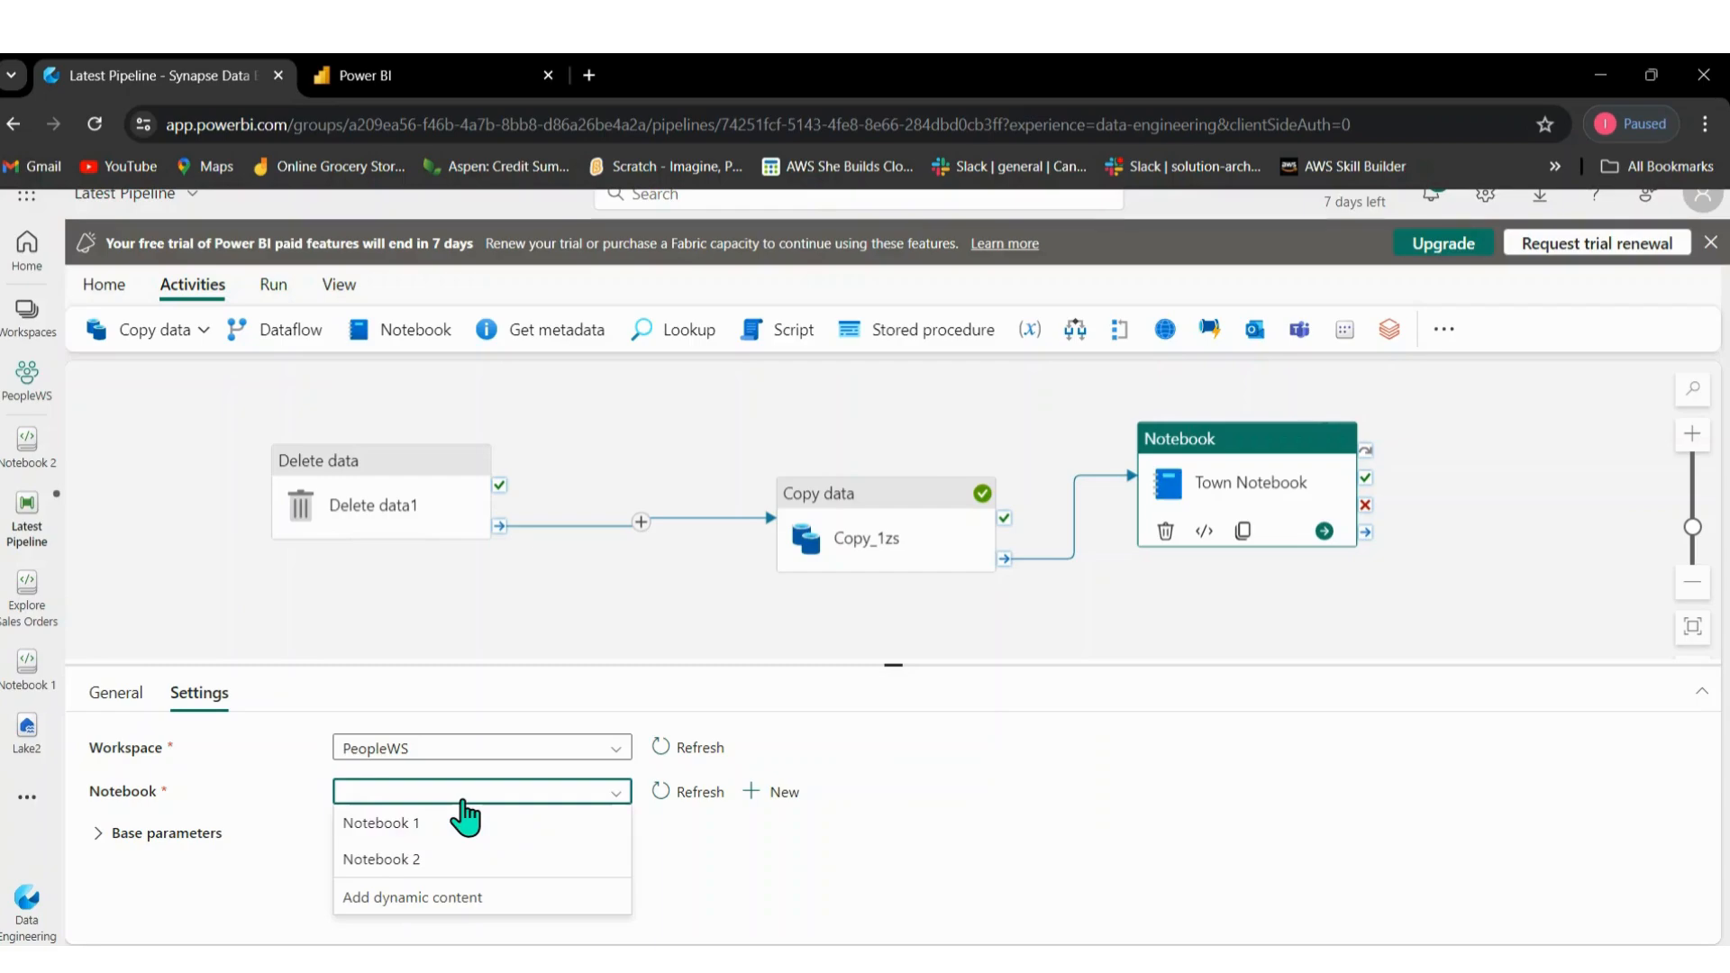
{"action": "left_click", "coordinate": [117, 699]}
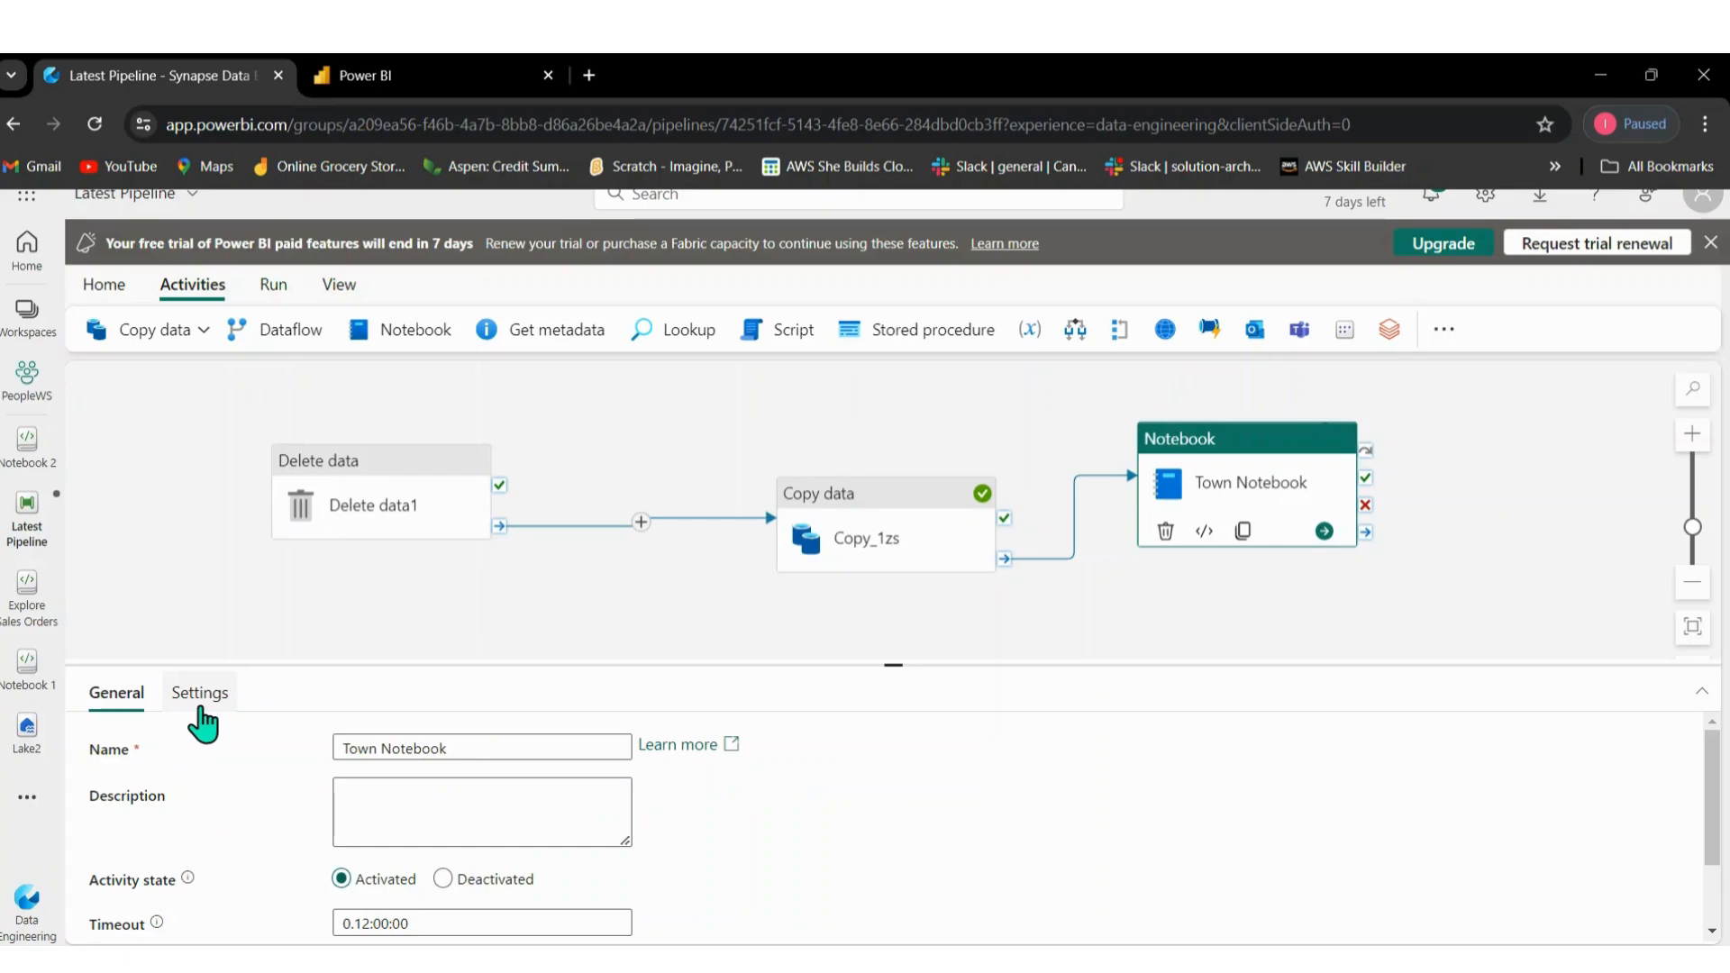
{"action": "left_click", "coordinate": [200, 712]}
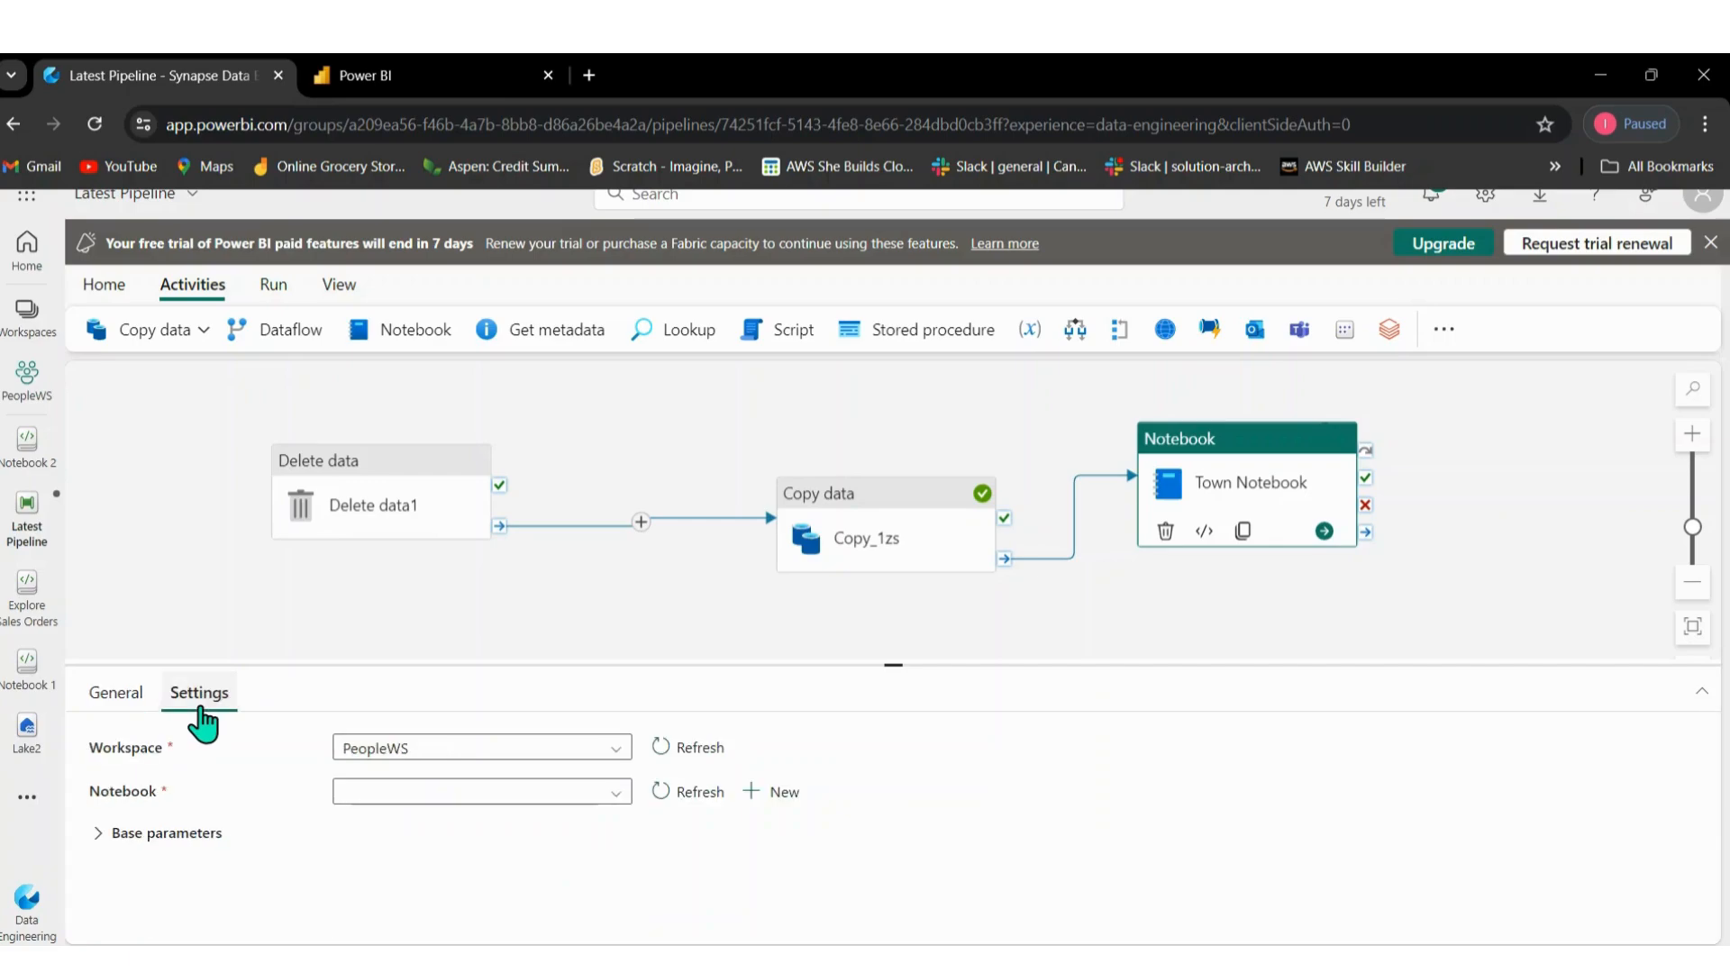
{"action": "left_click", "coordinate": [361, 797]}
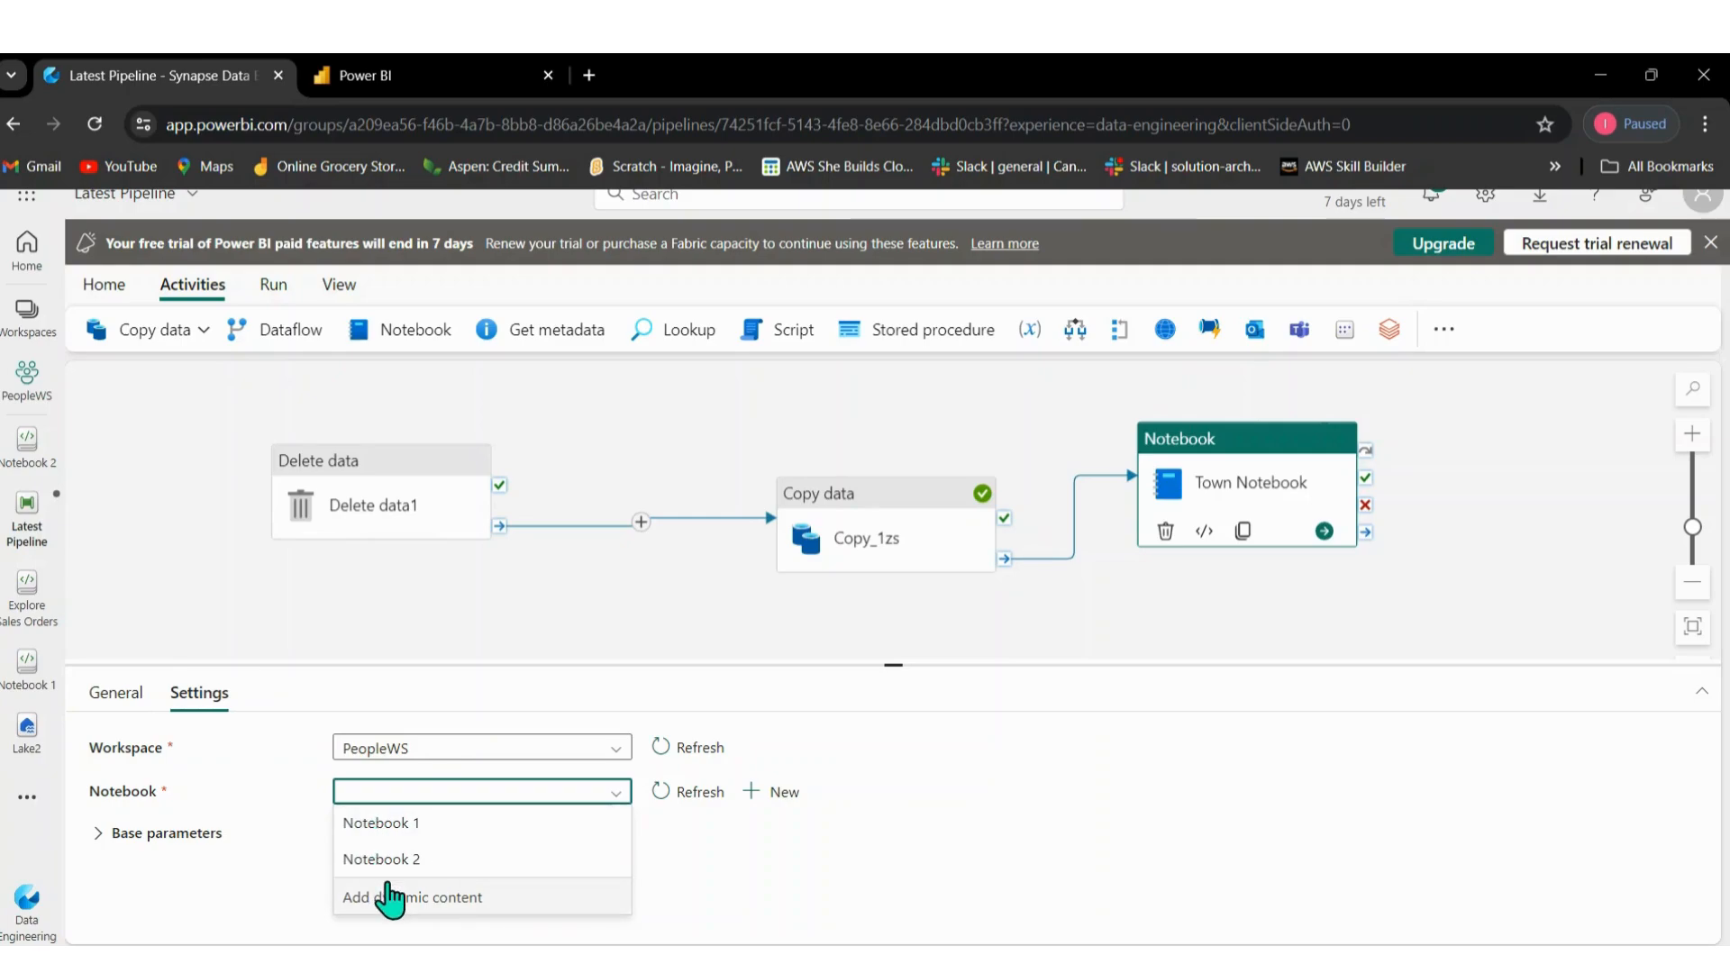
{"action": "left_click", "coordinate": [402, 824]}
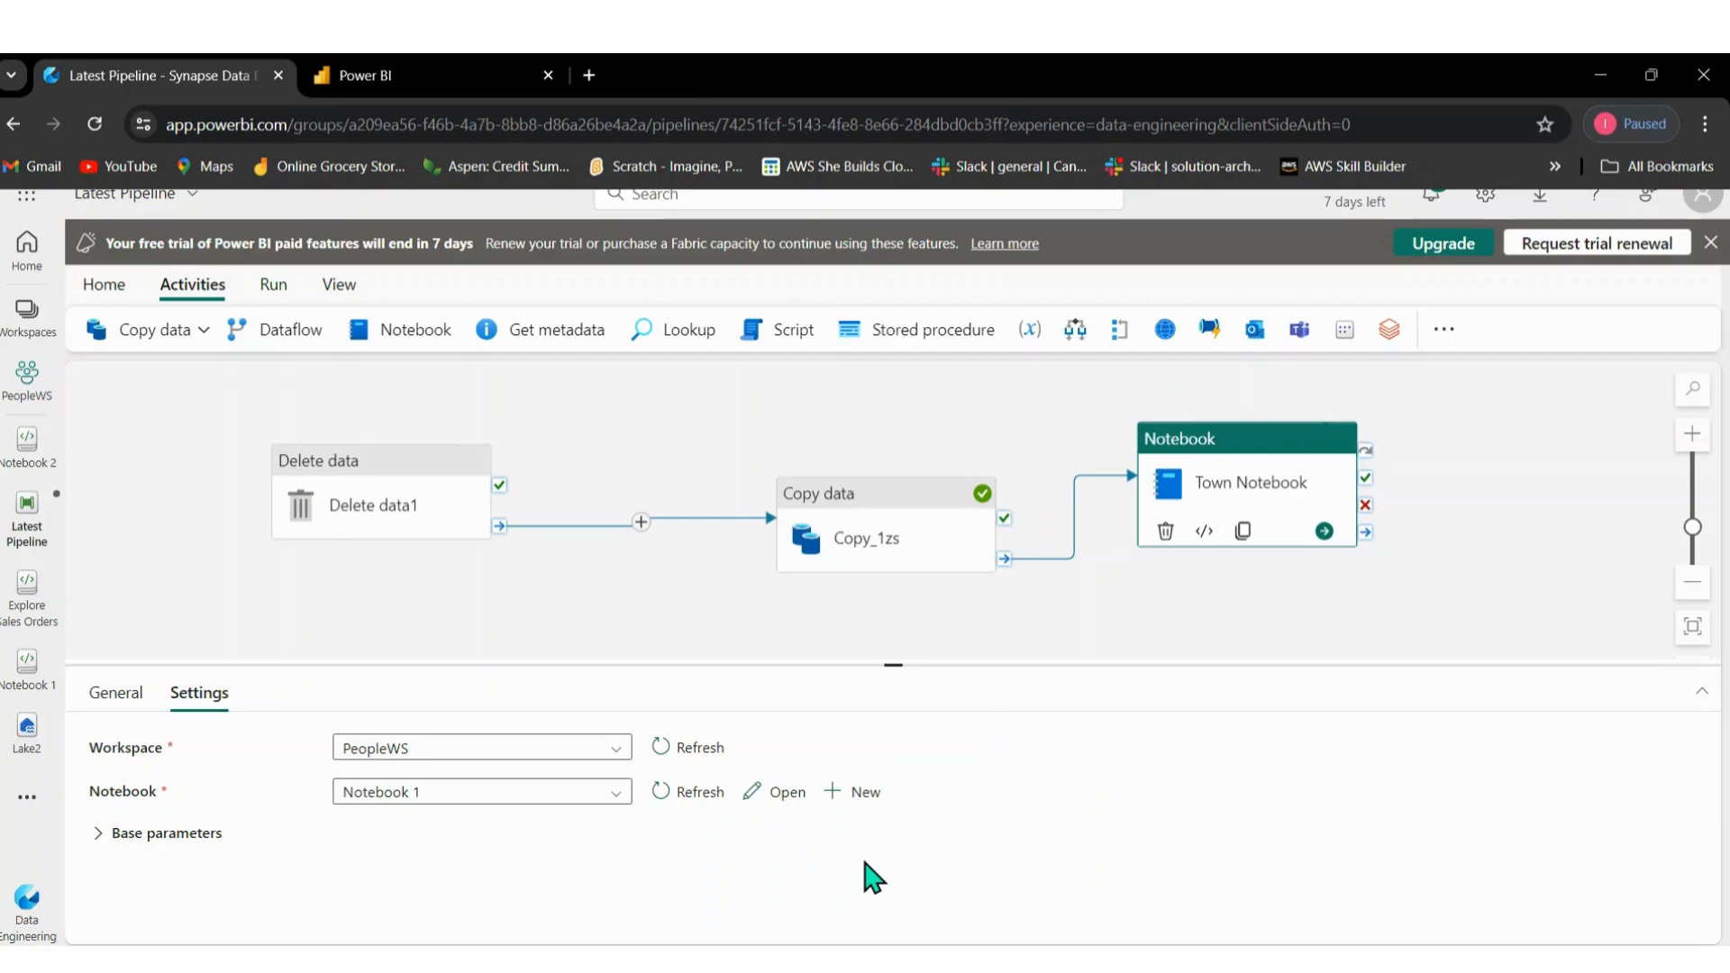
{"action": "left_click", "coordinate": [118, 694]}
{"action": "left_click", "coordinate": [581, 750]}
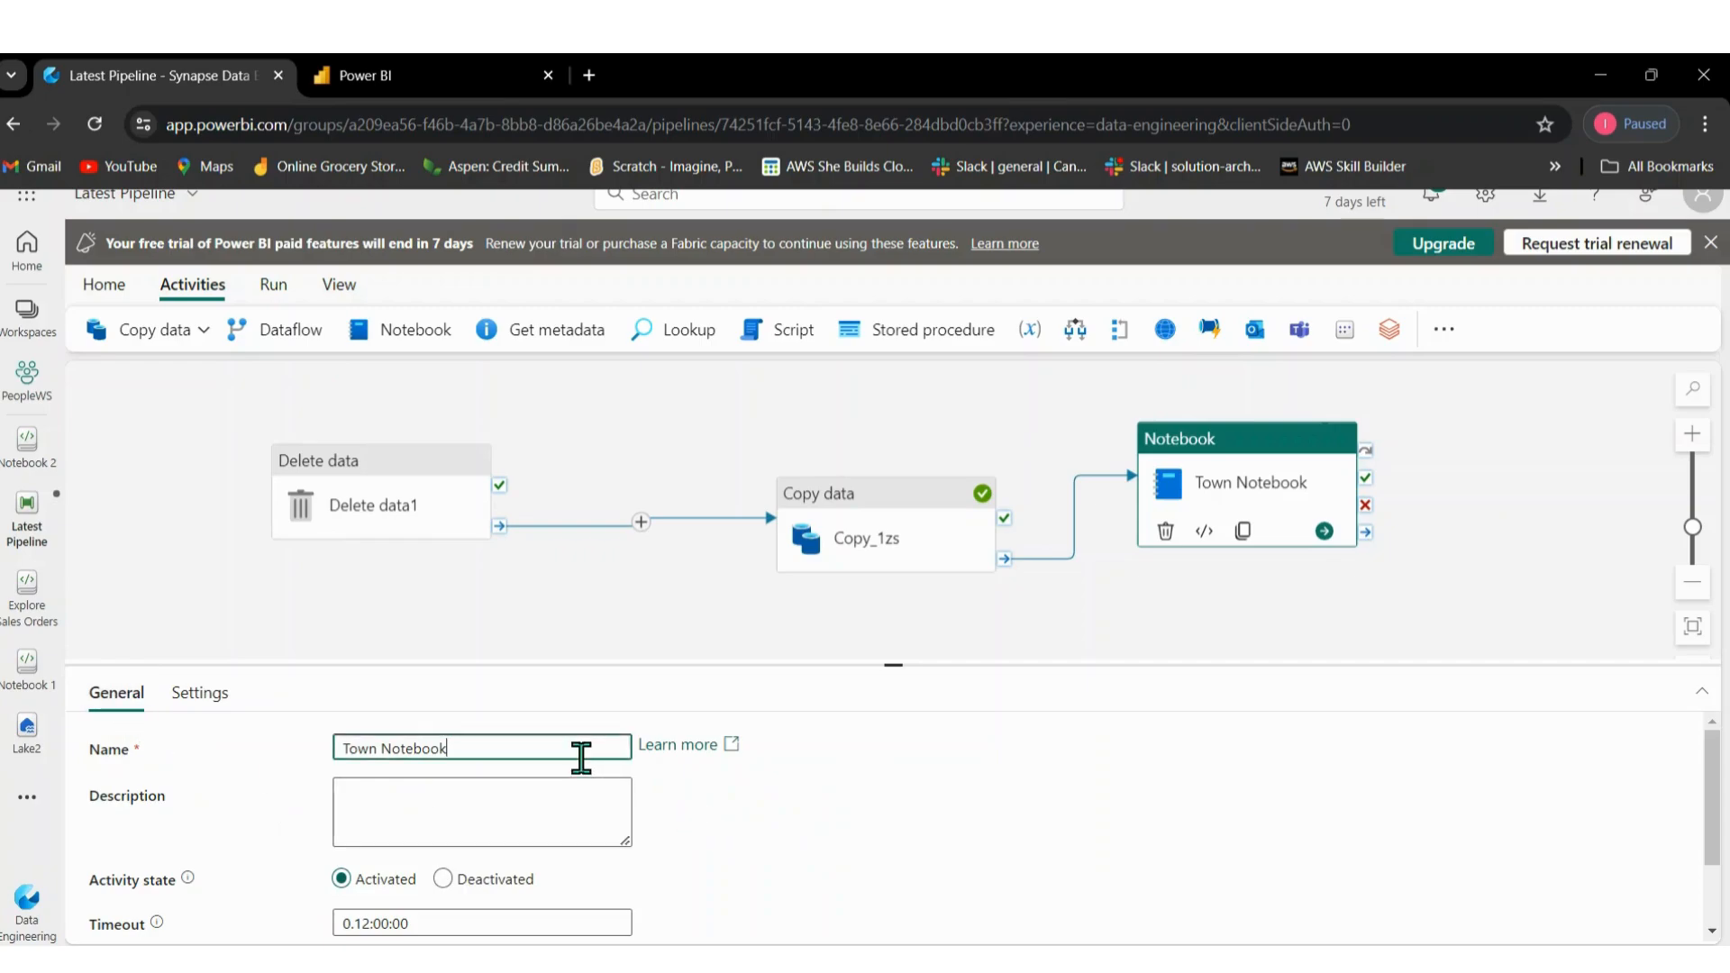
{"action": "left_click", "coordinate": [560, 796]}
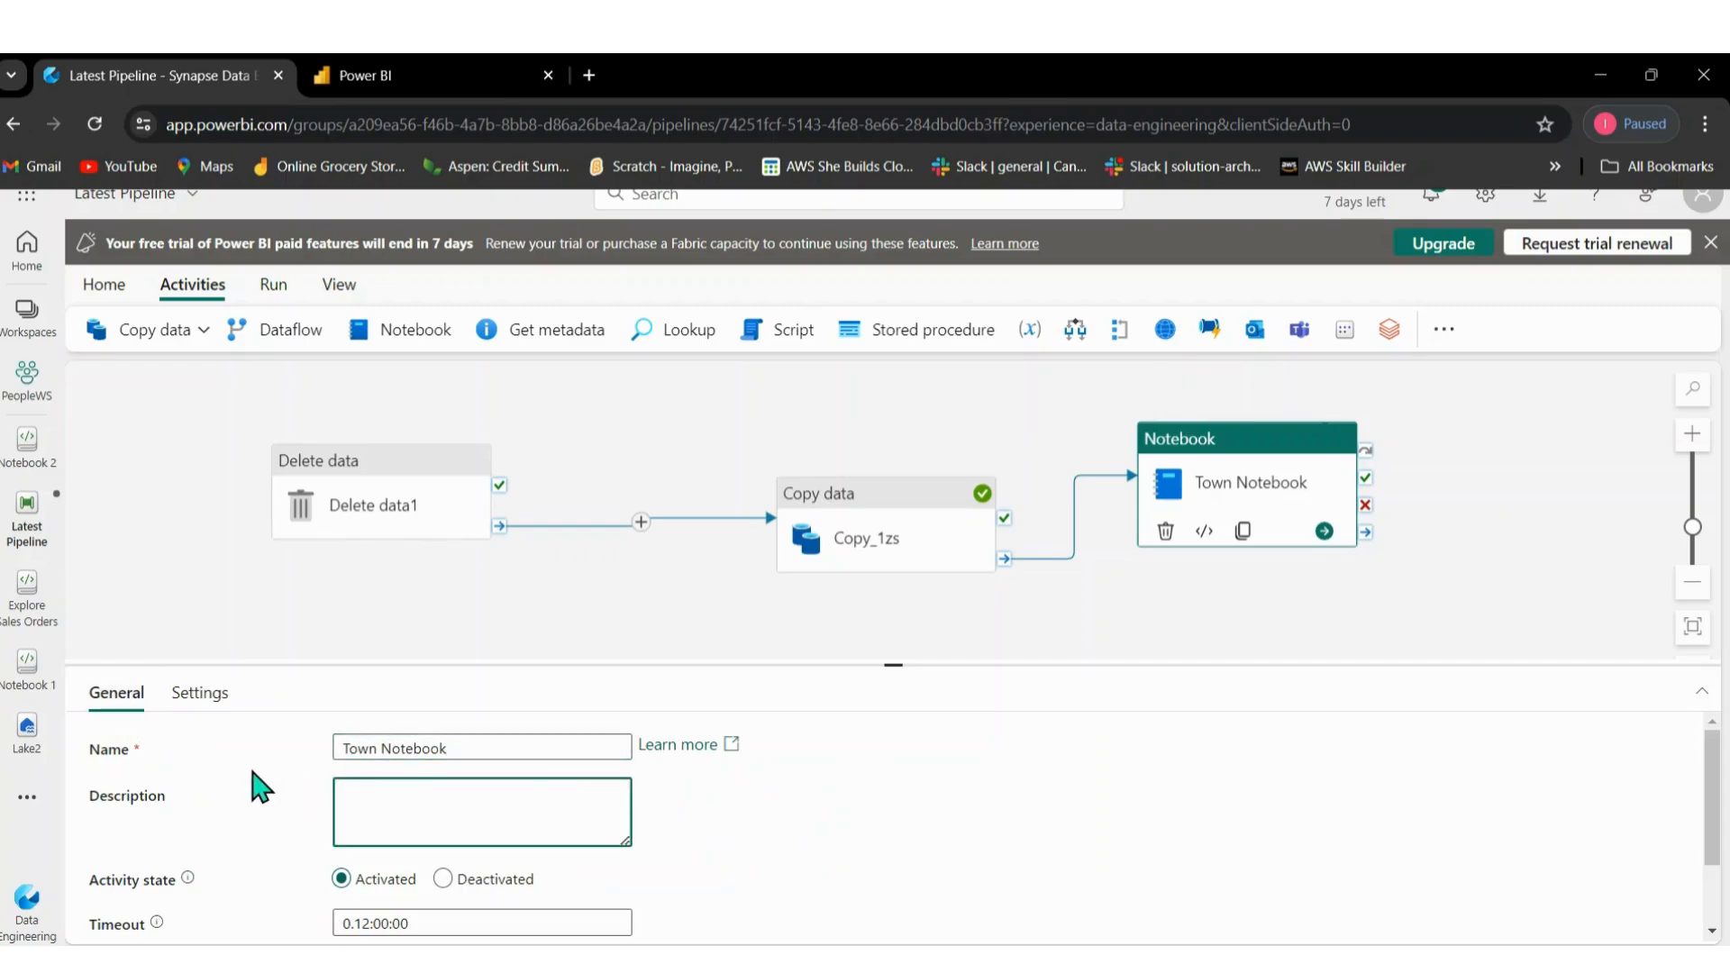
{"action": "left_click", "coordinate": [216, 700]}
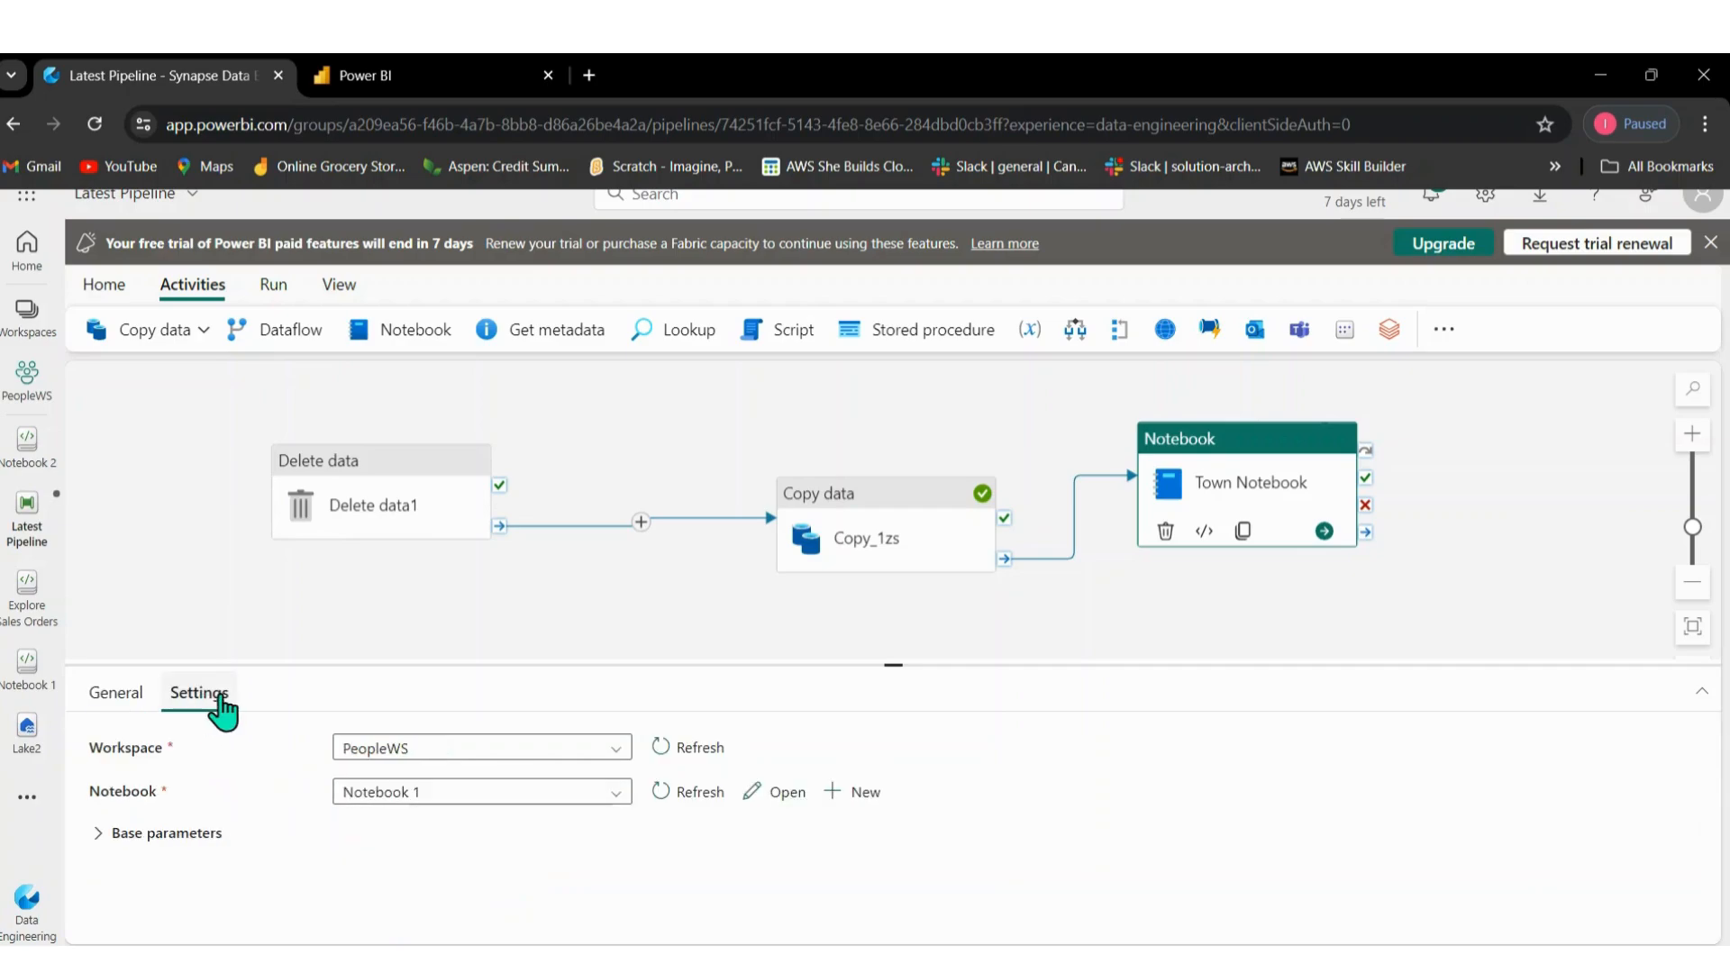
{"action": "left_click", "coordinate": [572, 796]}
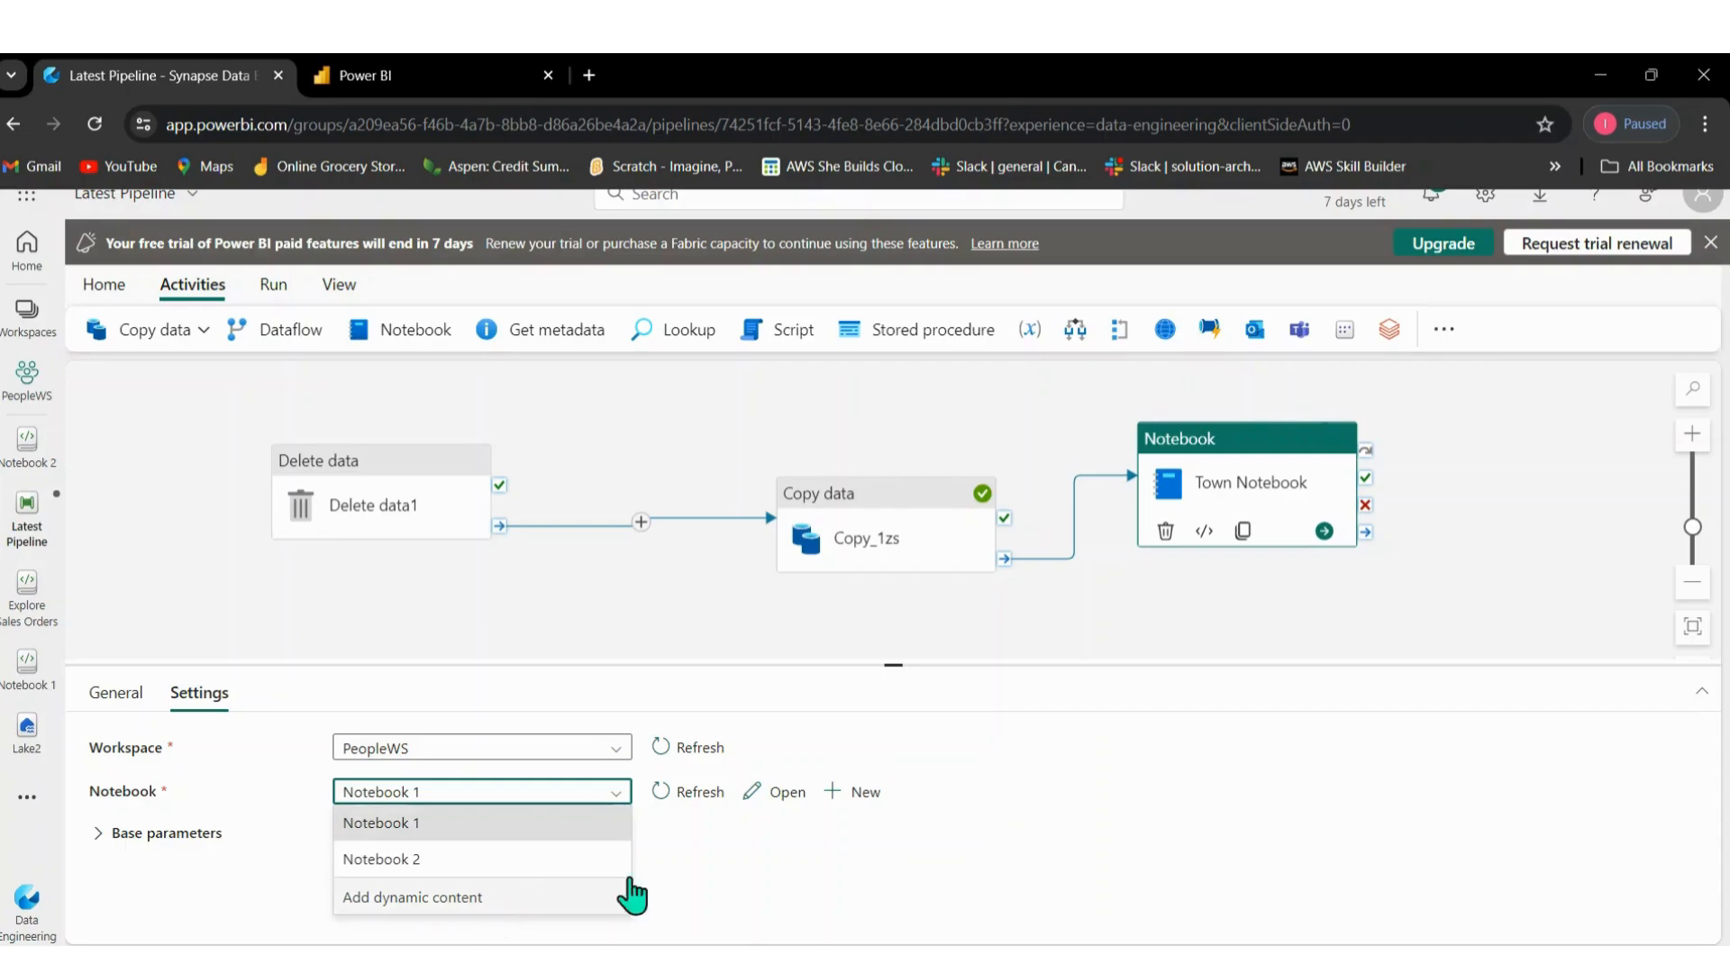
Create a new notebook from the Town Notebook activity's settings and refresh the available notebooks back in the pipeline.
{"action": "left_click", "coordinate": [834, 795]}
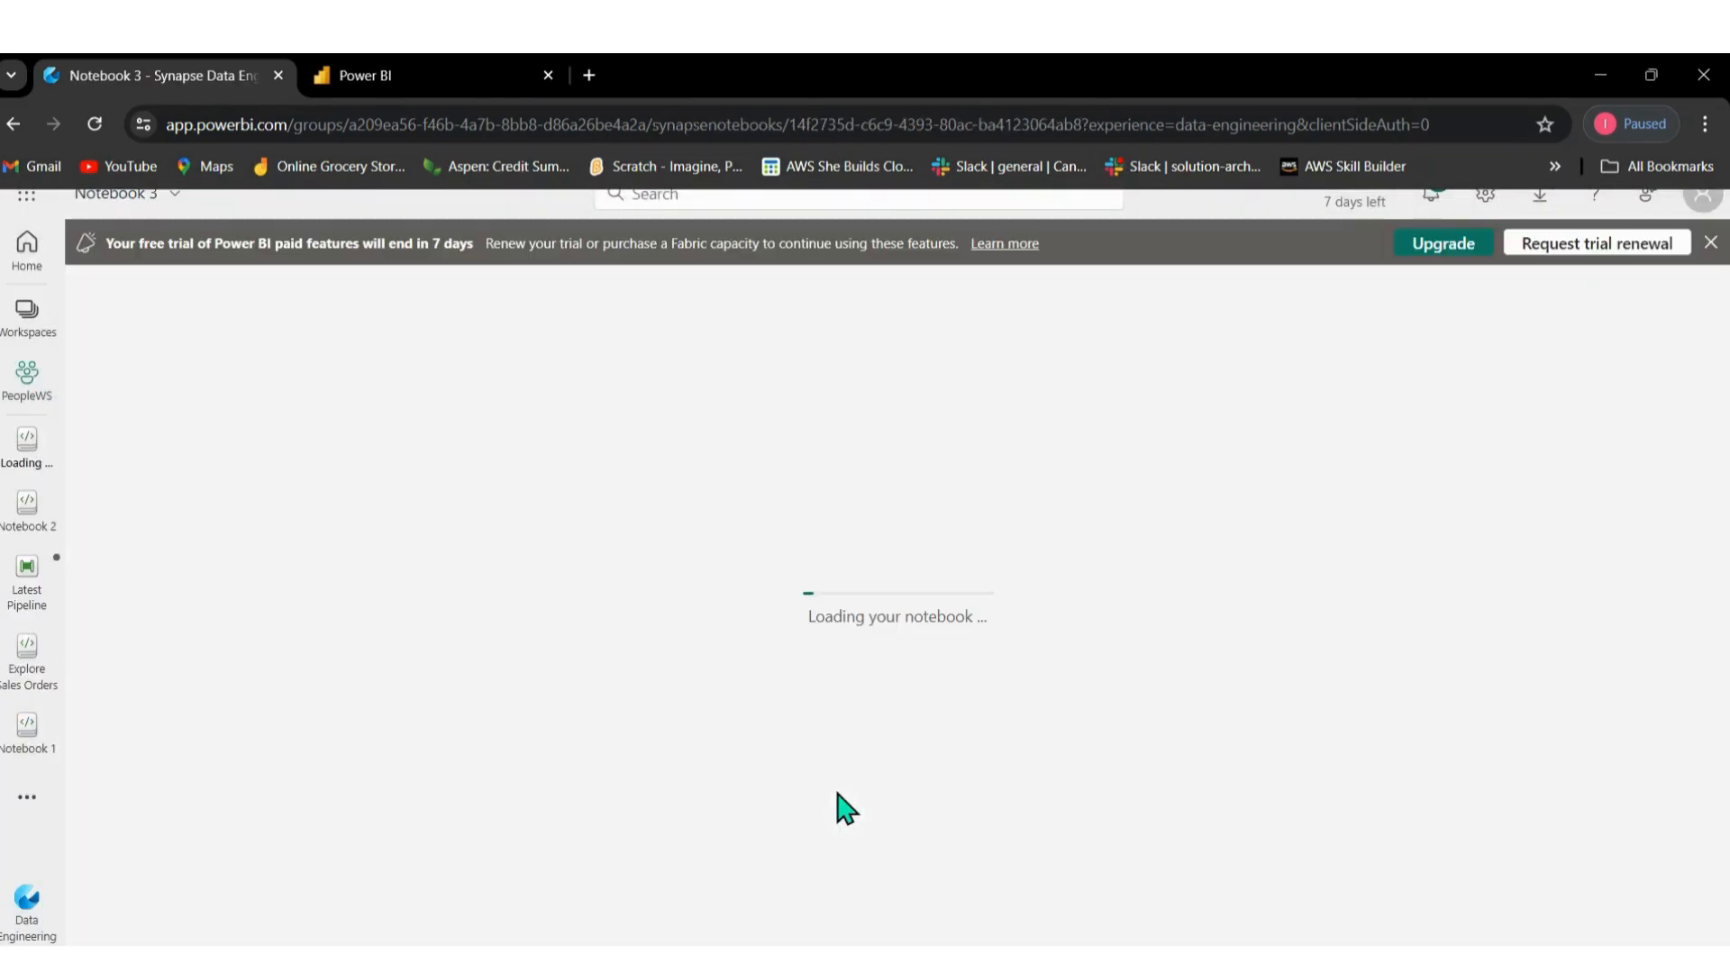
{"action": "left_click", "coordinate": [13, 126]}
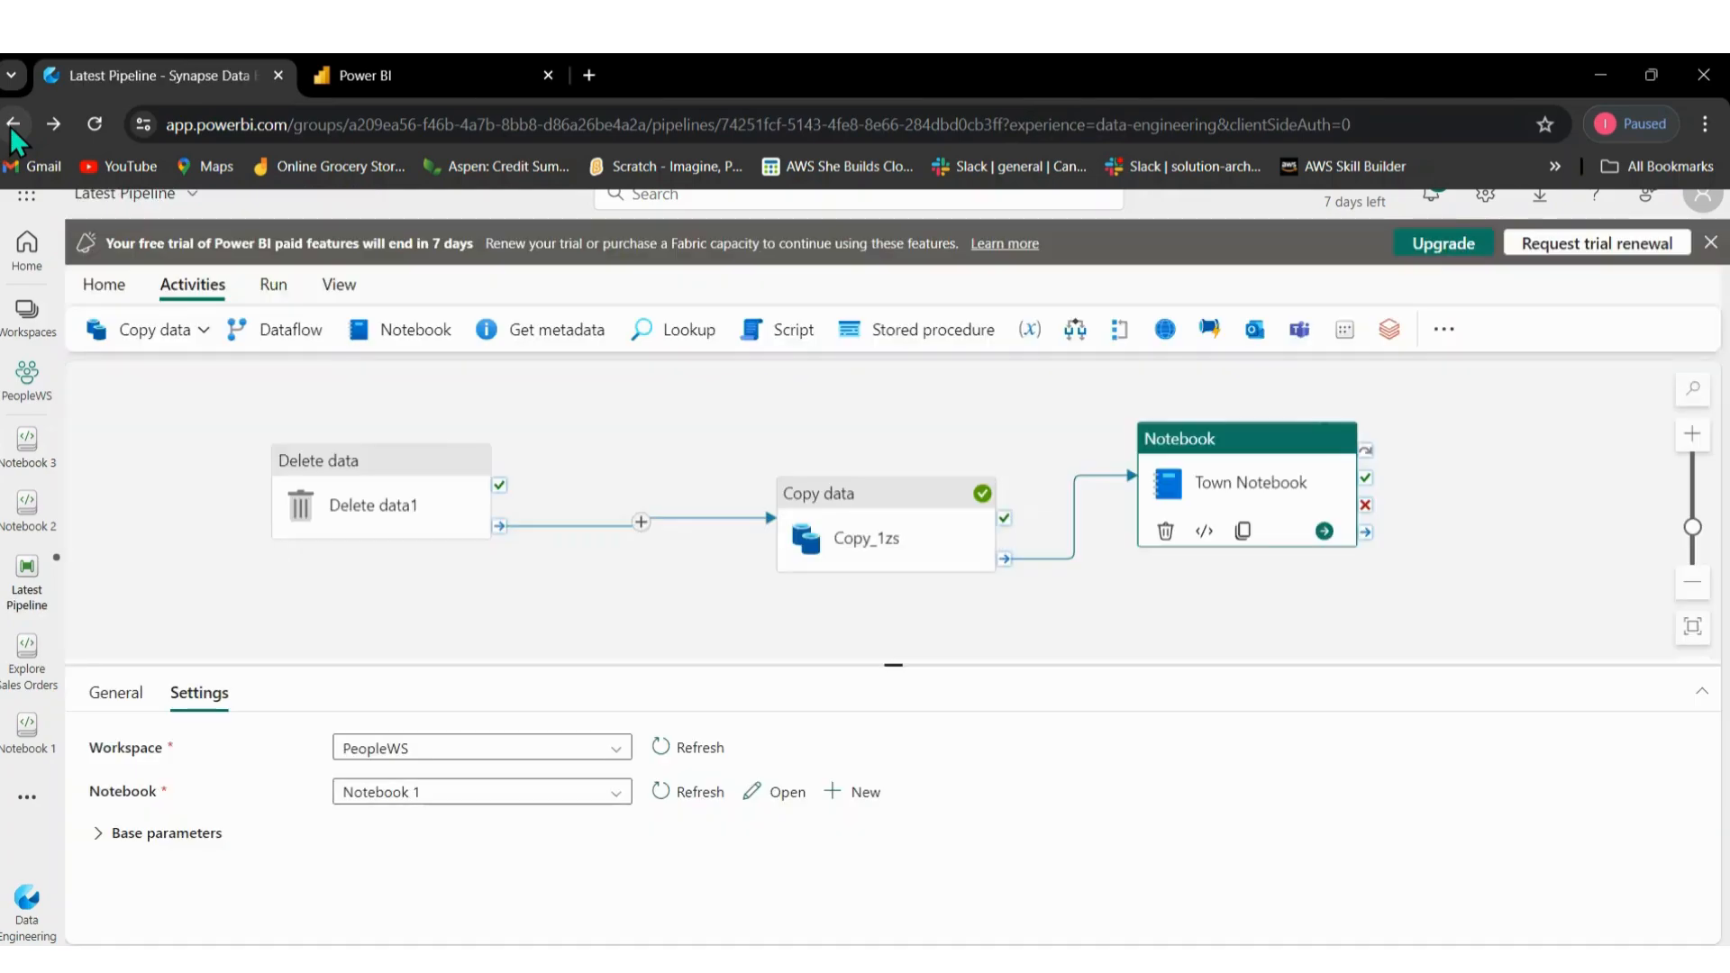
{"action": "left_click", "coordinate": [685, 794]}
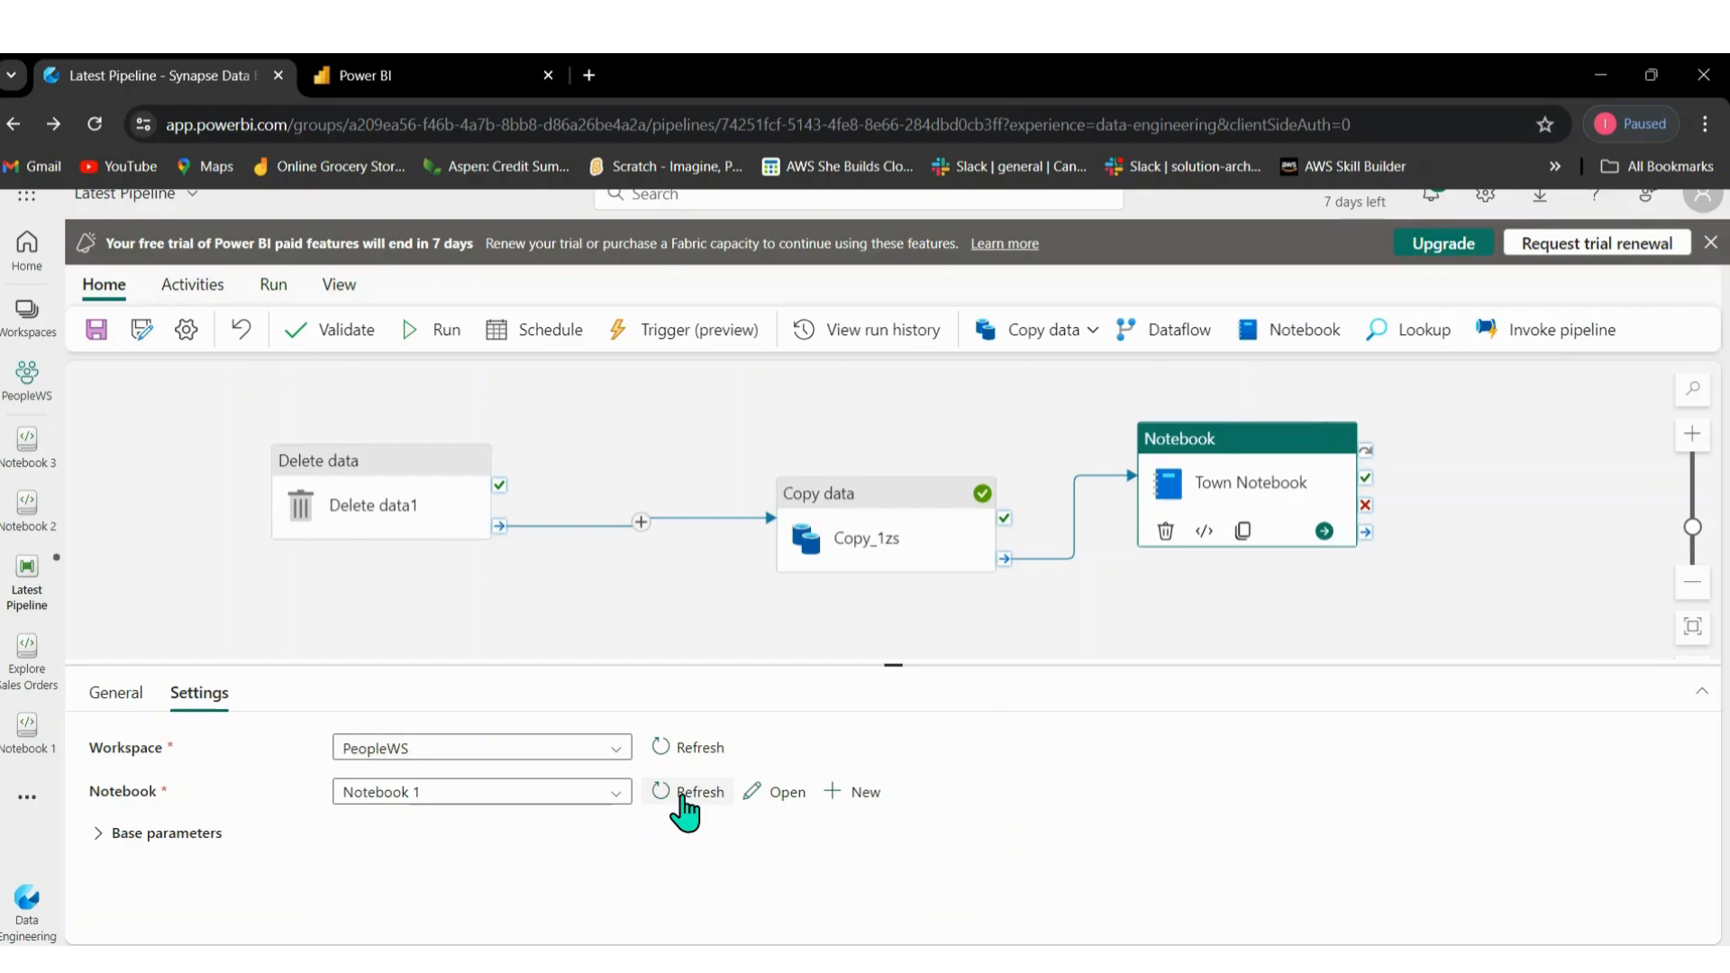
{"action": "left_click", "coordinate": [685, 793]}
{"action": "left_click", "coordinate": [662, 795]}
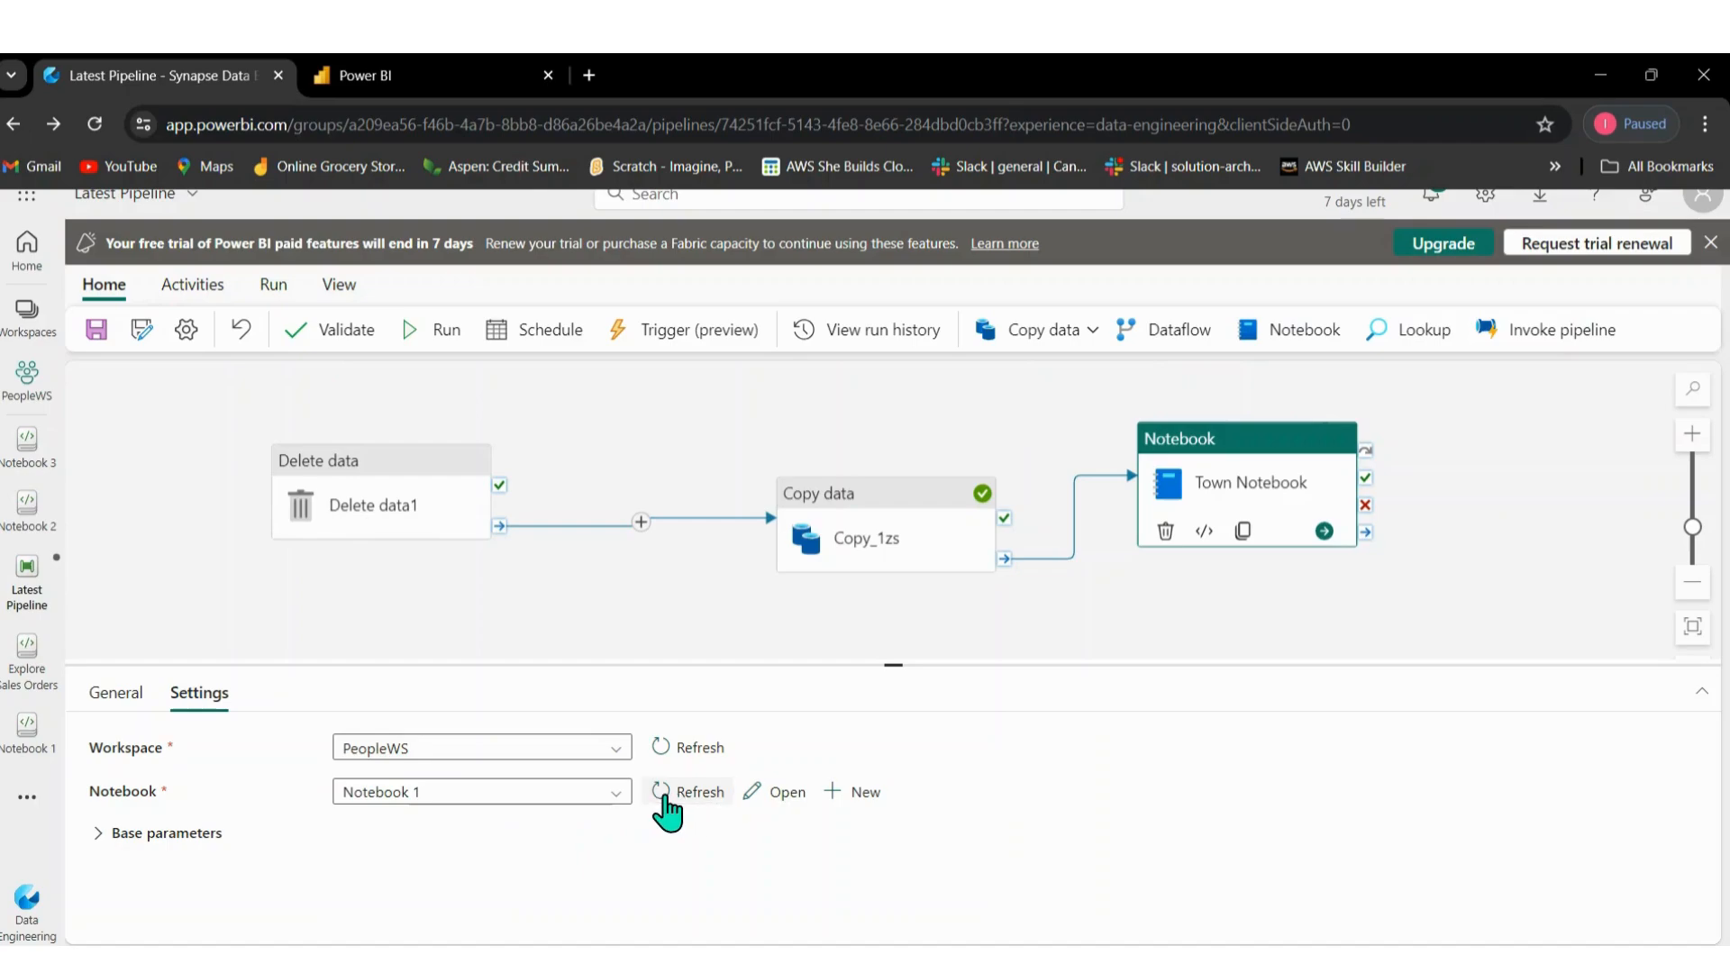
{"action": "left_click", "coordinate": [563, 798]}
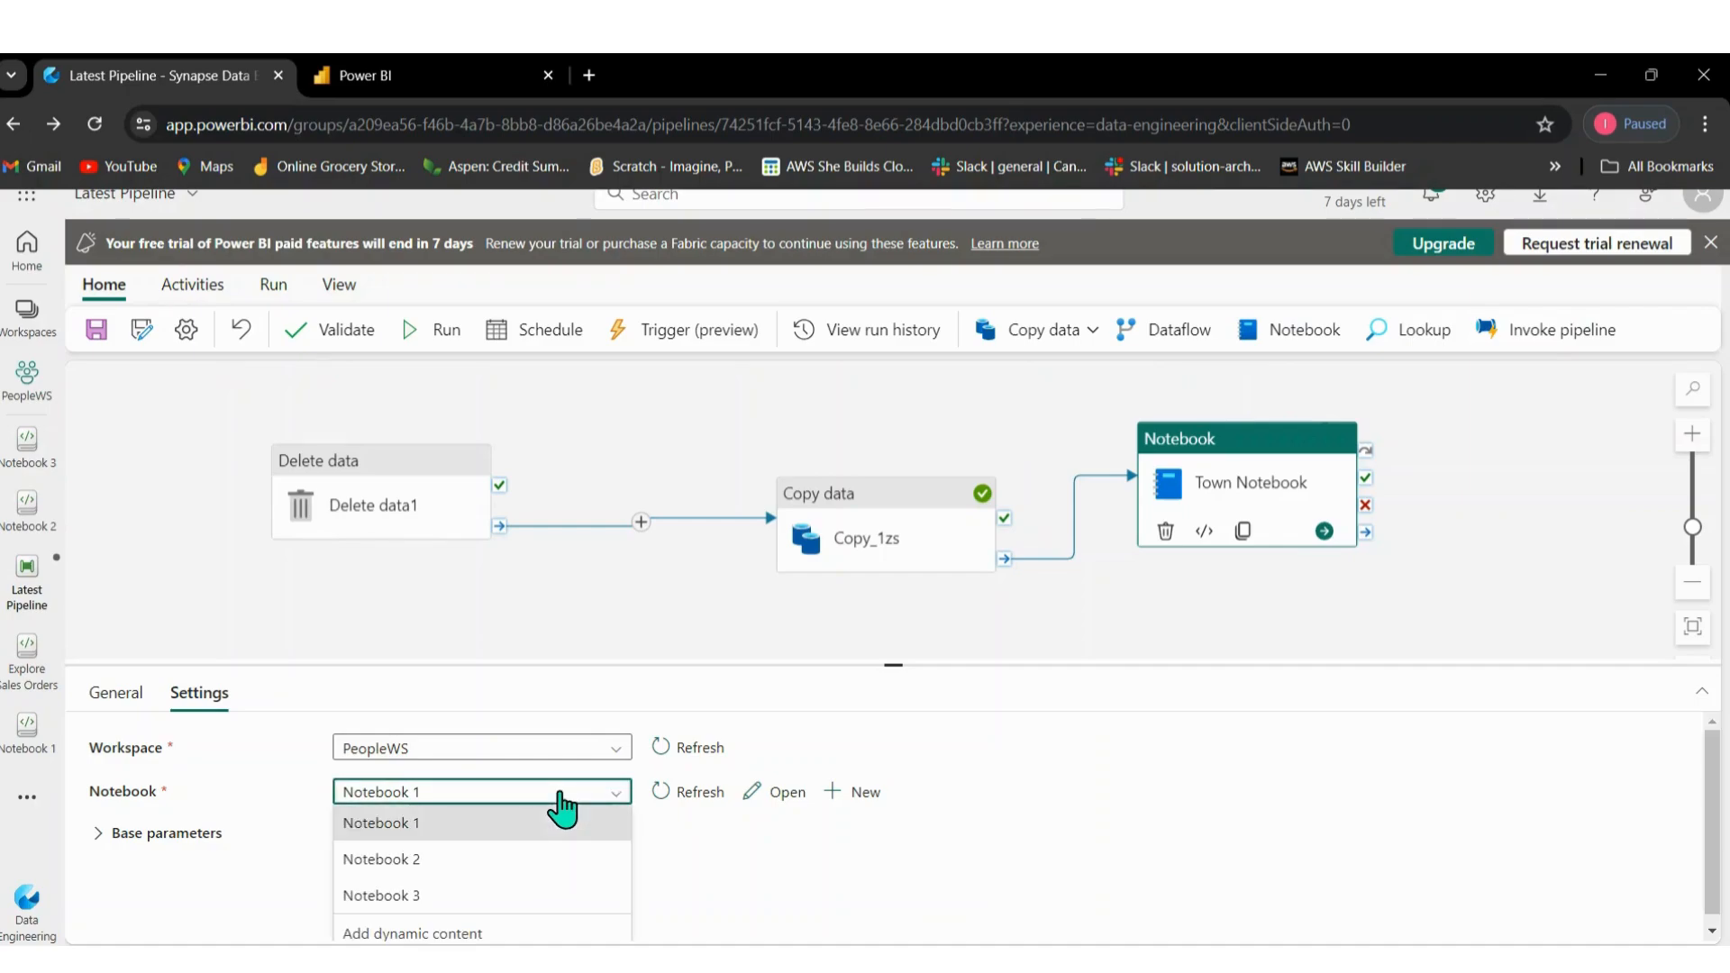
{"action": "left_click", "coordinate": [468, 937]}
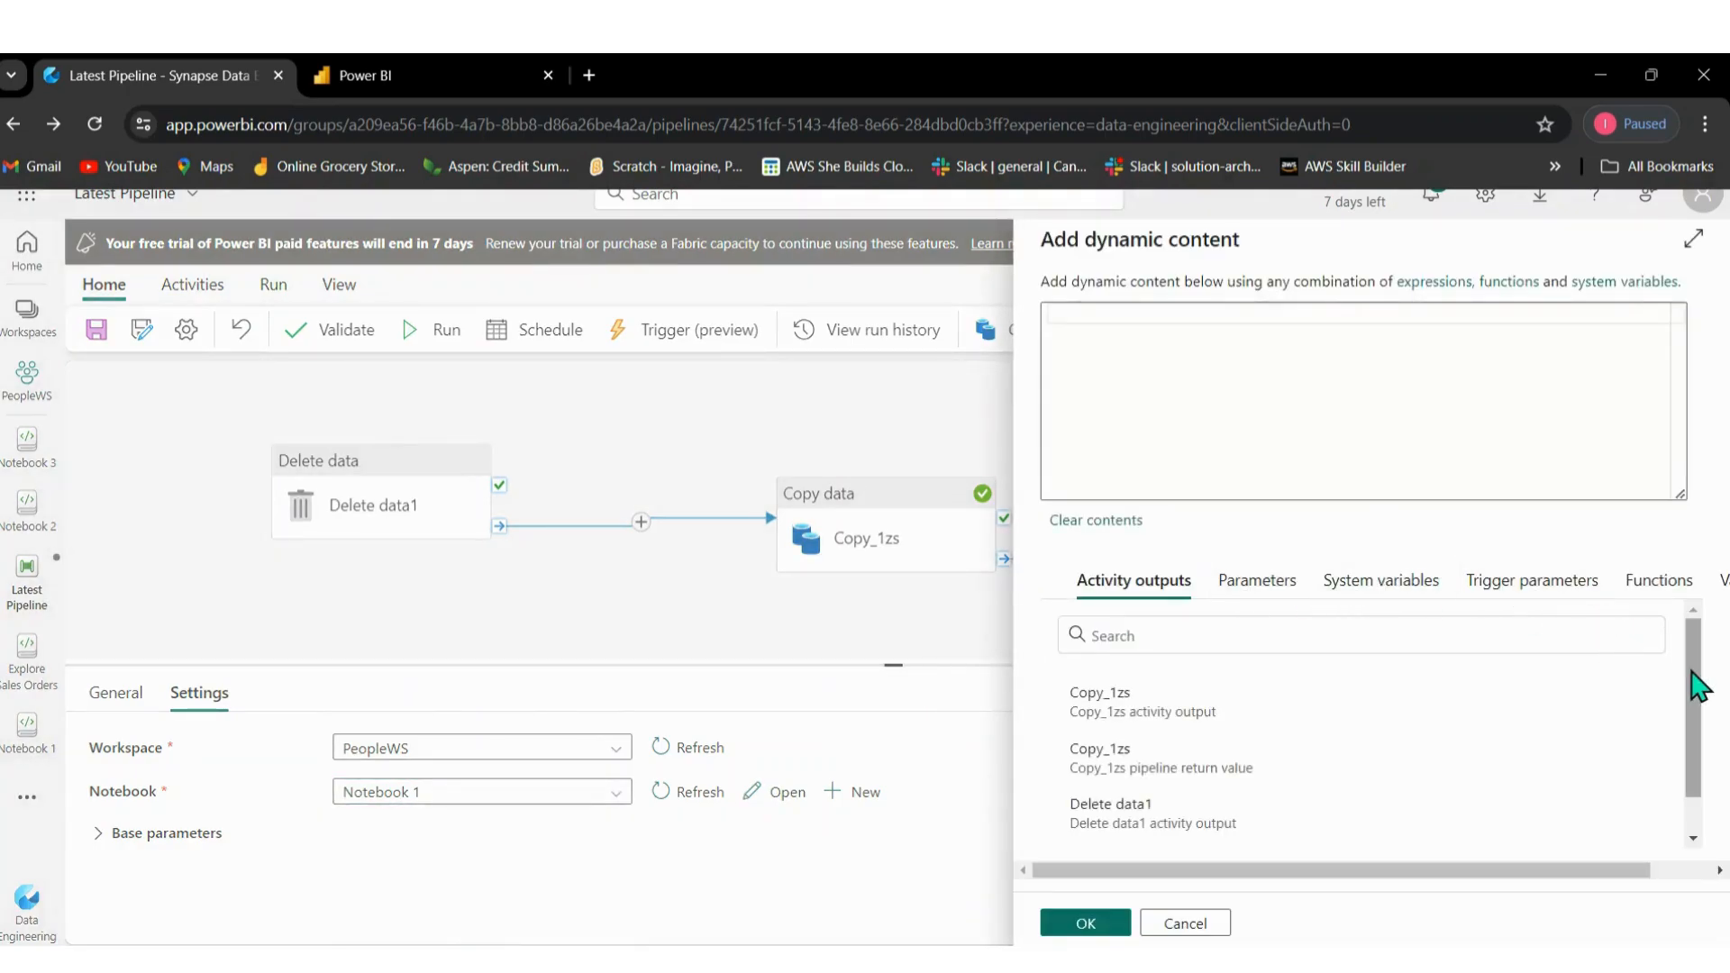
{"action": "left_click_drag", "start_coordinate": [1700, 687], "coordinate": [1688, 613]}
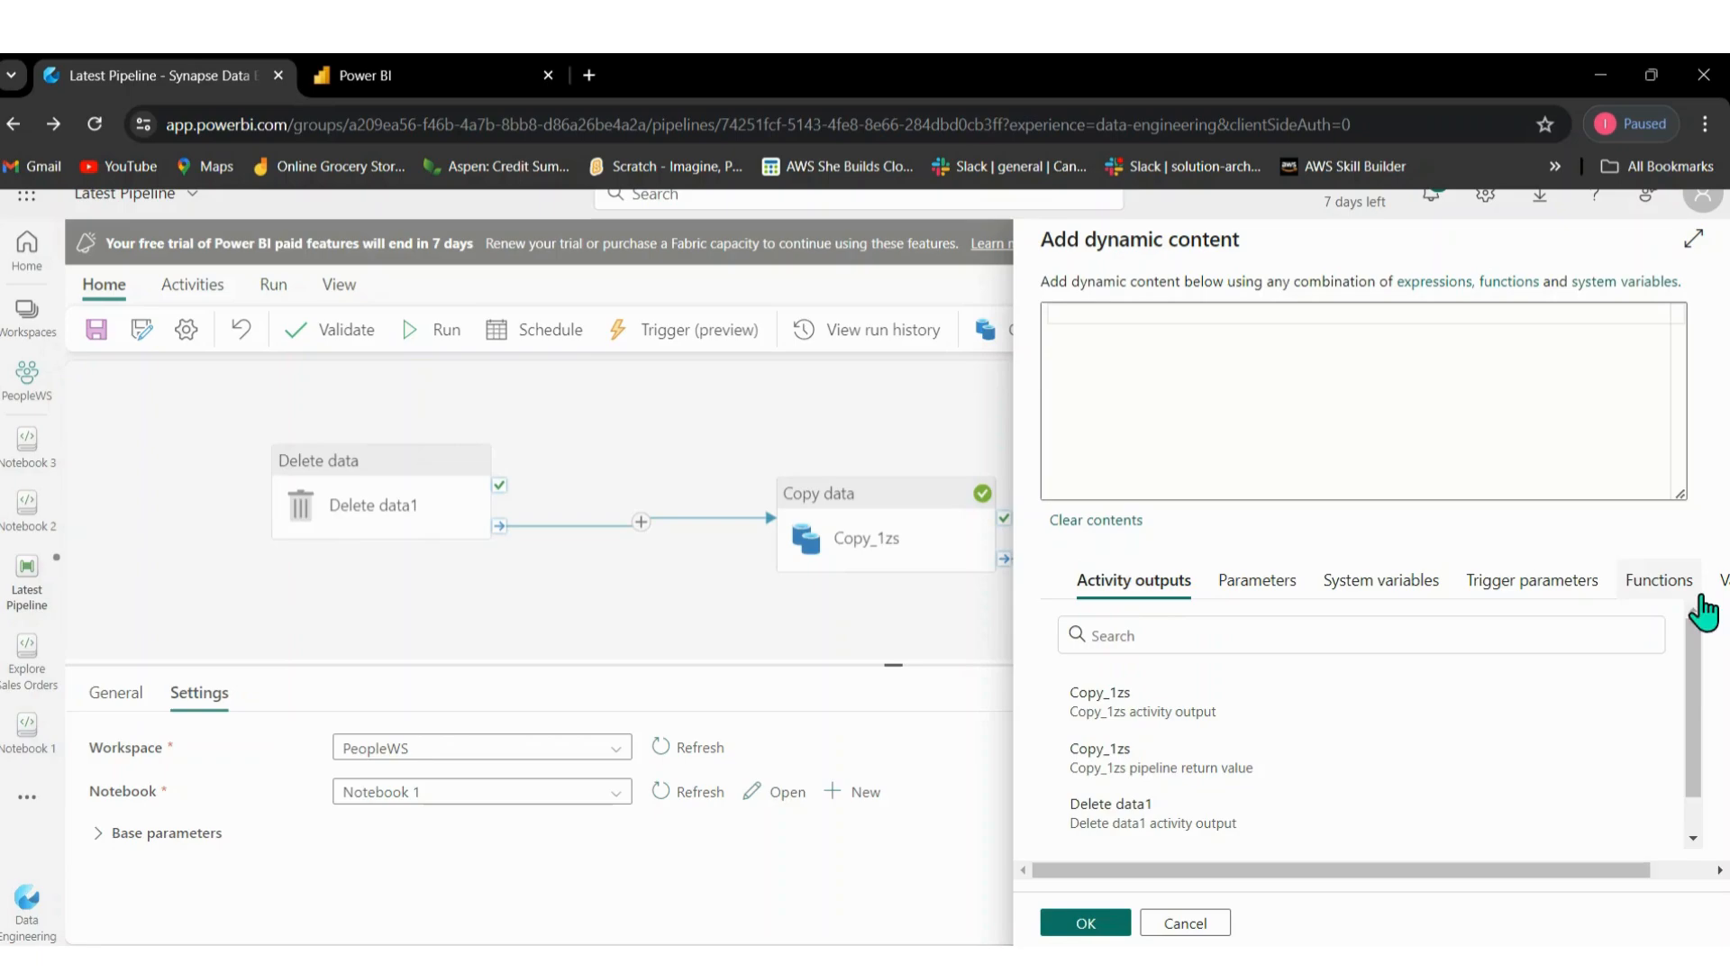
{"action": "left_click_drag", "start_coordinate": [1537, 883], "coordinate": [1325, 938]}
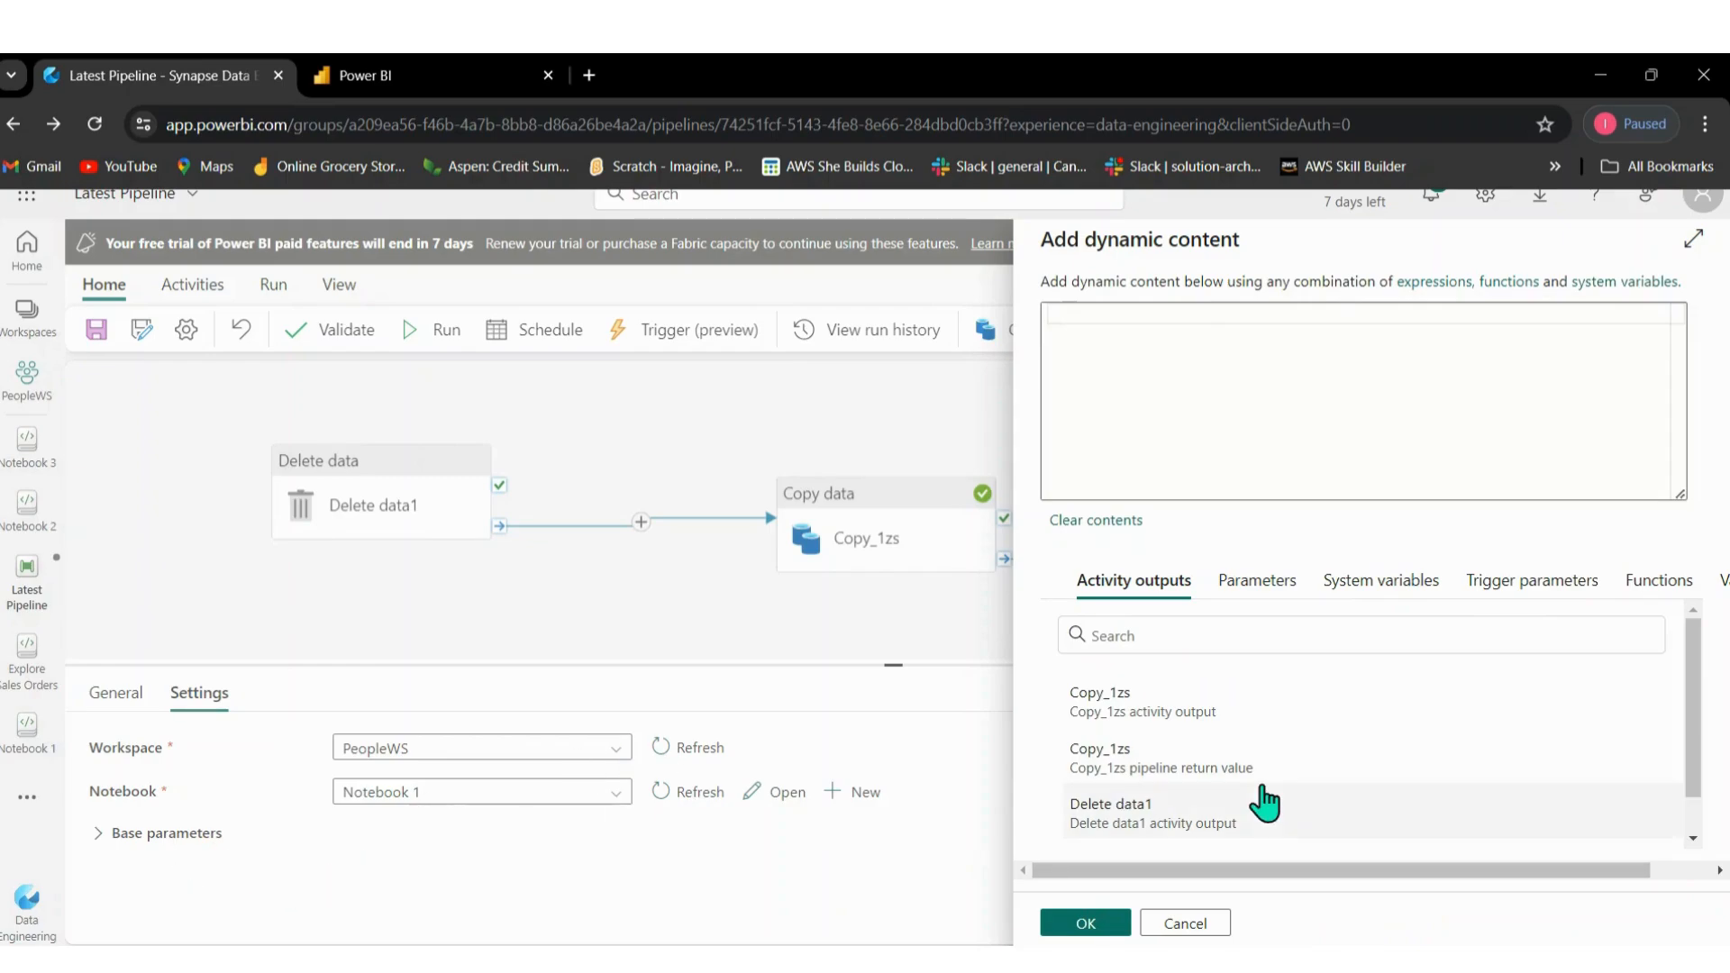
{"action": "left_click", "coordinate": [1206, 929]}
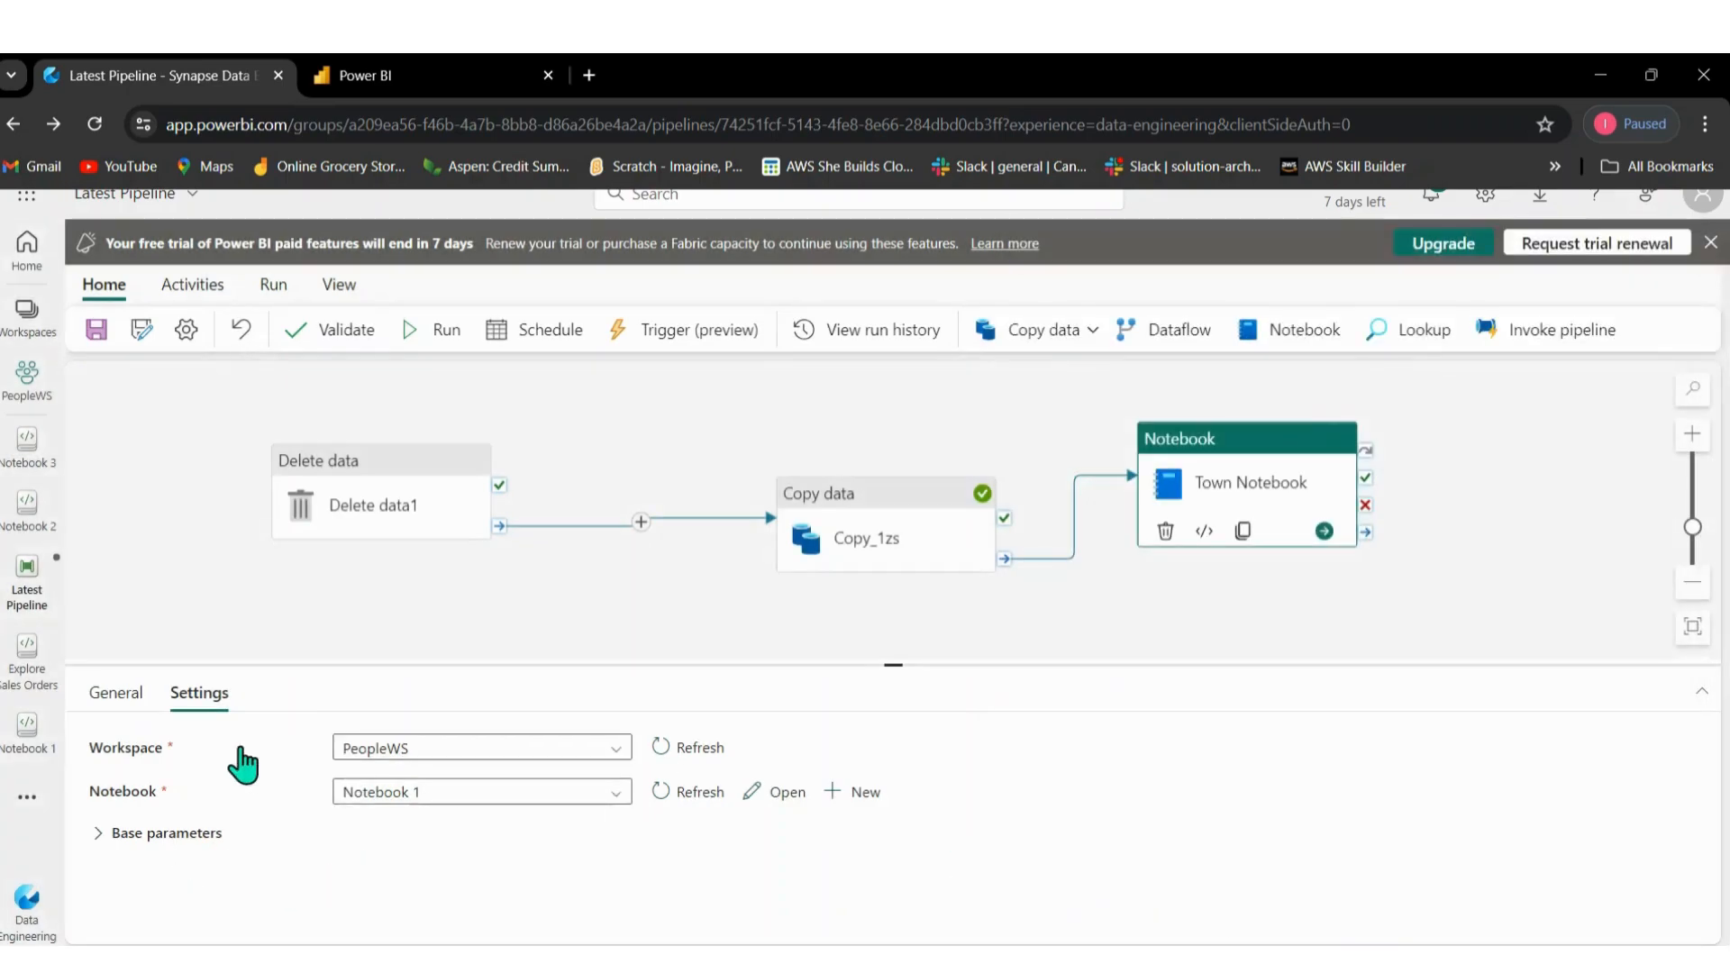
{"action": "left_click", "coordinate": [109, 699]}
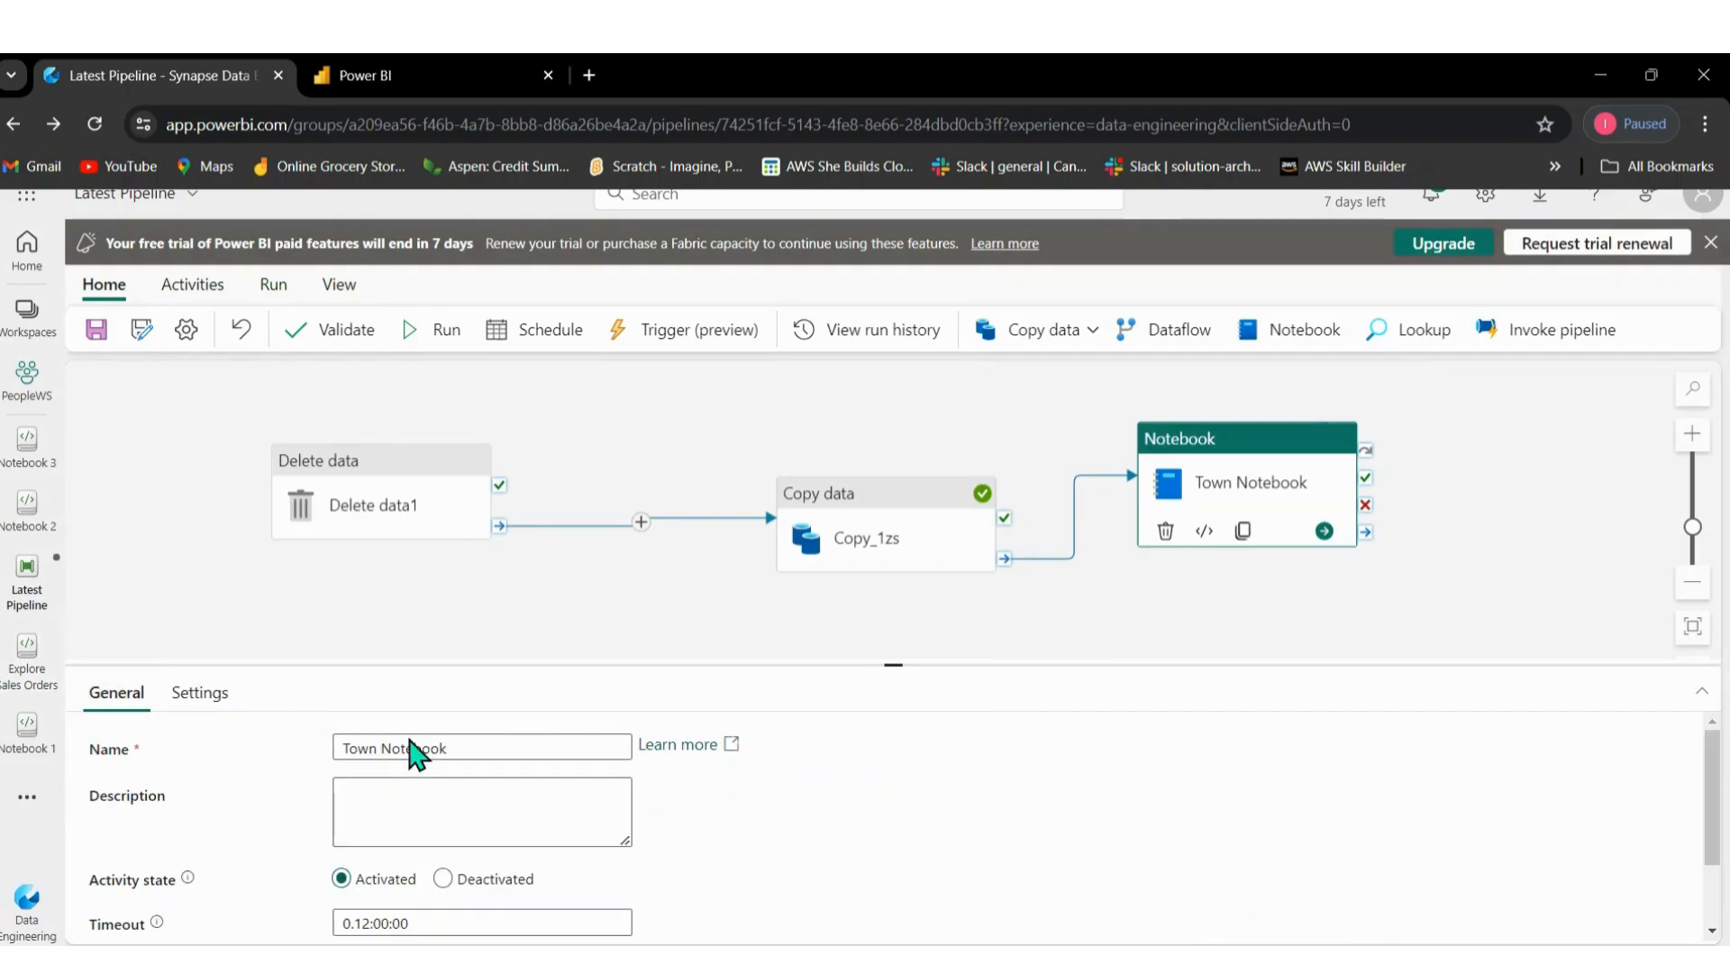
{"action": "left_click", "coordinate": [522, 746]}
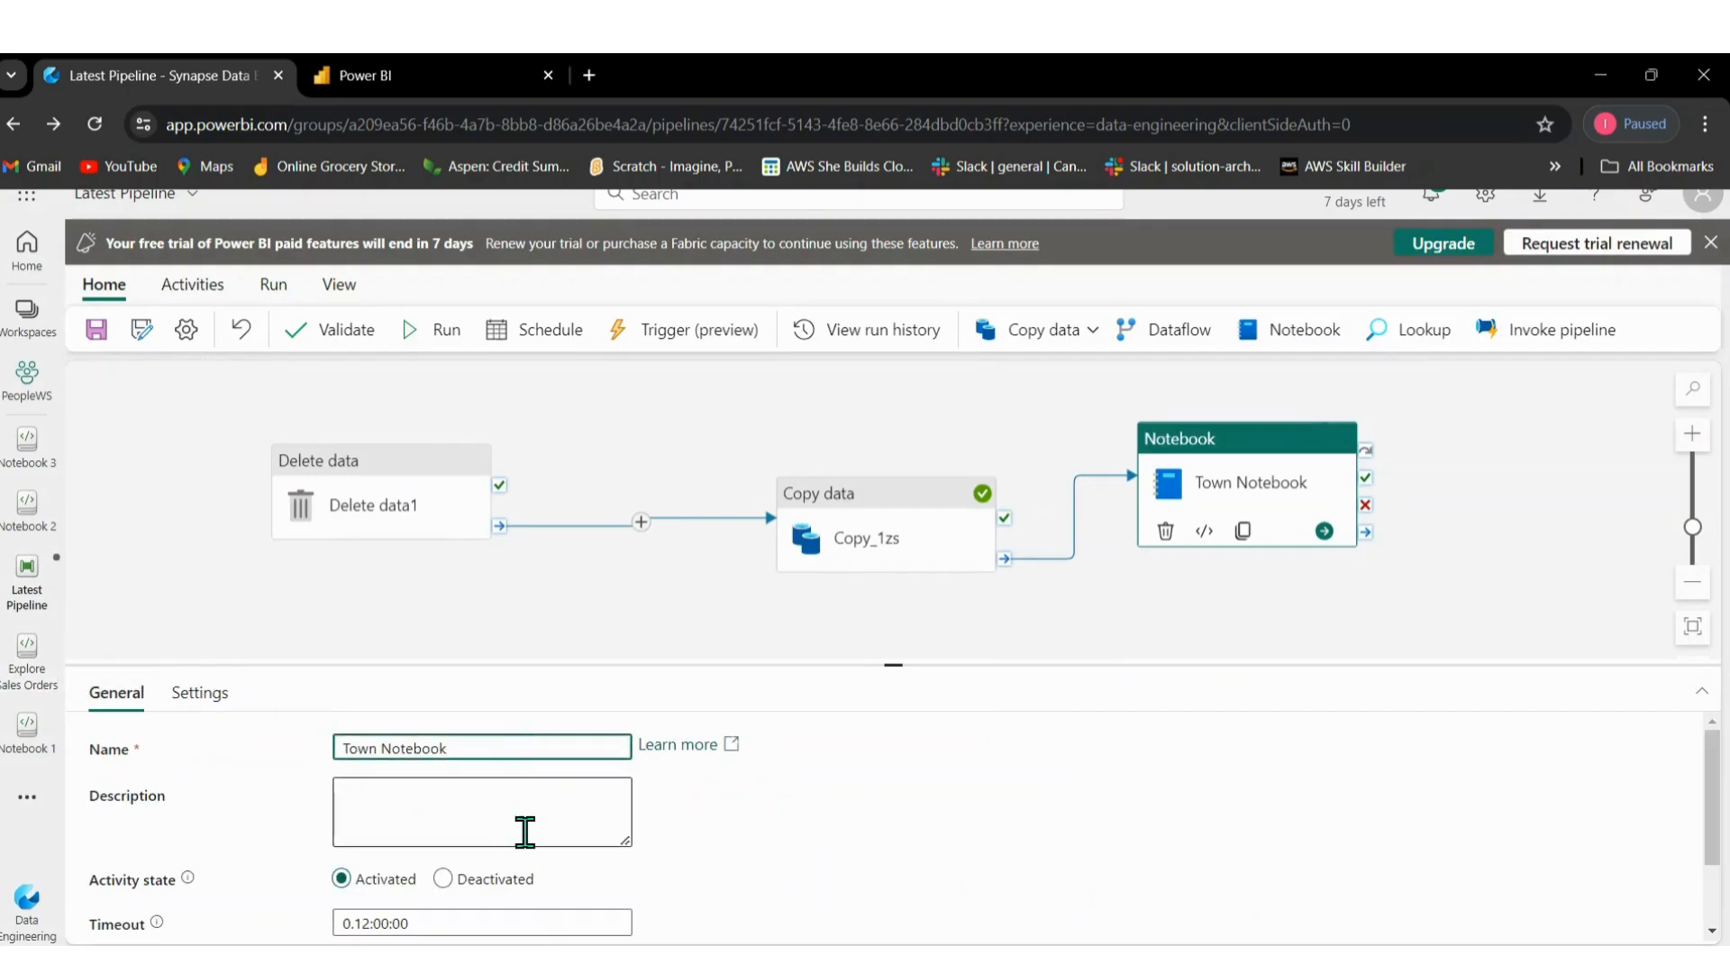
Add a base parameter named table_name to the Town Notebook activity's settings.
{"action": "left_click", "coordinate": [203, 696]}
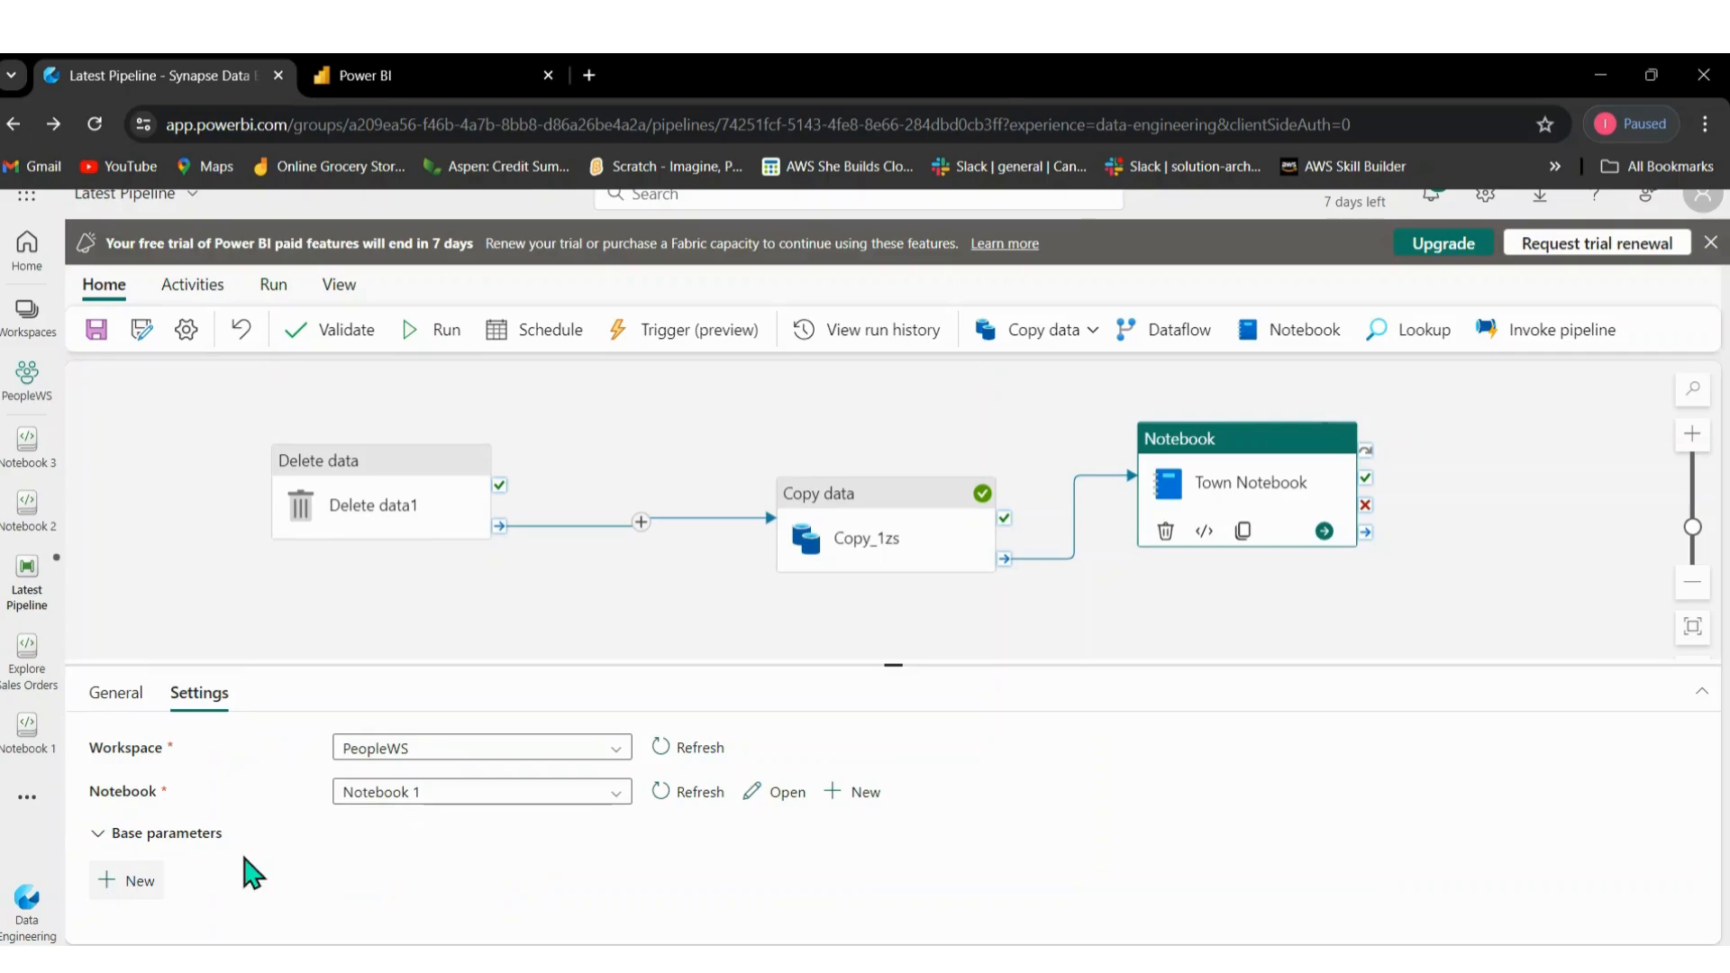
{"action": "left_click", "coordinate": [107, 907]}
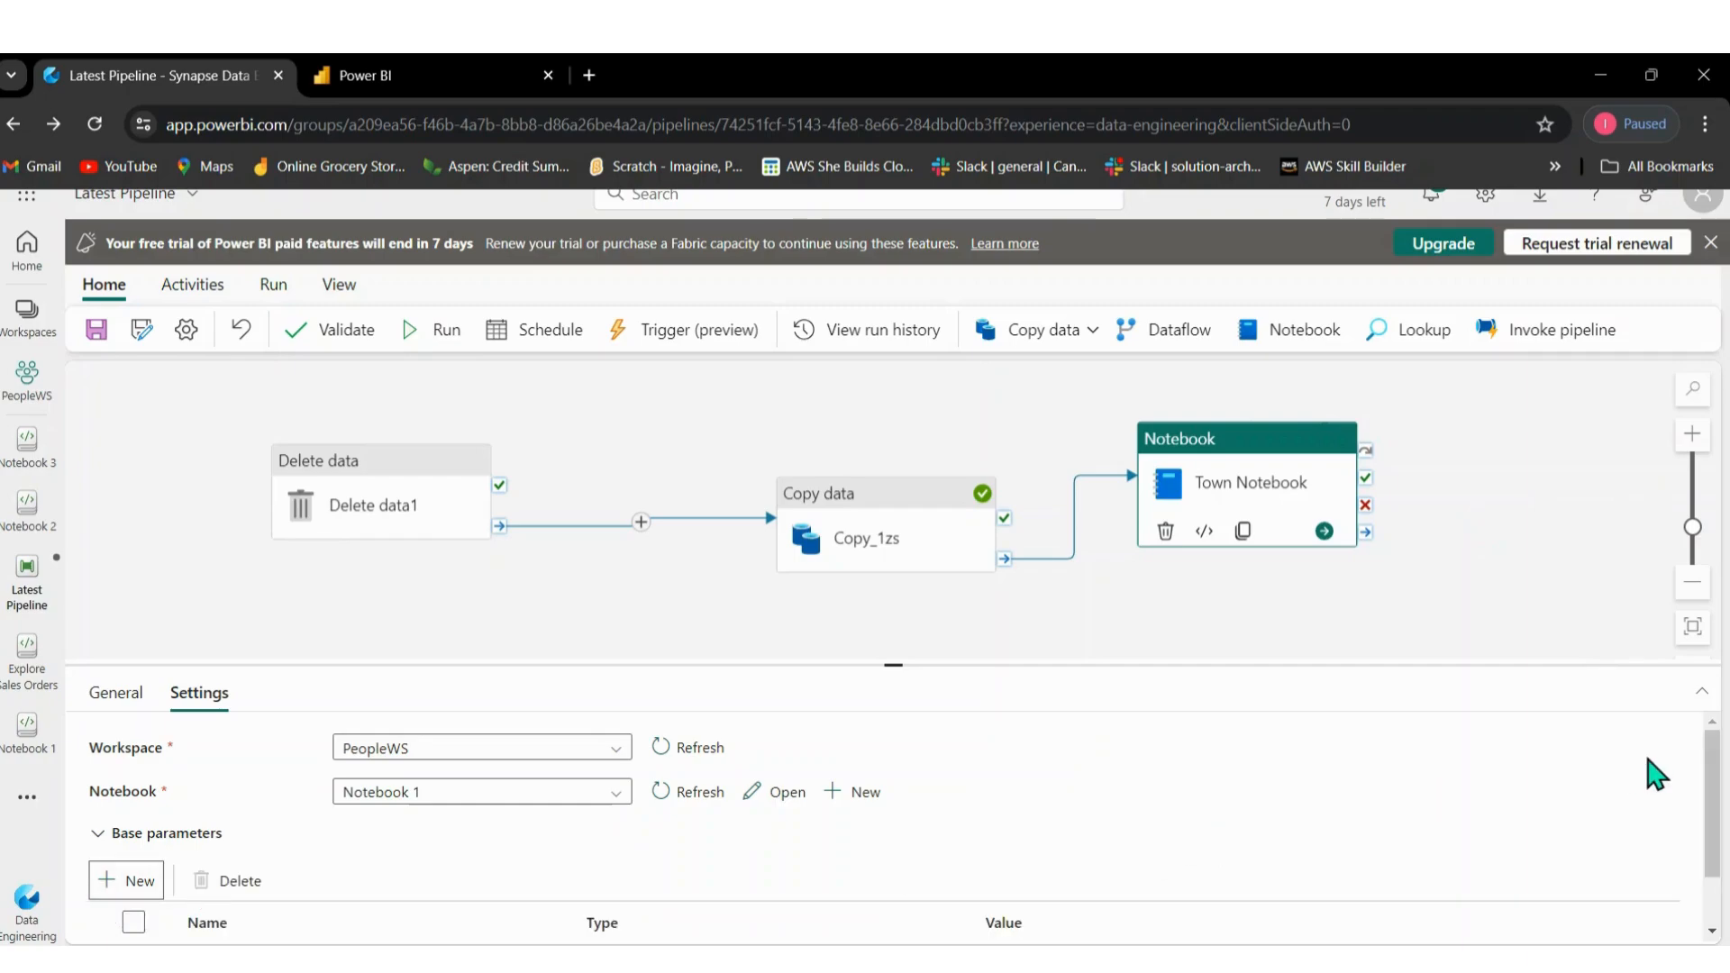
{"action": "left_click_drag", "start_coordinate": [1718, 800], "coordinate": [1704, 896]}
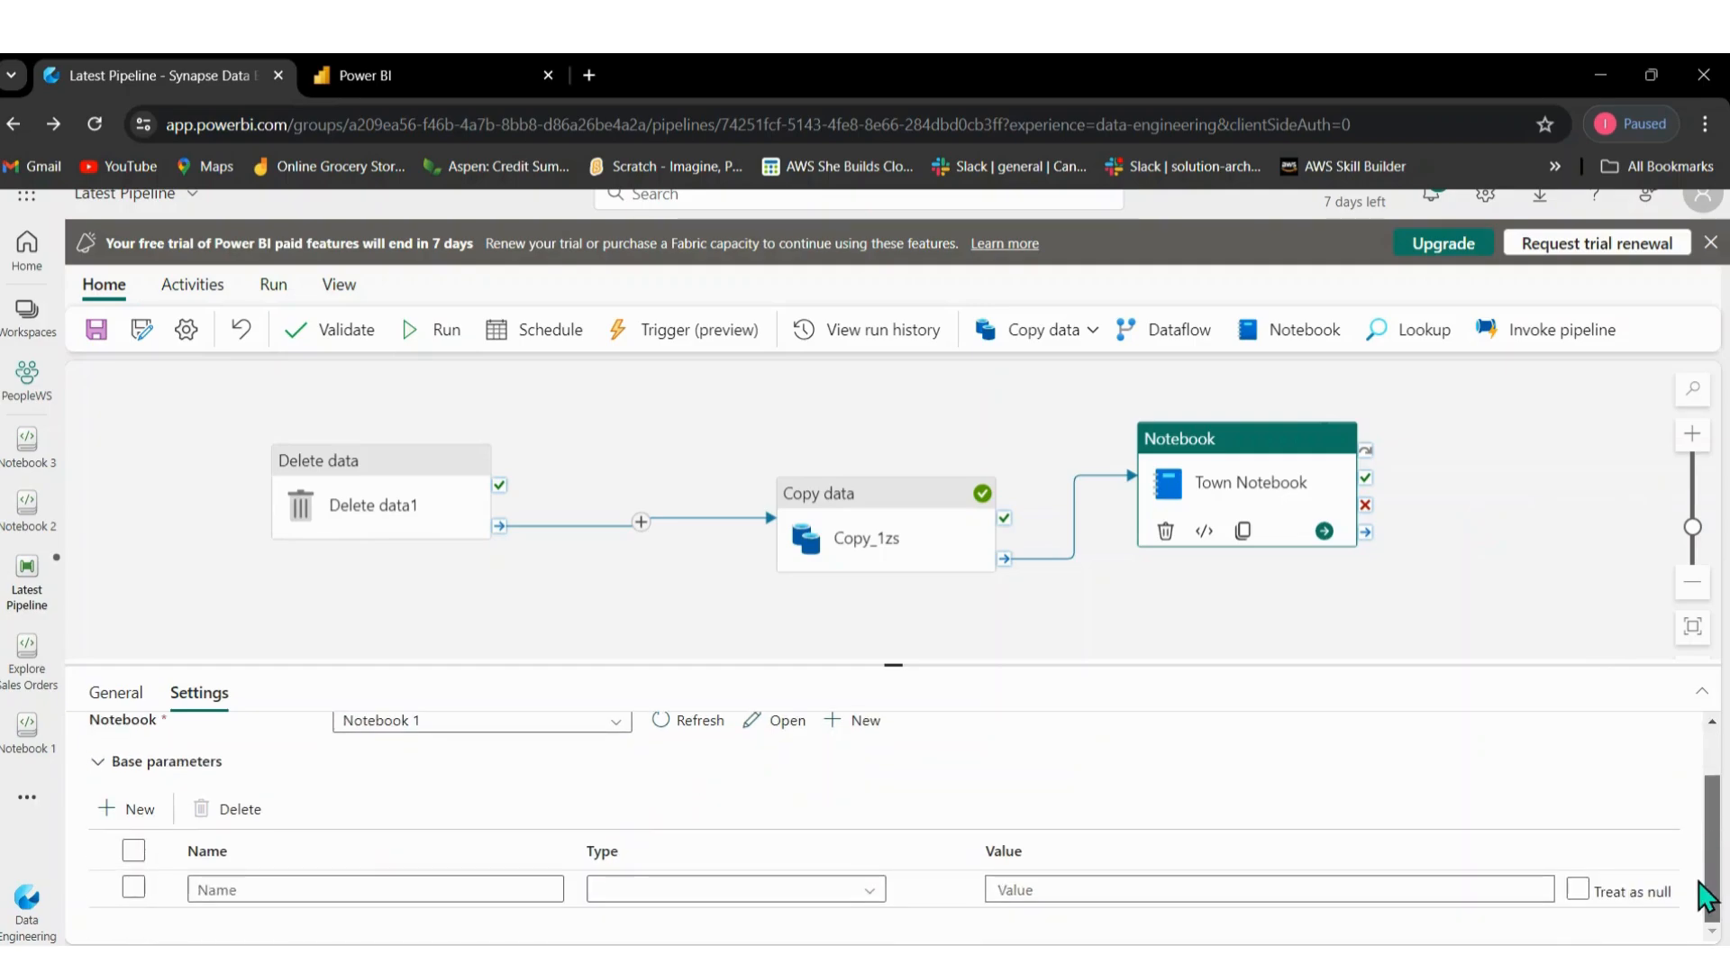
{"action": "left_click", "coordinate": [457, 883]}
{"action": "type", "text": "table"}
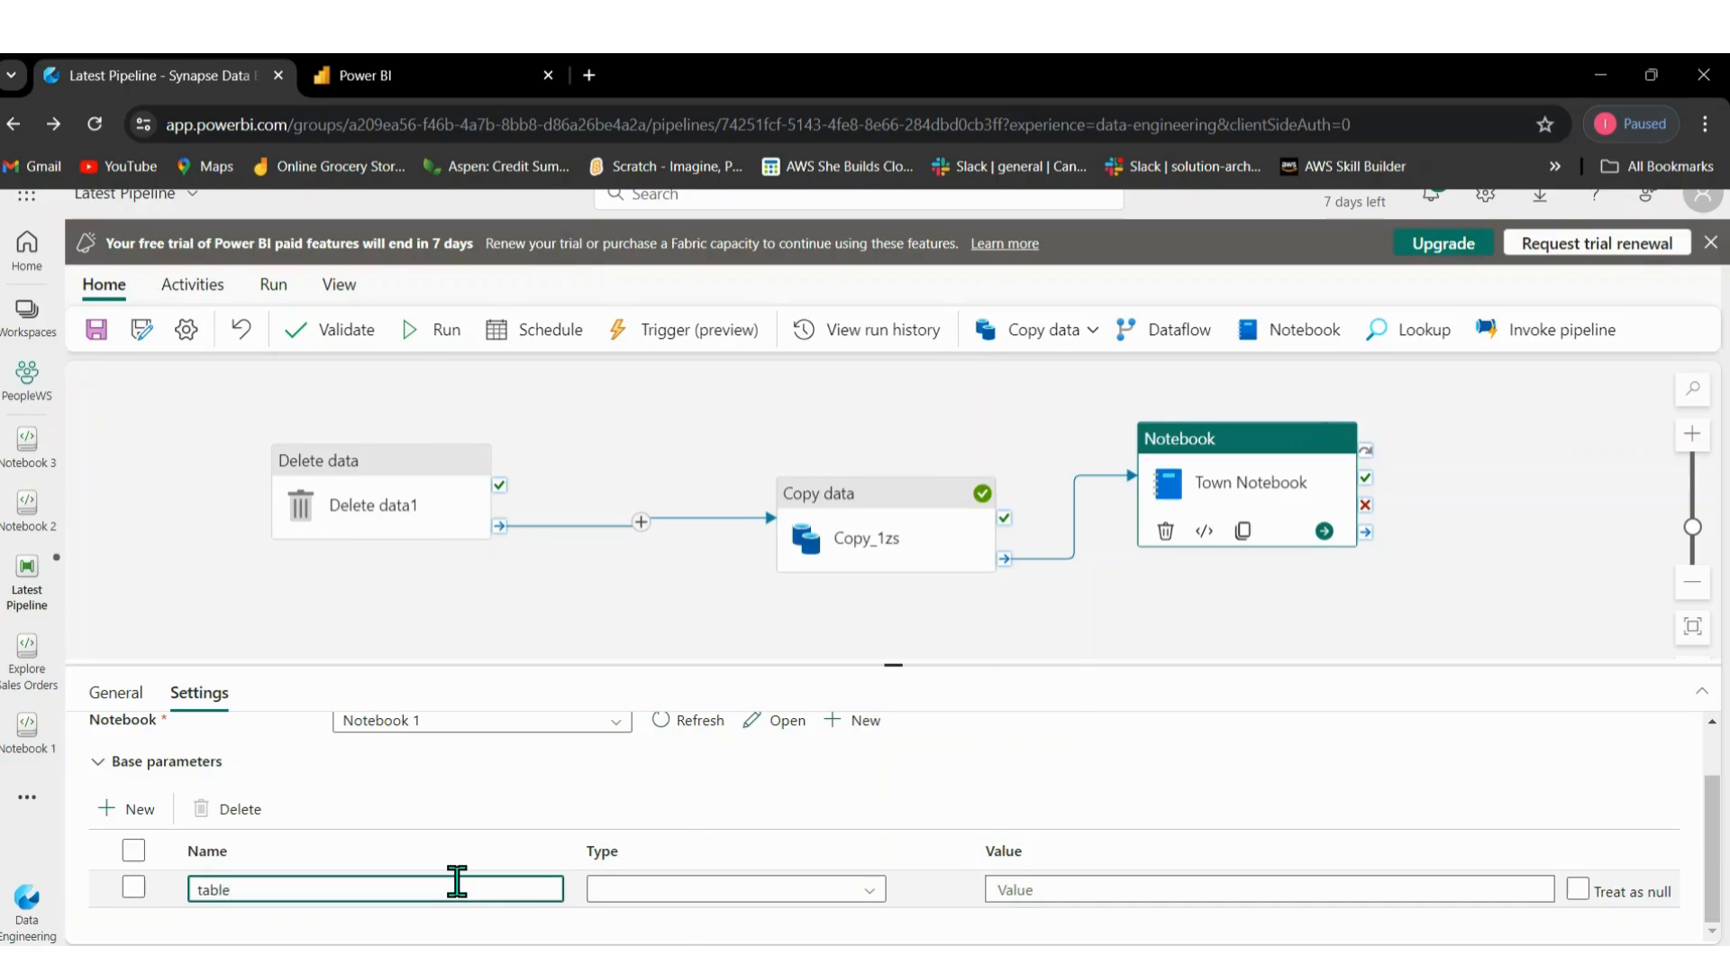
{"action": "type", "text": "_name"}
Filter the table_name parameter's type options for string and set the parameter's value to Town.
{"action": "left_click", "coordinate": [661, 892]}
{"action": "type", "text": "string"}
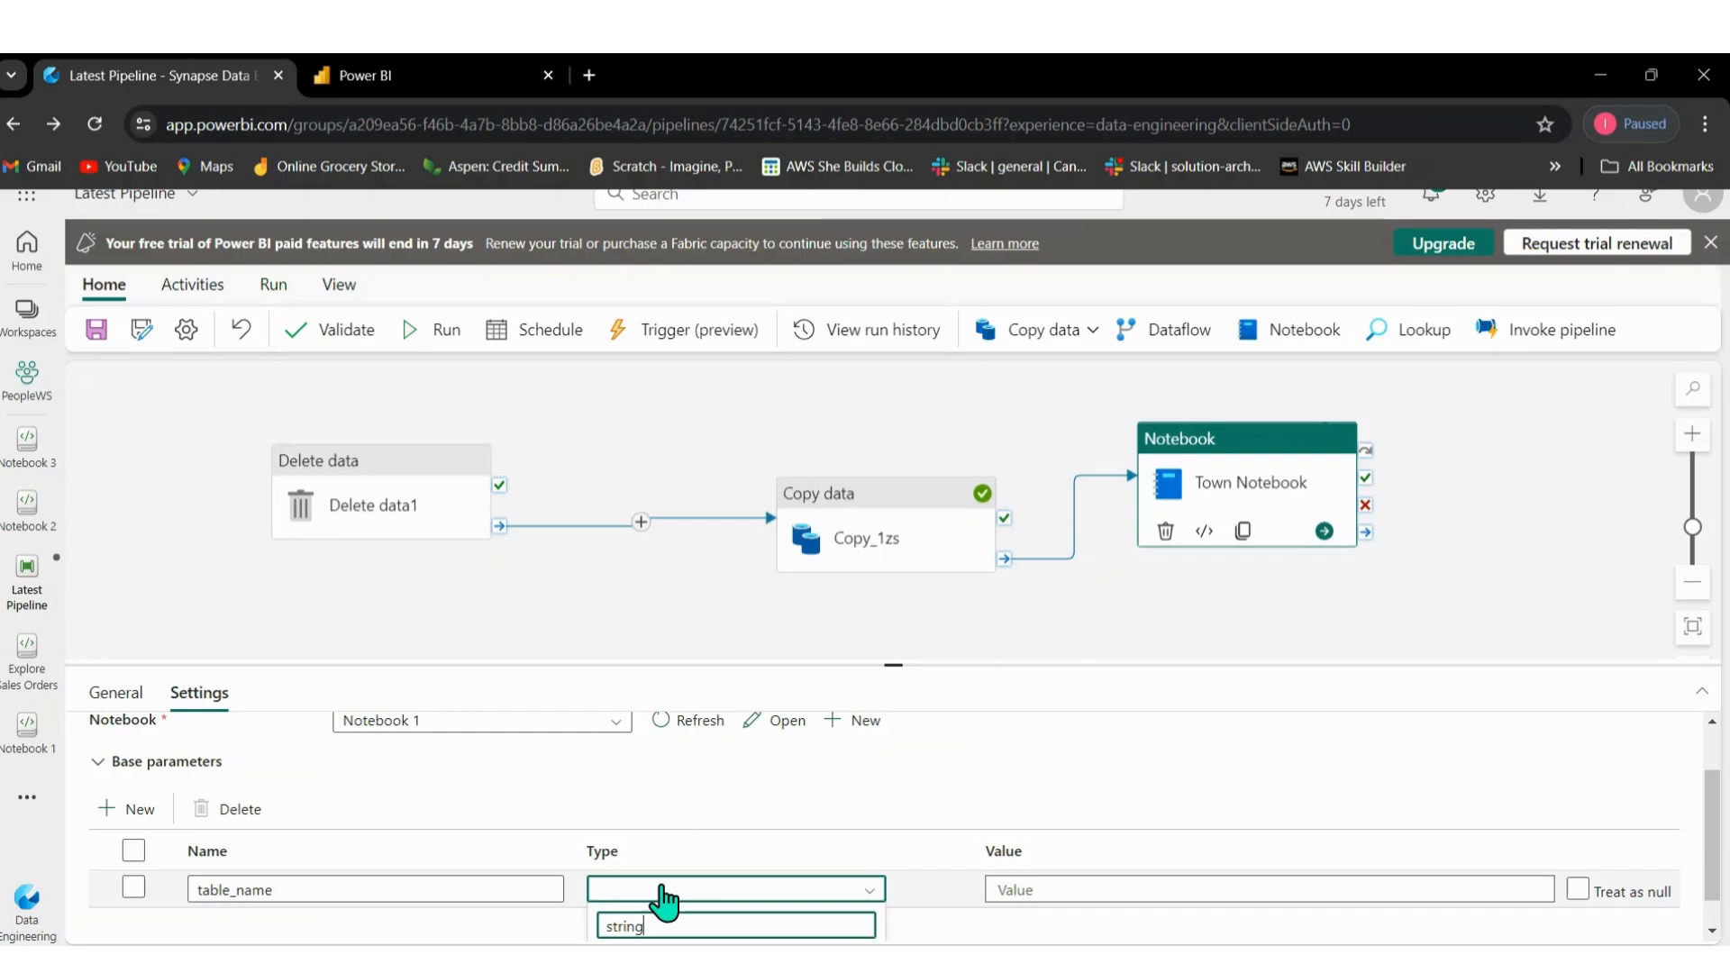
{"action": "left_click", "coordinate": [1133, 889]}
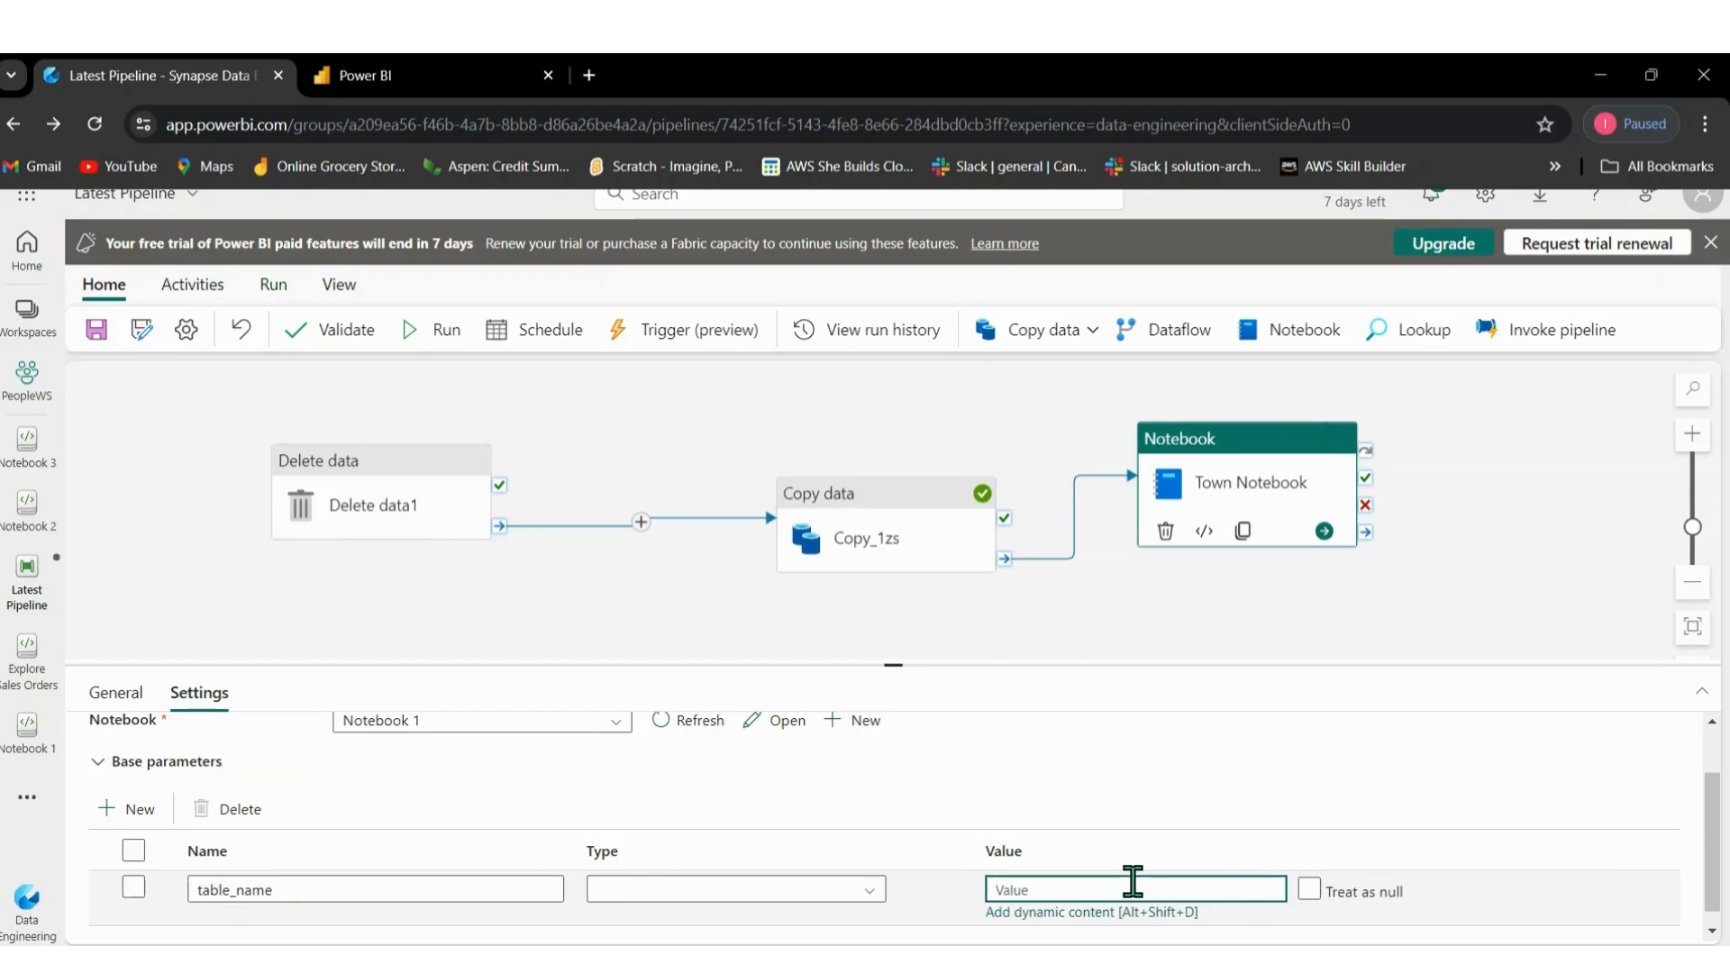
{"action": "type", "text": "To"}
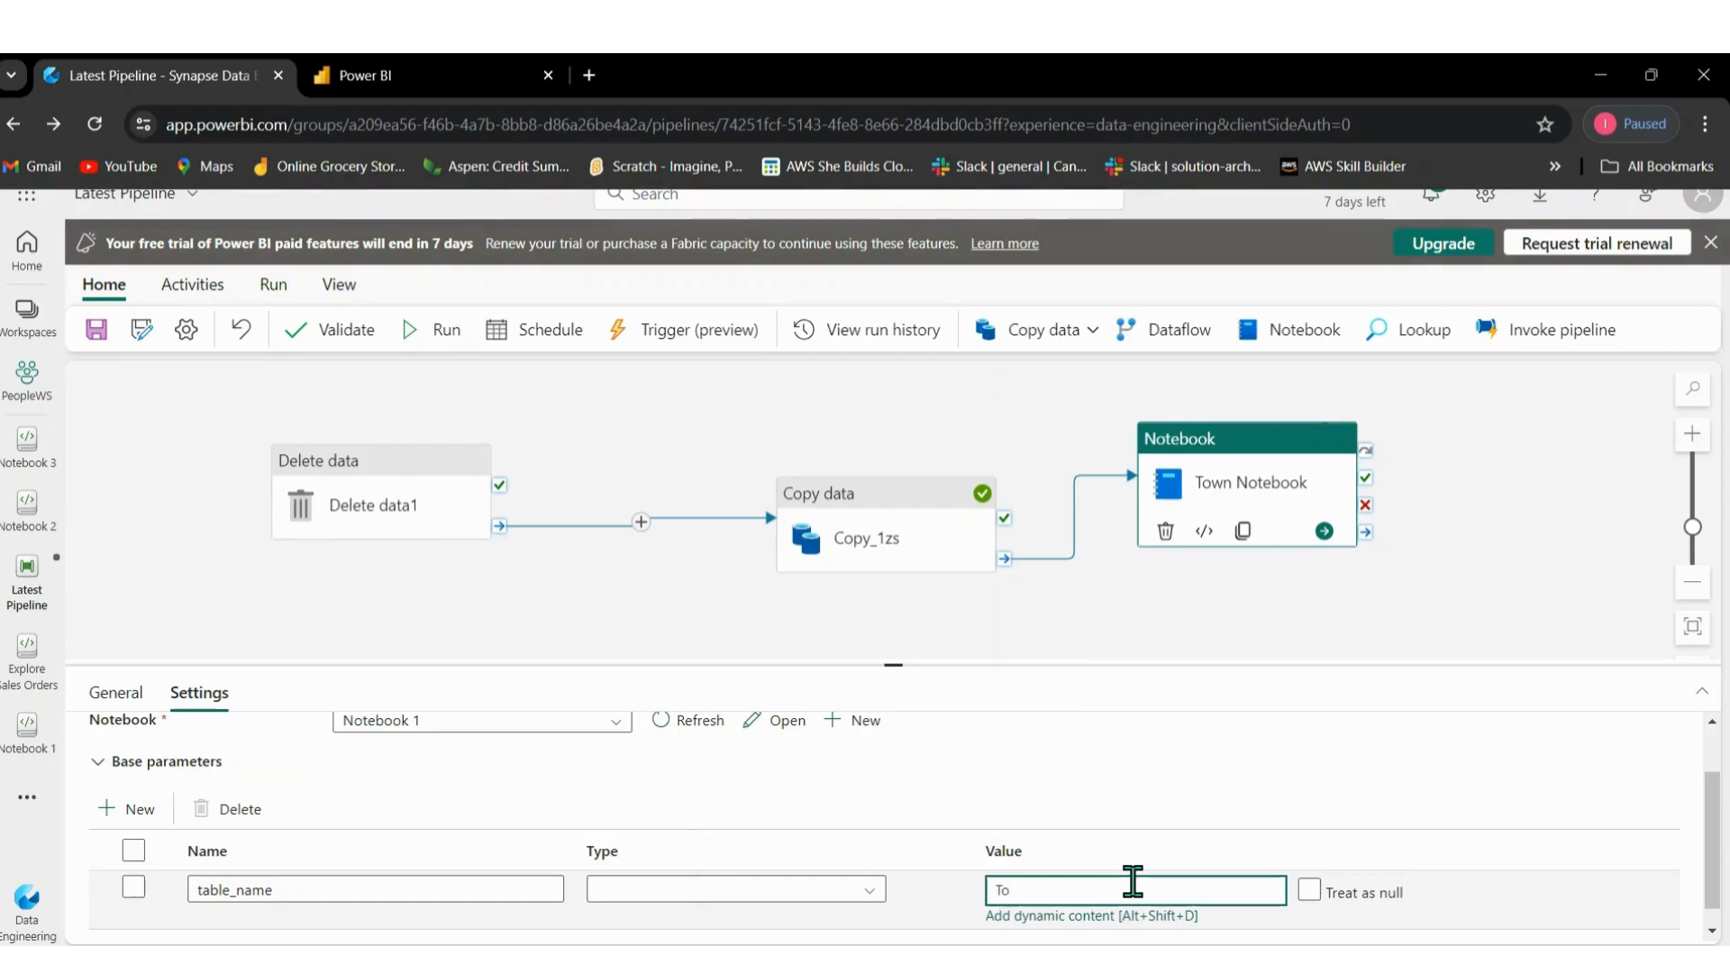
{"action": "type", "text": "wn"}
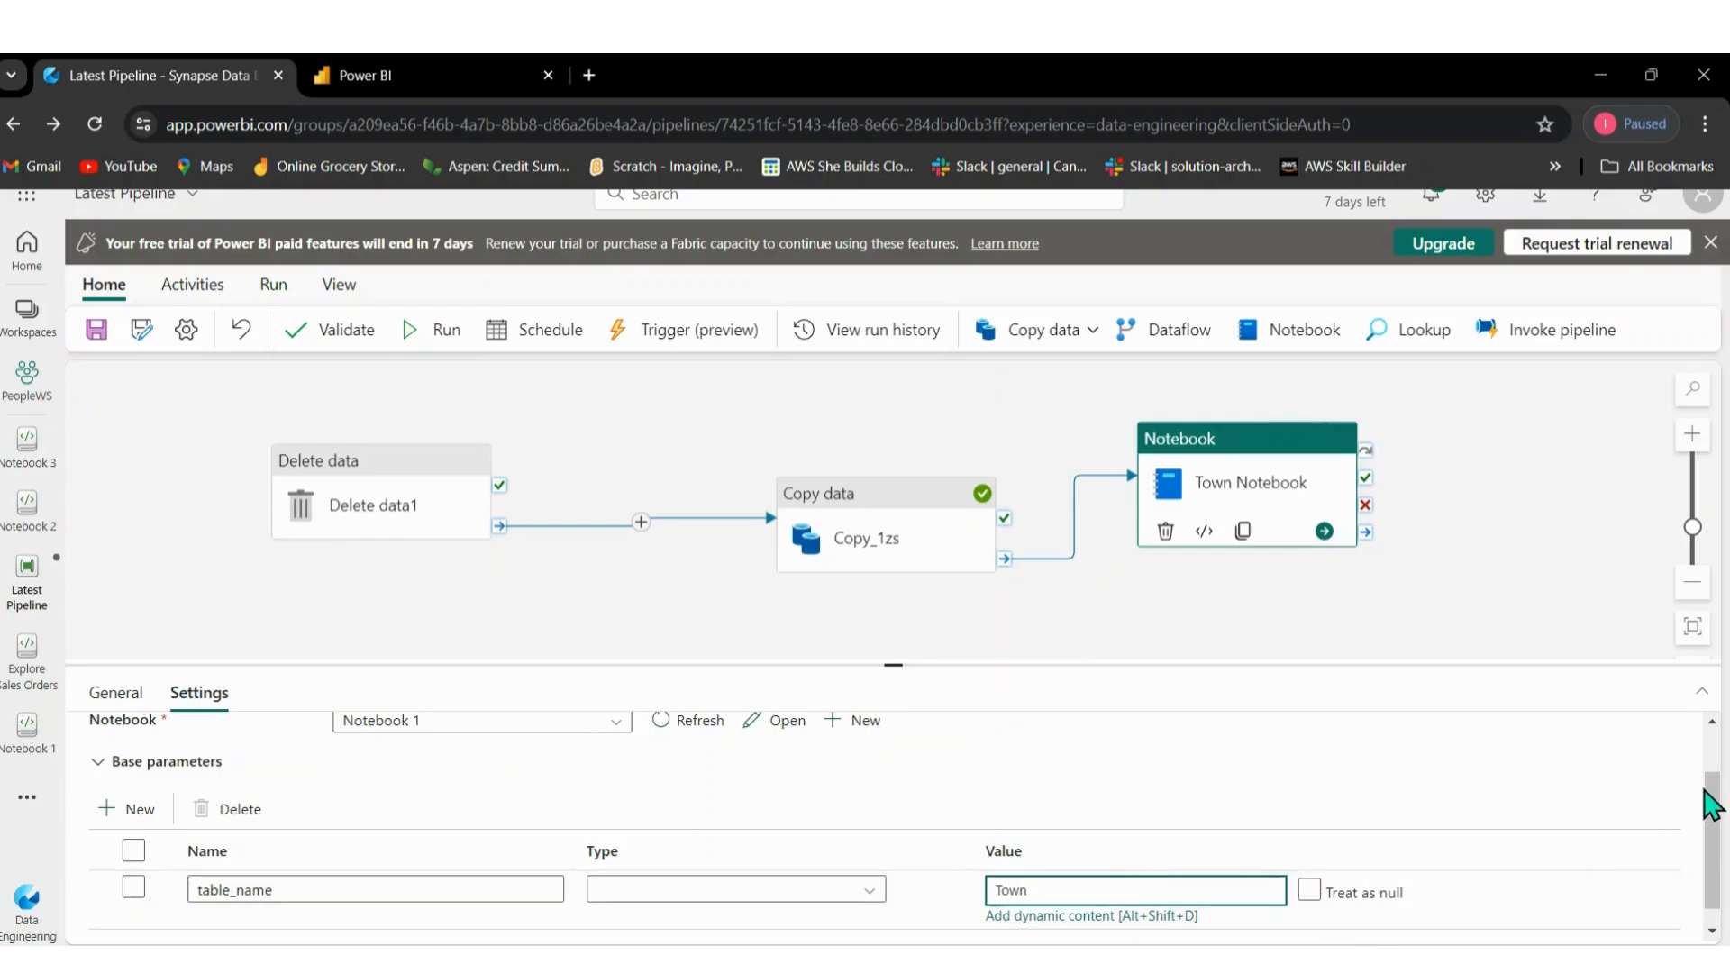
{"action": "left_click_drag", "start_coordinate": [1715, 811], "coordinate": [1714, 707]}
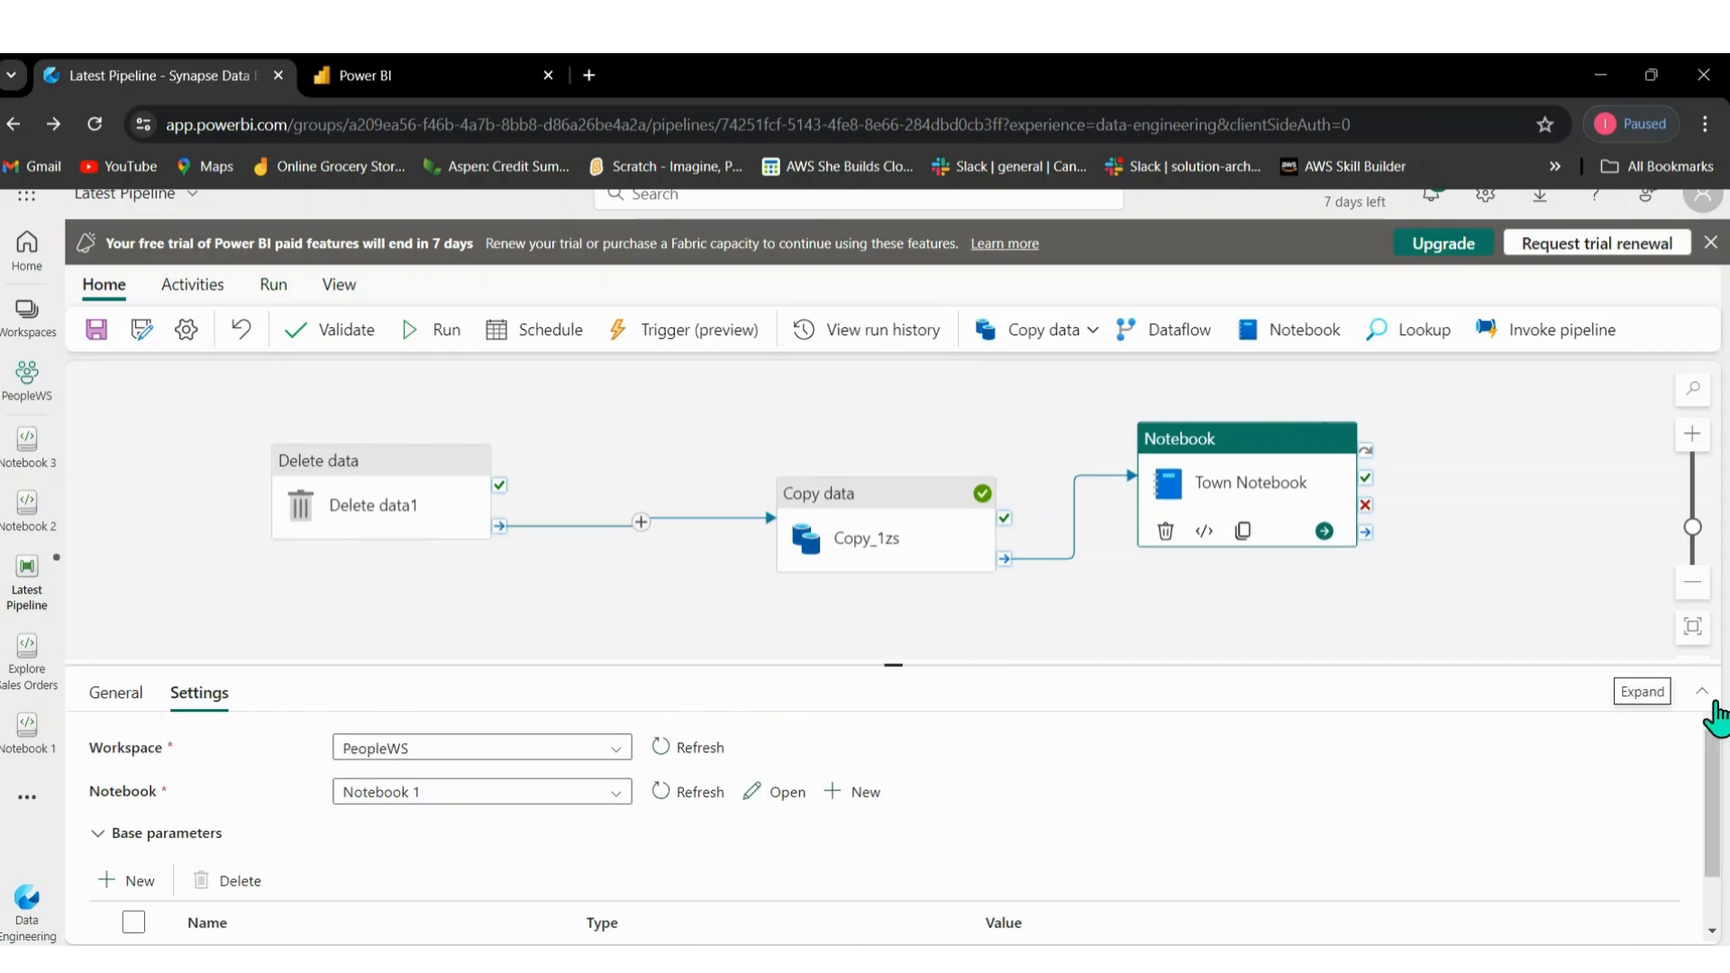
Save the pipeline and fix the notebook activity's validation issue by setting the table_name parameter's type to String.
{"action": "left_click", "coordinate": [96, 332]}
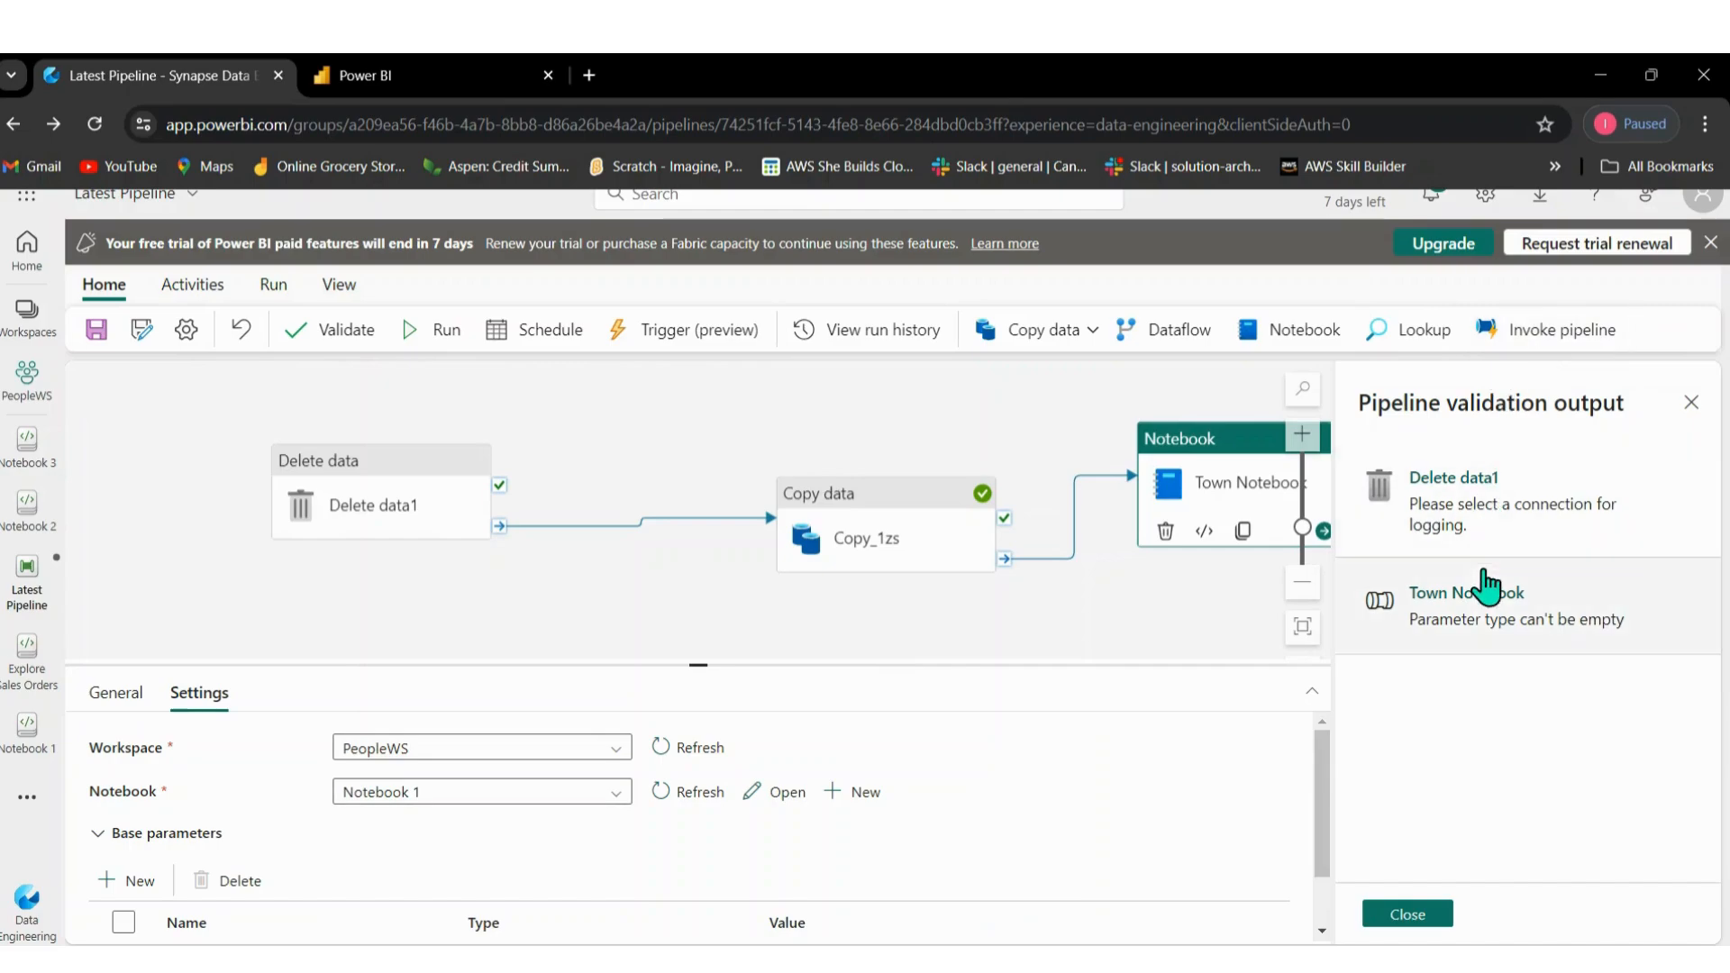
{"action": "left_click", "coordinate": [1471, 629]}
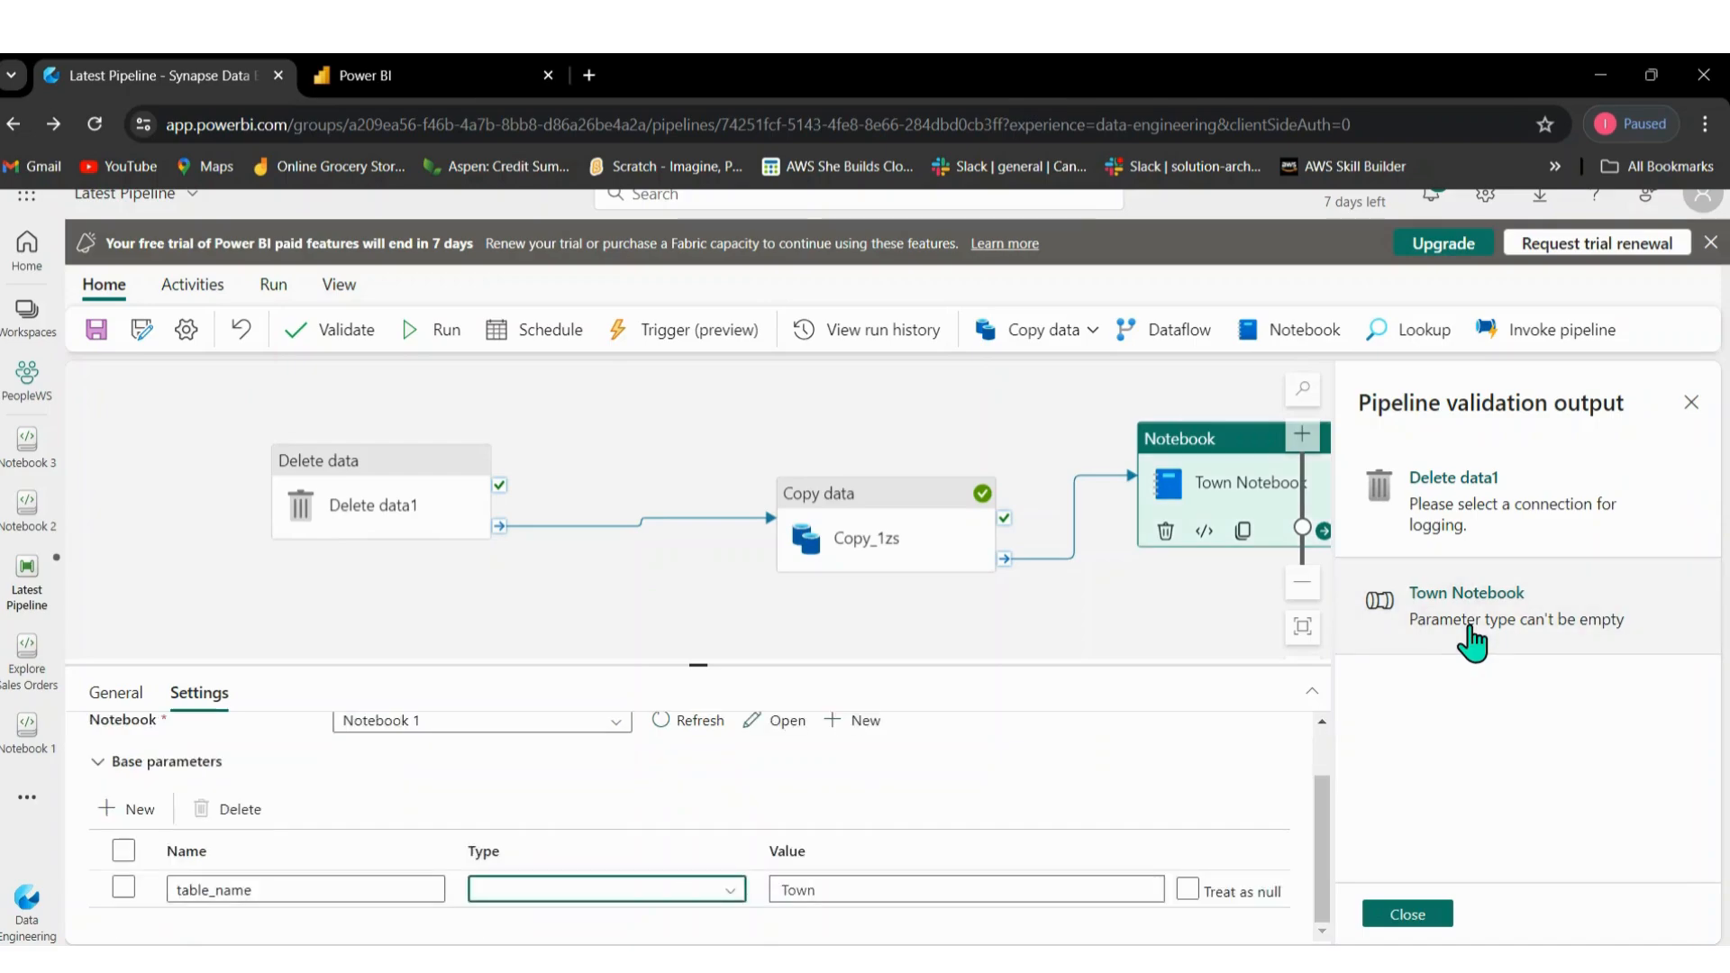
{"action": "left_click", "coordinate": [674, 892]}
{"action": "left_click", "coordinate": [539, 927]}
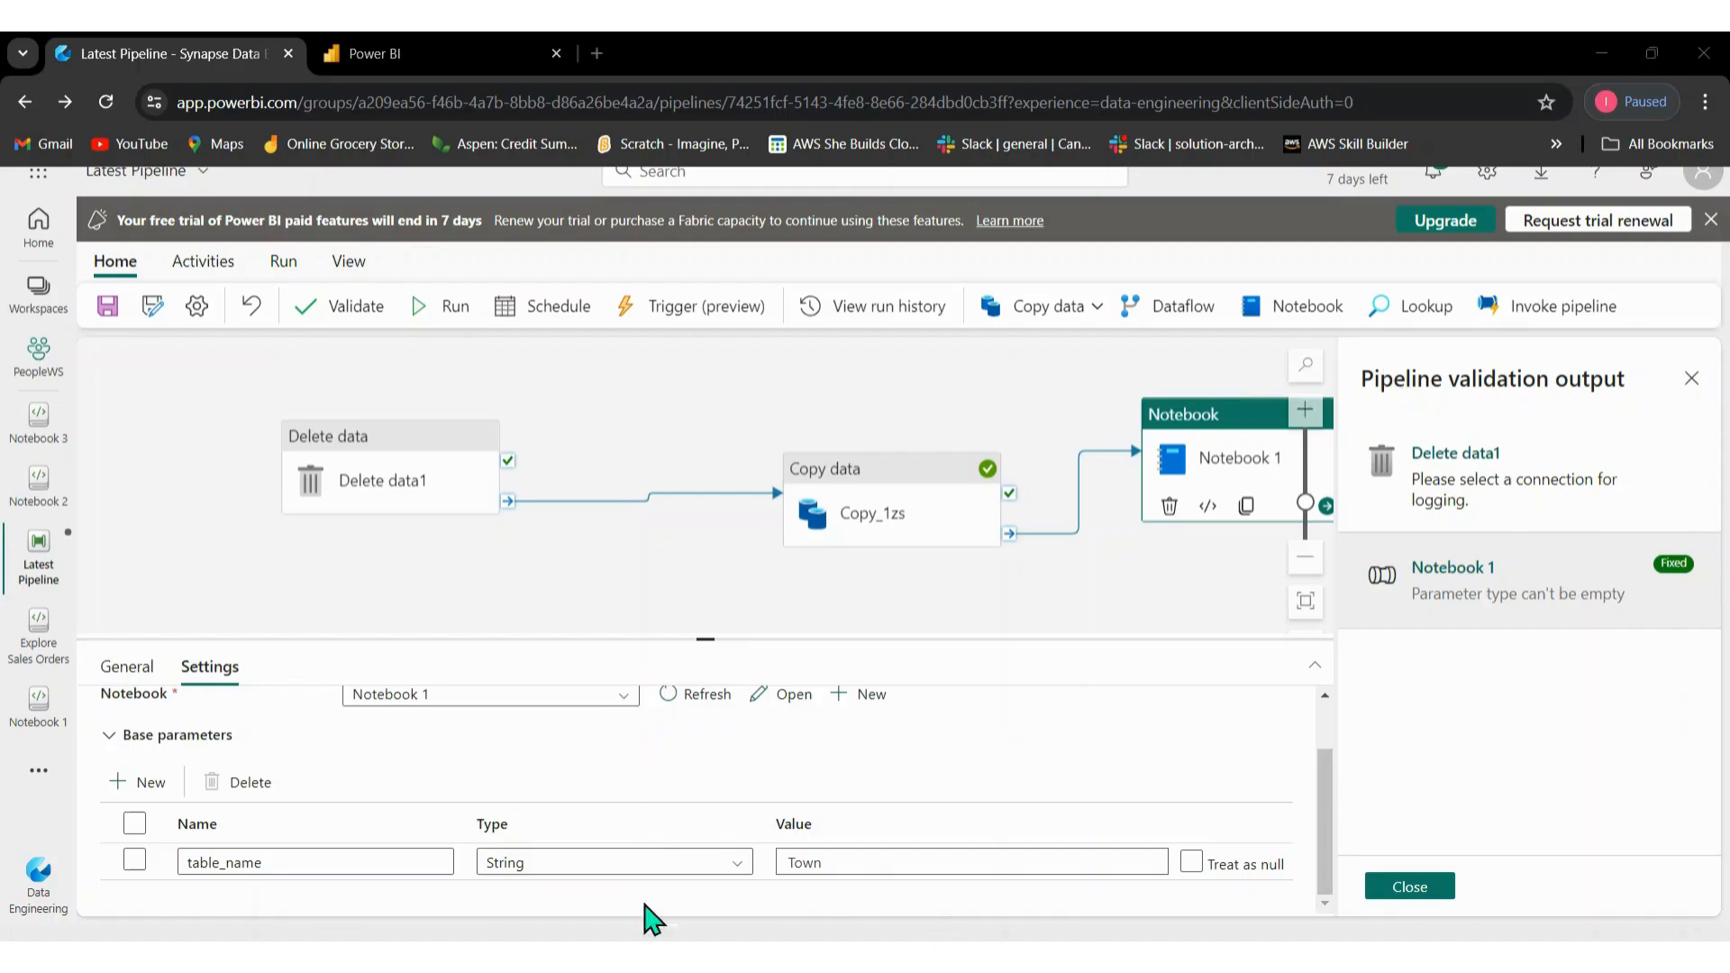
{"action": "left_click", "coordinate": [567, 879]}
{"action": "type", "text": "s"}
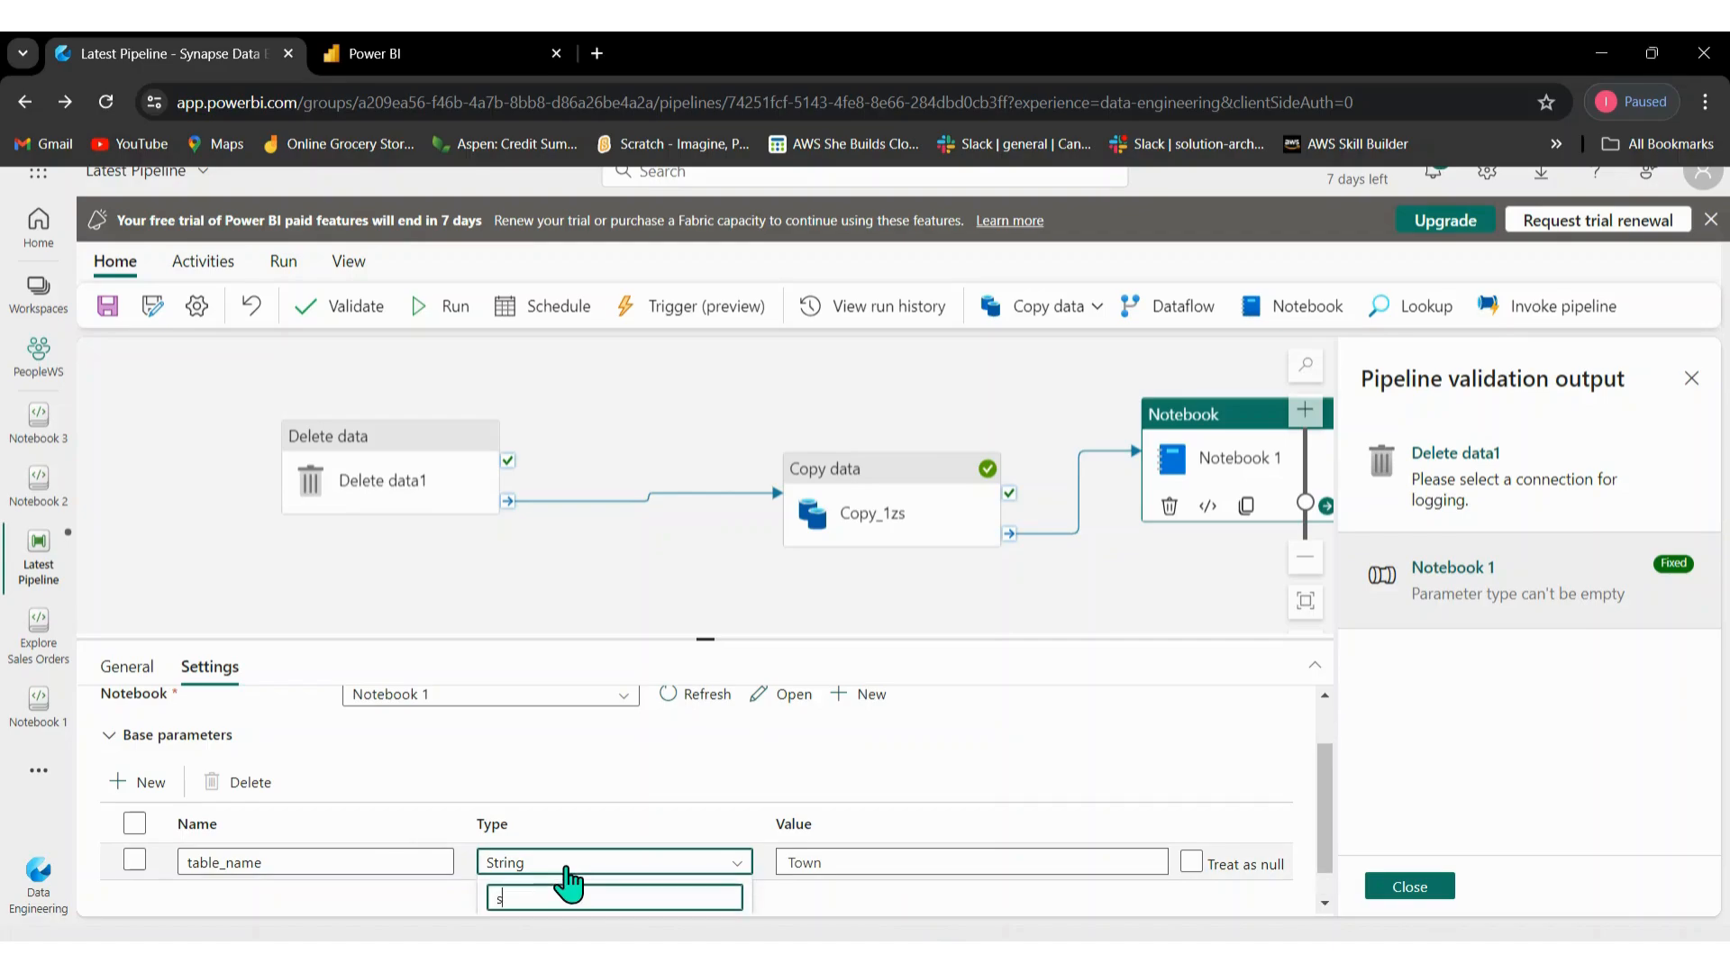
{"action": "key", "text": "BackSpace"}
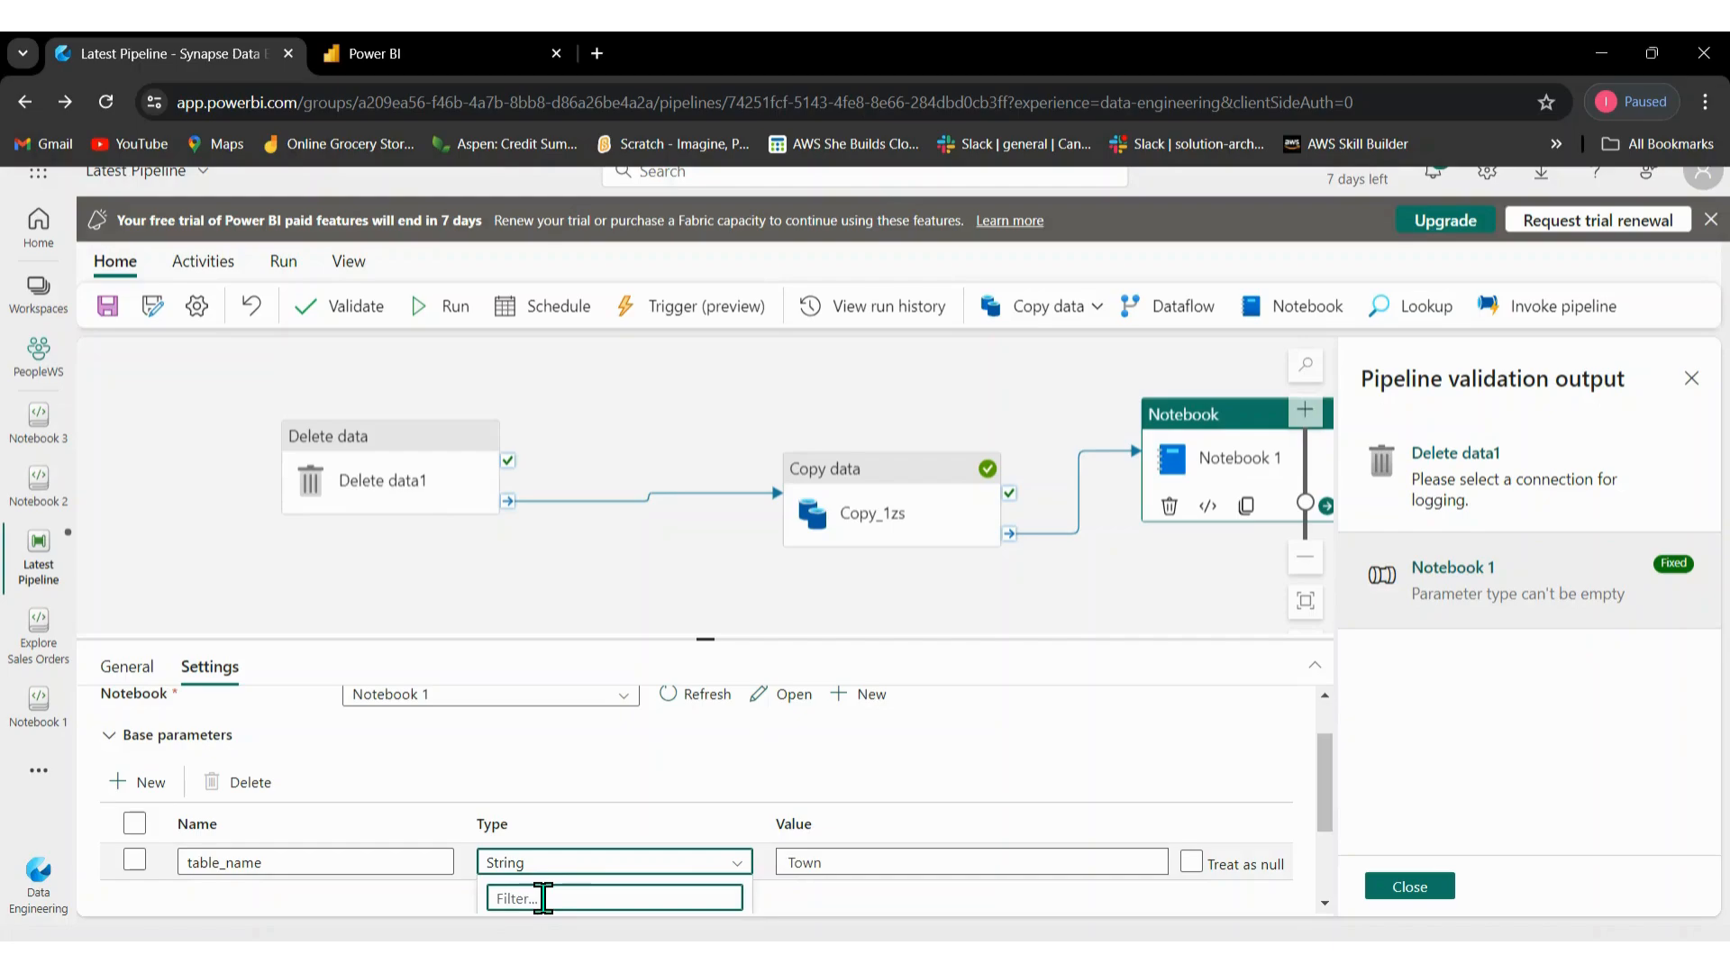
{"action": "type", "text": "number"}
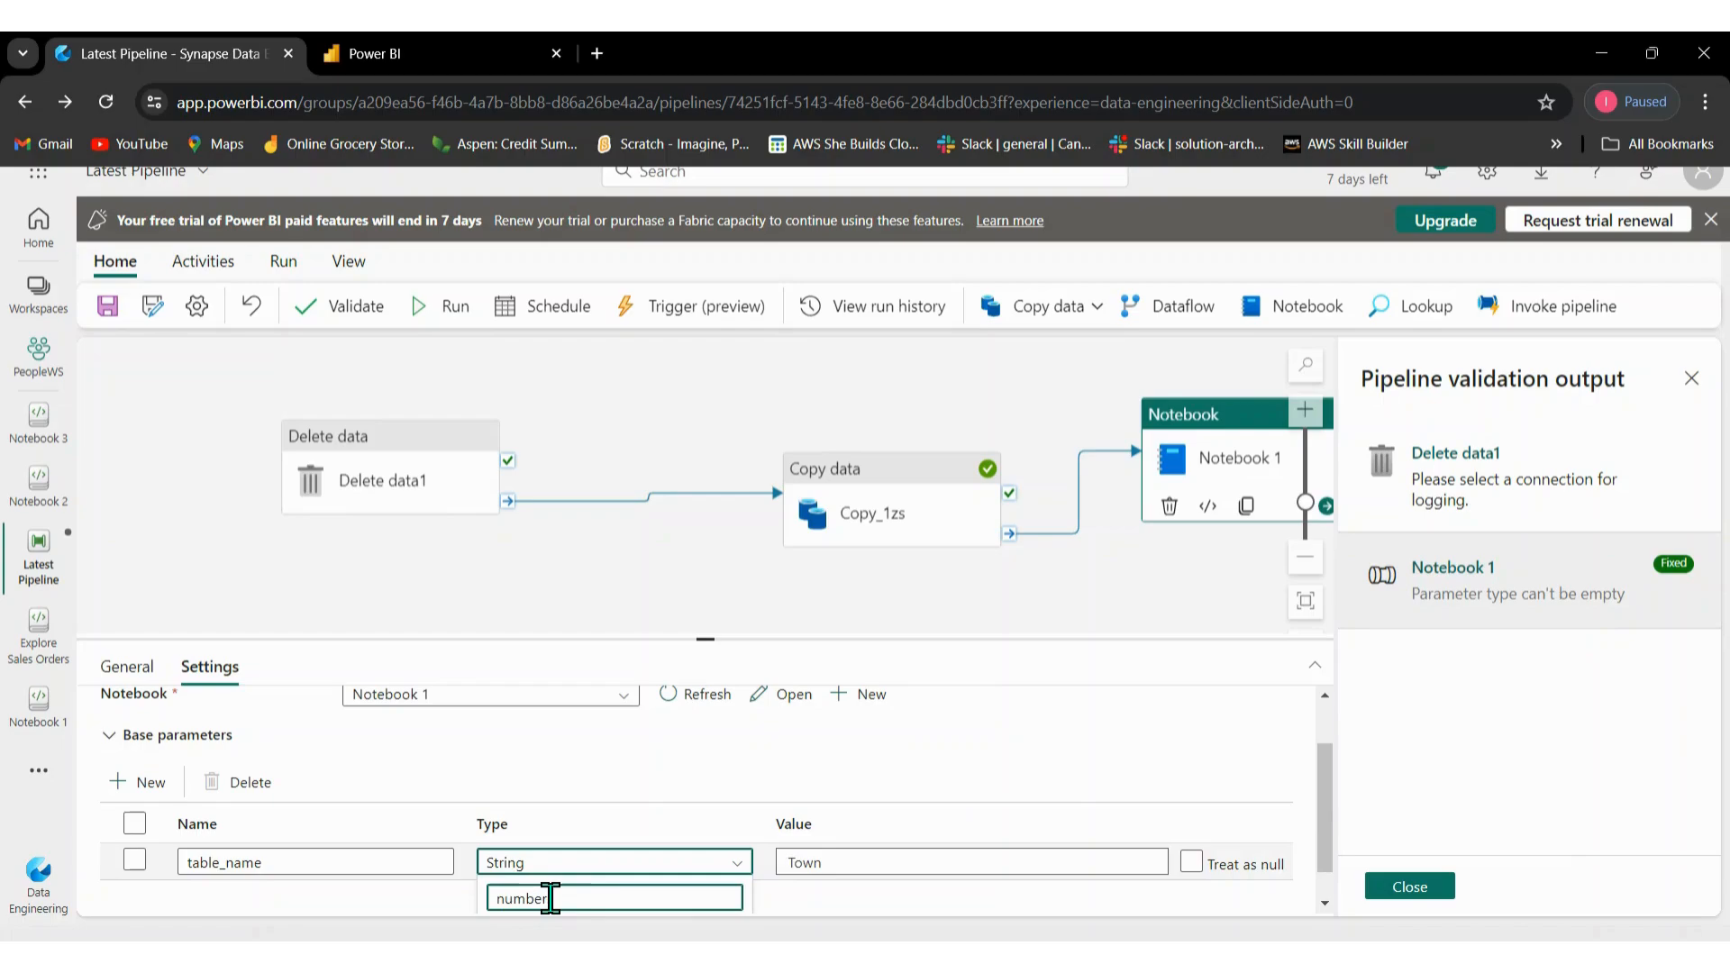
{"action": "left_click", "coordinate": [790, 901]}
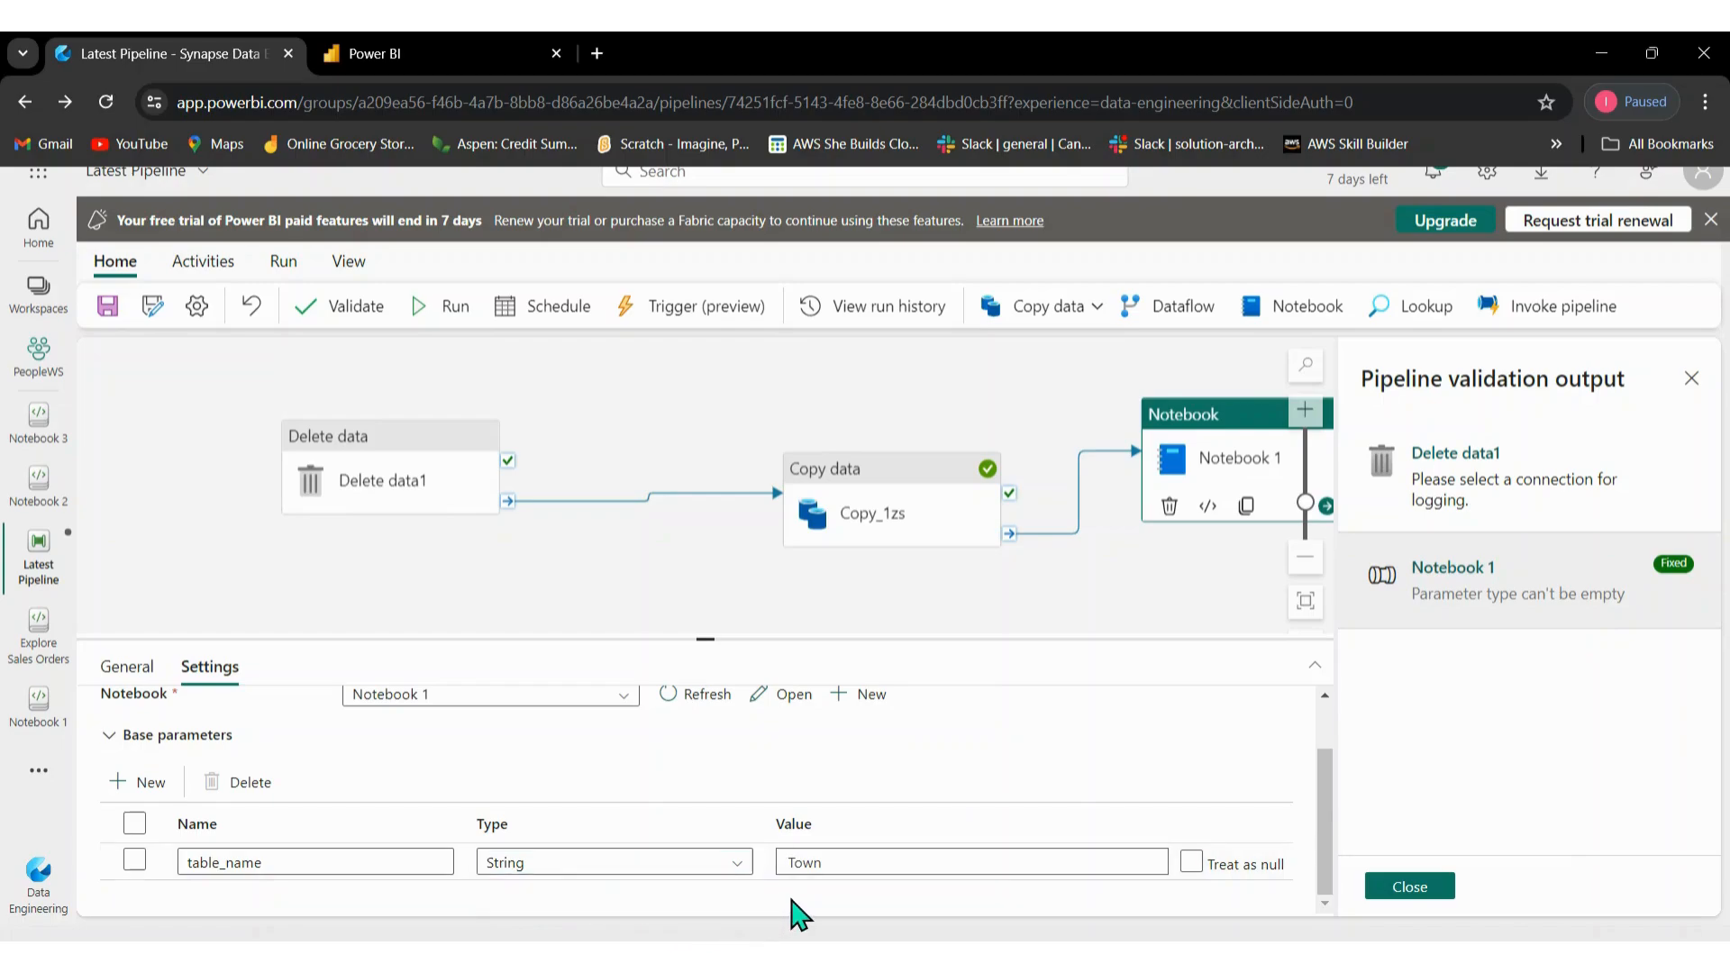
{"action": "left_click", "coordinate": [682, 865]}
{"action": "left_click", "coordinate": [681, 865]}
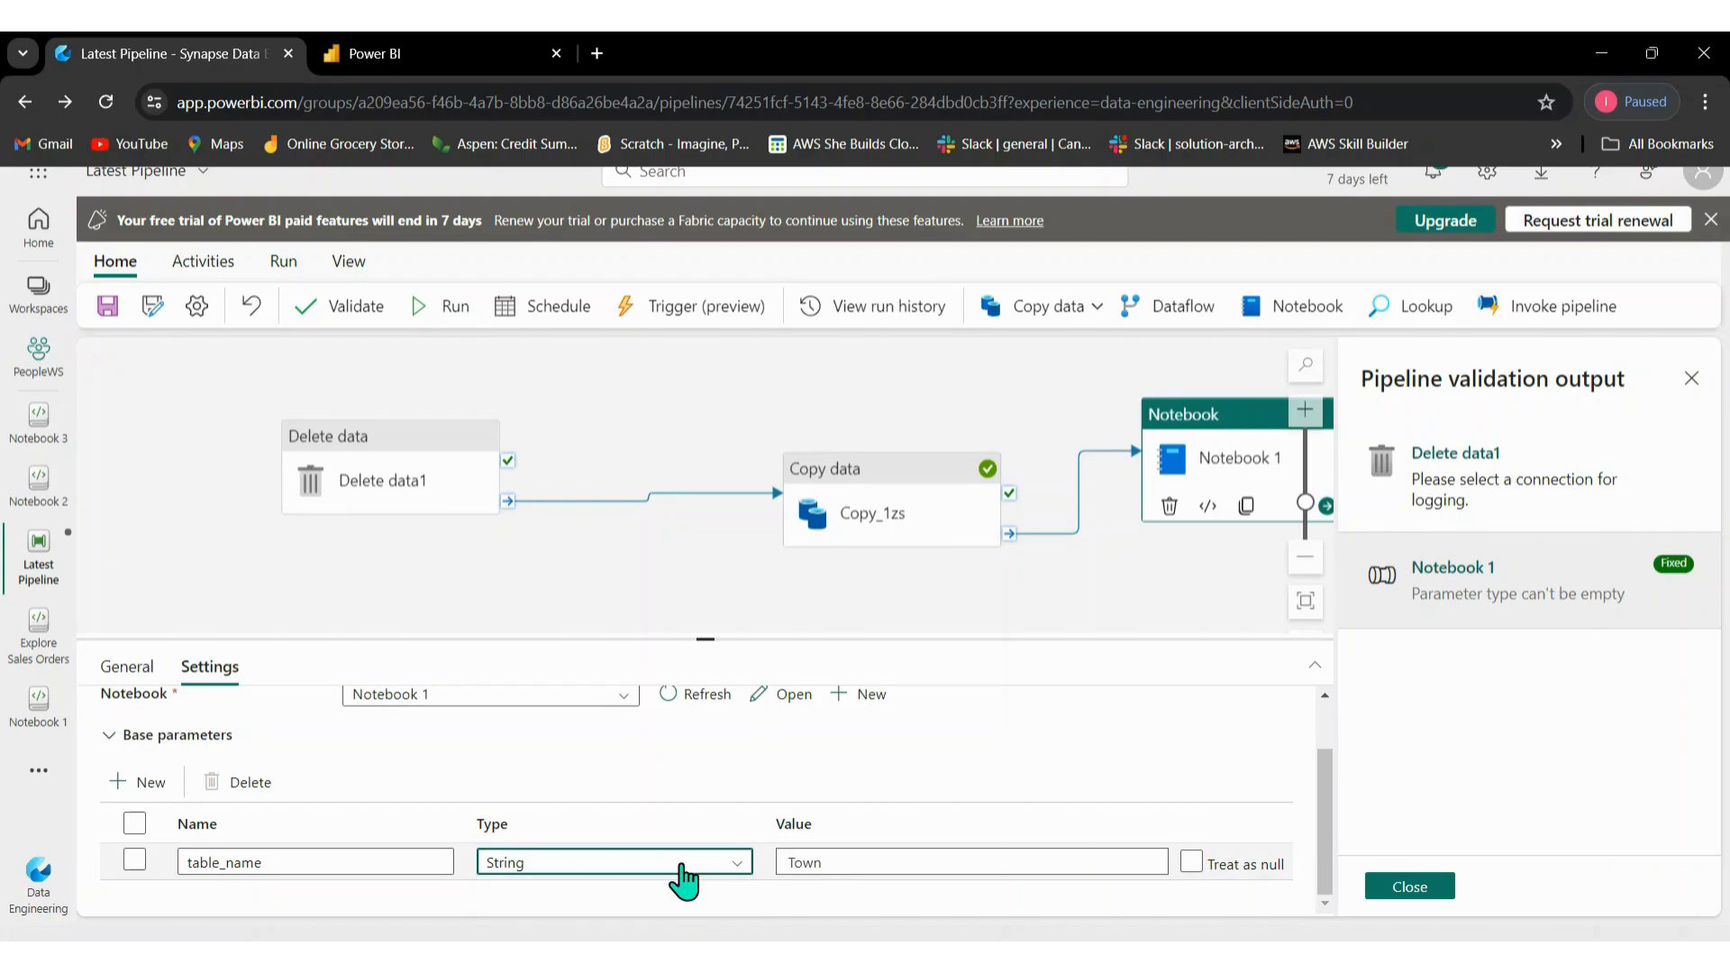
{"action": "left_click", "coordinate": [682, 866]}
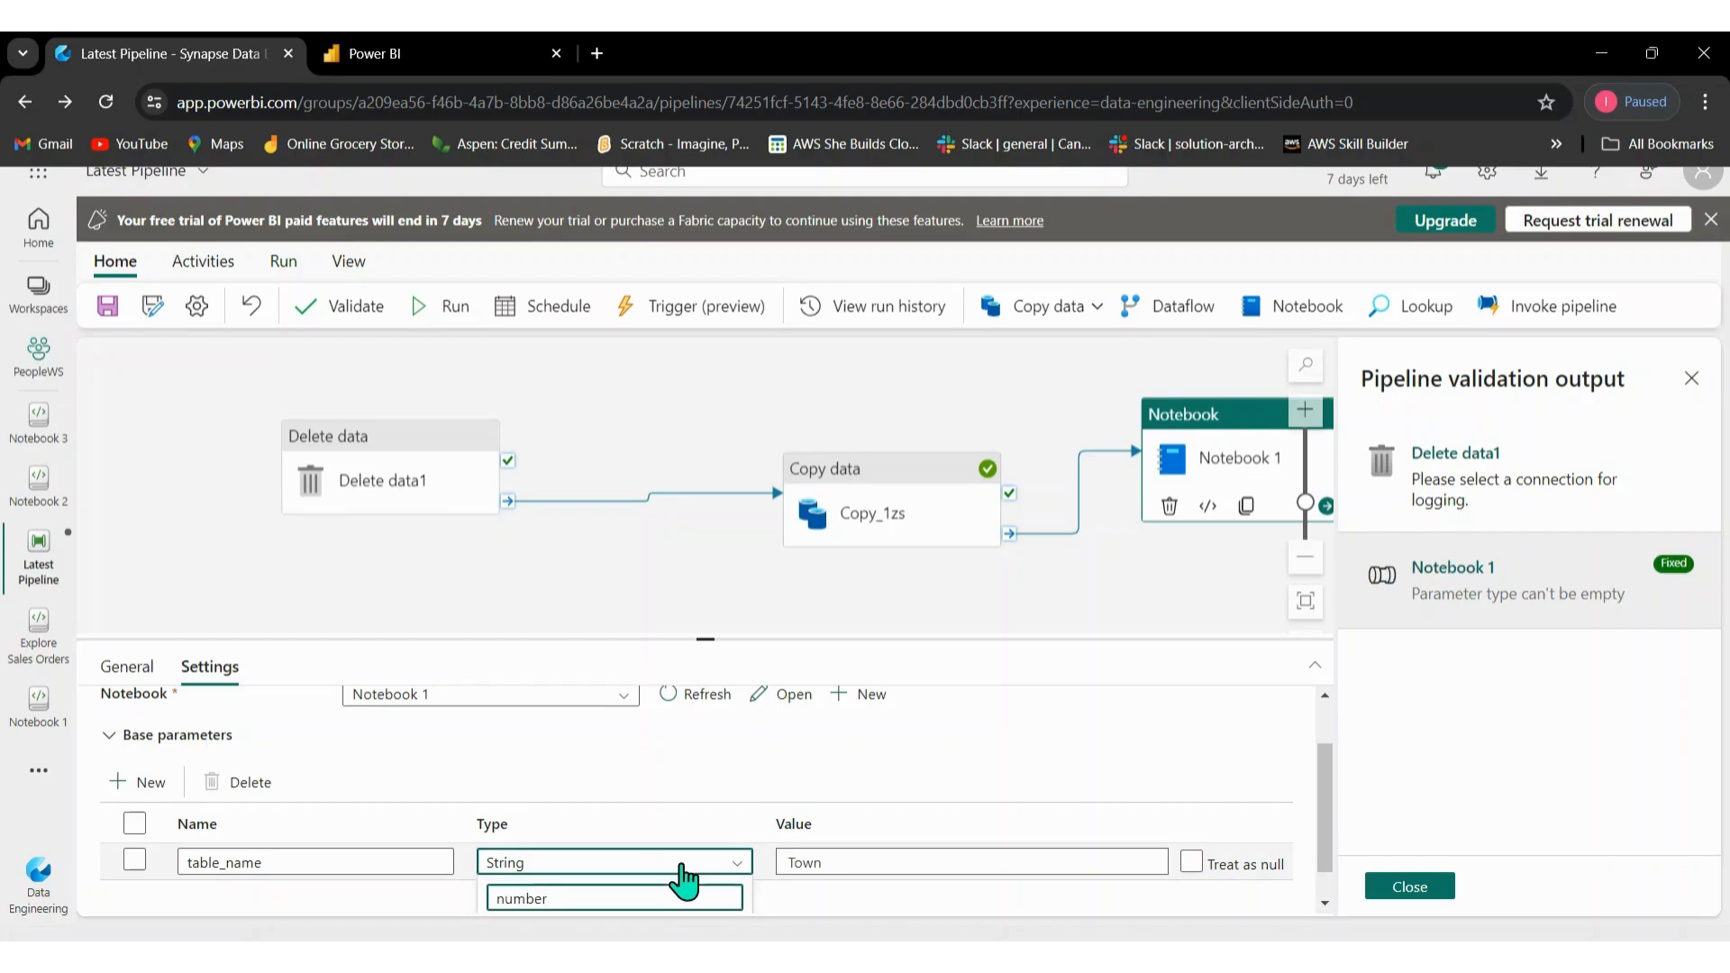
{"action": "key", "text": "BackSpace"}
{"action": "key", "text": "BackSpace"}
{"action": "key", "text": "BackSpace"}
{"action": "key", "text": "BackSpace"}
{"action": "key", "text": "BackSpace"}
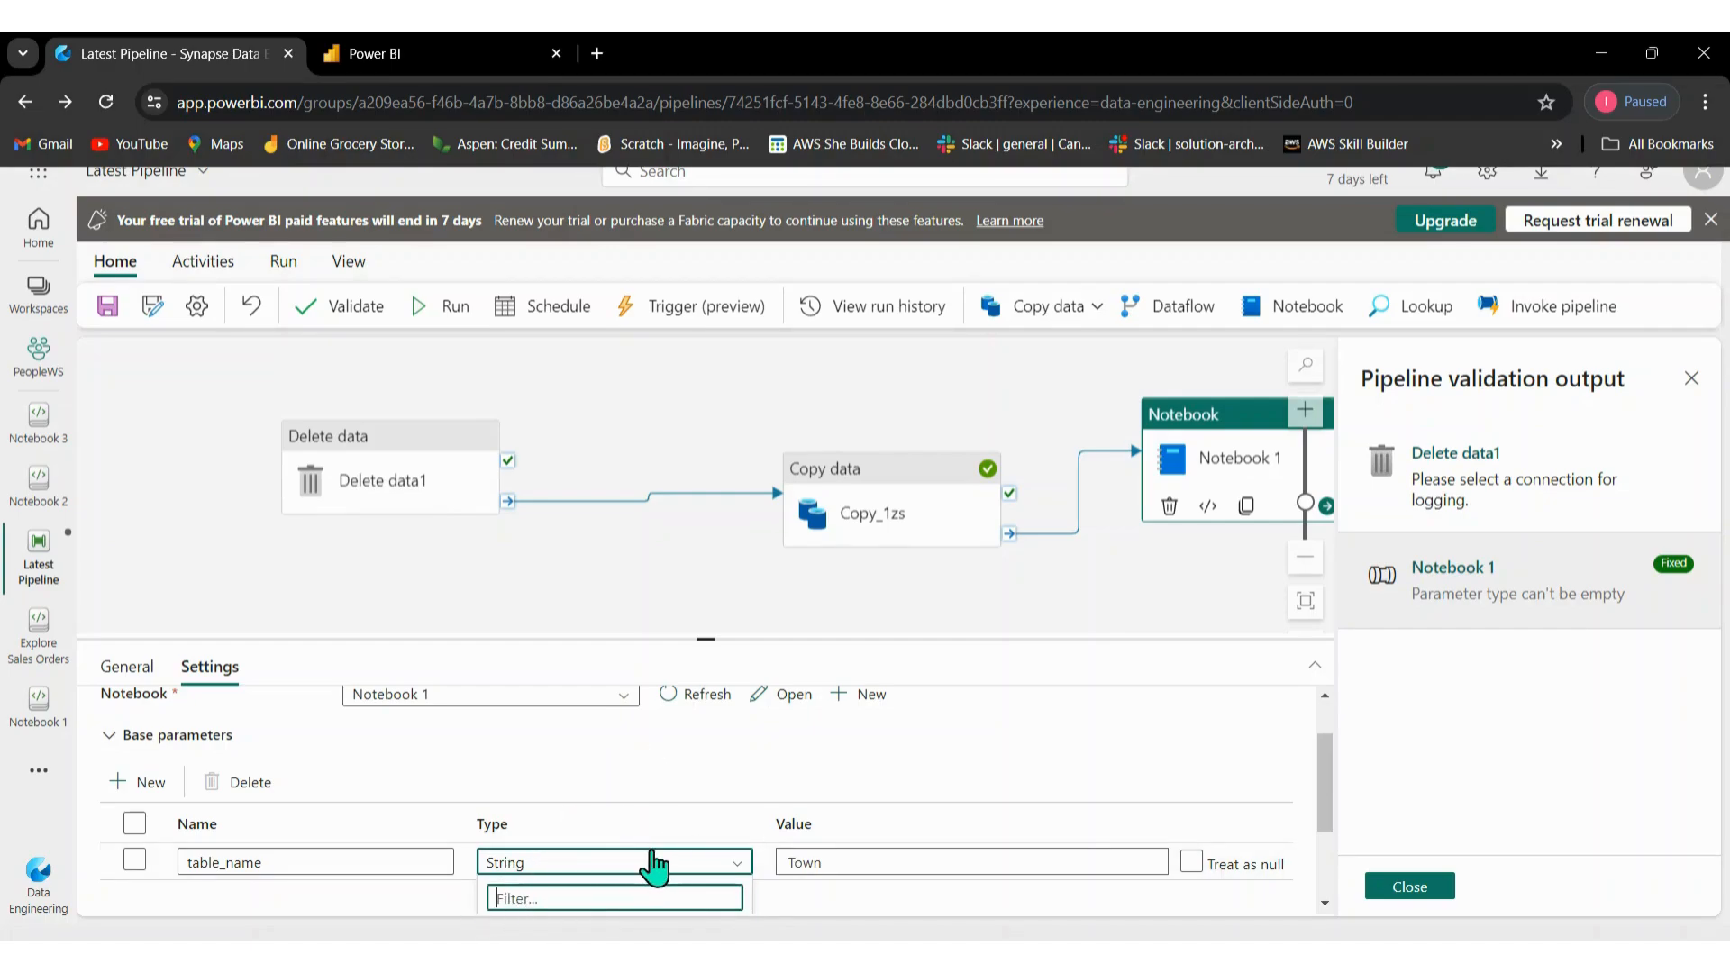
{"action": "double_click", "coordinate": [594, 909]}
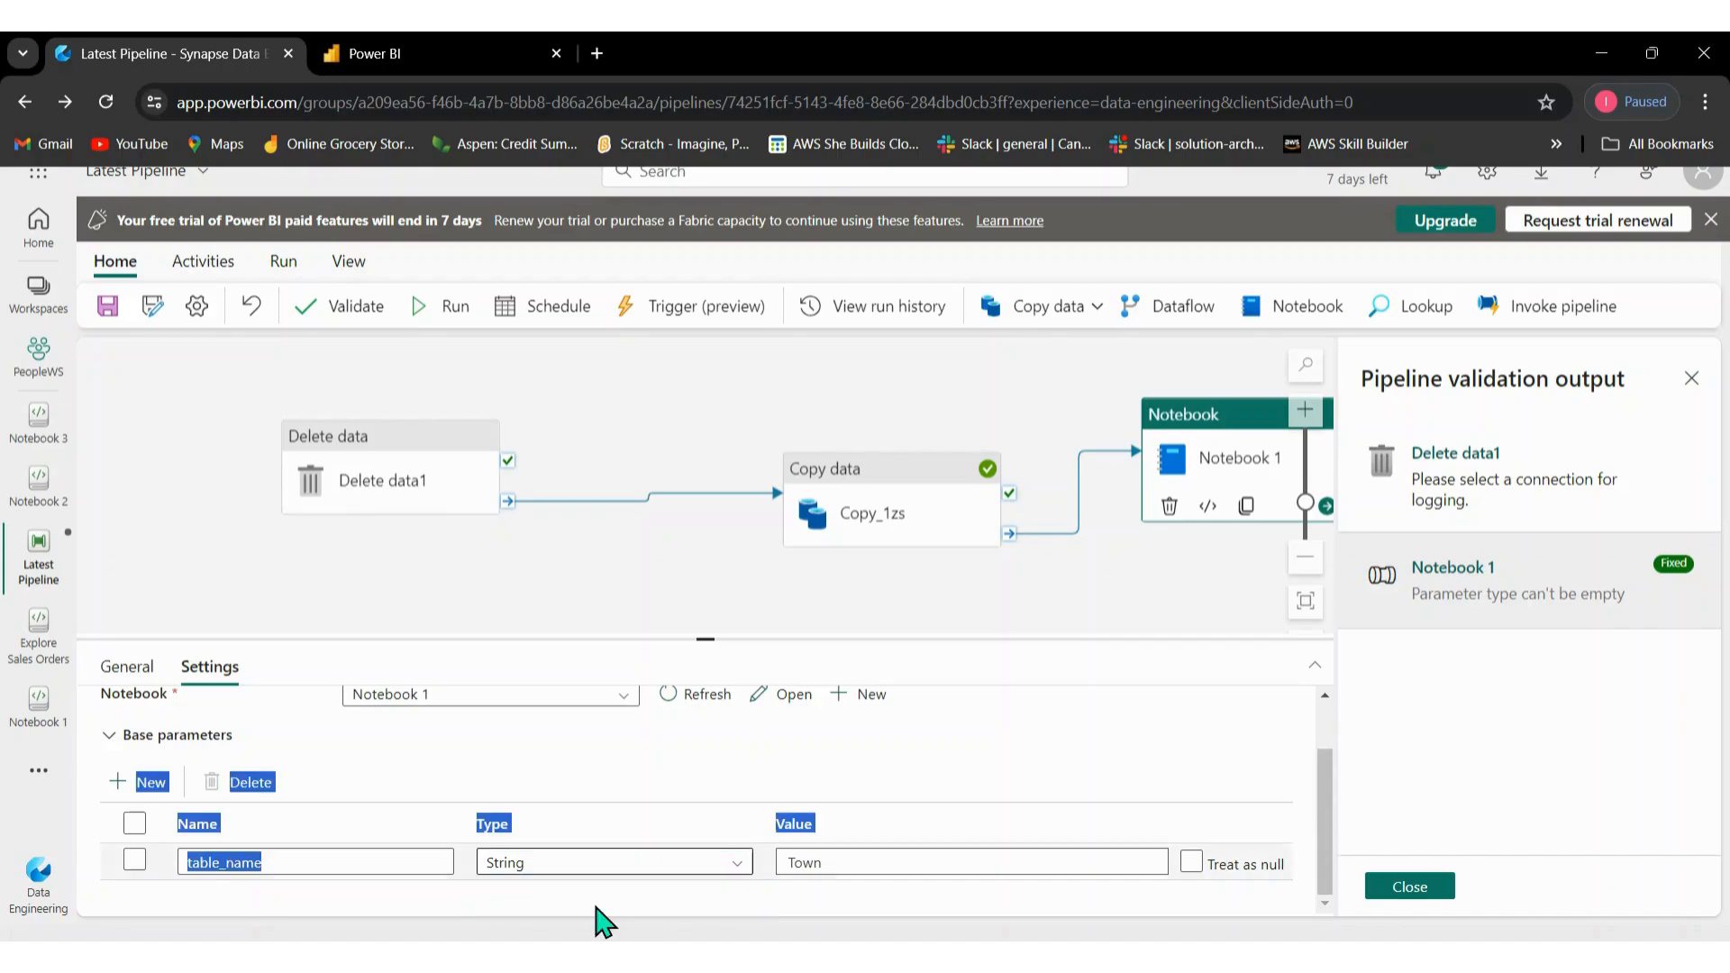
{"action": "left_click", "coordinate": [639, 786]}
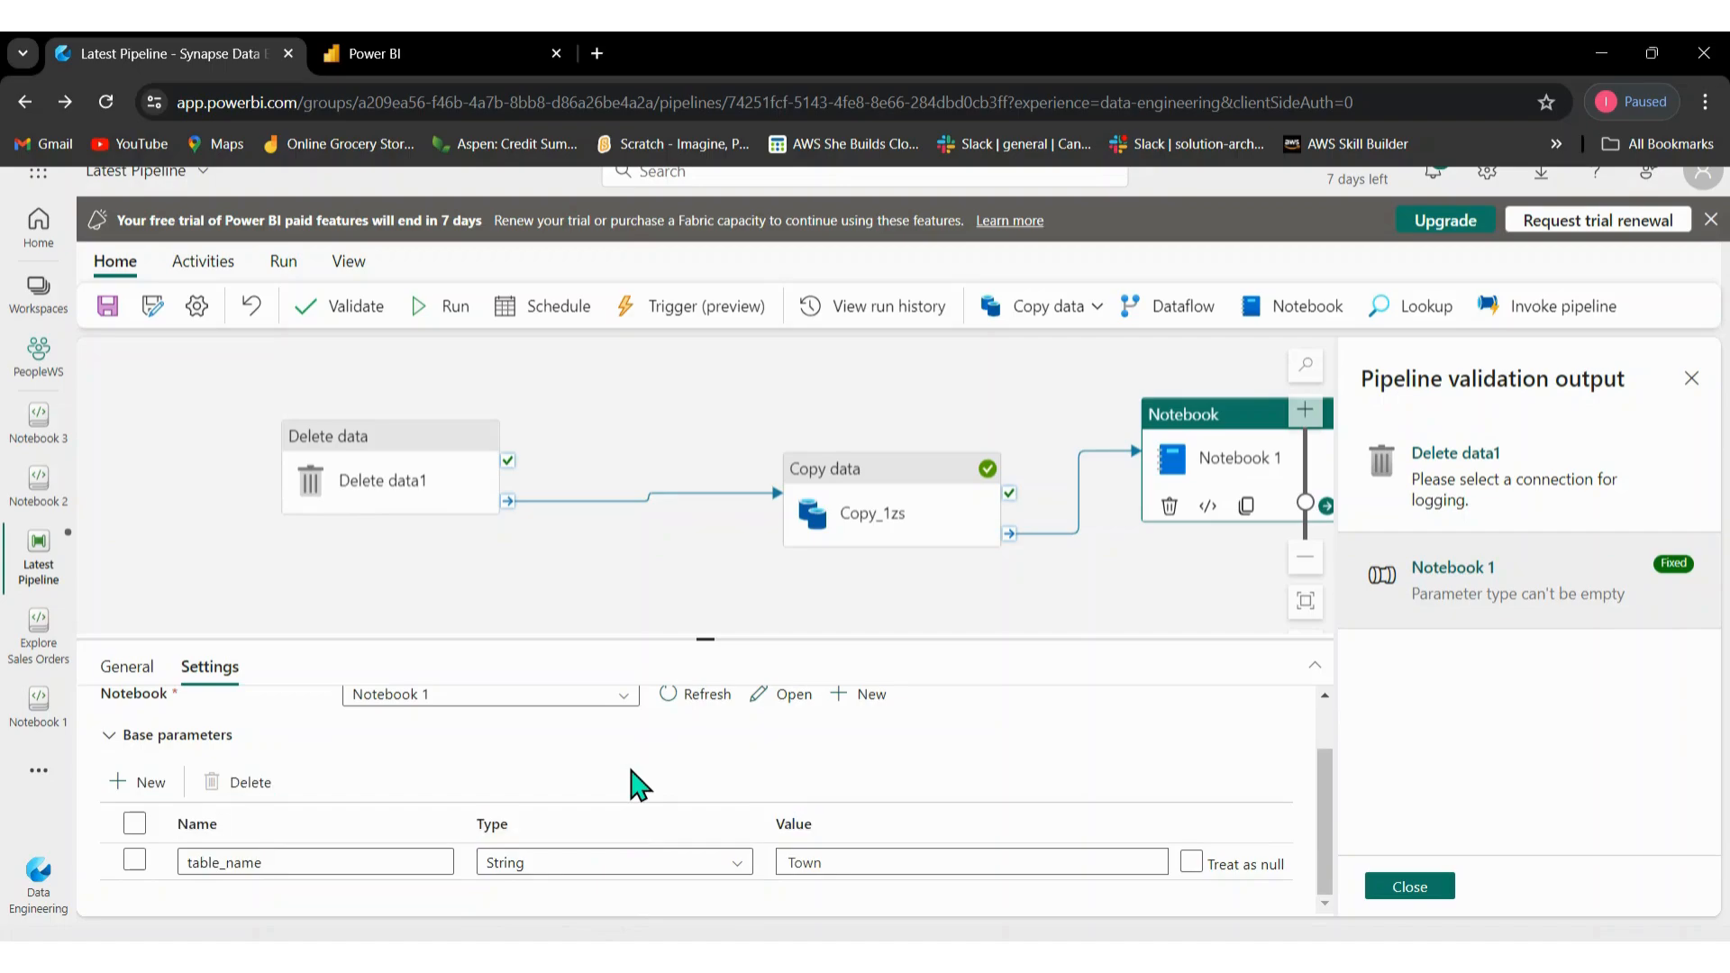
{"action": "left_click", "coordinate": [602, 871]}
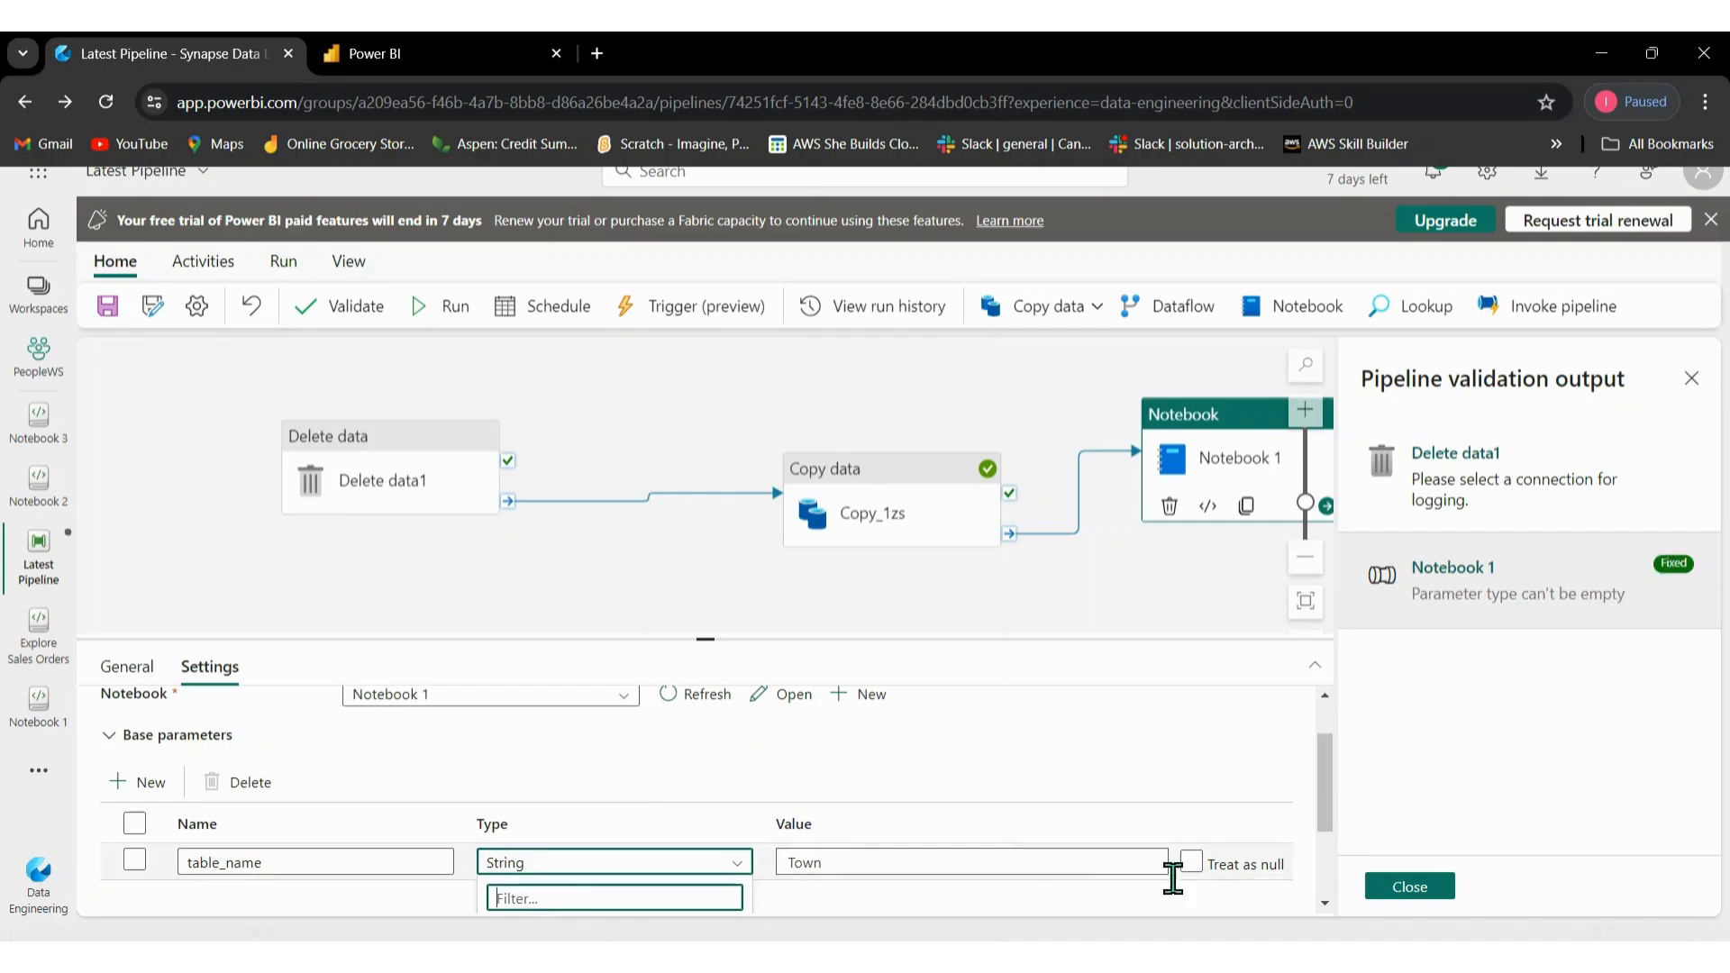
Save the pipeline again and fix the Delete data1 validation issue by disabling logging for that activity.
{"action": "left_click", "coordinate": [1431, 890]}
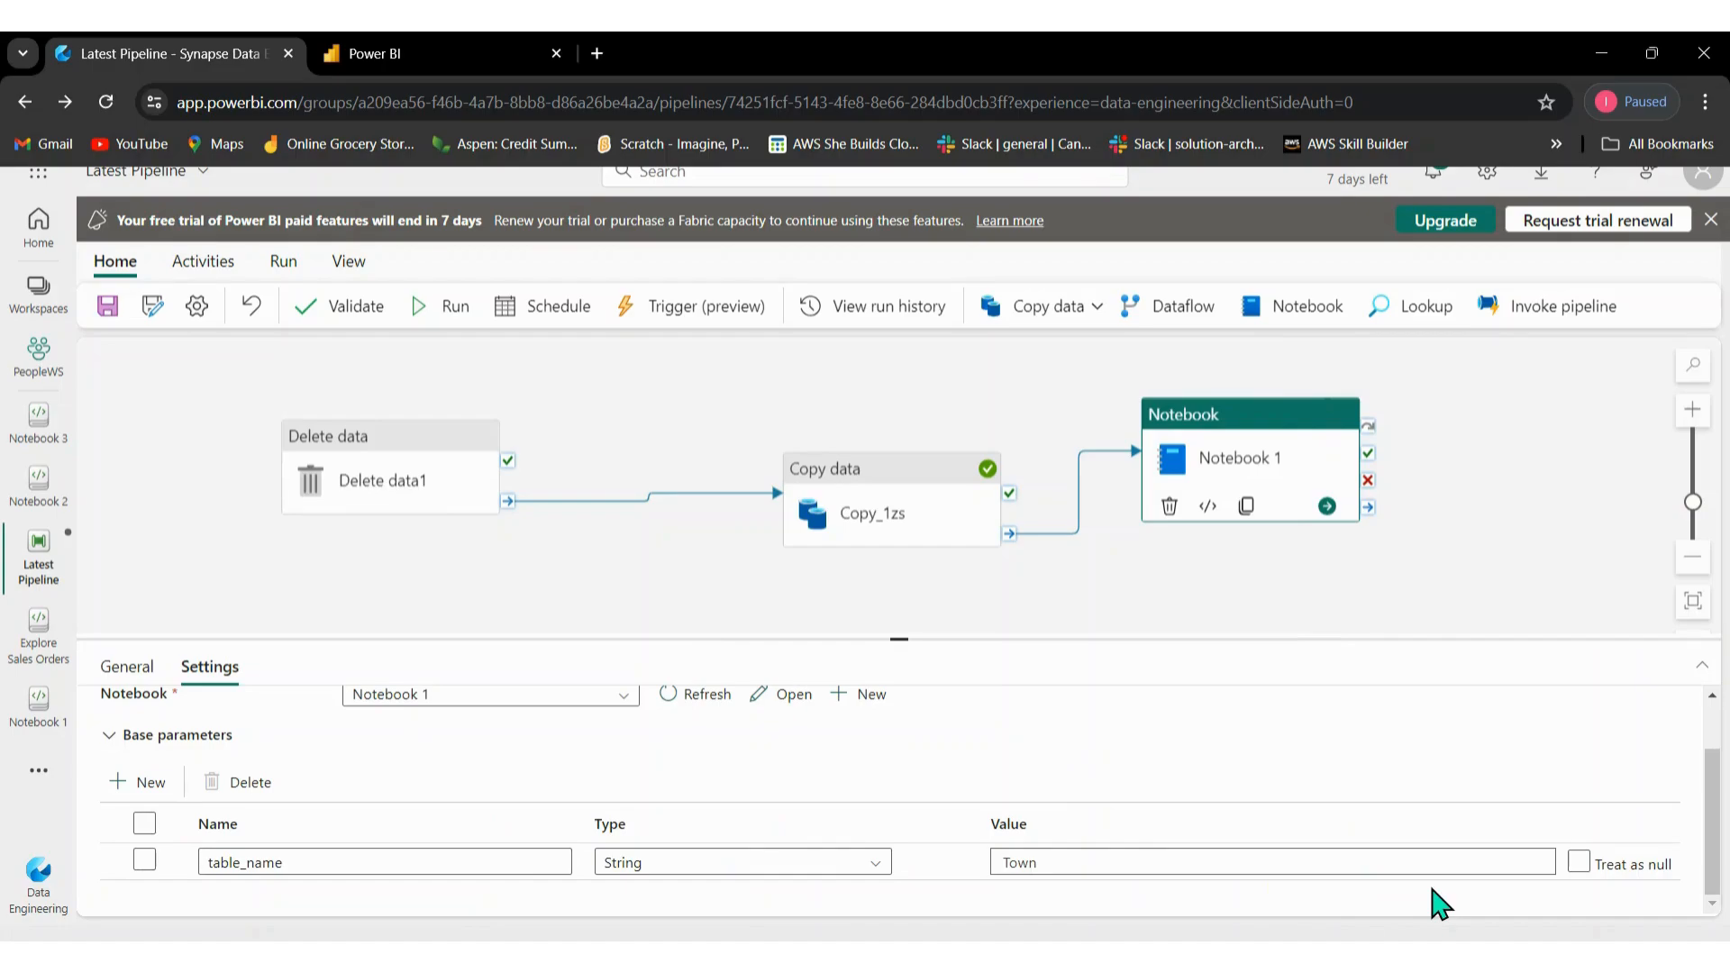
{"action": "left_click", "coordinate": [119, 323]}
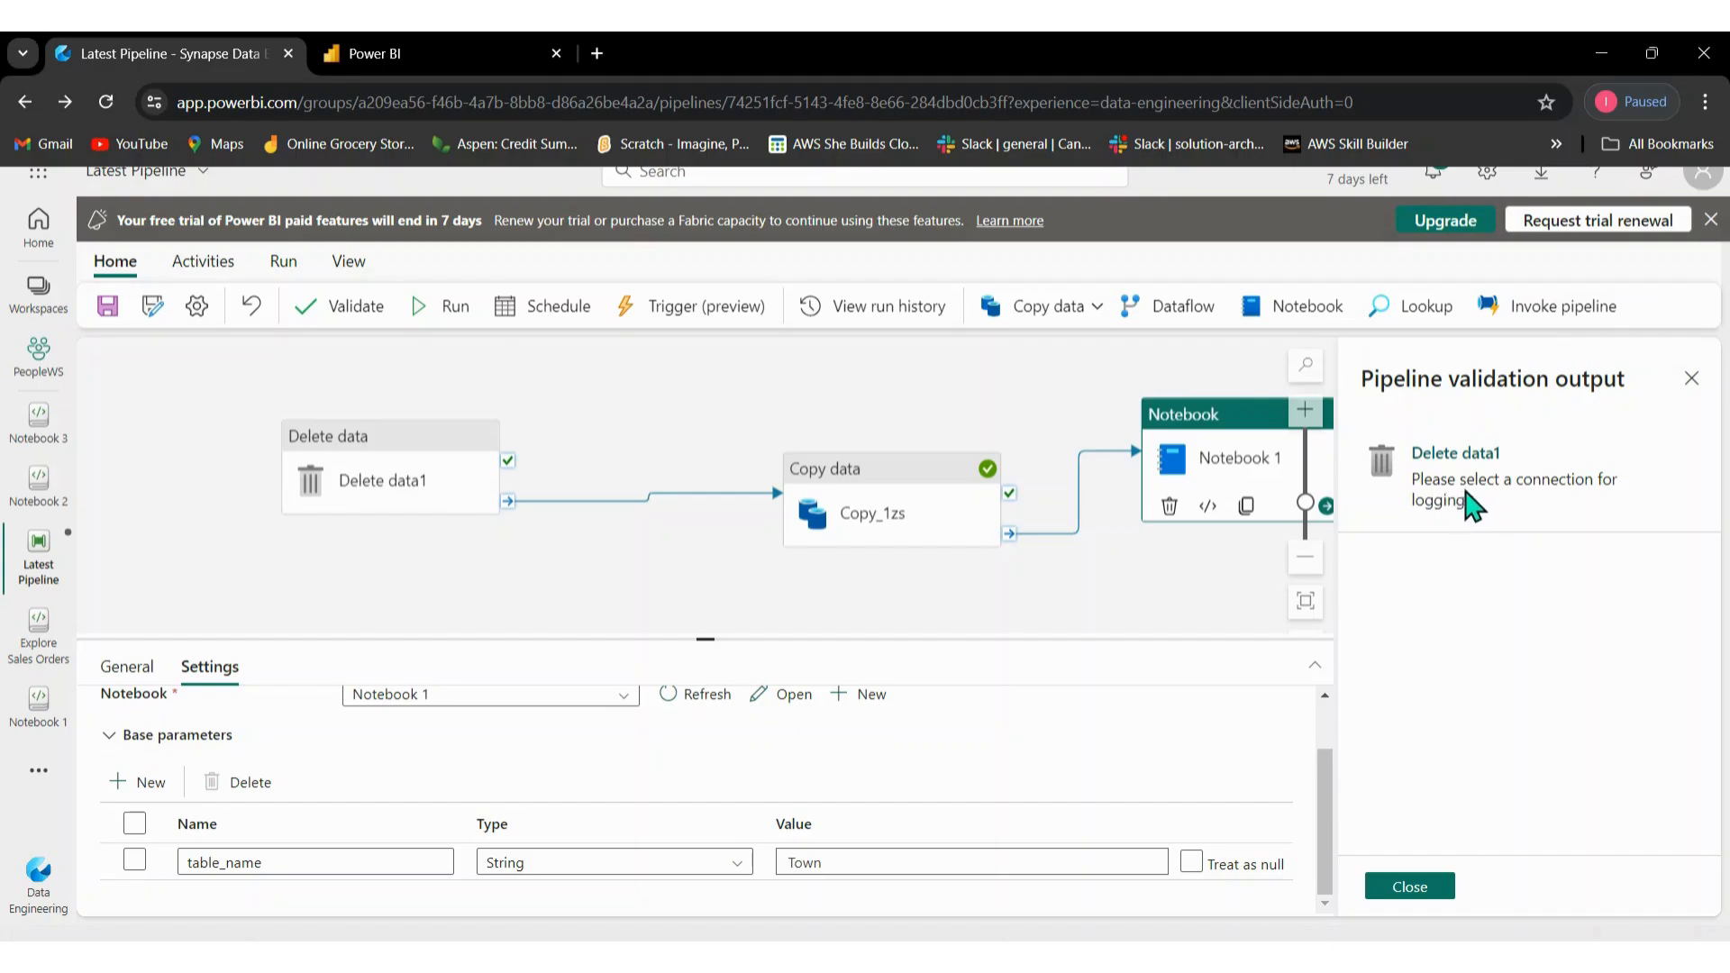
{"action": "left_click", "coordinate": [1496, 501]}
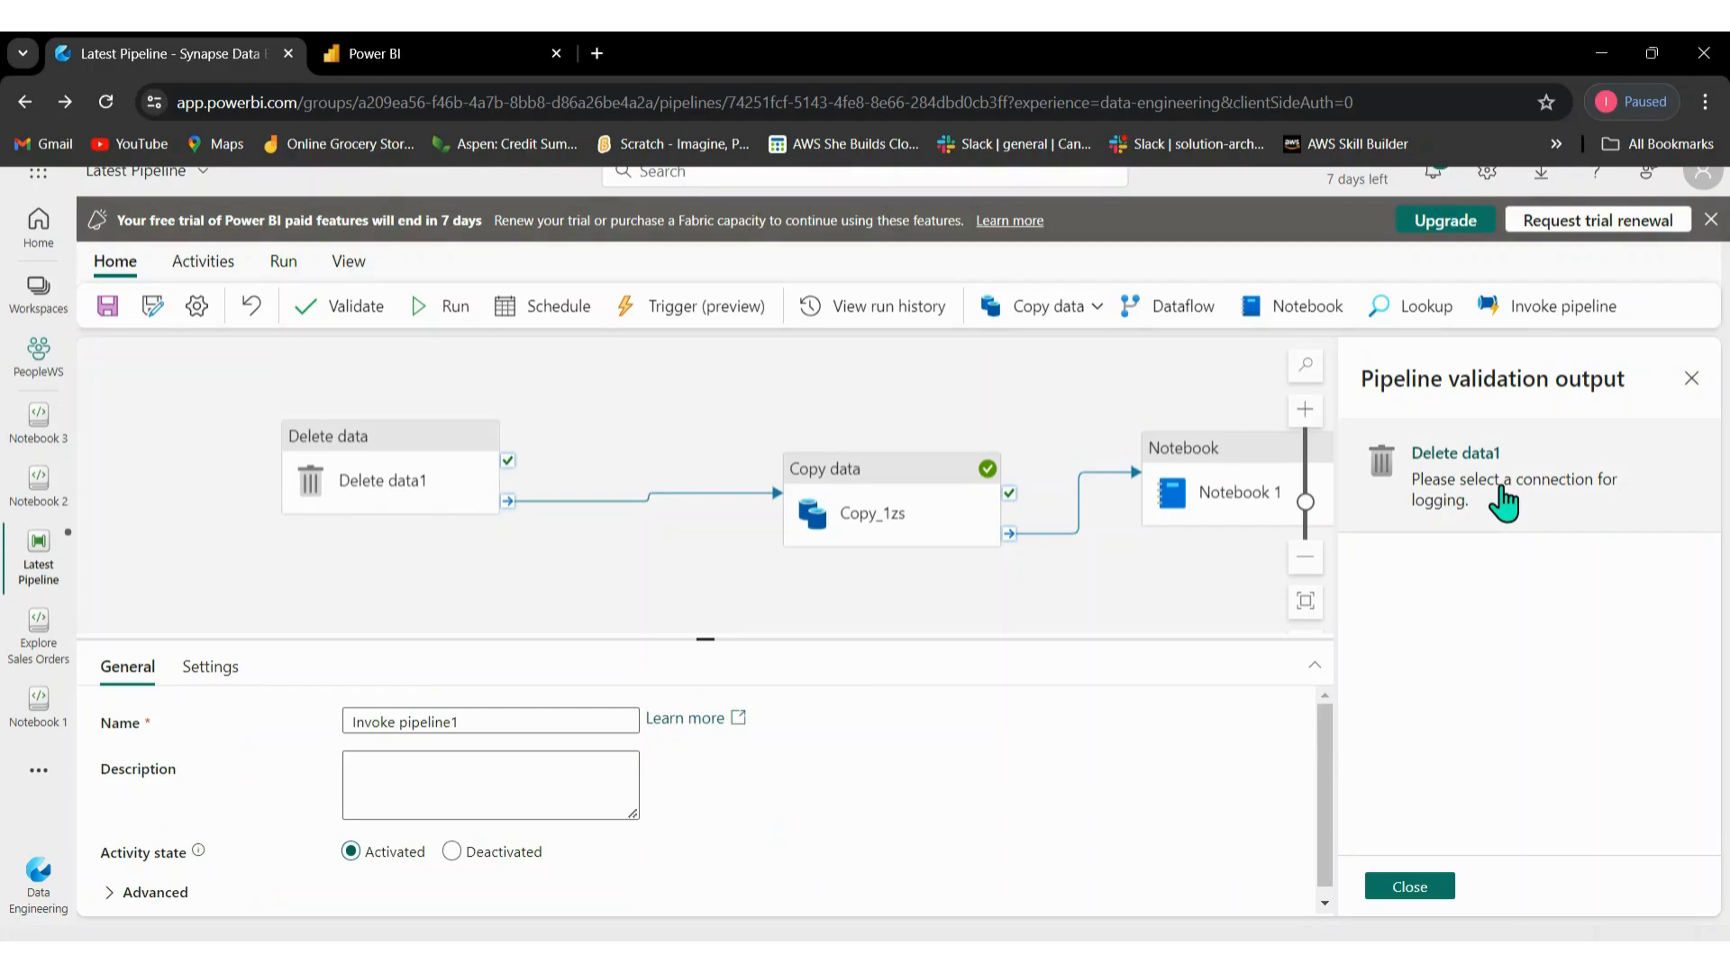
{"action": "left_click", "coordinate": [1504, 502]}
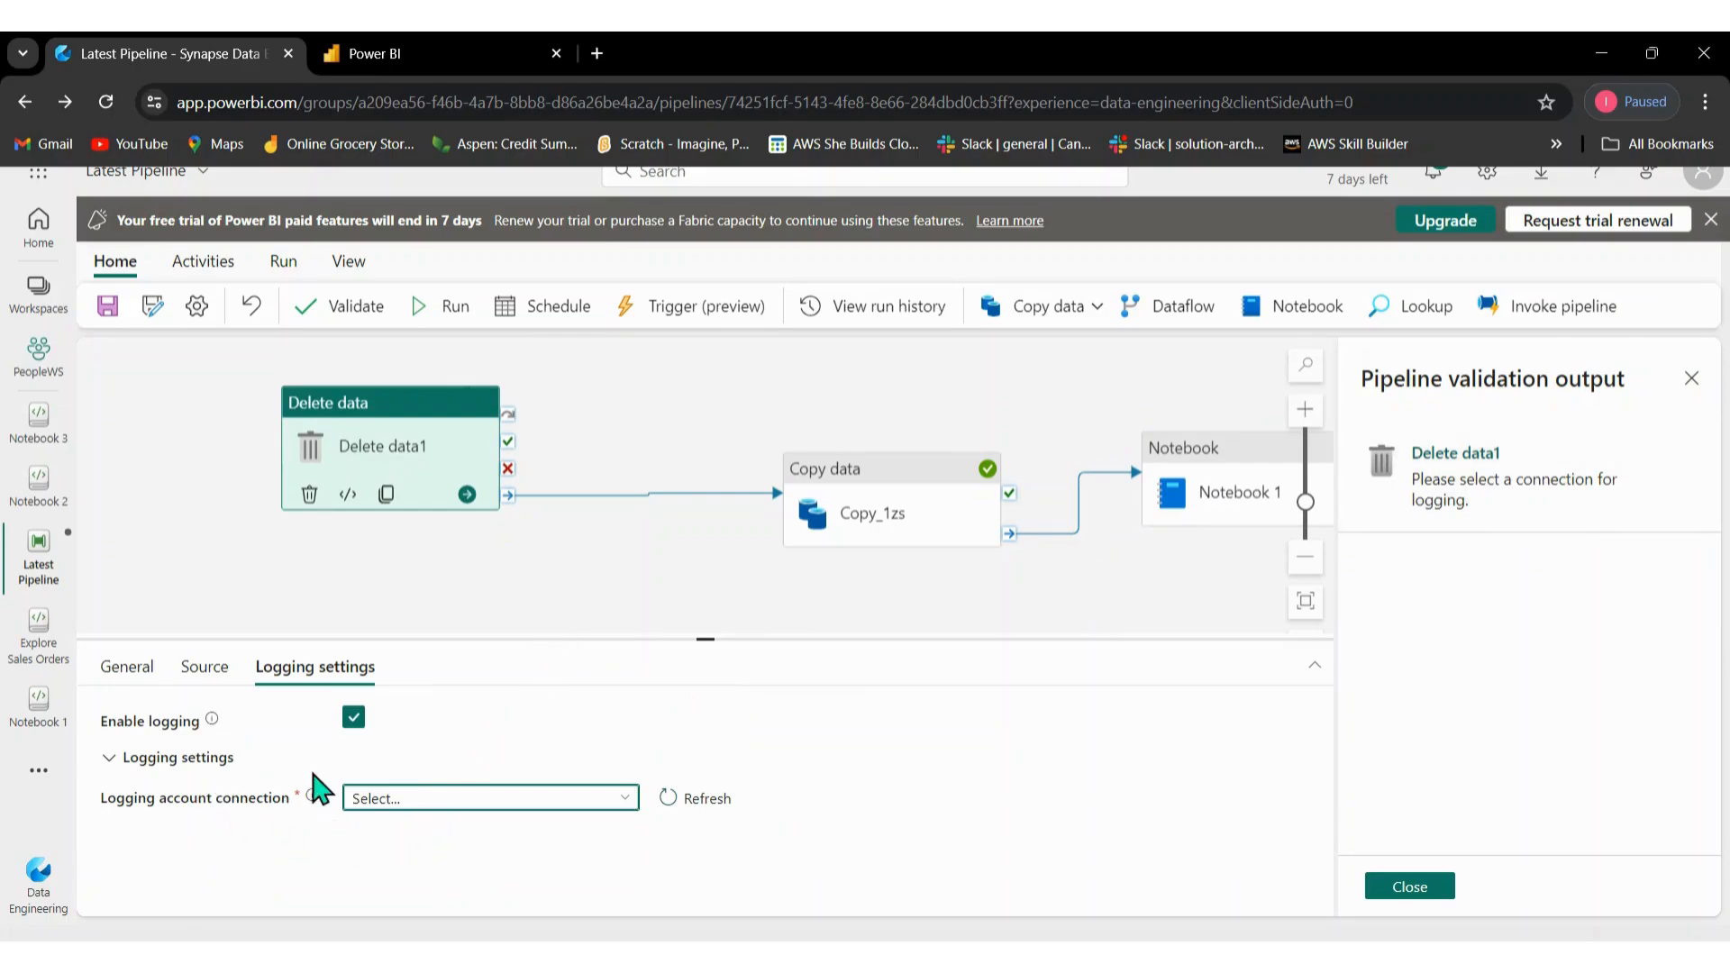
{"action": "left_click", "coordinate": [413, 800]}
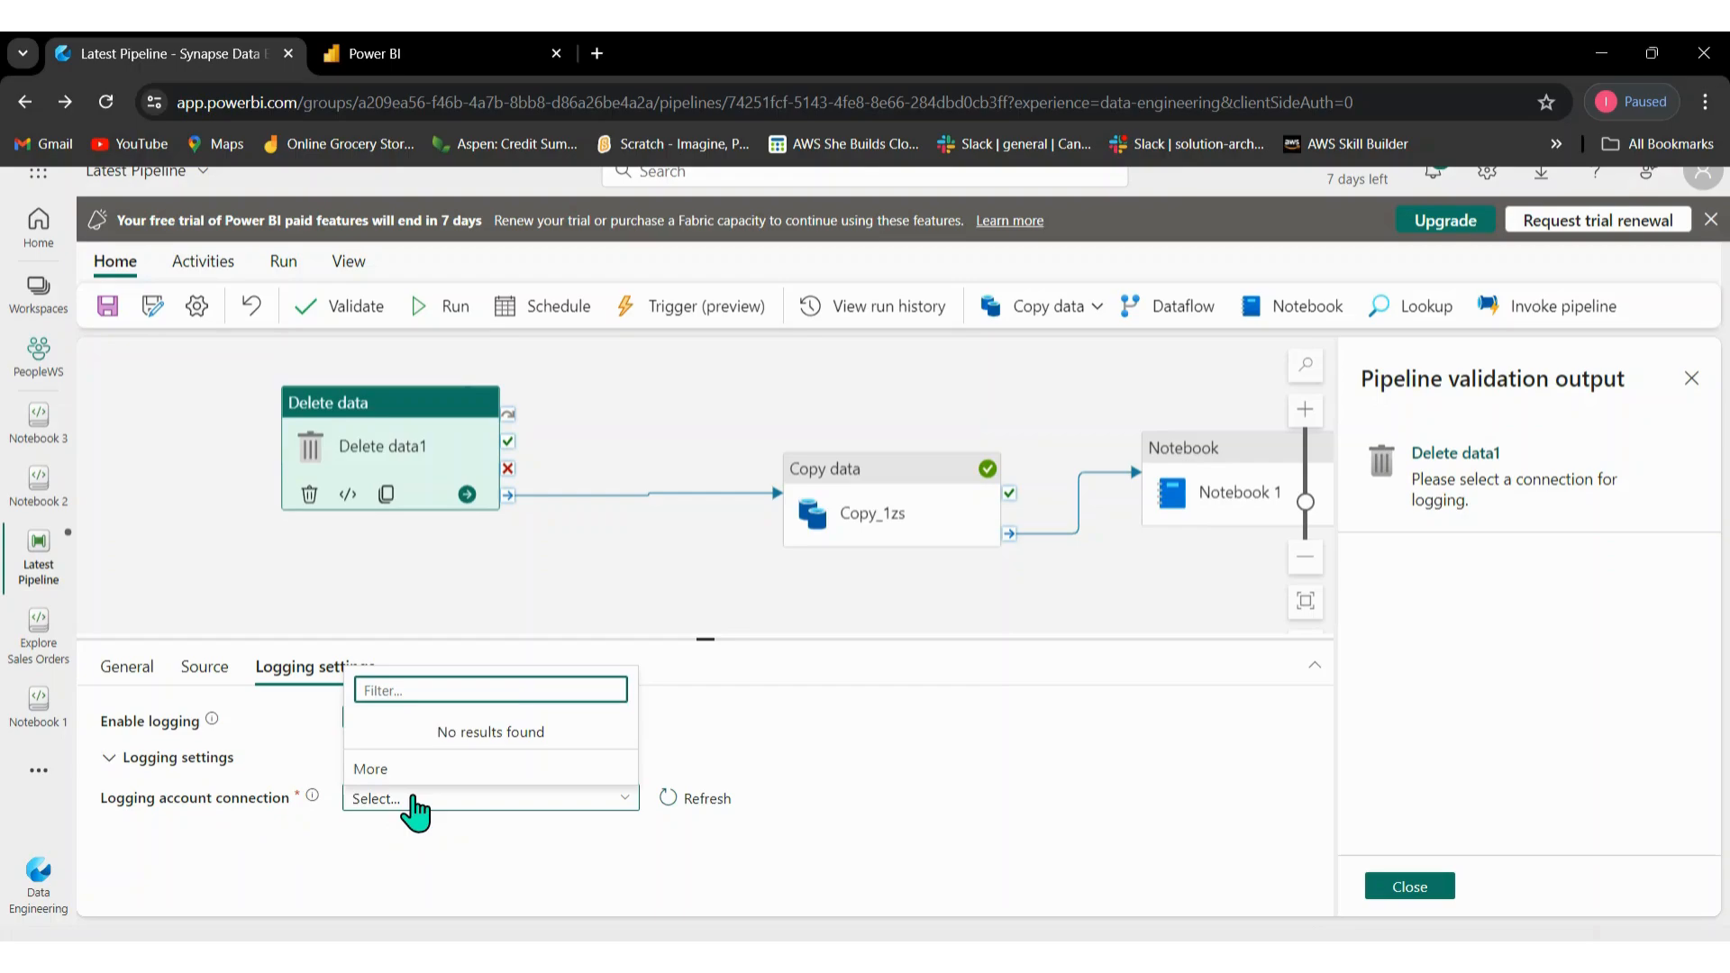
{"action": "left_click", "coordinate": [944, 739]}
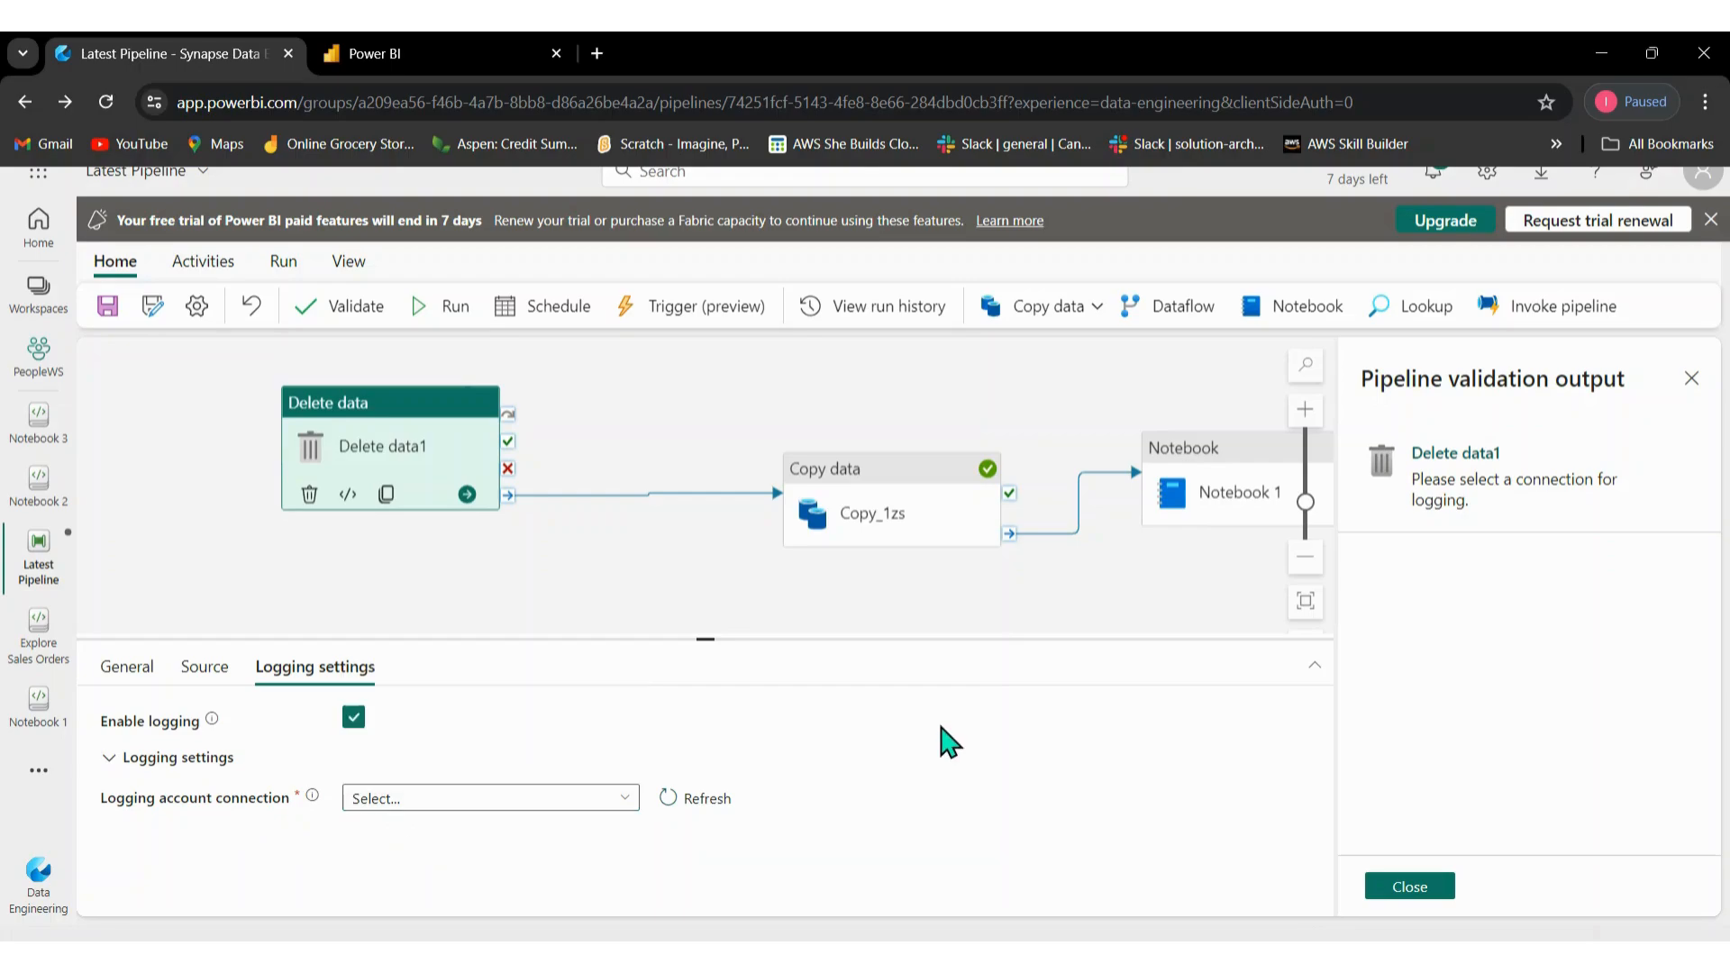
{"action": "left_click", "coordinate": [354, 718]}
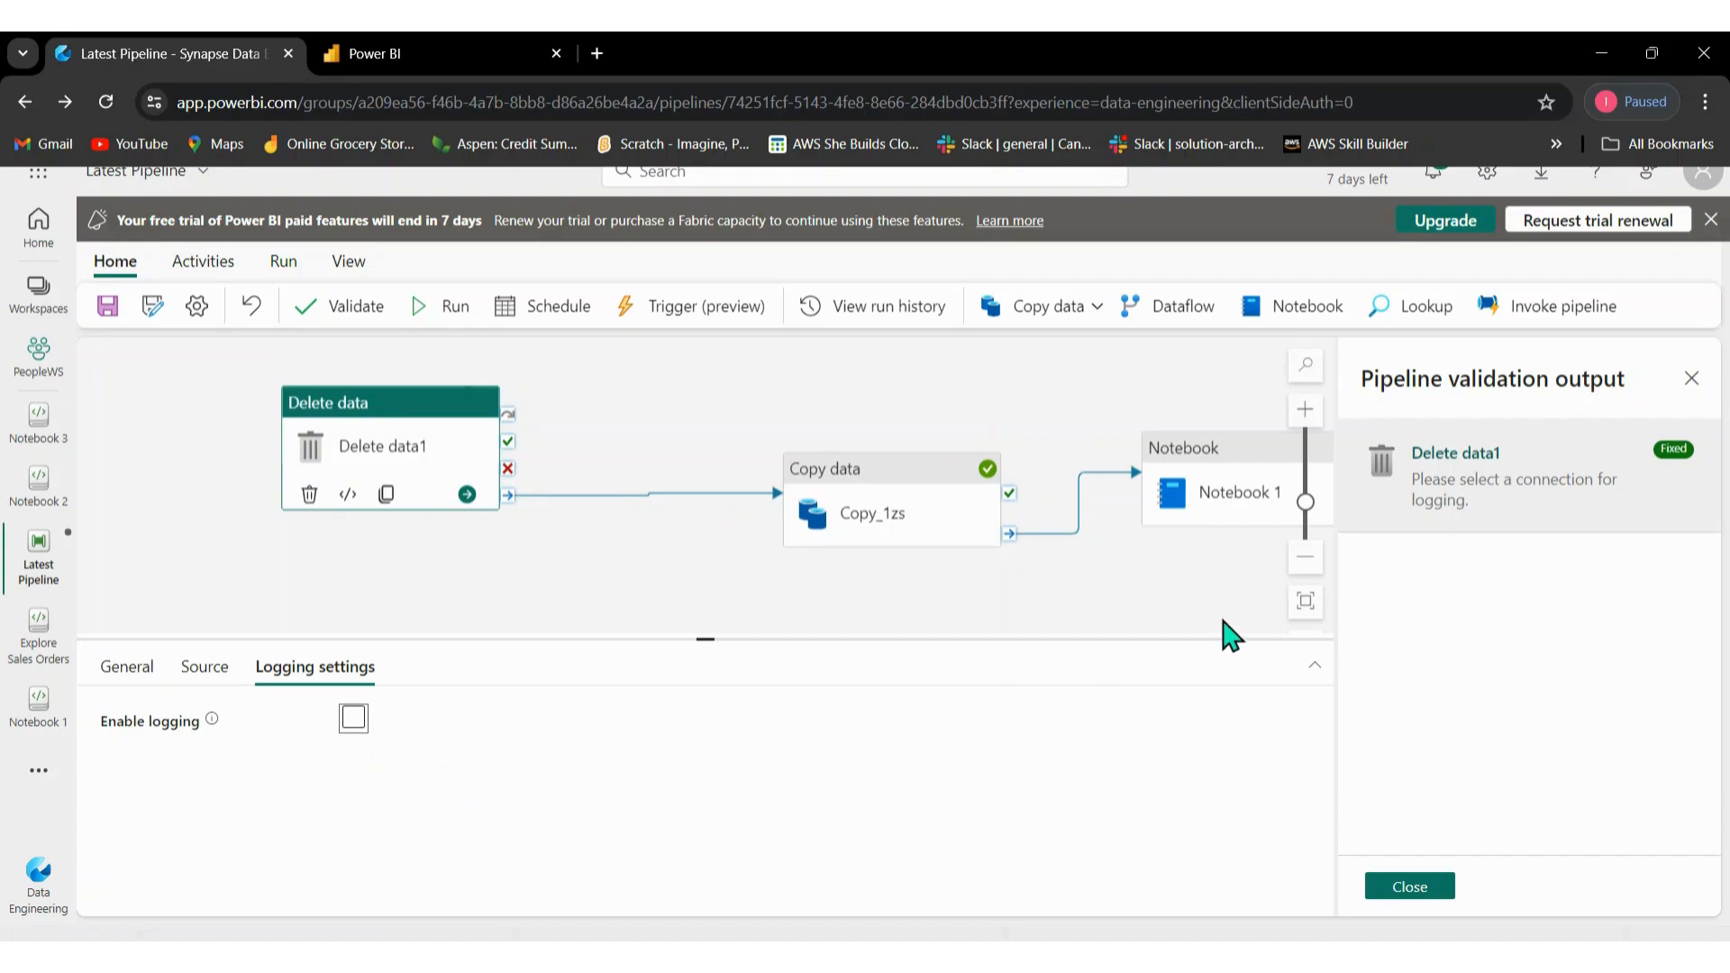
Save the pipeline after closing the validation output, and delete the Invoke pipeline1 activity.
{"action": "left_click", "coordinate": [1394, 888]}
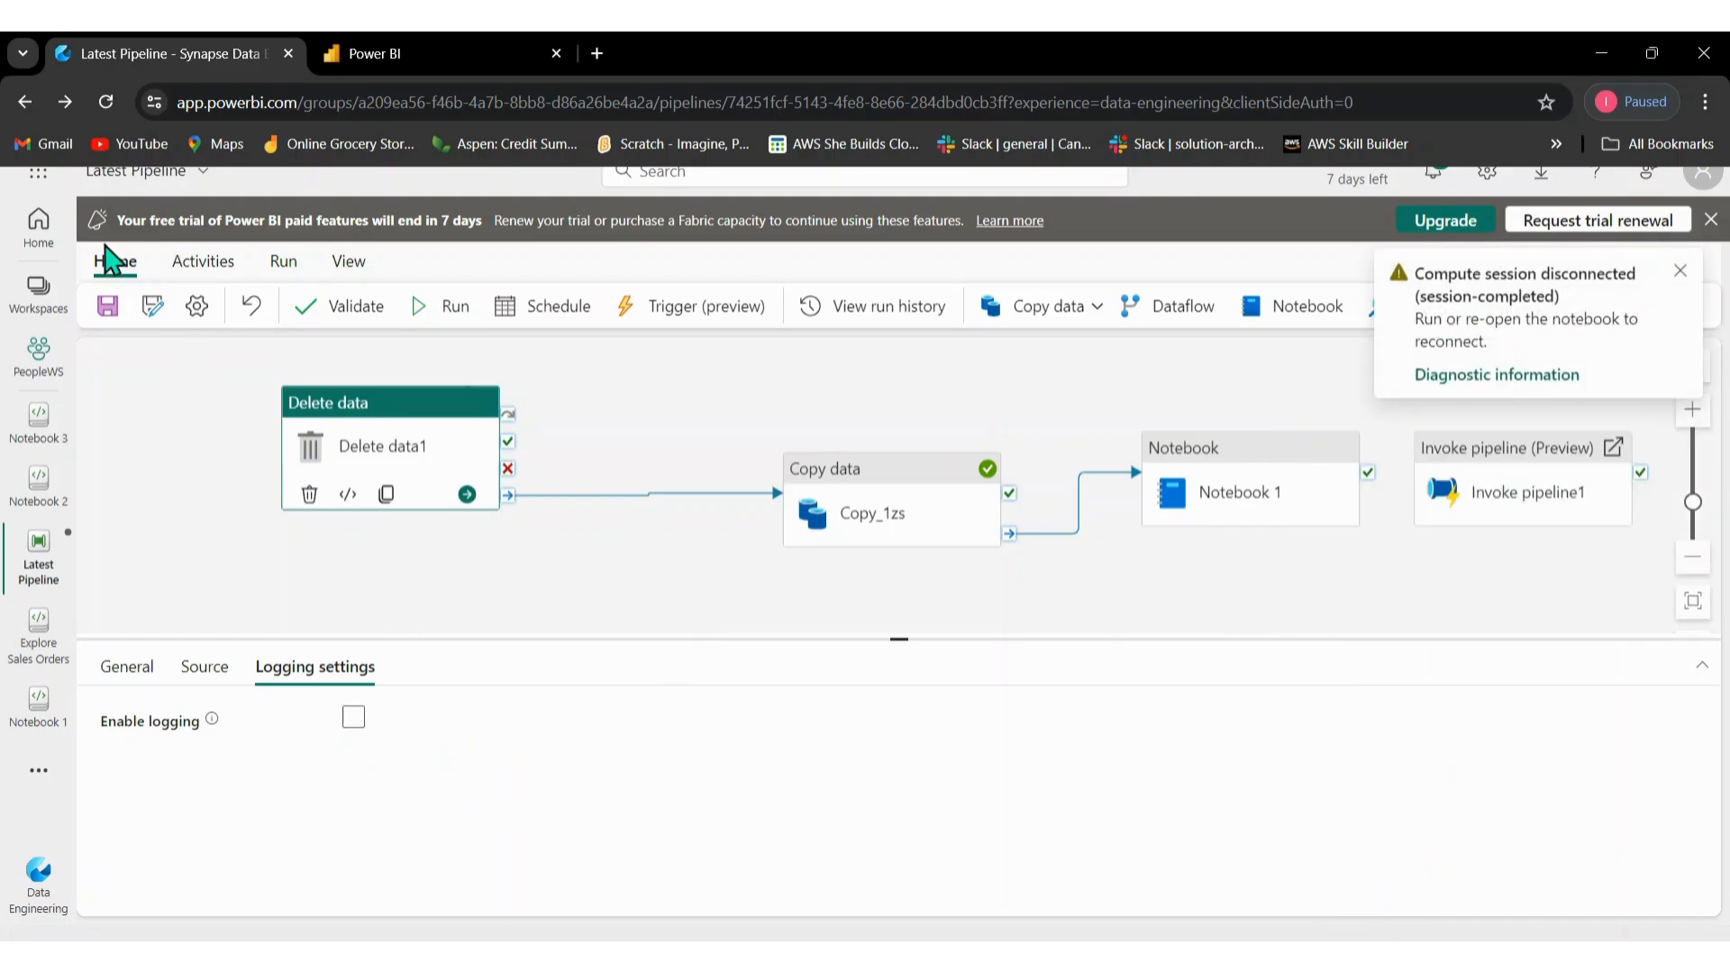
{"action": "left_click", "coordinate": [107, 307]}
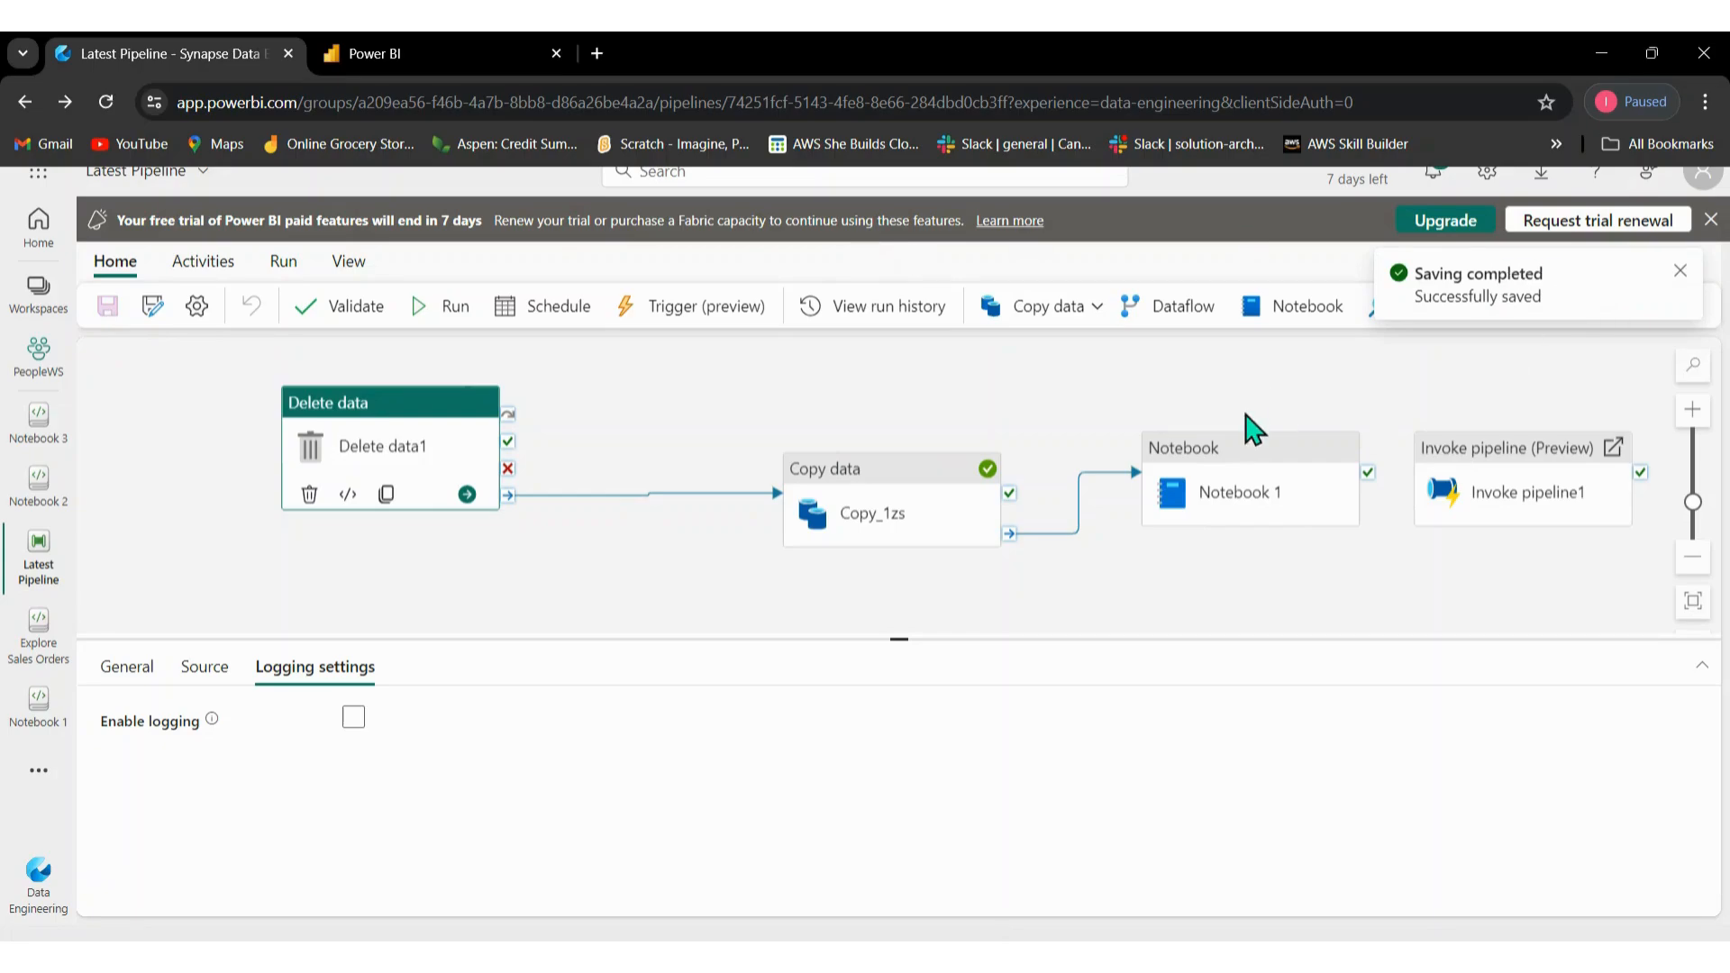
{"action": "left_click", "coordinate": [939, 618]}
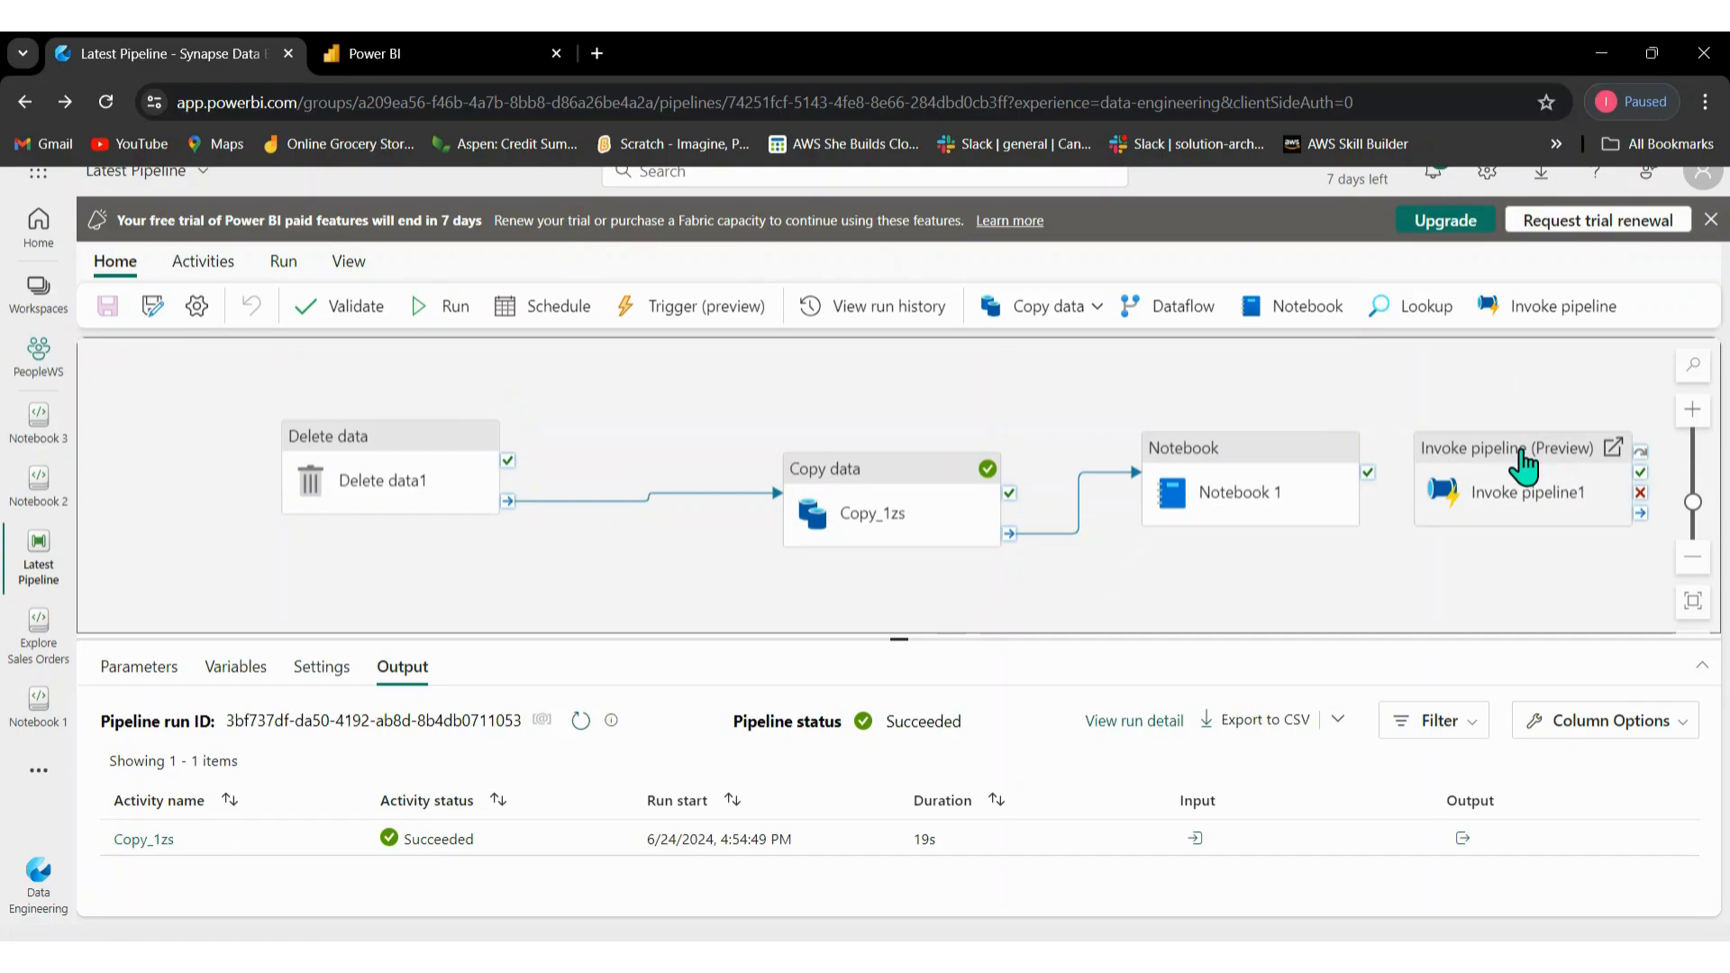
{"action": "left_click", "coordinate": [1524, 464]}
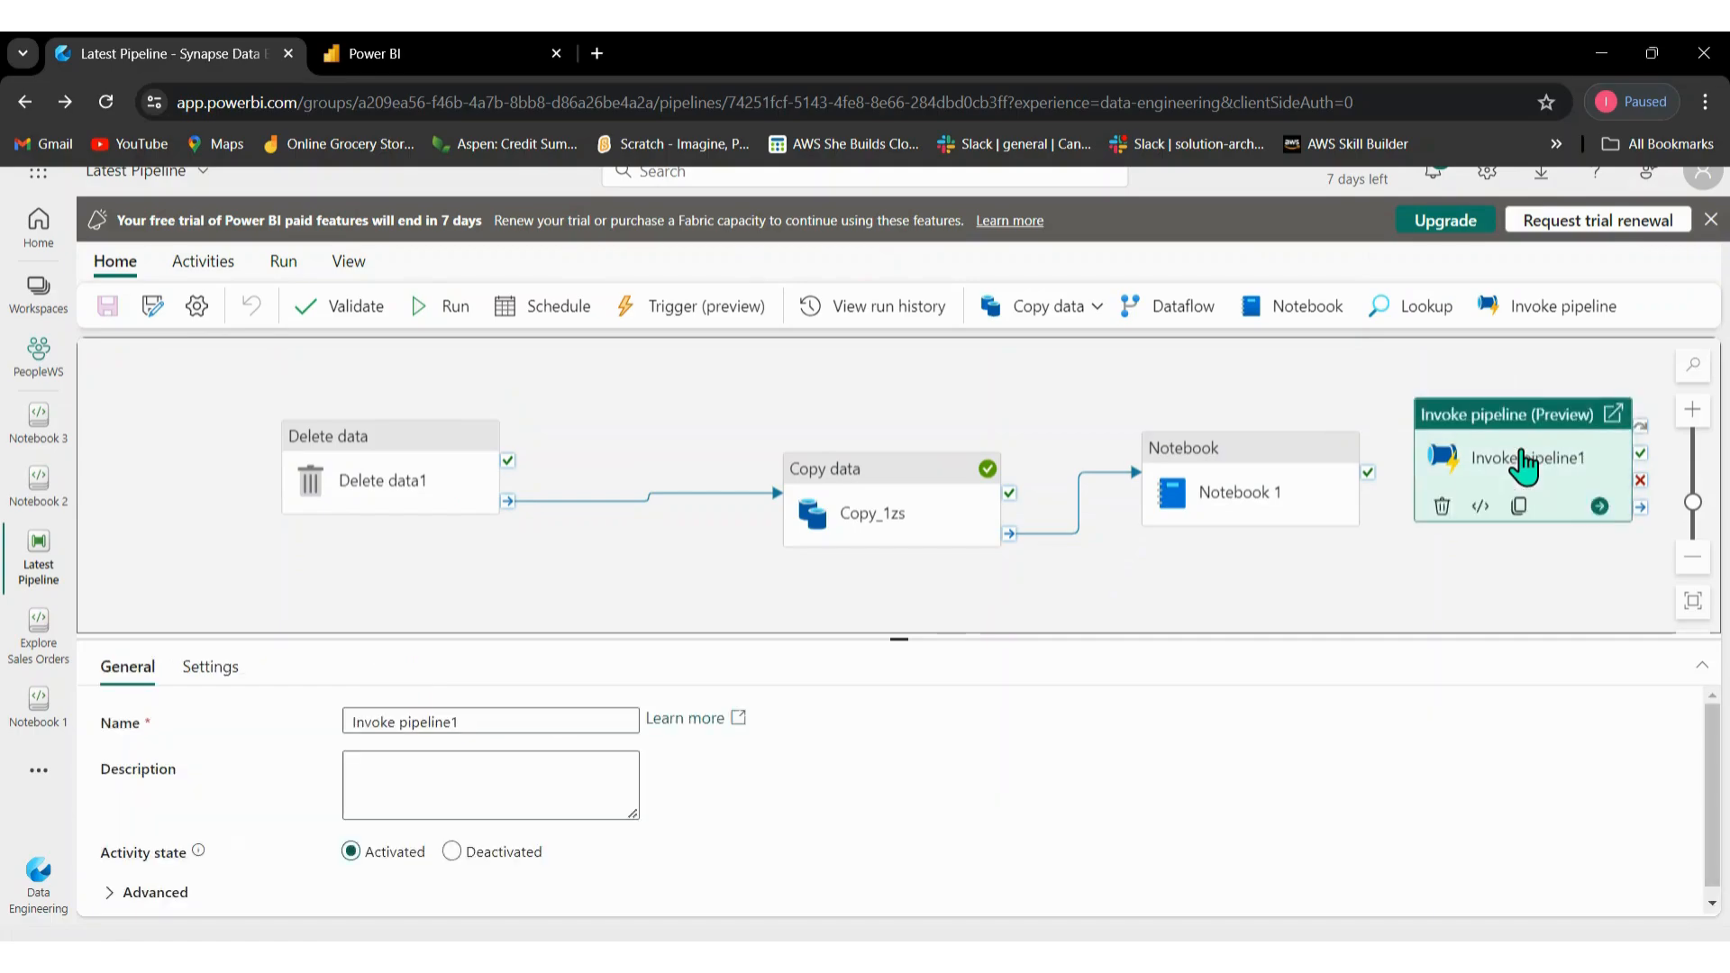
{"action": "left_click", "coordinate": [1443, 510]}
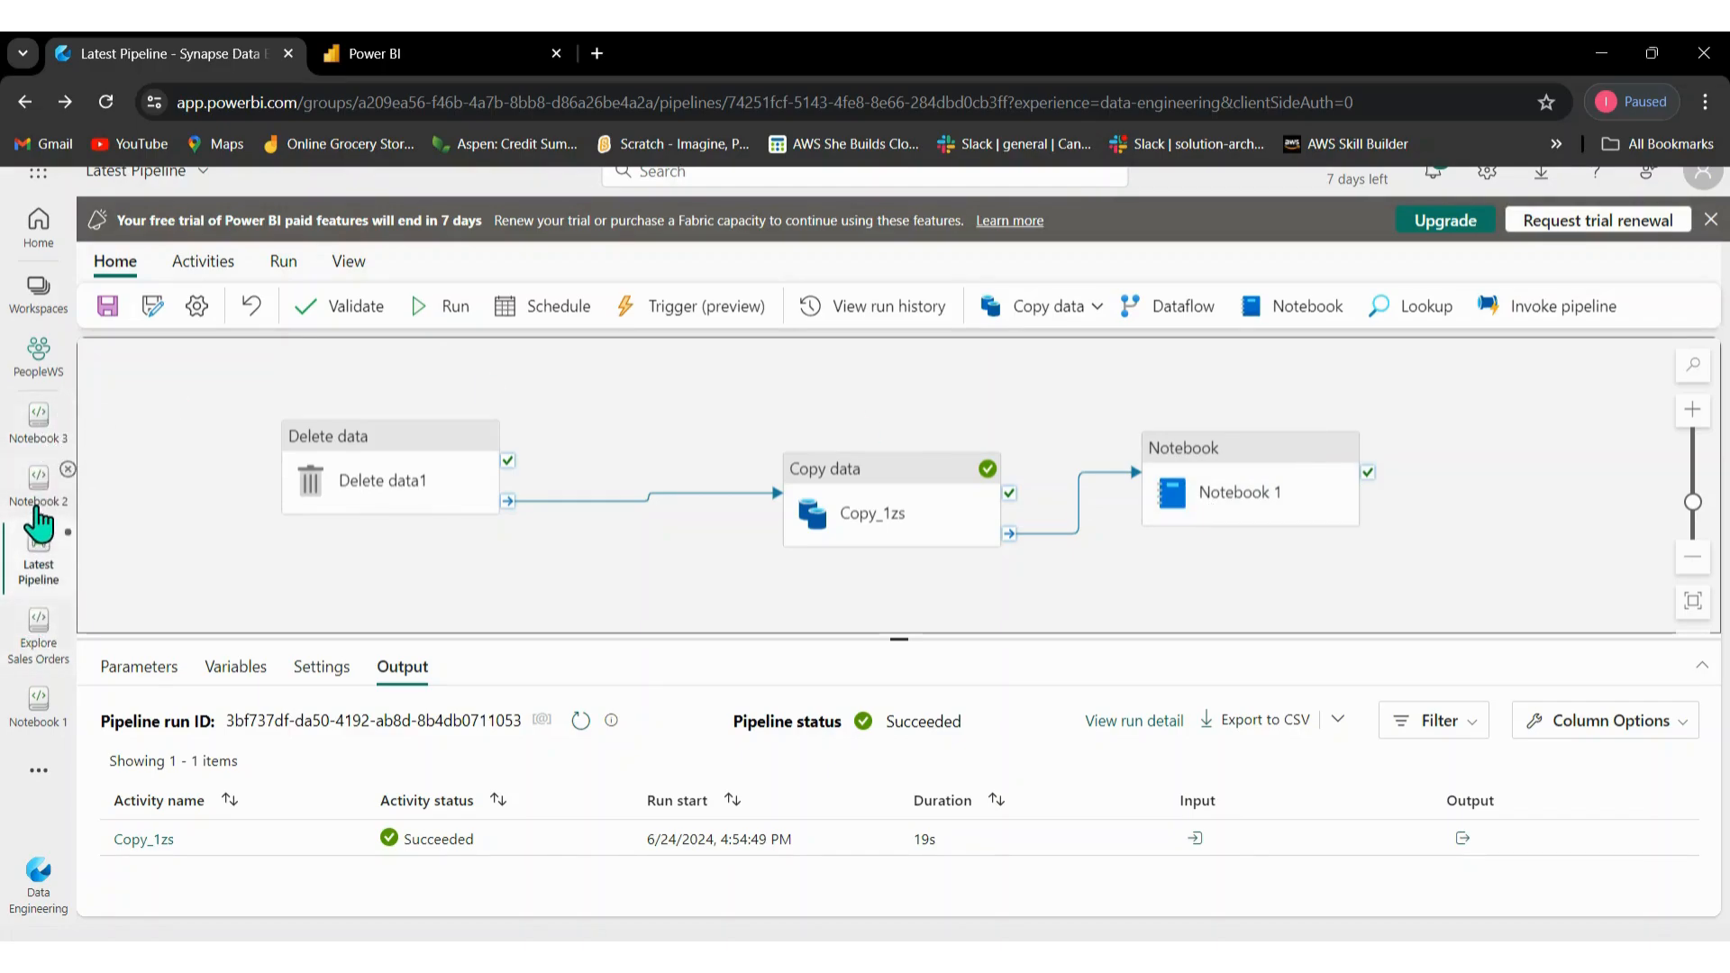
Look at Notebook 1 from the PeopleWS workspace and return to Latest Pipeline.
{"action": "left_click", "coordinate": [38, 377]}
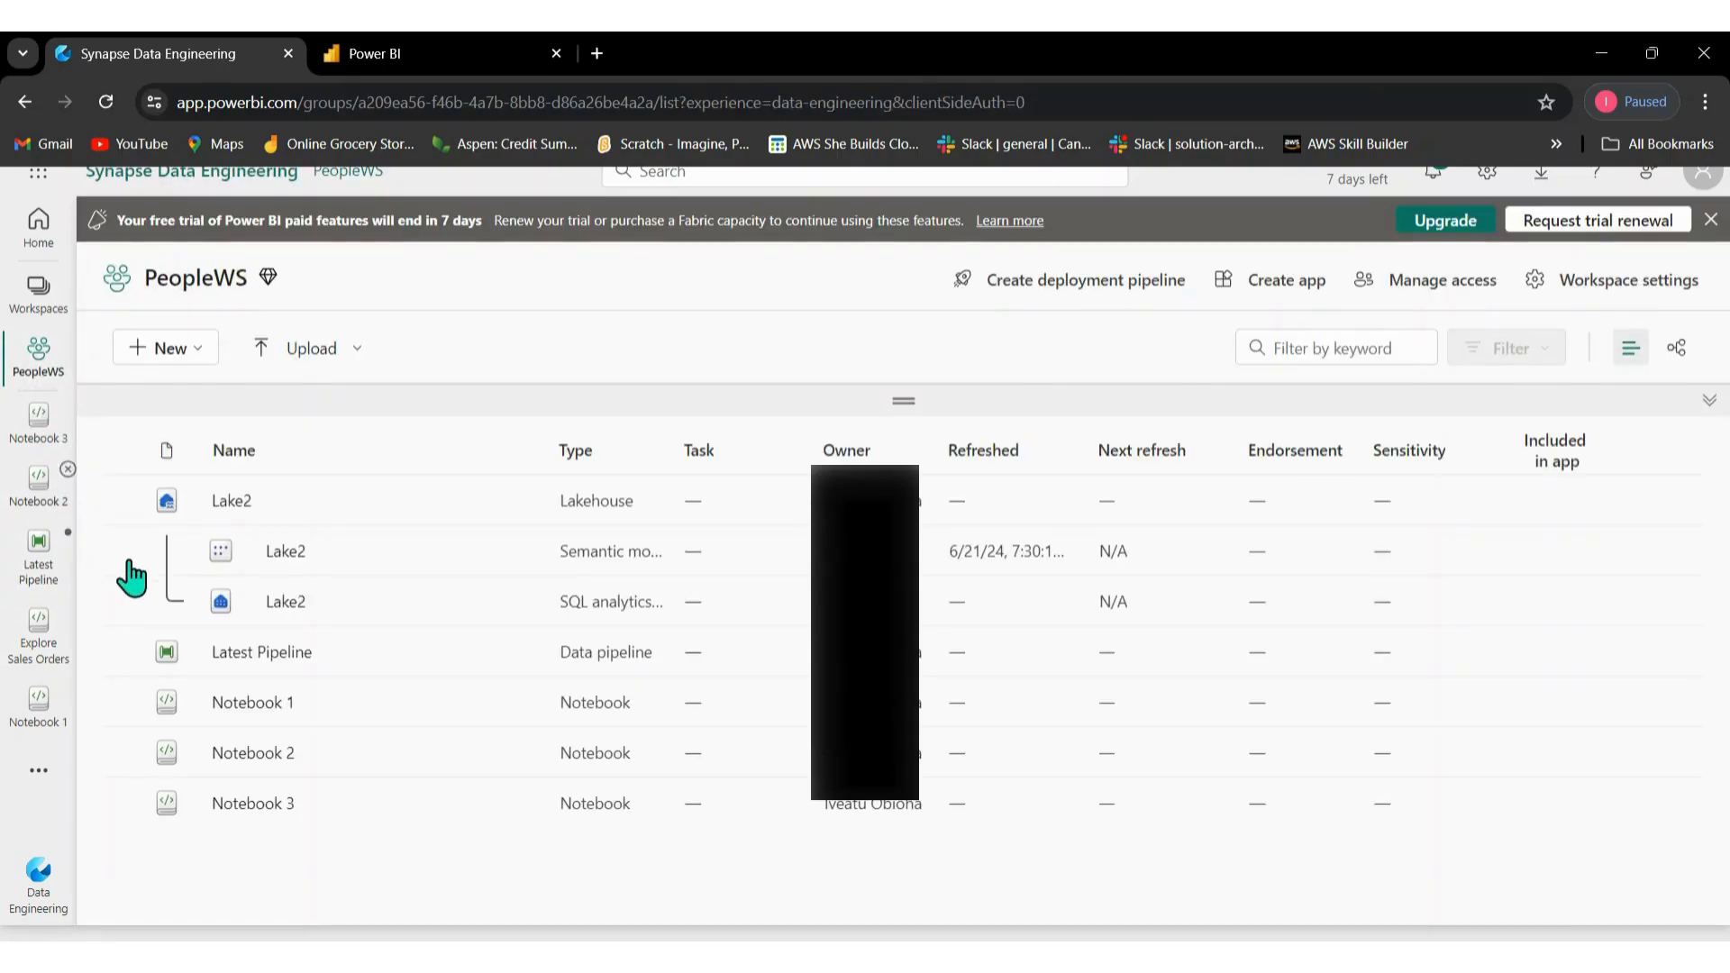
{"action": "left_click", "coordinate": [244, 712]}
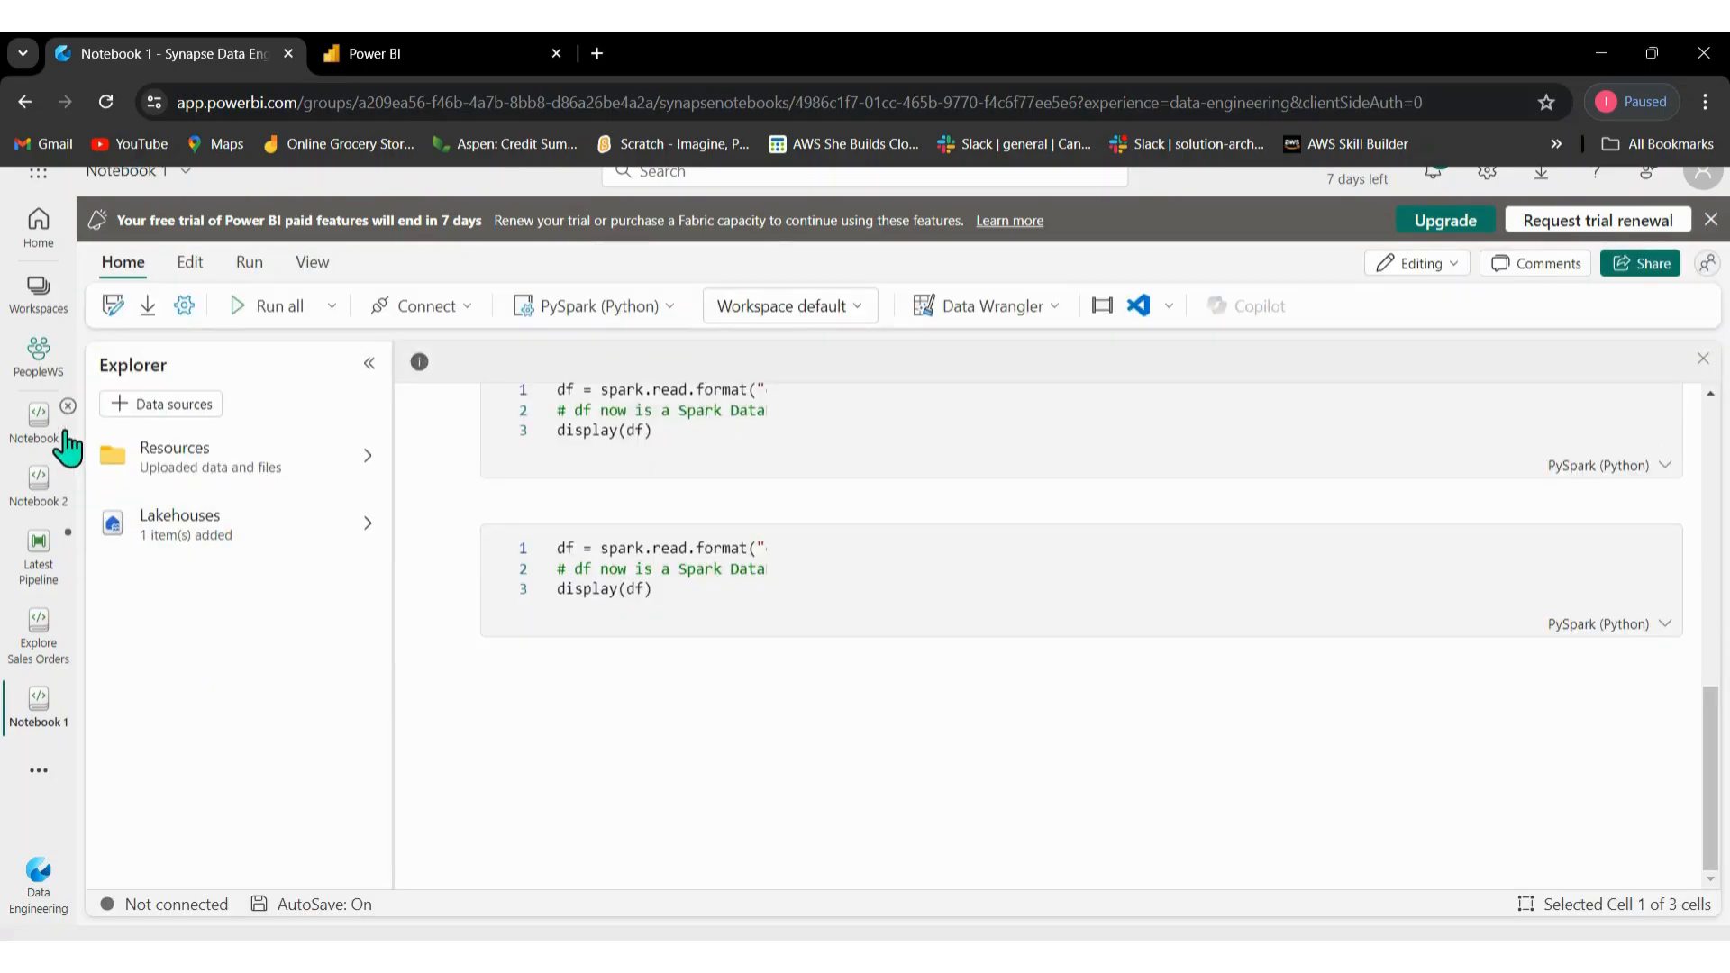
{"action": "left_click", "coordinate": [38, 359]}
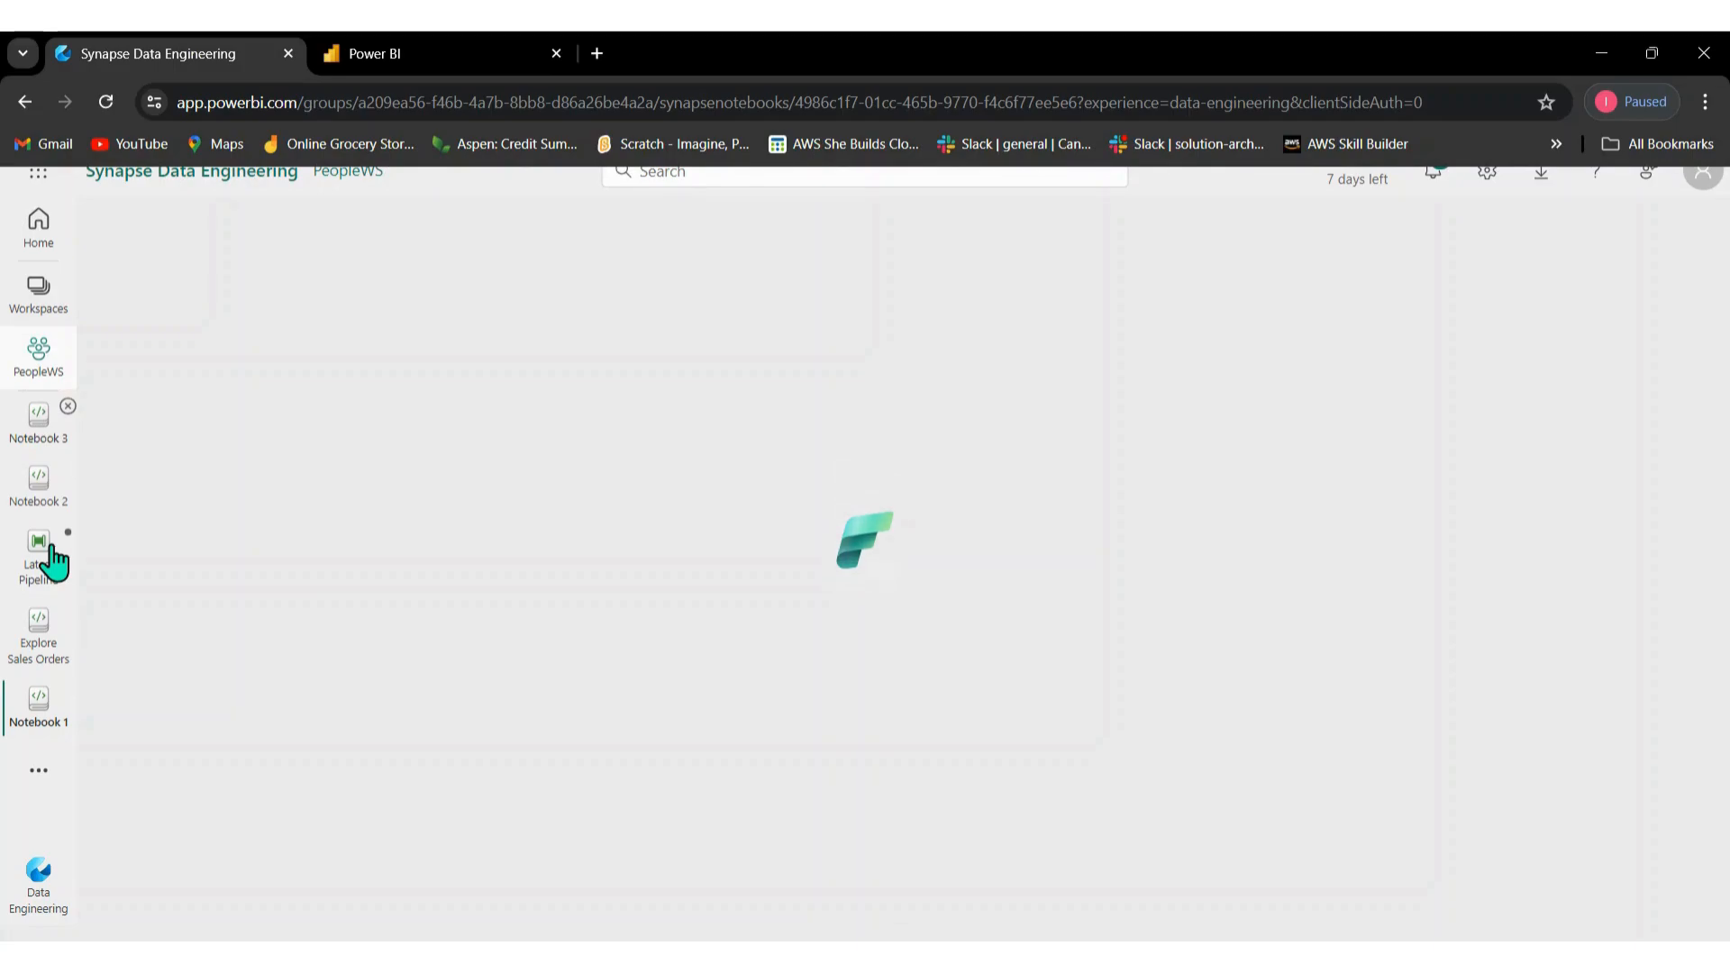
{"action": "left_click", "coordinate": [54, 561]}
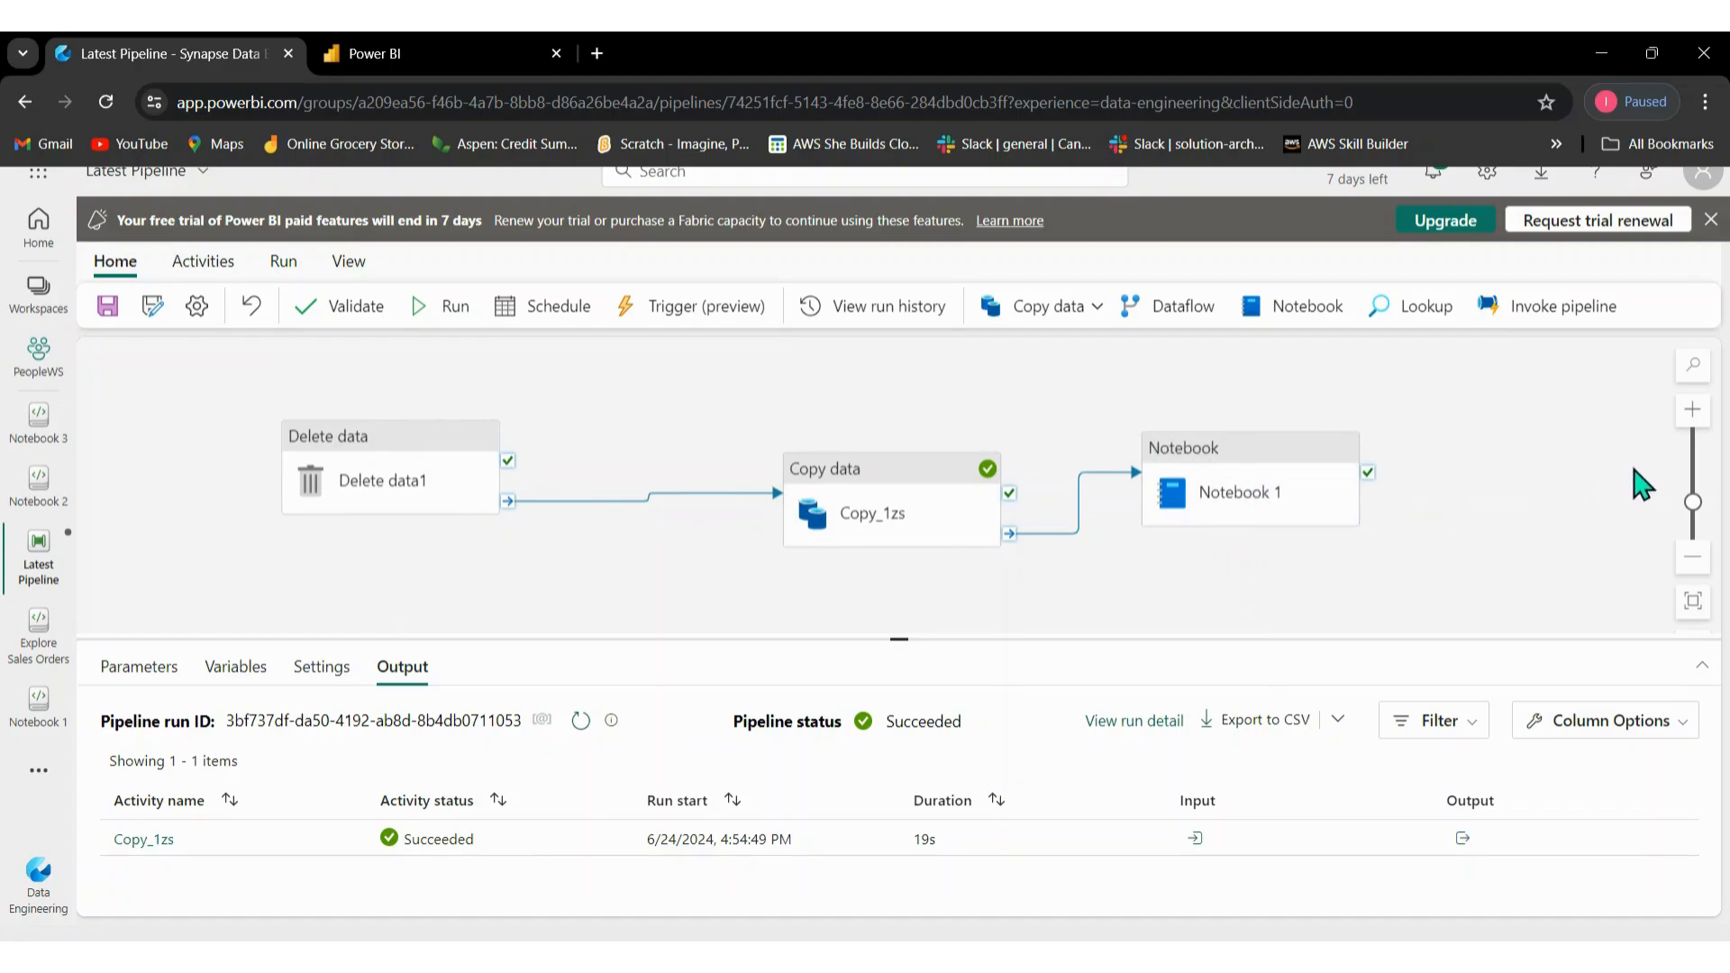
{"action": "left_click", "coordinate": [1489, 496]}
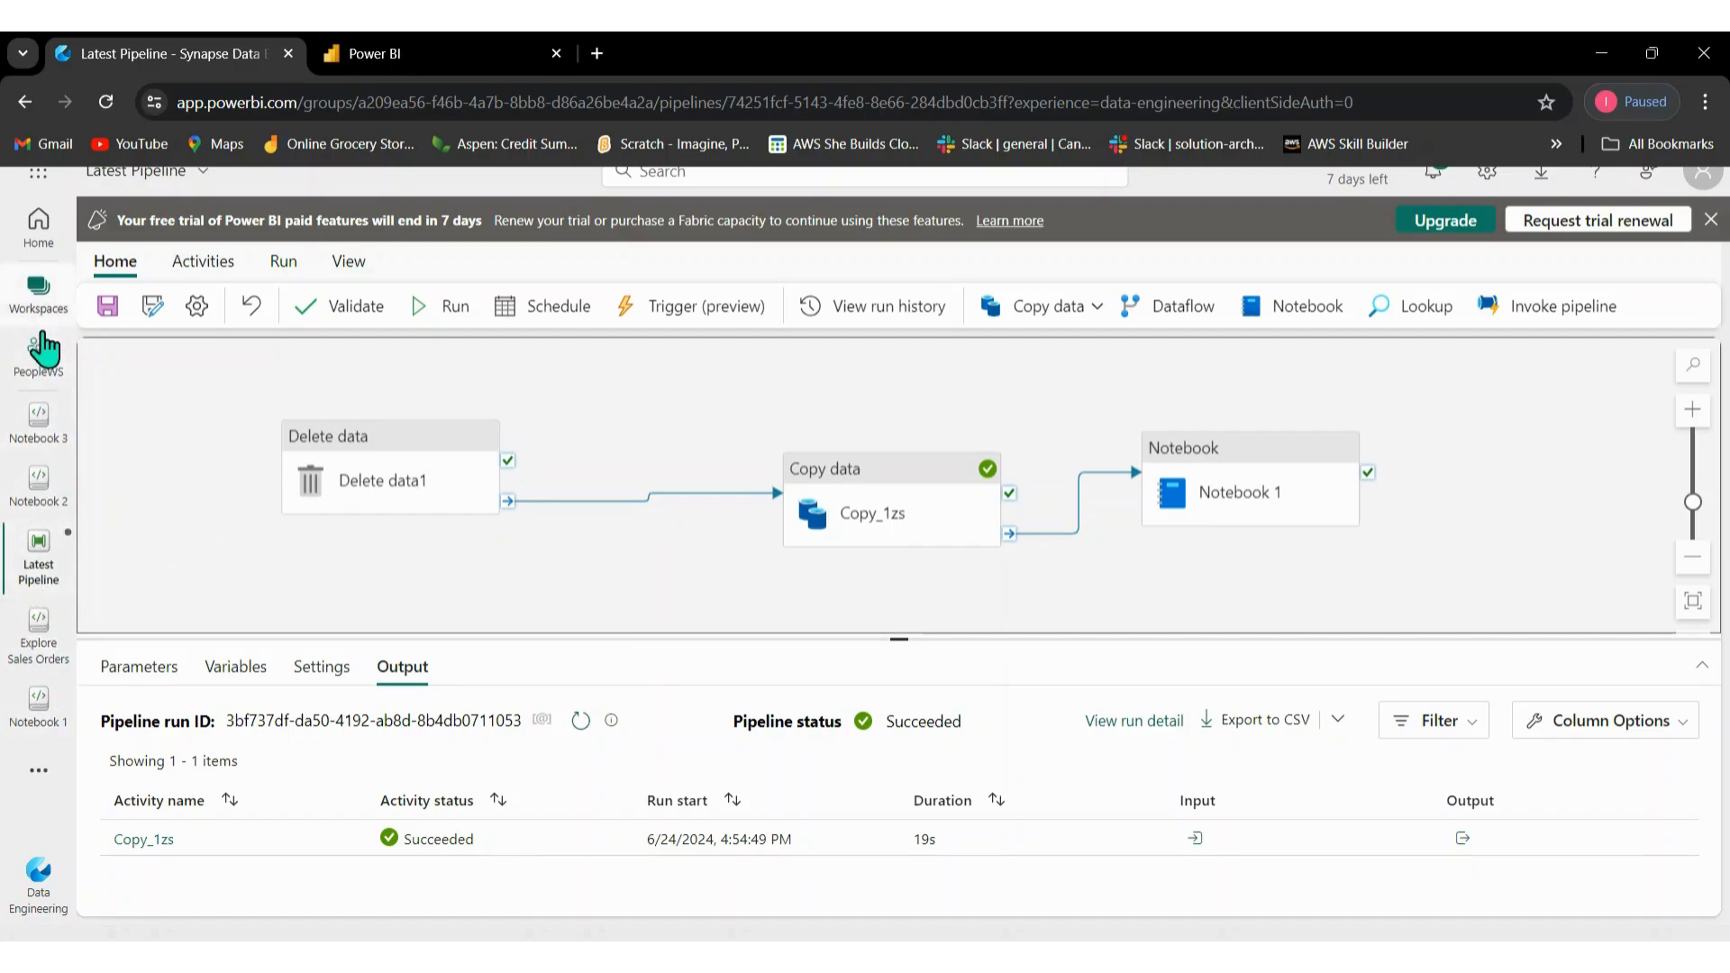
Open the Lake2 lakehouse from PeopleWS, refresh its Tables folder and preview the town table.
{"action": "left_click", "coordinate": [38, 365]}
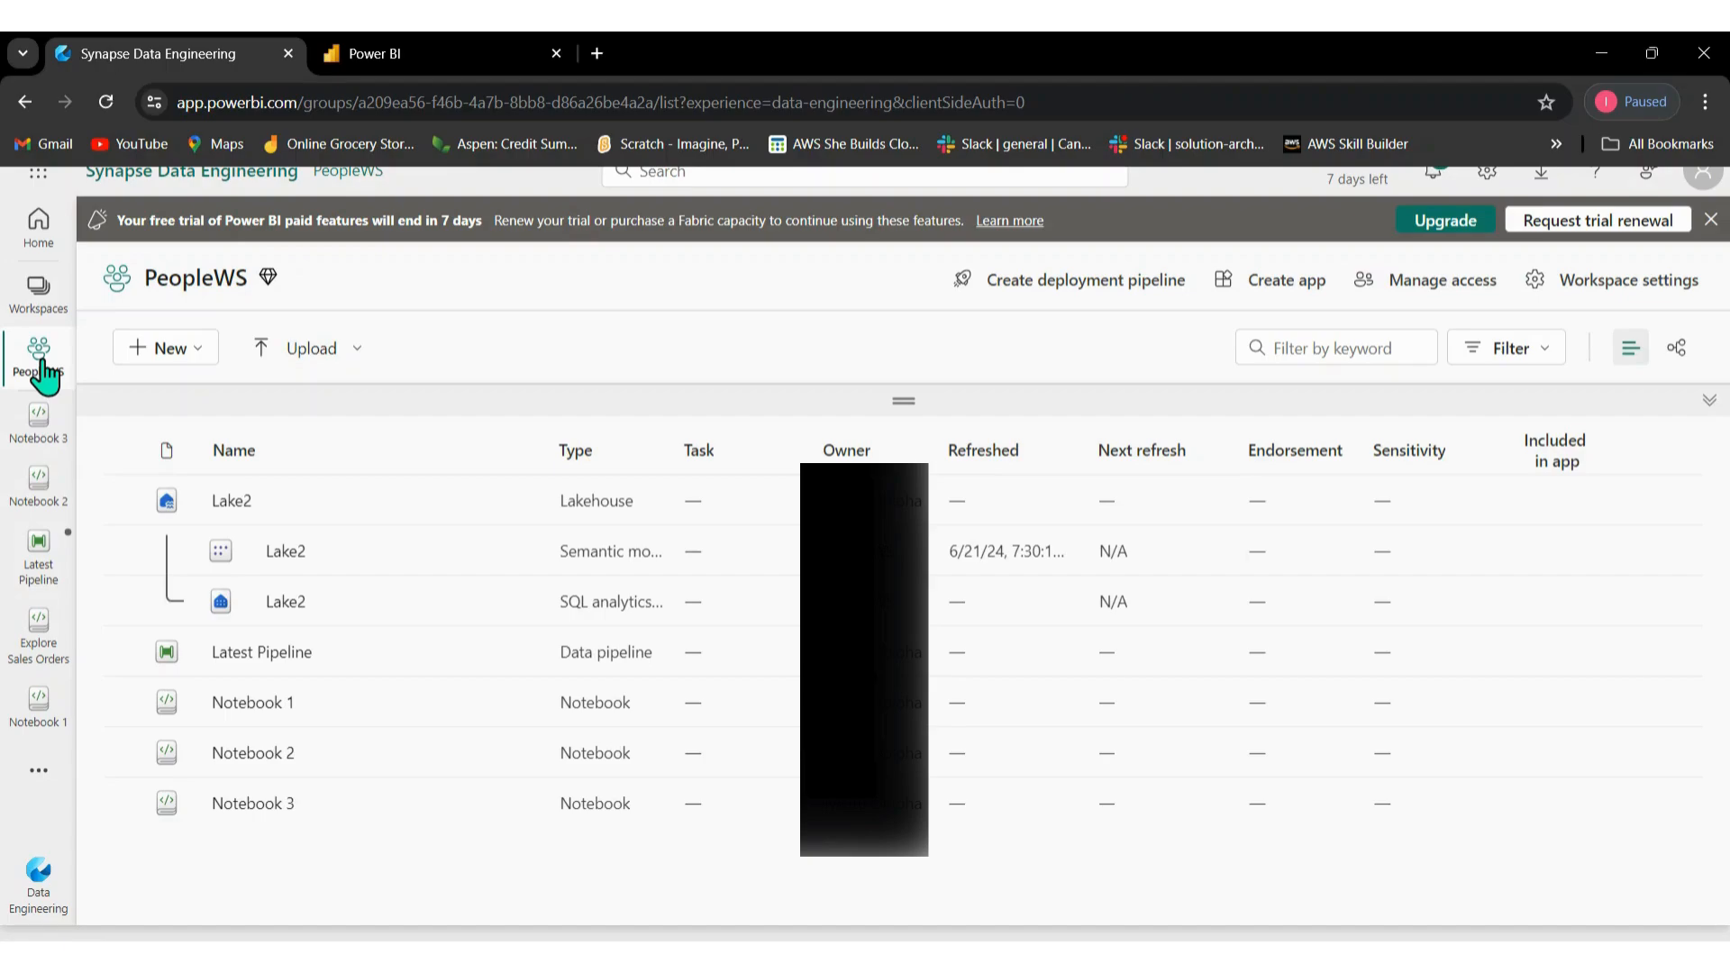
{"action": "left_click", "coordinate": [232, 502]}
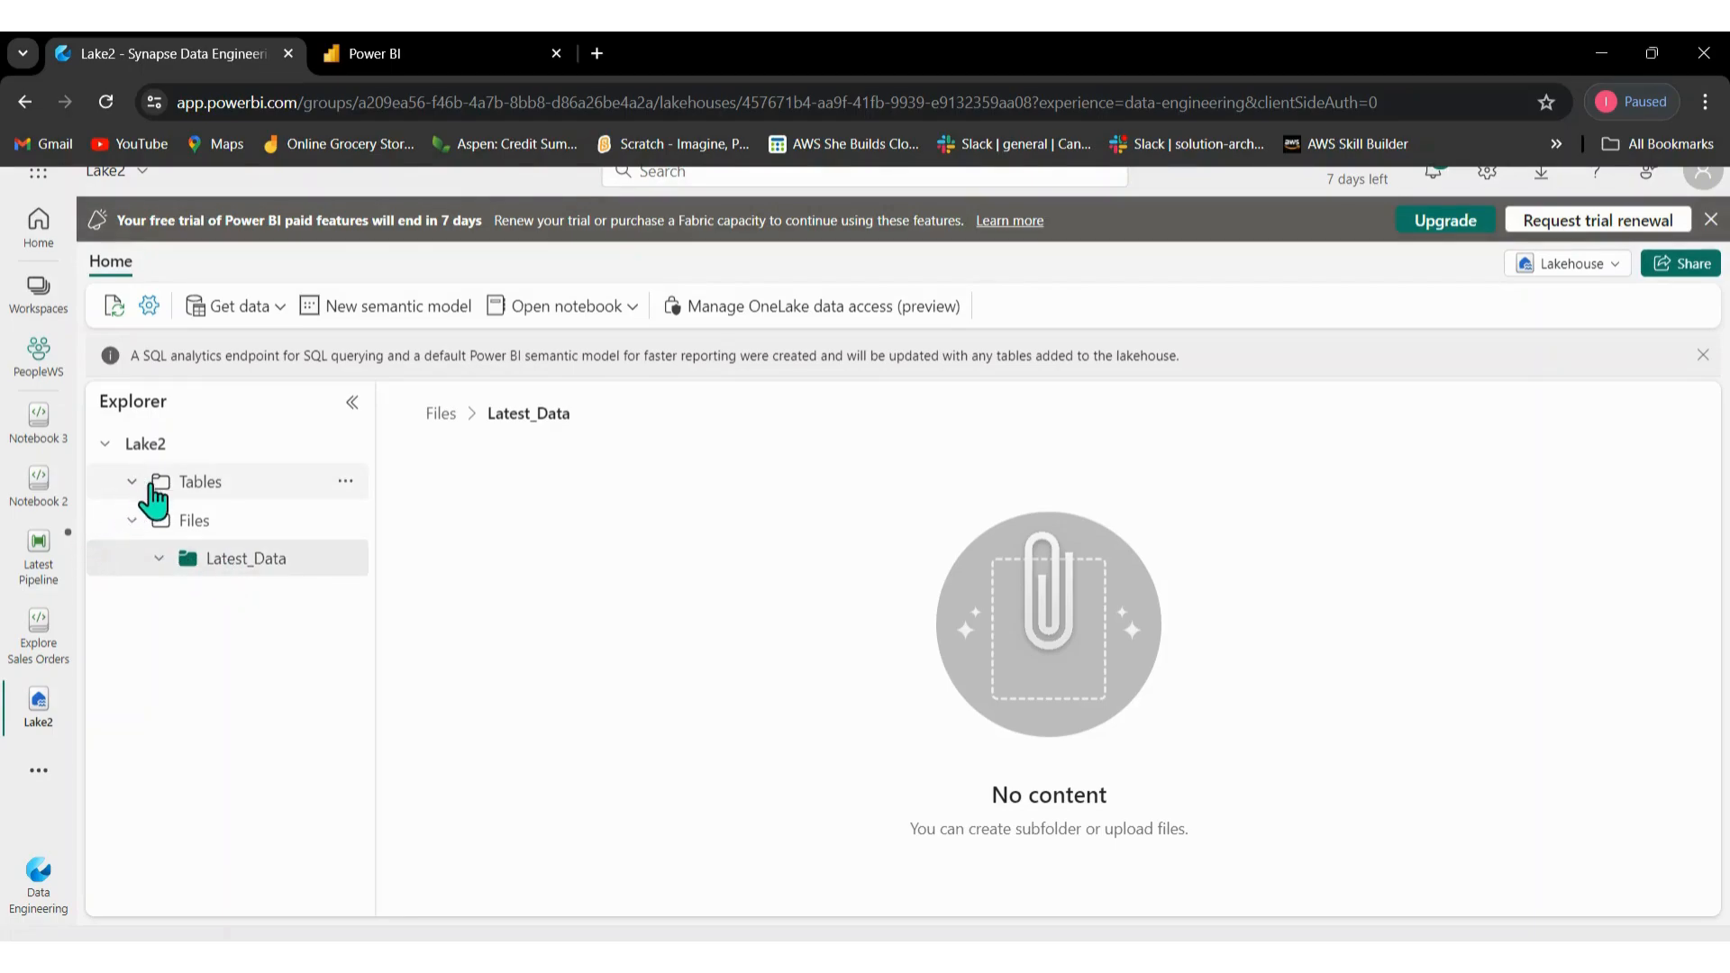
{"action": "left_click", "coordinate": [346, 483]}
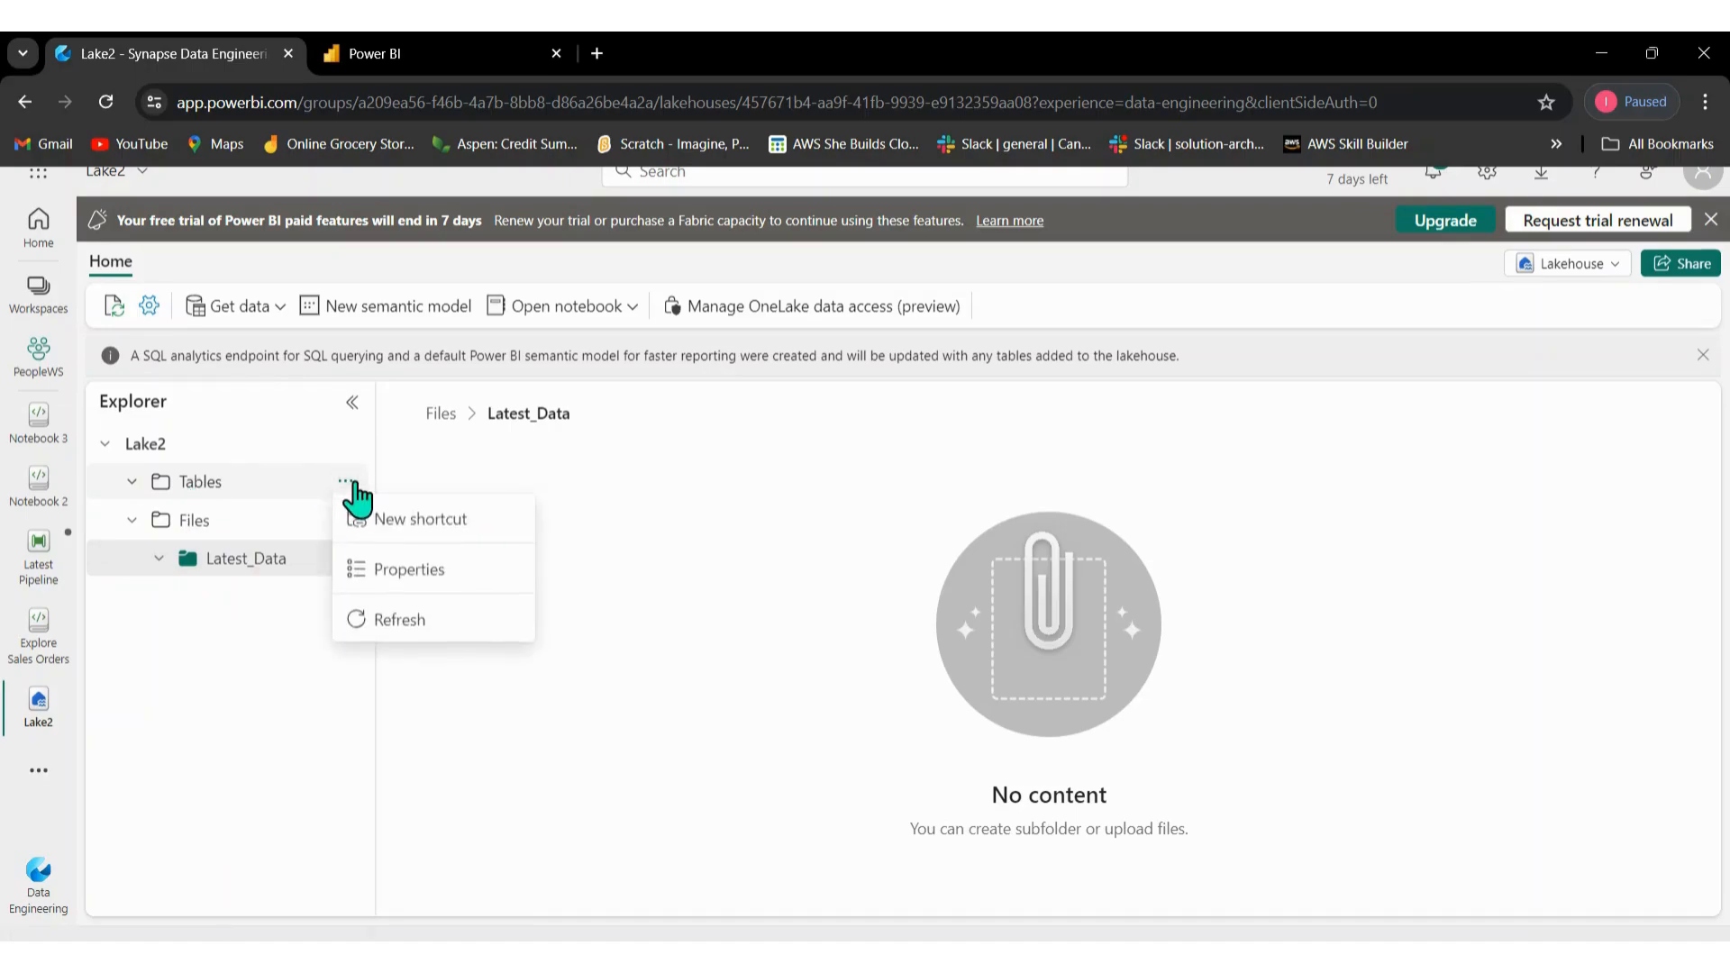
{"action": "left_click", "coordinate": [374, 636]}
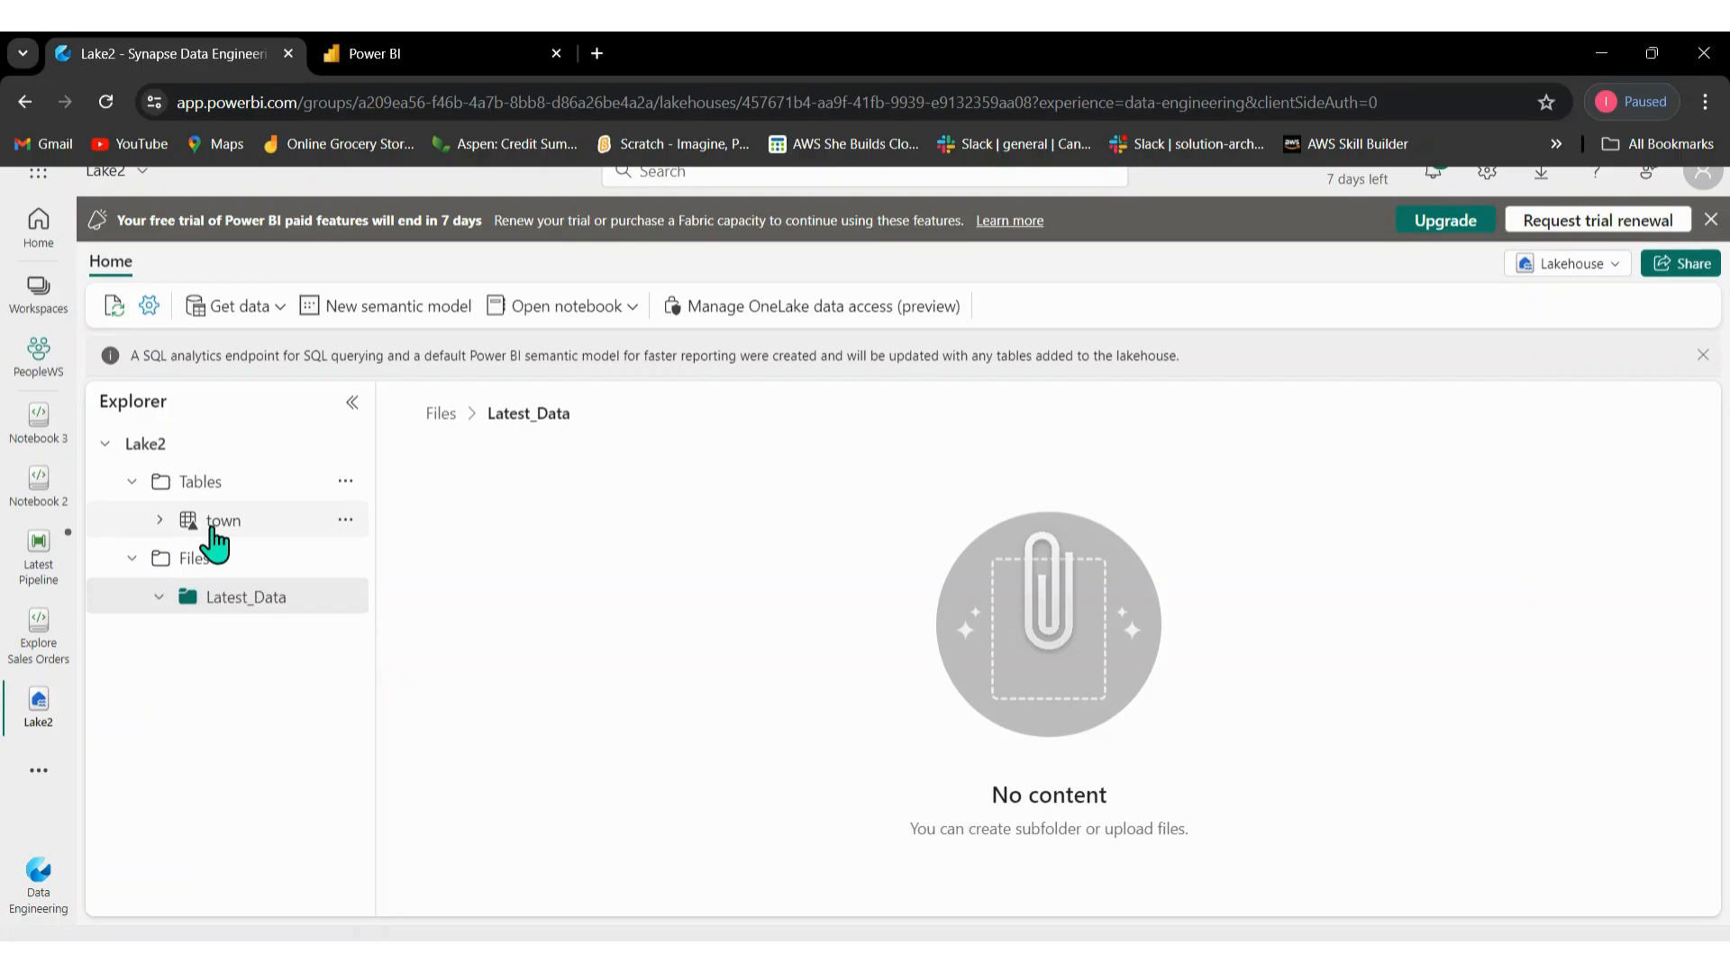
{"action": "left_click", "coordinate": [214, 532]}
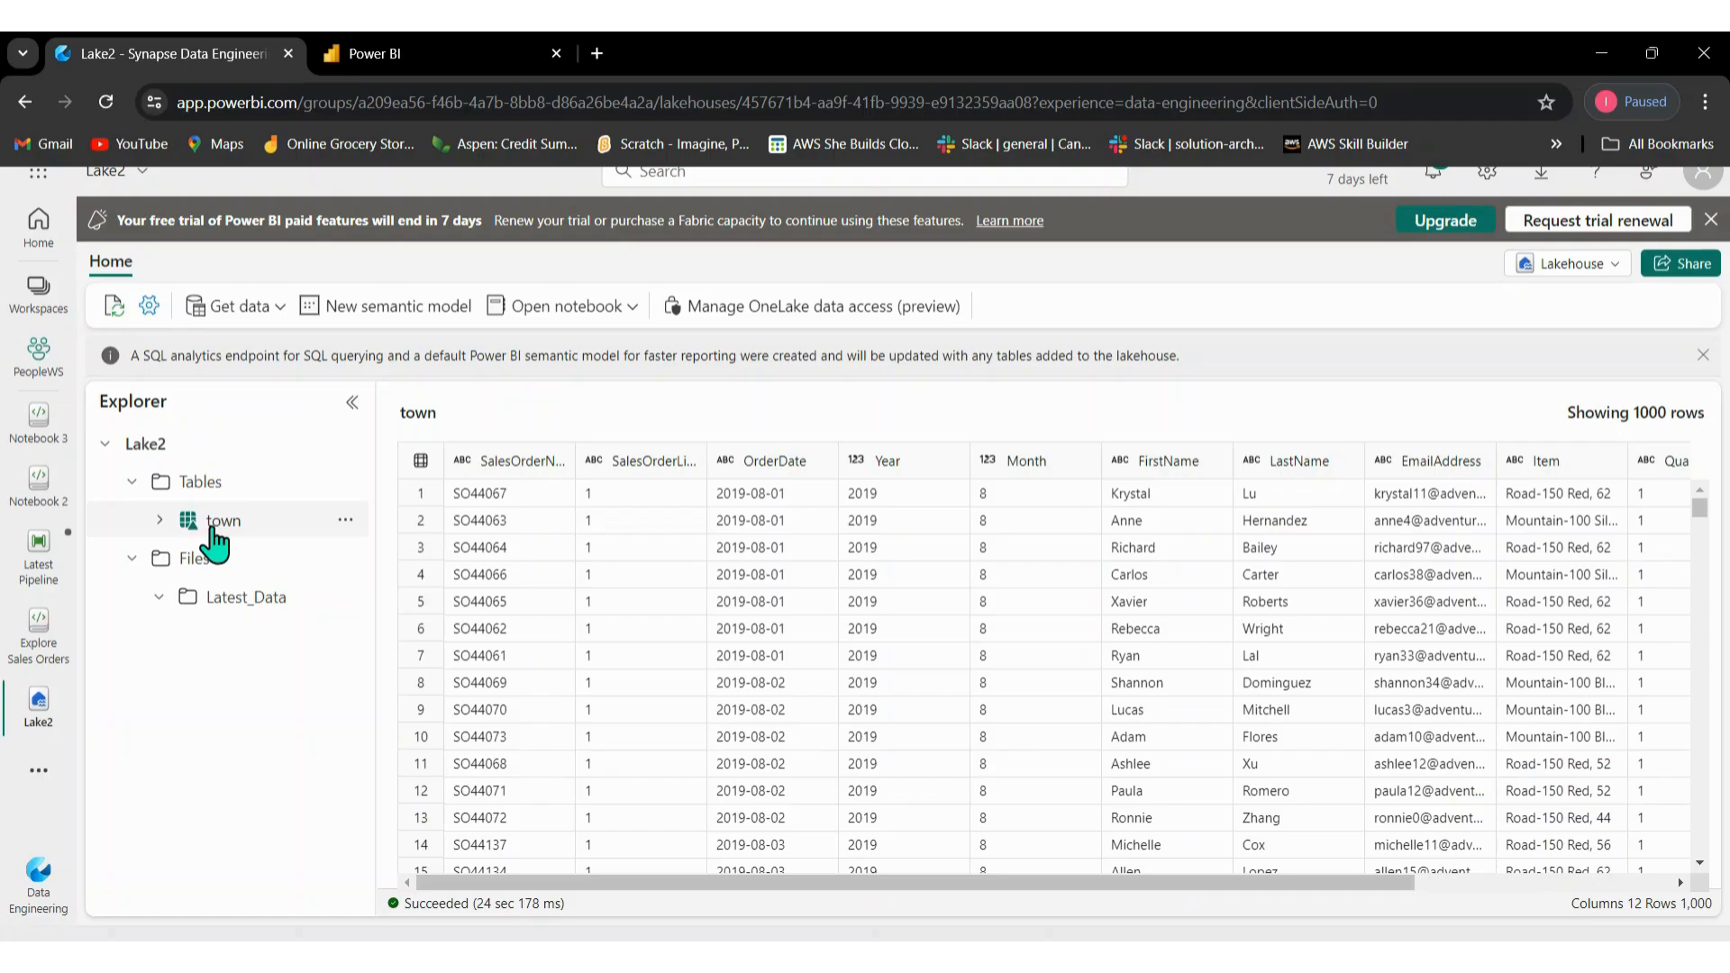
{"action": "left_click", "coordinate": [213, 528]}
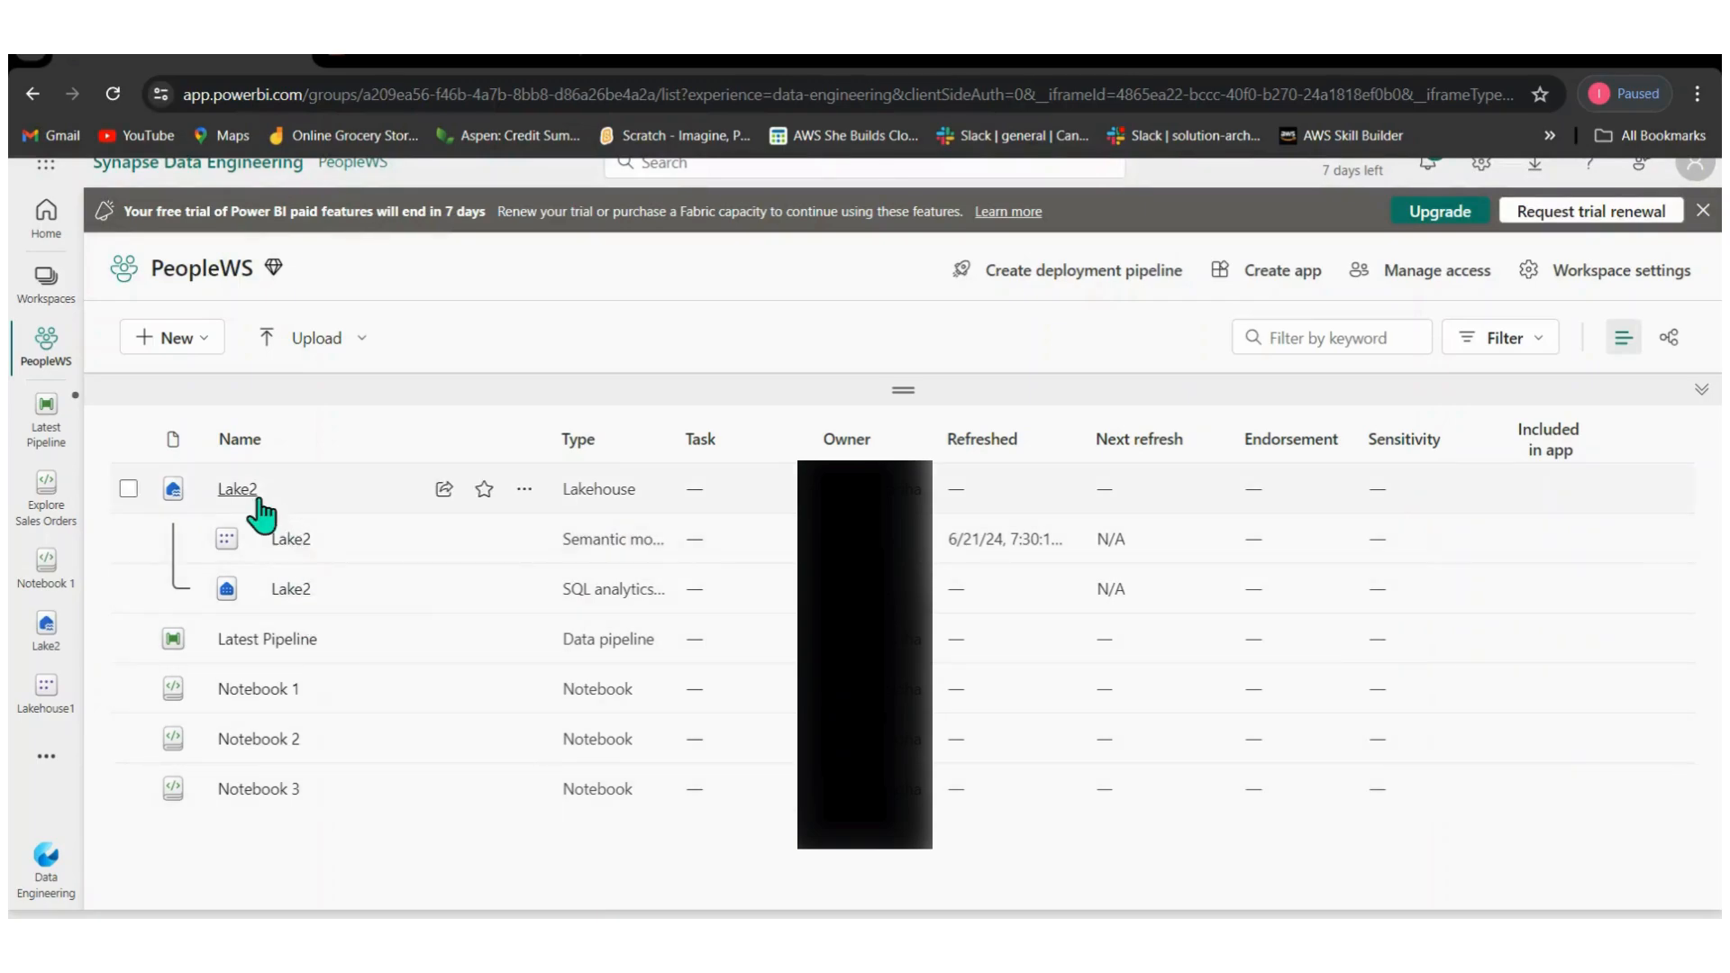
Create a new Dataflow Gen2 from the Lake2 lakehouse and start an import from a Text/CSV file.
{"action": "left_click", "coordinate": [237, 489]}
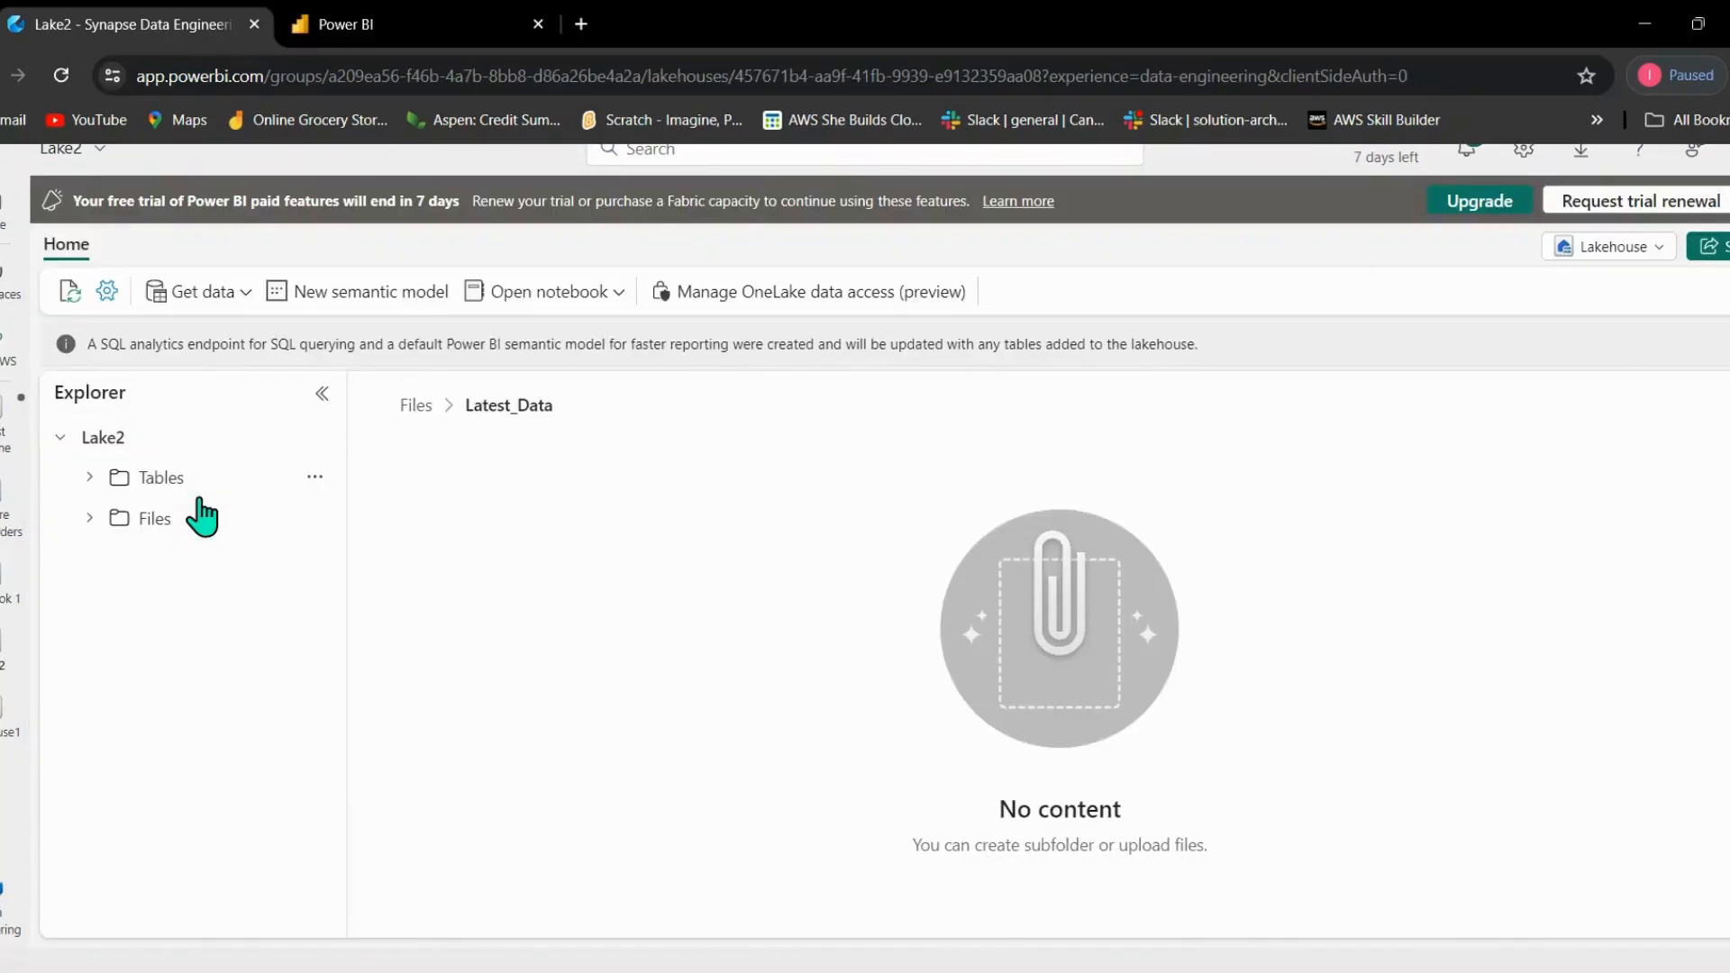
{"action": "left_click", "coordinate": [240, 292]}
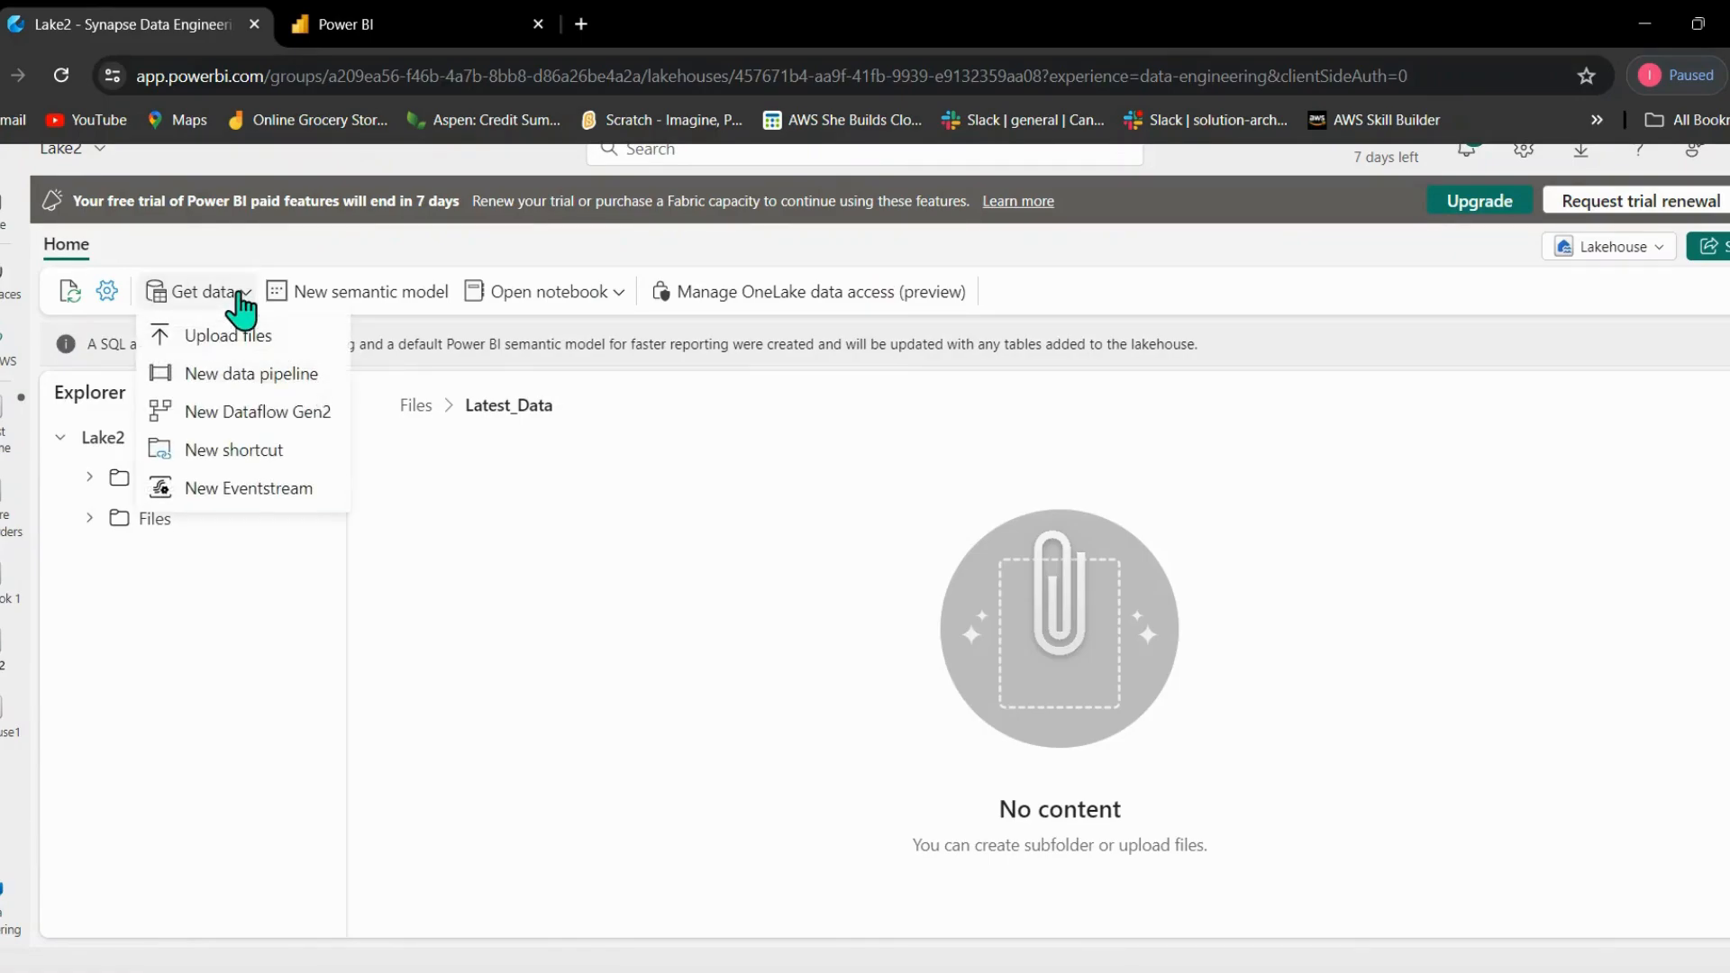
{"action": "left_click", "coordinate": [257, 412]}
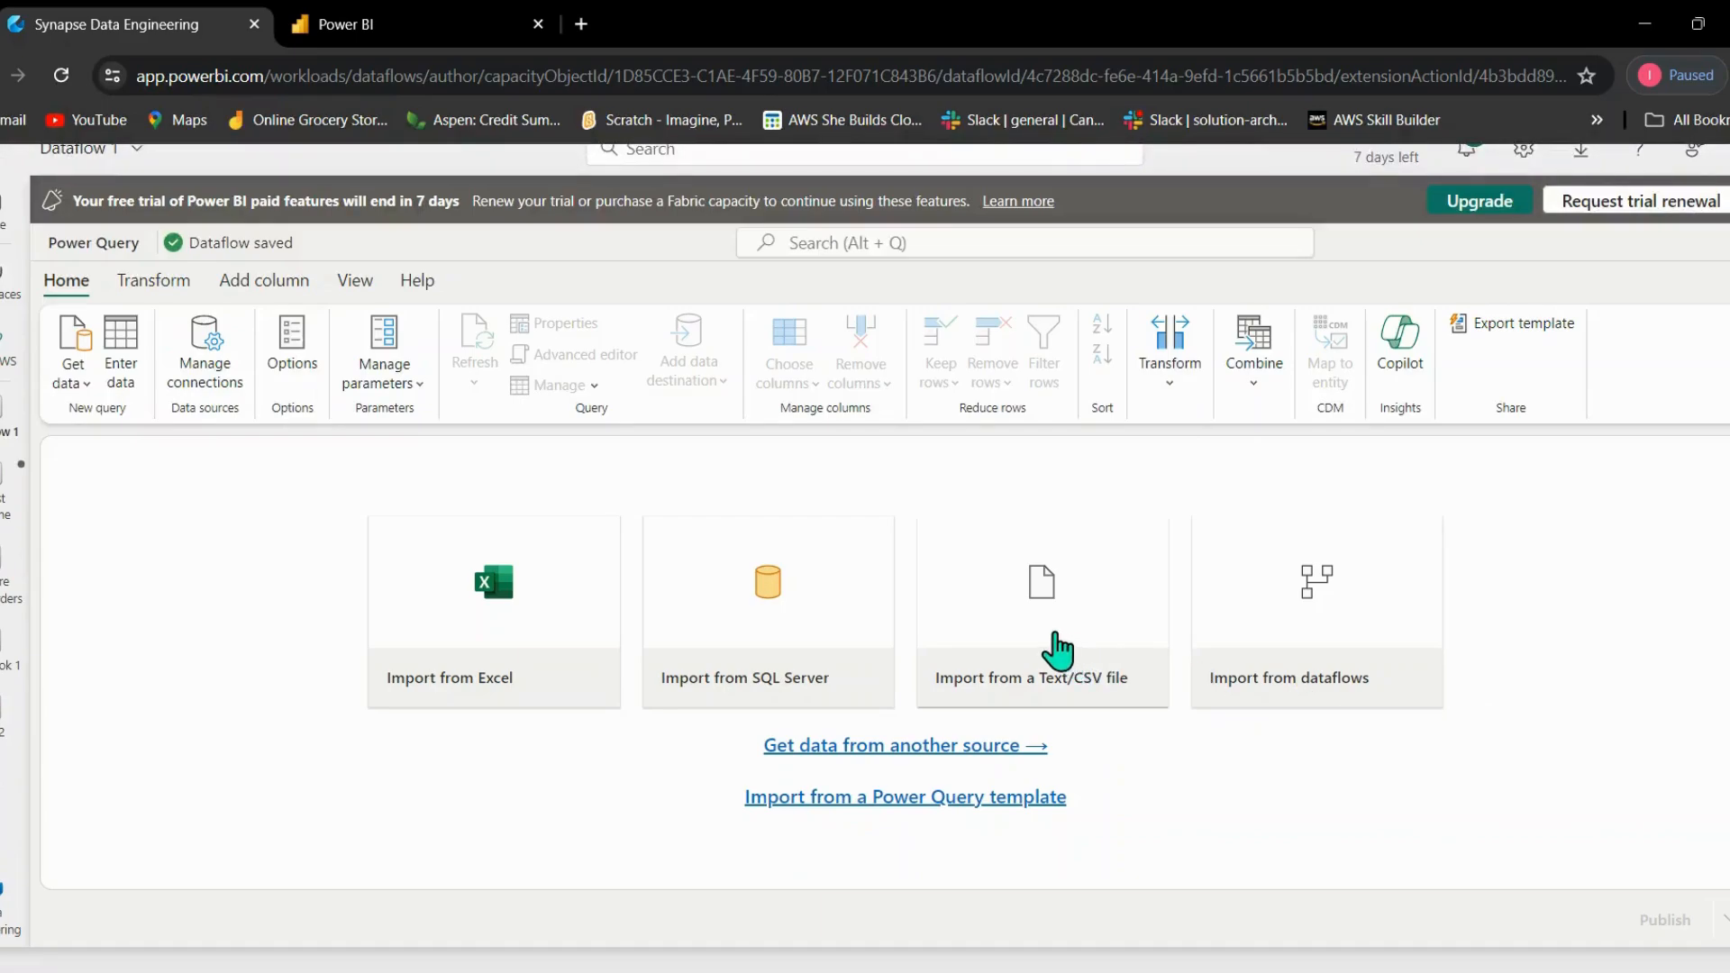
{"action": "left_click", "coordinate": [1053, 649]}
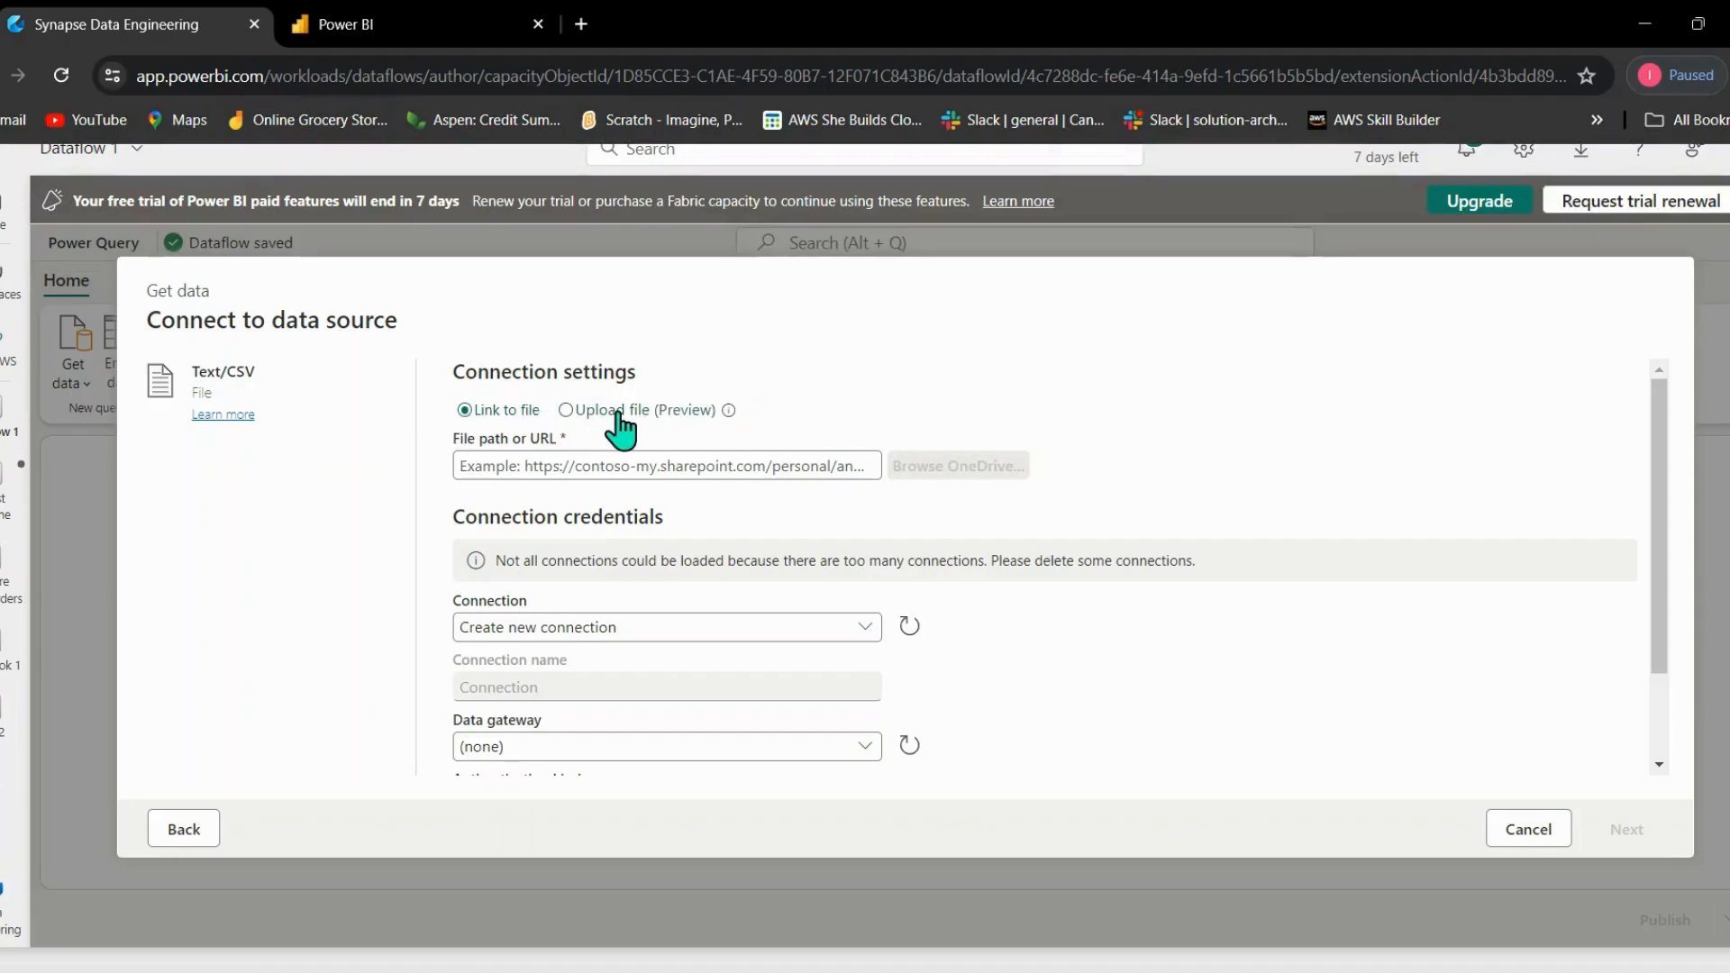
{"action": "left_click", "coordinate": [568, 414]}
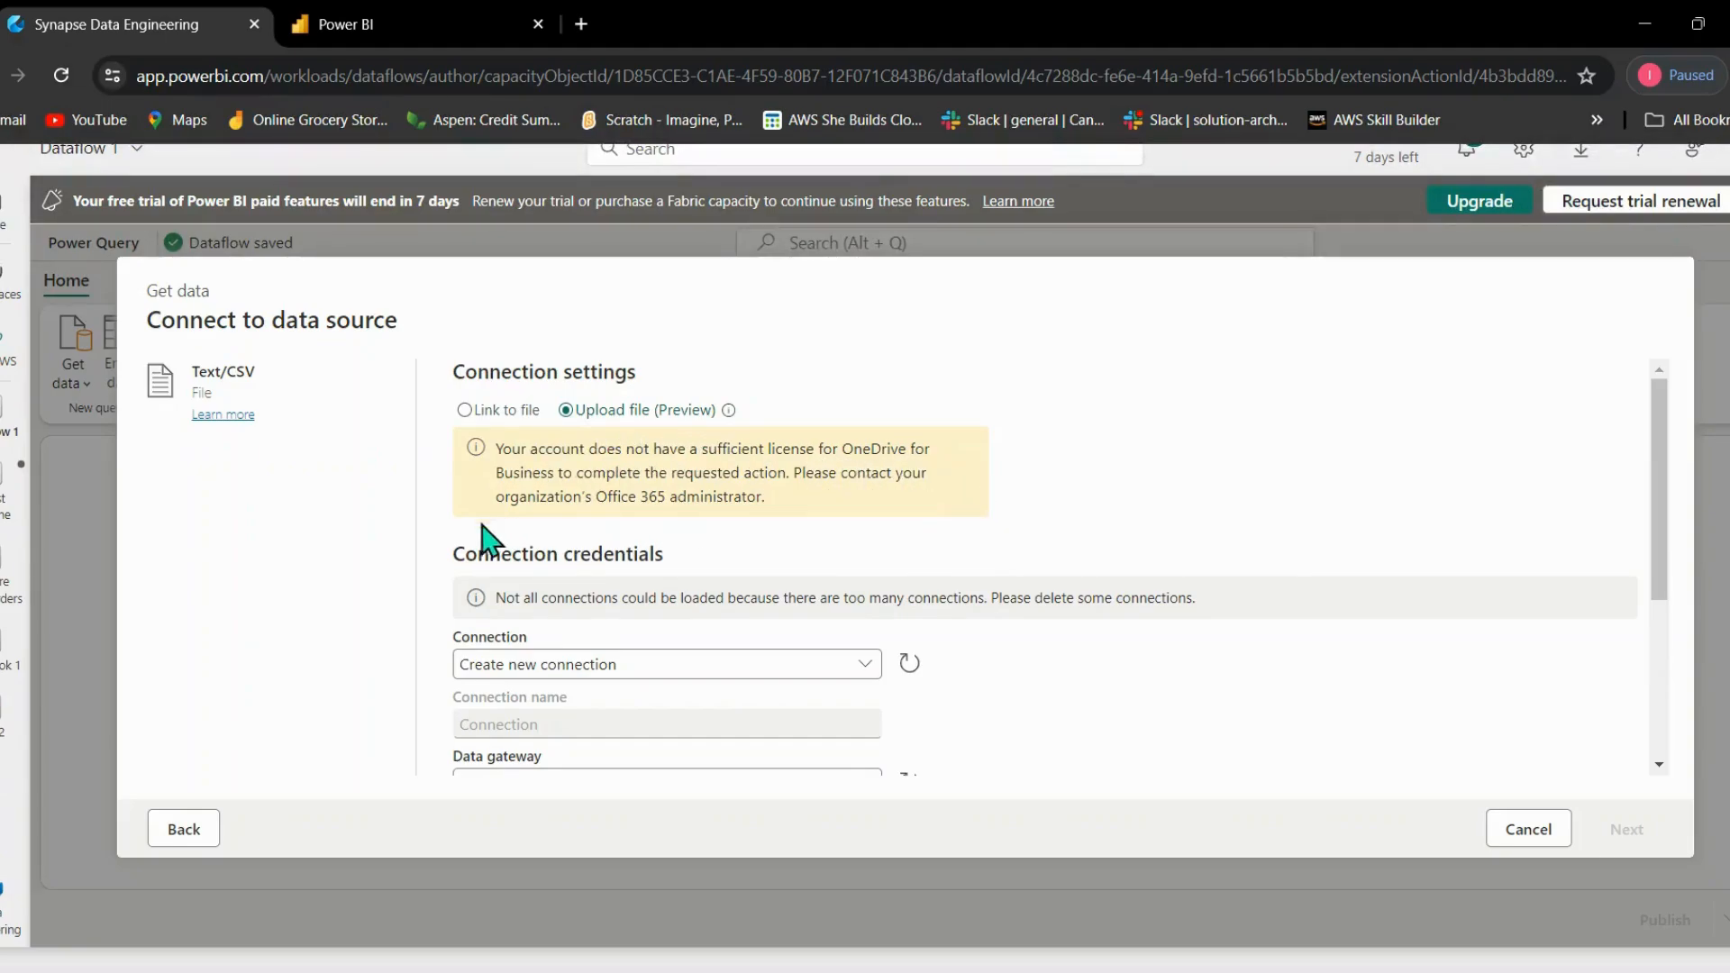
{"action": "left_click", "coordinate": [463, 411]}
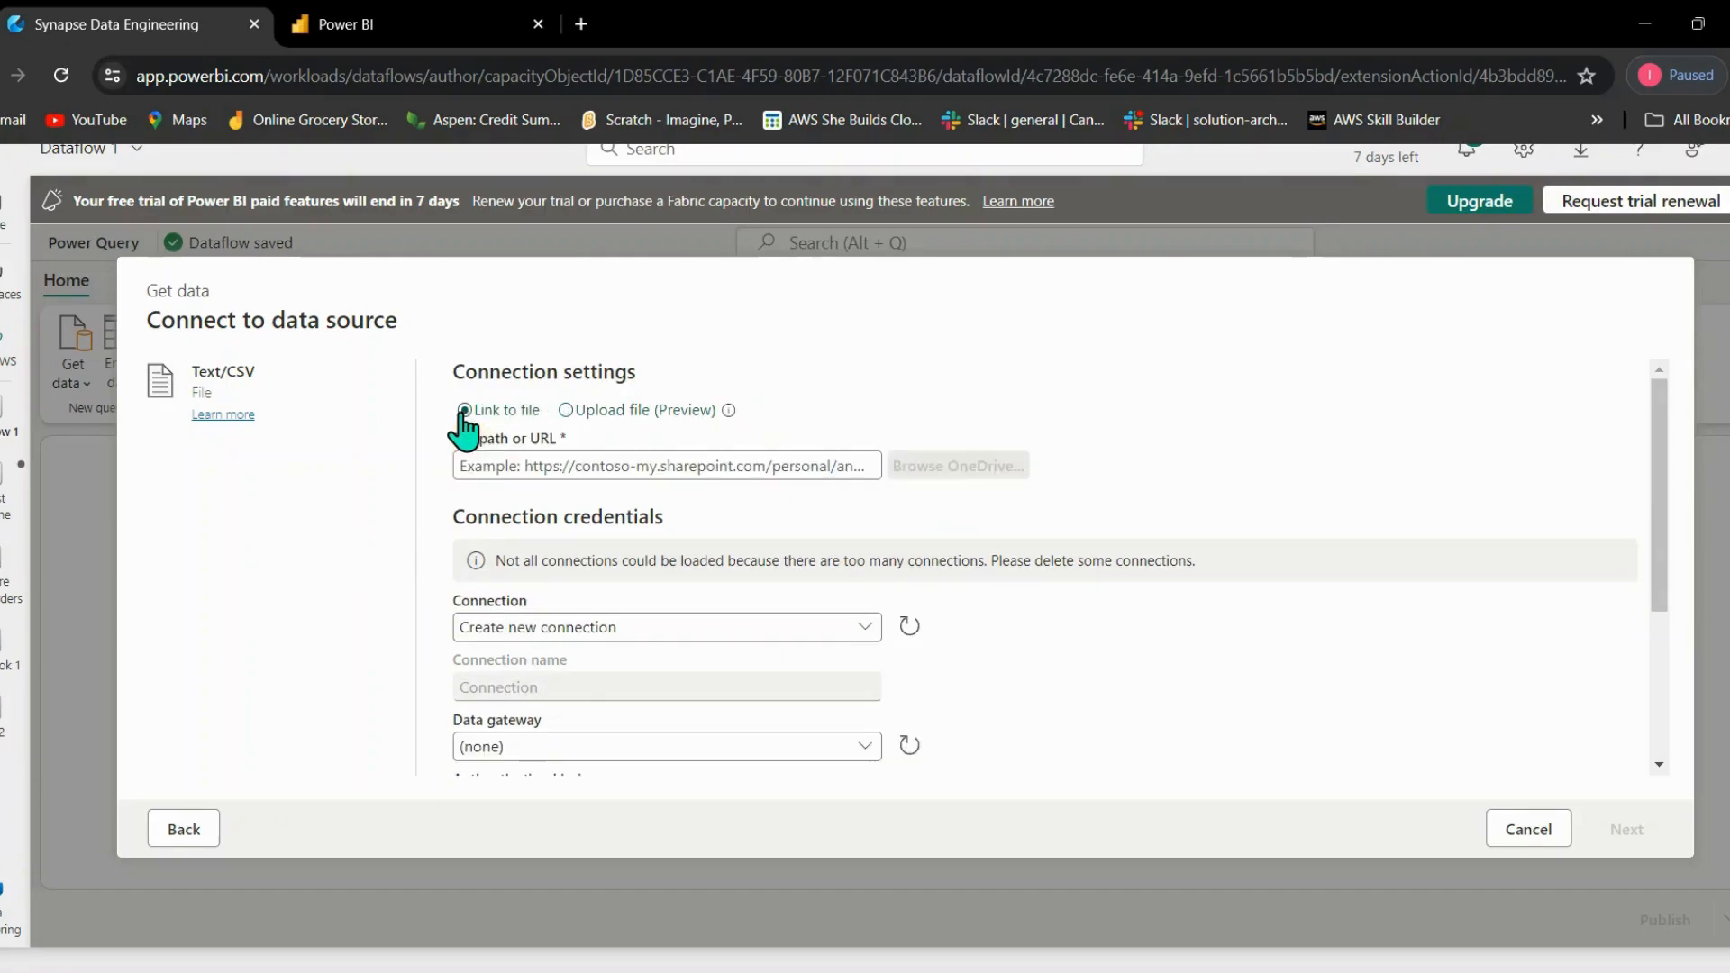
{"action": "left_click", "coordinate": [569, 458]}
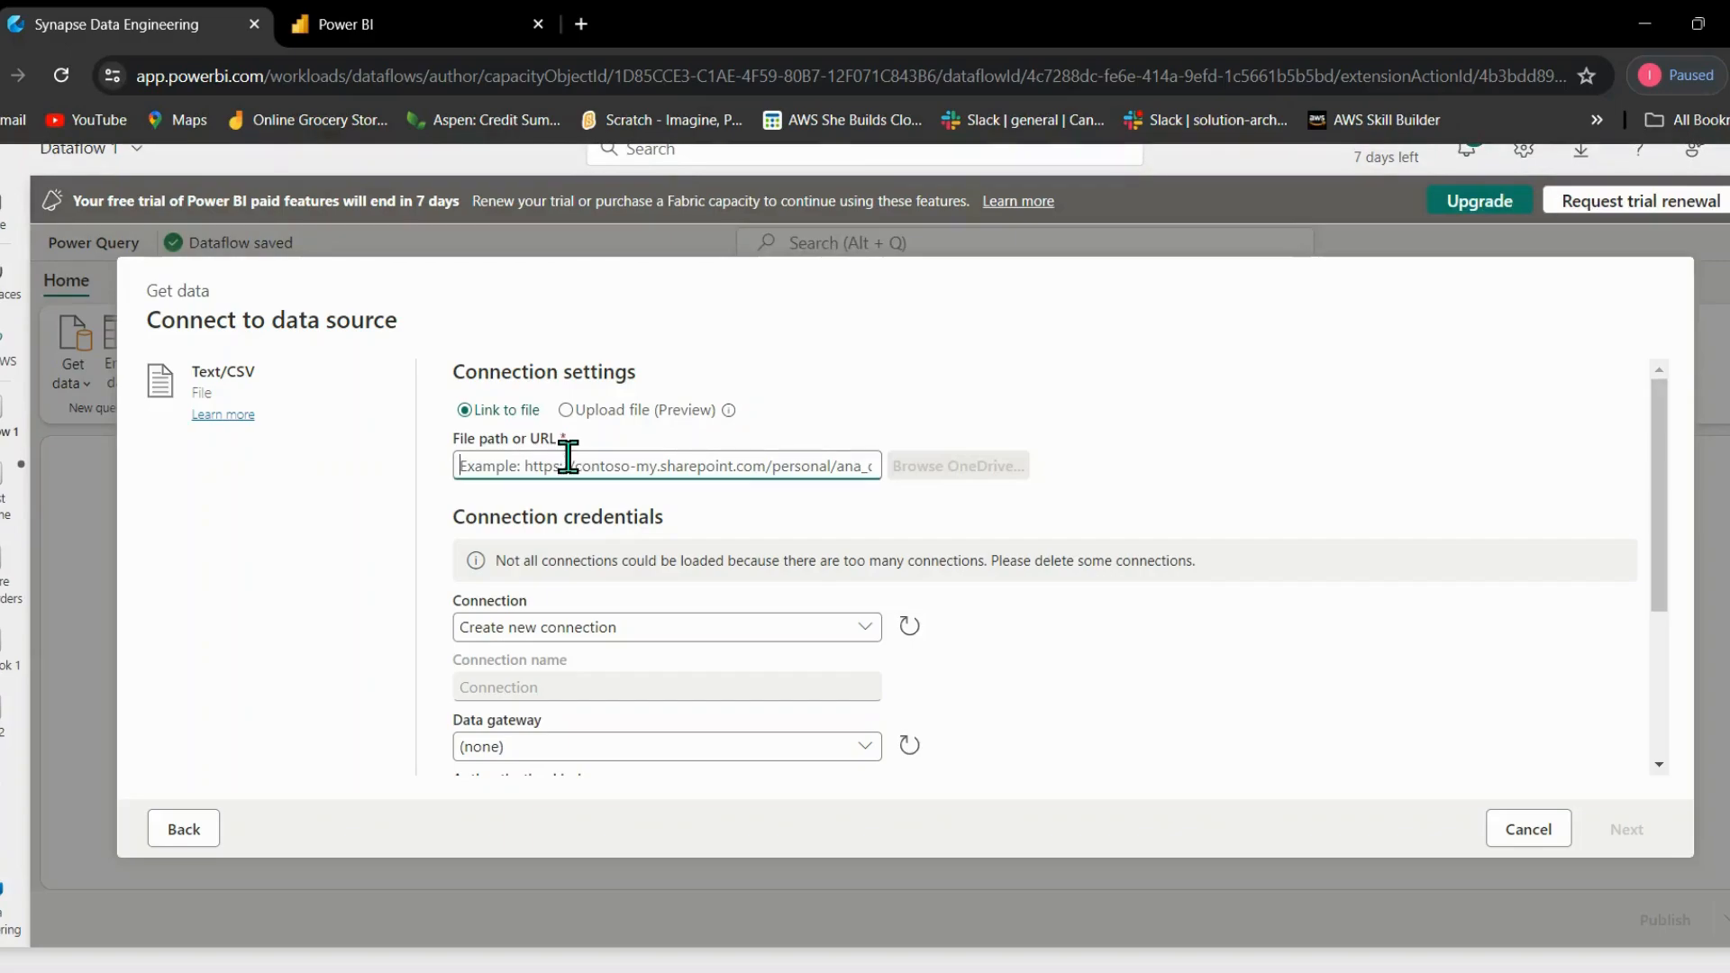
{"action": "type", "text": "https://raw.githubusercontent.com/MicrosoftLearning/dp-data/main/orders.csv"}
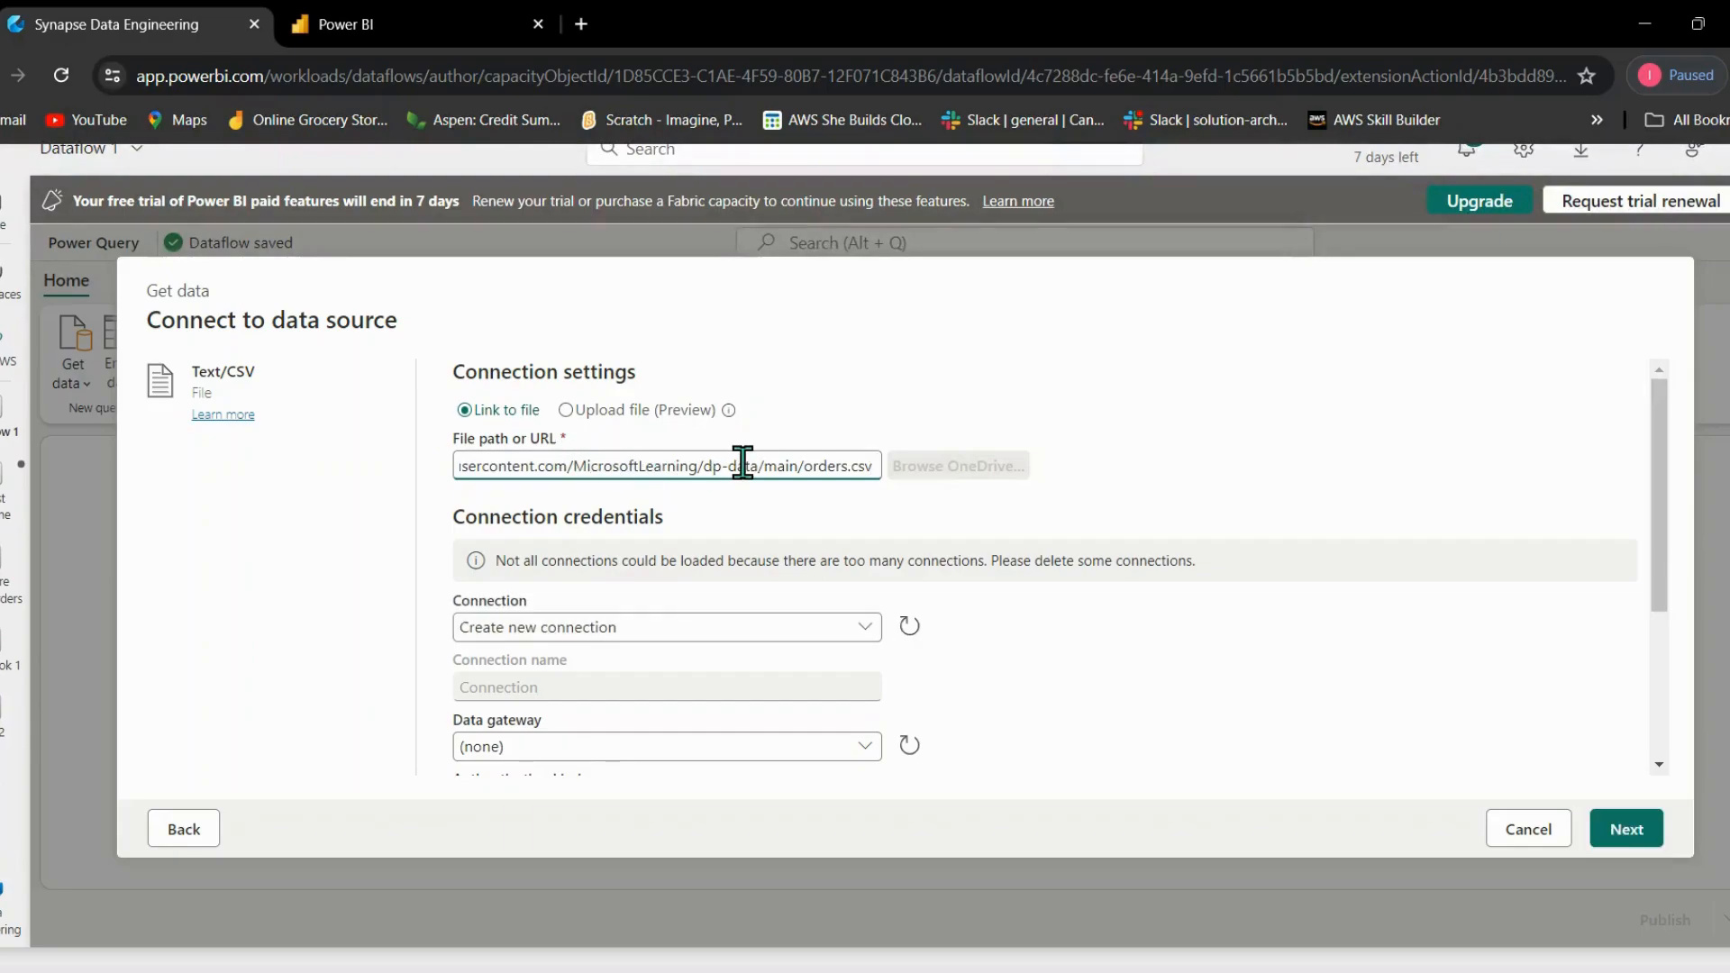
{"action": "key", "text": "Left"}
{"action": "key", "text": "Left"}
{"action": "key", "text": "Left"}
{"action": "key", "text": "Left"}
{"action": "key", "text": "Left"}
{"action": "key", "text": "Left"}
{"action": "key", "text": "Left"}
{"action": "key", "text": "Left"}
{"action": "key", "text": "Left"}
{"action": "key", "text": "Left"}
{"action": "key", "text": "Left"}
{"action": "key", "text": "Left"}
{"action": "key", "text": "Left"}
{"action": "key", "text": "Left"}
{"action": "key", "text": "Left"}
{"action": "key", "text": "Left"}
{"action": "key", "text": "Left"}
{"action": "key", "text": "Left"}
{"action": "key", "text": "Left"}
{"action": "key", "text": "Left"}
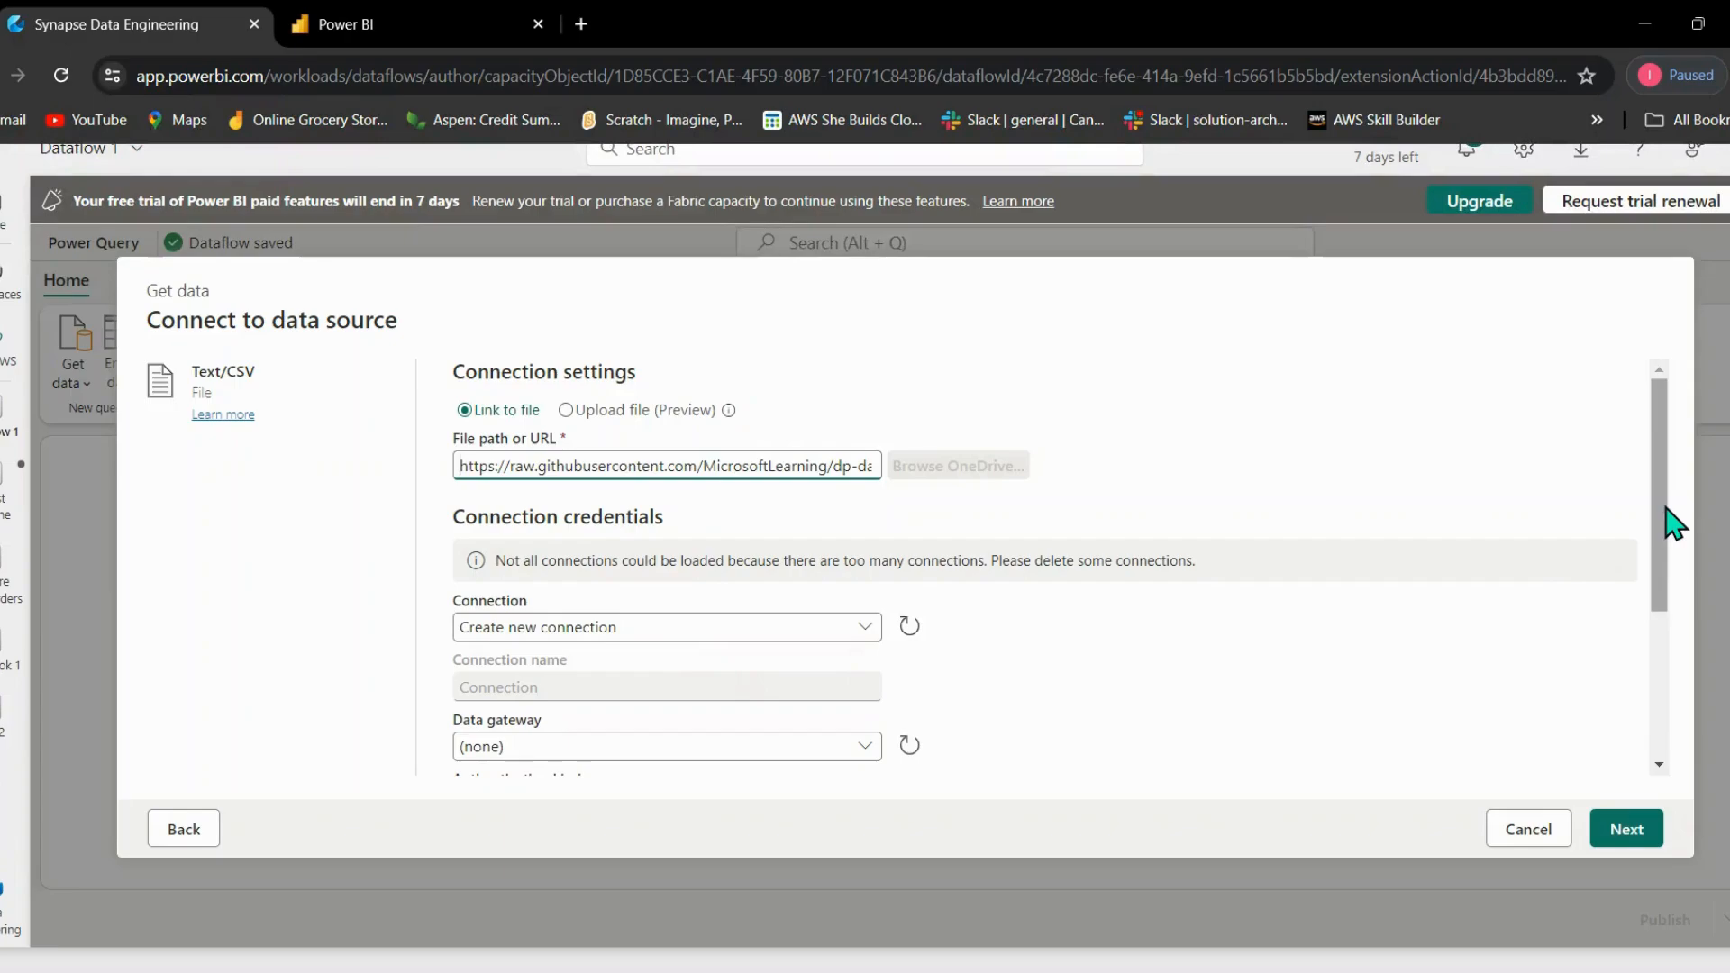
Set the connection's authentication kind to Anonymous, load the file preview and create the orders query.
{"action": "left_click_drag", "start_coordinate": [1673, 532], "coordinate": [1669, 593]}
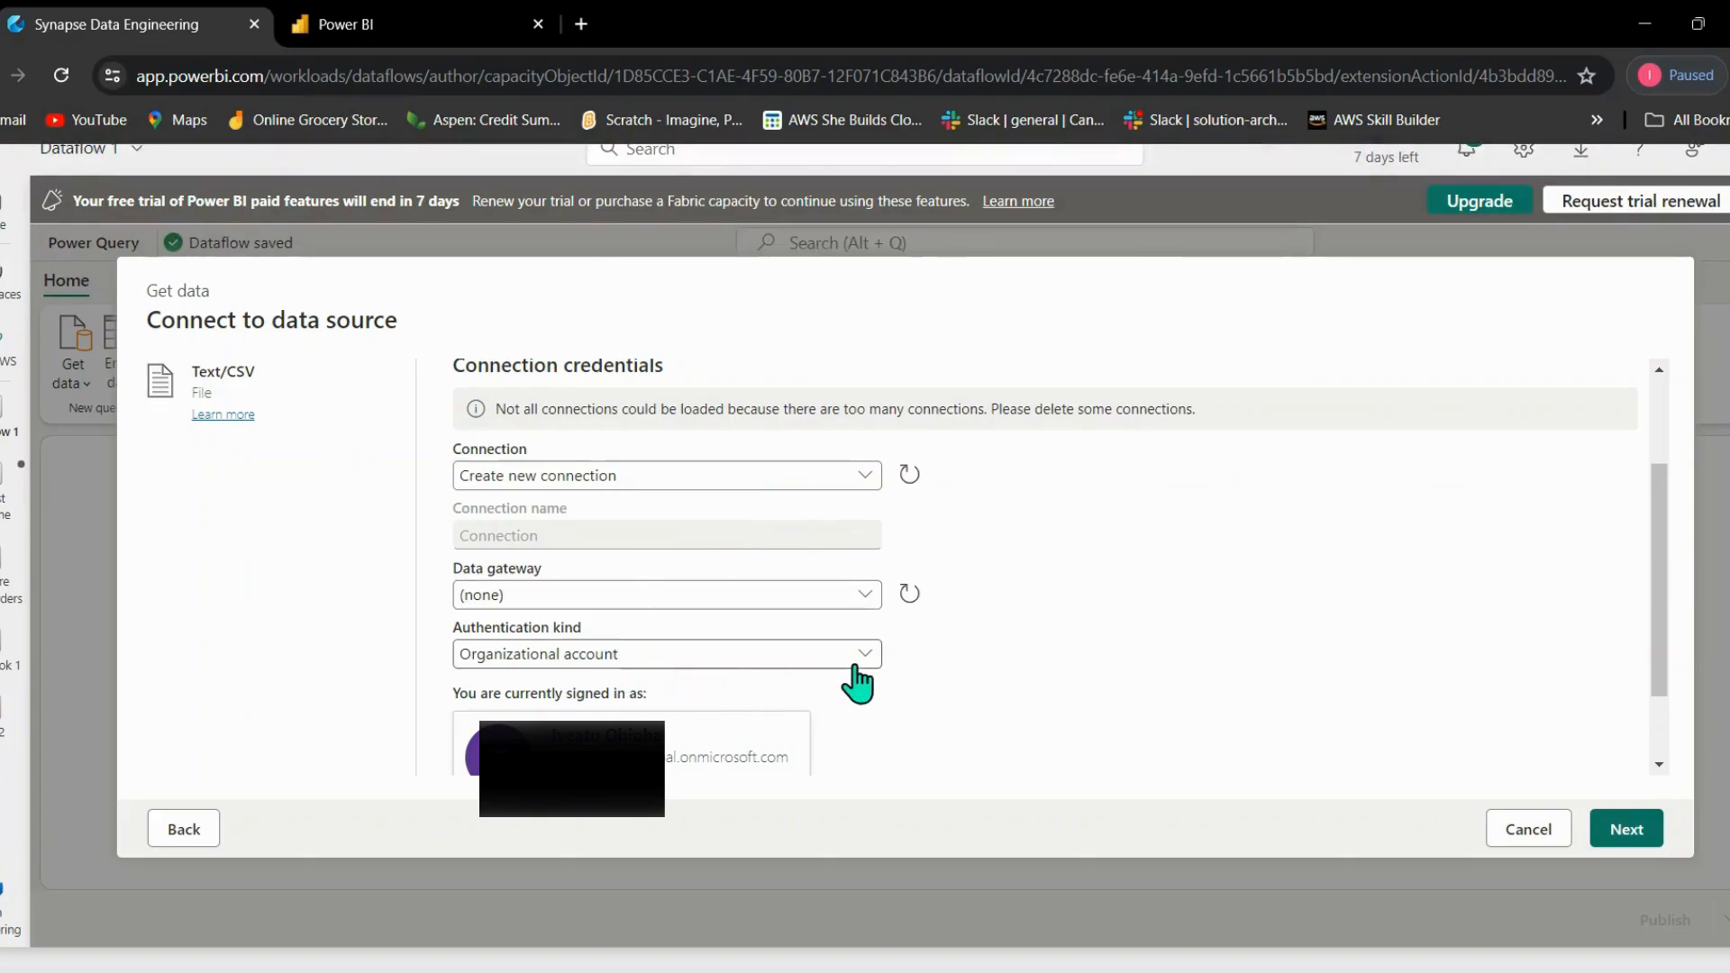
{"action": "left_click", "coordinate": [855, 665]}
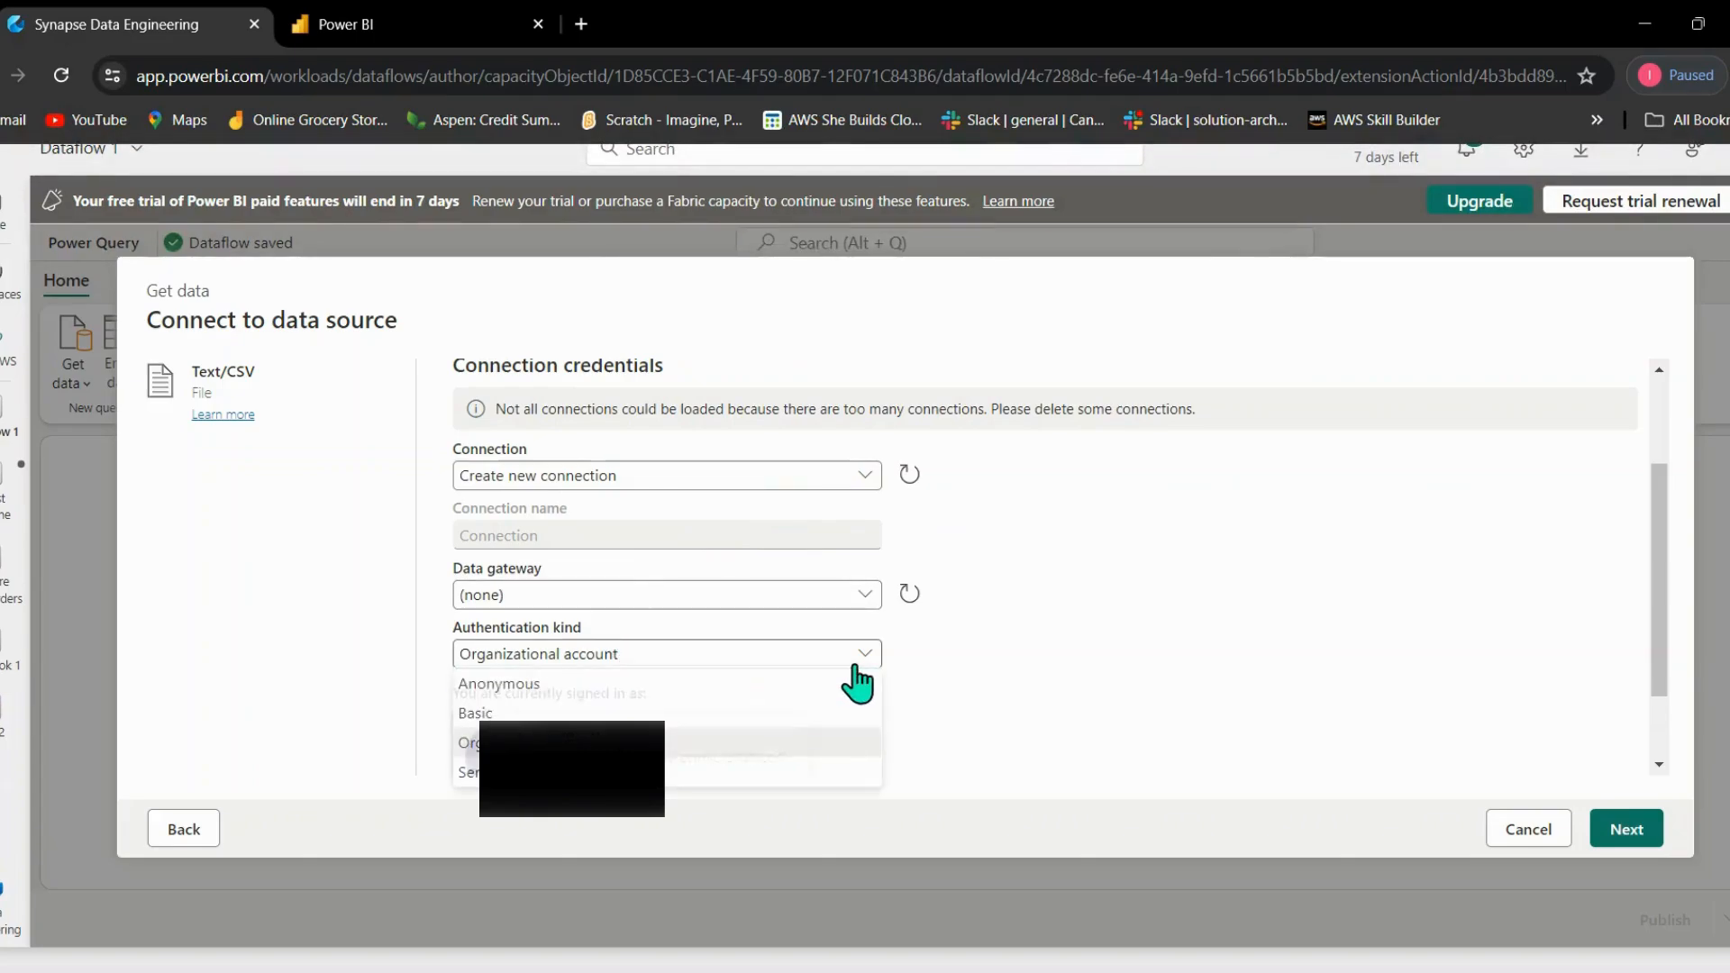
{"action": "left_click", "coordinate": [675, 695]}
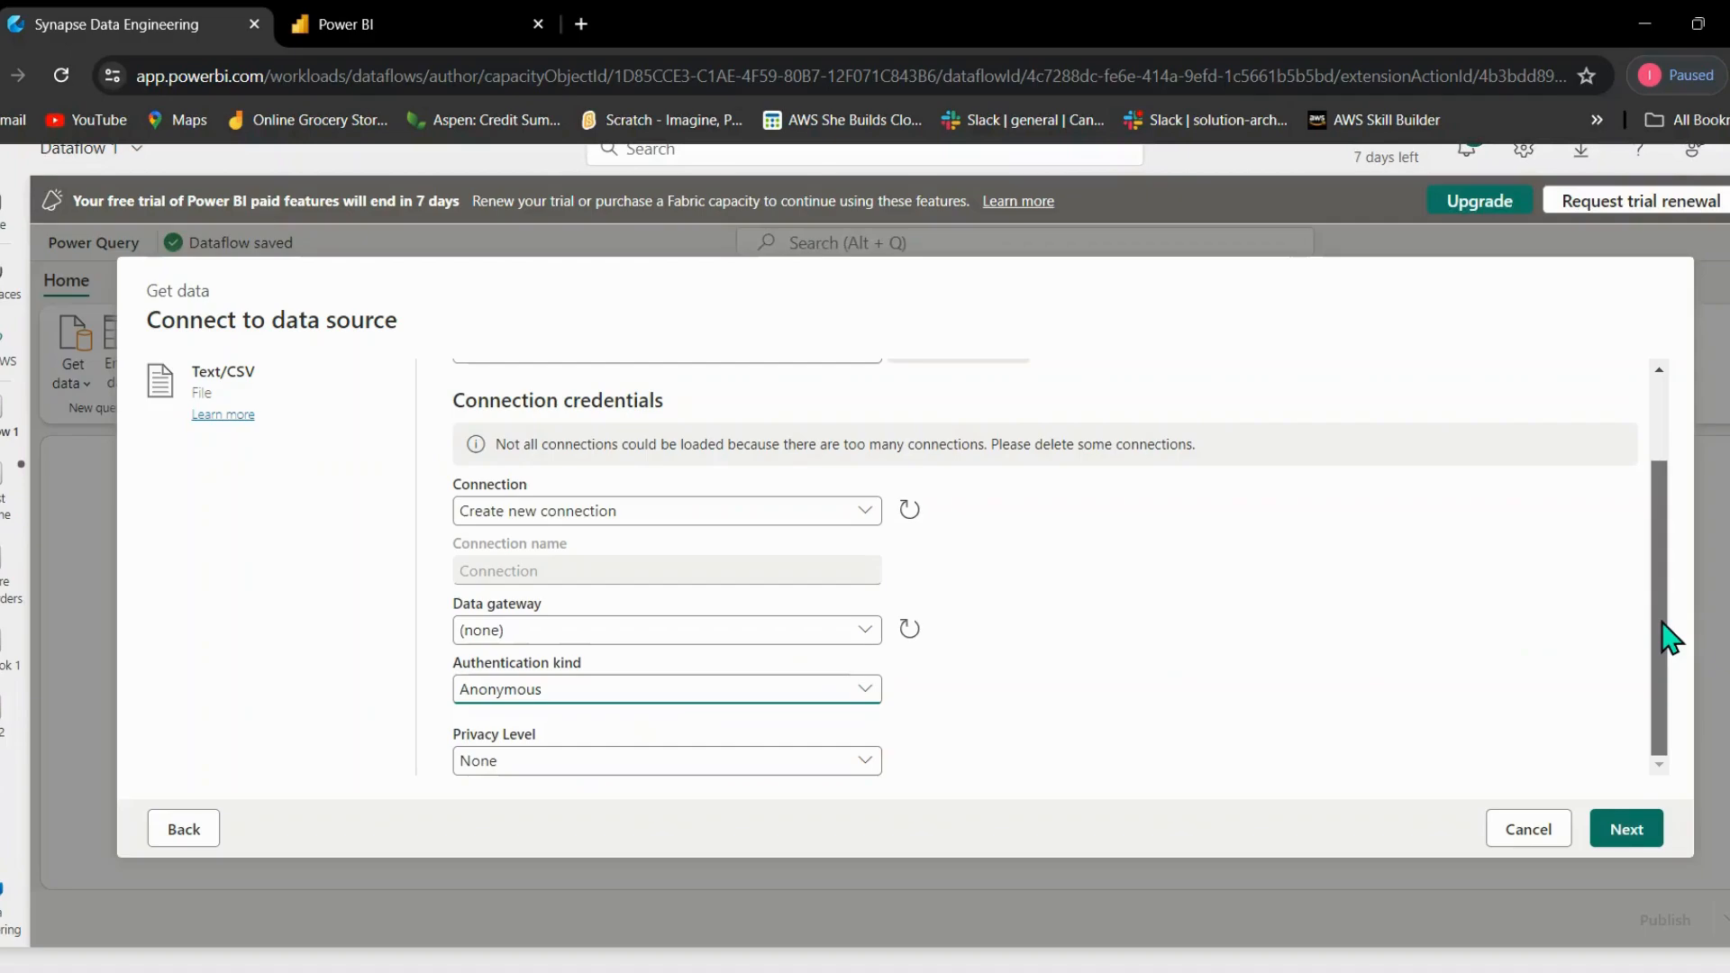
{"action": "scroll", "coordinate": [1668, 667], "scroll_direction": "up", "scroll_amount": 2}
{"action": "scroll", "coordinate": [1642, 488], "scroll_direction": "down", "scroll_amount": 2}
{"action": "left_click", "coordinate": [1608, 830]}
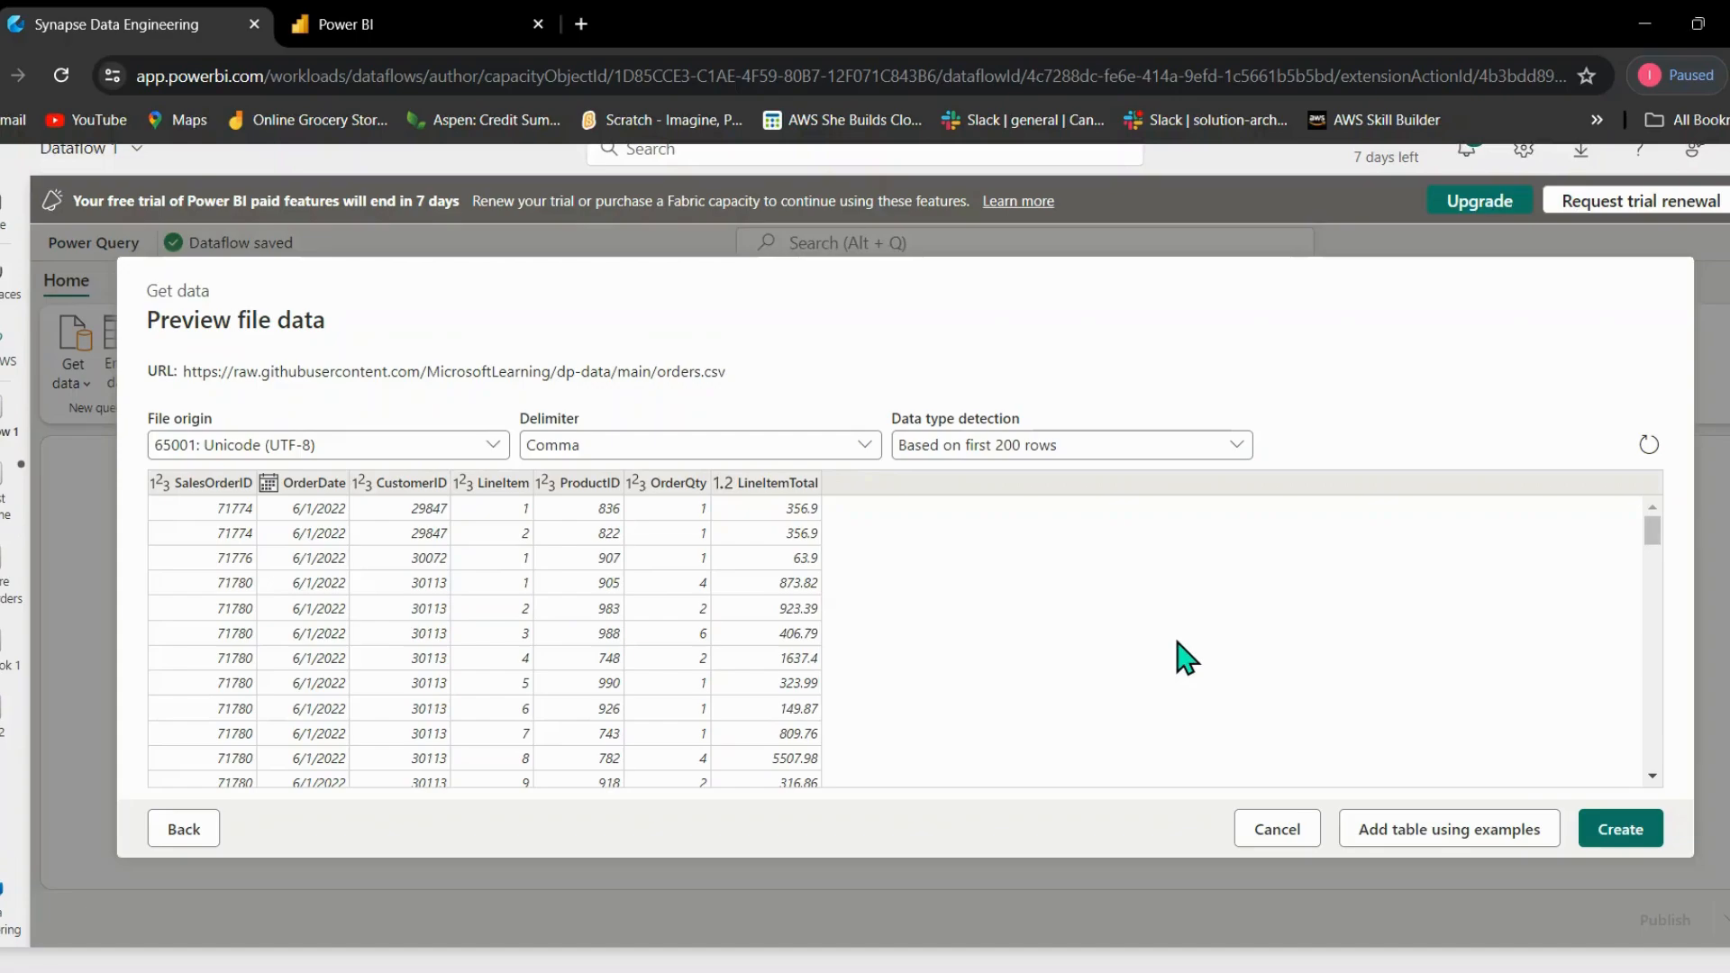
{"action": "left_click", "coordinate": [1621, 838]}
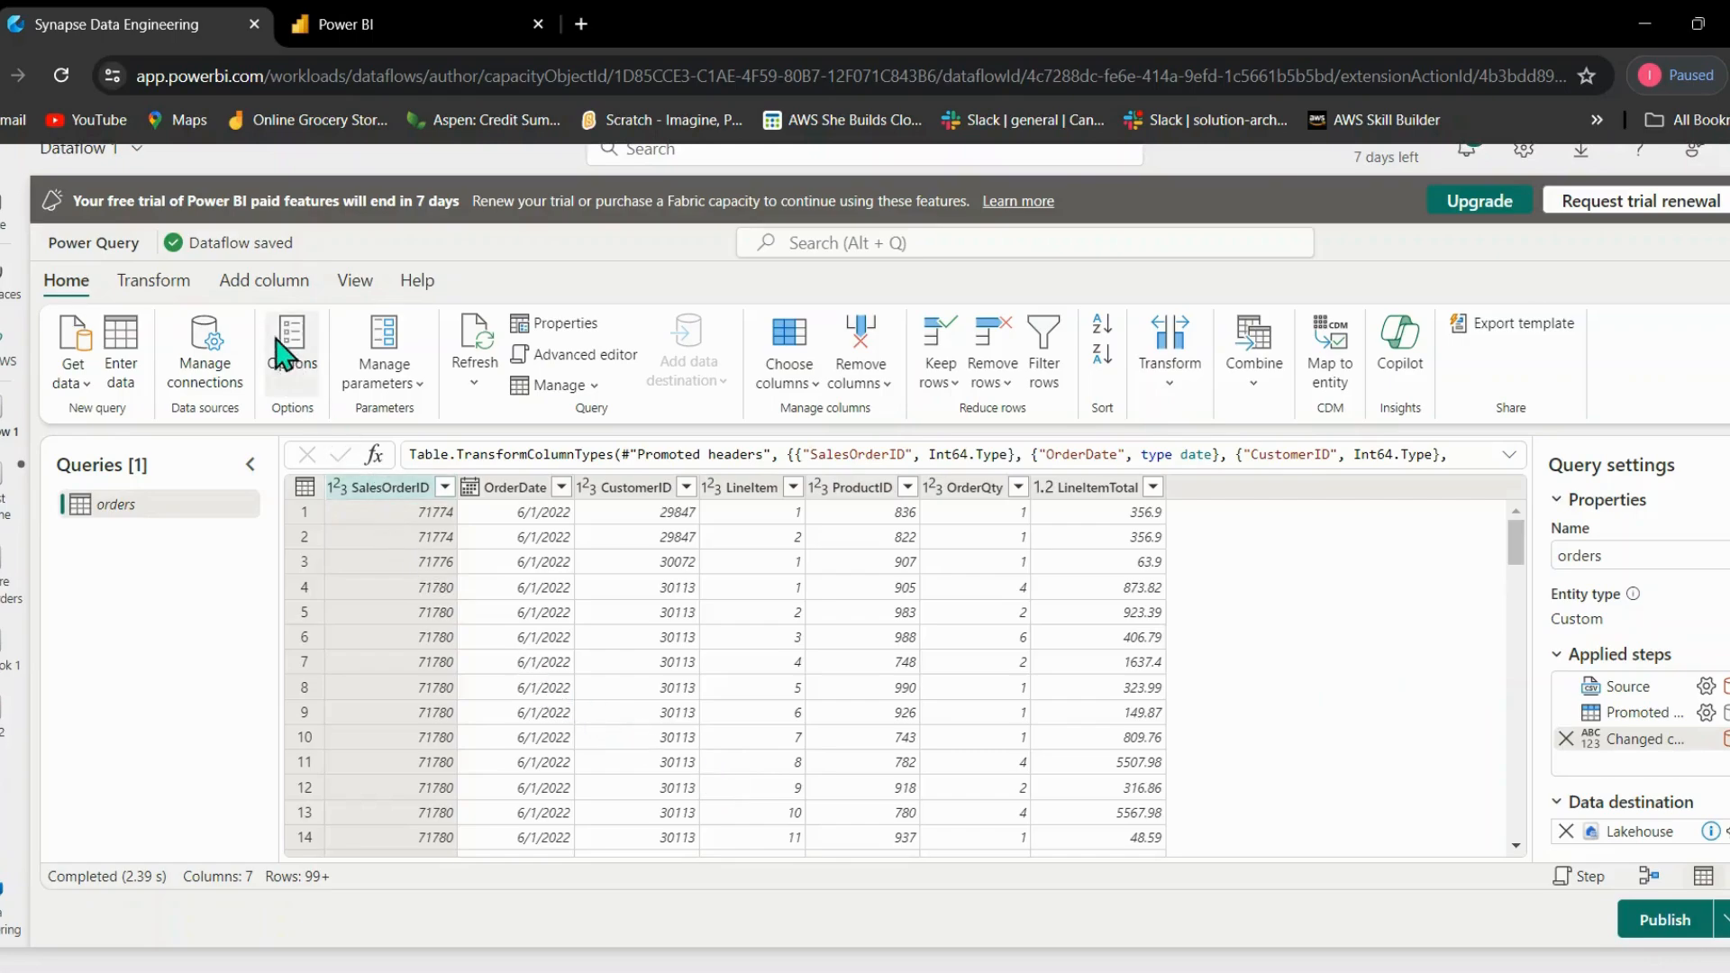
Start a custom column for the orders query named MonthNumber with the Whole number data type.
{"action": "left_click", "coordinate": [264, 282]}
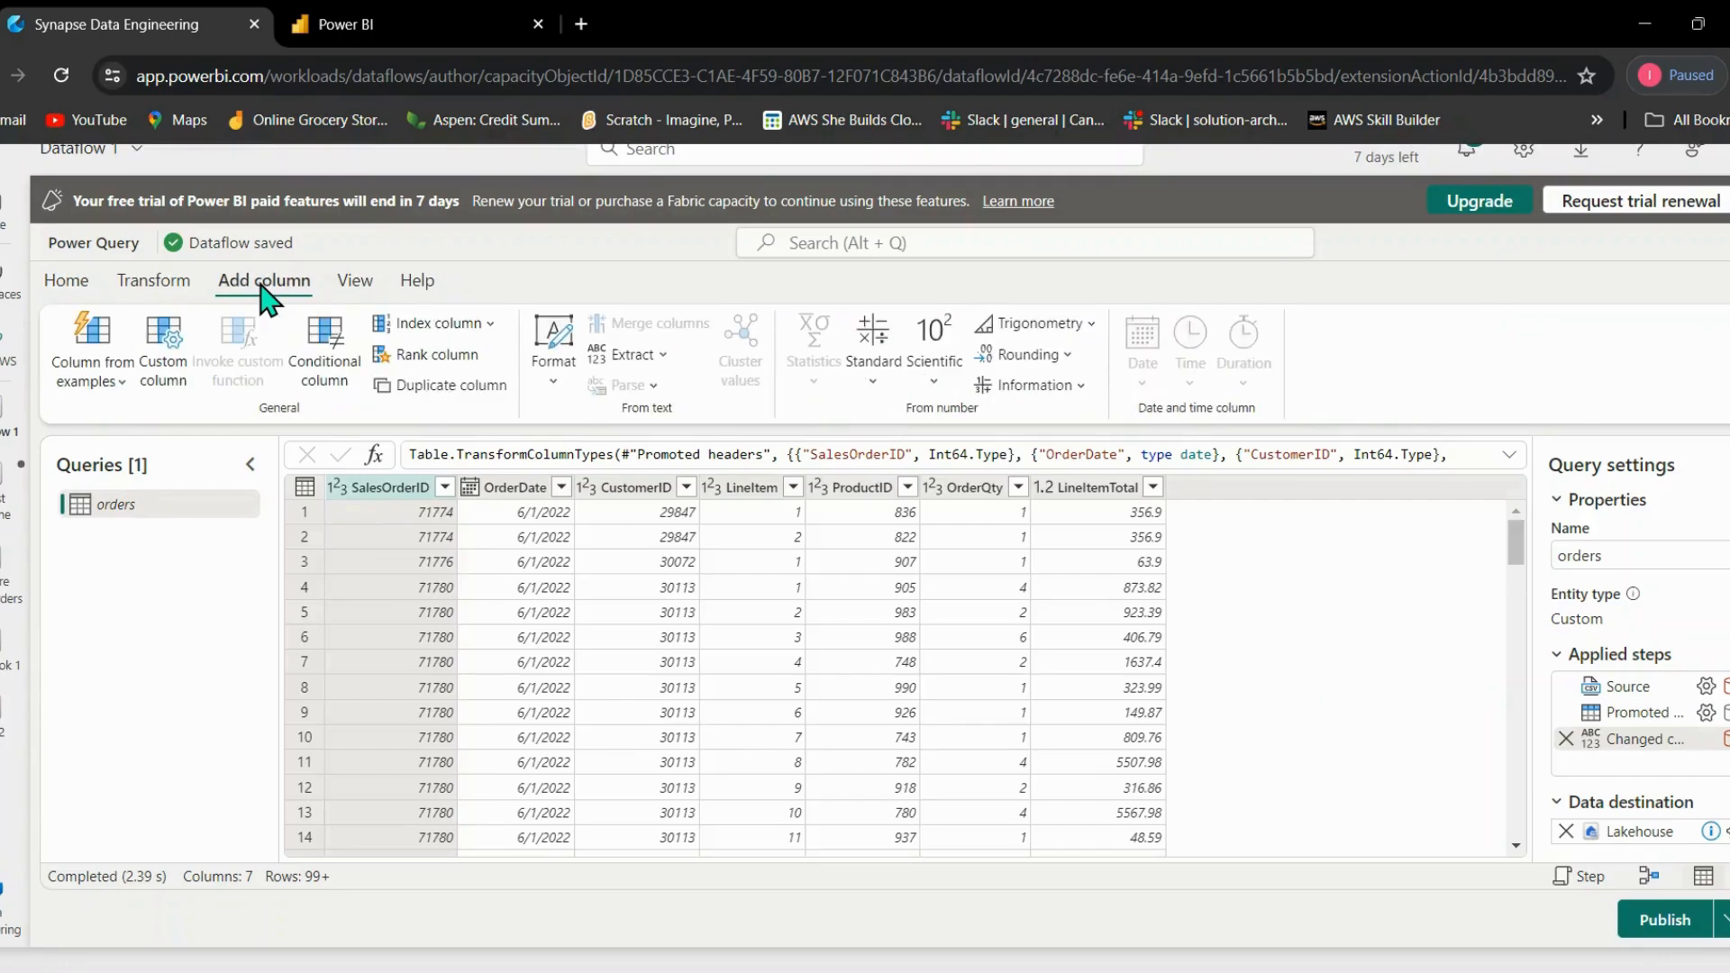
{"action": "left_click", "coordinate": [167, 381]}
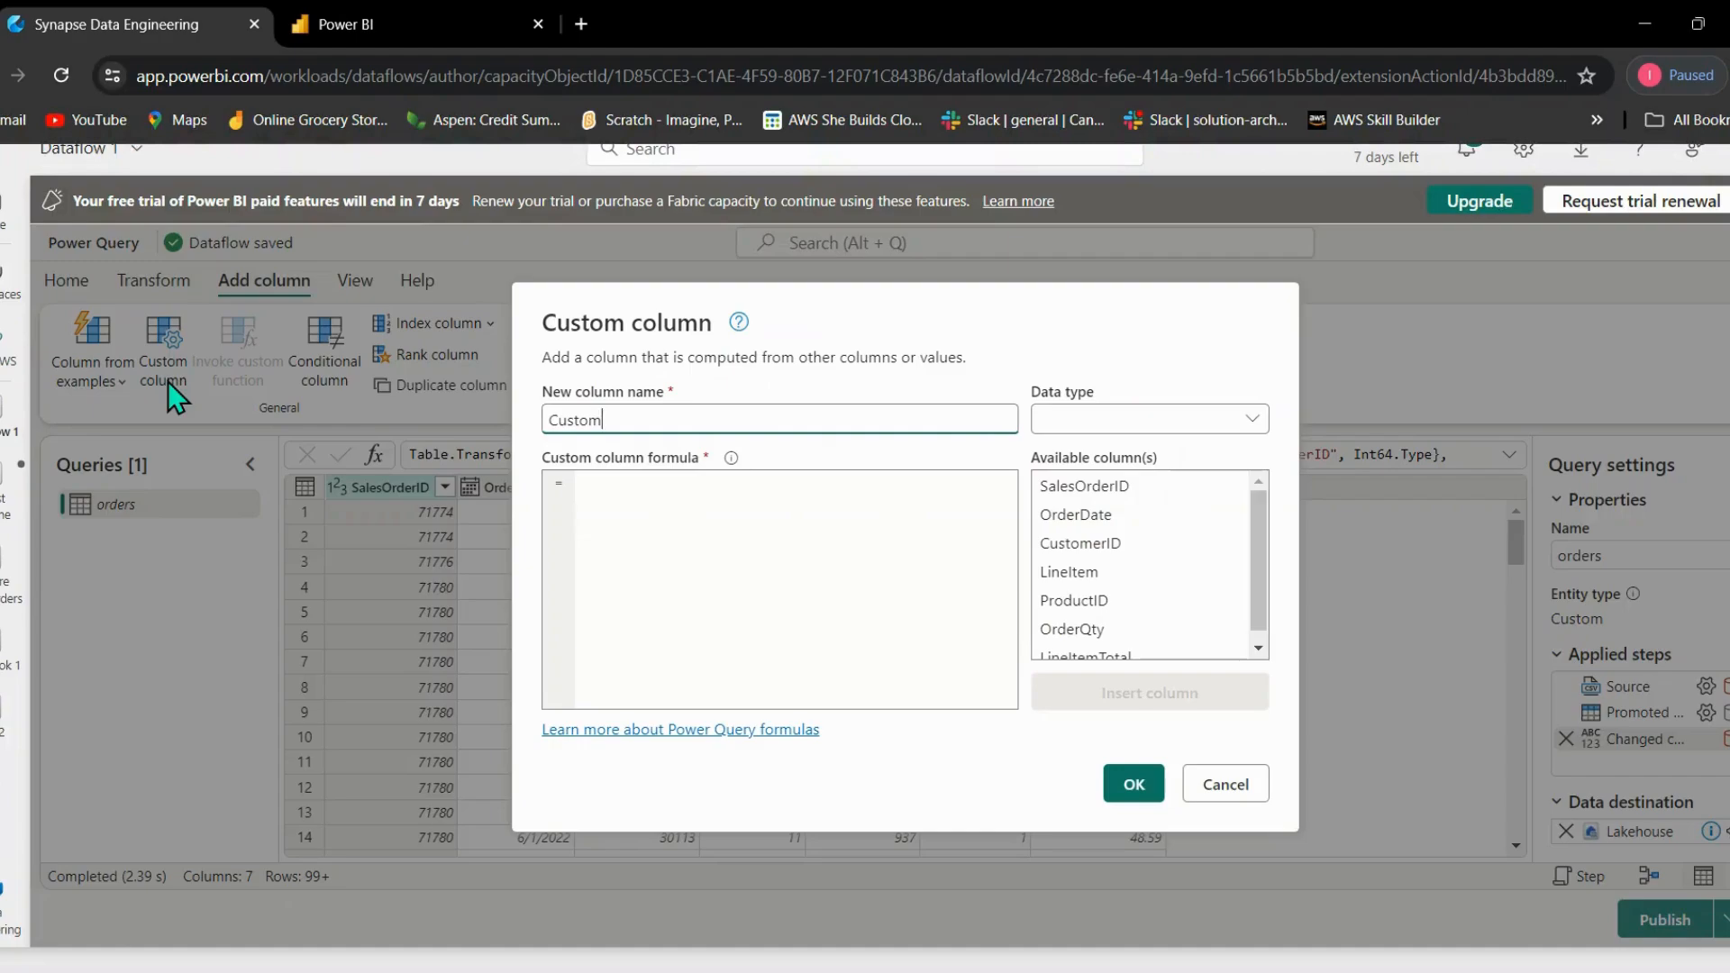
{"action": "key", "text": "BackSpace"}
{"action": "key", "text": "BackSpace"}
{"action": "key", "text": "BackSpace"}
{"action": "key", "text": "BackSpace"}
{"action": "key", "text": "BackSpace"}
{"action": "key", "text": "BackSpace"}
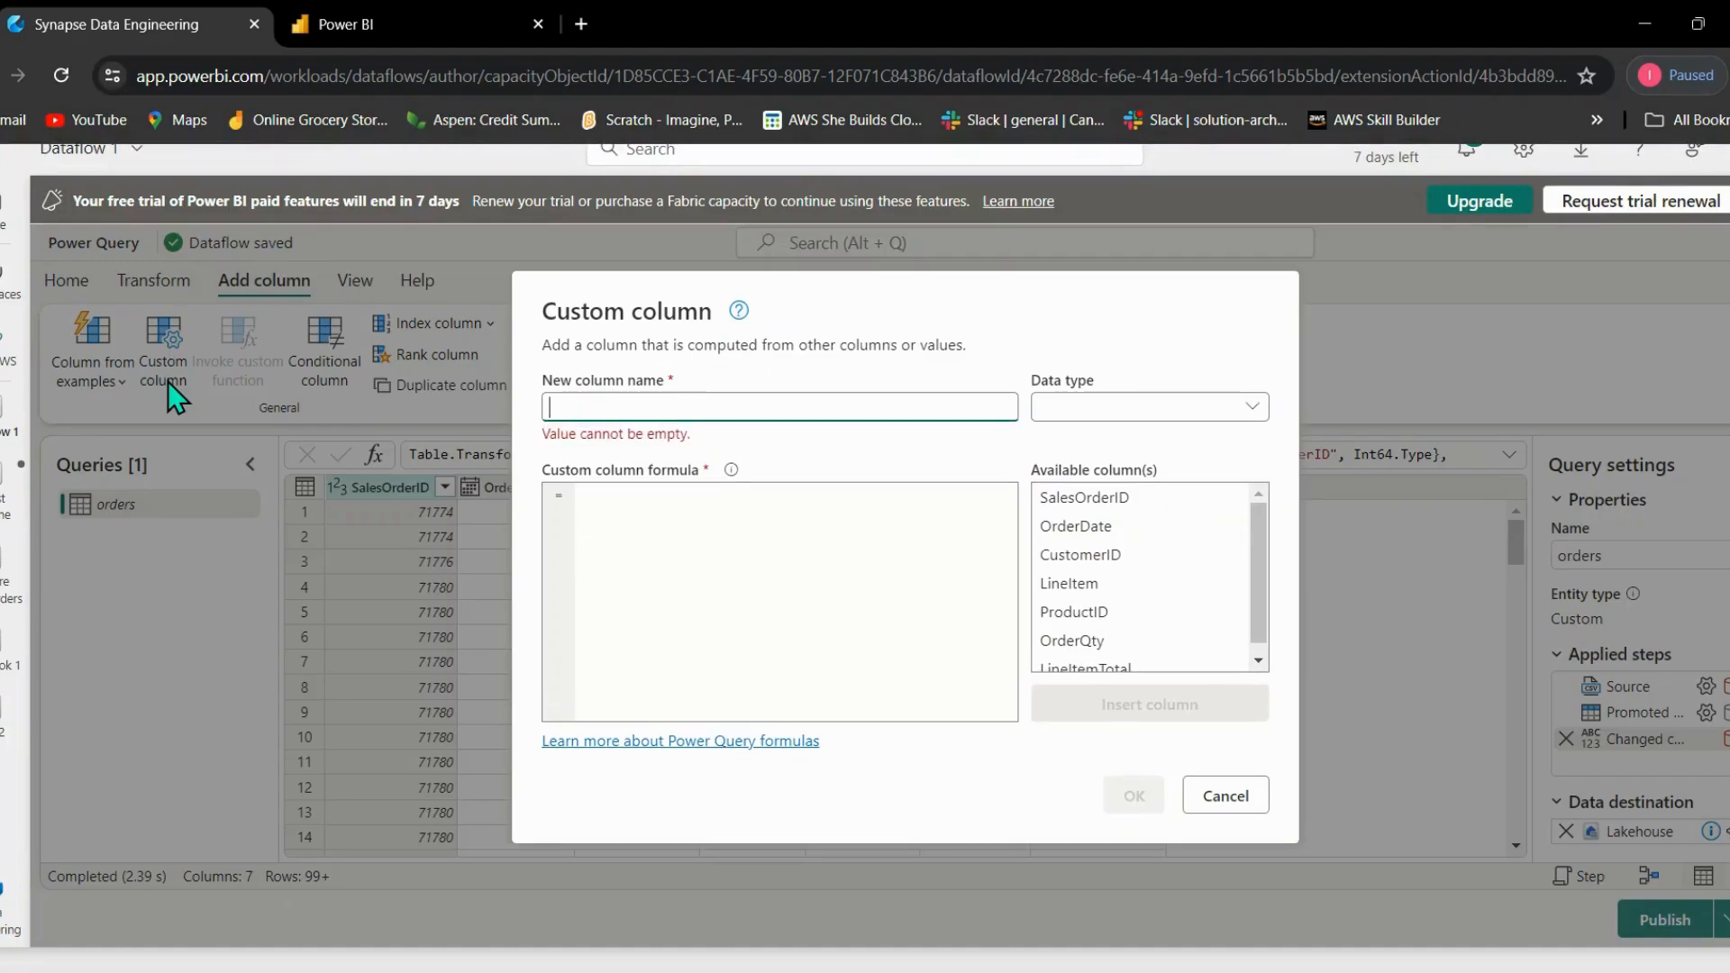
{"action": "type", "text": "Mont"}
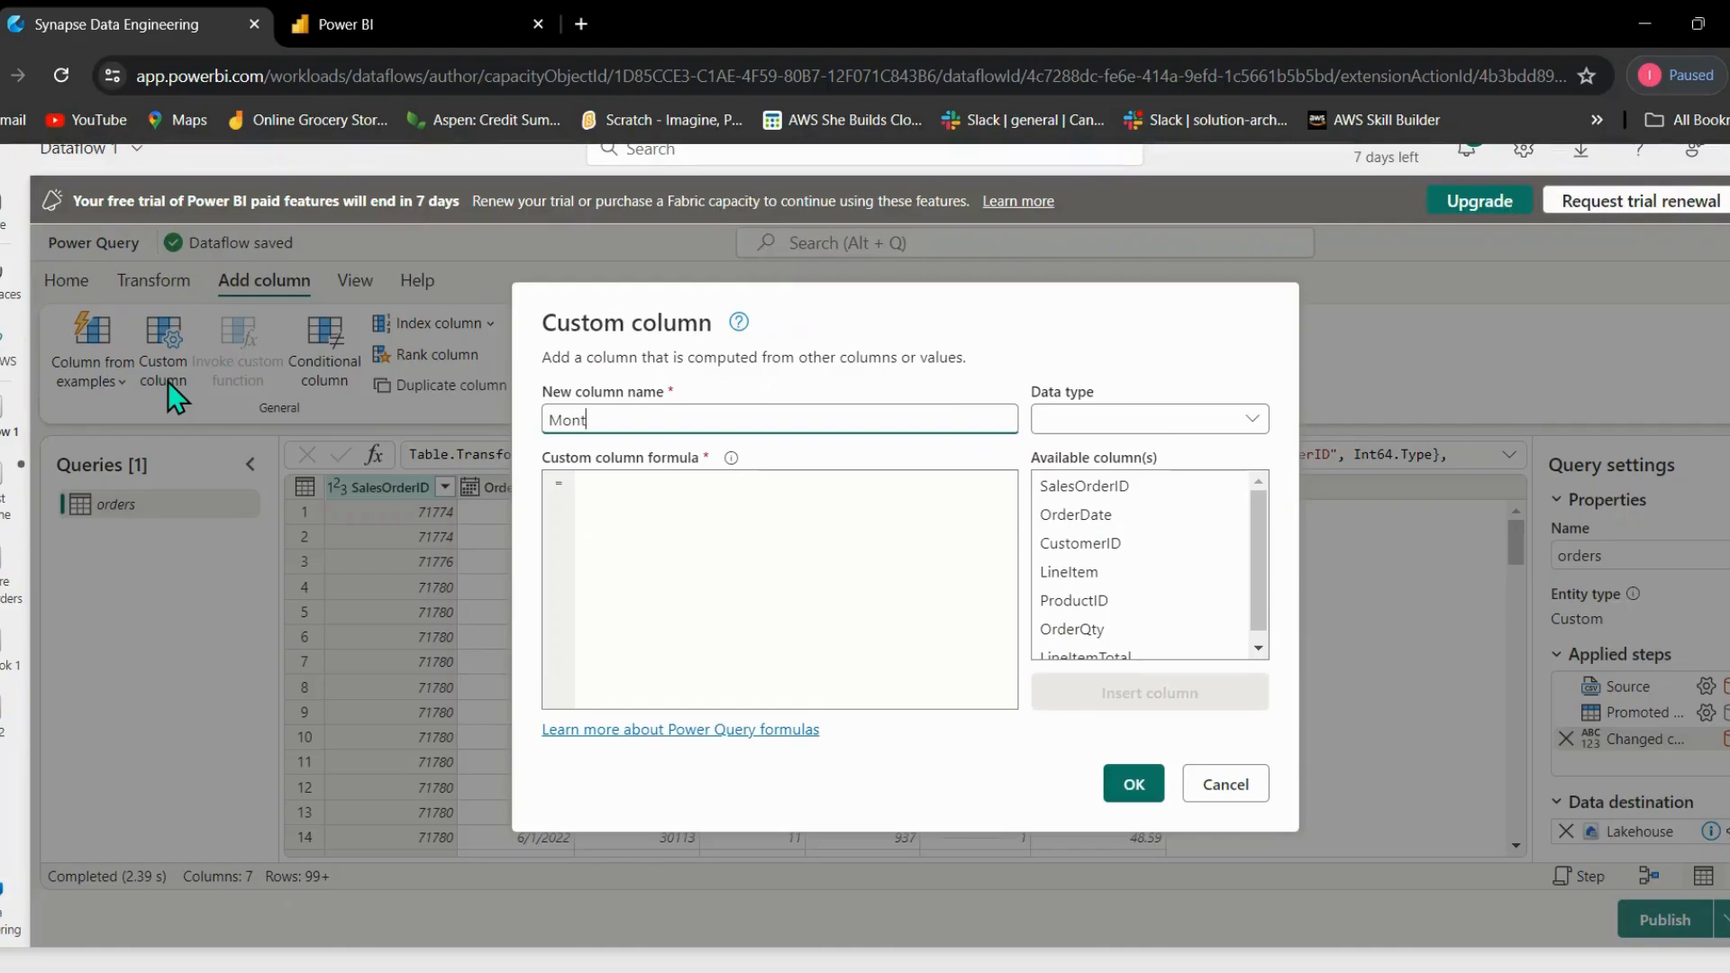
{"action": "type", "text": "hNumber"}
{"action": "left_click", "coordinate": [1075, 423]}
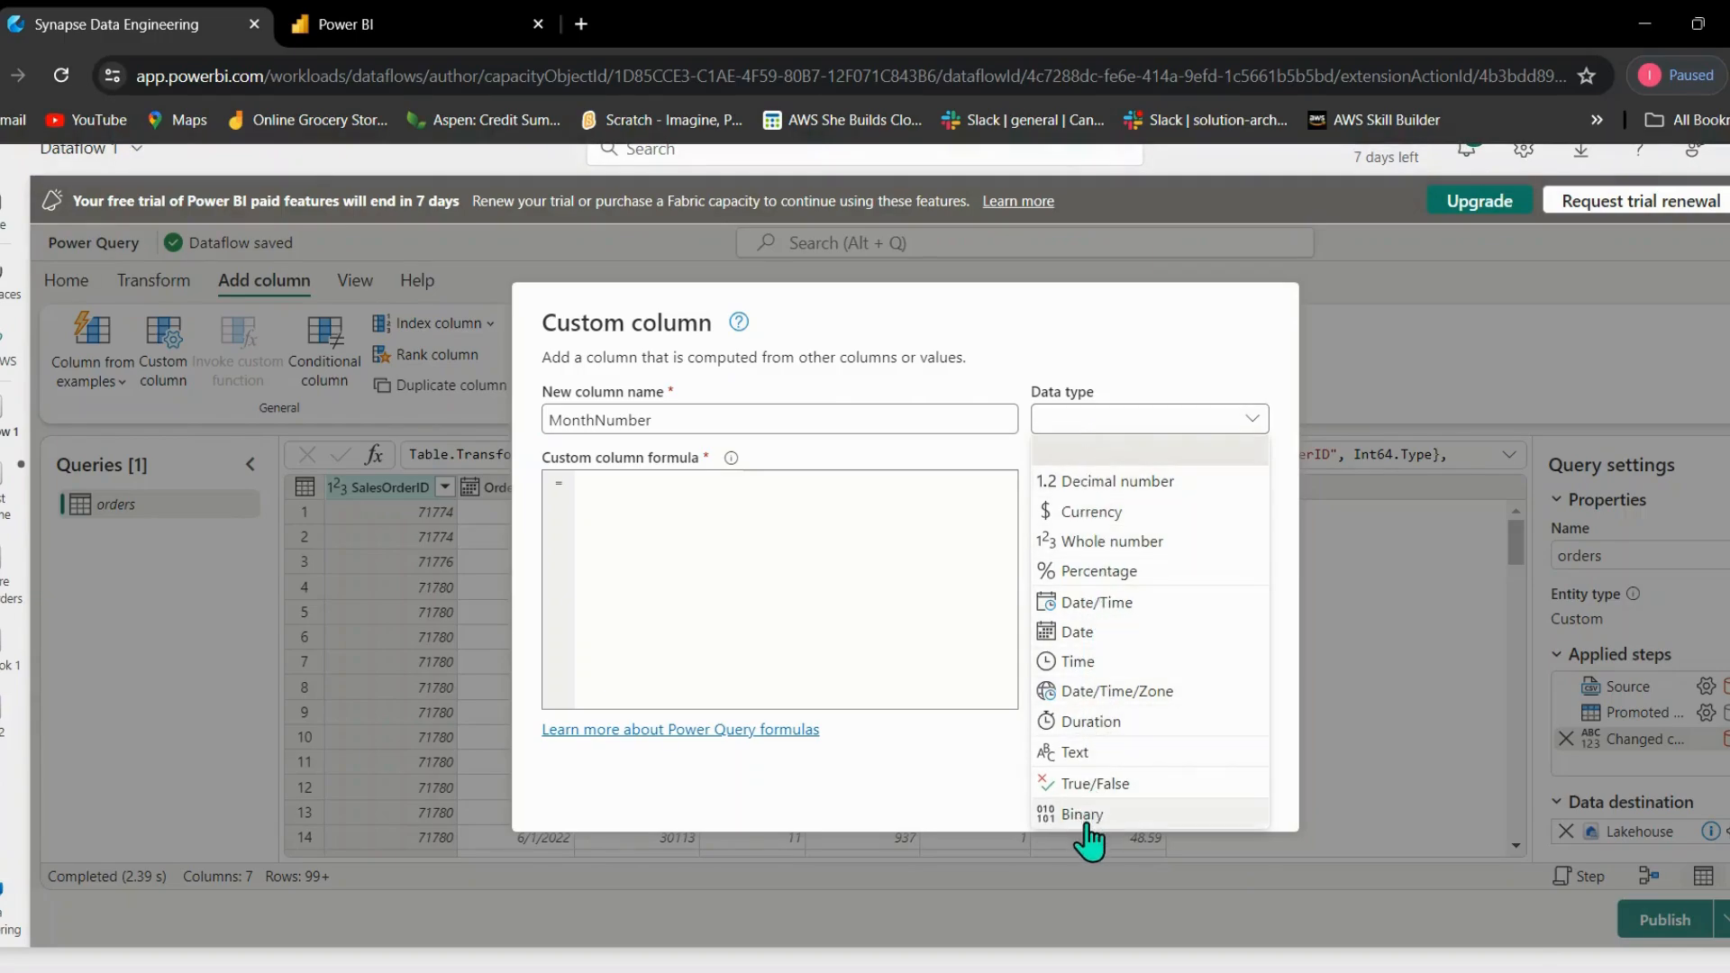
{"action": "left_click", "coordinate": [1107, 546]}
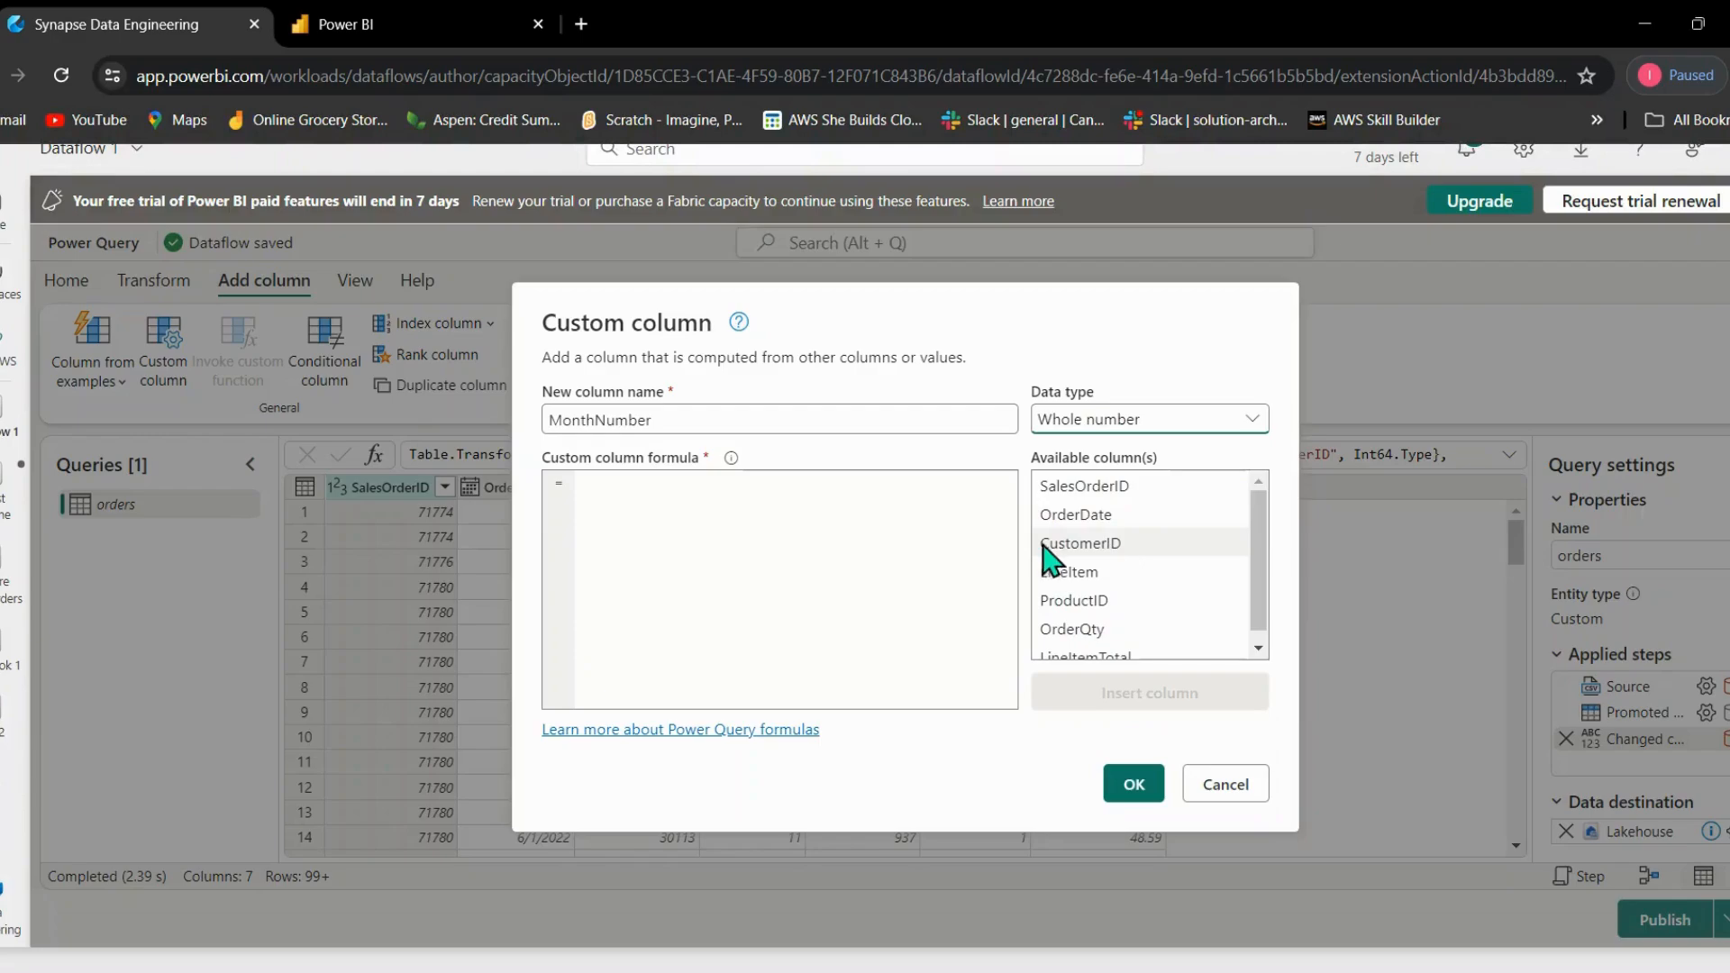
Enter the custom column formula Date.Month([OrderDate]) and create the column.
{"action": "left_click", "coordinate": [760, 574]}
{"action": "type", "text": "Date"}
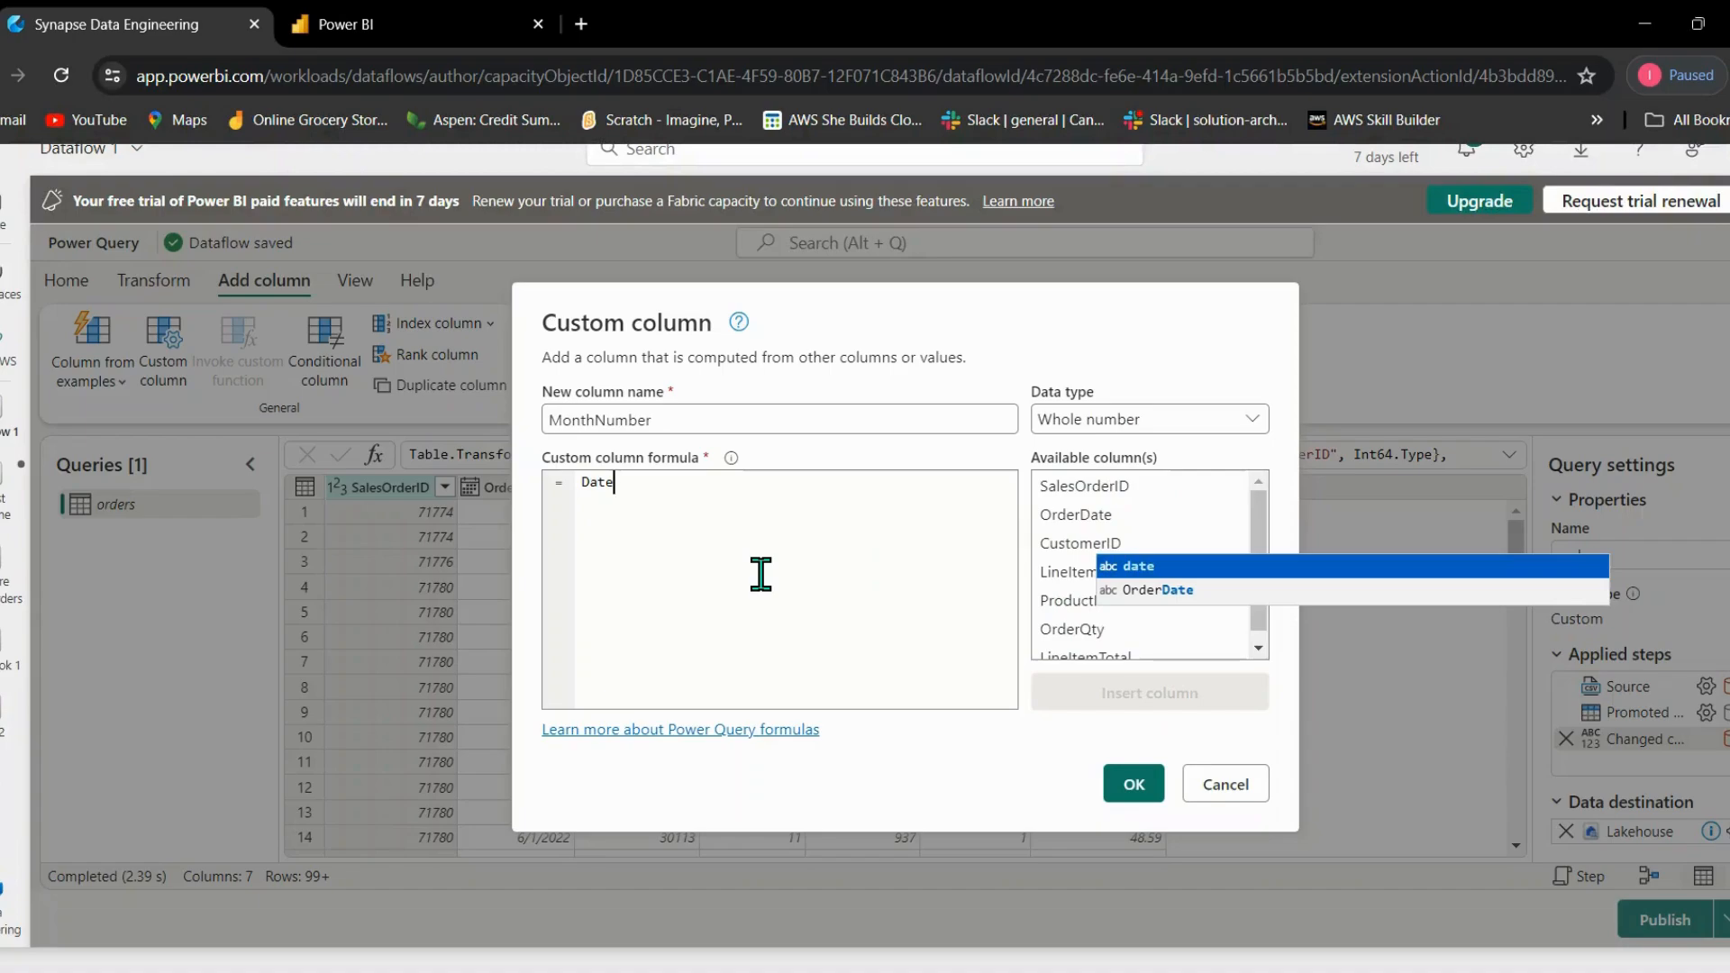
{"action": "type", "text": ".Mo"}
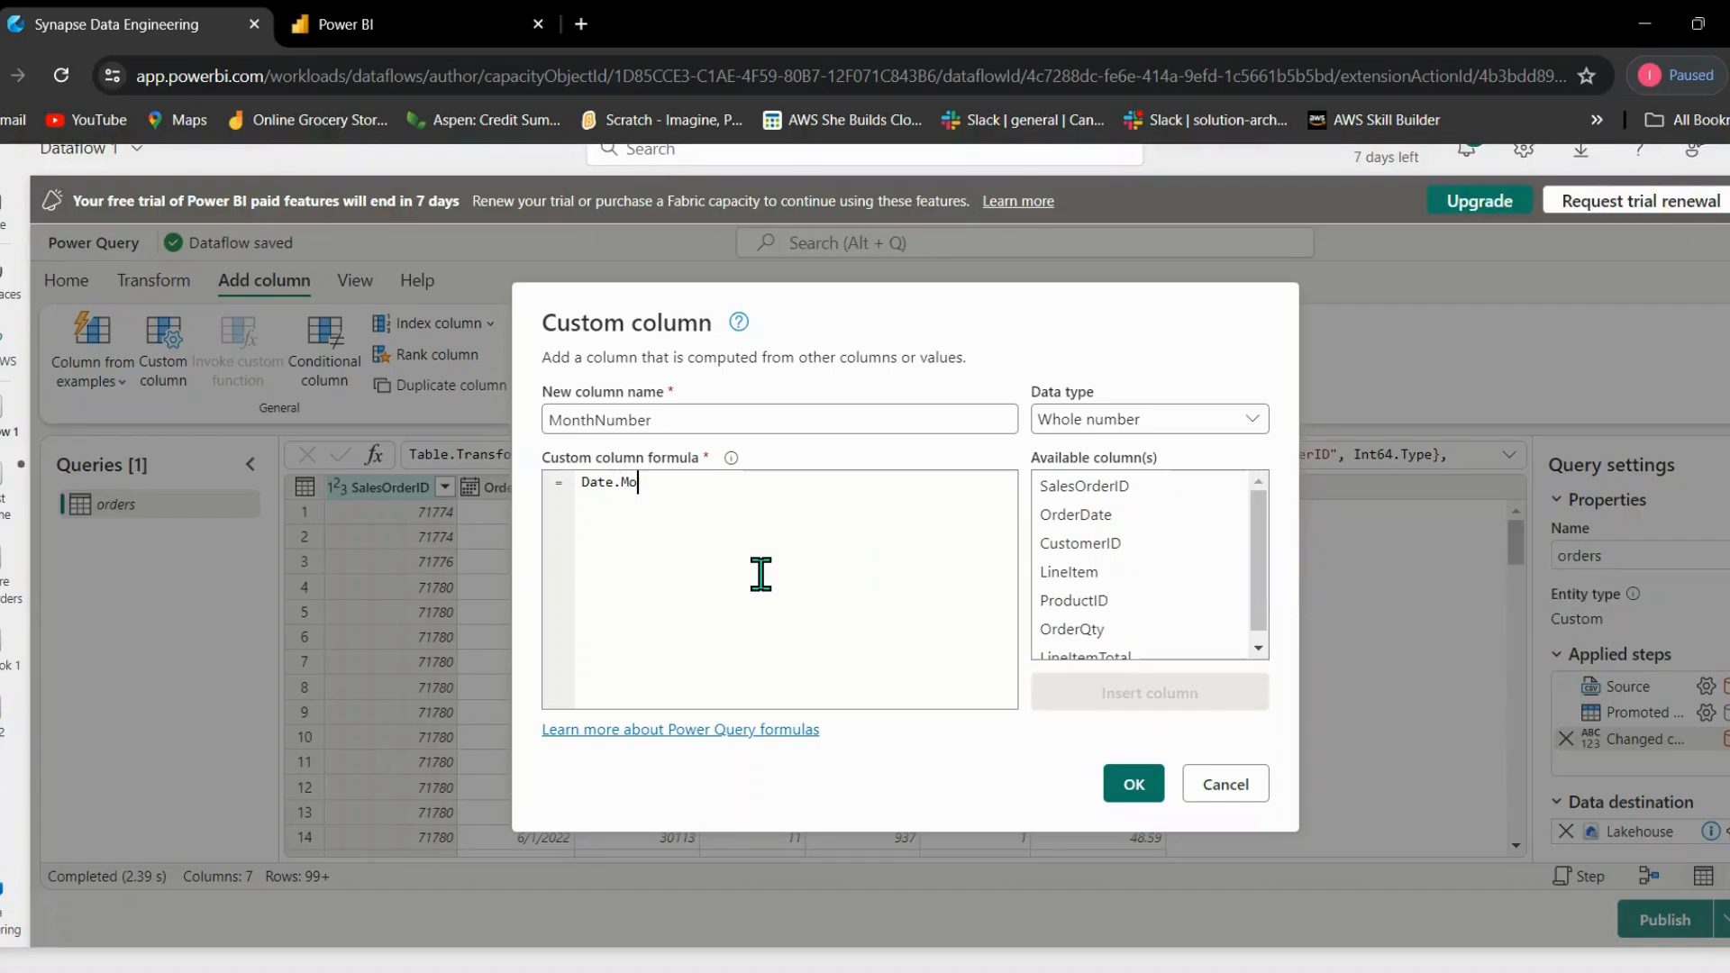
{"action": "type", "text": "nth([OrderDate"}
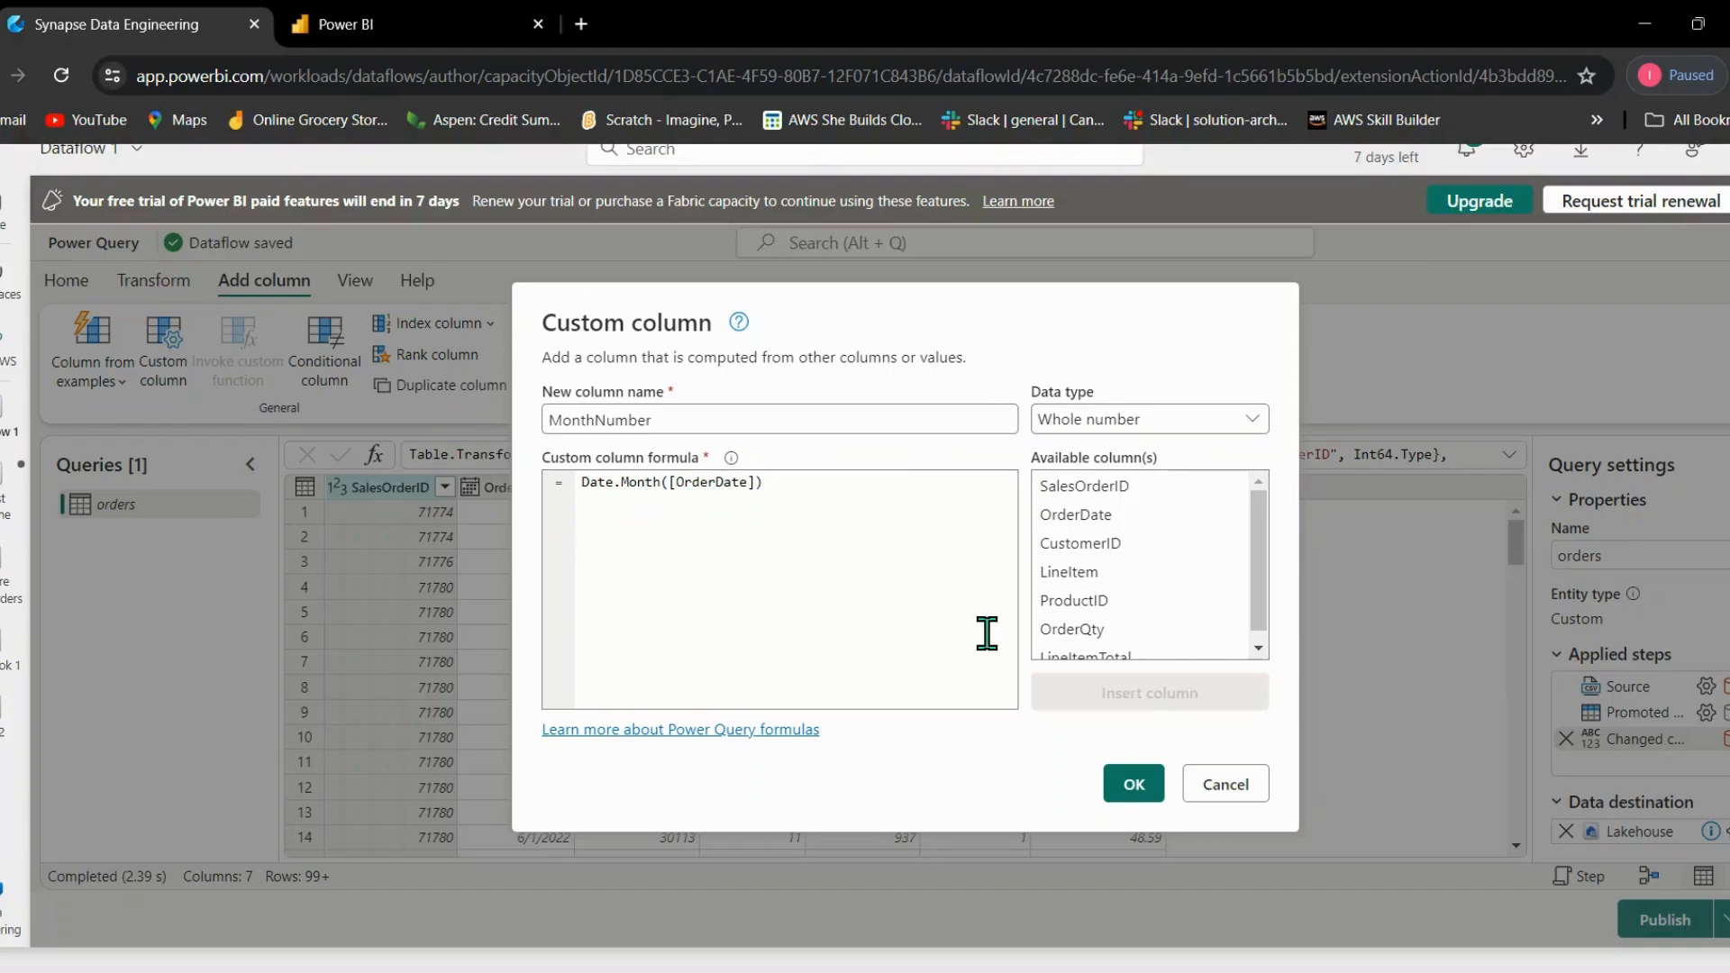
{"action": "left_click", "coordinate": [1132, 791]}
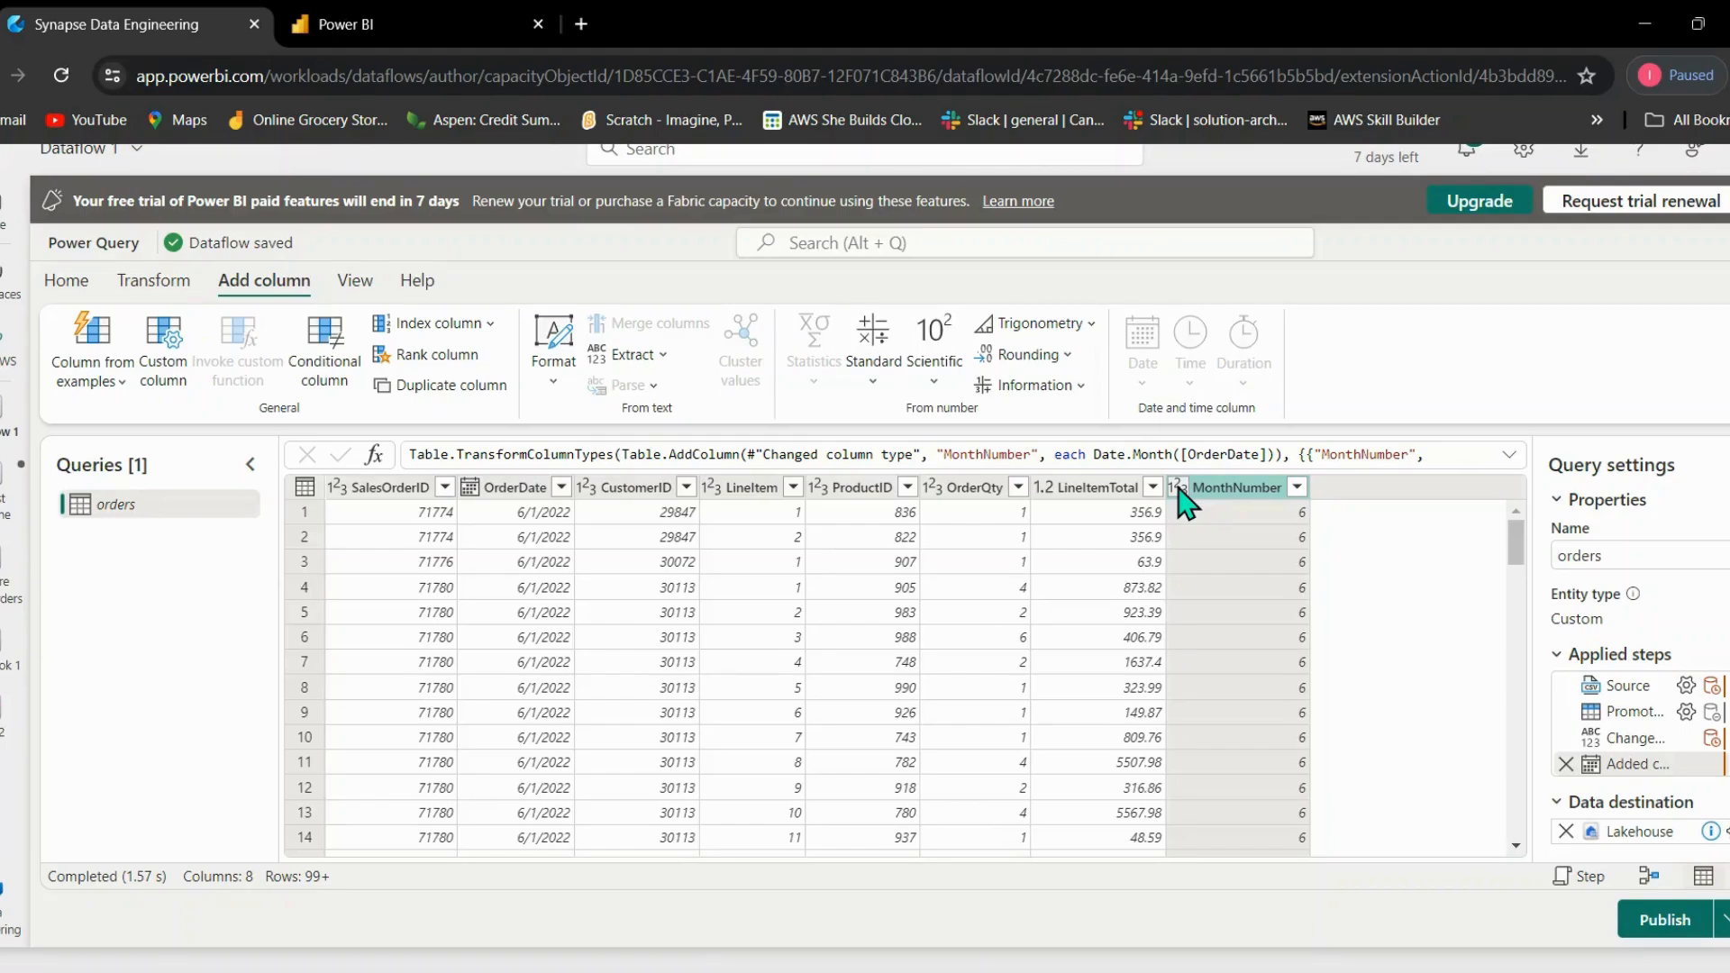
Open the orders query's Lakehouse destination settings, review the connection credentials and accept the Lakehouse (none) connection.
{"action": "left_click", "coordinate": [45, 290]}
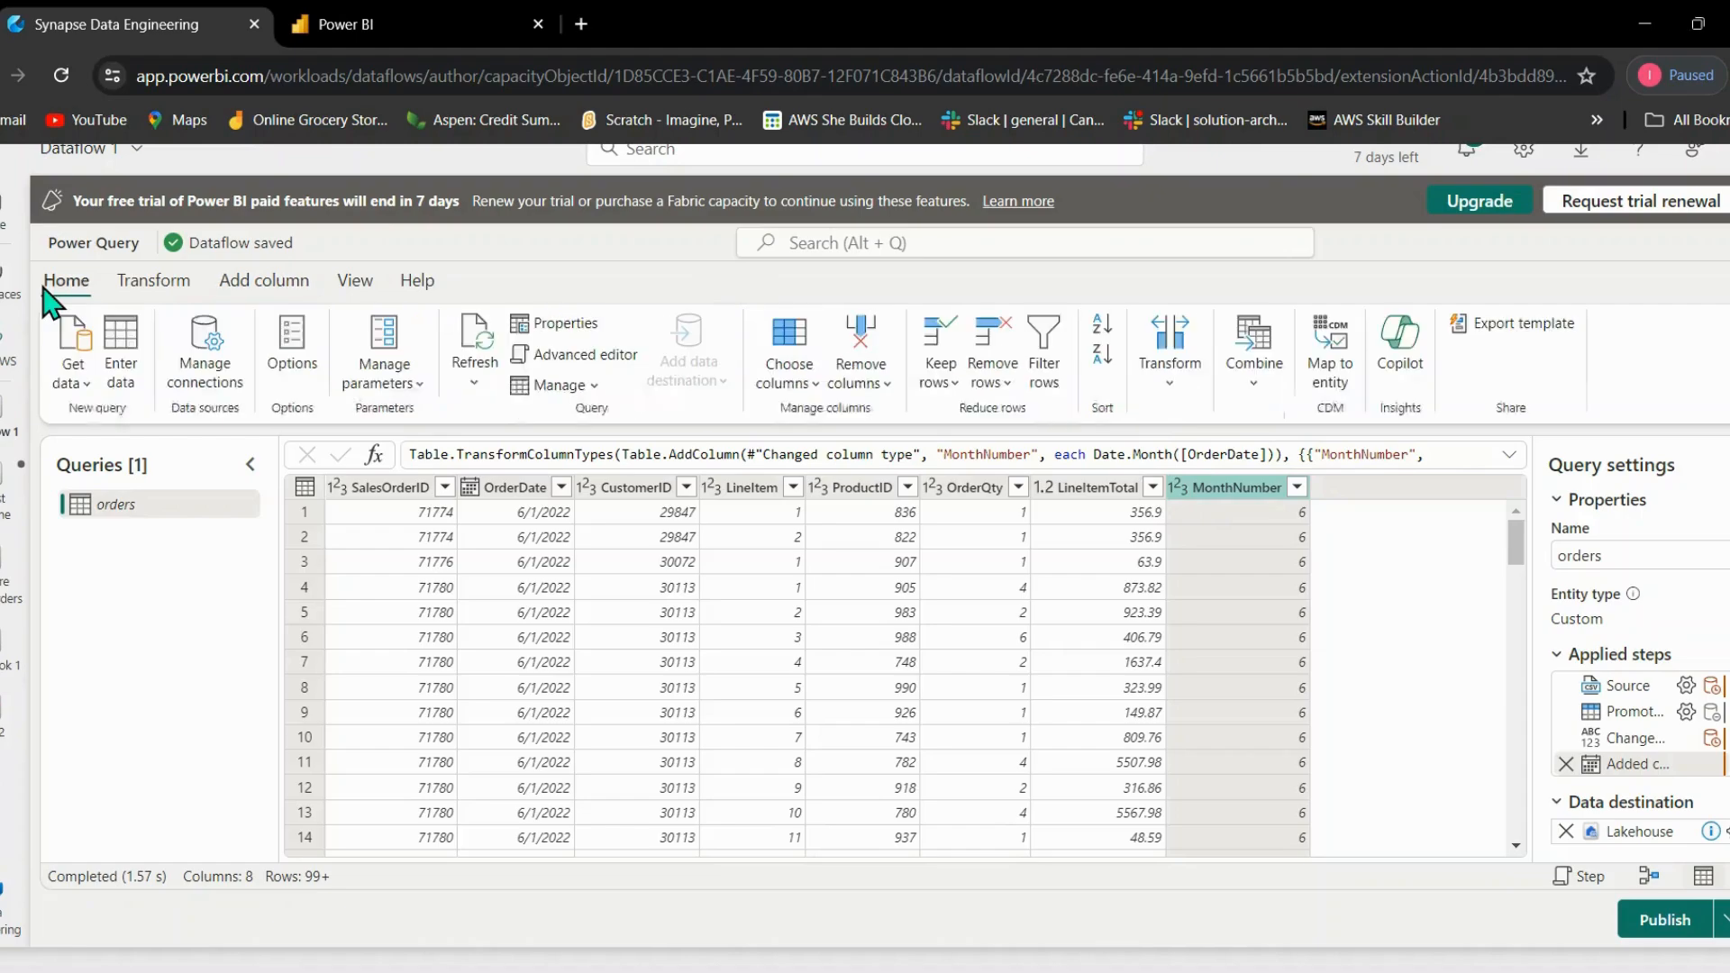
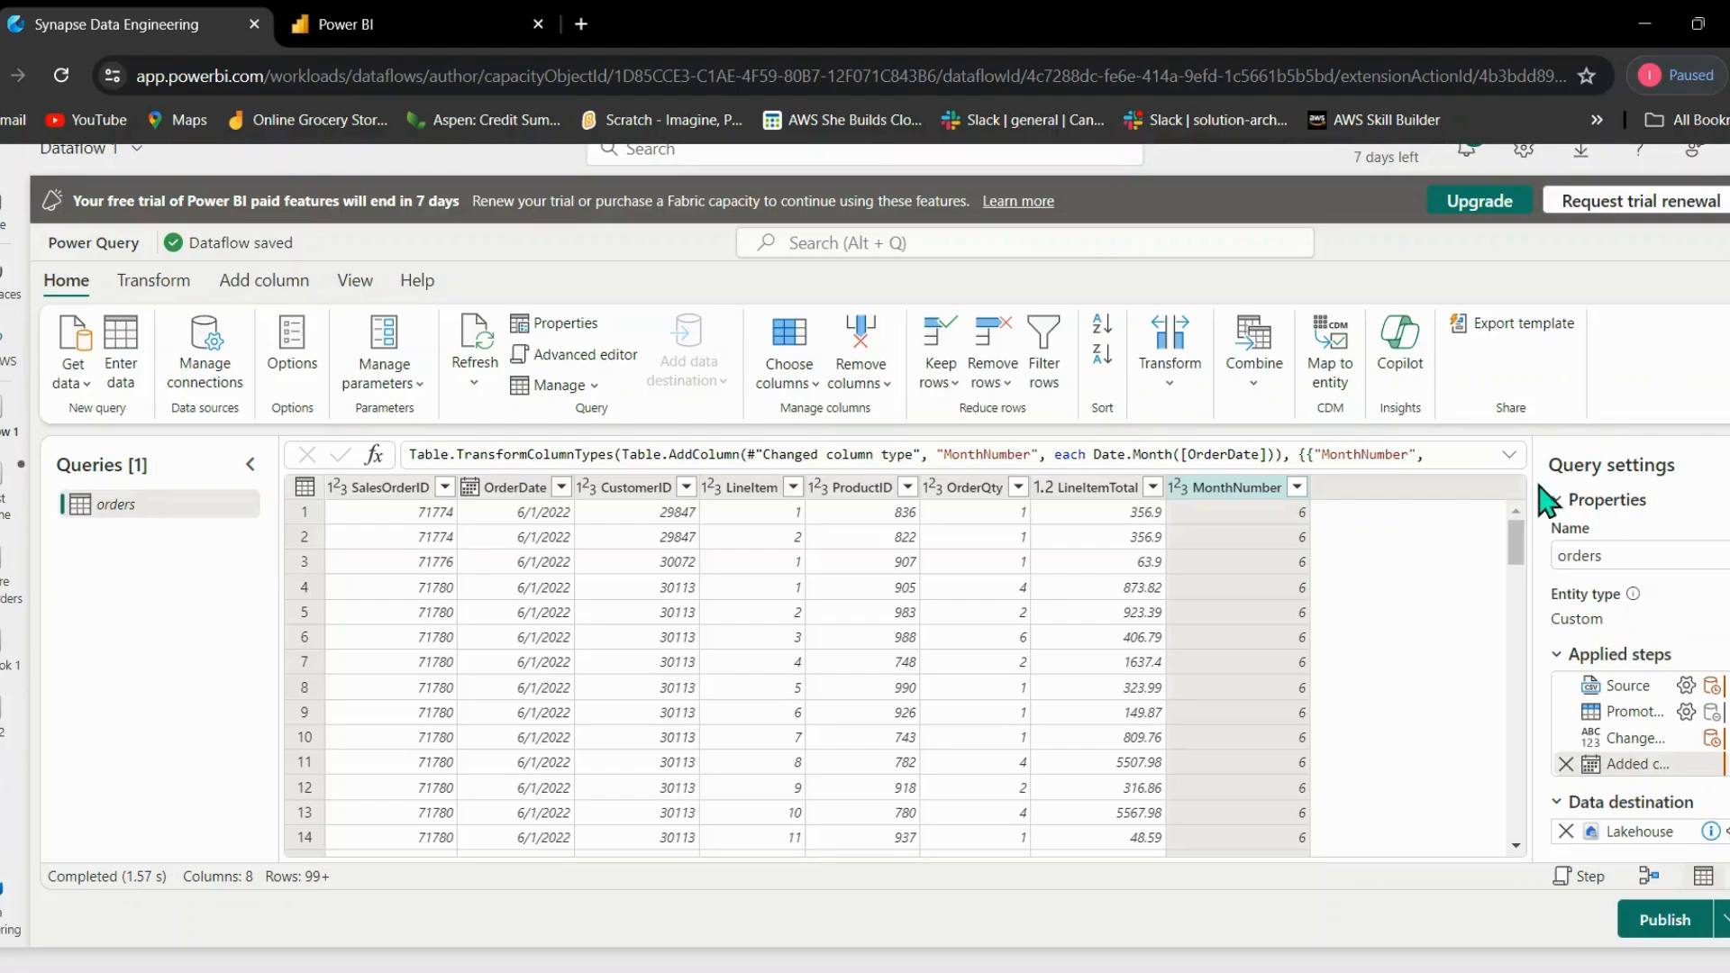
{"action": "left_click_drag", "start_coordinate": [1532, 486], "coordinate": [1399, 487]}
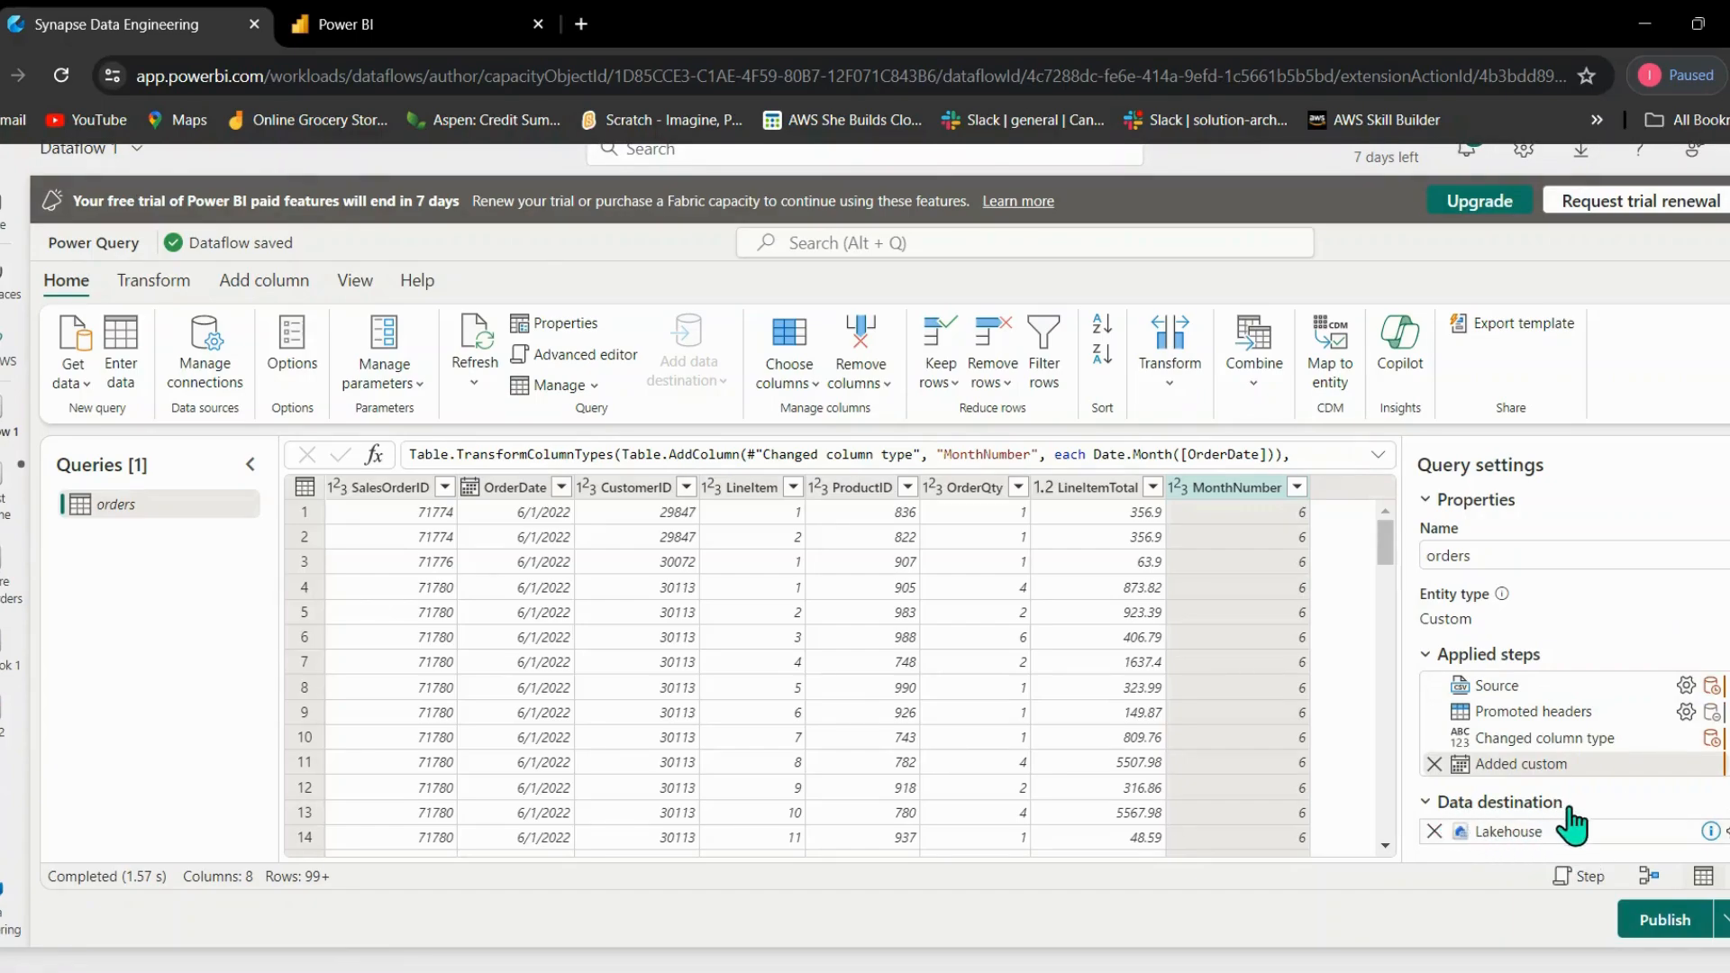
{"action": "mouse_move", "coordinate": [1537, 848]}
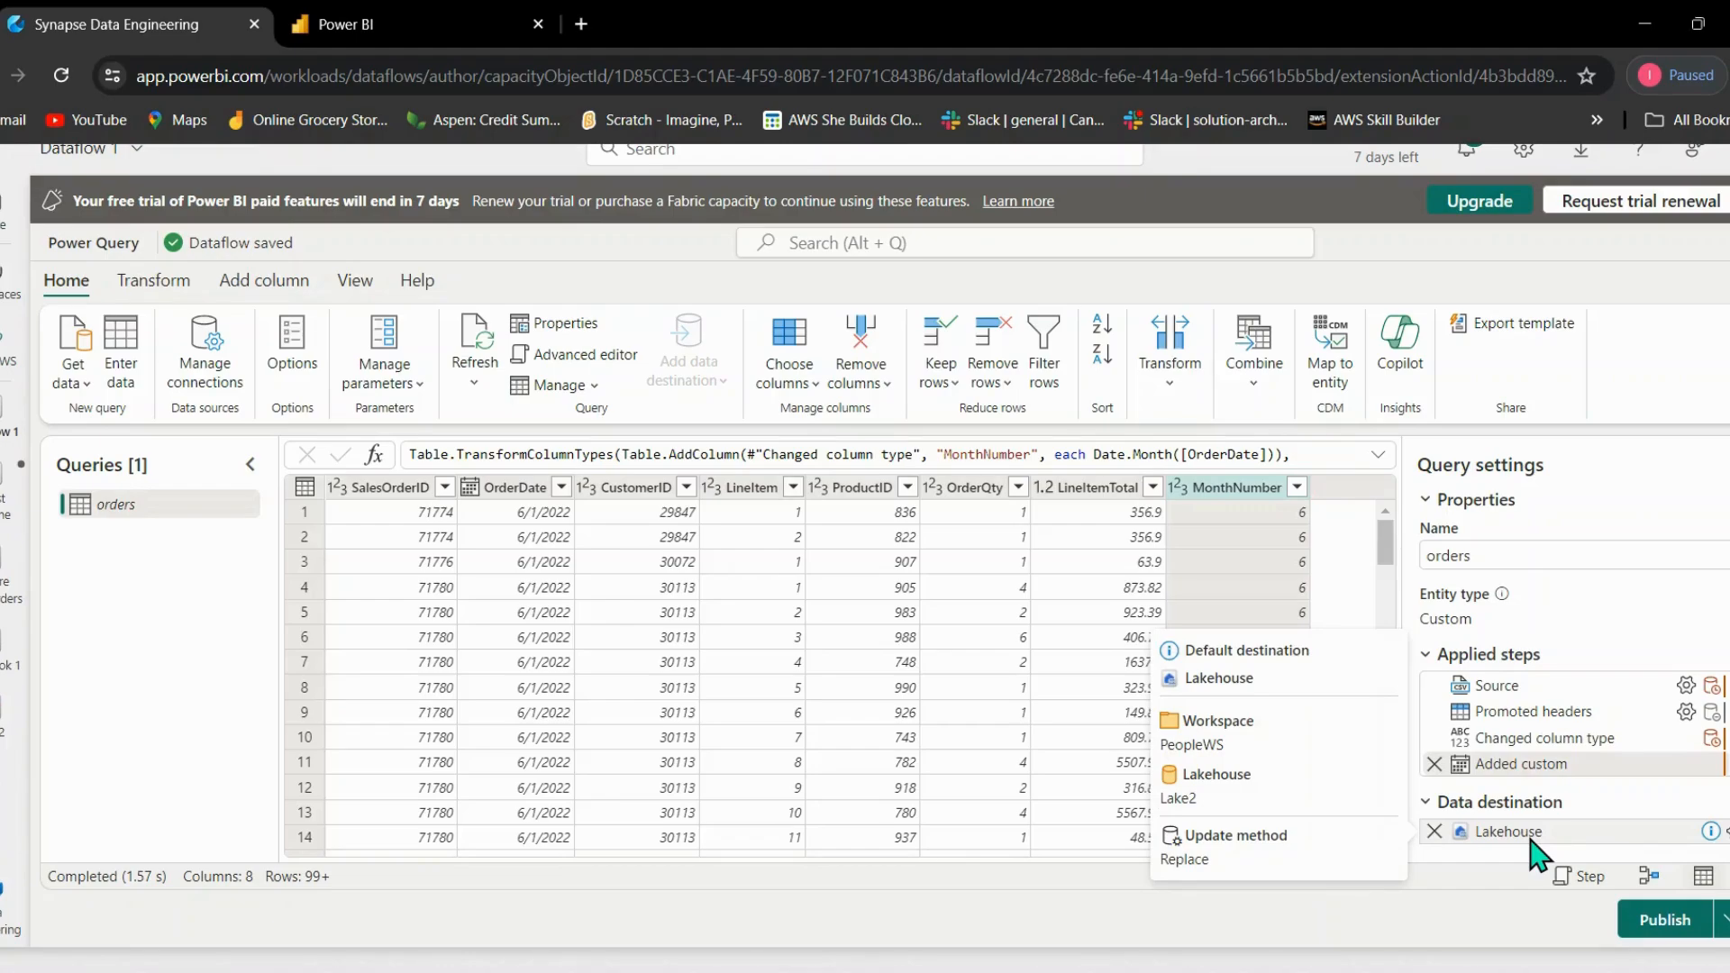
{"action": "left_click", "coordinate": [1728, 832]}
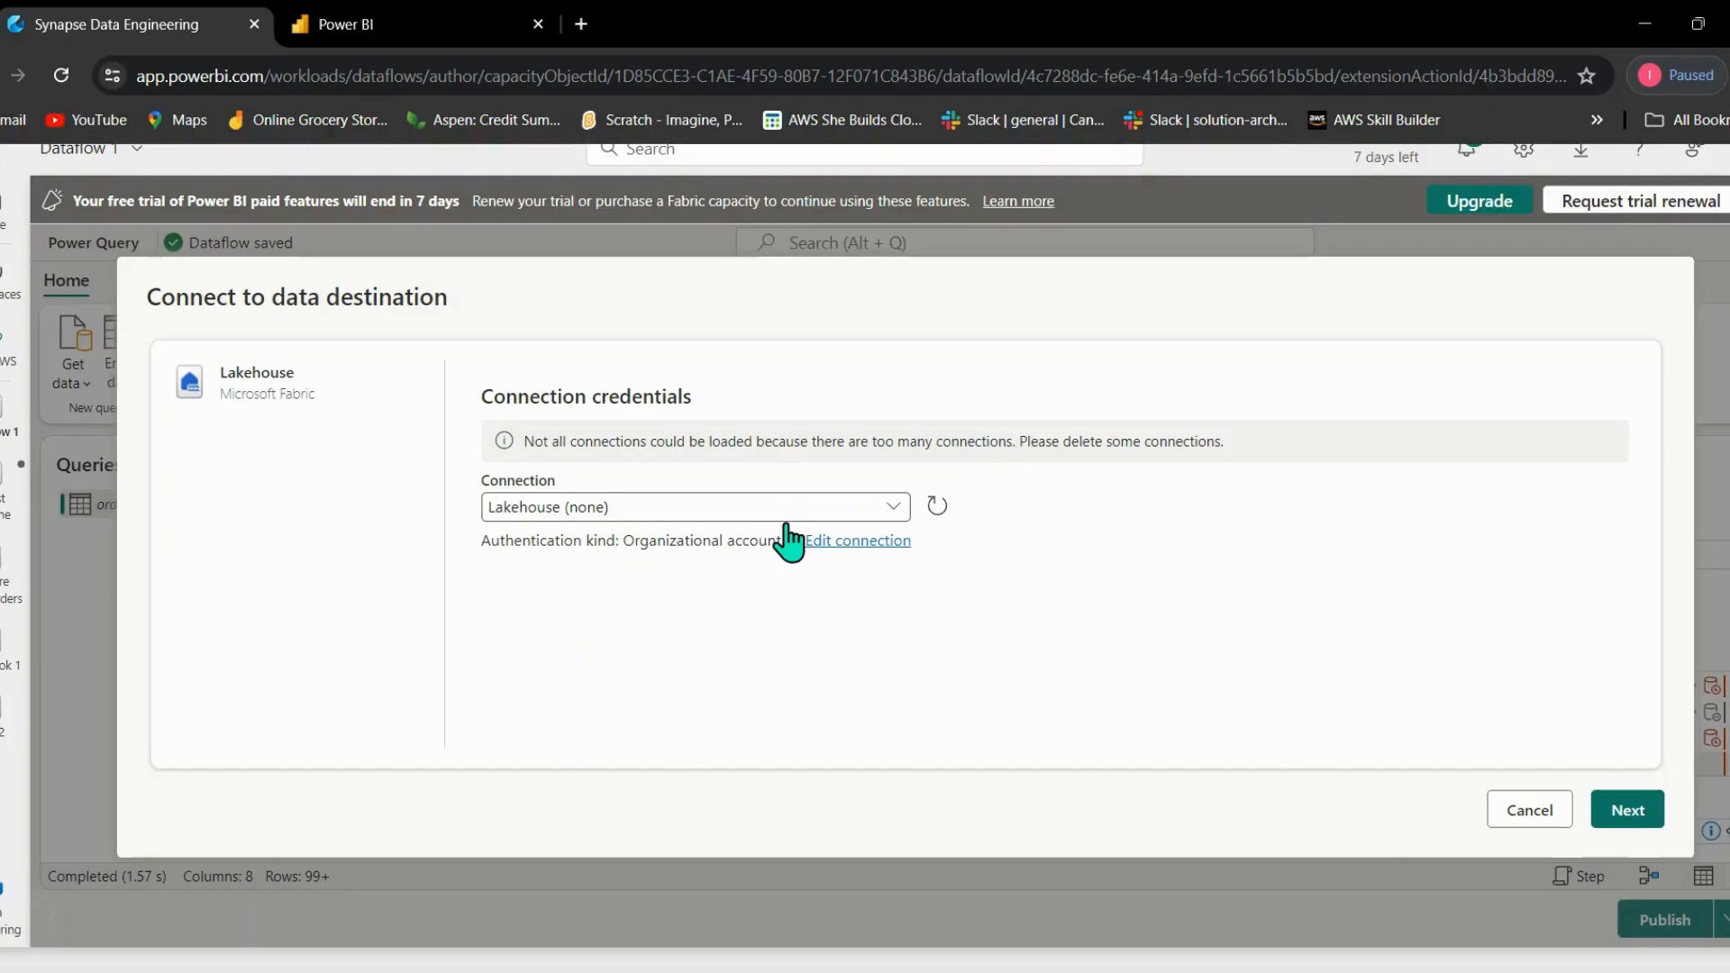
{"action": "left_click", "coordinate": [851, 543]}
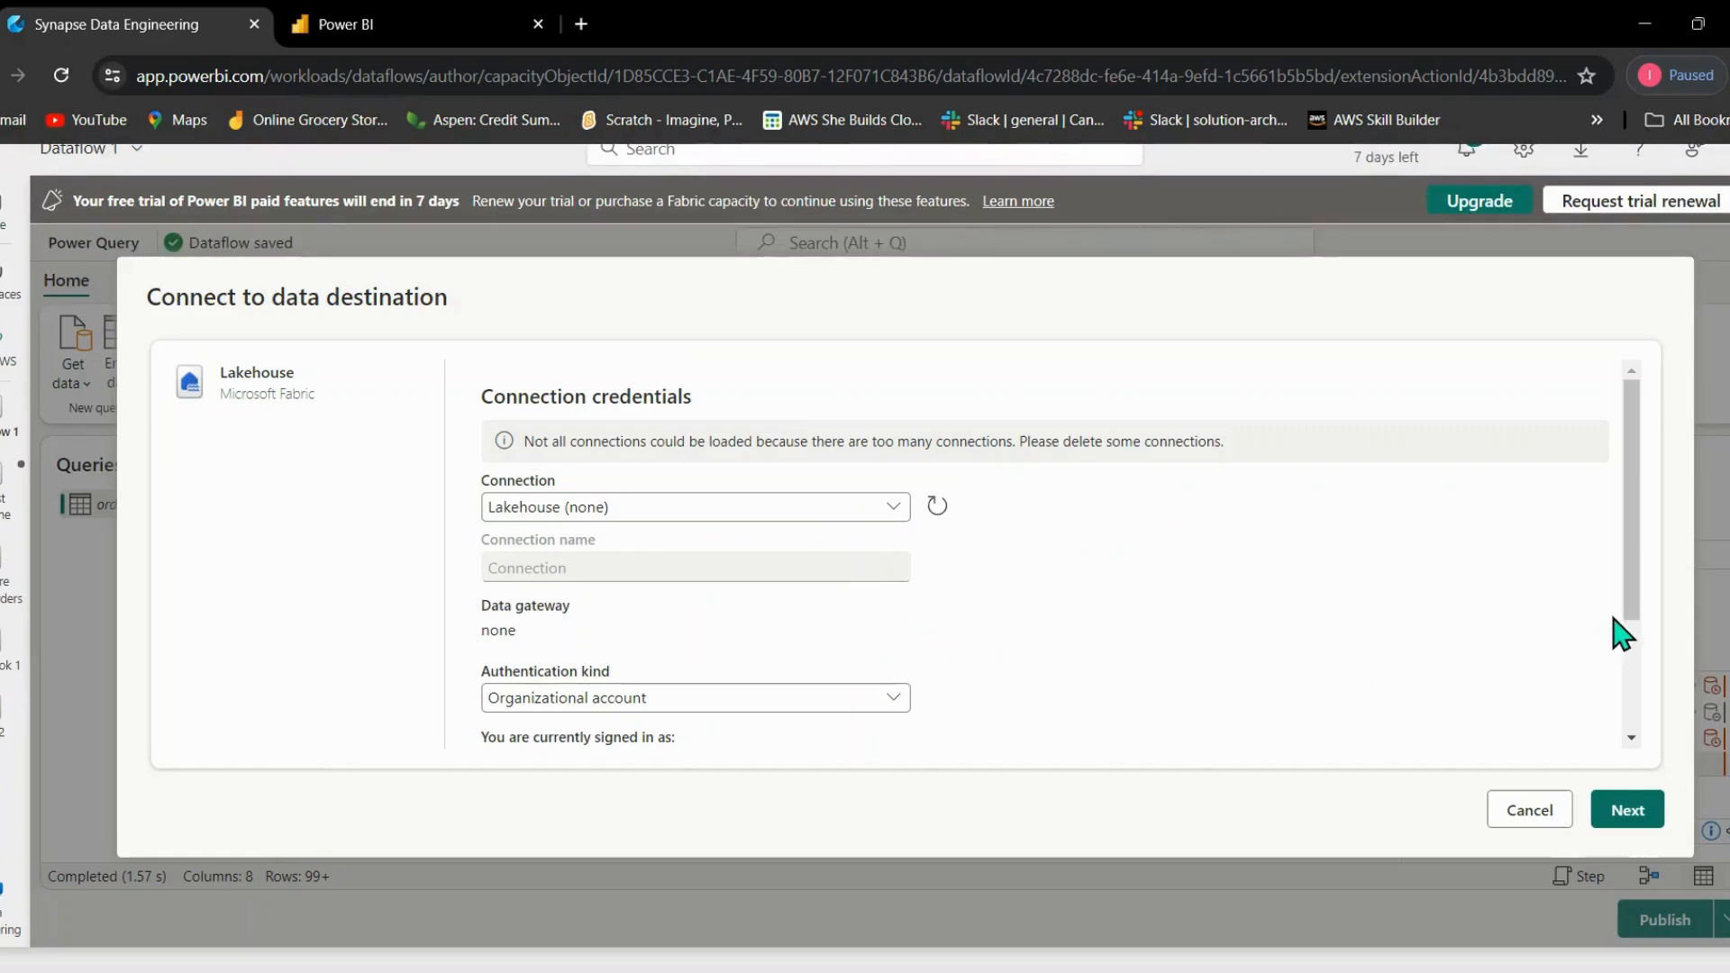
{"action": "left_click_drag", "start_coordinate": [1638, 620], "coordinate": [1658, 769]}
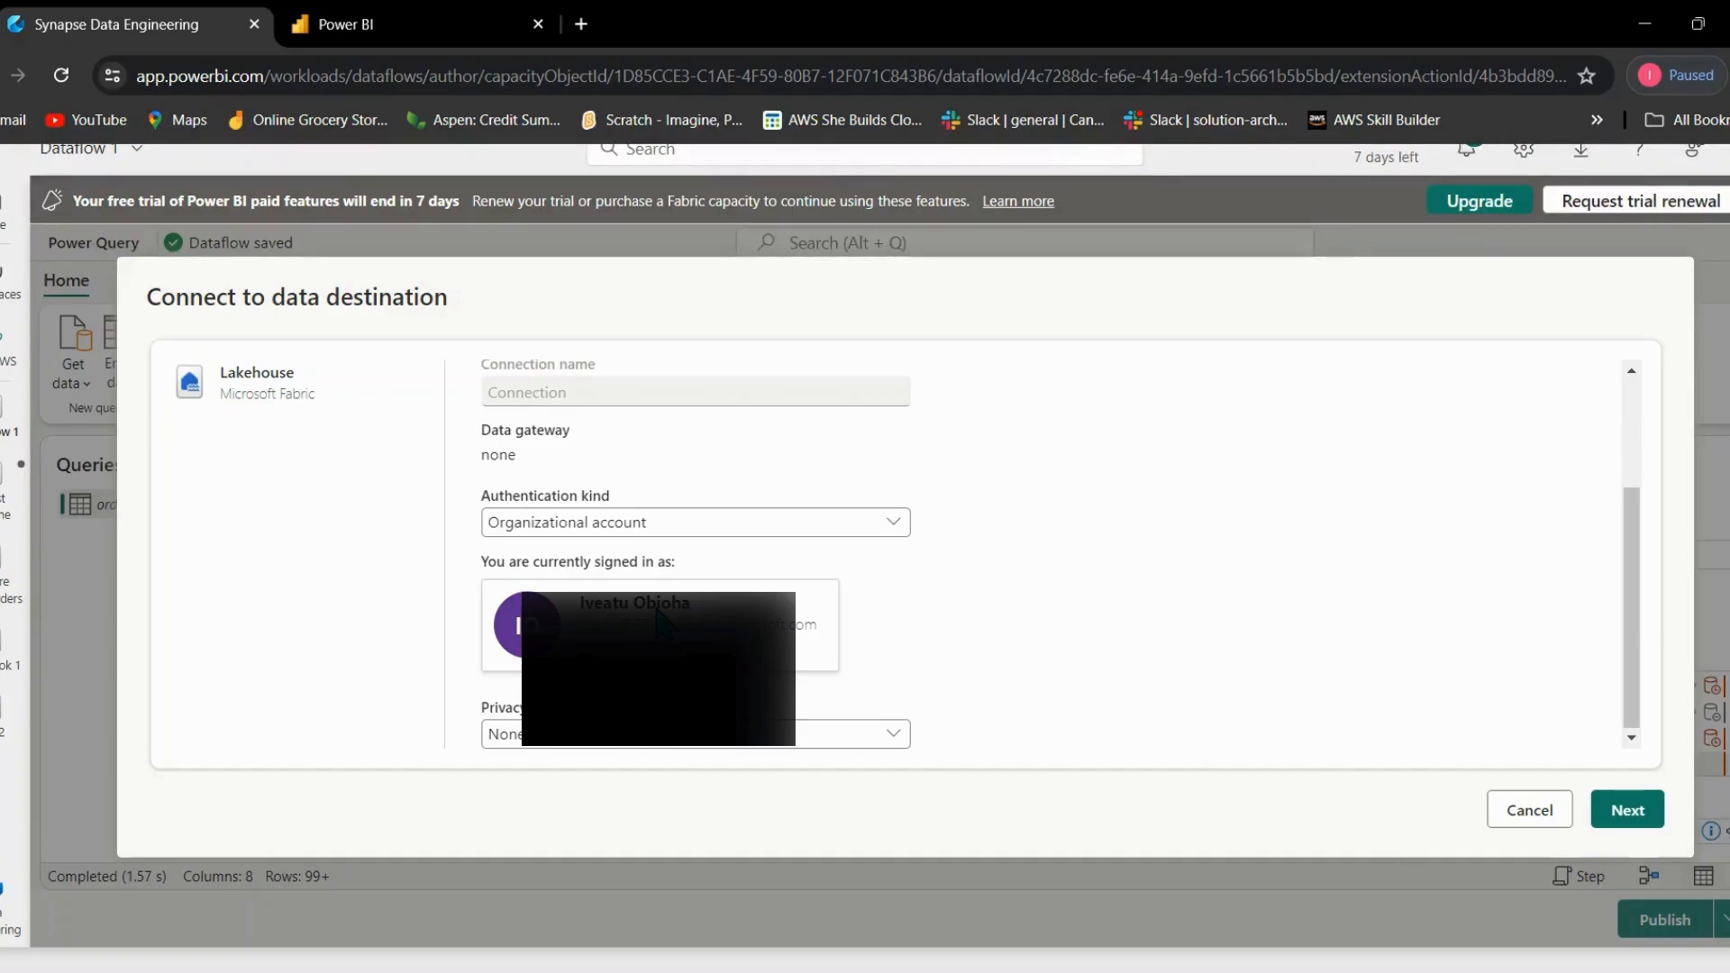
{"action": "left_click", "coordinate": [1628, 816]}
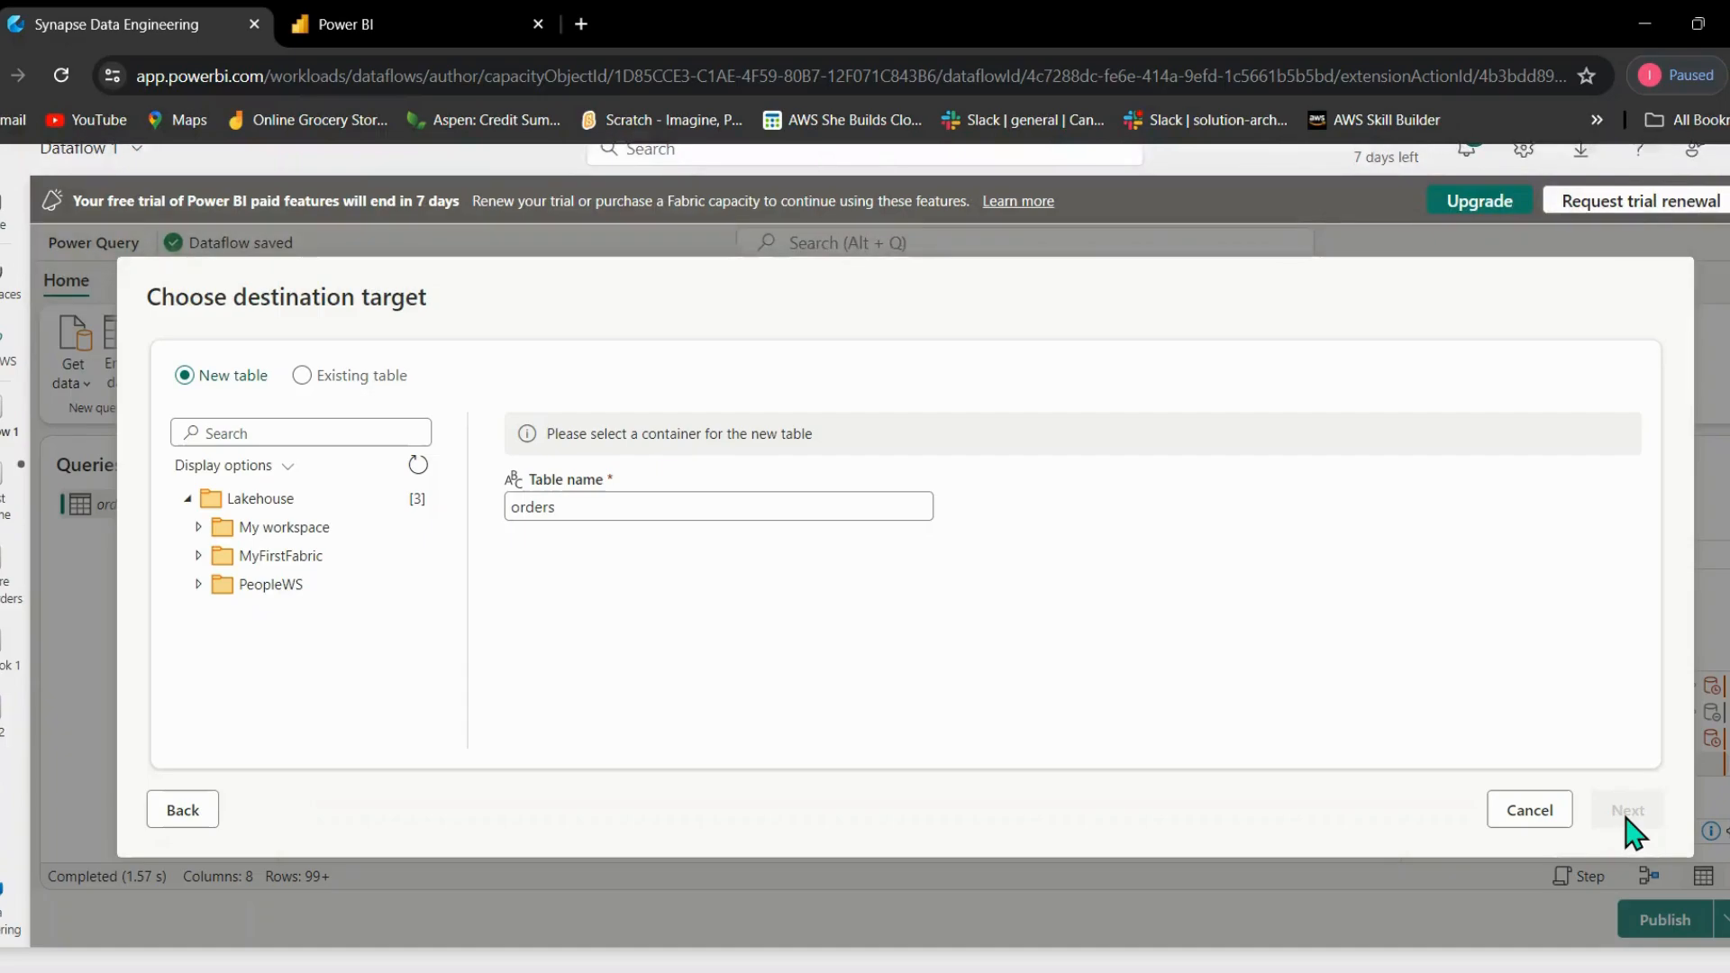
Set the destination target to a new table named orders1 in the Lake2 lakehouse of the PeopleWS workspace.
{"action": "left_click", "coordinate": [254, 592]}
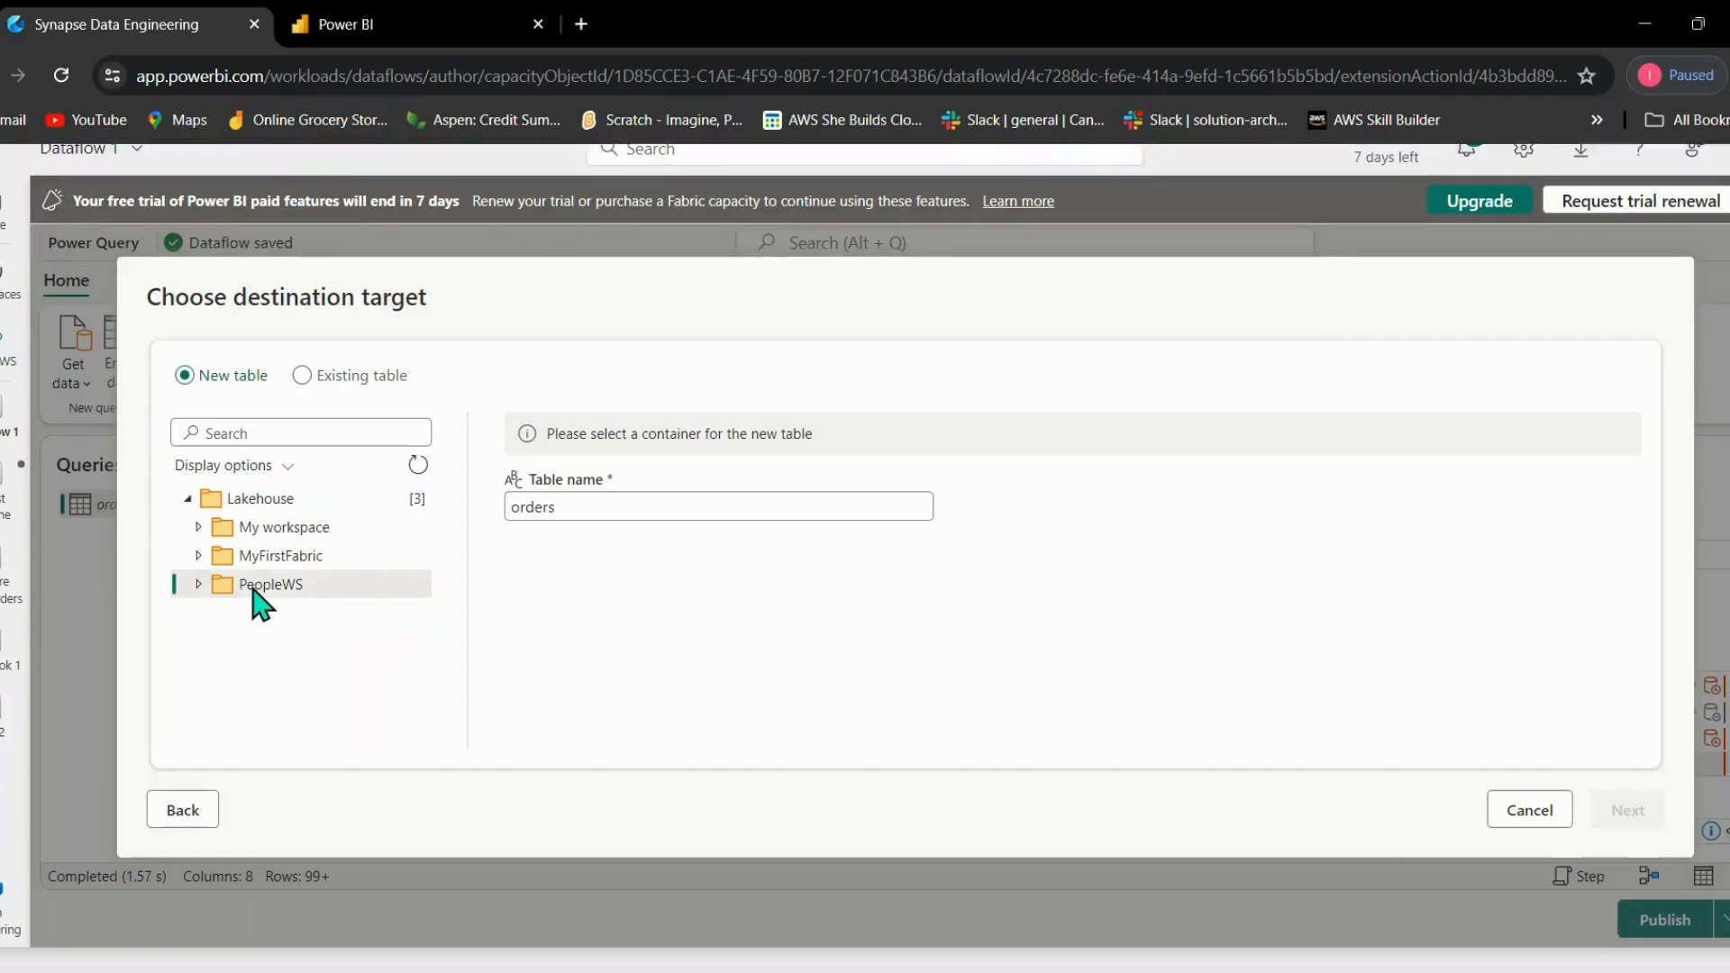
{"action": "left_click", "coordinate": [645, 517]}
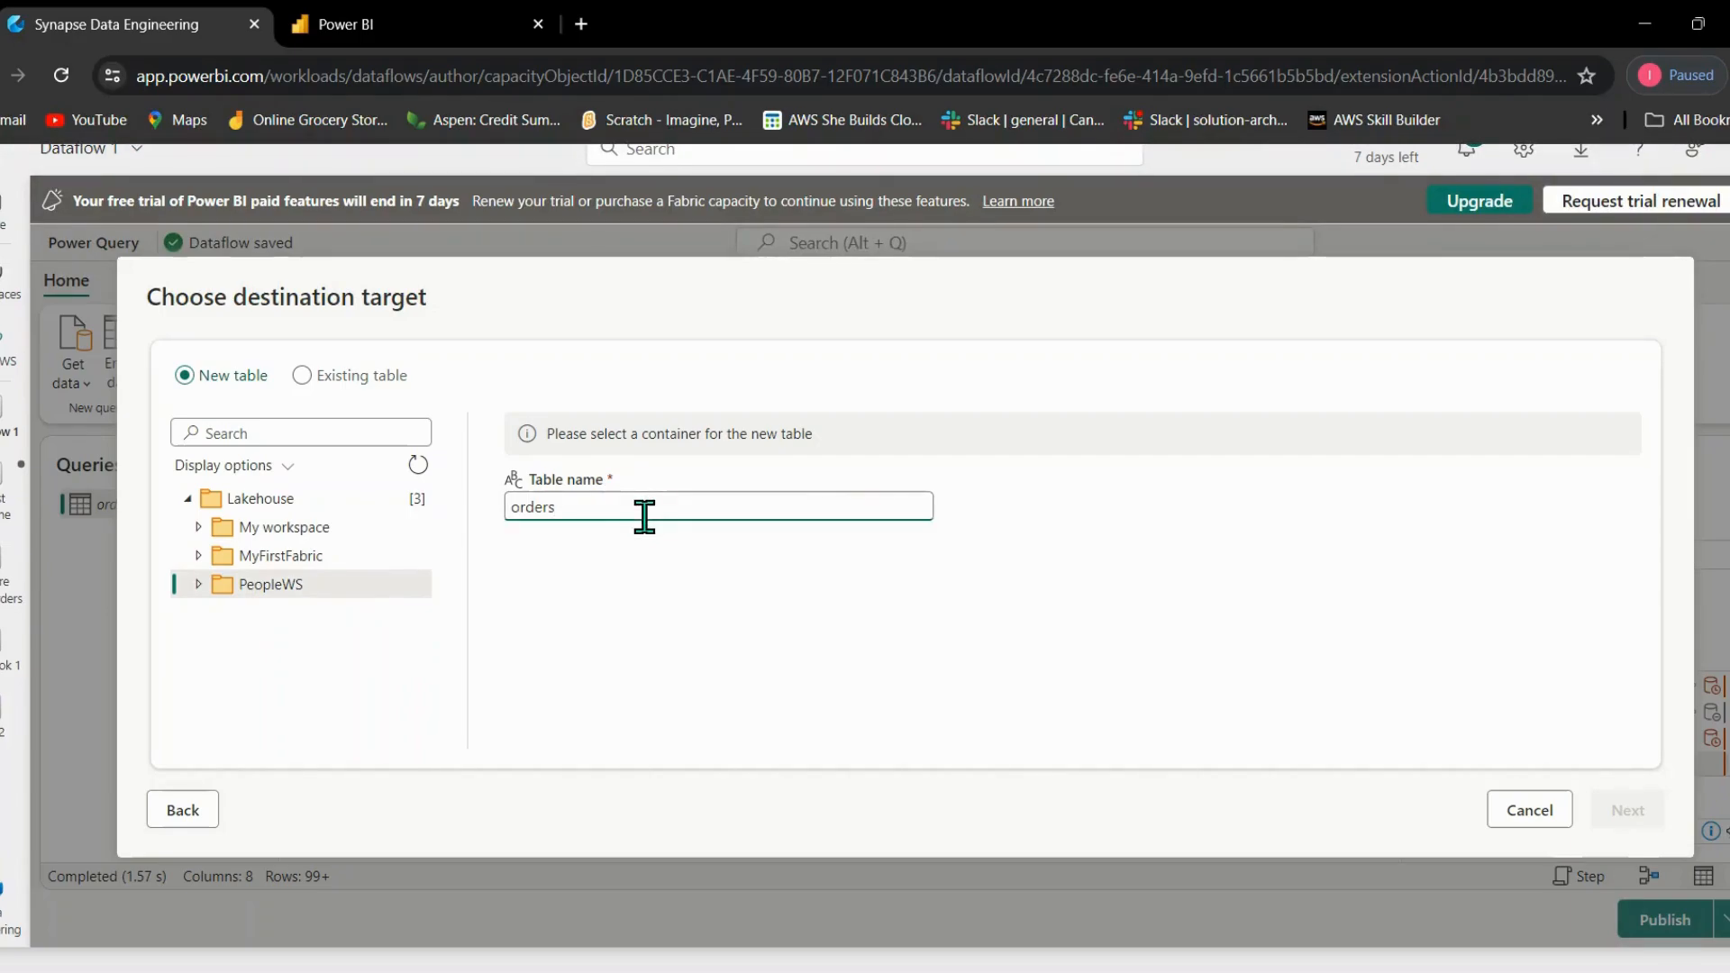
{"action": "type", "text": "`1"}
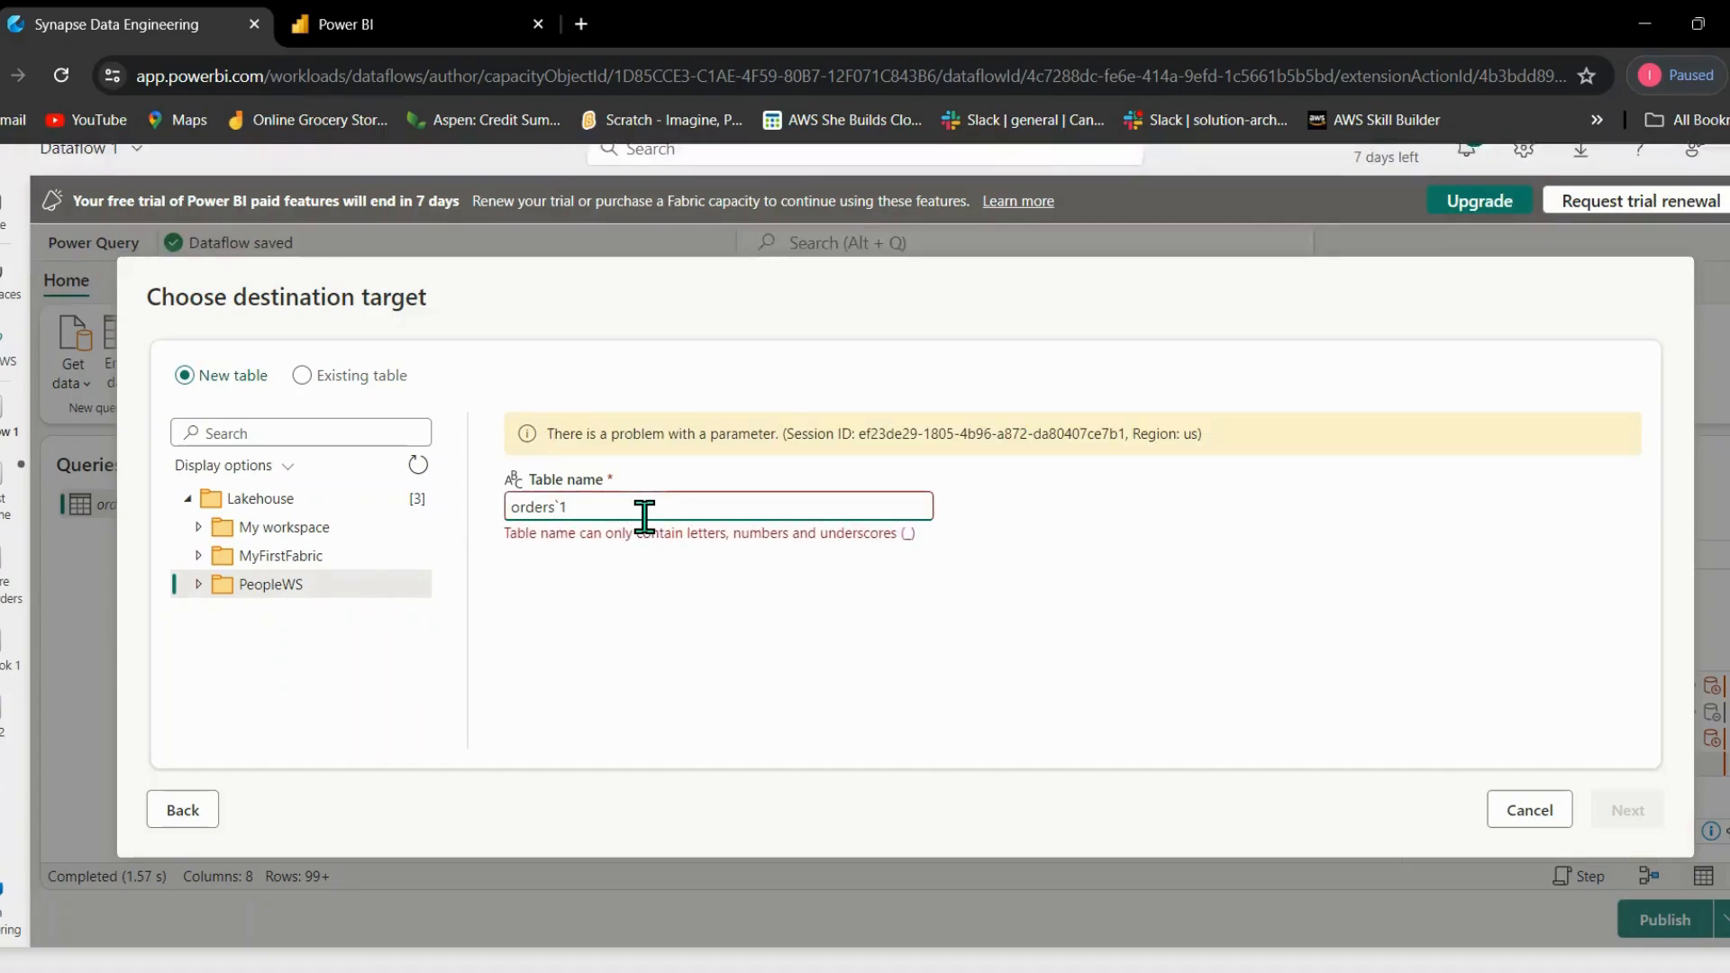
{"action": "key", "text": "BackSpace"}
{"action": "key", "text": "BackSpace"}
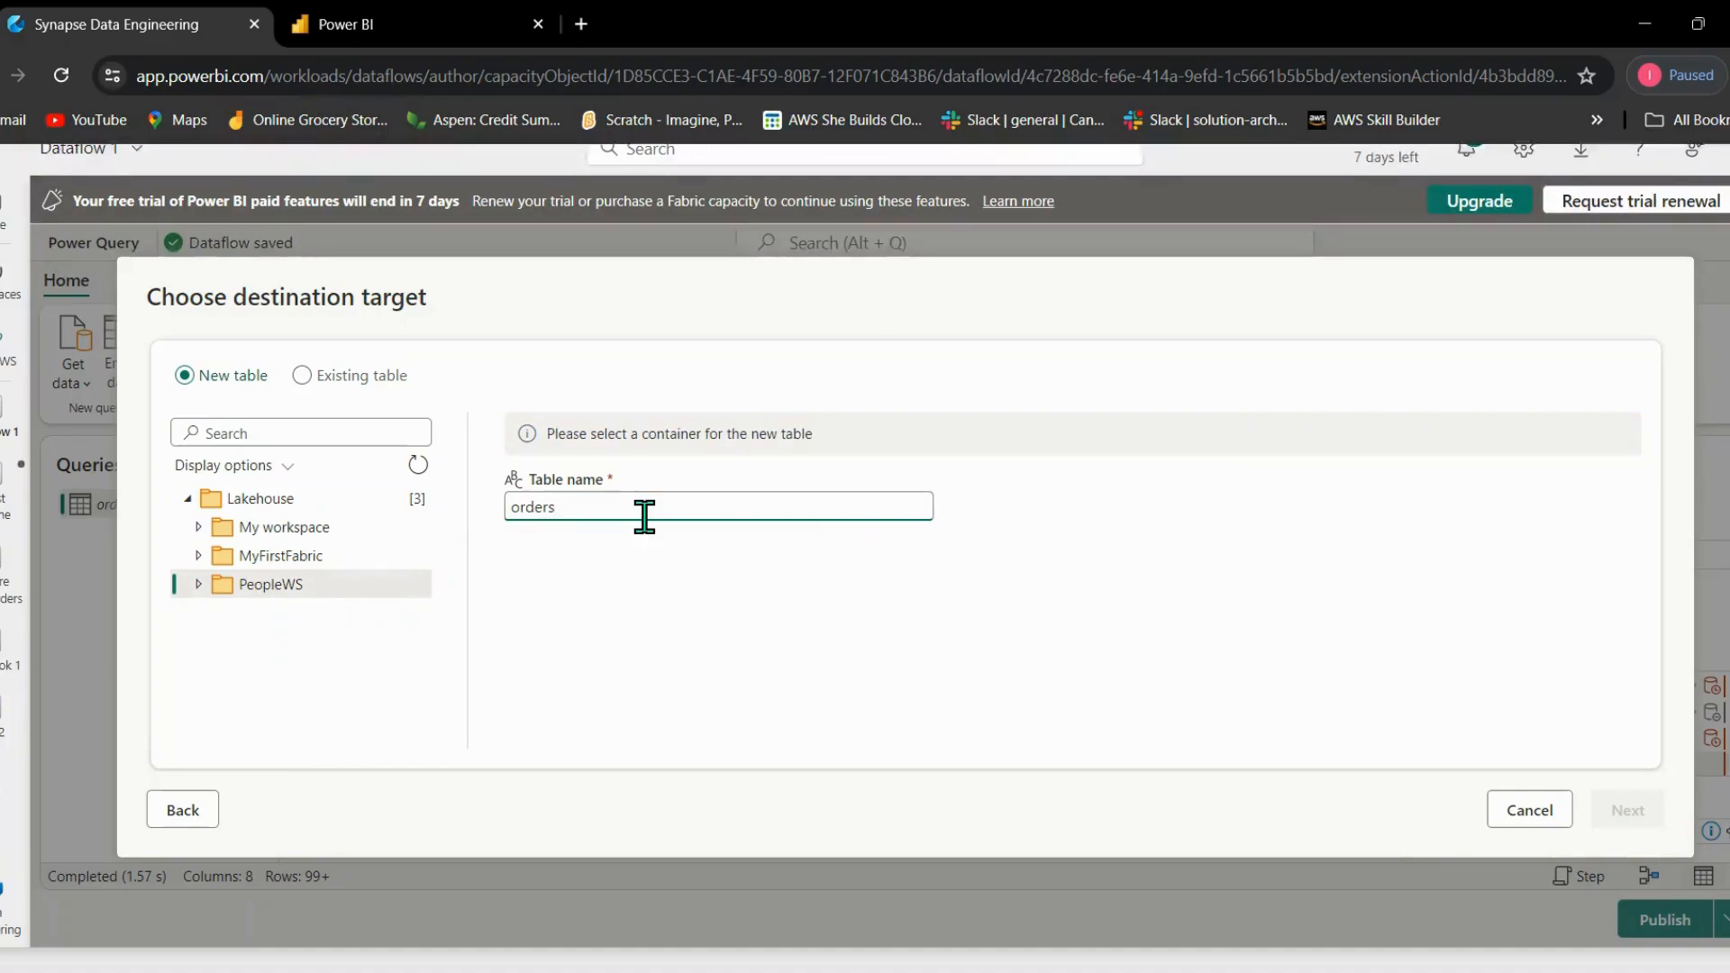
{"action": "type", "text": "1"}
{"action": "left_click", "coordinate": [675, 647]}
{"action": "left_click", "coordinate": [595, 507]}
{"action": "left_click", "coordinate": [198, 584]}
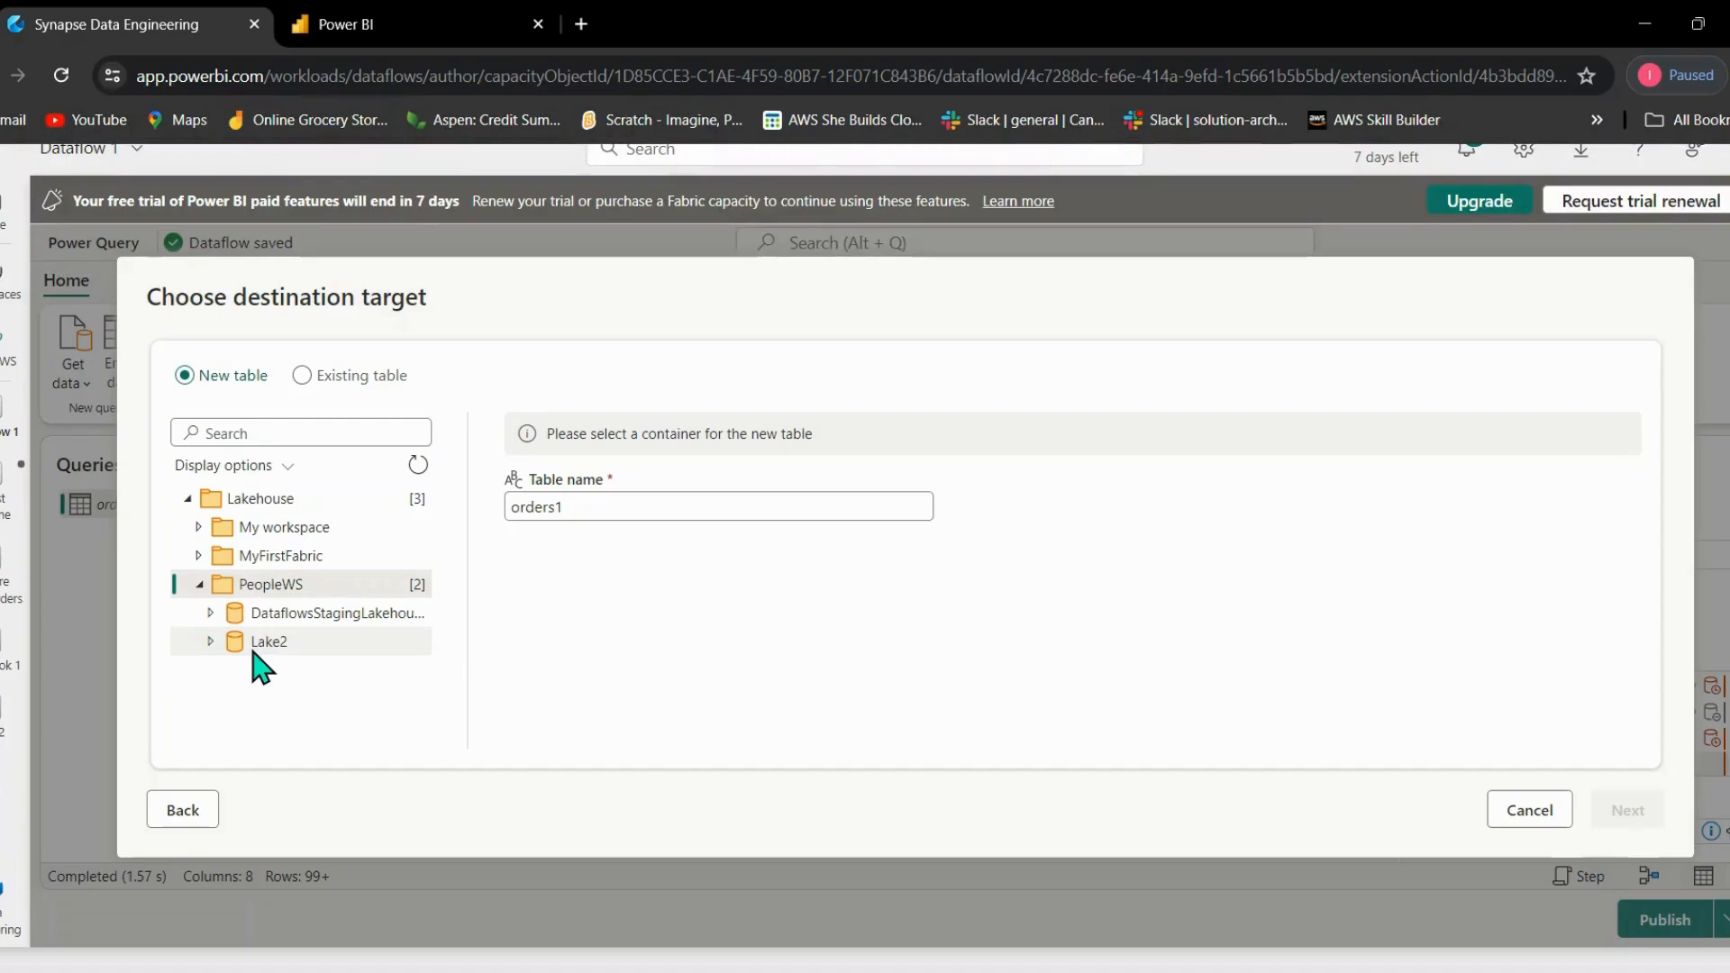
{"action": "left_click", "coordinate": [267, 643]}
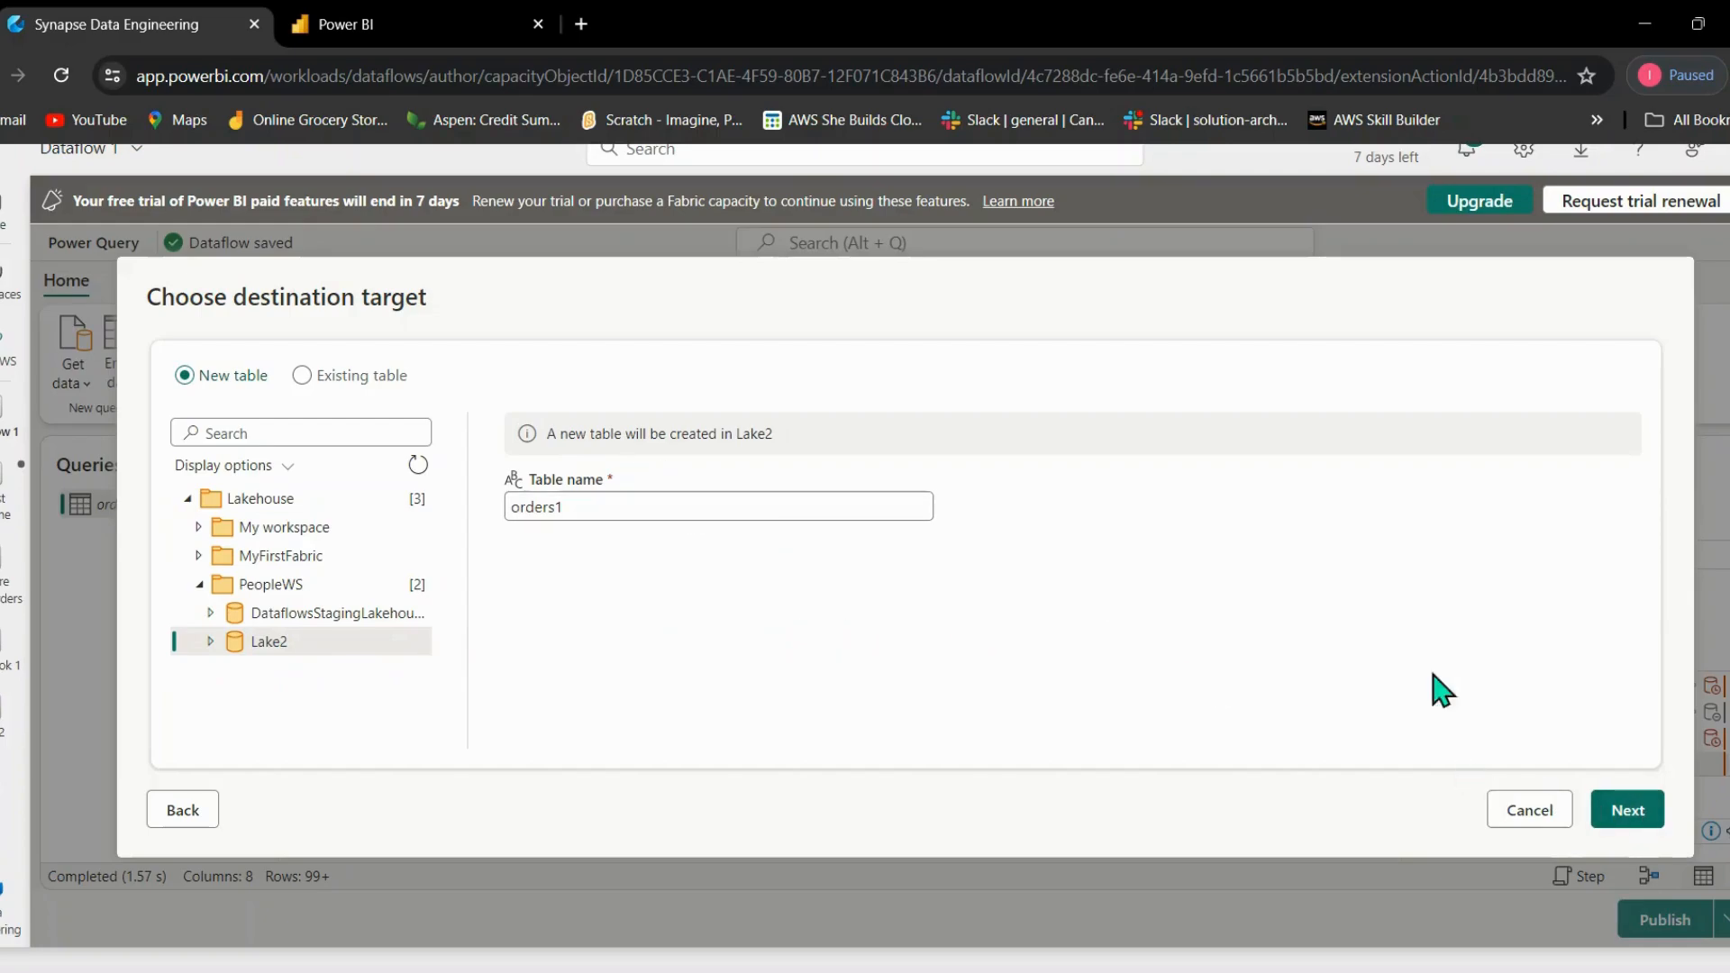
{"action": "left_click", "coordinate": [1623, 813]}
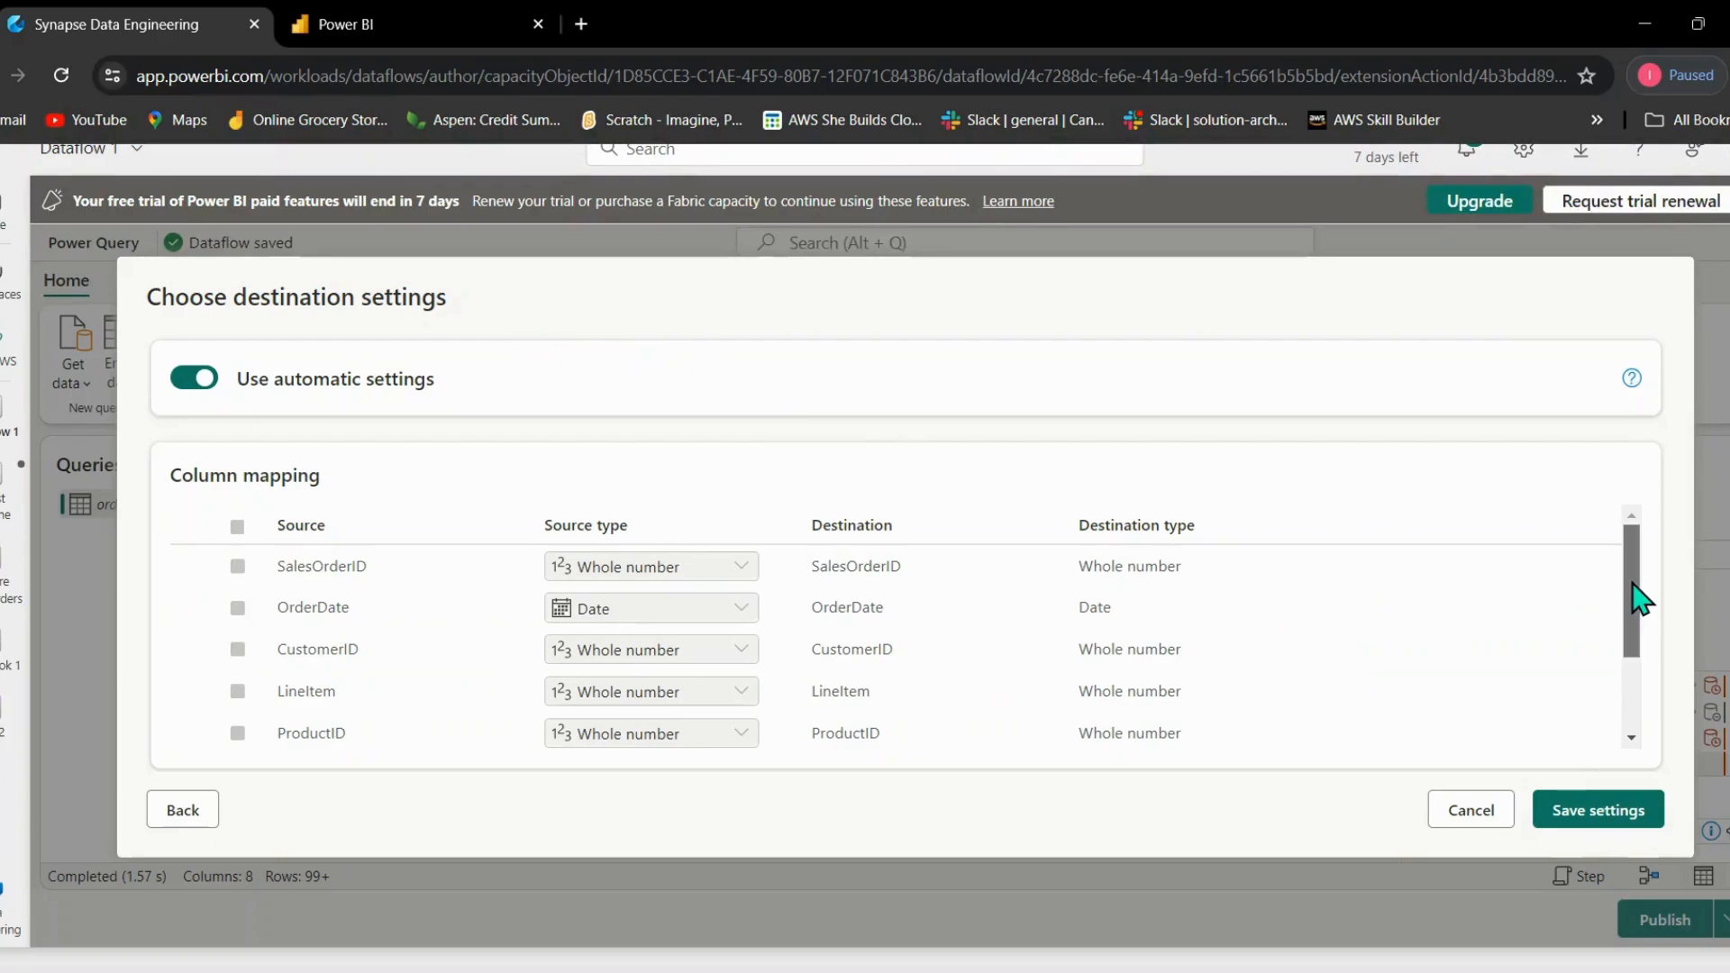
Review the column mapping through MonthNumber and save the destination with automatic settings.
{"action": "left_click_drag", "start_coordinate": [1638, 599], "coordinate": [1613, 487]}
{"action": "left_click_drag", "start_coordinate": [1631, 598], "coordinate": [1636, 704]}
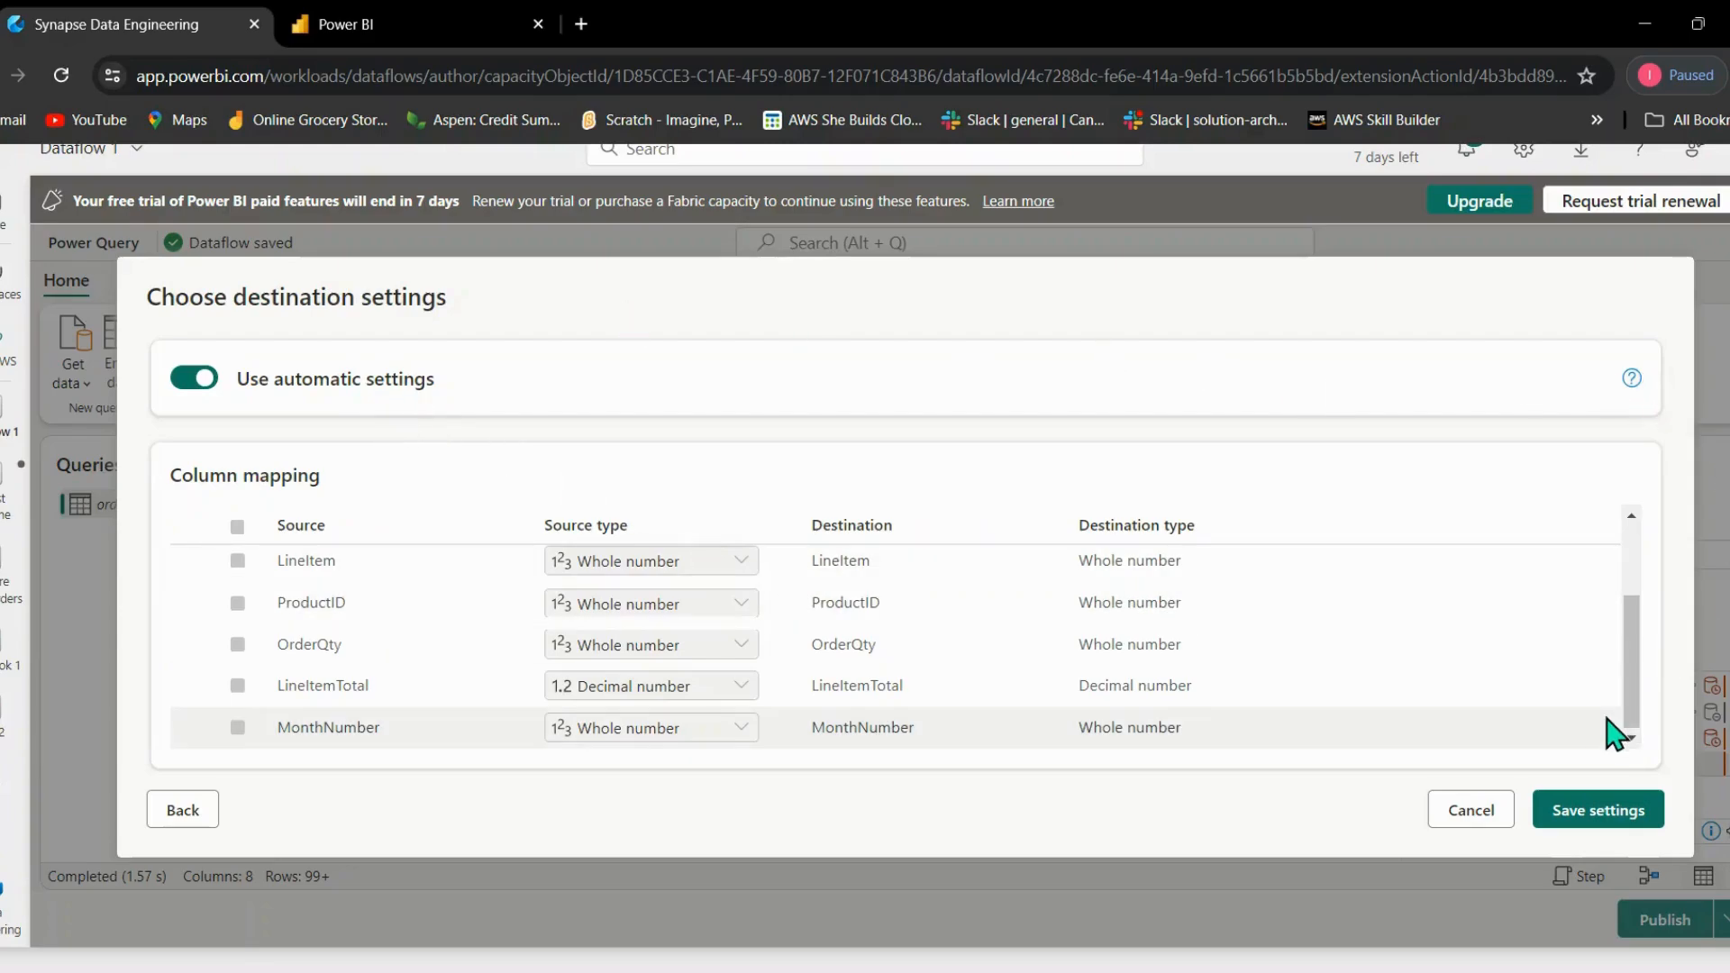
{"action": "left_click", "coordinate": [1616, 816]}
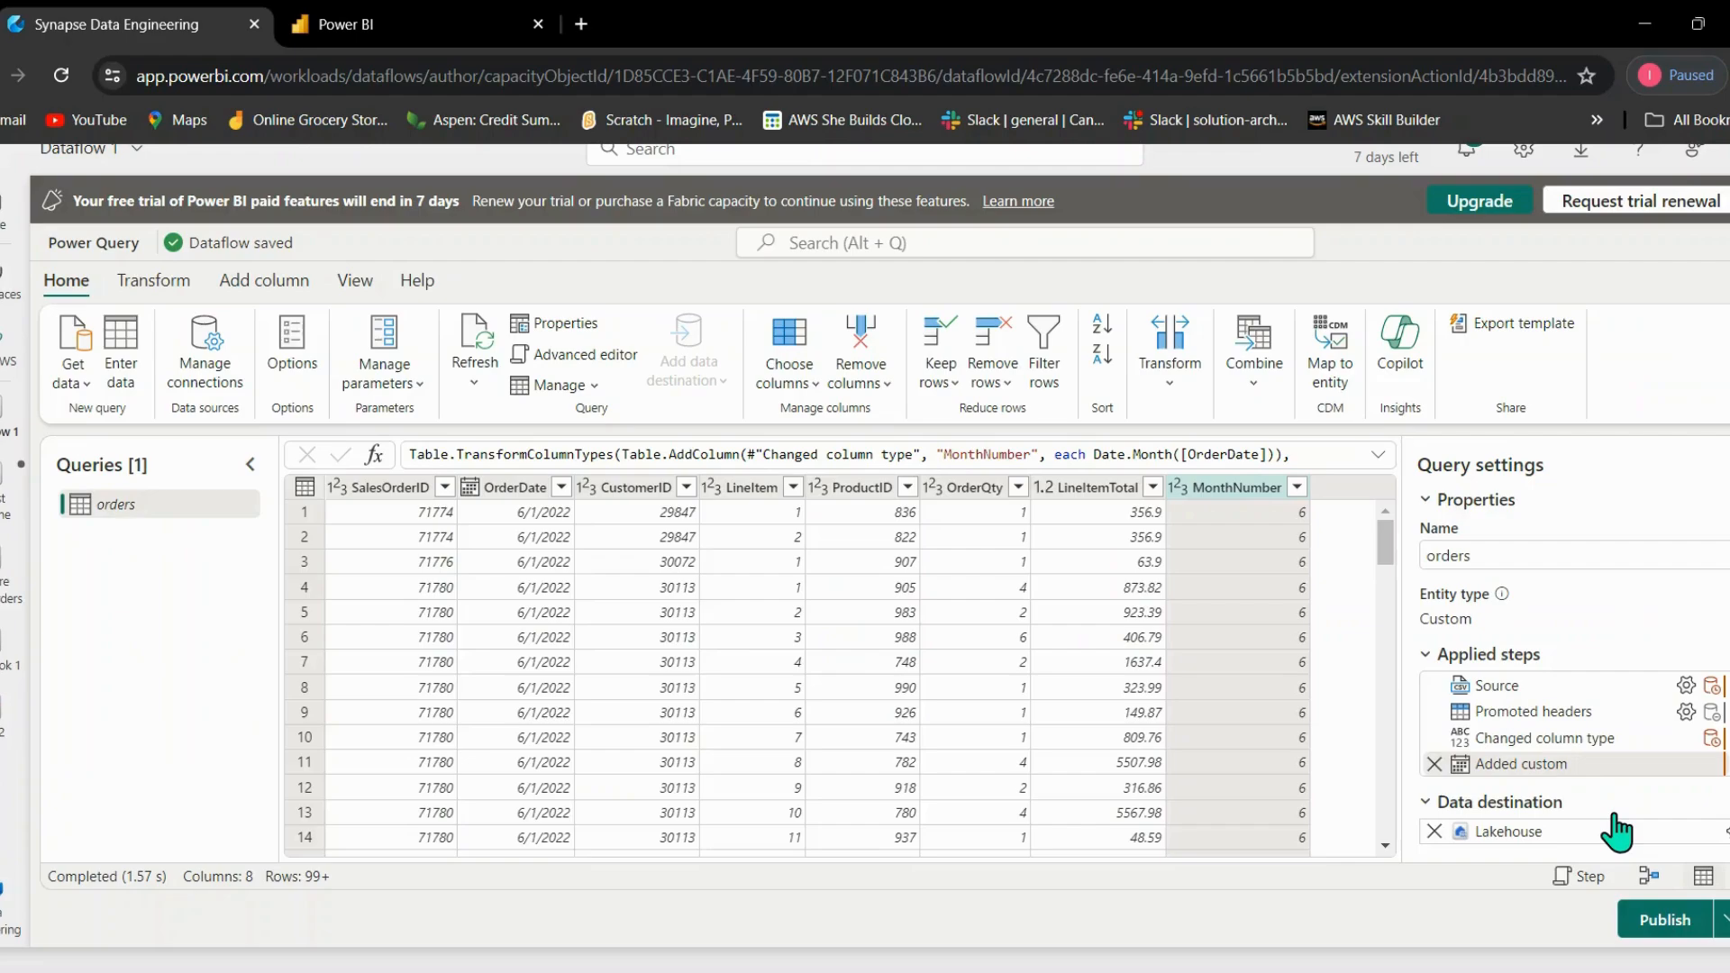
Show the orders query in diagram view, check its lakehouse destination and publish the dataflow.
{"action": "left_click", "coordinate": [356, 284]}
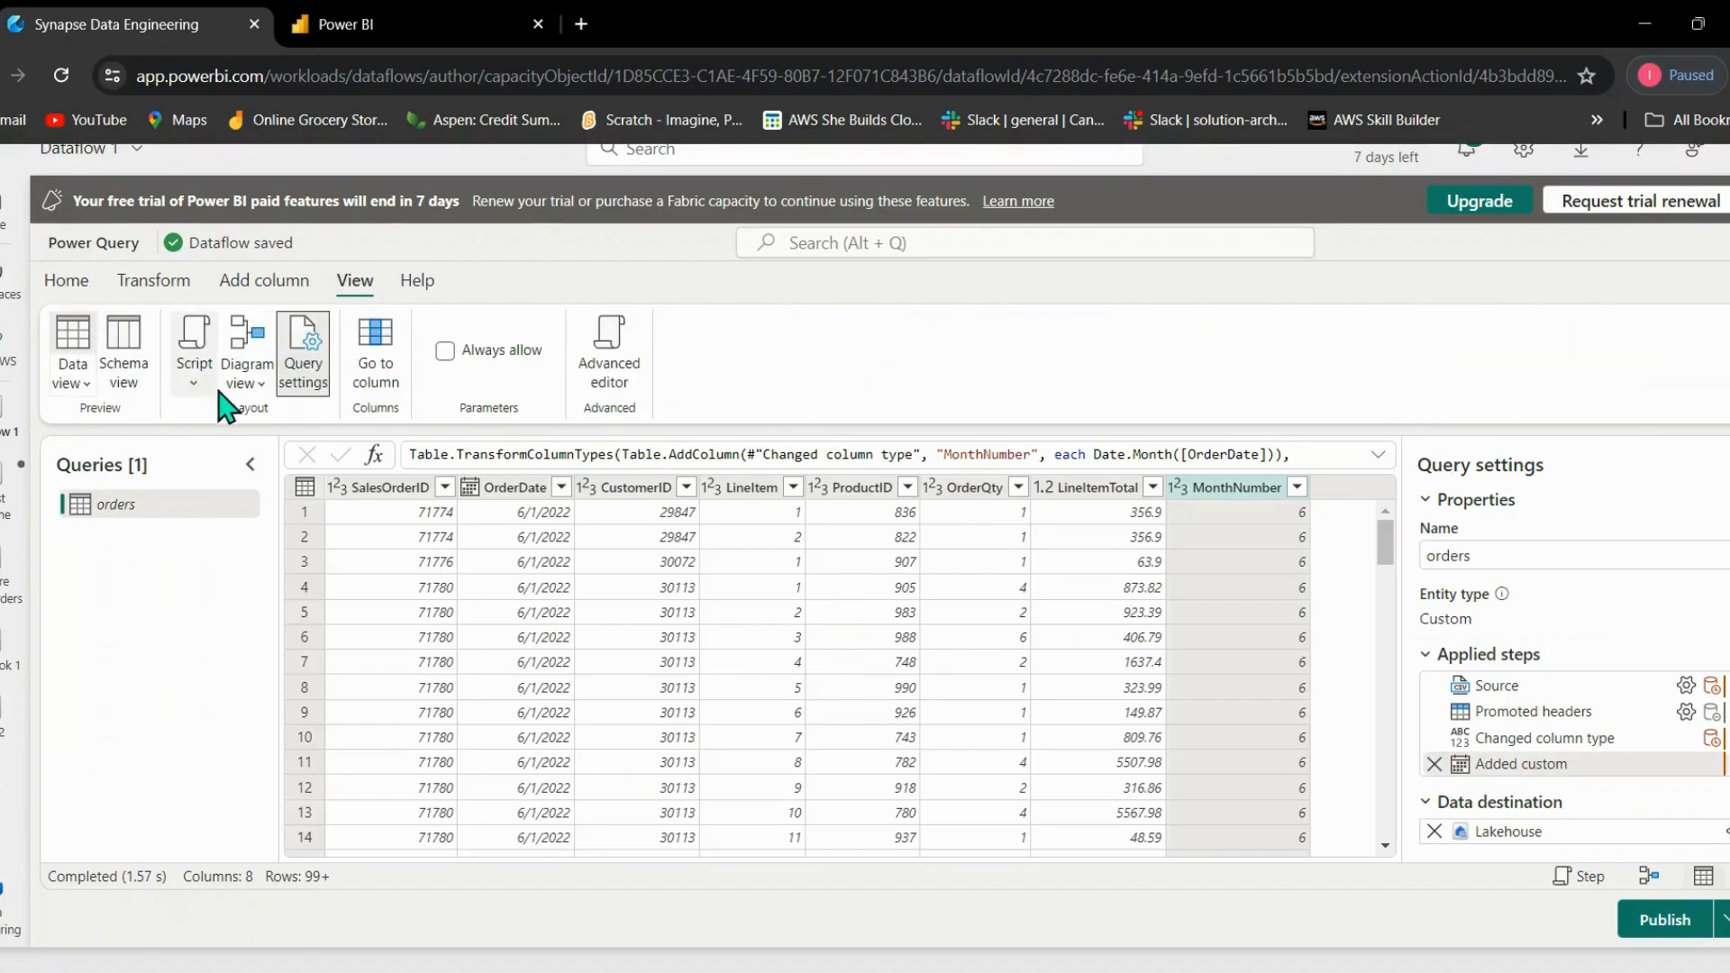
{"action": "left_click", "coordinate": [264, 365]}
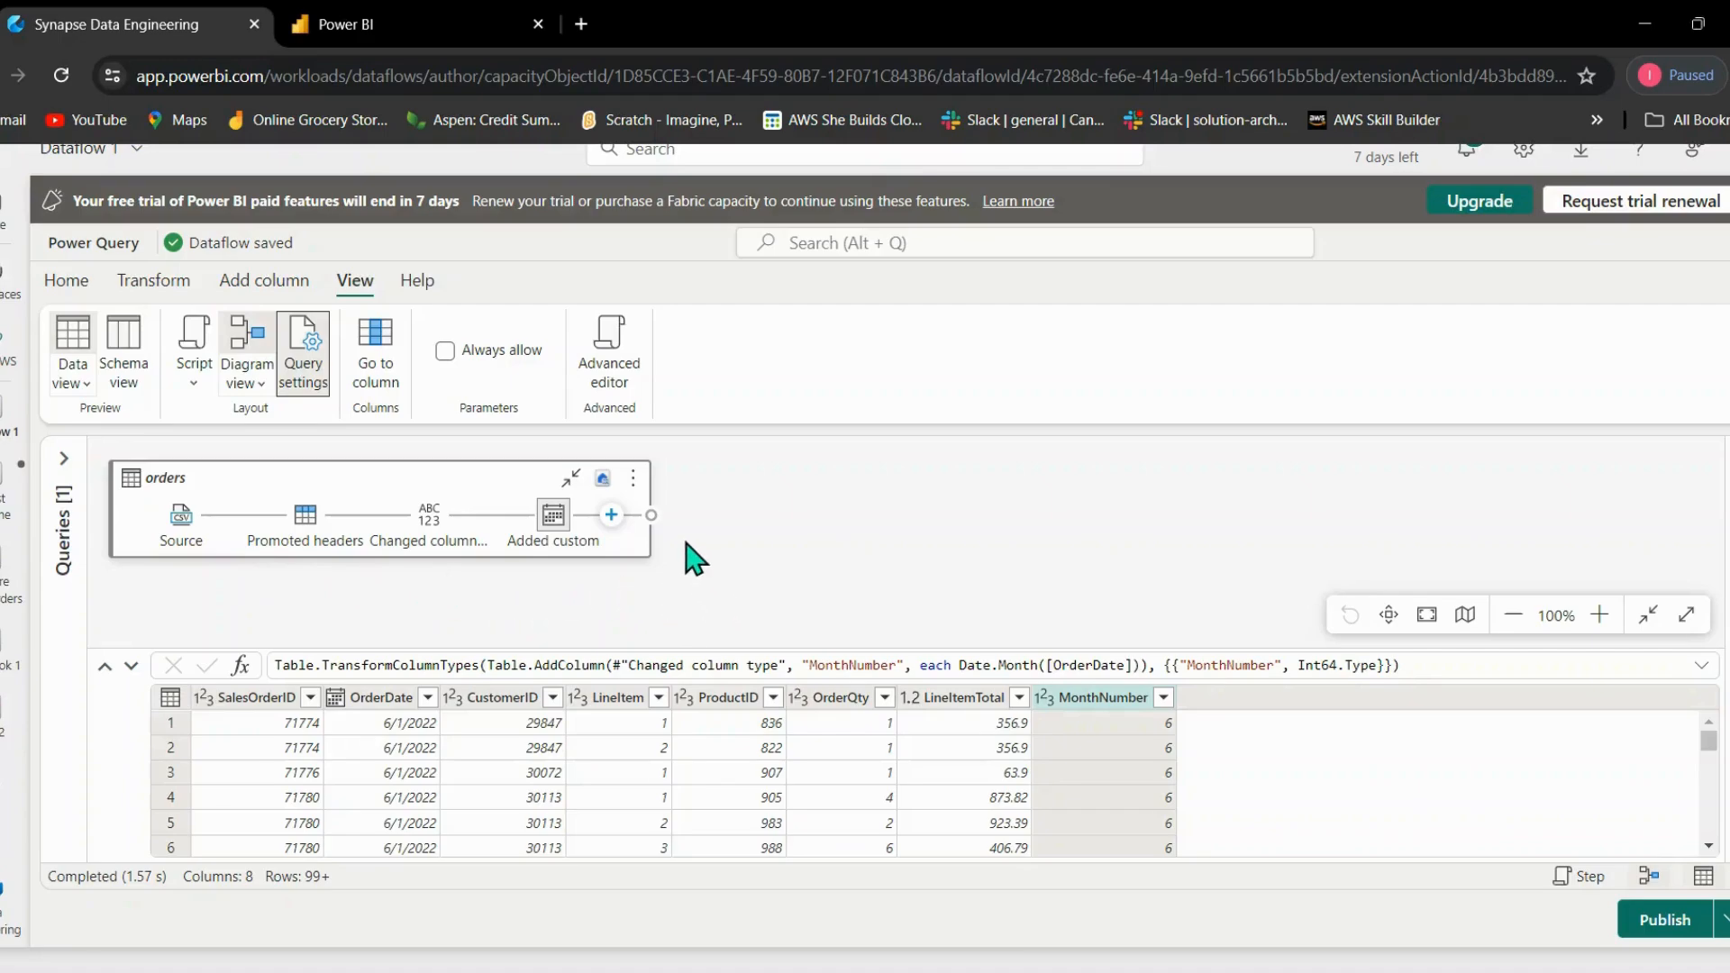
{"action": "mouse_move", "coordinate": [602, 481]}
{"action": "left_click", "coordinate": [1659, 924]}
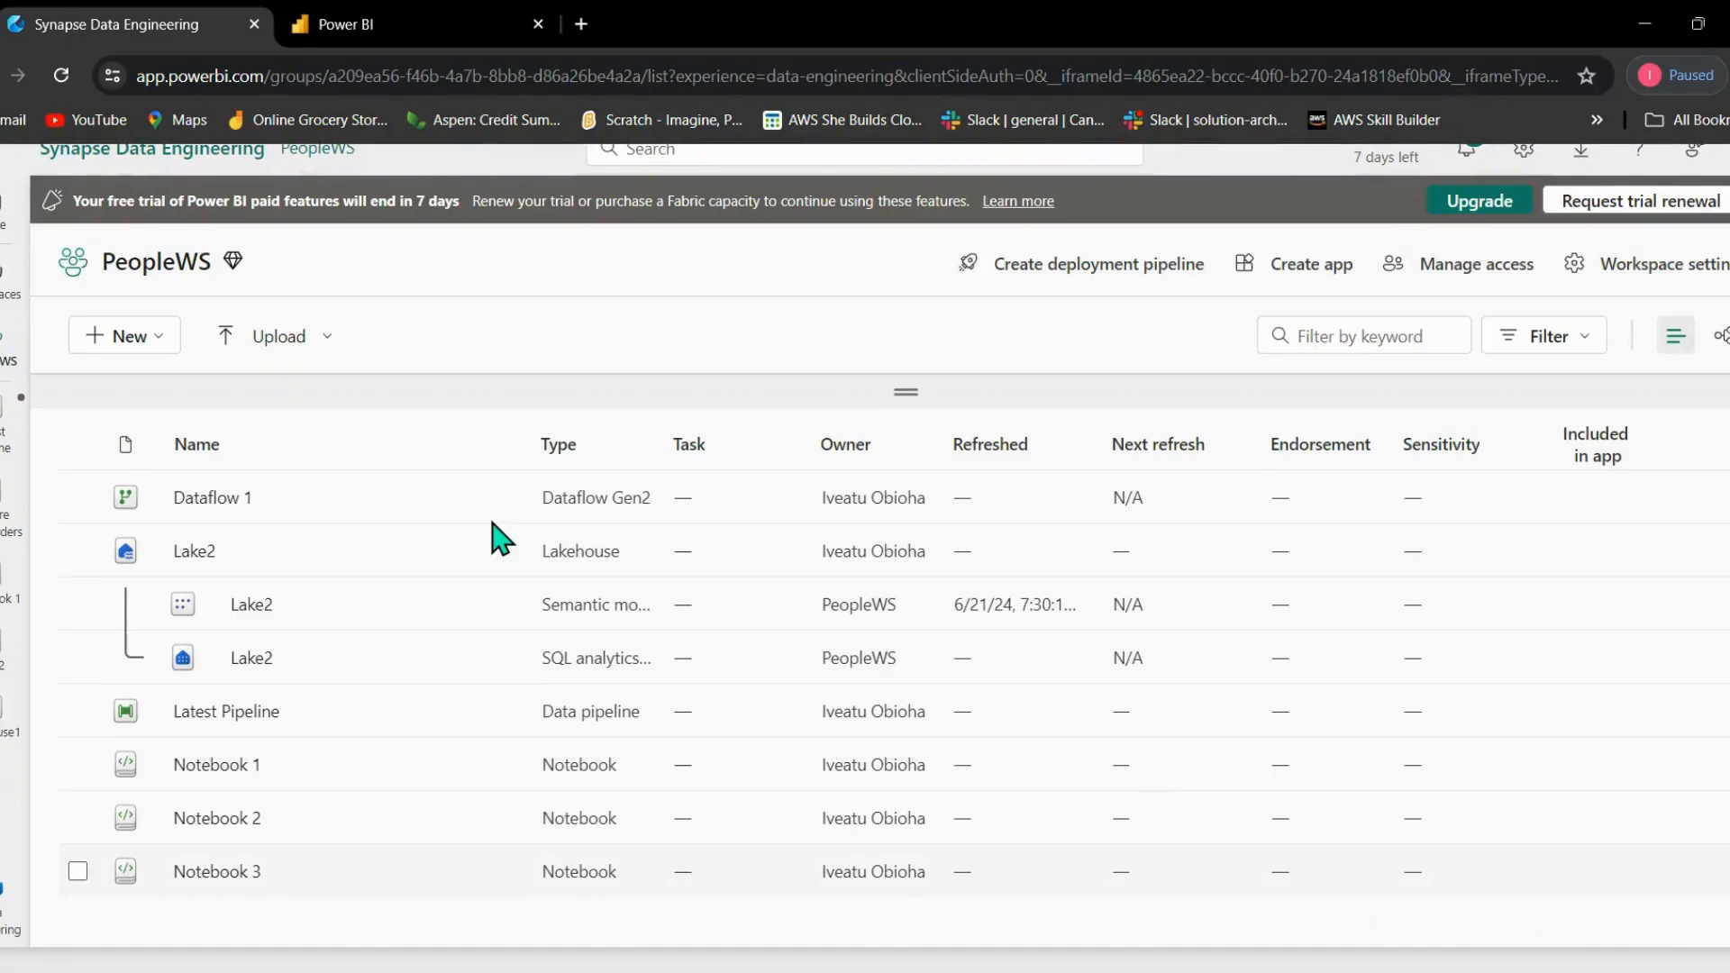
{"action": "left_click", "coordinate": [222, 495]}
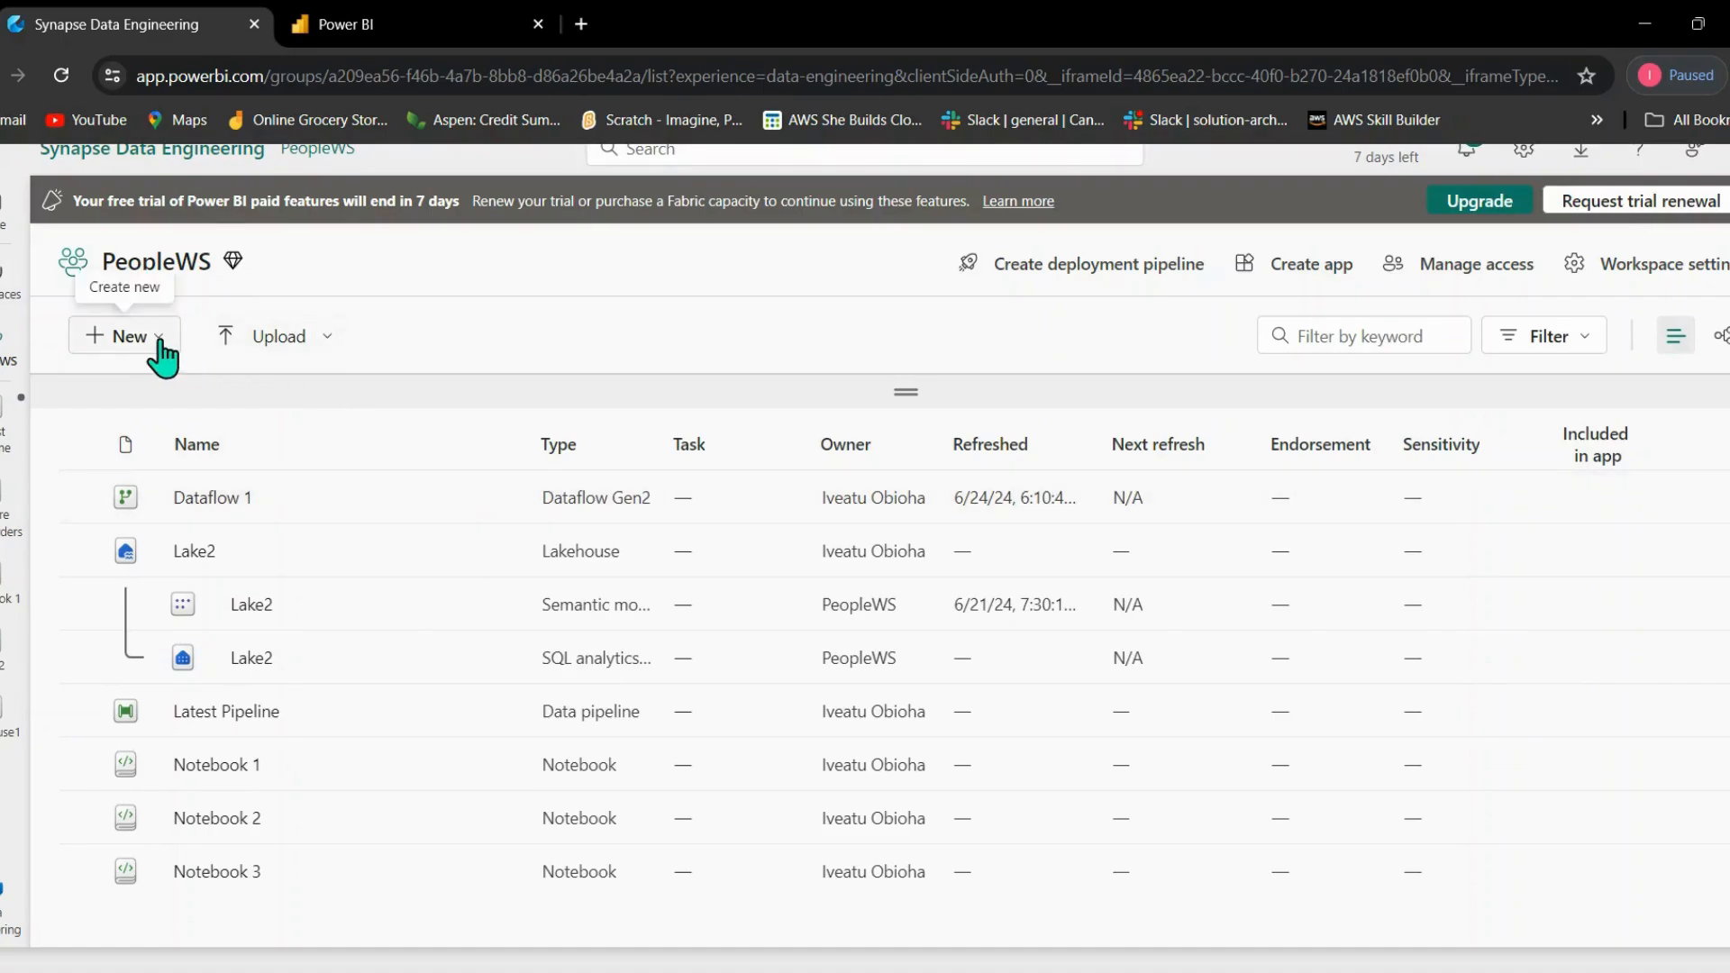
Create a new data pipeline named dataflow load in the PeopleWS workspace.
{"action": "left_click", "coordinate": [133, 335]}
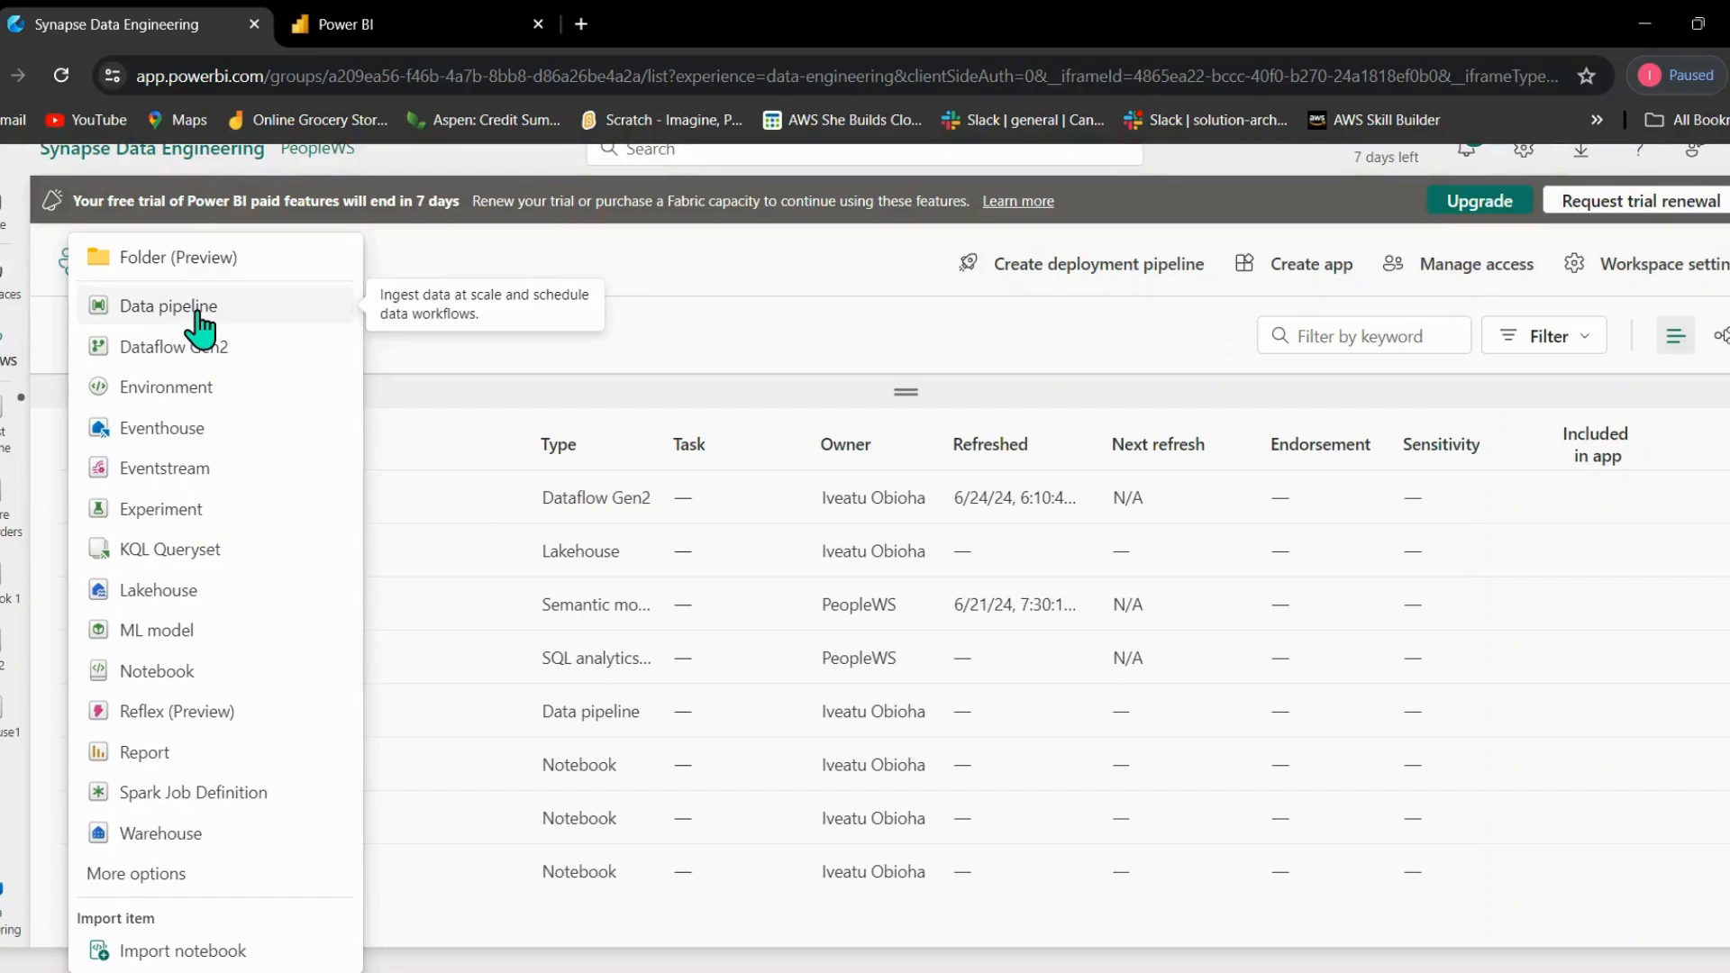
{"action": "left_click", "coordinate": [197, 314]}
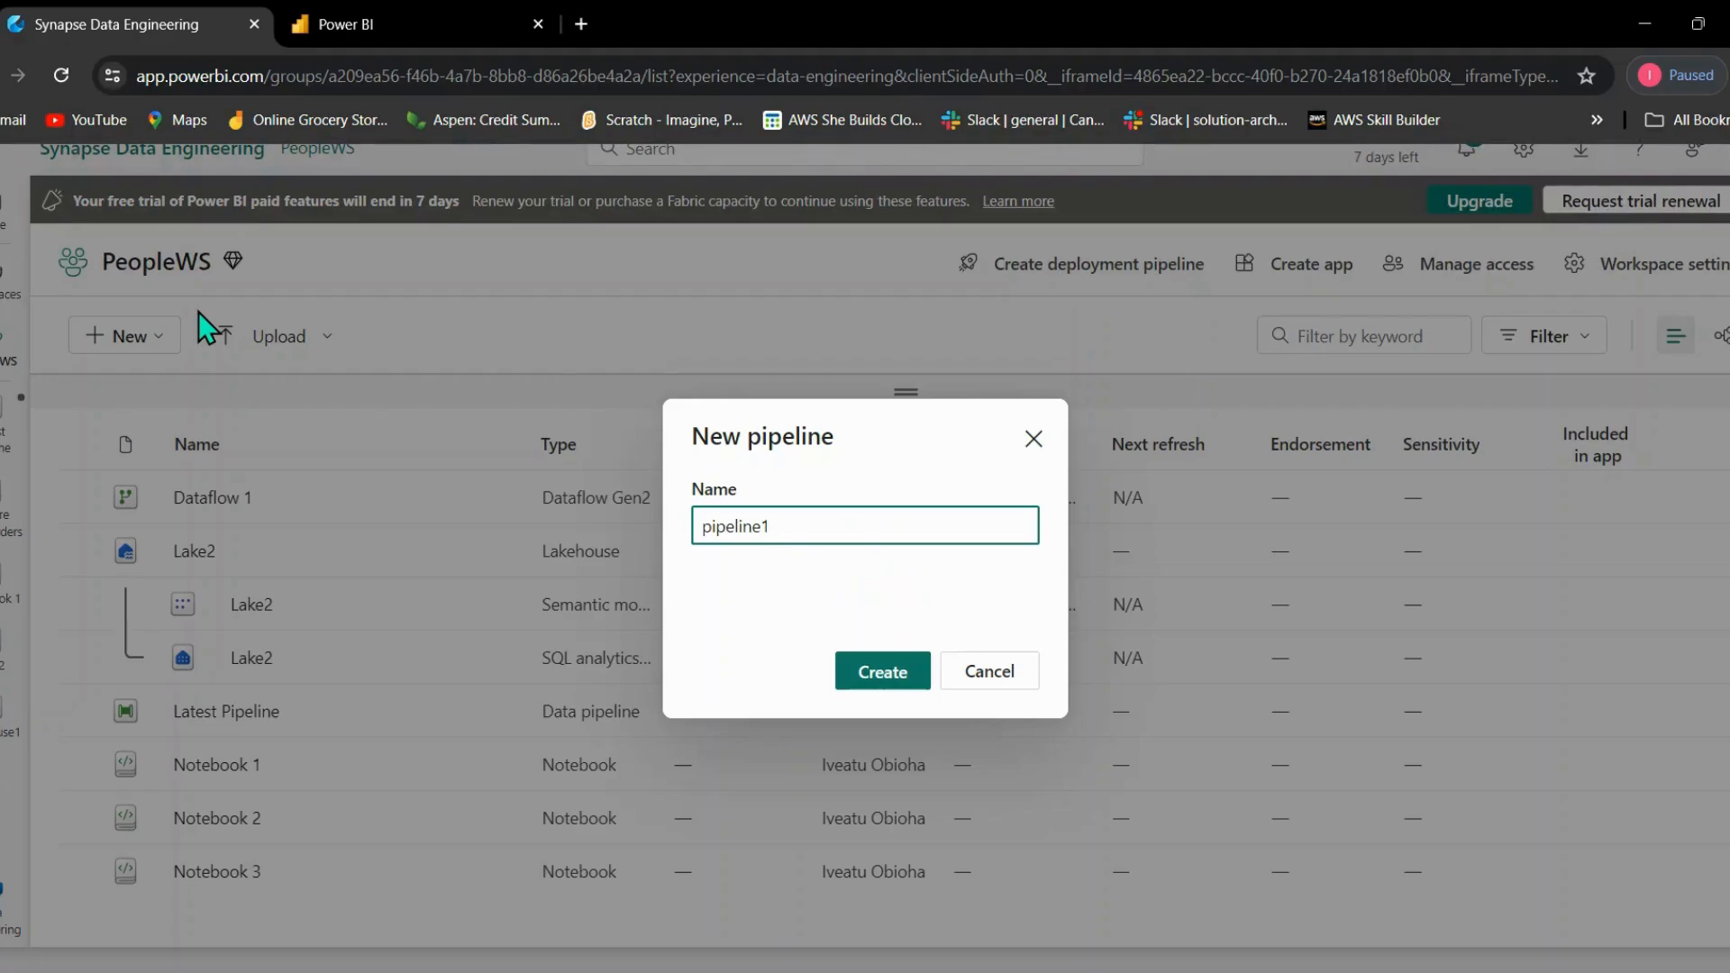
{"action": "key", "text": "BackSpace"}
{"action": "key", "text": "BackSpace"}
{"action": "key", "text": "BackSpace"}
{"action": "key", "text": "BackSpace"}
{"action": "key", "text": "BackSpace"}
{"action": "key", "text": "BackSpace"}
{"action": "key", "text": "BackSpace"}
{"action": "key", "text": "BackSpace"}
{"action": "key", "text": "BackSpace"}
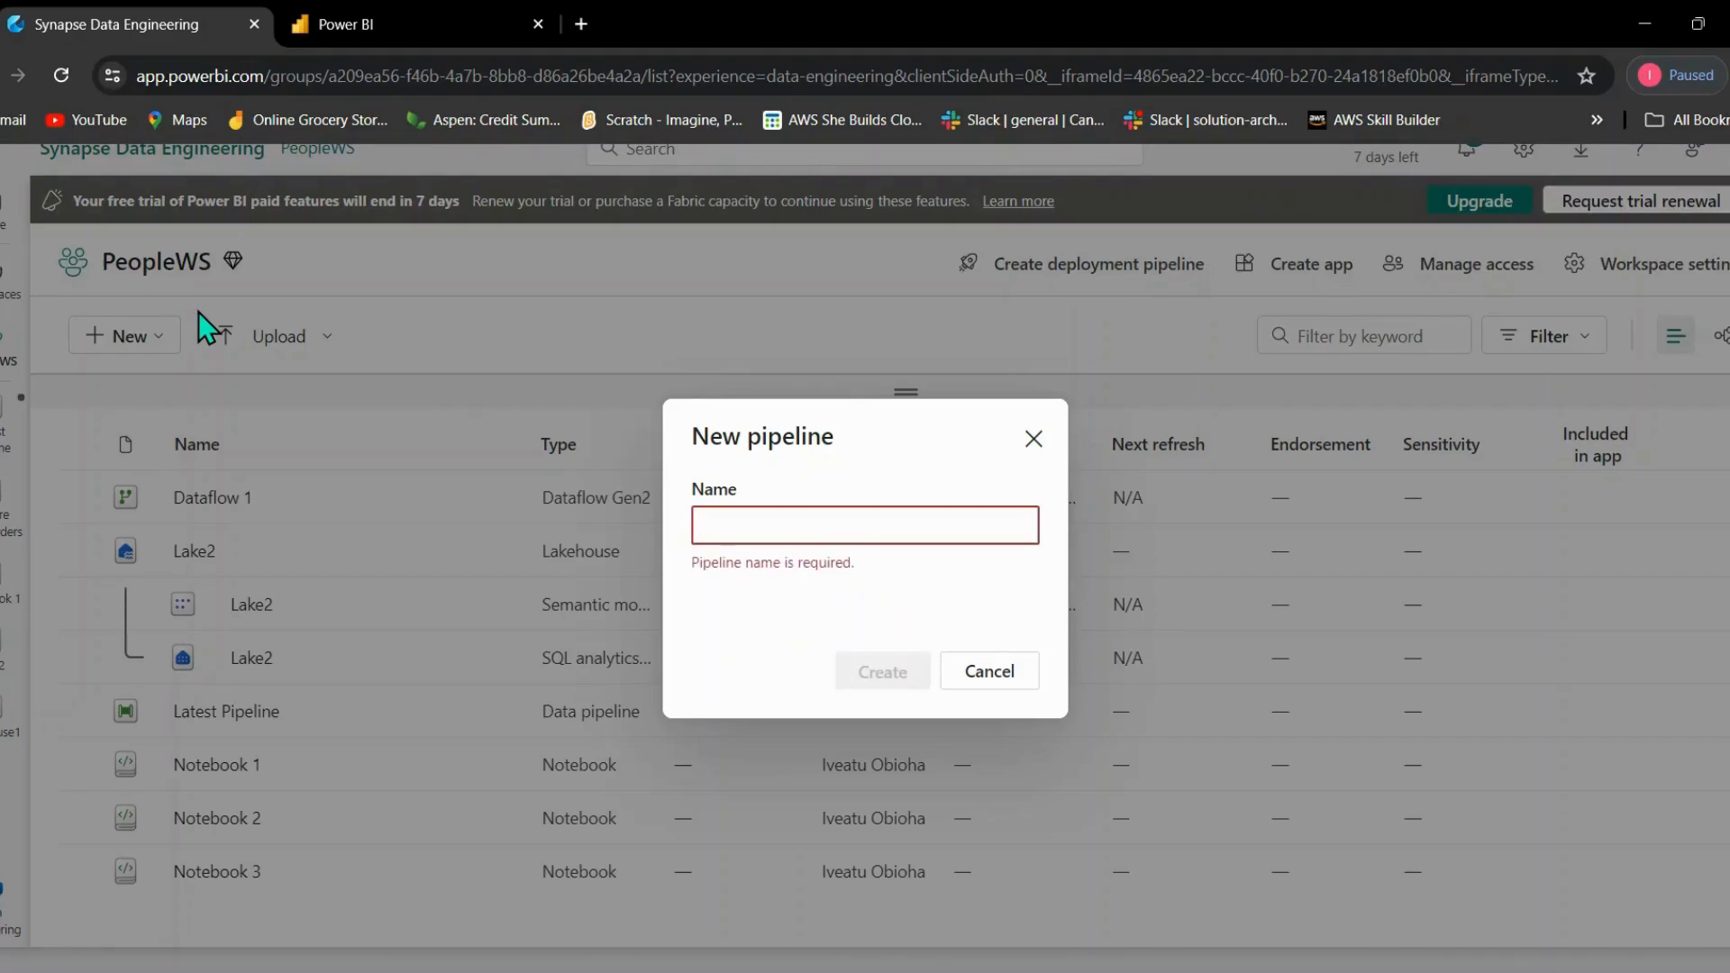
{"action": "type", "text": "data"}
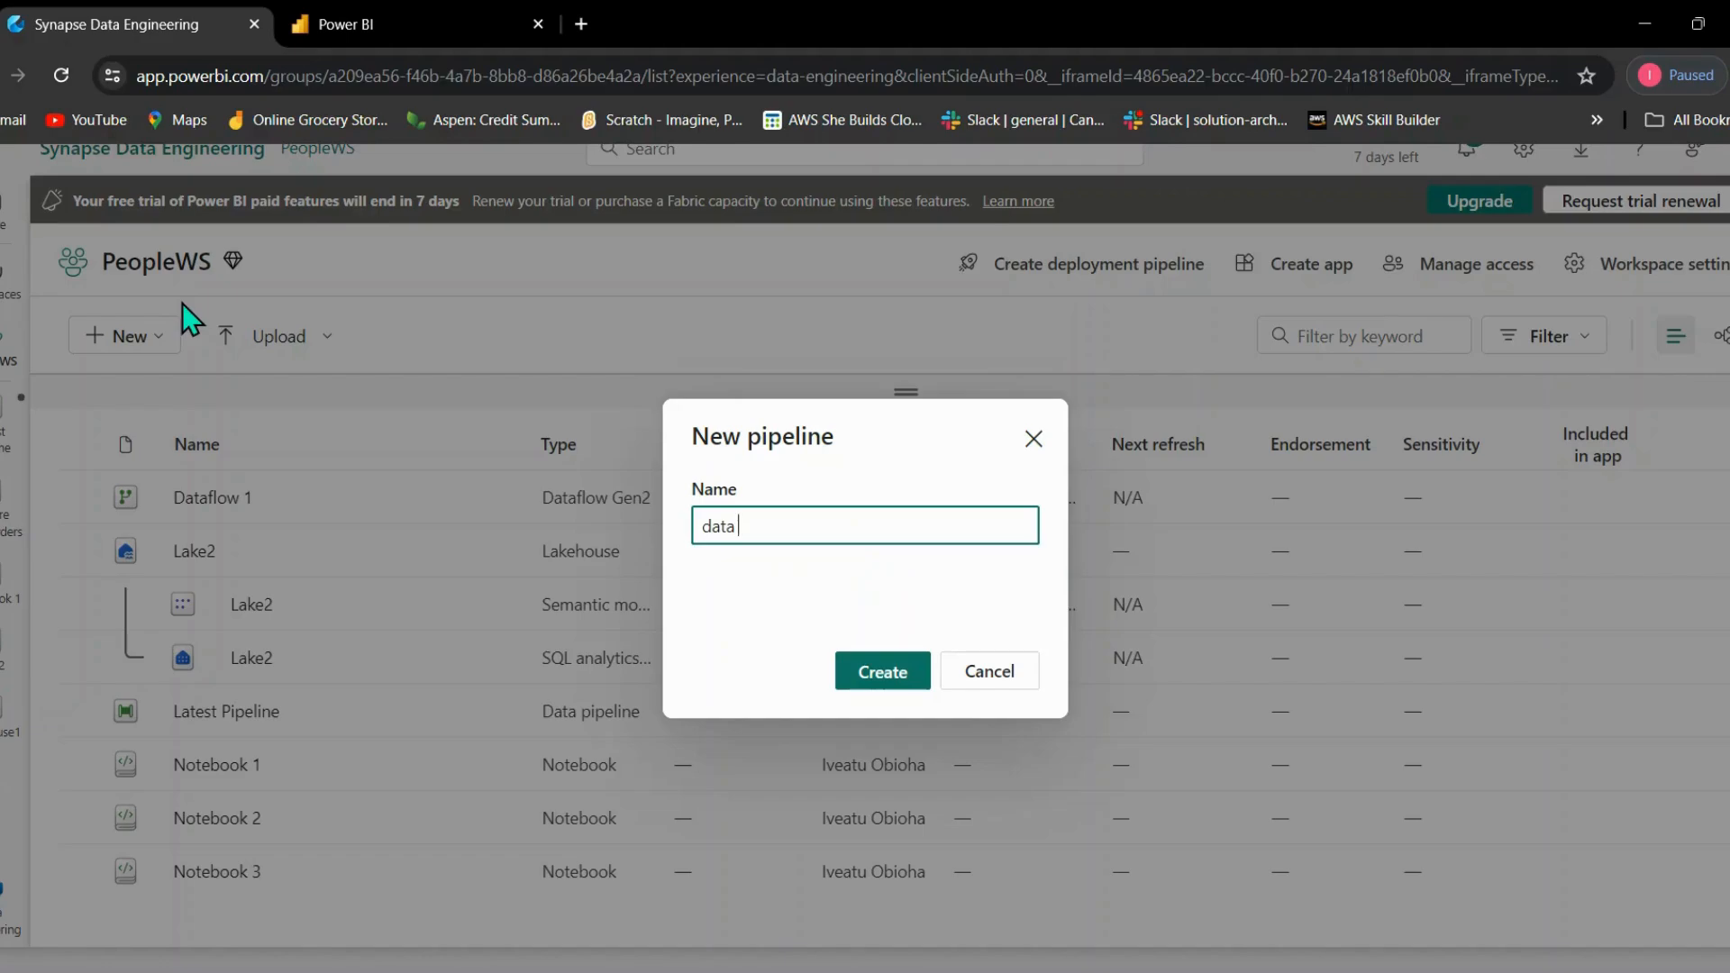
{"action": "type", "text": " load"}
{"action": "key", "text": "BackSpace"}
{"action": "key", "text": "BackSpace"}
{"action": "key", "text": "BackSpace"}
{"action": "key", "text": "BackSpace"}
{"action": "key", "text": "BackSpace"}
{"action": "type", "text": "flow load"}
{"action": "left_click", "coordinate": [879, 671]}
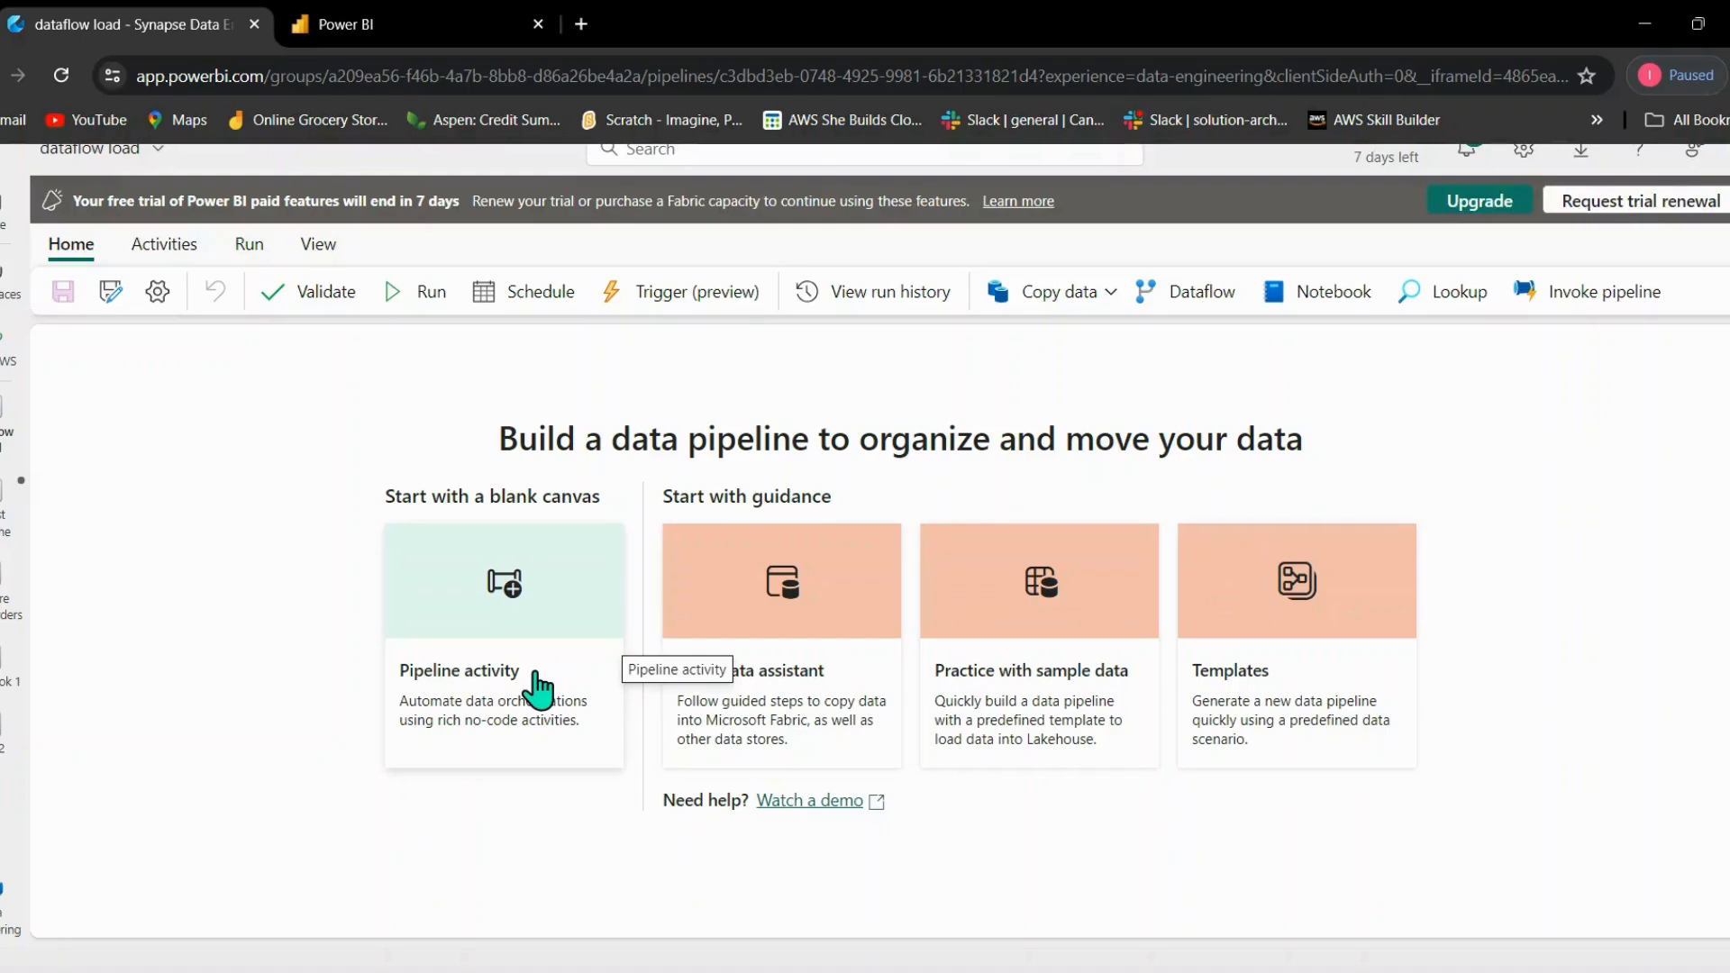
Add a Dataflow activity to the blank pipeline canvas and place it near the canvas's upper middle.
{"action": "left_click", "coordinate": [539, 638]}
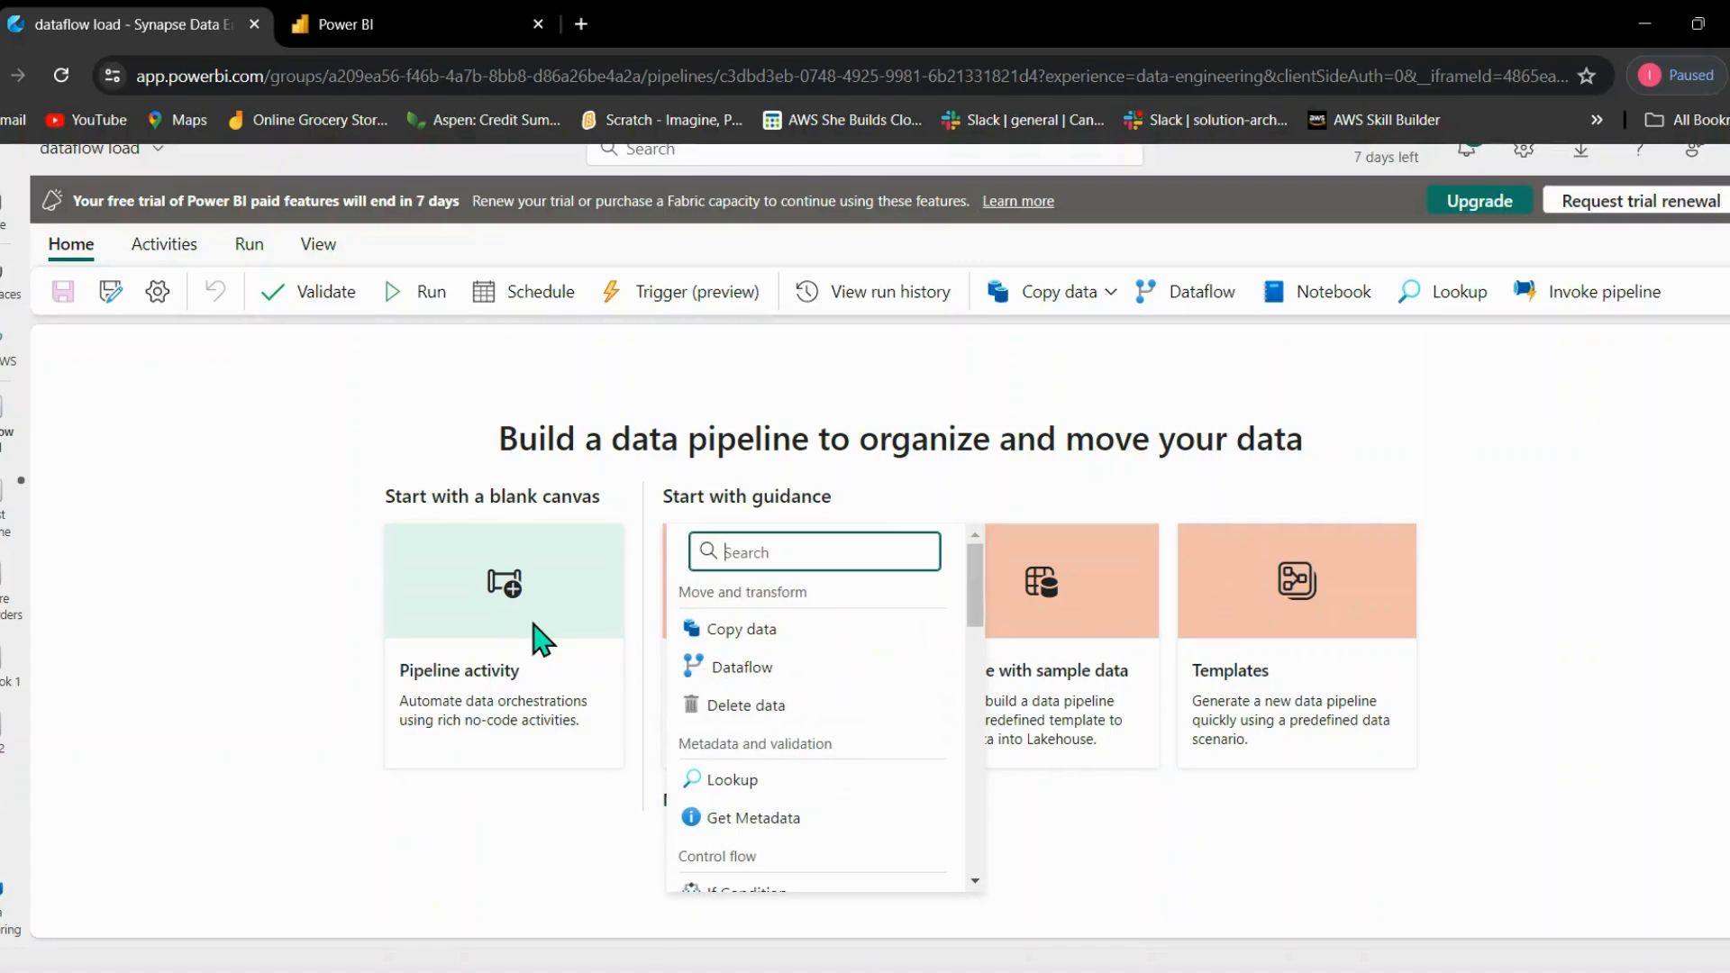
{"action": "left_click", "coordinate": [755, 678]}
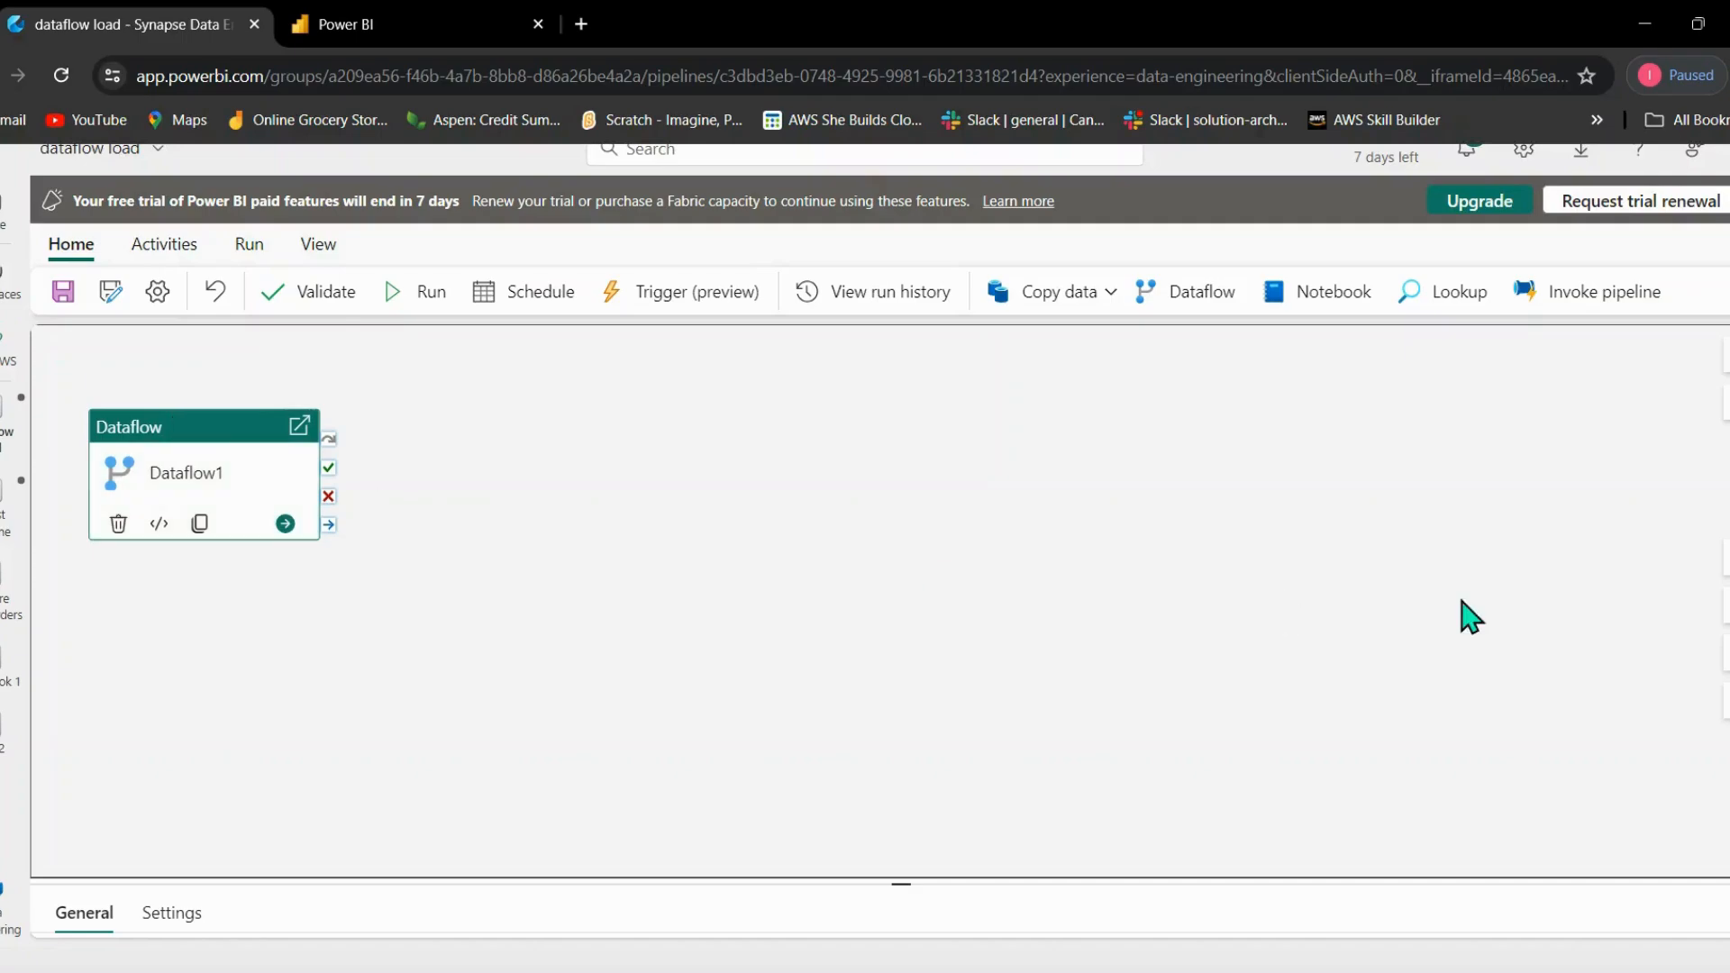
{"action": "scroll", "coordinate": [1469, 594], "scroll_direction": "down", "scroll_amount": 5}
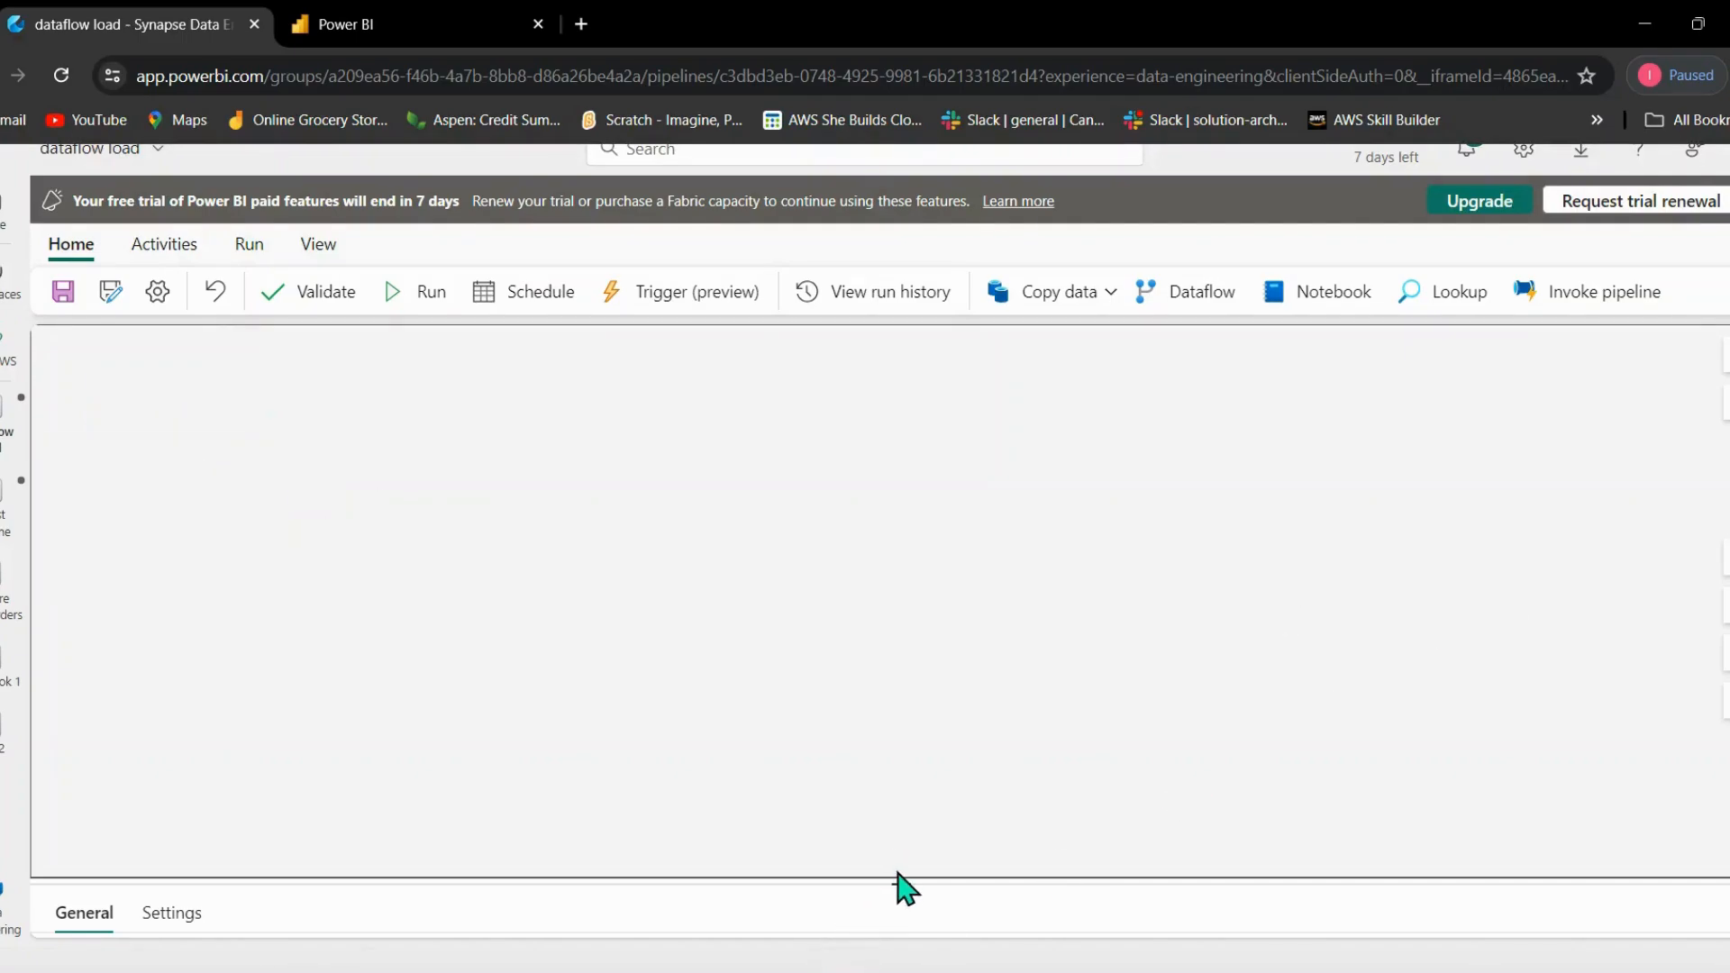
{"action": "left_click_drag", "start_coordinate": [900, 883], "coordinate": [911, 468]}
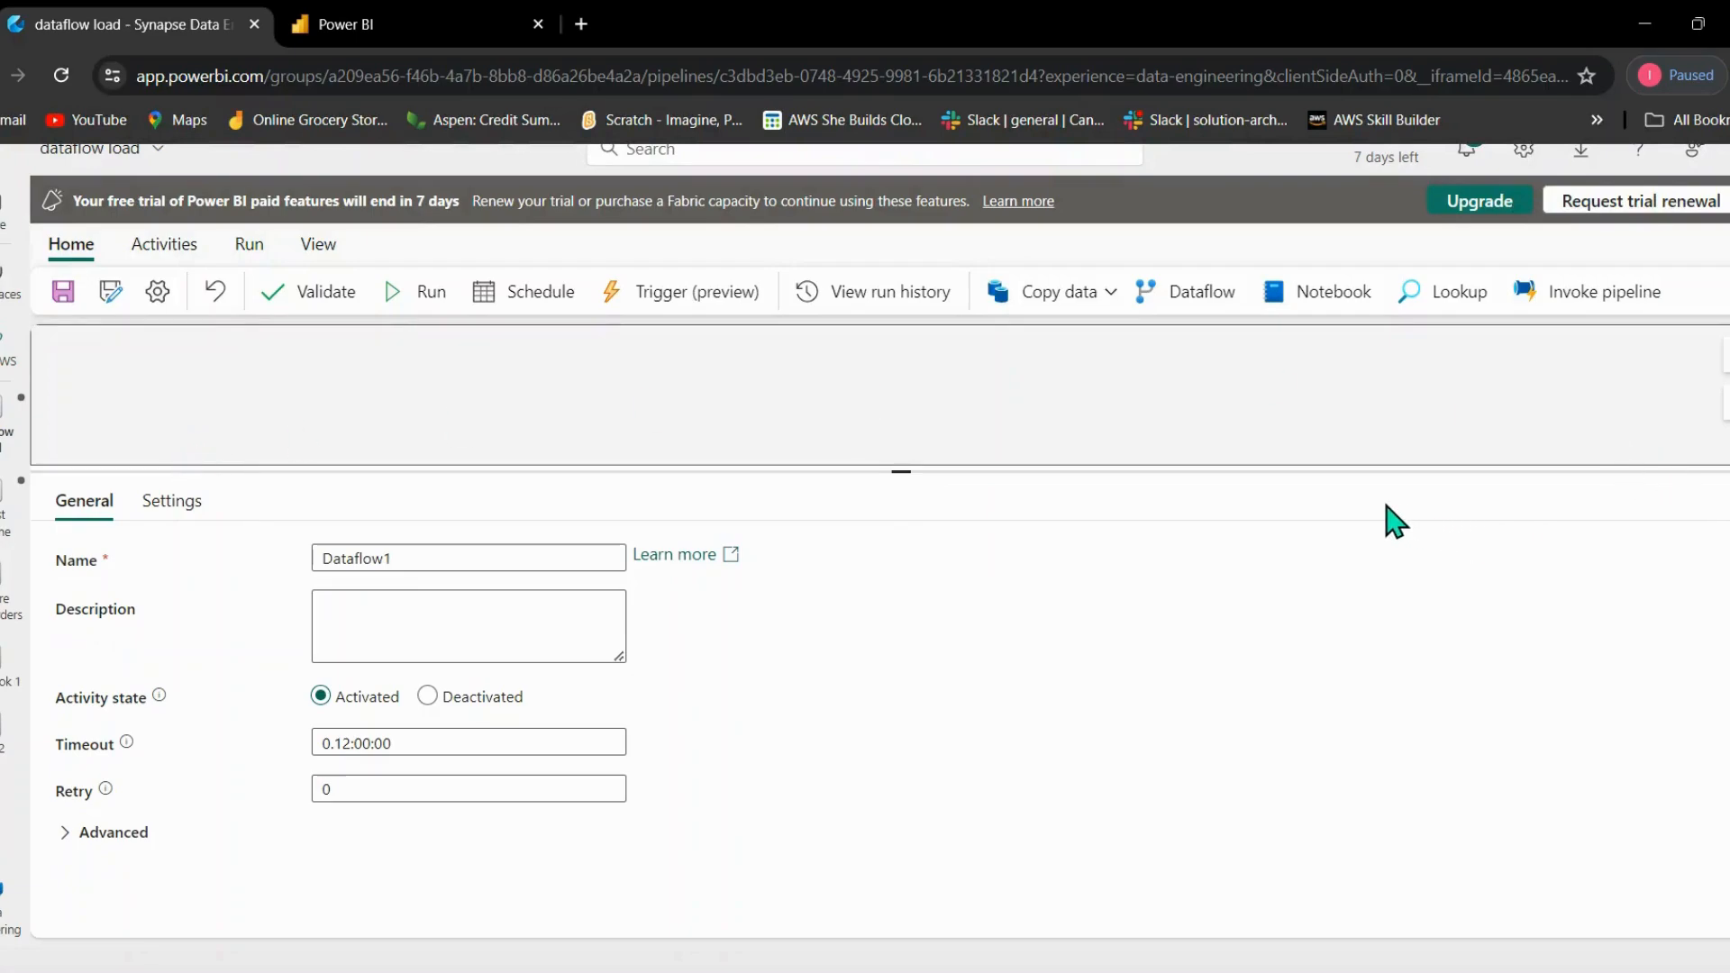
{"action": "left_click_drag", "start_coordinate": [1362, 468], "coordinate": [1367, 582]}
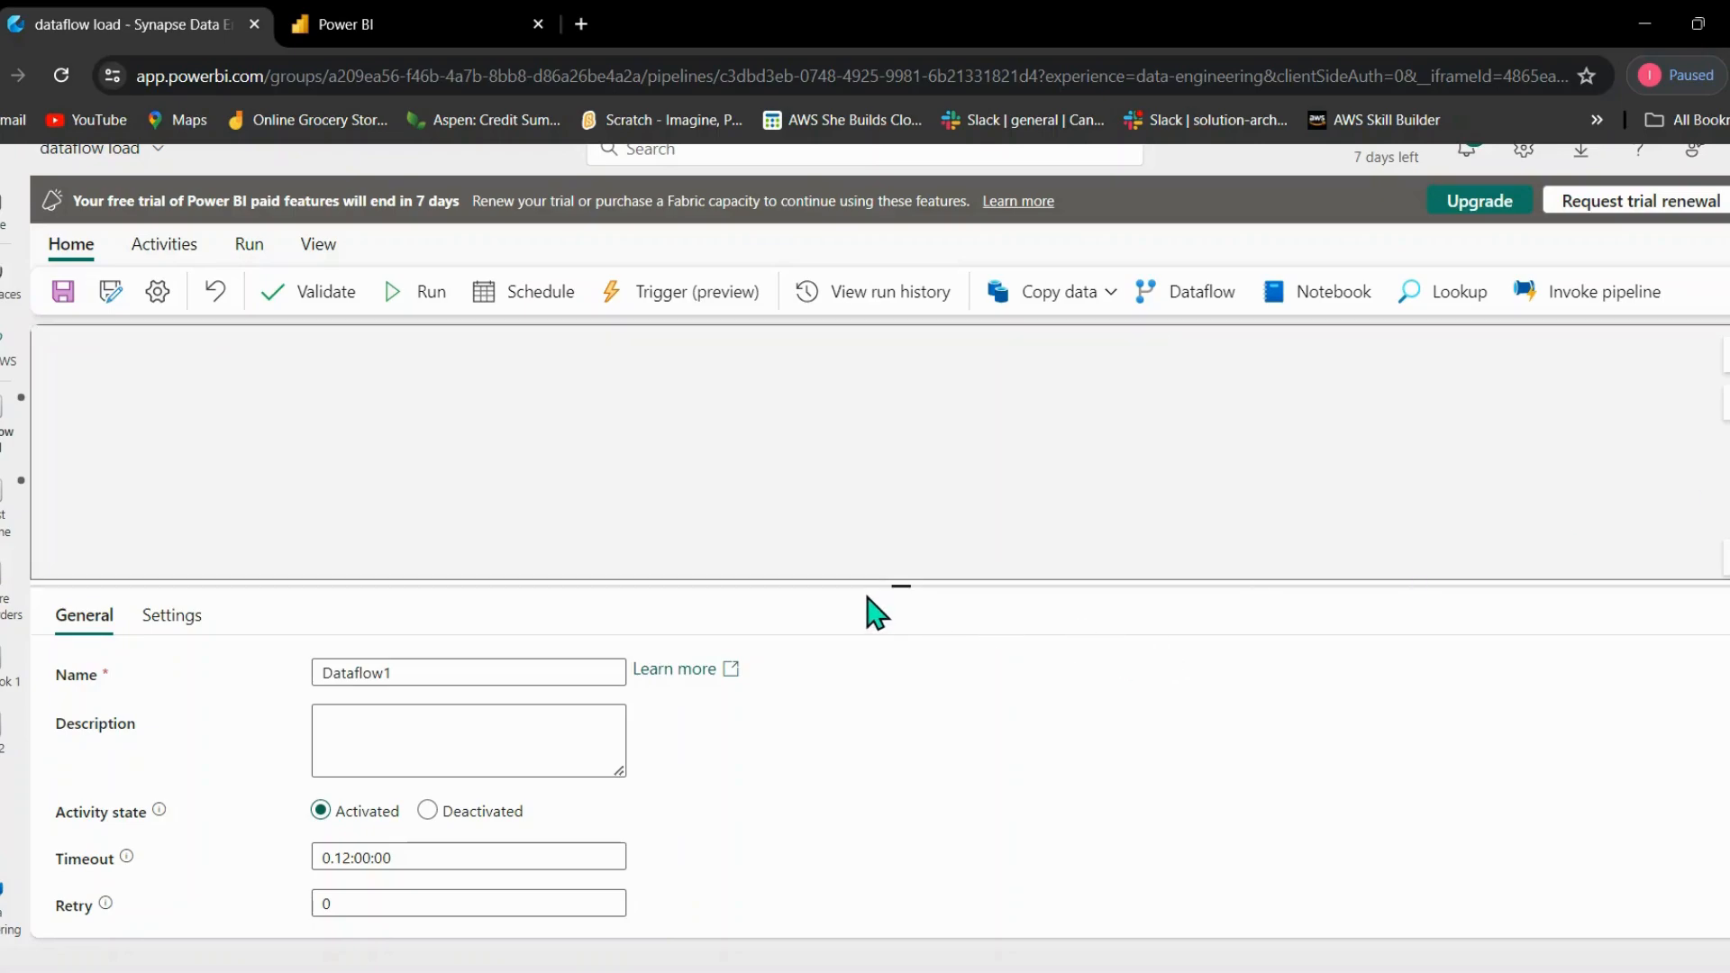
{"action": "left_click_drag", "start_coordinate": [902, 588], "coordinate": [900, 946]}
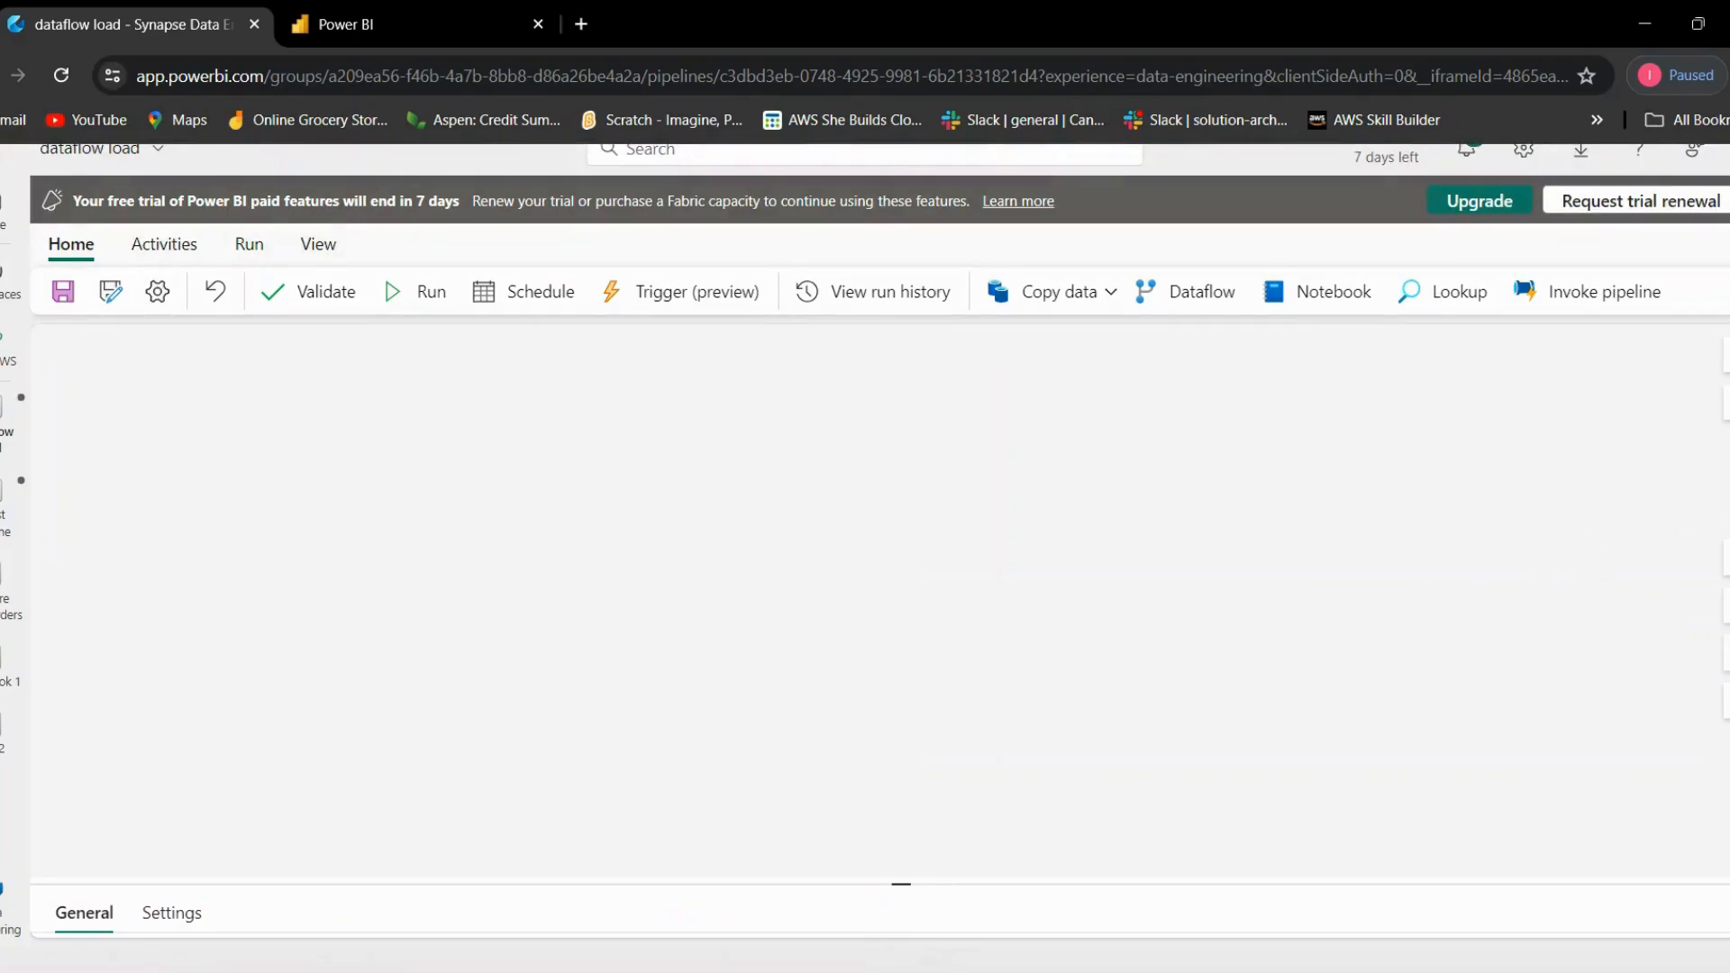
{"action": "left_click", "coordinate": [1725, 610]}
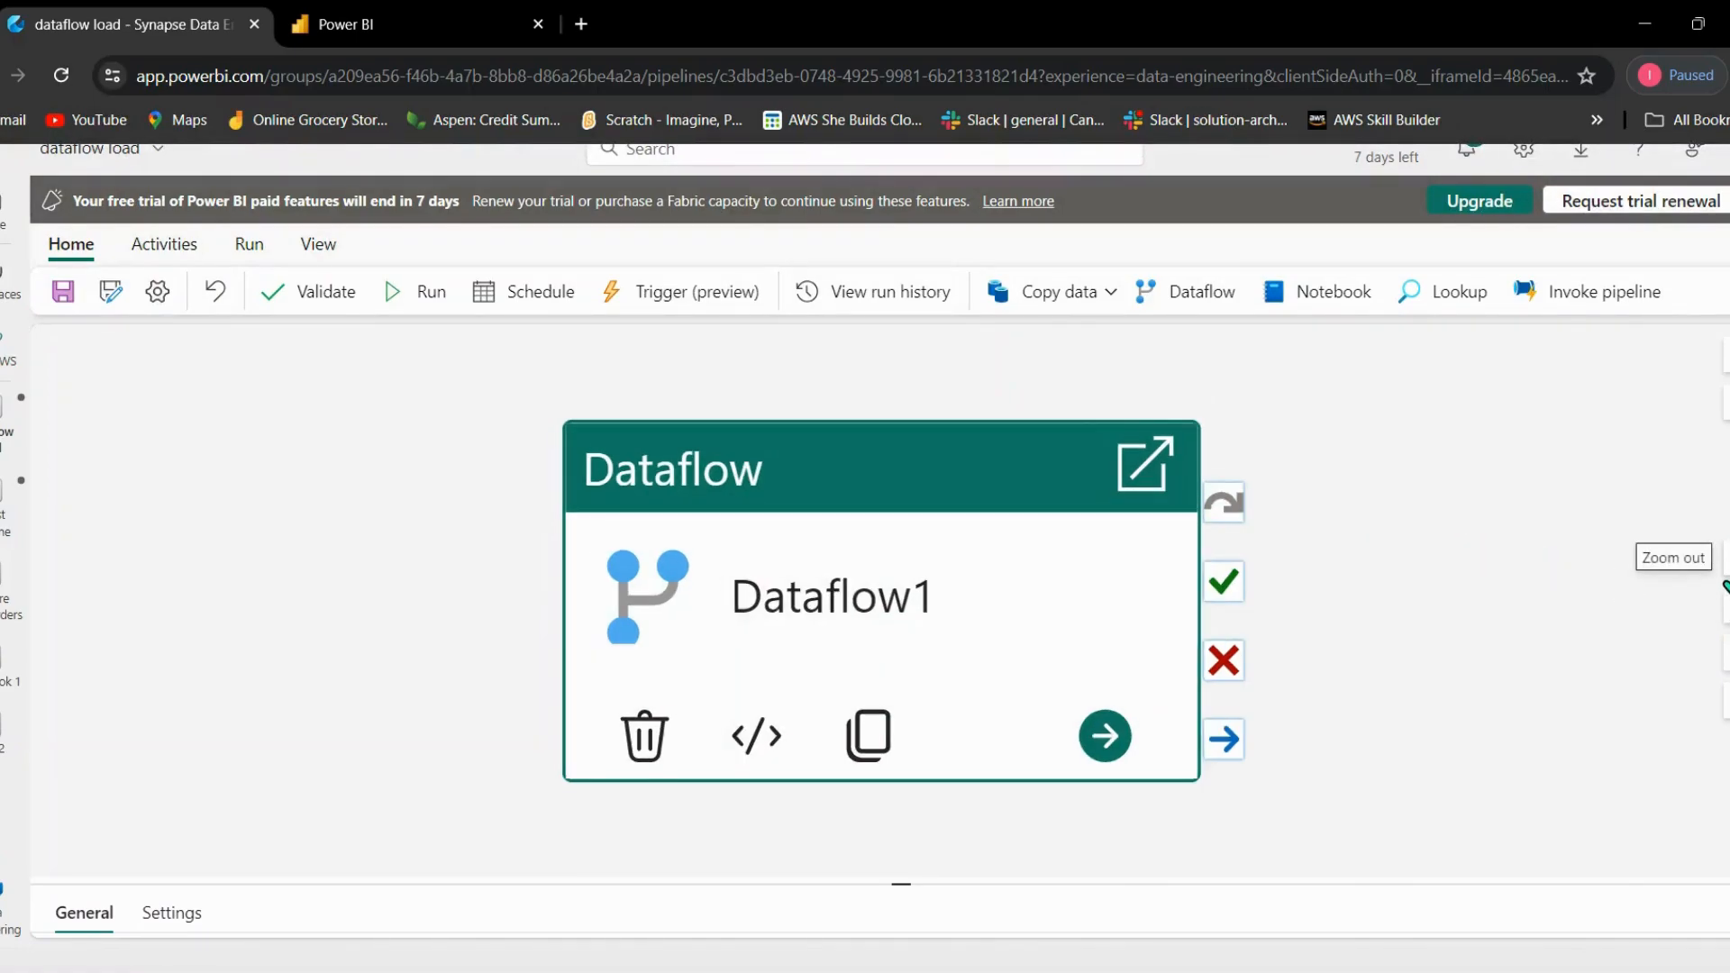
{"action": "left_click", "coordinate": [1725, 586]}
{"action": "left_click", "coordinate": [1724, 585]}
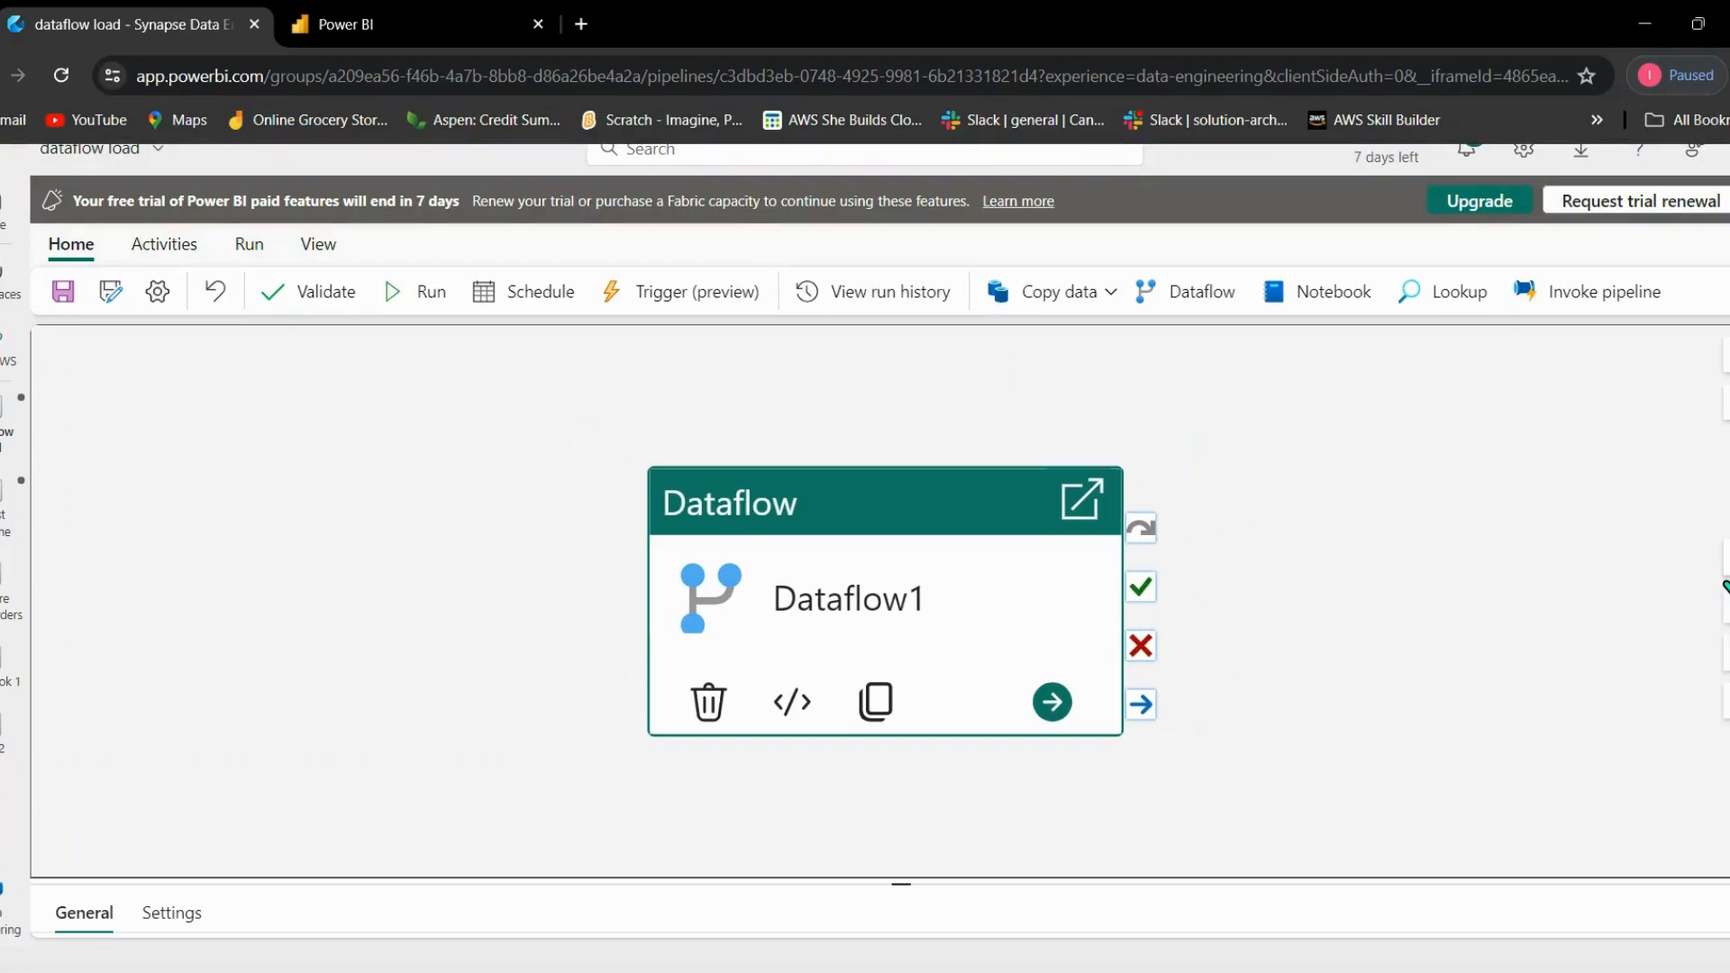
{"action": "left_click", "coordinate": [1724, 586]}
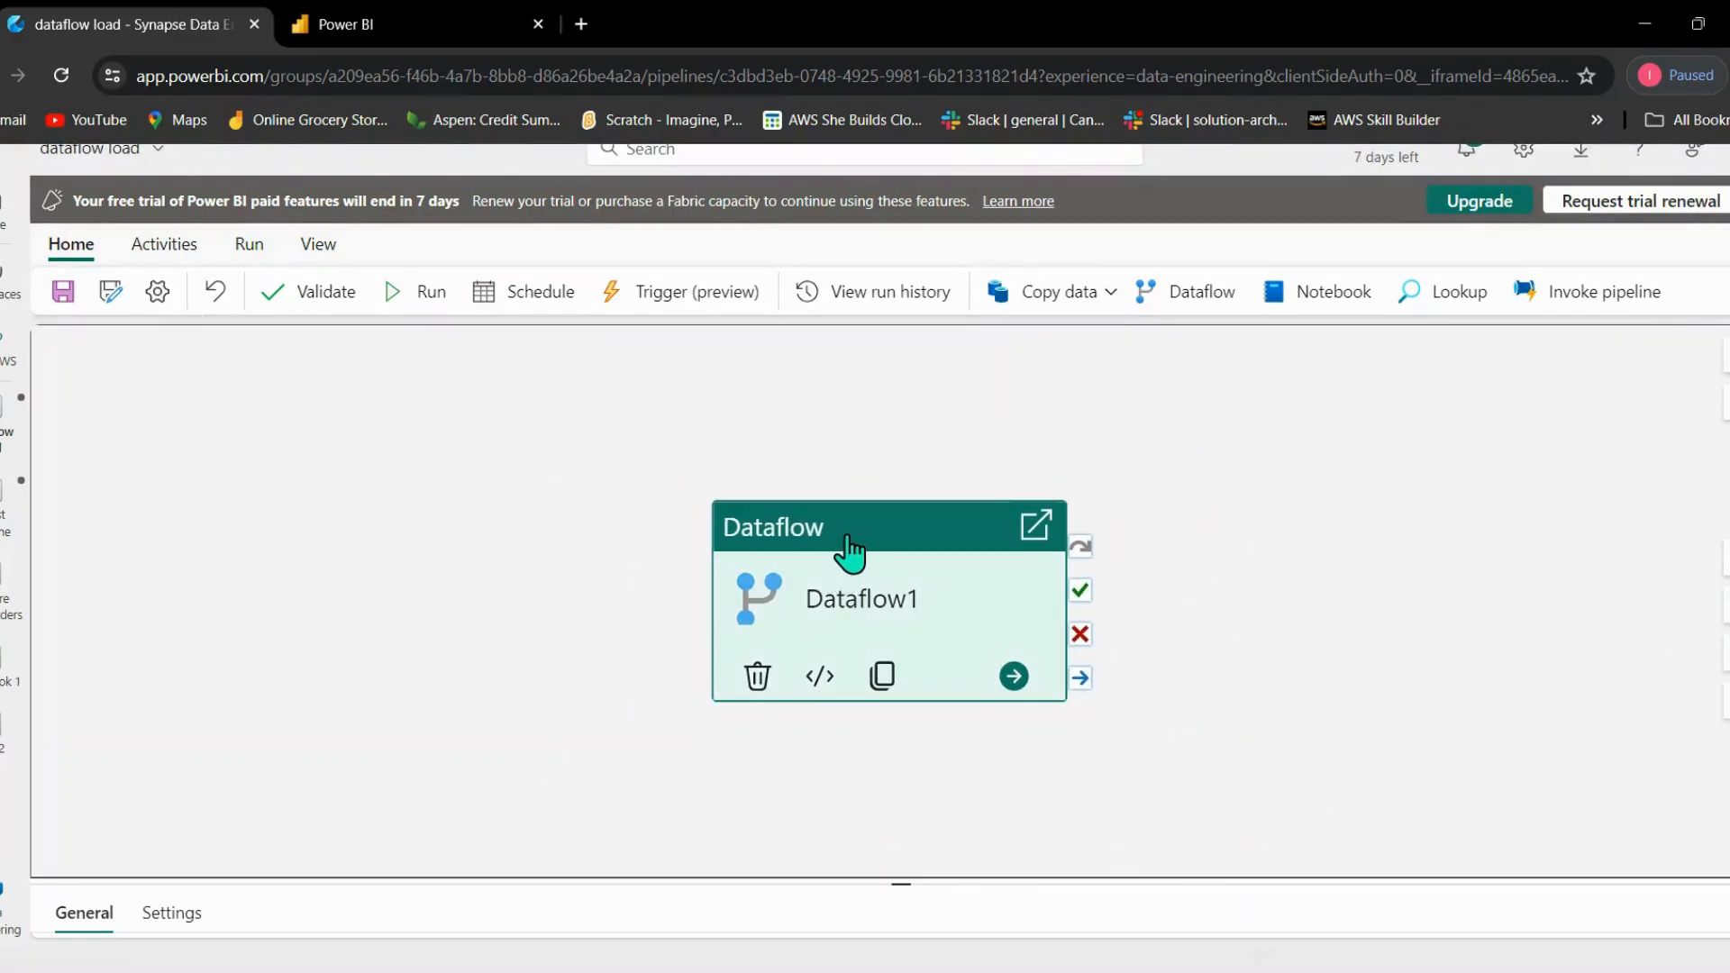
{"action": "left_click_drag", "start_coordinate": [847, 550], "coordinate": [837, 404]}
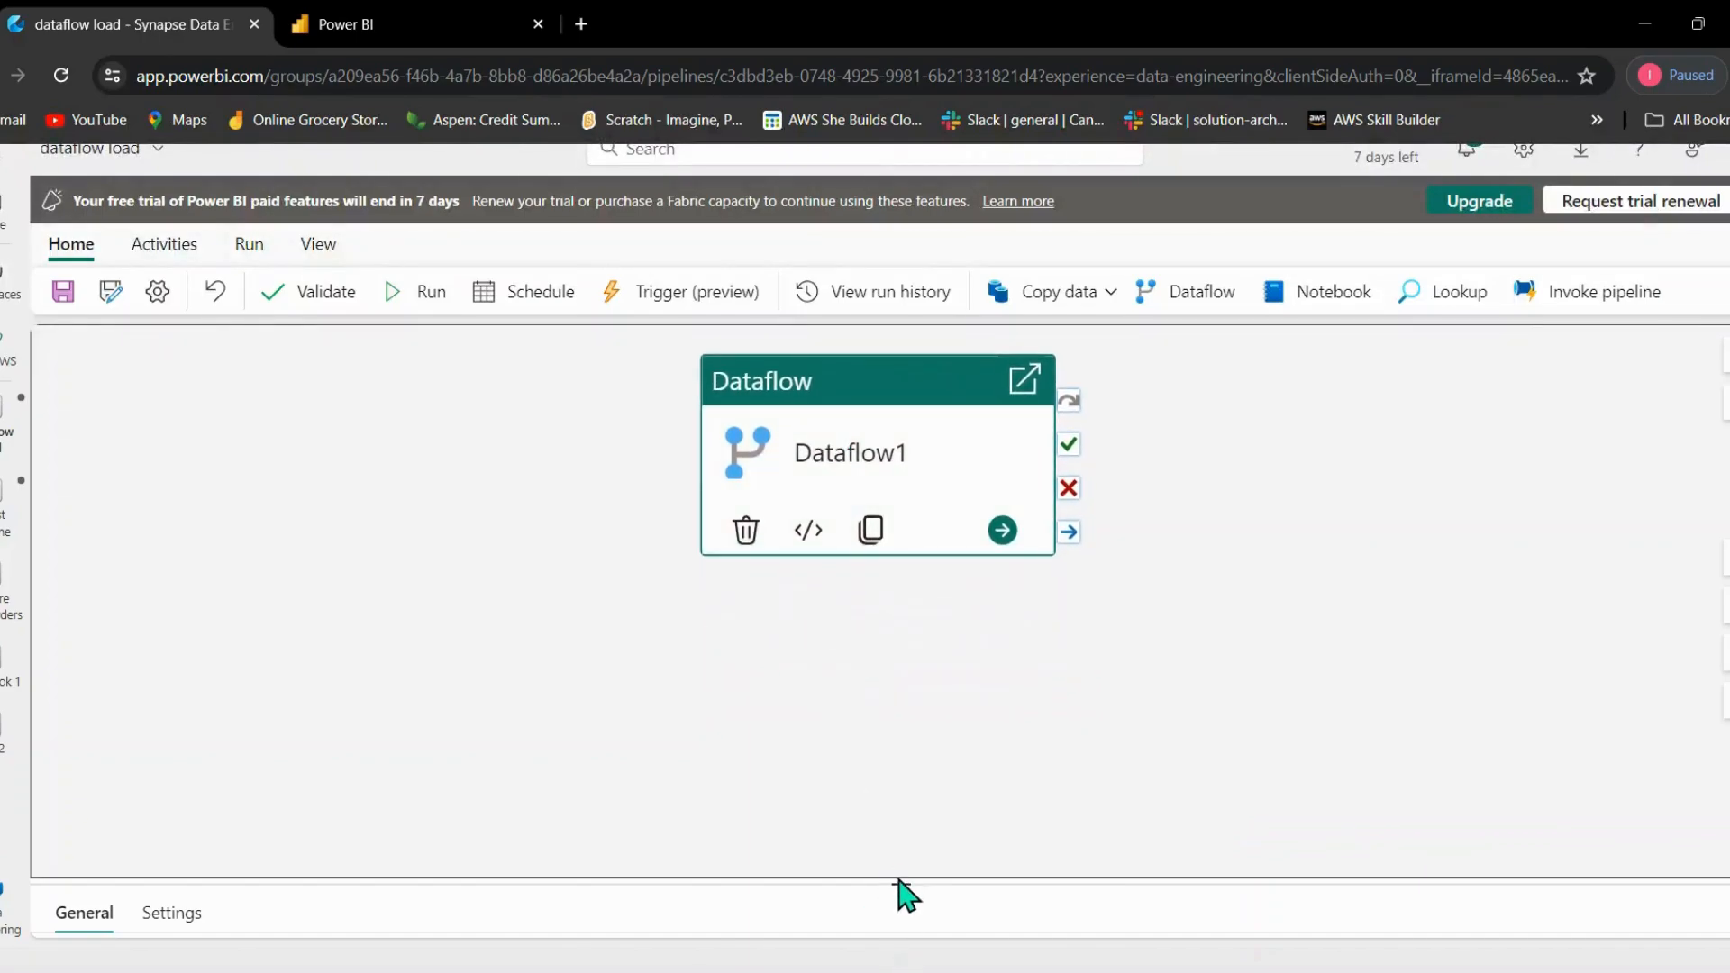
Review the Dataflow activity's general properties and set its dataflow to Dataflow 1.
{"action": "left_click_drag", "start_coordinate": [899, 880], "coordinate": [913, 624]}
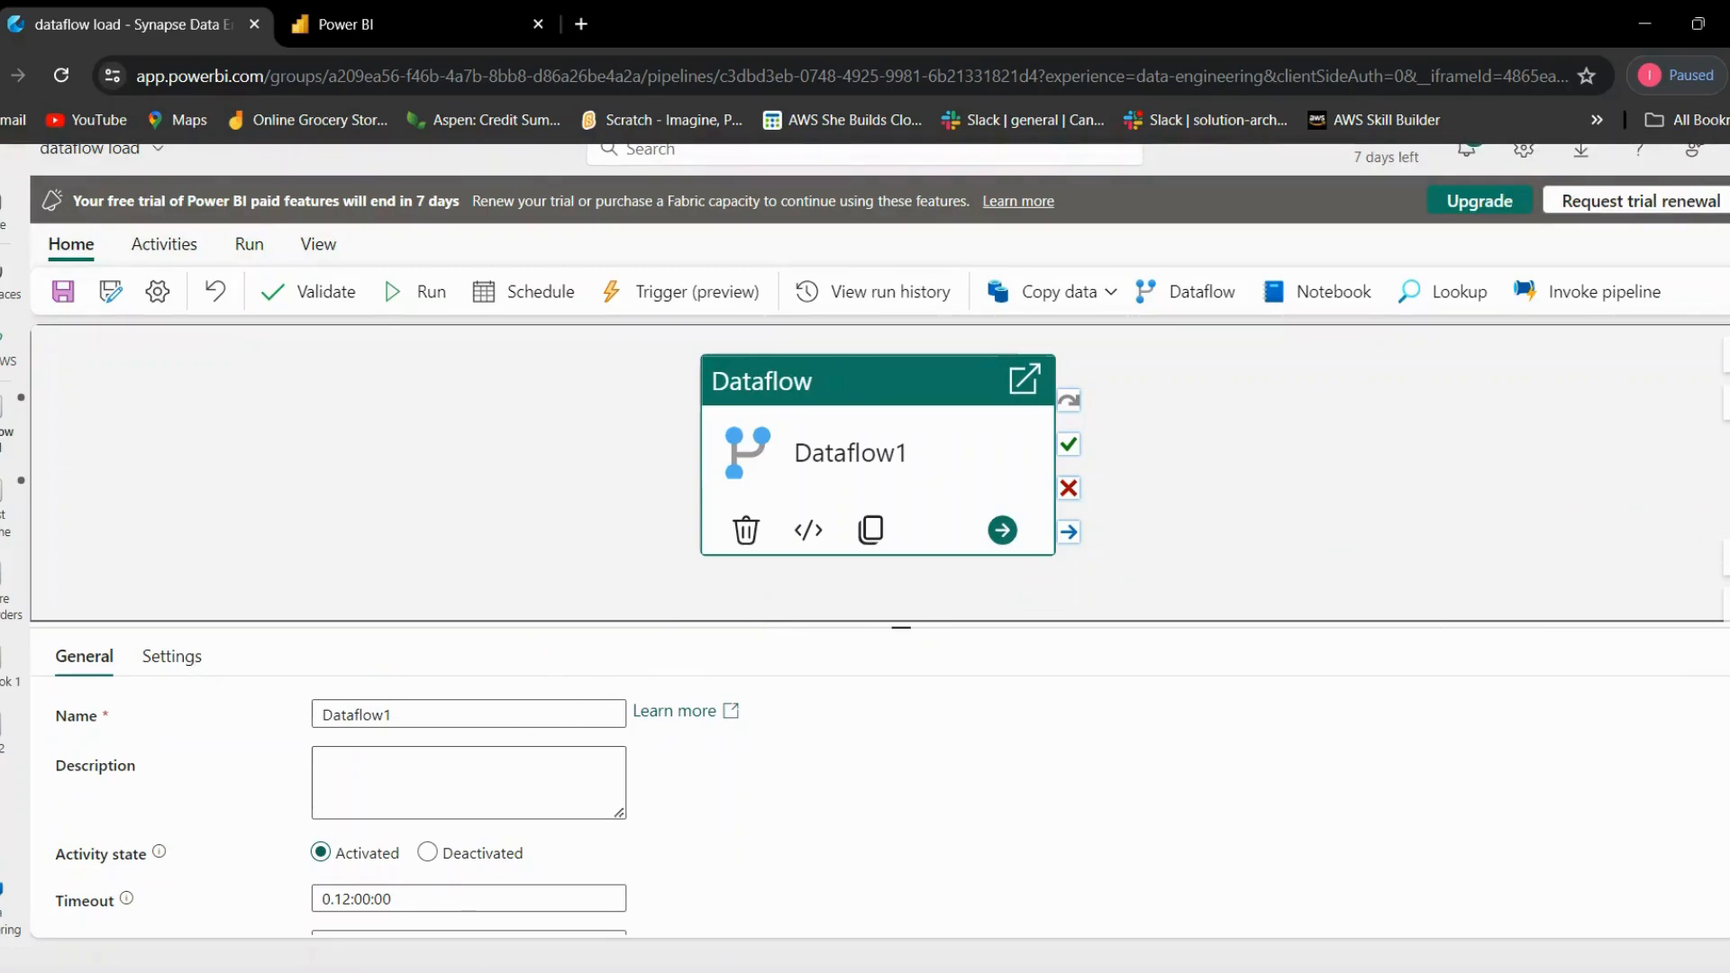
{"action": "scroll", "coordinate": [397, 804], "scroll_direction": "down", "scroll_amount": 1}
{"action": "scroll", "coordinate": [398, 804], "scroll_direction": "up", "scroll_amount": 1}
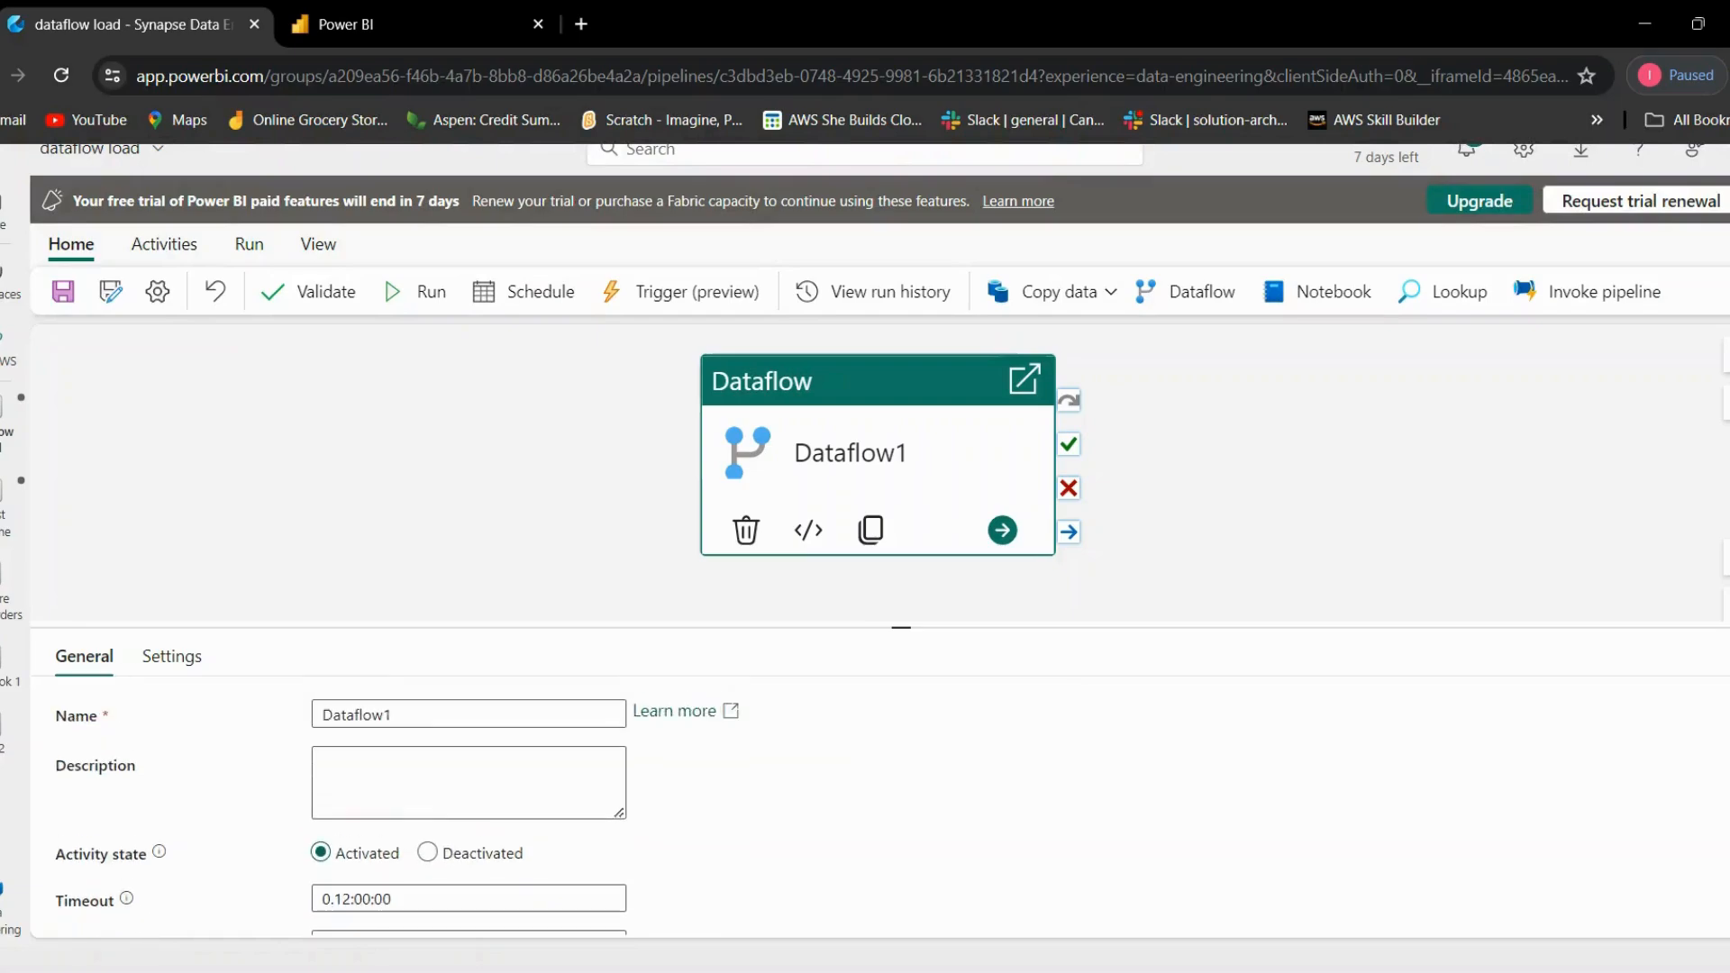
{"action": "left_click", "coordinate": [170, 662]}
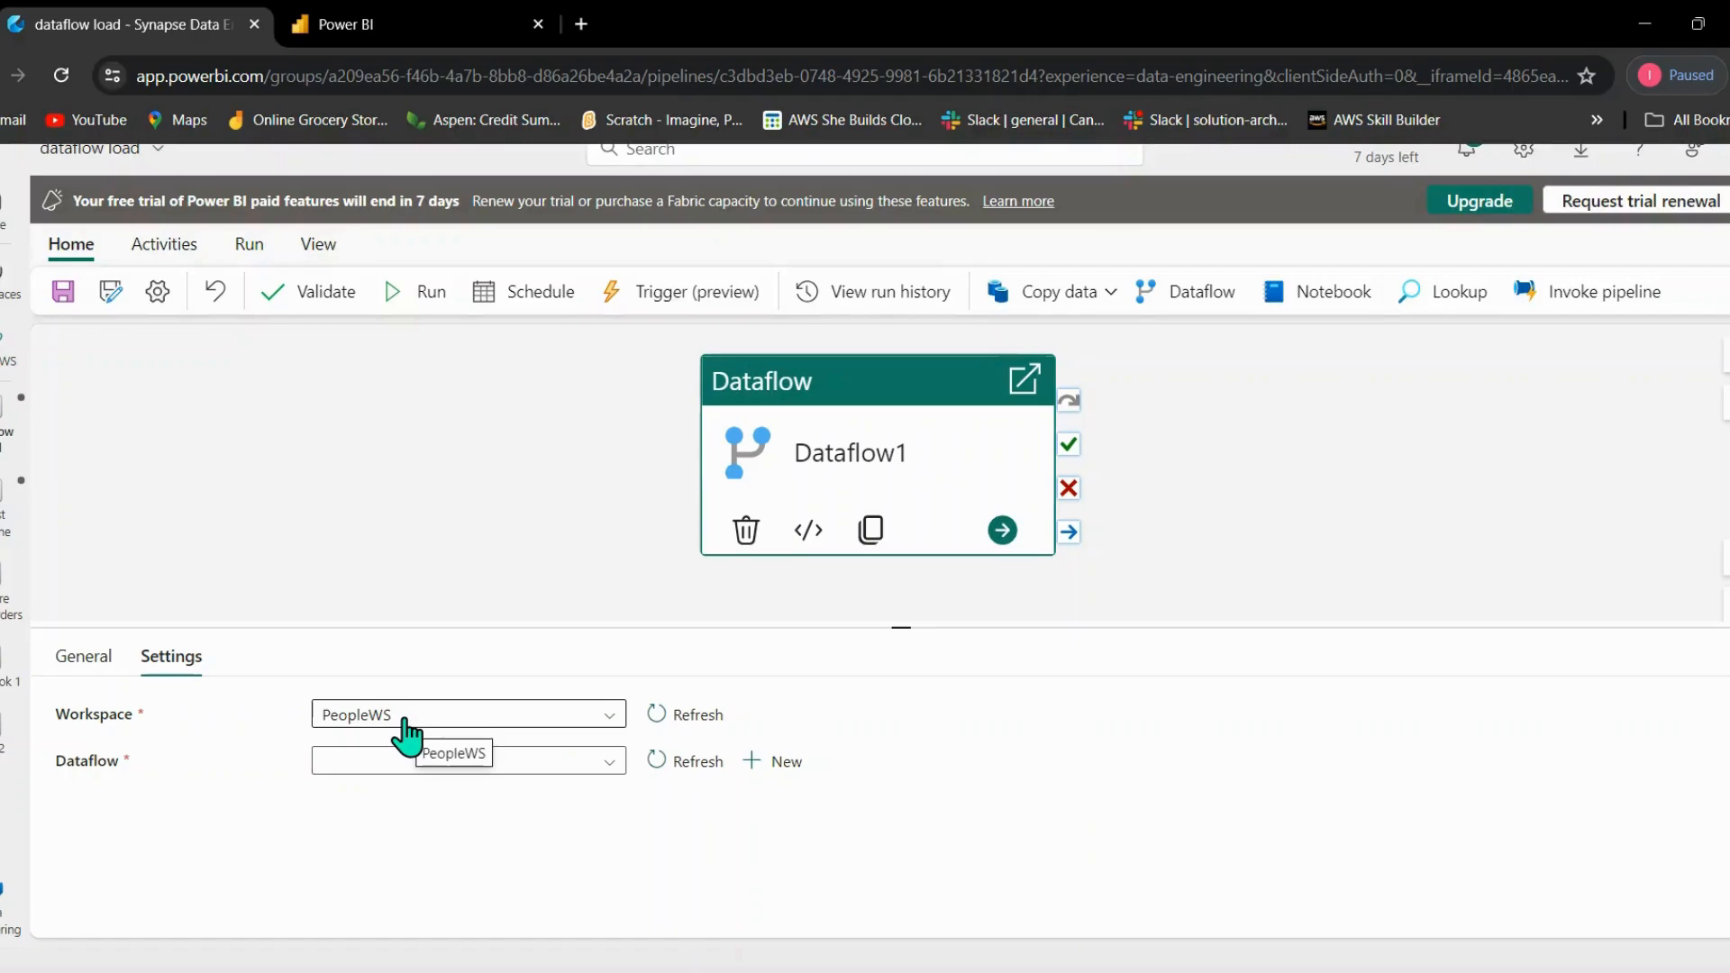
{"action": "left_click", "coordinate": [405, 766]}
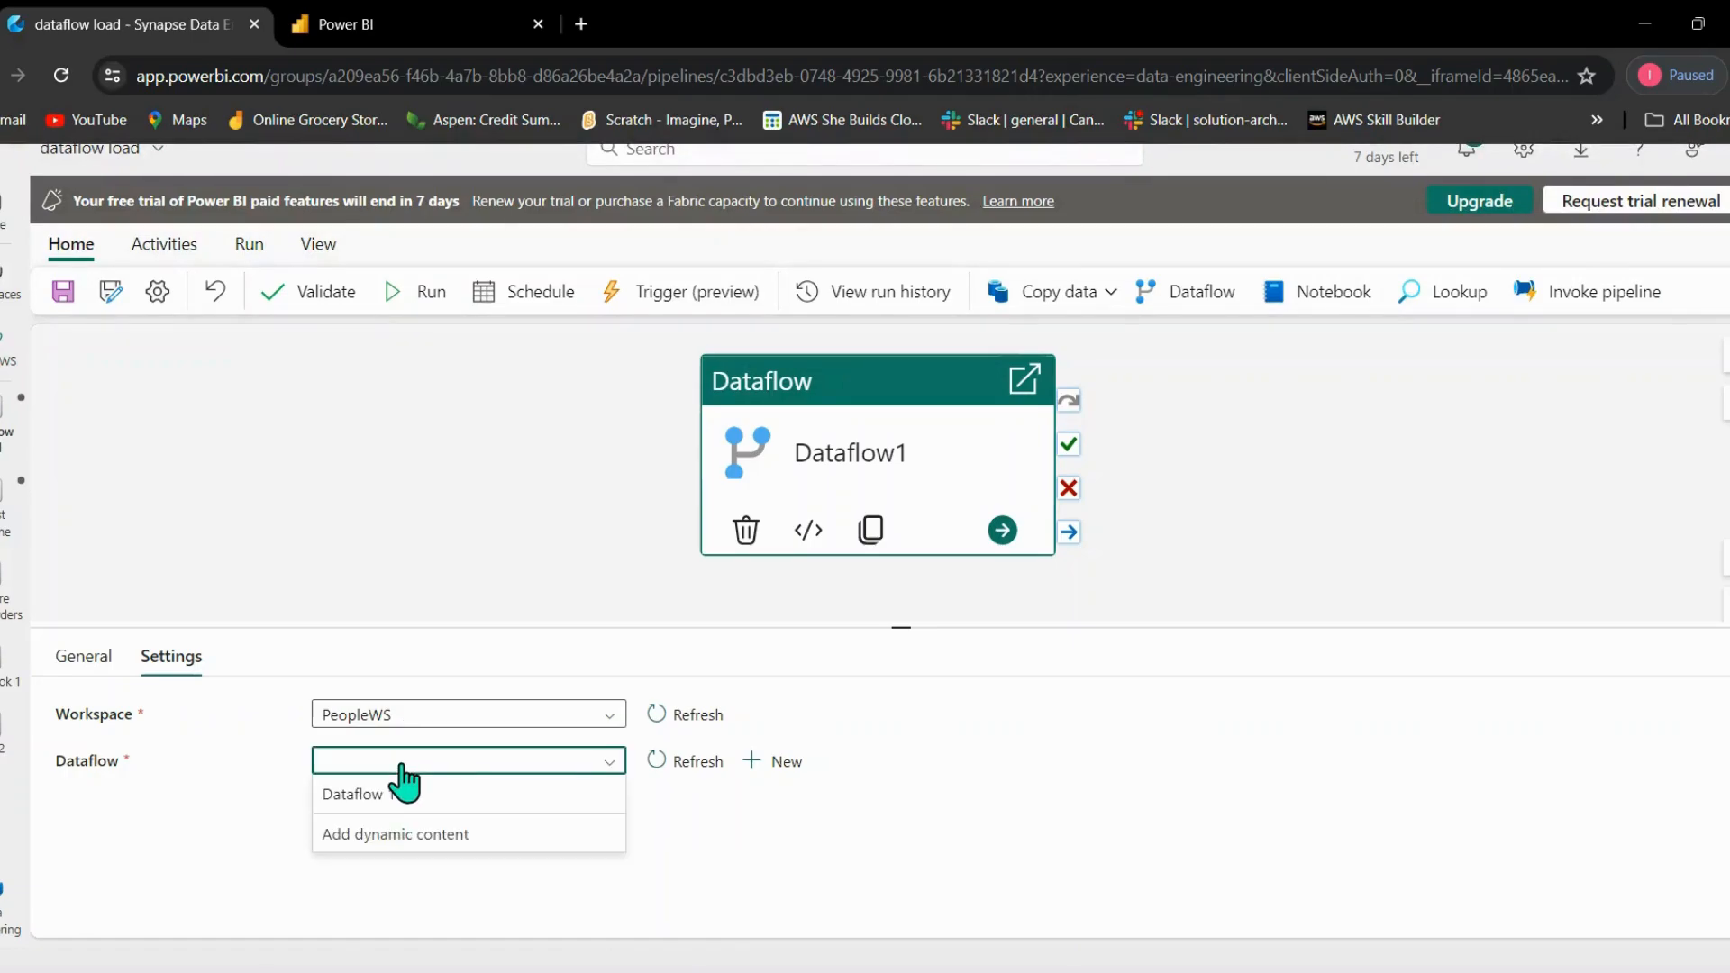
{"action": "left_click", "coordinate": [403, 794]}
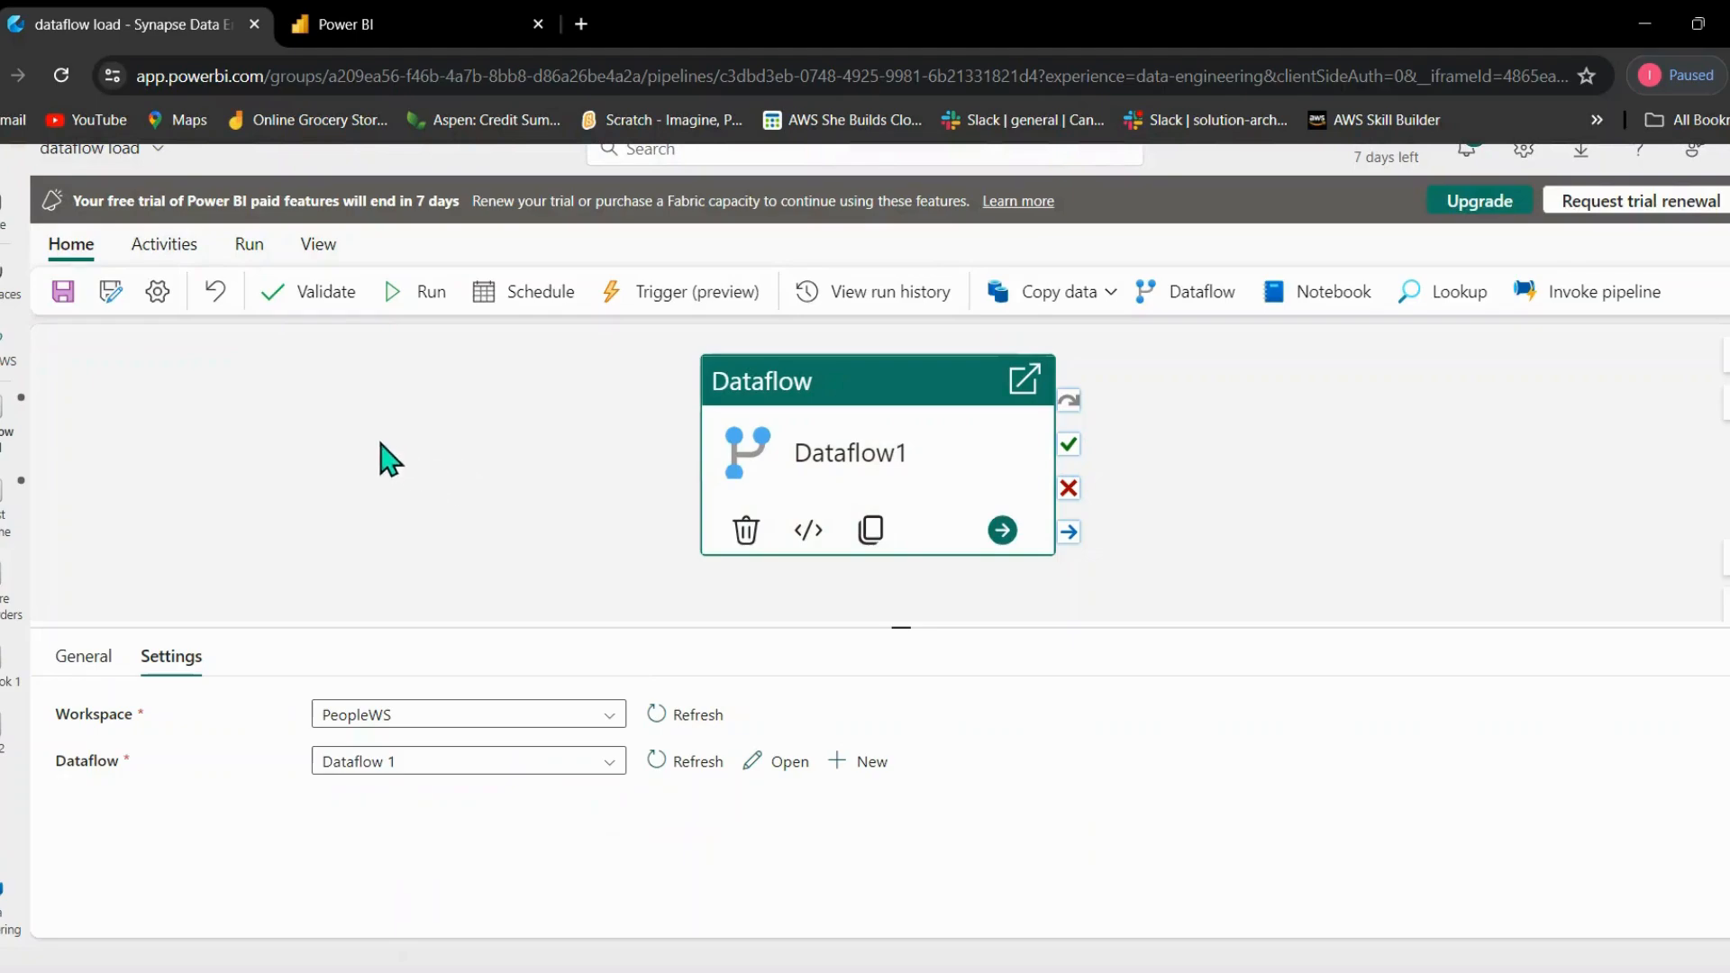
Save and run the dataflow load pipeline, refreshing the run output to monitor the Dataflow activity's status.
{"action": "left_click", "coordinate": [60, 301]}
{"action": "left_click", "coordinate": [402, 306]}
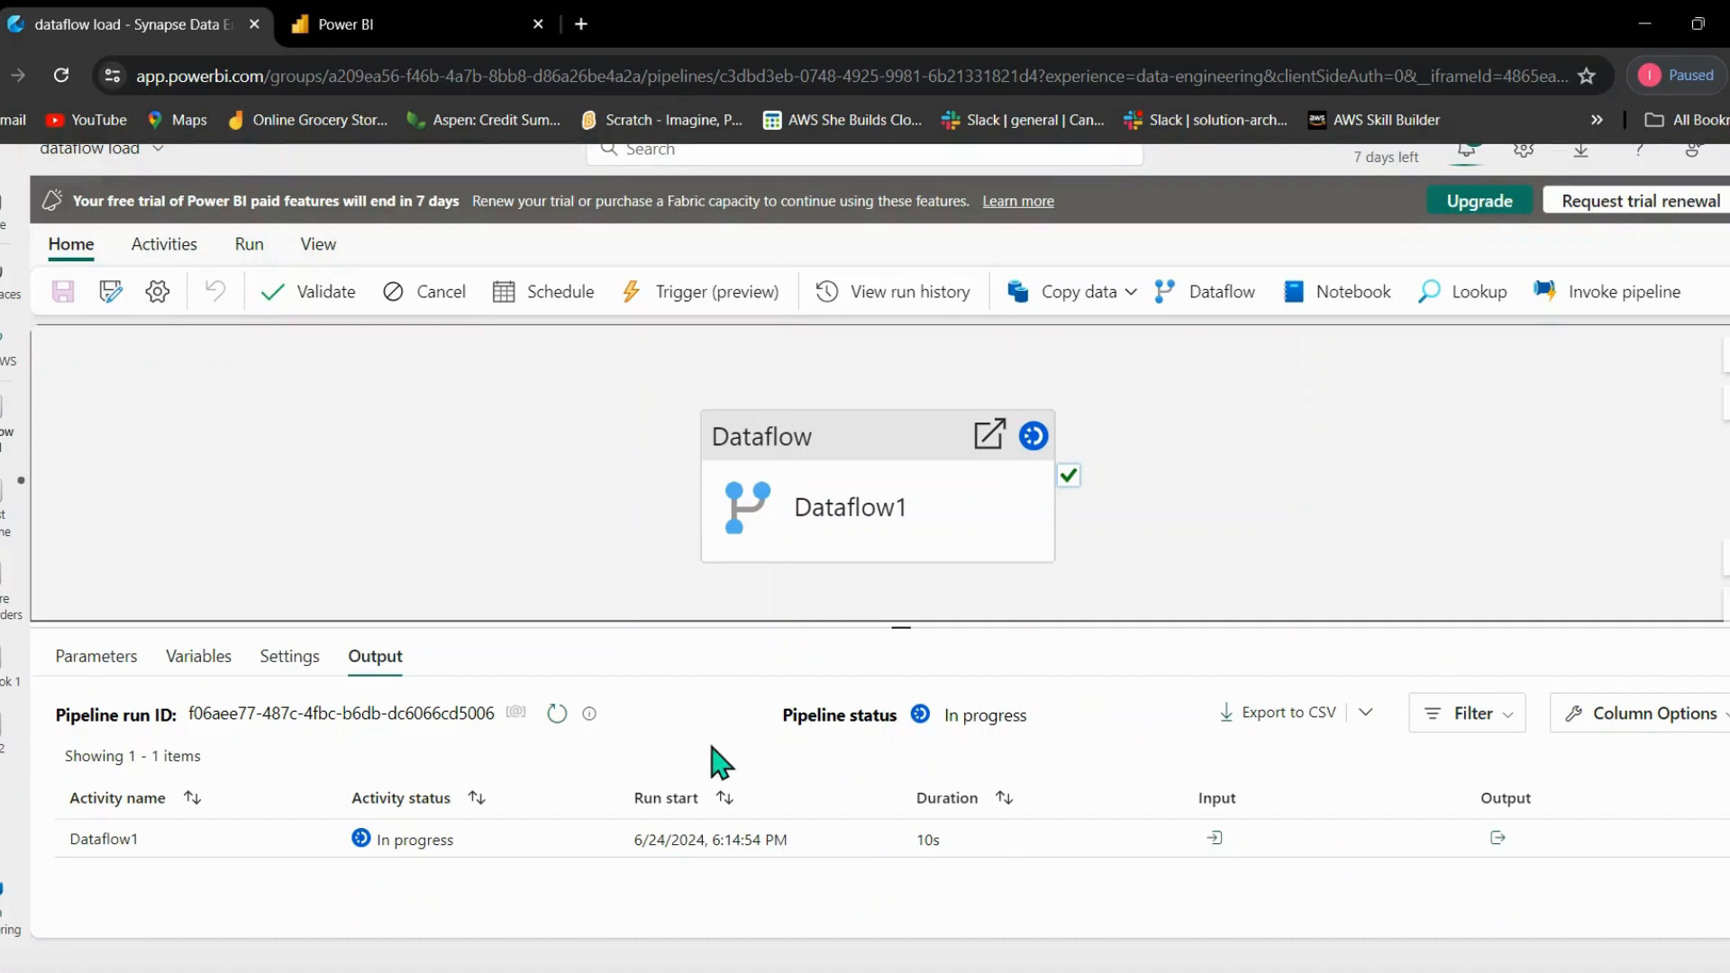
{"action": "left_click", "coordinate": [555, 718]}
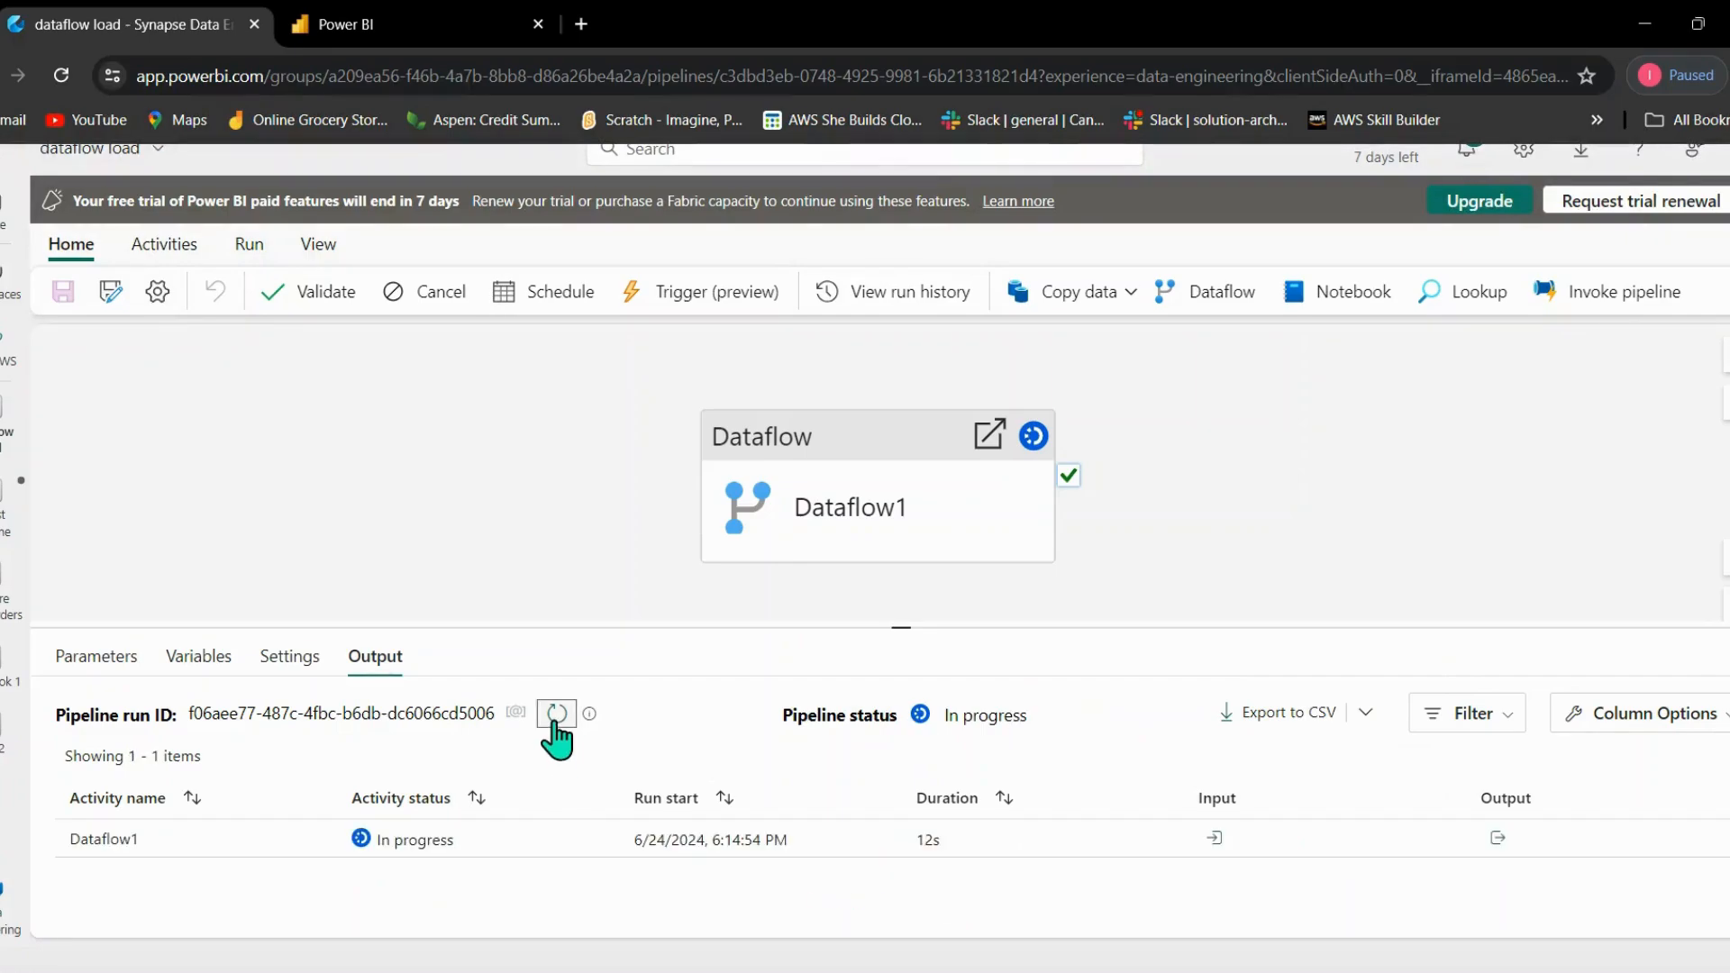
{"action": "left_click", "coordinate": [556, 716]}
{"action": "left_click", "coordinate": [554, 721]}
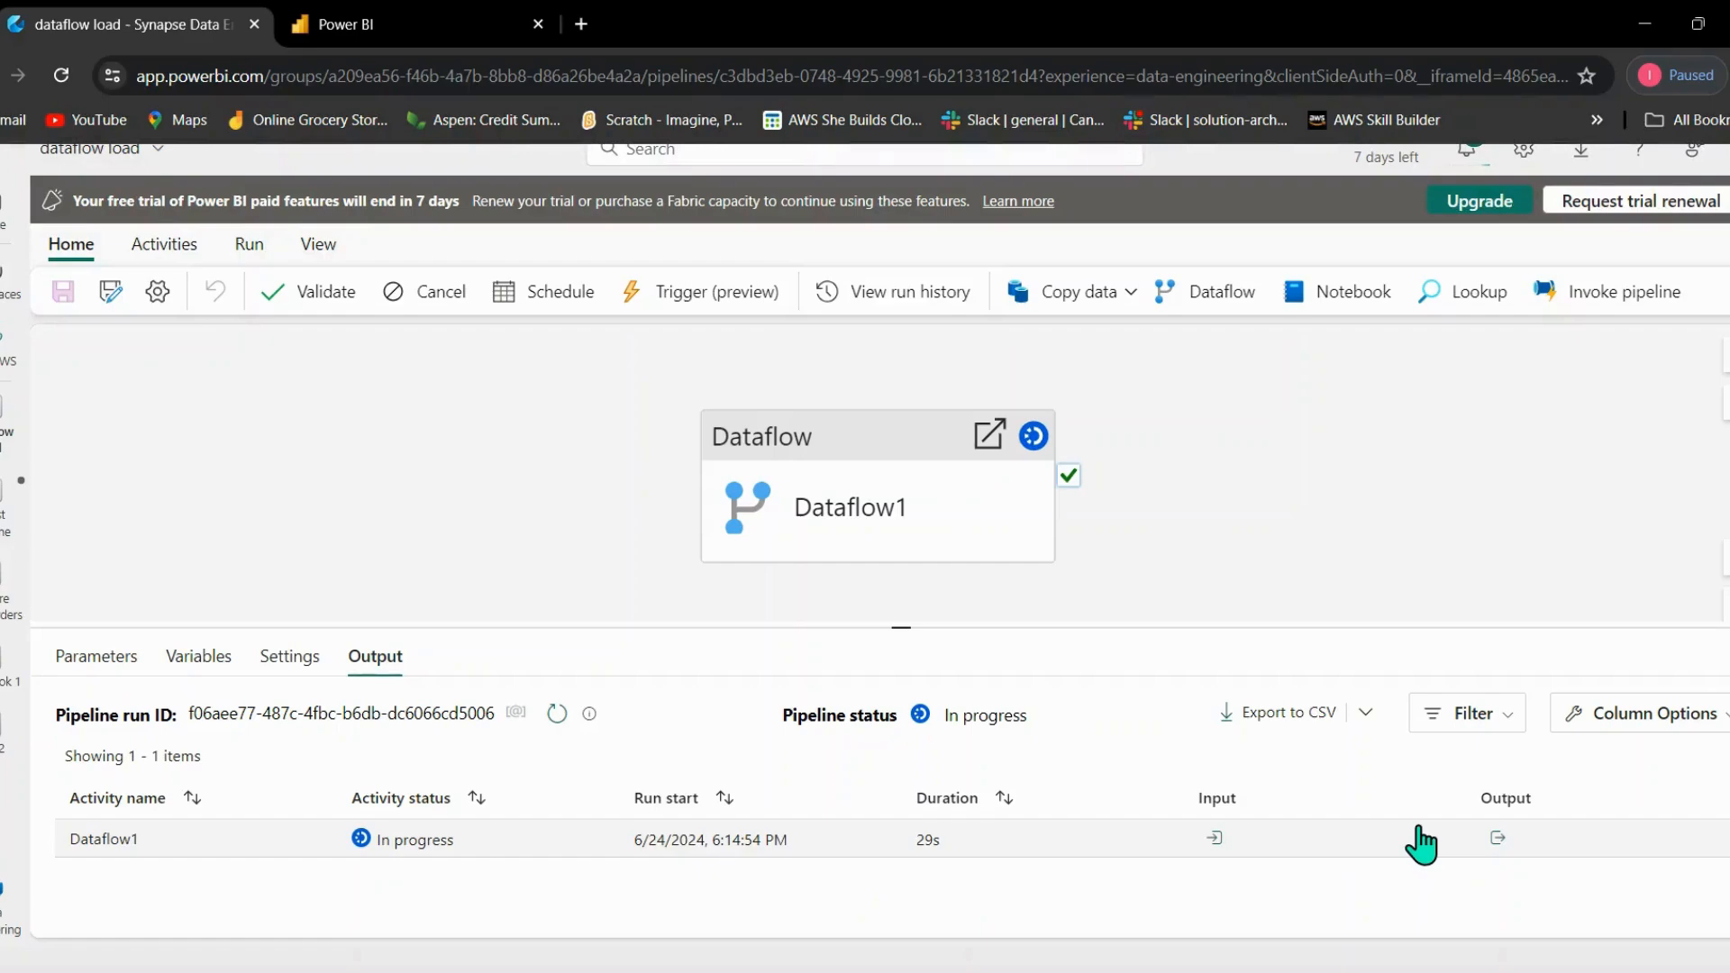
{"action": "left_click", "coordinate": [557, 714]}
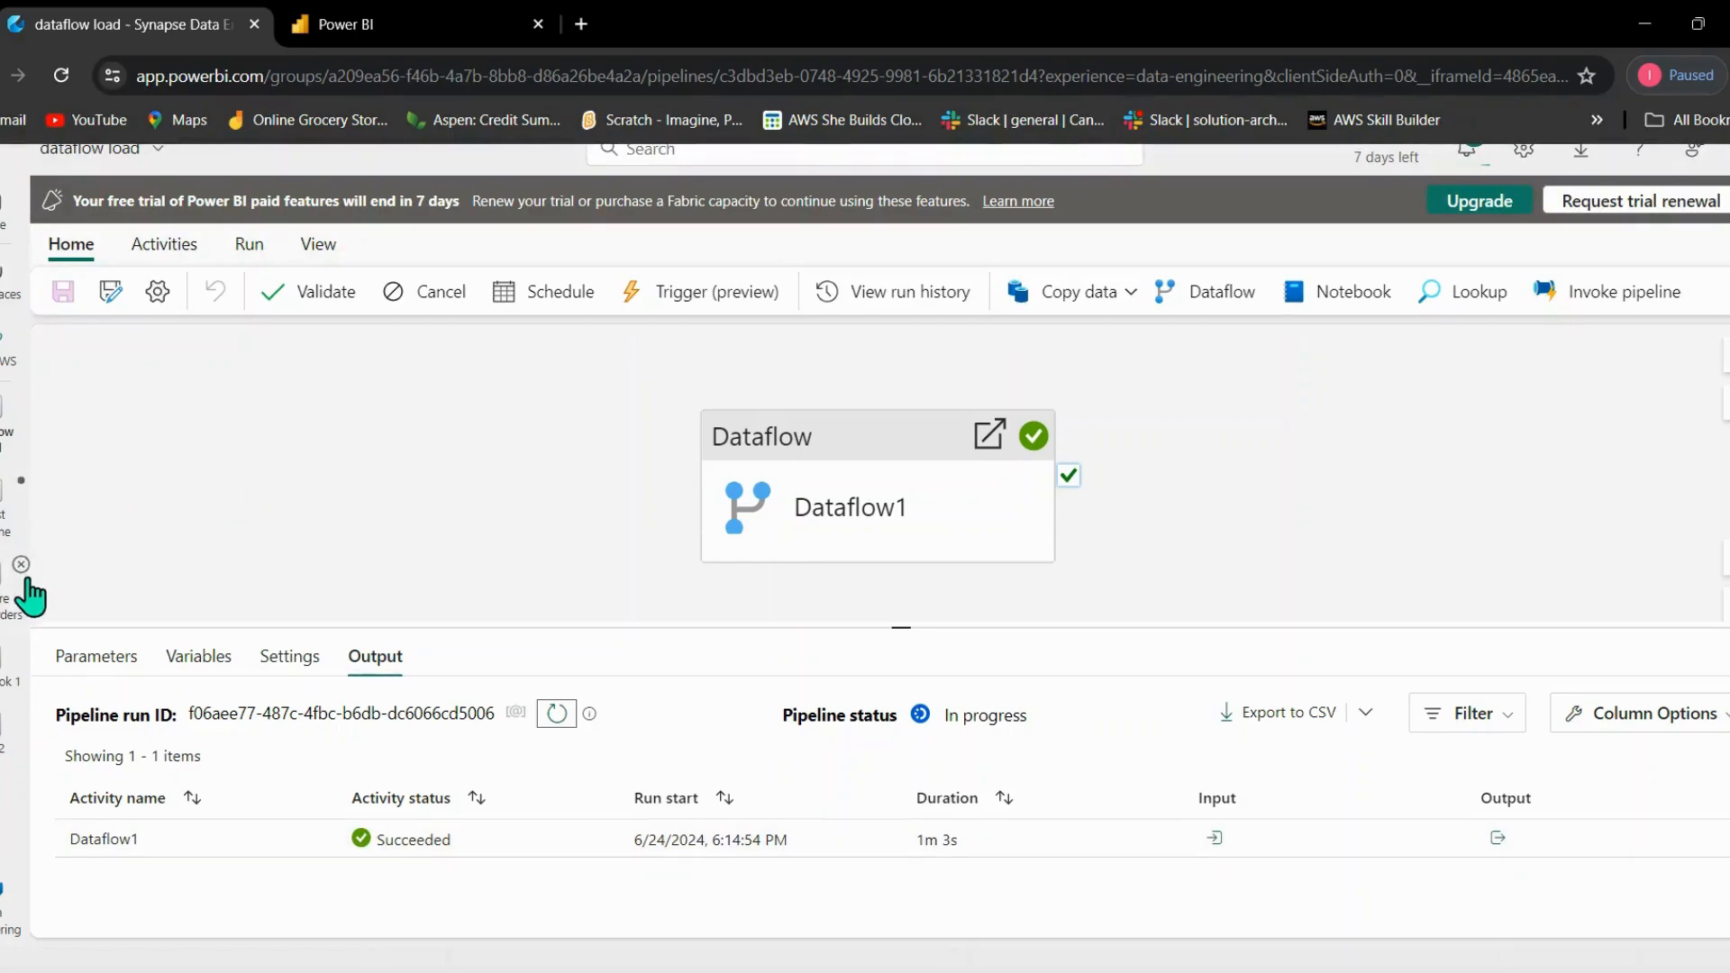
Return to the PeopleWS workspace, open the Lake2 lakehouse and refresh its Tables folder.
{"action": "left_click", "coordinate": [9, 360]}
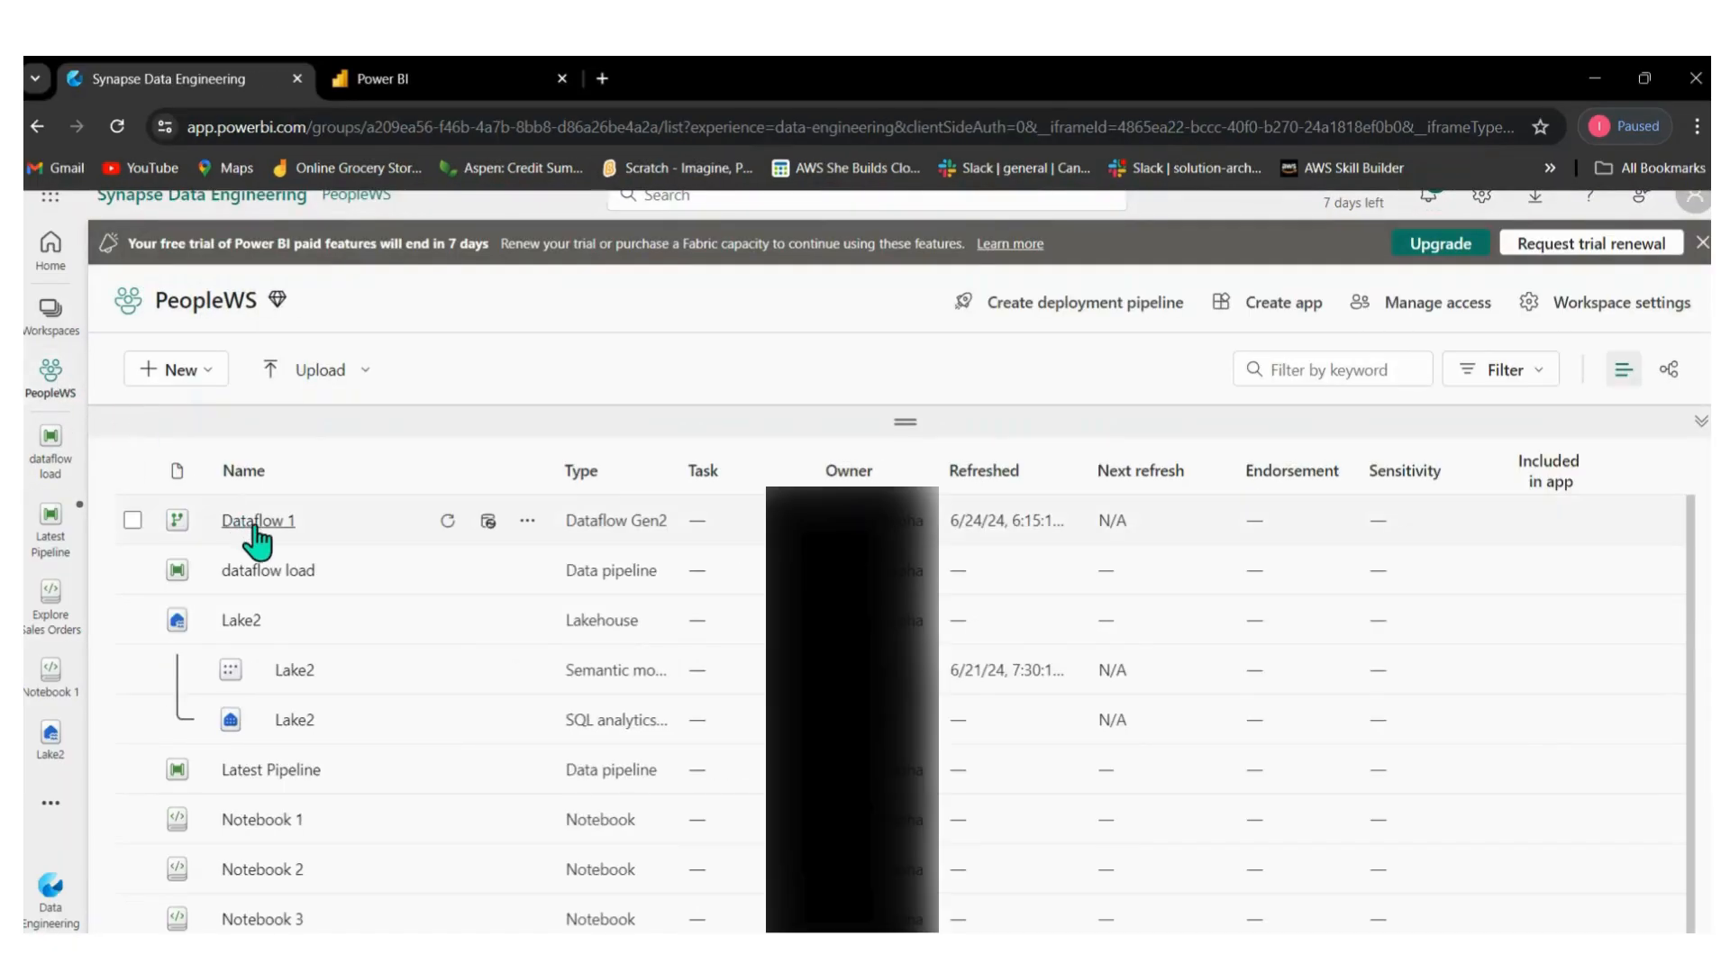
{"action": "left_click", "coordinate": [255, 622]}
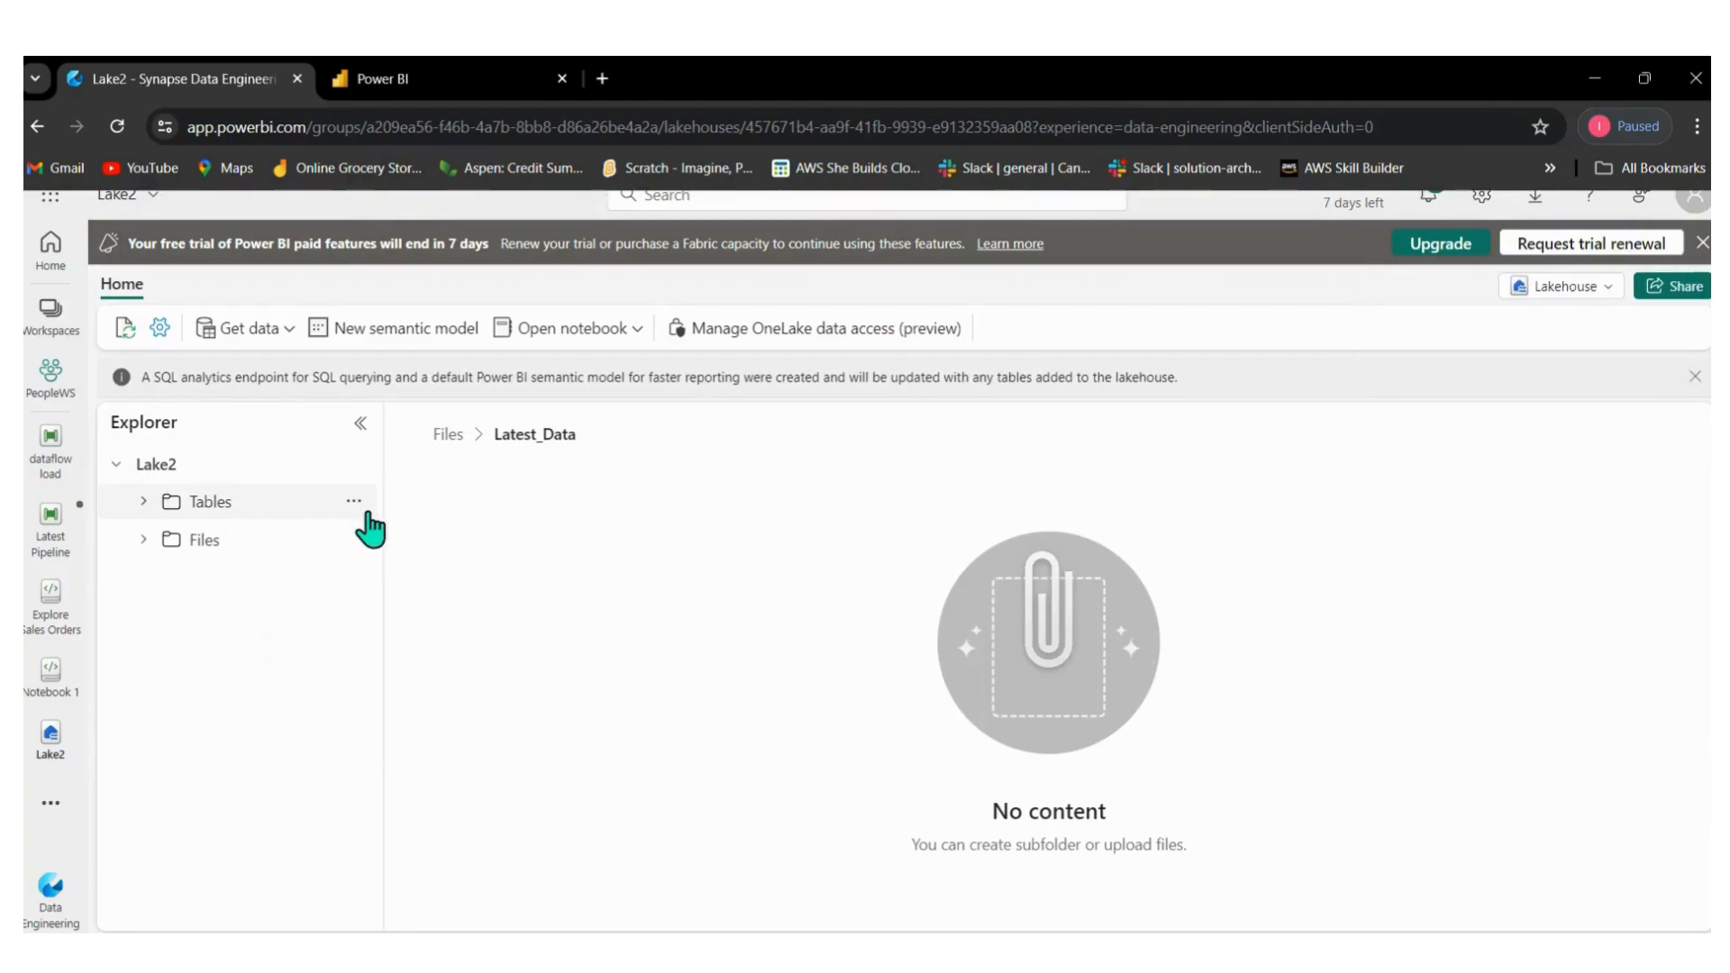
{"action": "left_click", "coordinate": [354, 504]}
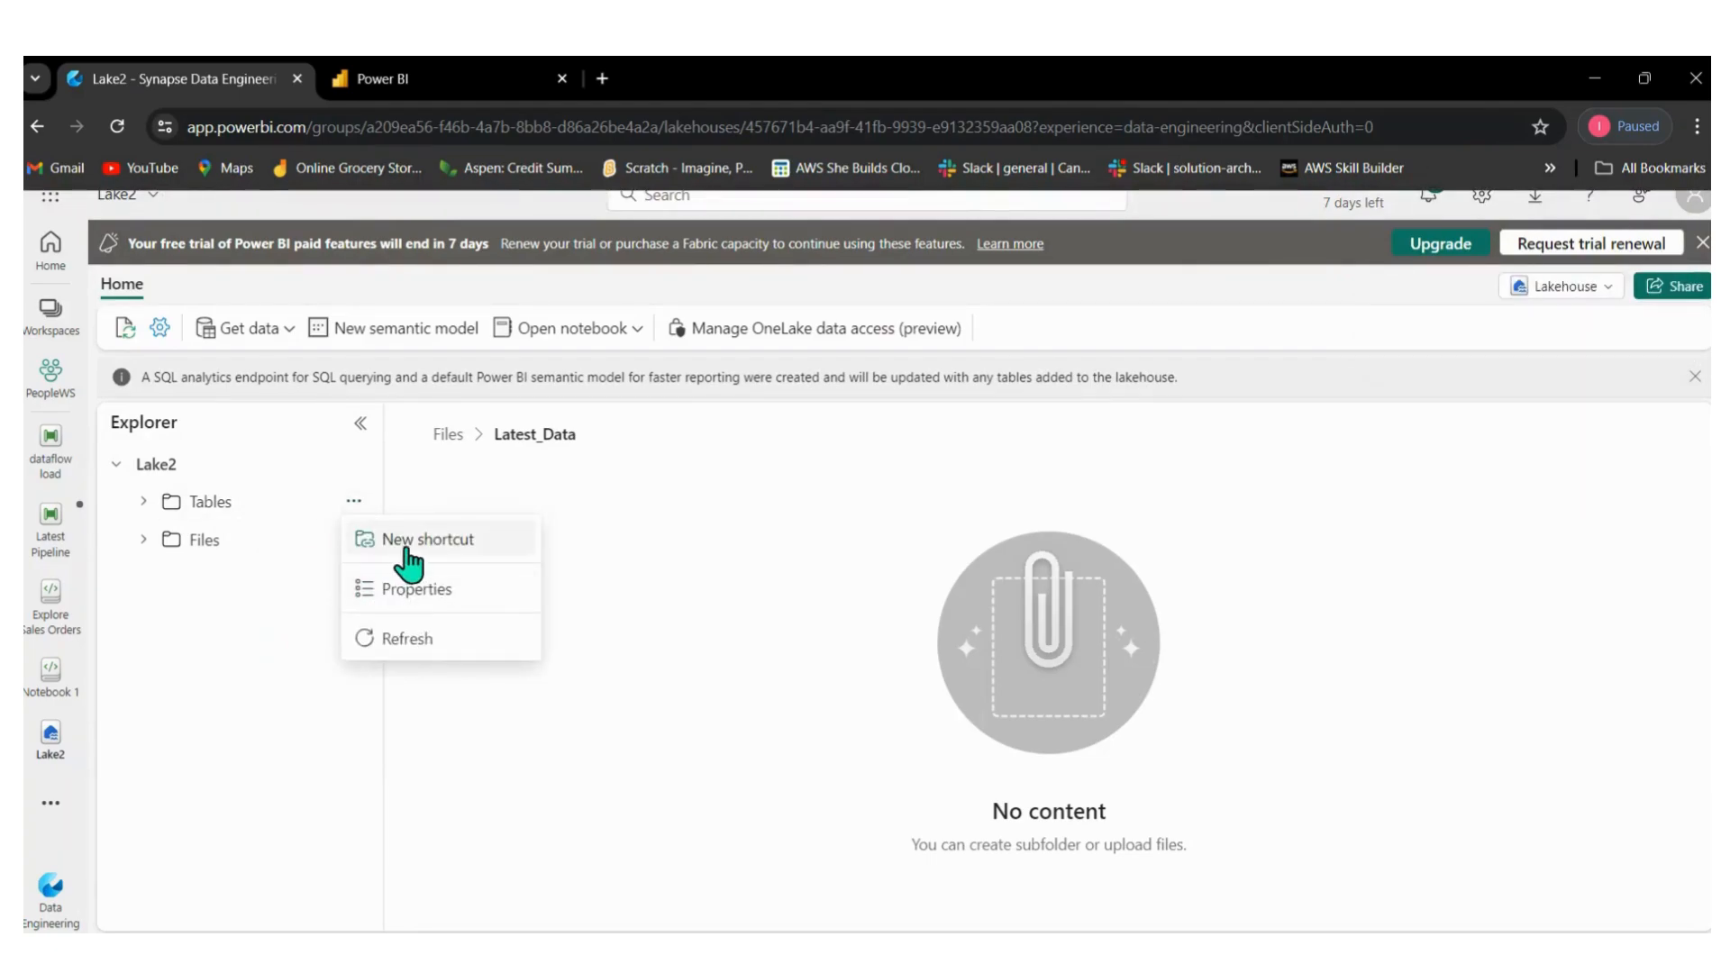
{"action": "left_click", "coordinate": [372, 642]}
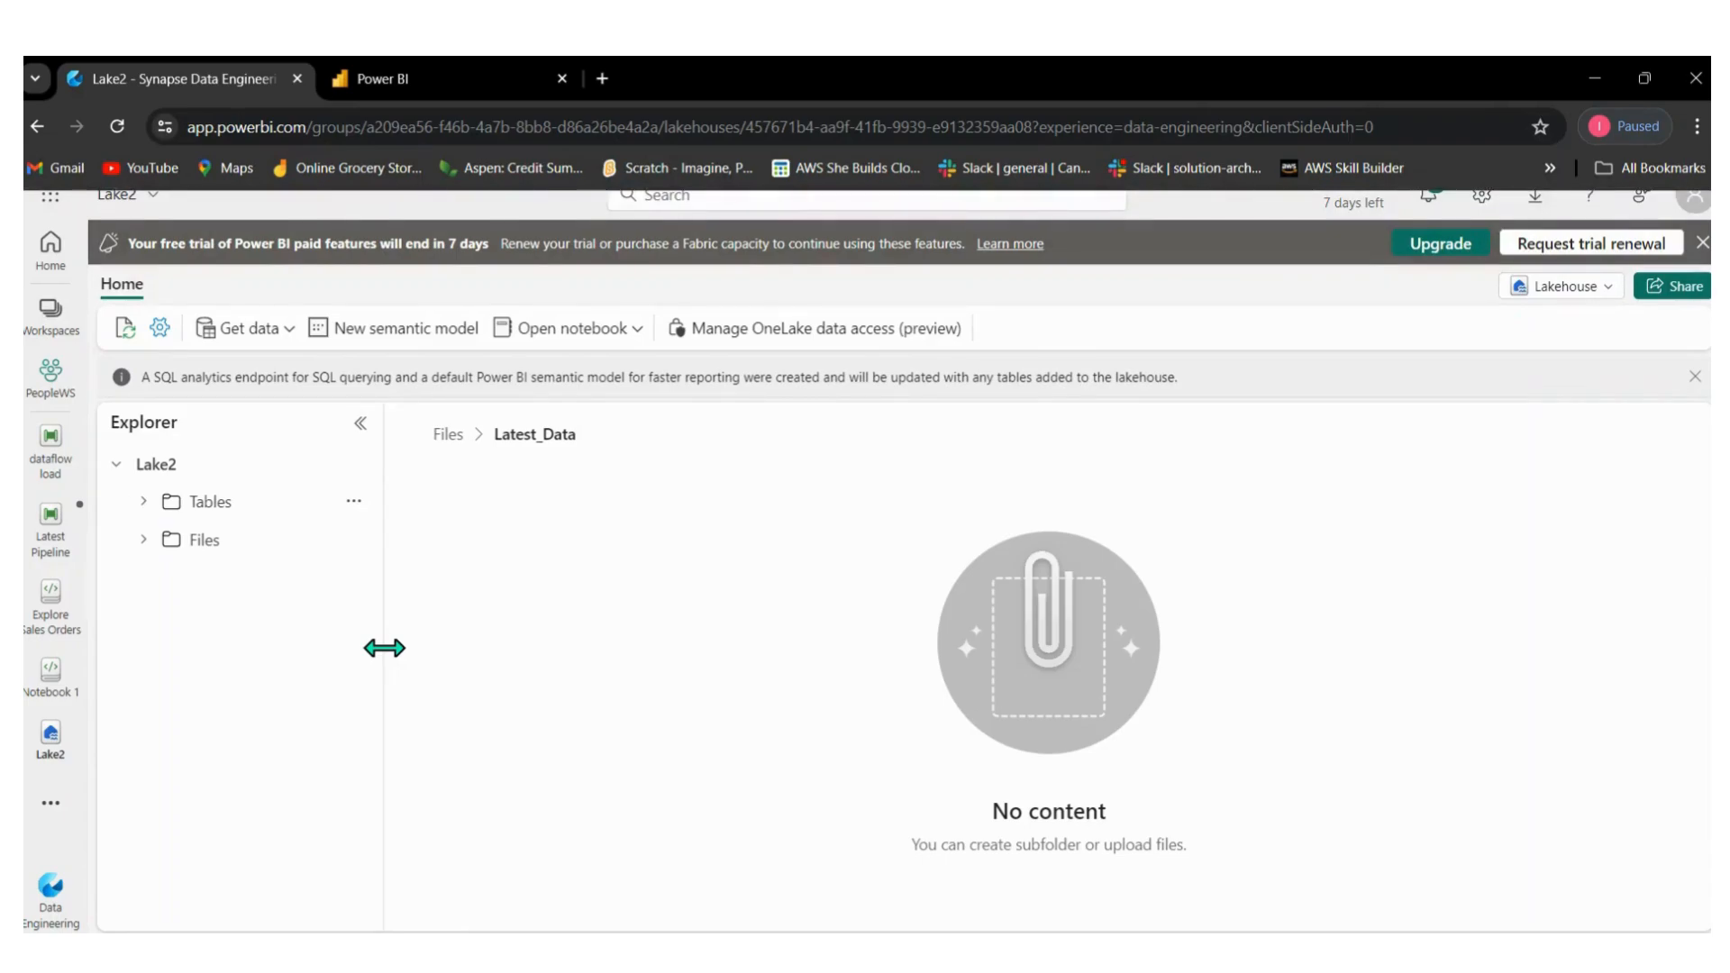
Expand and refresh the Tables folder of Lake2 again, and preview the orders1 table.
{"action": "left_click", "coordinate": [144, 502]}
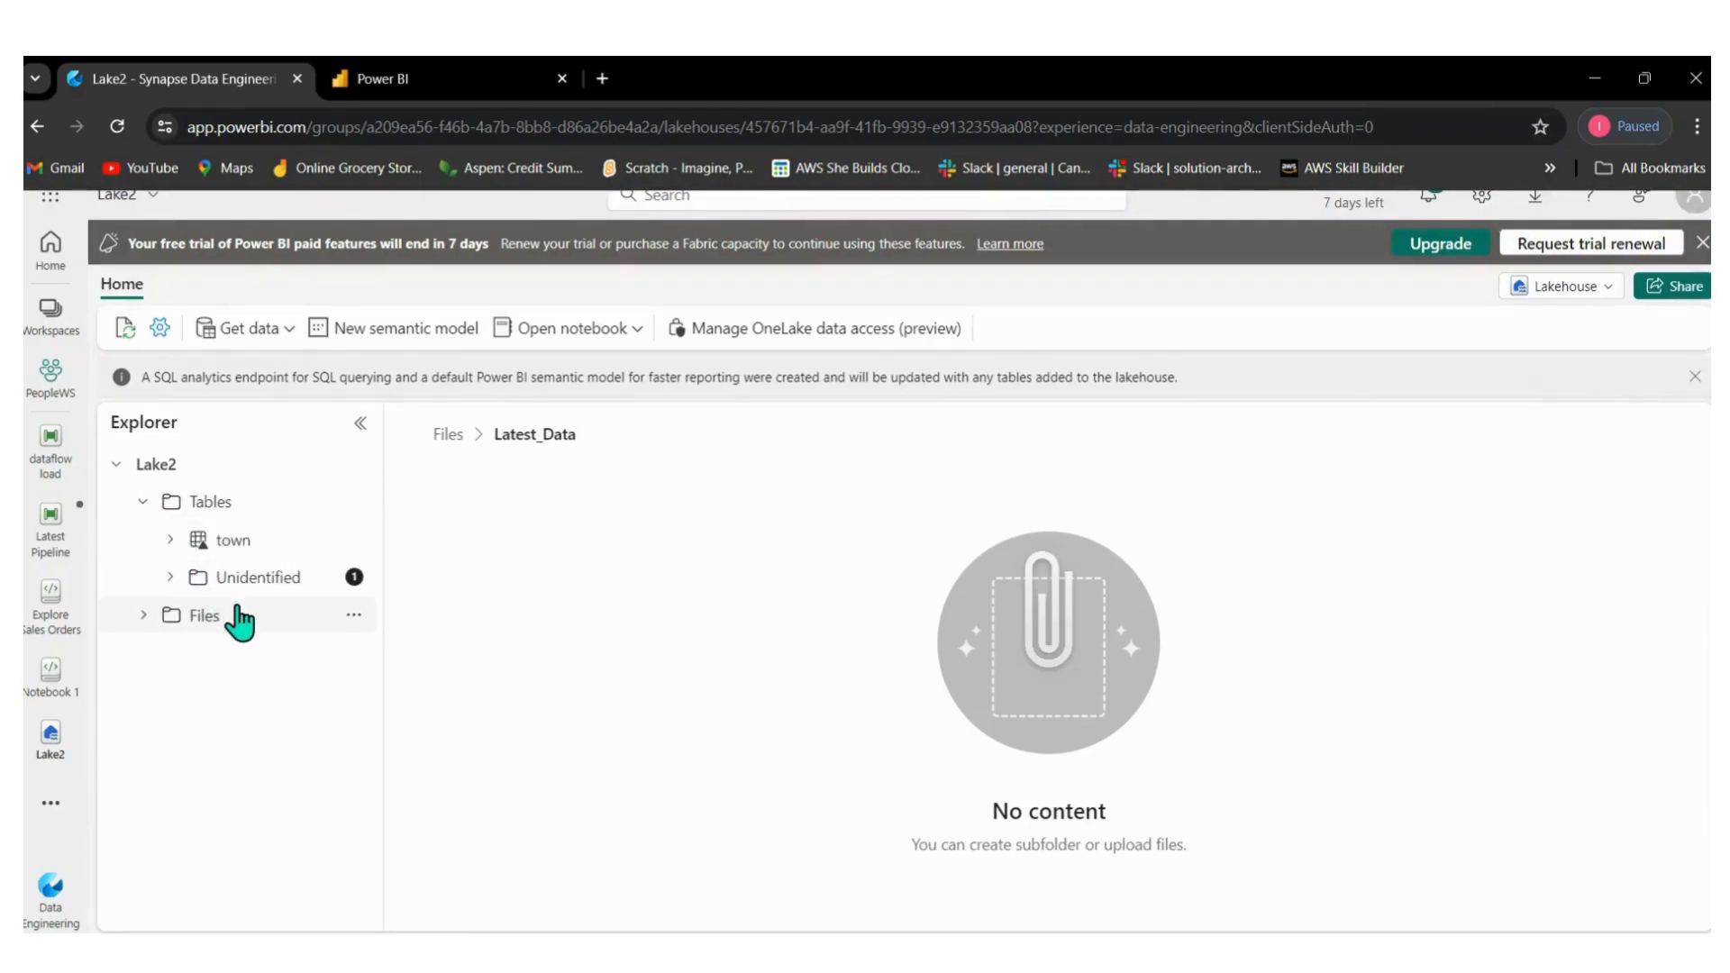
{"action": "left_click", "coordinate": [354, 501]}
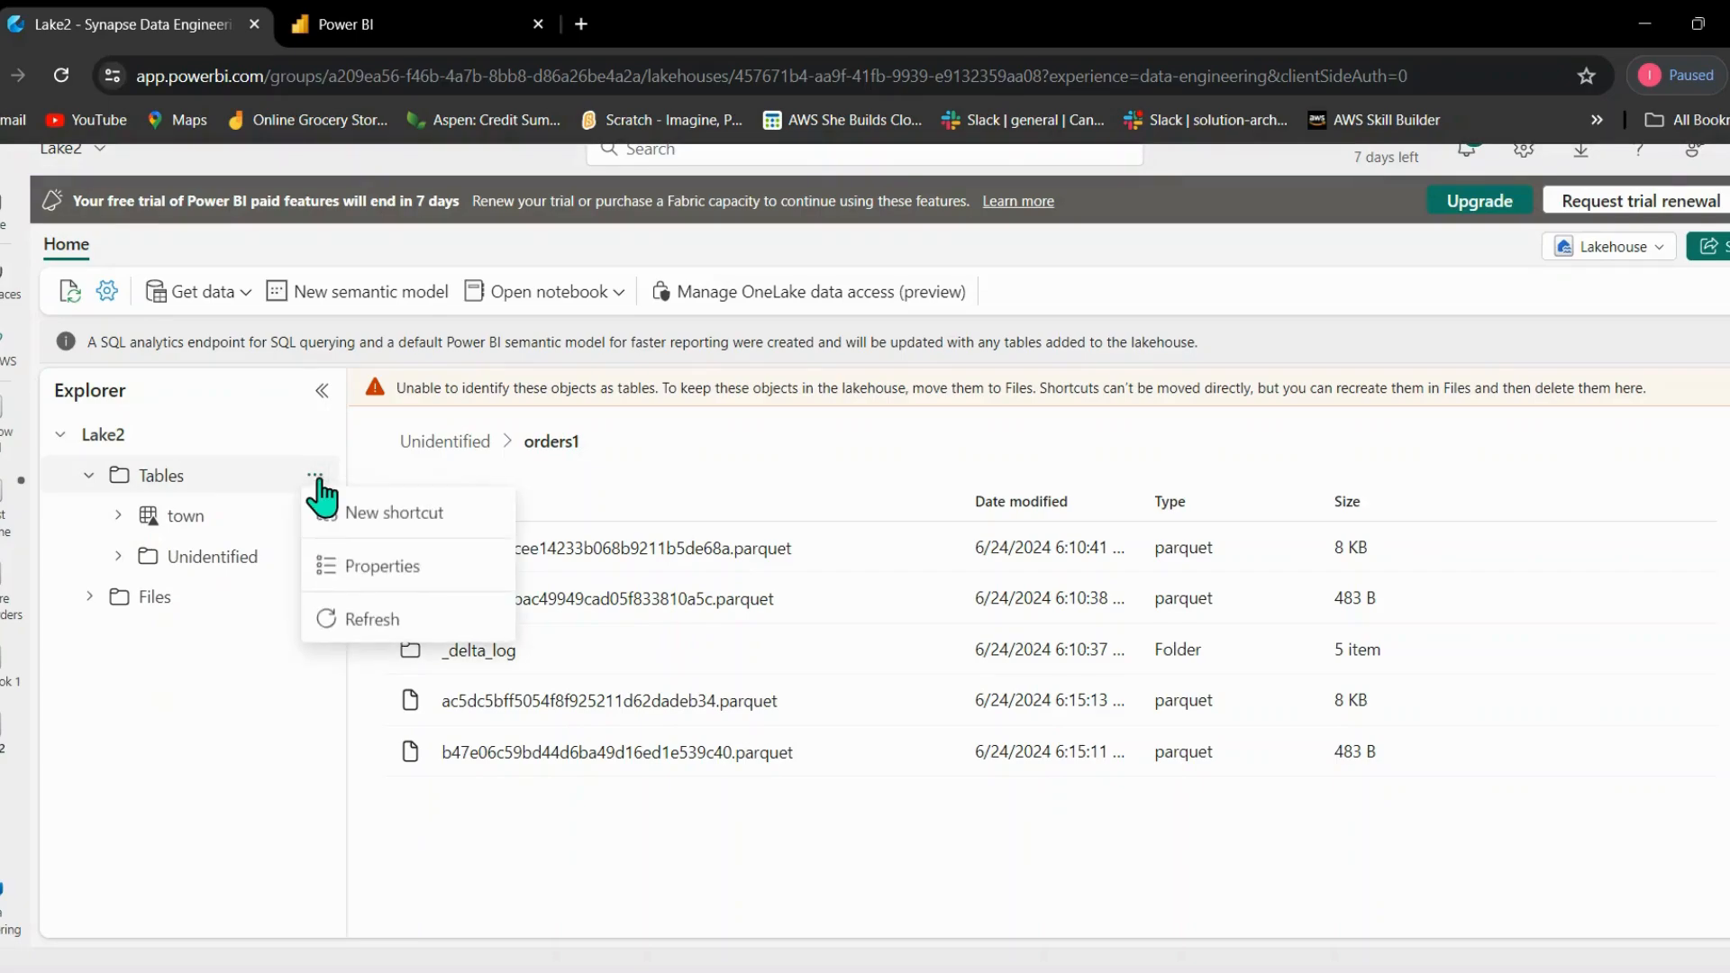
{"action": "left_click", "coordinate": [336, 629]}
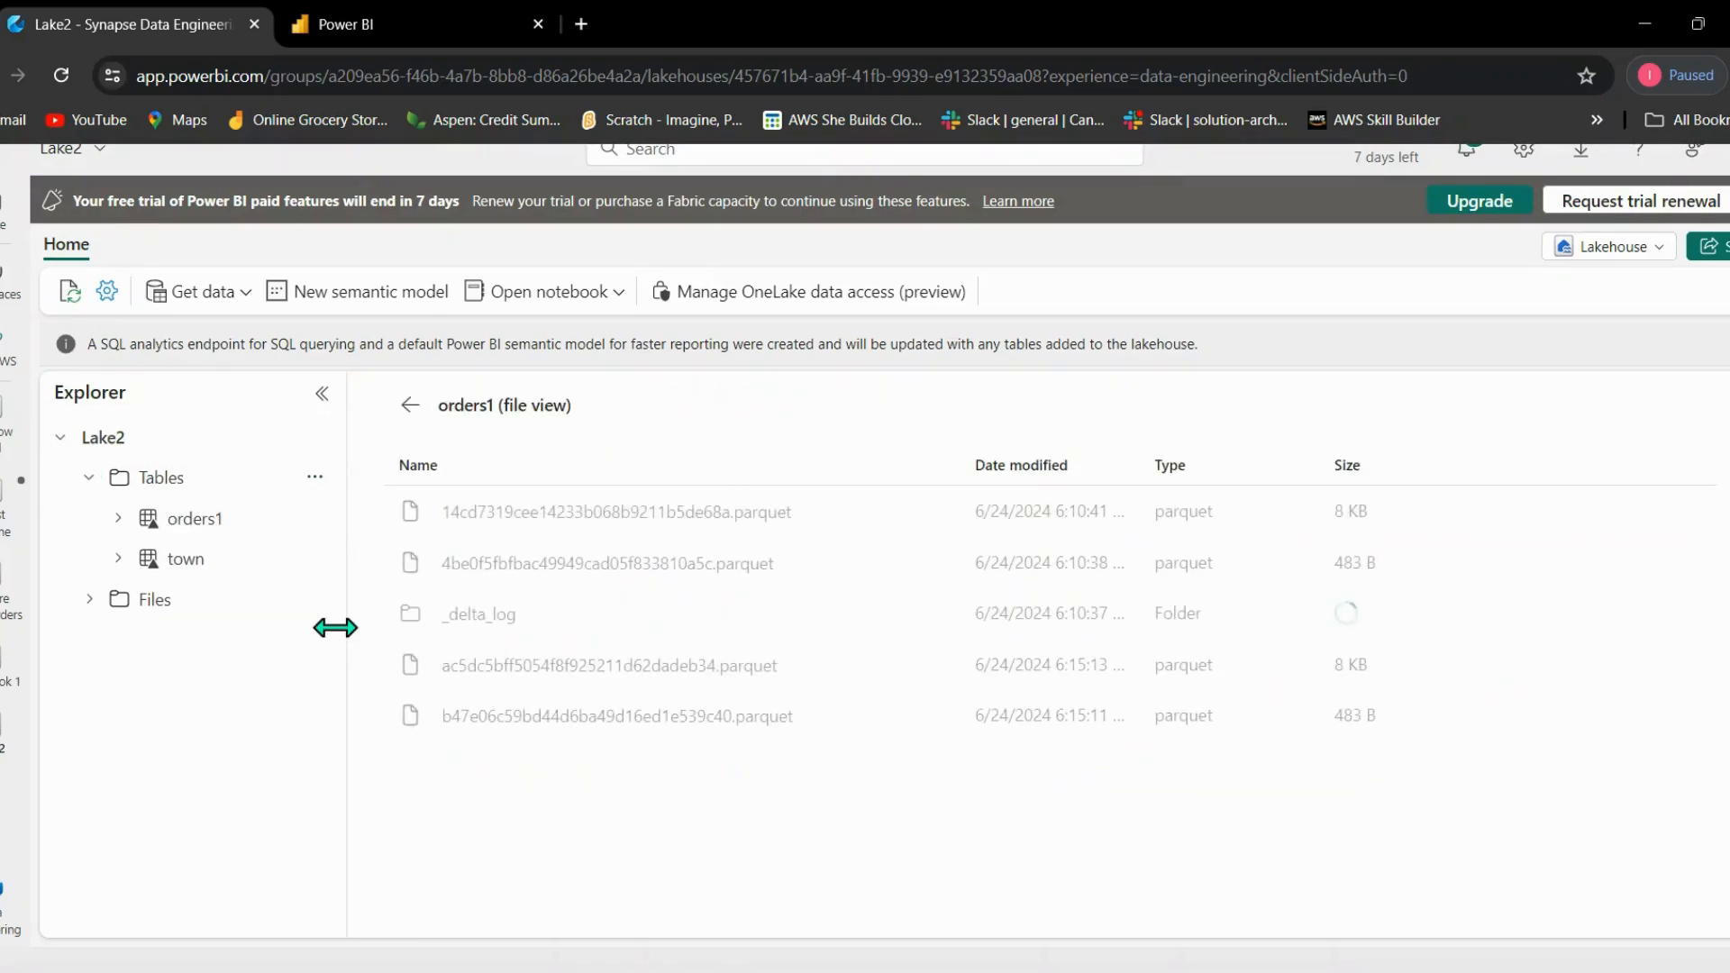
{"action": "left_click", "coordinate": [315, 479]}
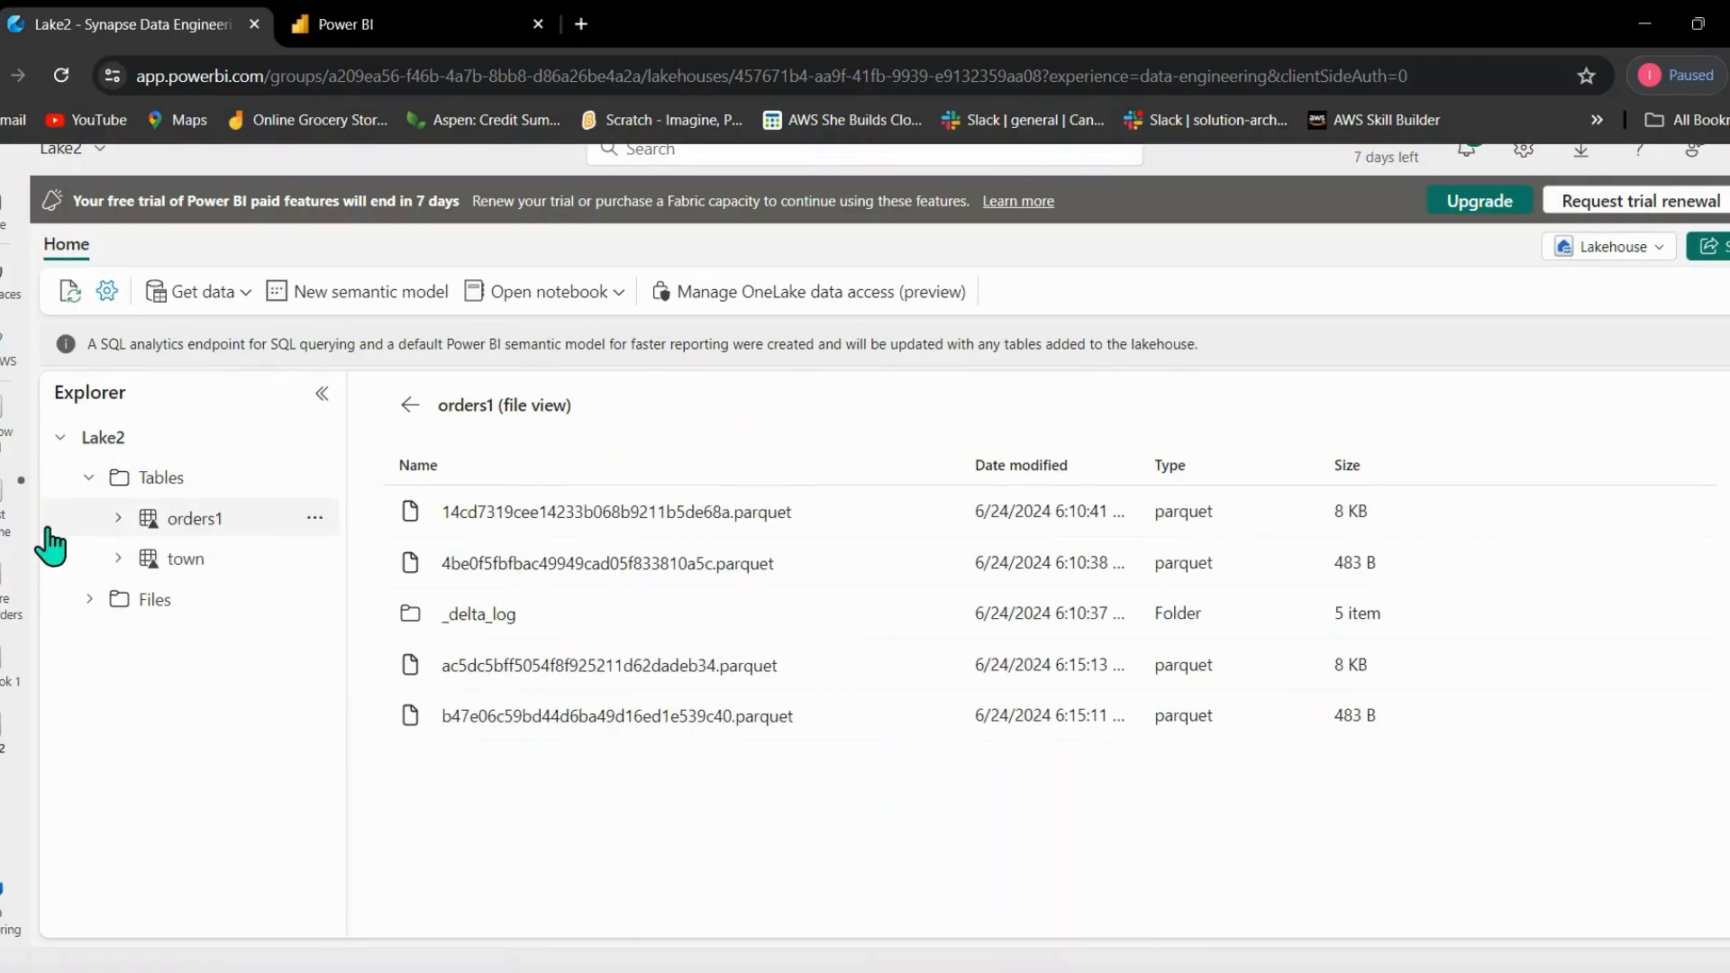
{"action": "left_click", "coordinate": [237, 531]}
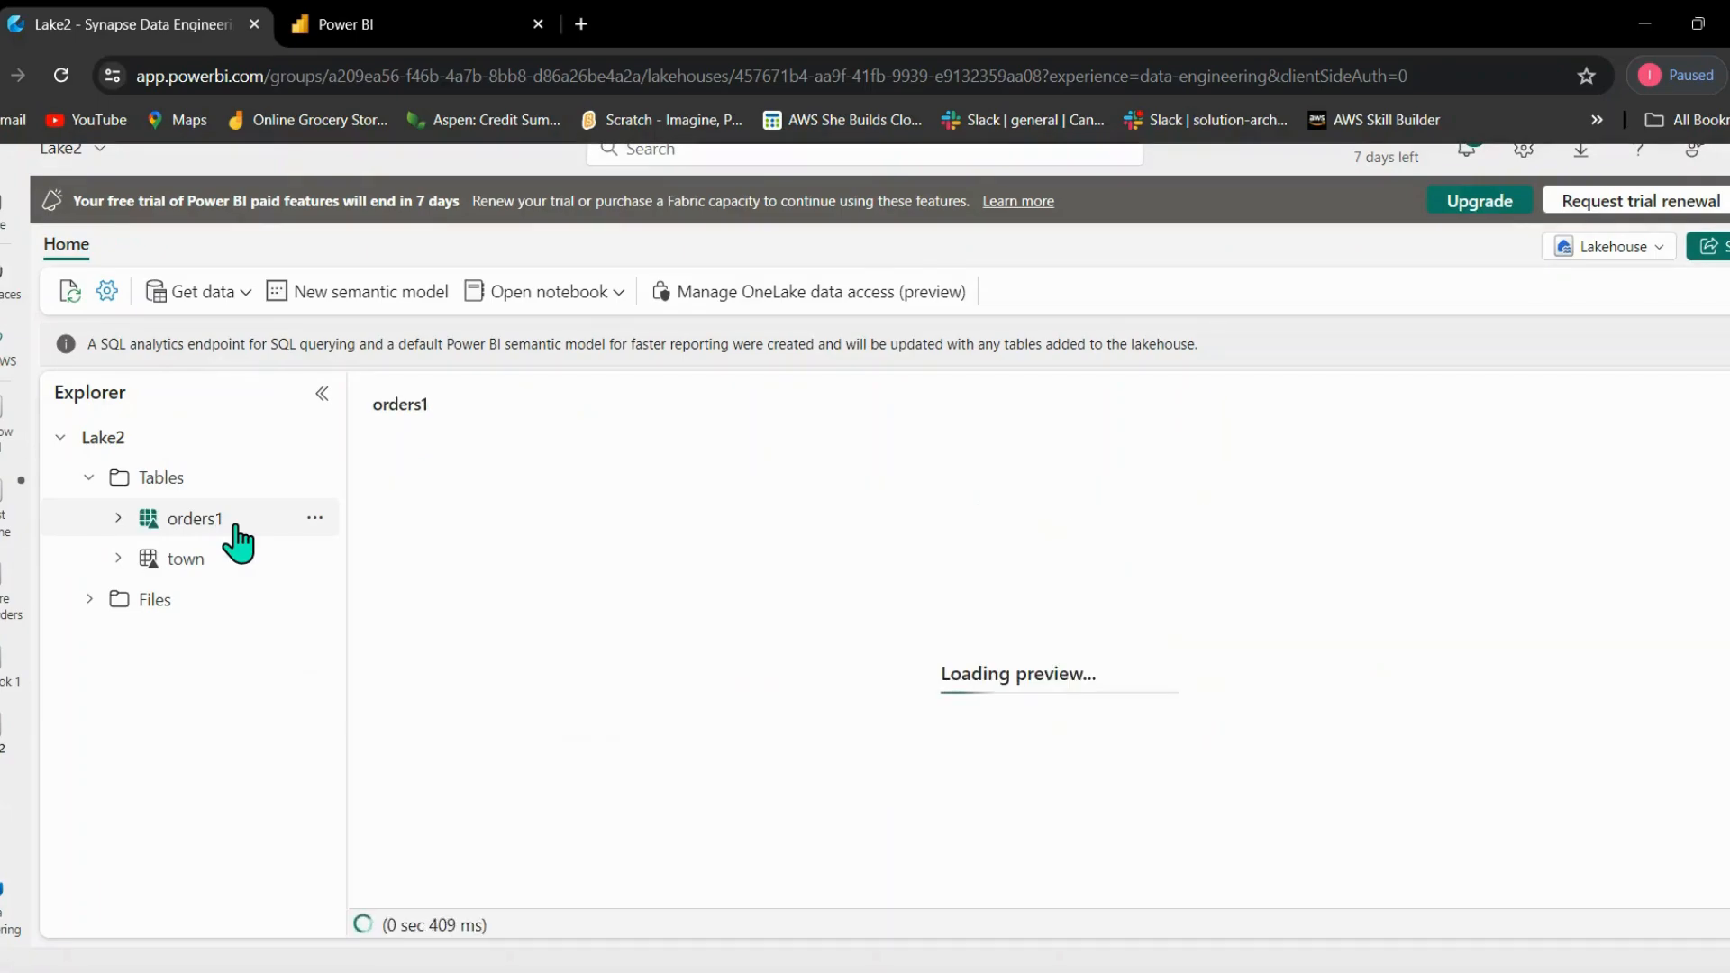